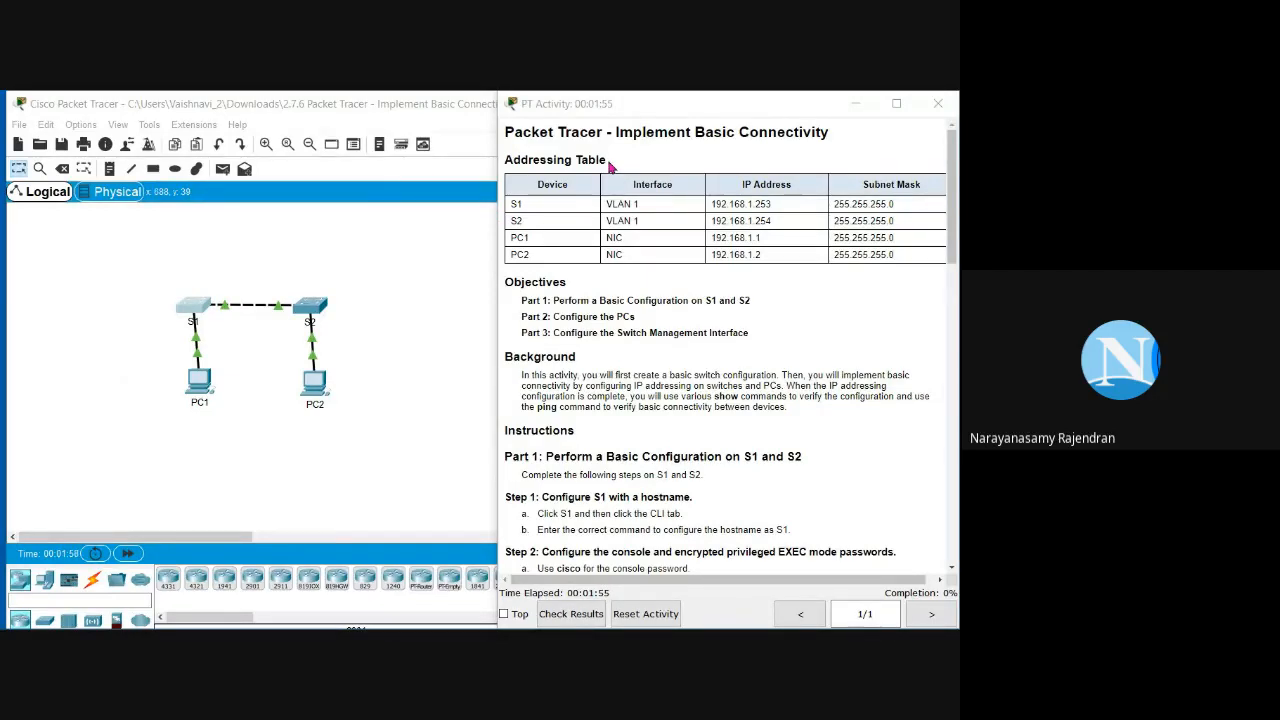
# Step: Widen the activity instructions and review the addressing table IPs and masks for S1, S2, PC1 and PC2
pyautogui.moveTo(608, 165); pyautogui.dragTo(504, 166)
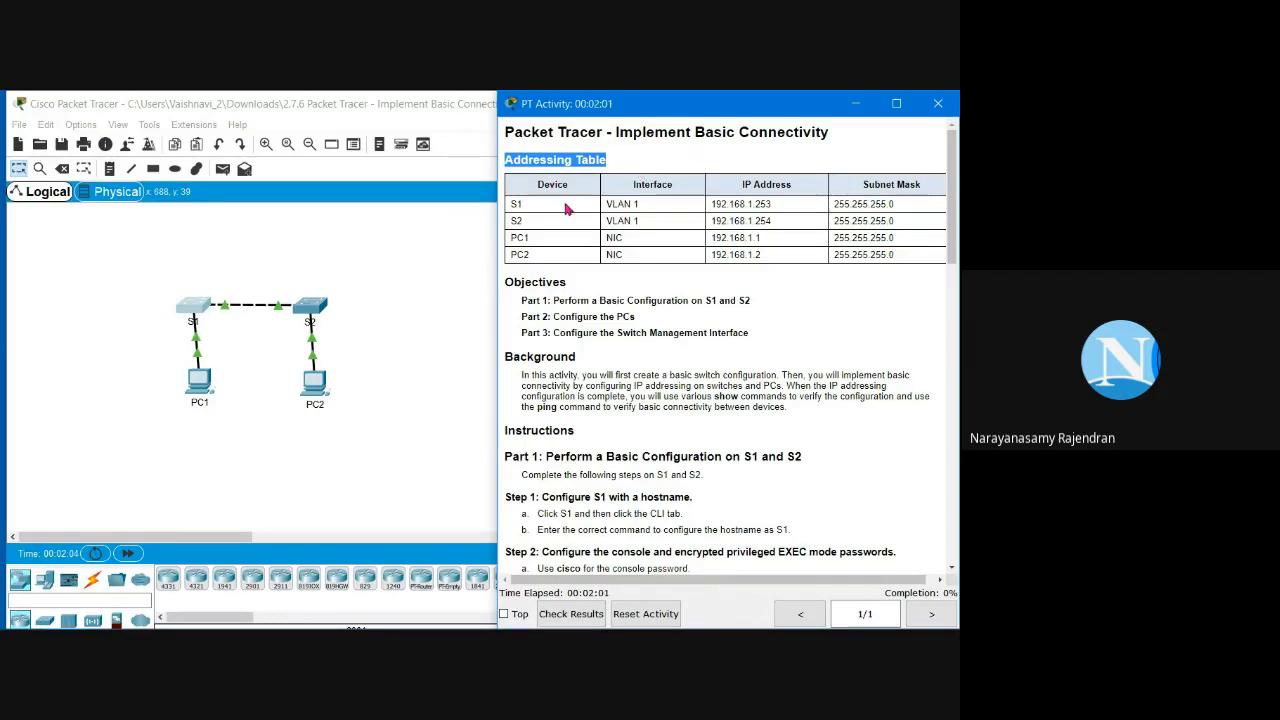
pyautogui.moveTo(494, 278); pyautogui.dragTo(452, 270)
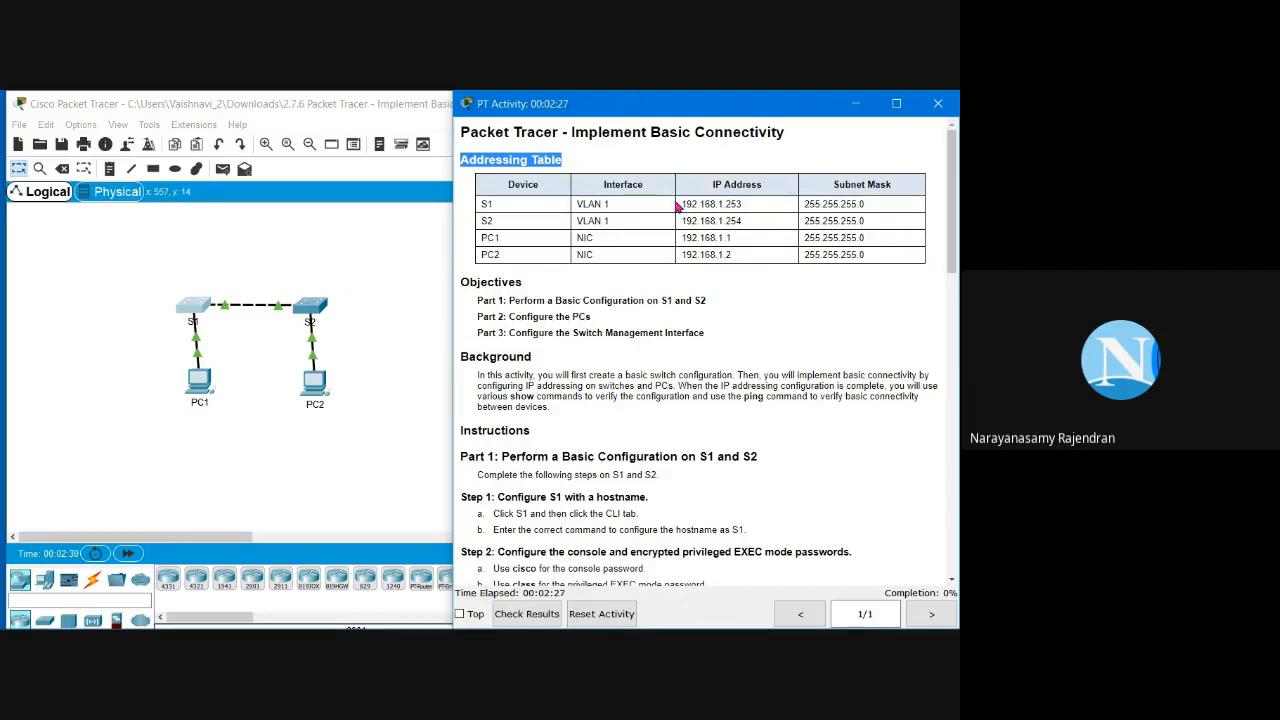
pyautogui.moveTo(676, 205); pyautogui.dragTo(910, 212)
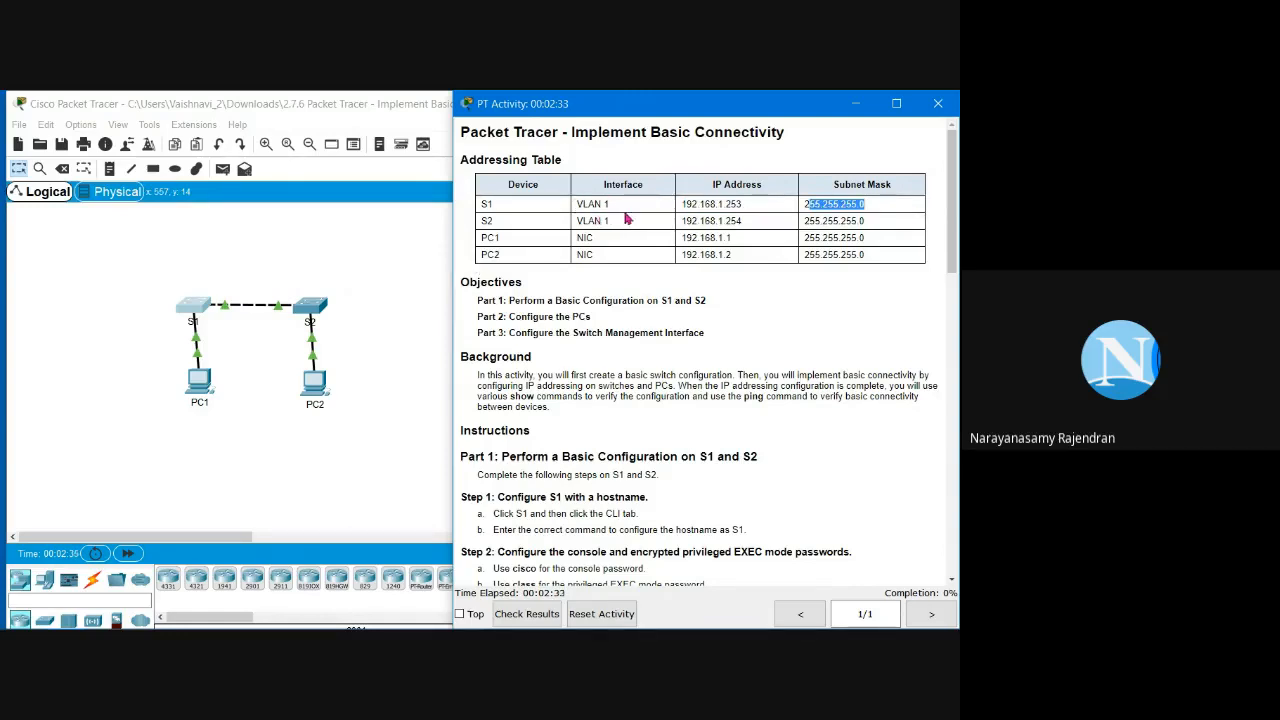
pyautogui.moveTo(691, 221); pyautogui.dragTo(872, 222)
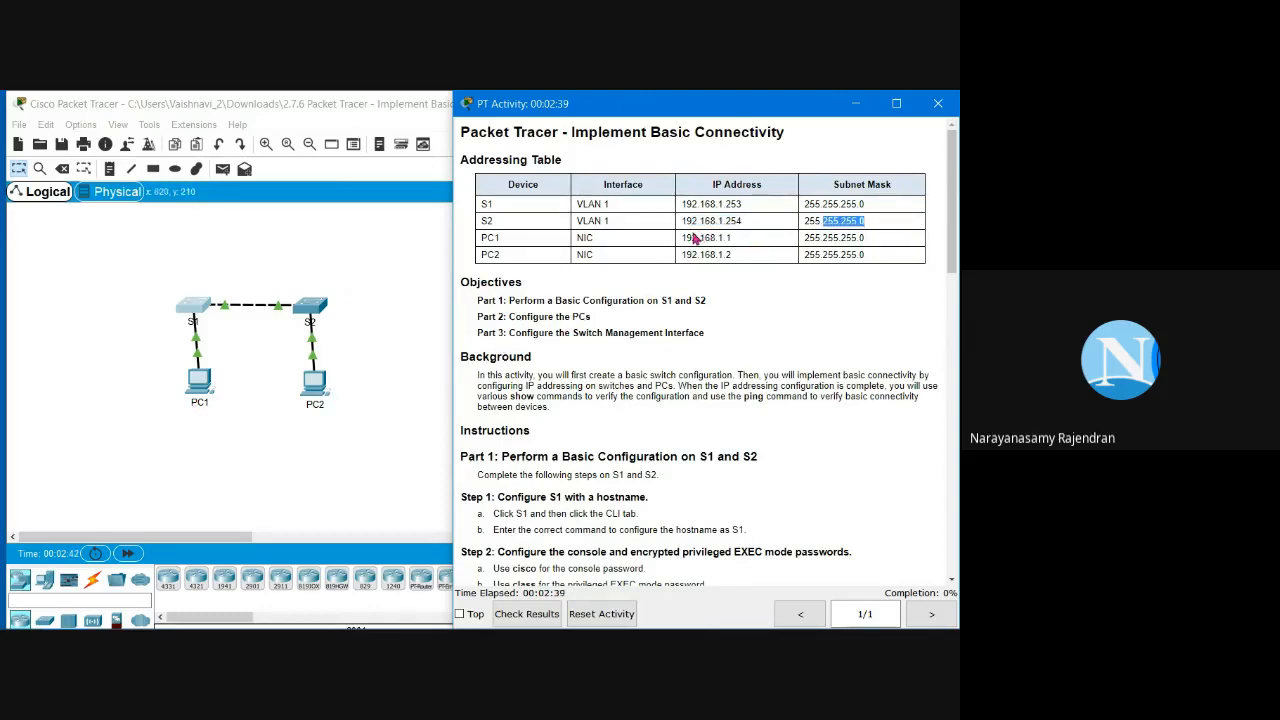
pyautogui.moveTo(686, 237); pyautogui.dragTo(884, 249)
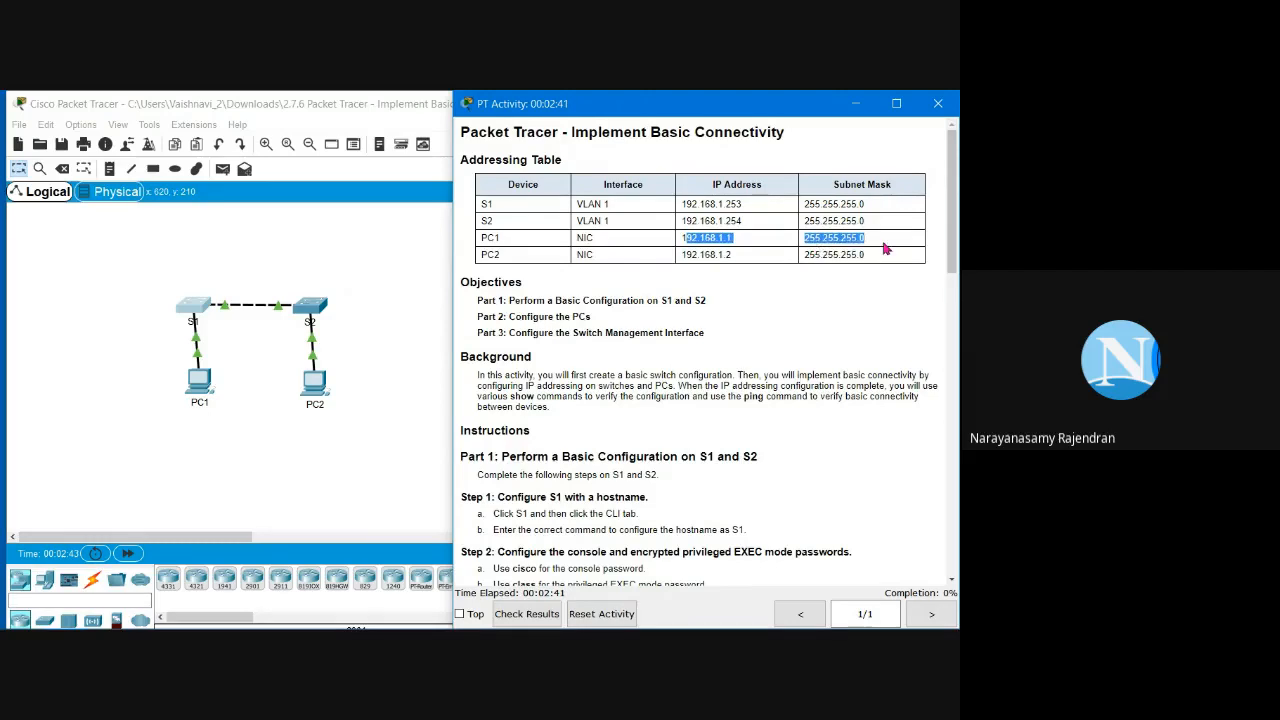
pyautogui.click(843, 320)
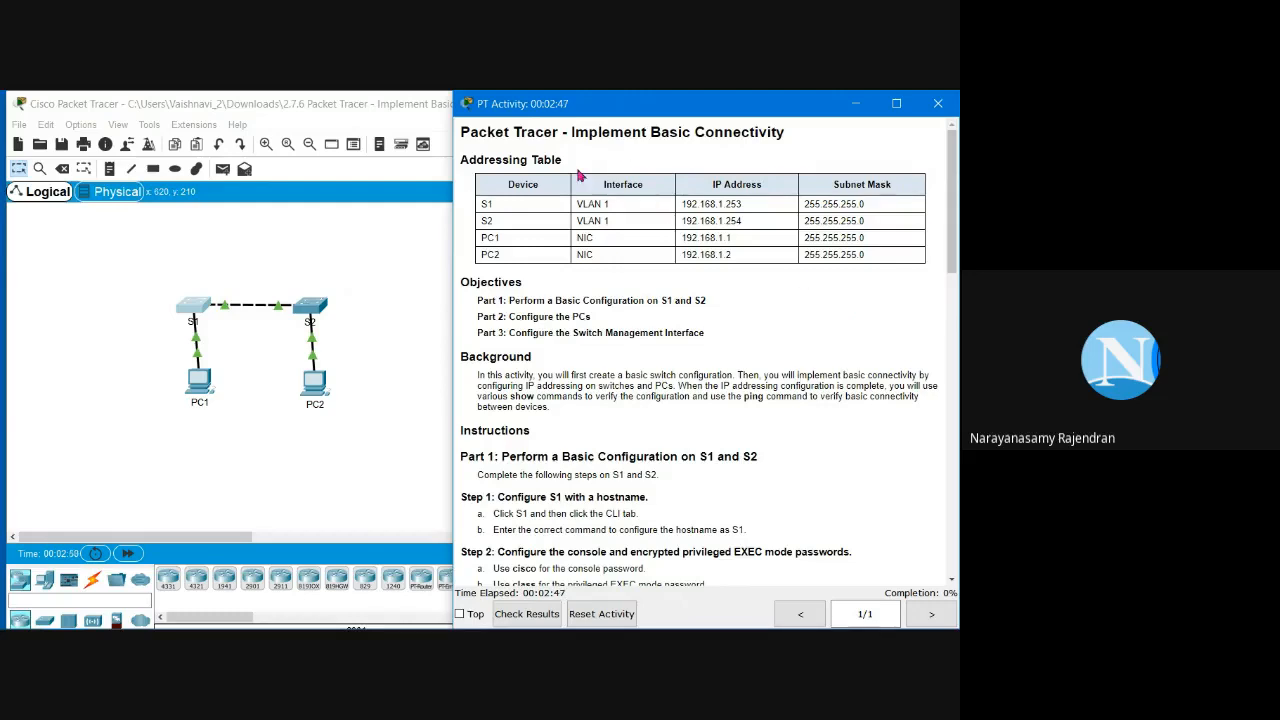
pyautogui.moveTo(565, 162); pyautogui.dragTo(455, 168)
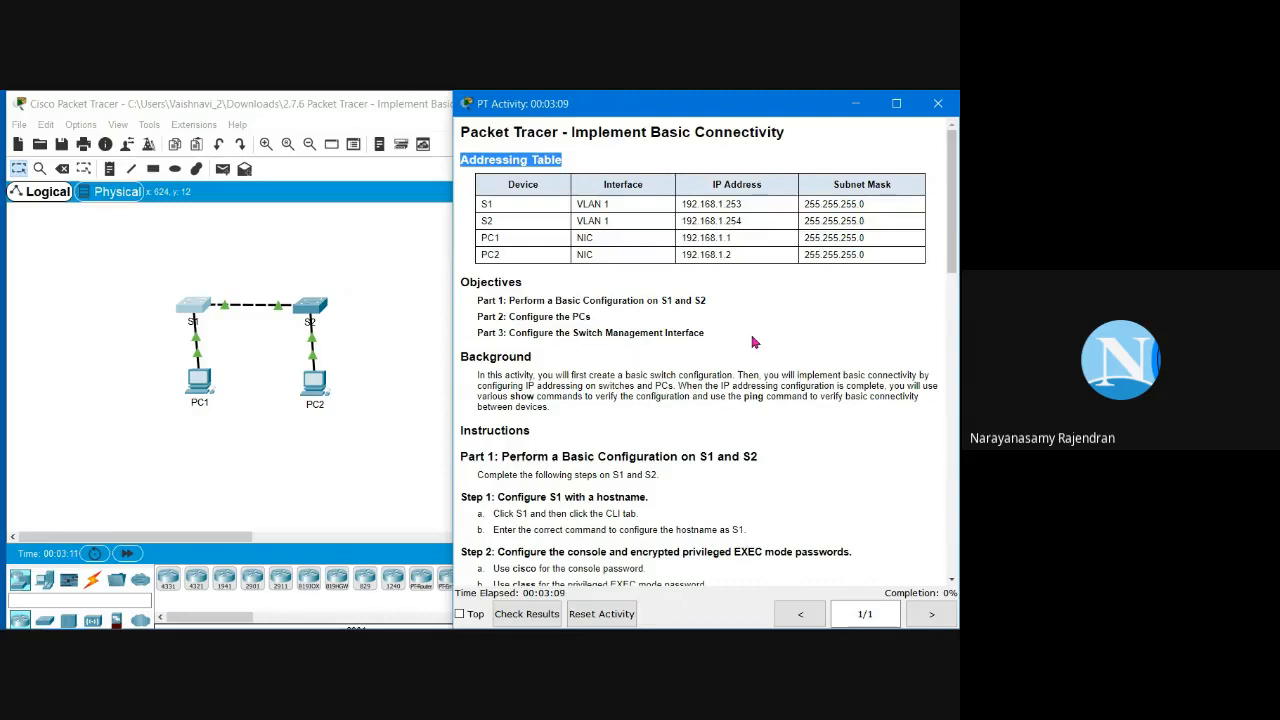
# Step: Scroll the instructions down to Part 1 and open switch S1's command-line console
pyautogui.scroll(-3, 754, 342)
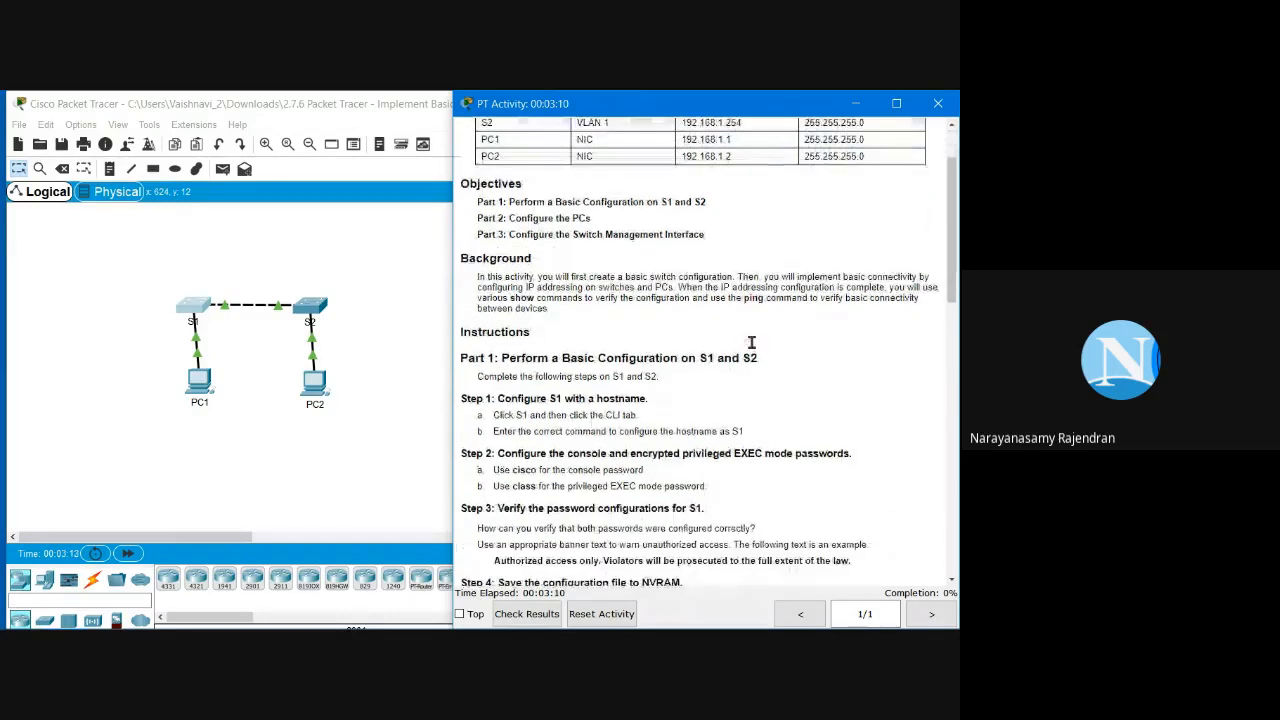
pyautogui.scroll(-1, 749, 343)
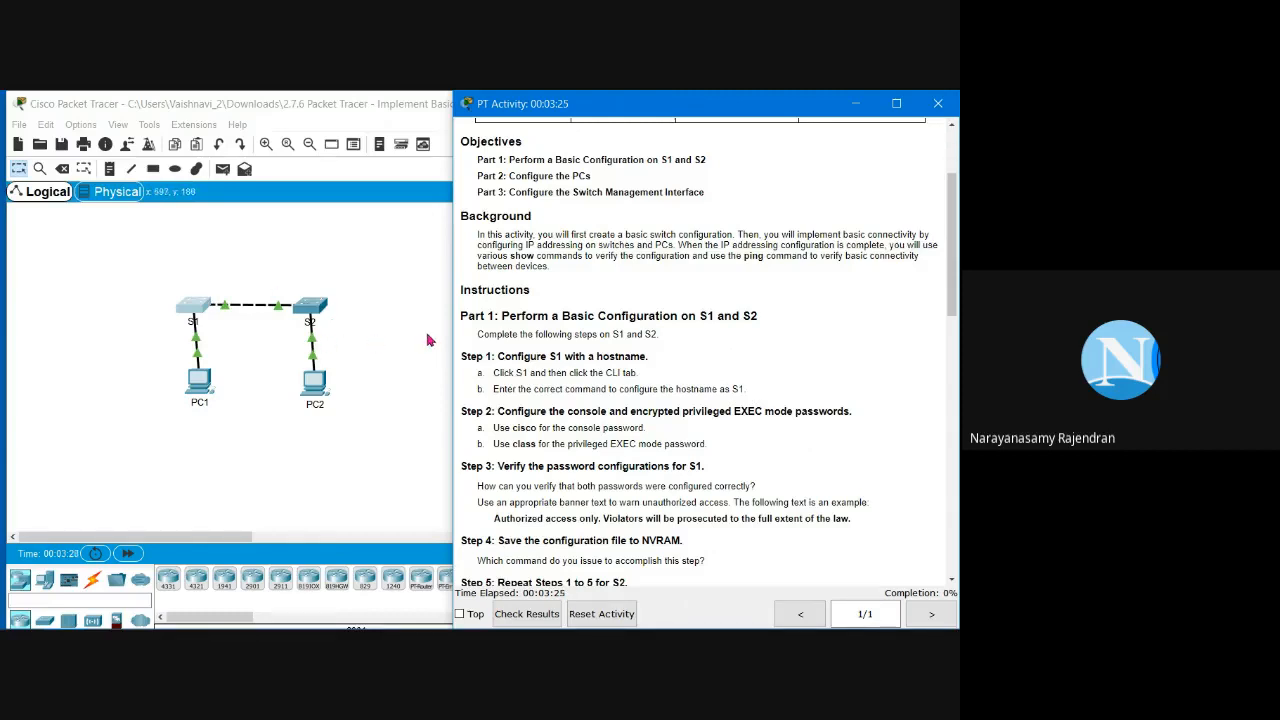
pyautogui.scroll(-1, 431, 340)
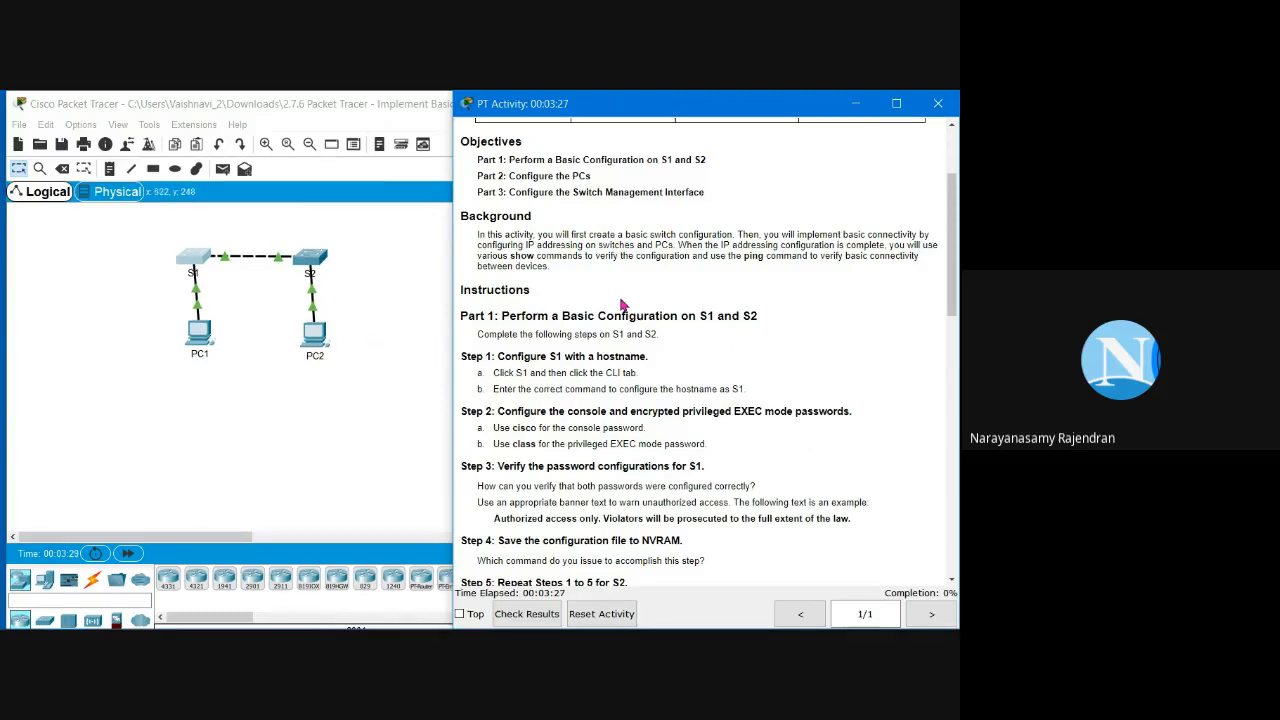
pyautogui.scroll(-1, 621, 304)
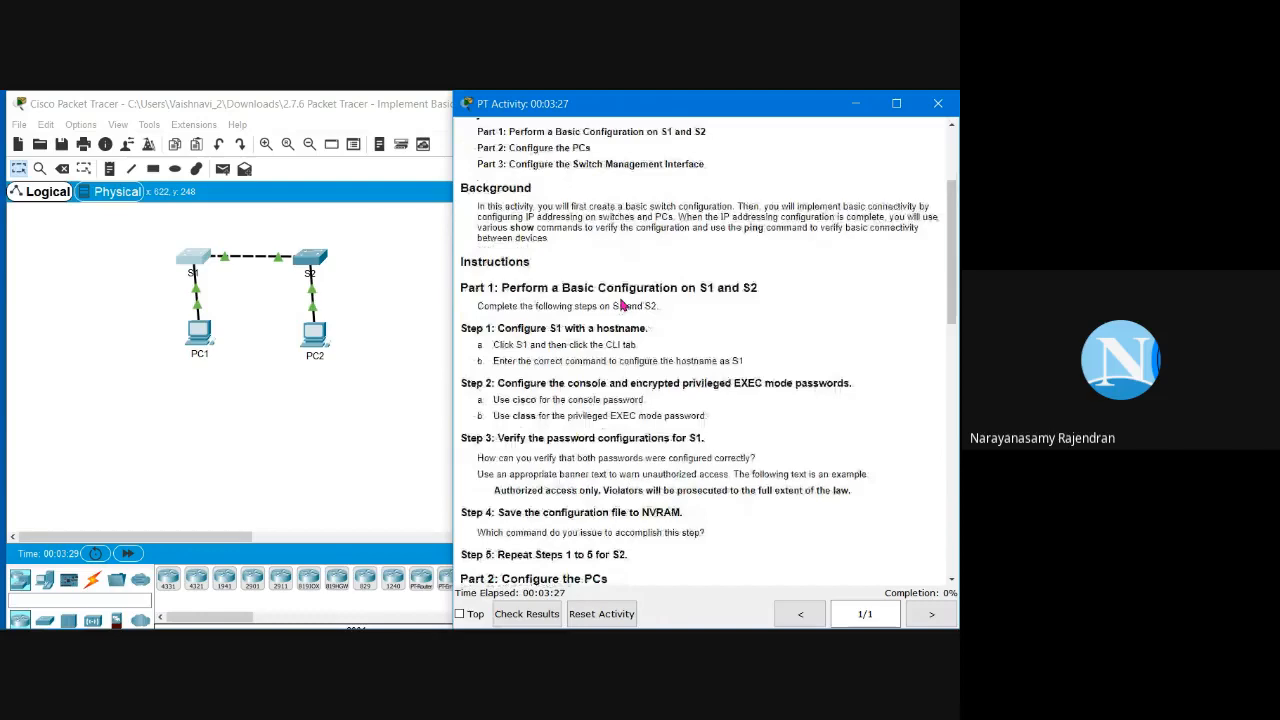
pyautogui.scroll(-2, 621, 304)
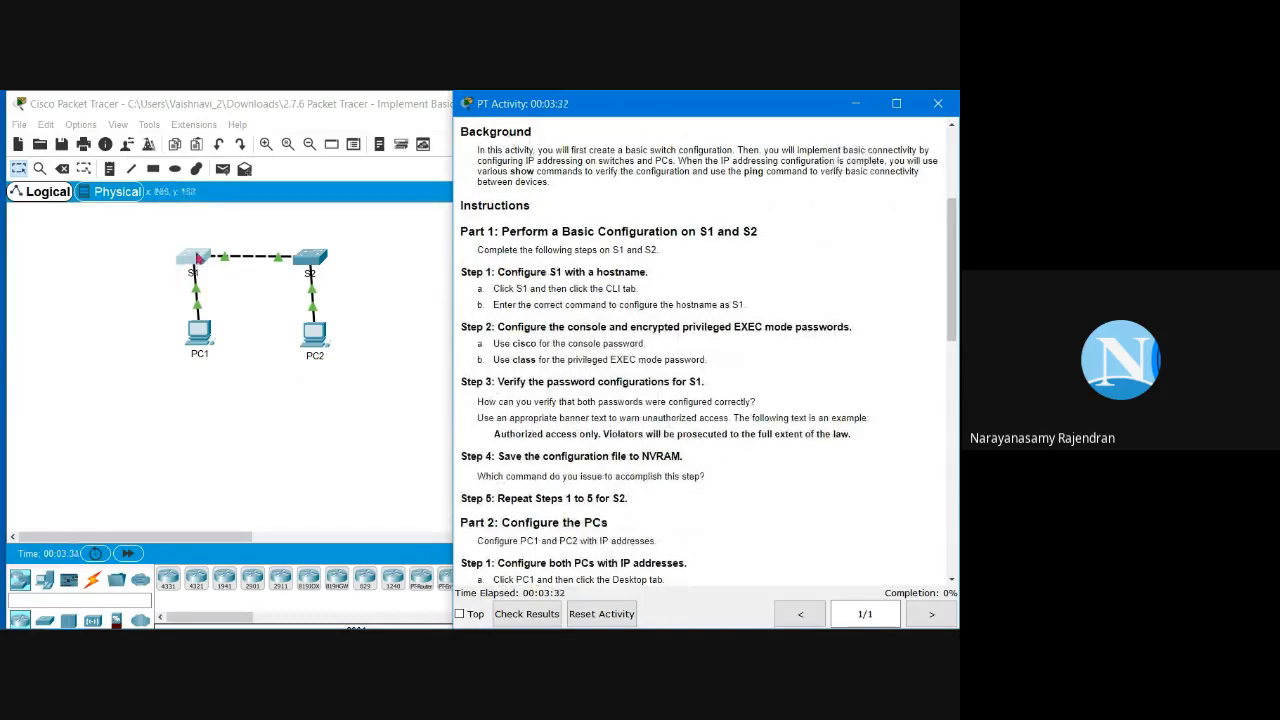
pyautogui.click(191, 262)
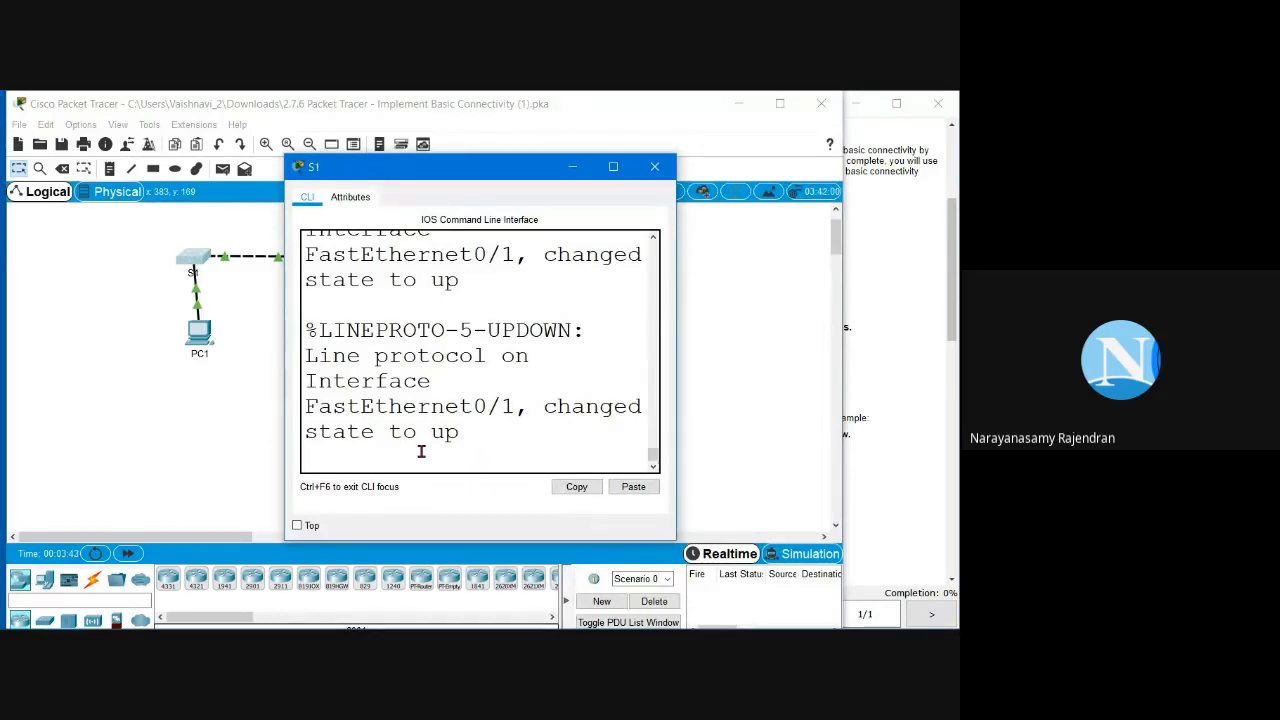
# Step: Get a fresh Switch> prompt on S1 and check the hostname S1 step in the instructions
pyautogui.press('Return')
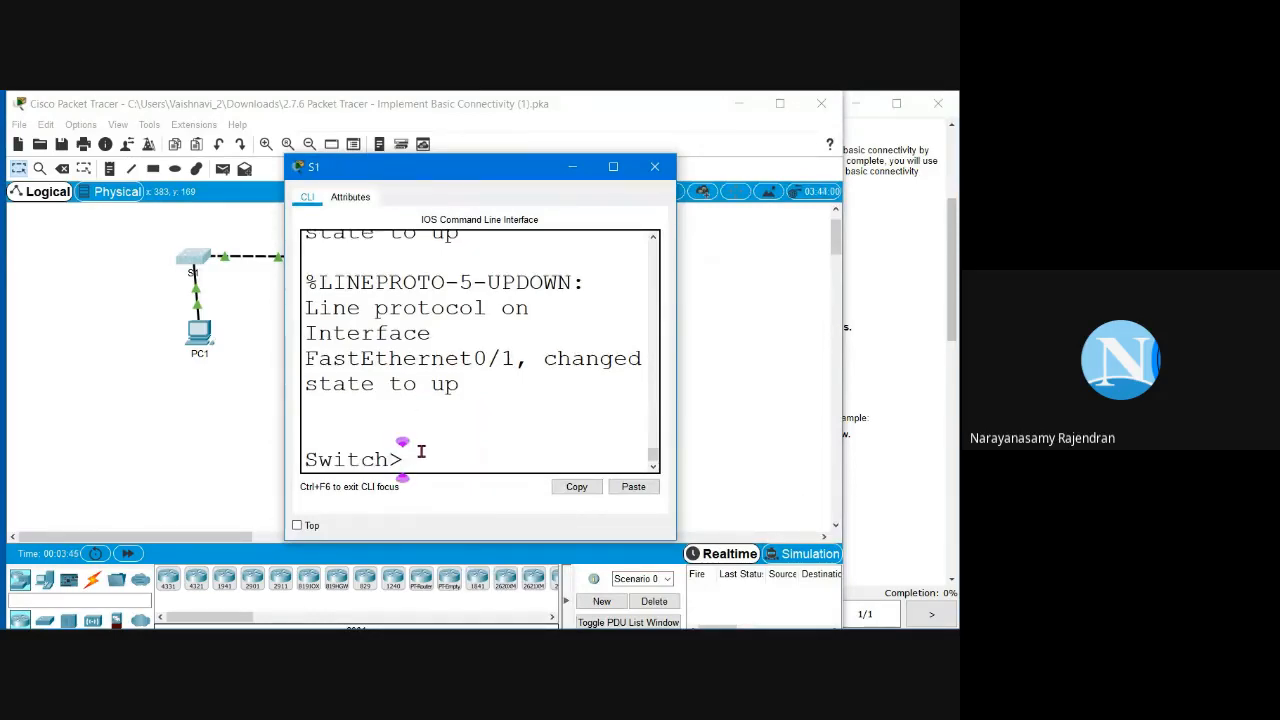
pyautogui.doubleClick(342, 458)
pyautogui.click(369, 428)
pyautogui.click(870, 346)
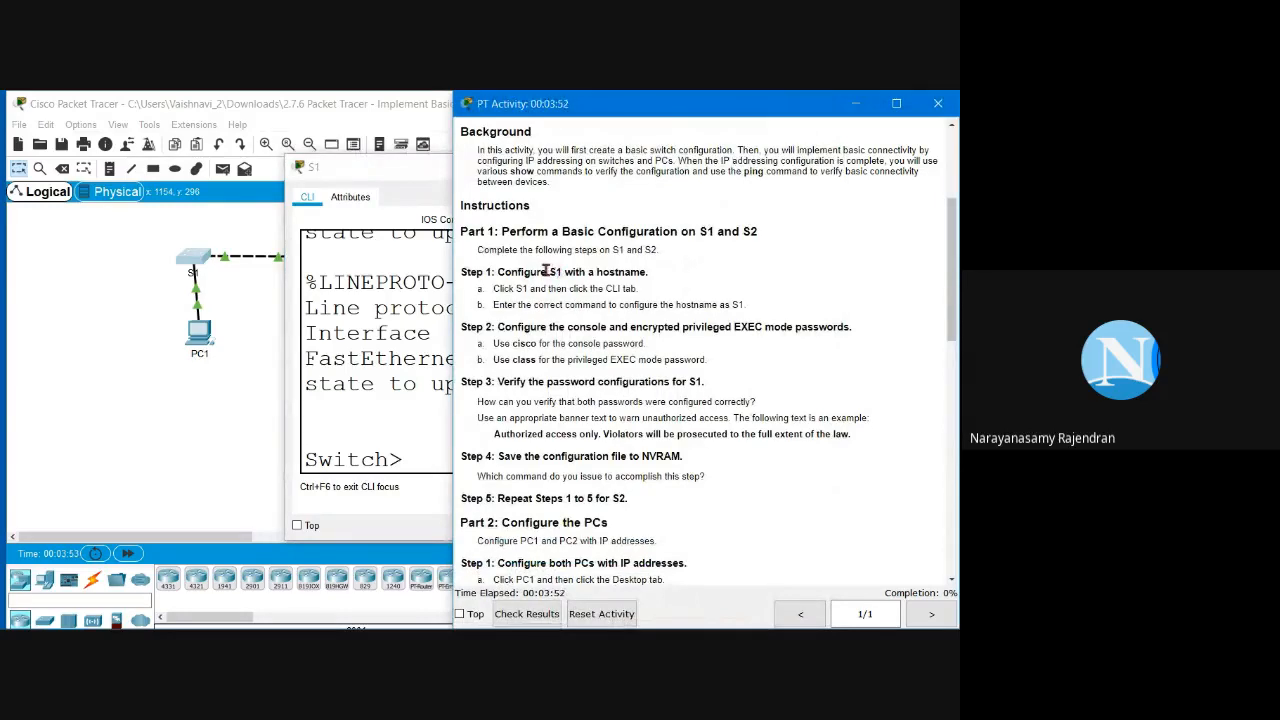
pyautogui.doubleClick(550, 271)
pyautogui.moveTo(560, 272); pyautogui.dragTo(541, 271)
# Step: Reopen S1's console and place the cursor after the Switch> prompt
pyautogui.click(240, 345)
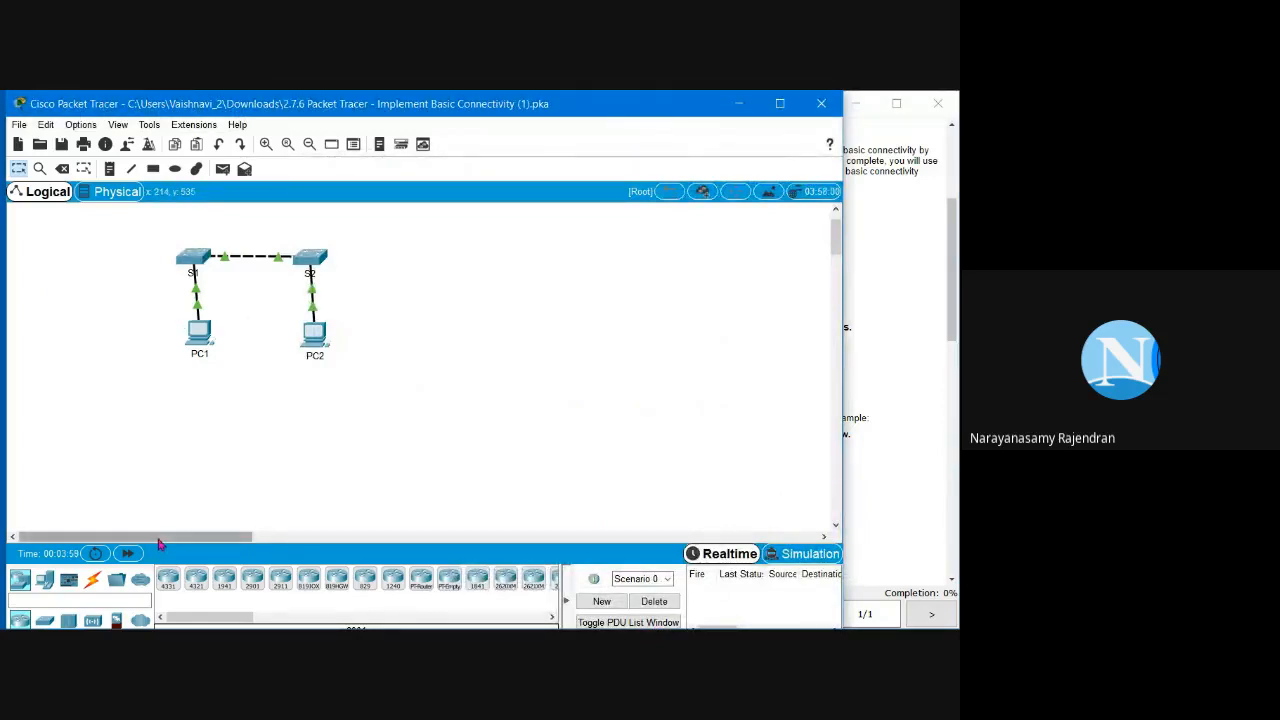
pyautogui.moveTo(158, 537); pyautogui.dragTo(214, 540)
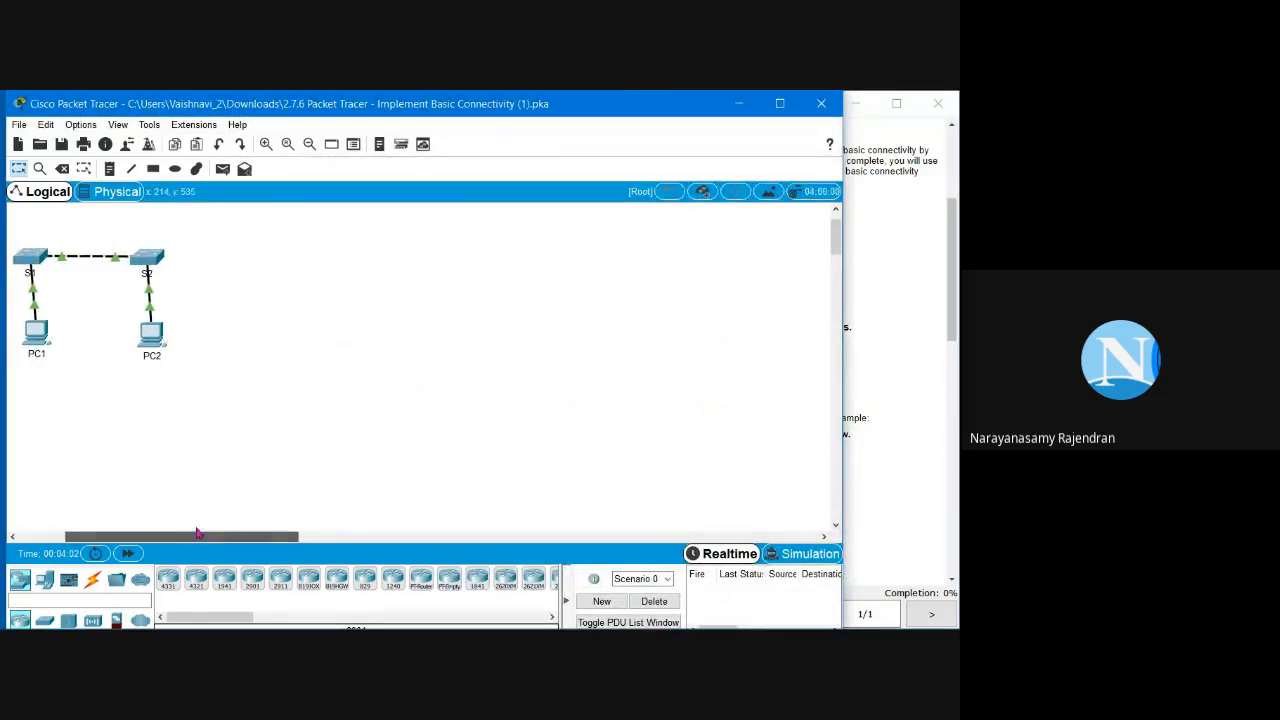
pyautogui.click(27, 268)
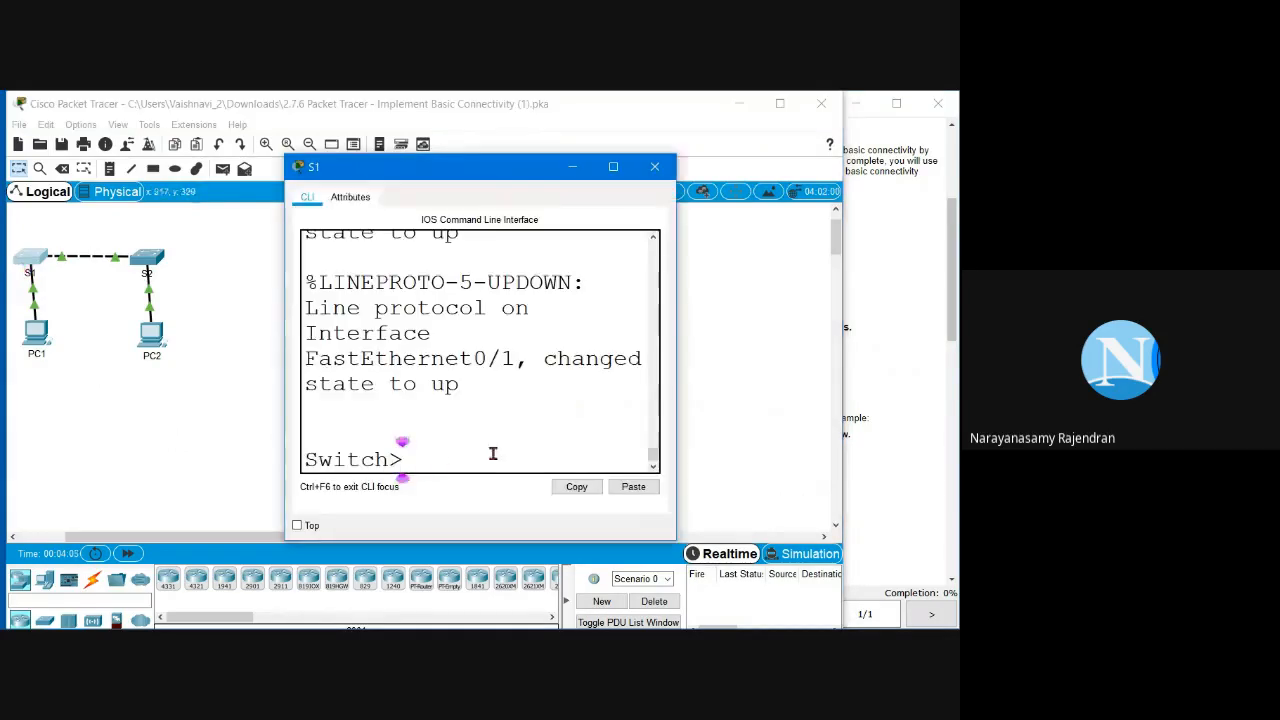
pyautogui.tripleClick(405, 461)
pyautogui.moveTo(409, 461); pyautogui.dragTo(386, 480)
pyautogui.click(417, 463)
# Step: Widen the S1 console and enter privileged mode with enable, then global config with configure terminal
pyautogui.moveTo(281, 408); pyautogui.dragTo(189, 408)
pyautogui.write('enab')
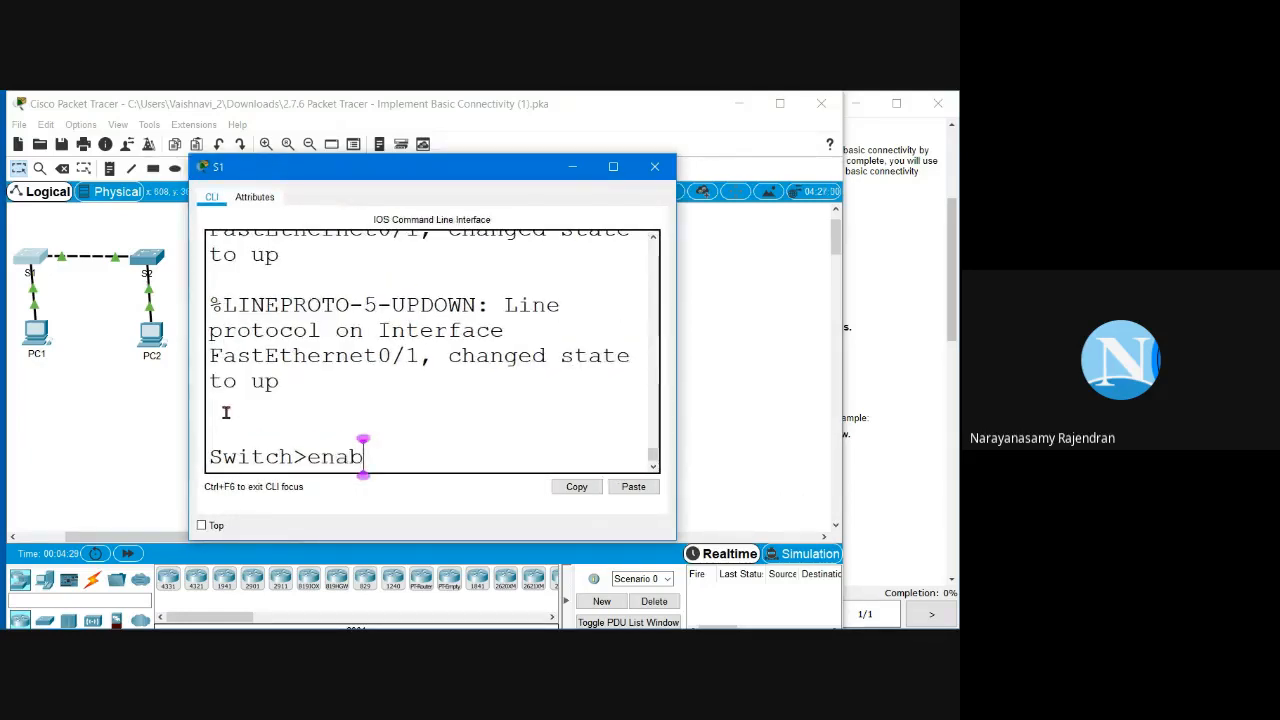
pyautogui.write('le')
pyautogui.press('Return')
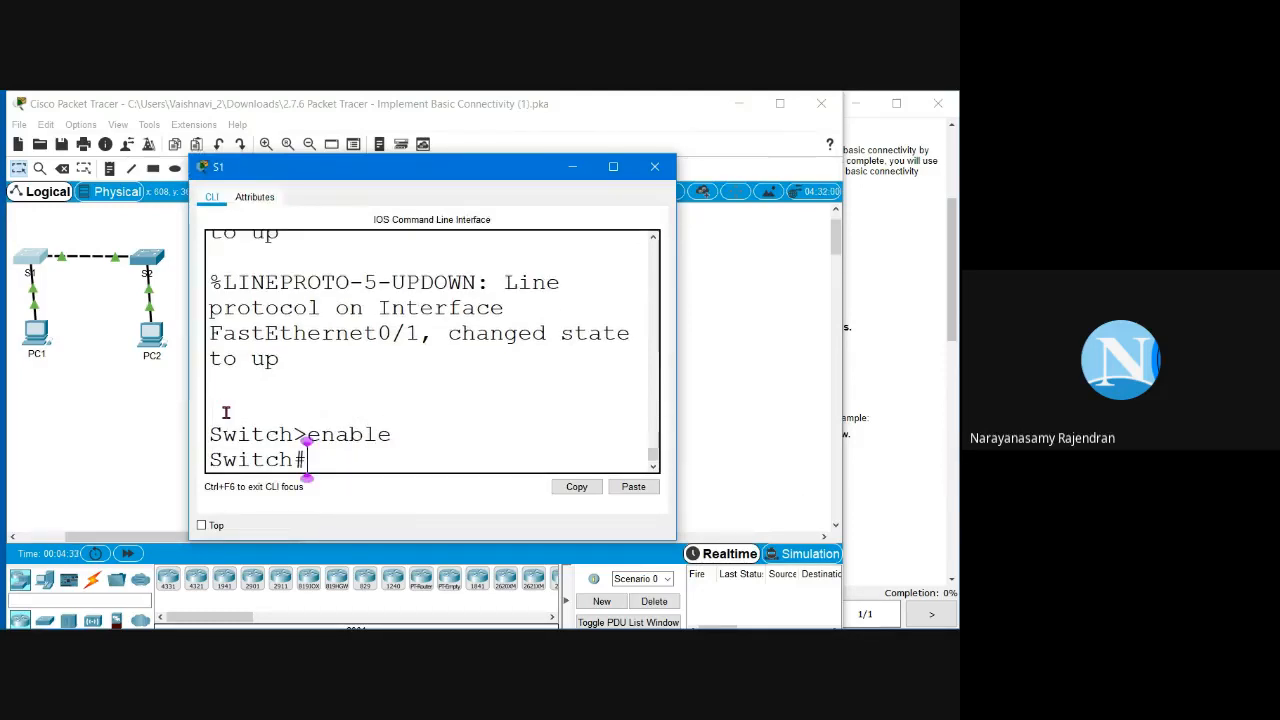
pyautogui.moveTo(315, 465)
pyautogui.mouseDown()
pyautogui.moveTo(280, 461)
pyautogui.moveTo(298, 457)
pyautogui.mouseUp()
pyautogui.click(344, 461)
pyautogui.write('conf')
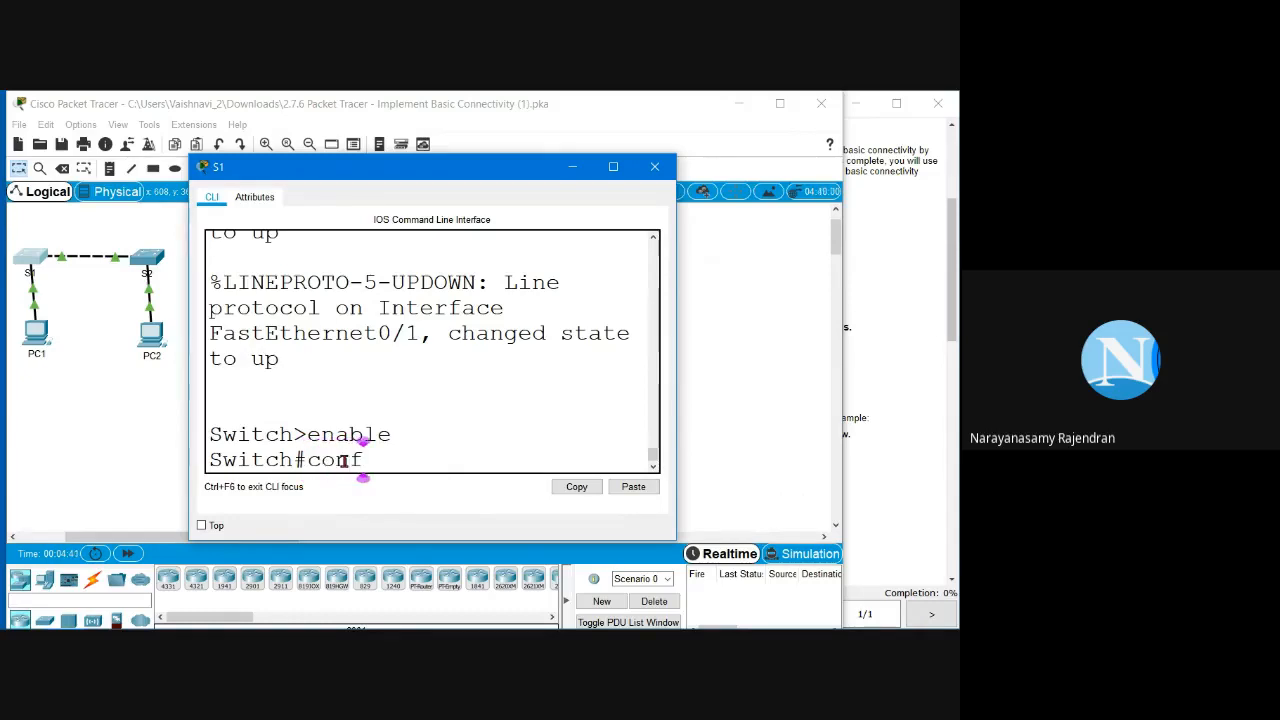
pyautogui.write('igure t')
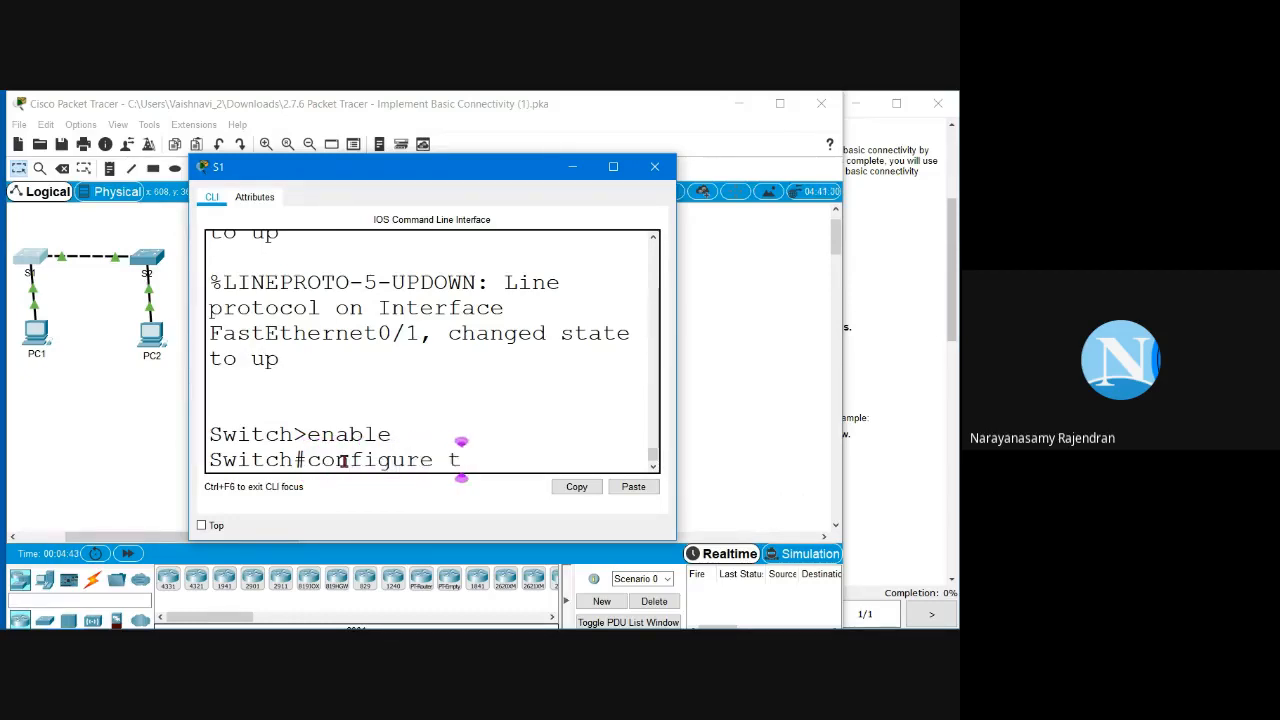
pyautogui.write('erminal')
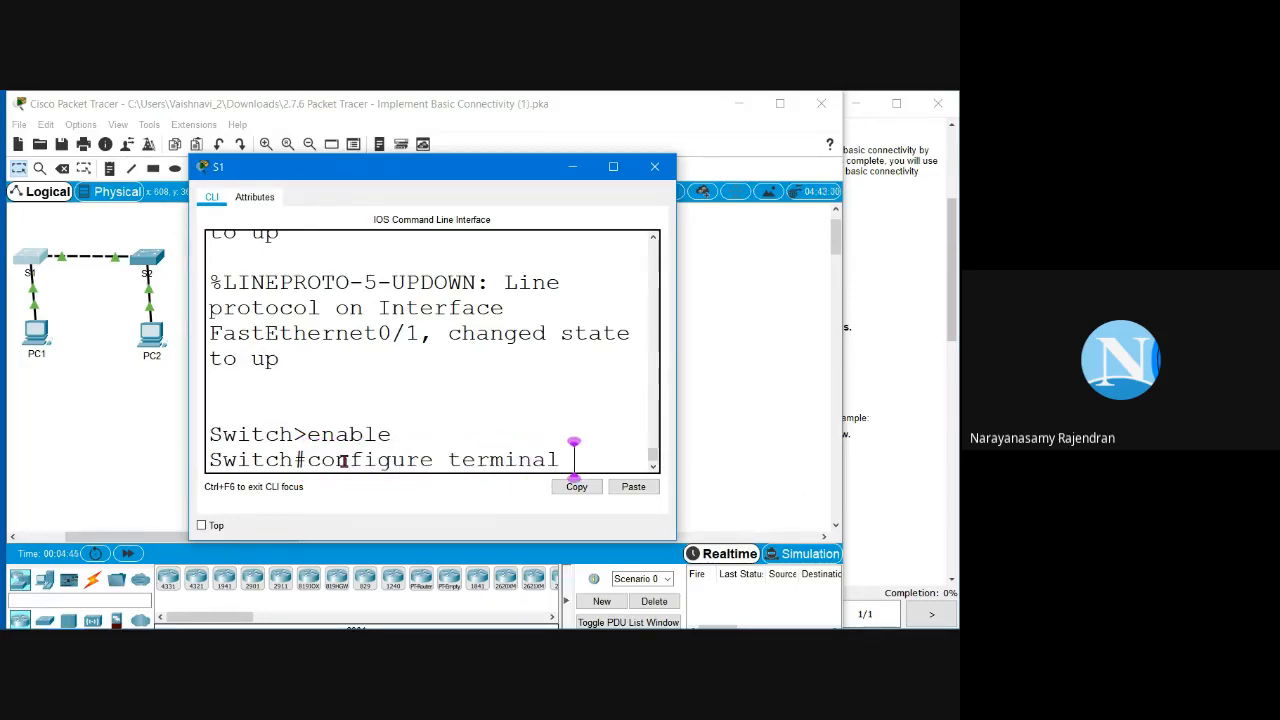
pyautogui.press('Return')
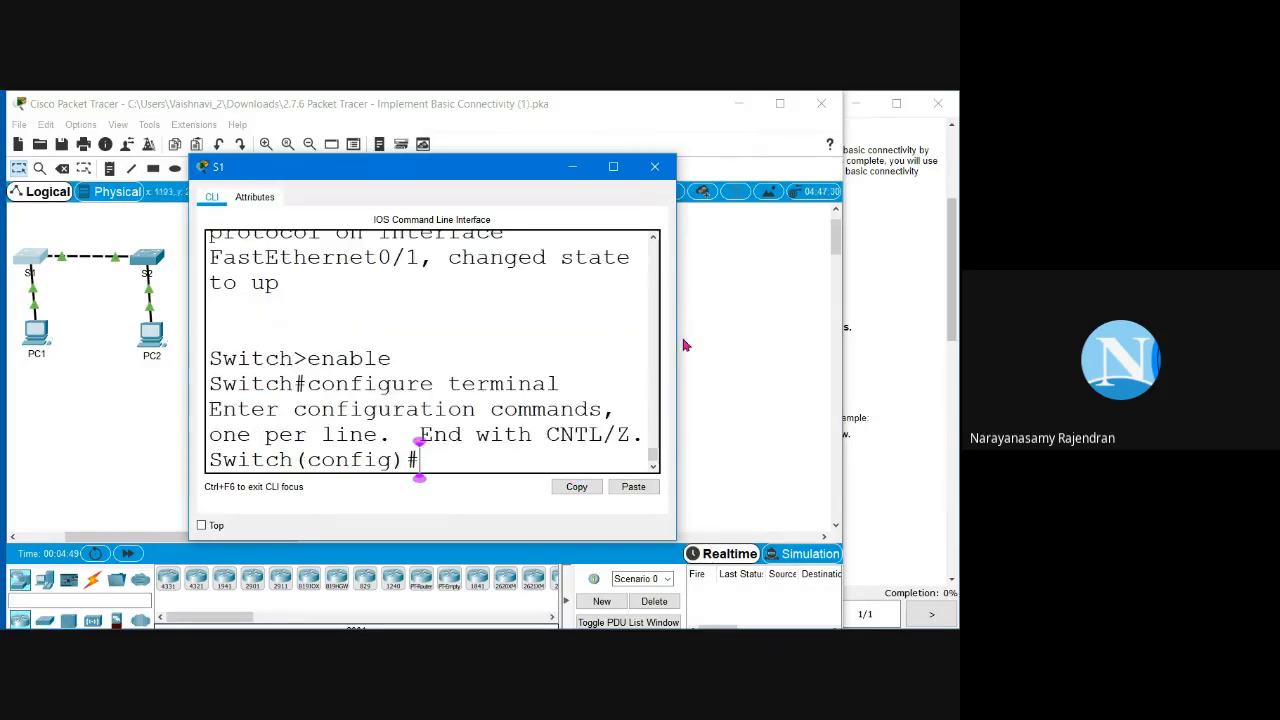
# Step: Rename the switch with 'hostname S1' and confirm the prompt now reads S1(config)#
pyautogui.moveTo(678, 347); pyautogui.dragTo(775, 349)
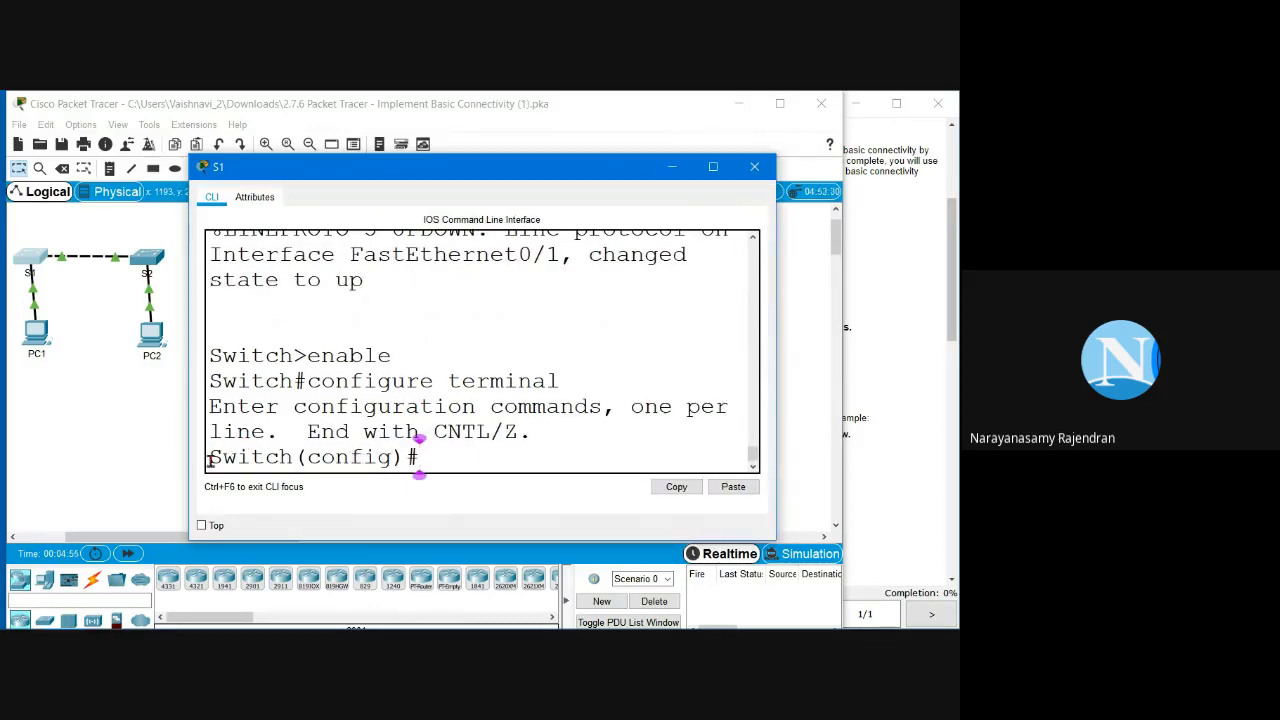
pyautogui.moveTo(210, 457); pyautogui.dragTo(292, 457)
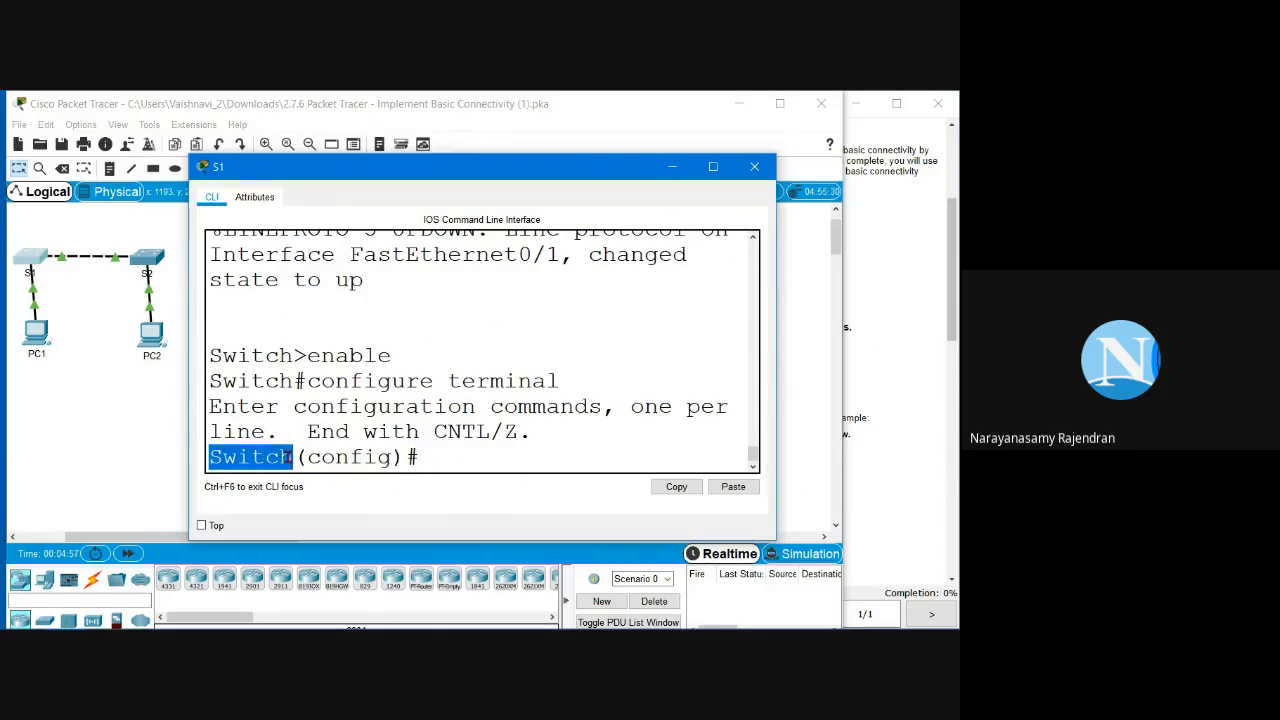
pyautogui.click(419, 456)
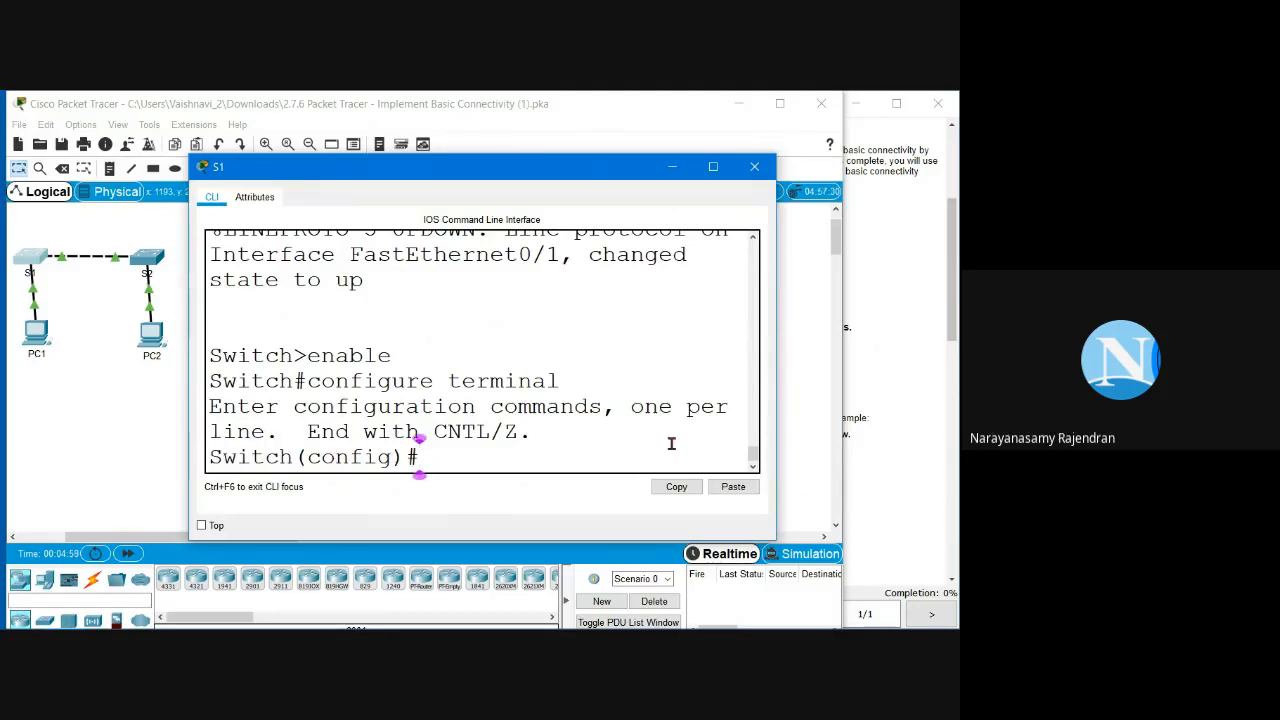
pyautogui.write('host')
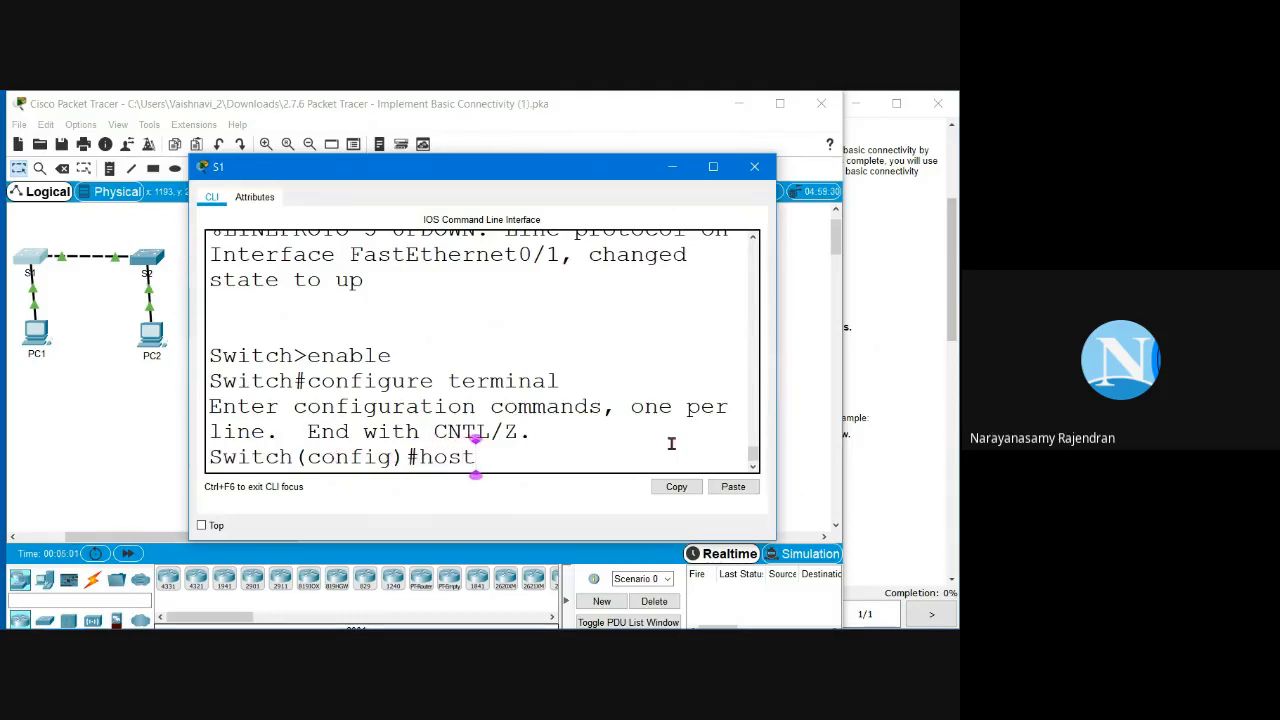
pyautogui.write('name S1')
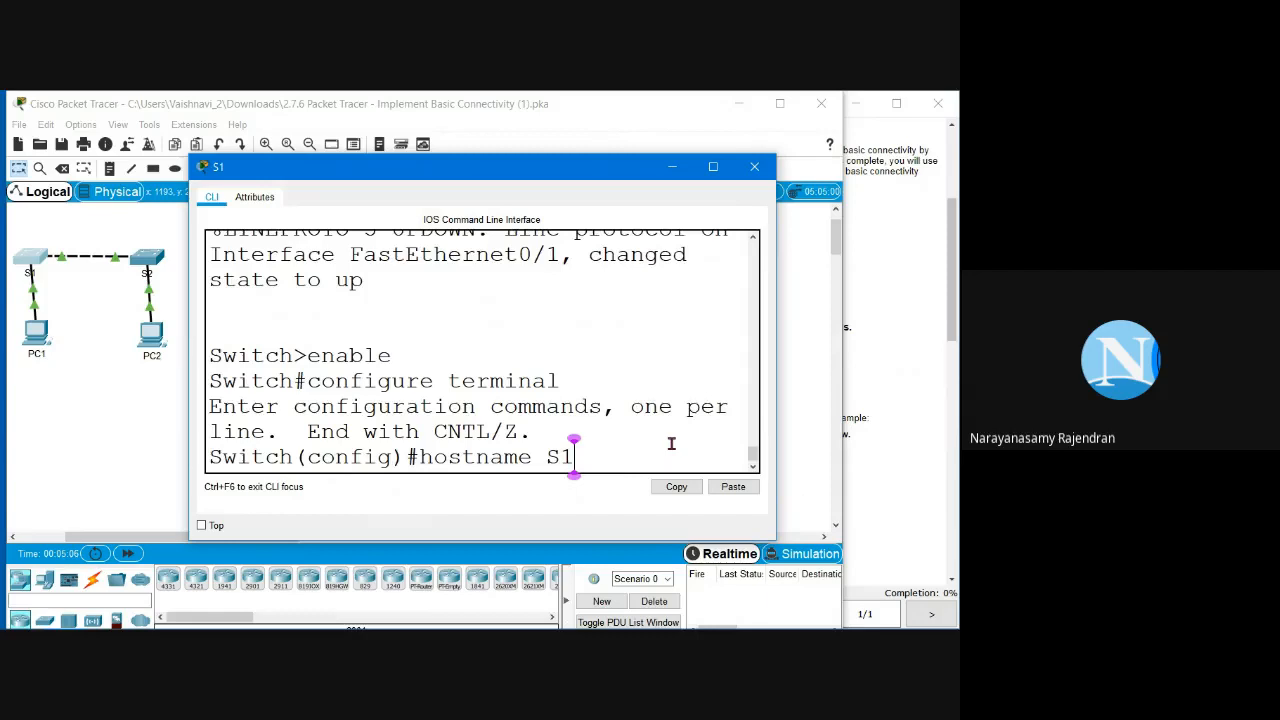
pyautogui.press('Return')
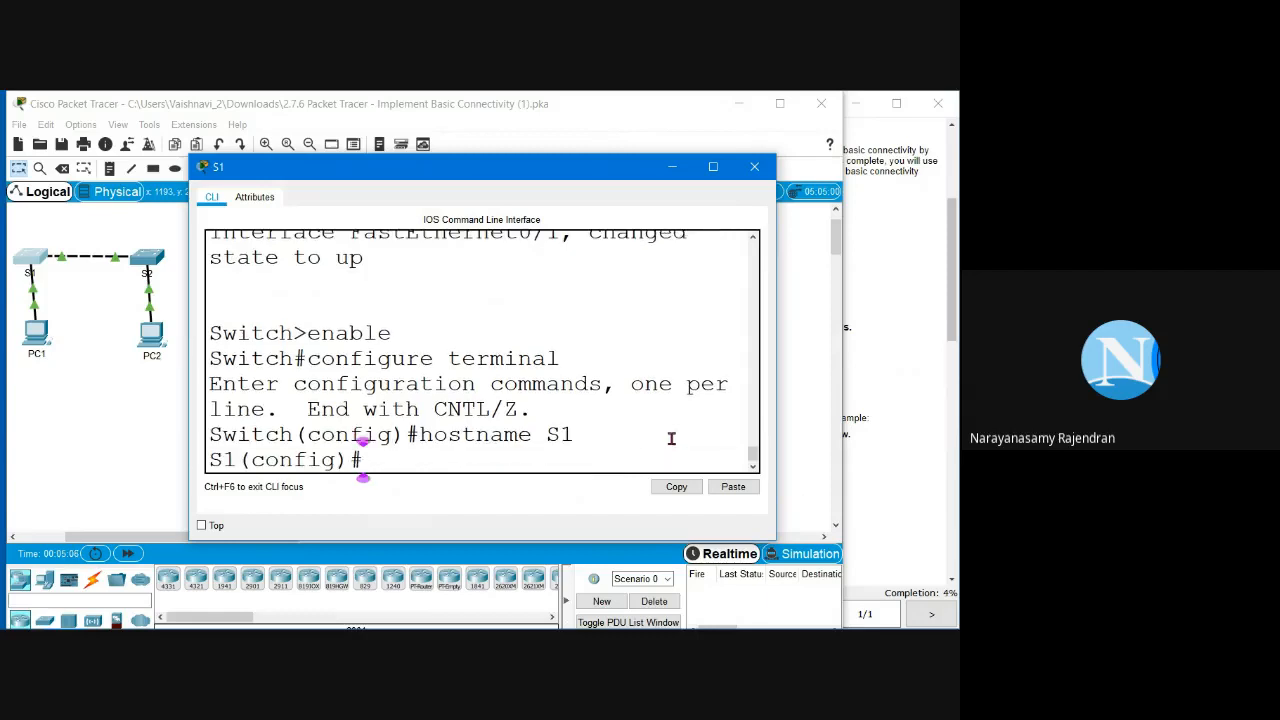
pyautogui.moveTo(209, 459)
pyautogui.mouseDown()
pyautogui.moveTo(238, 459)
pyautogui.moveTo(189, 459)
pyautogui.mouseUp()
pyautogui.click(223, 463)
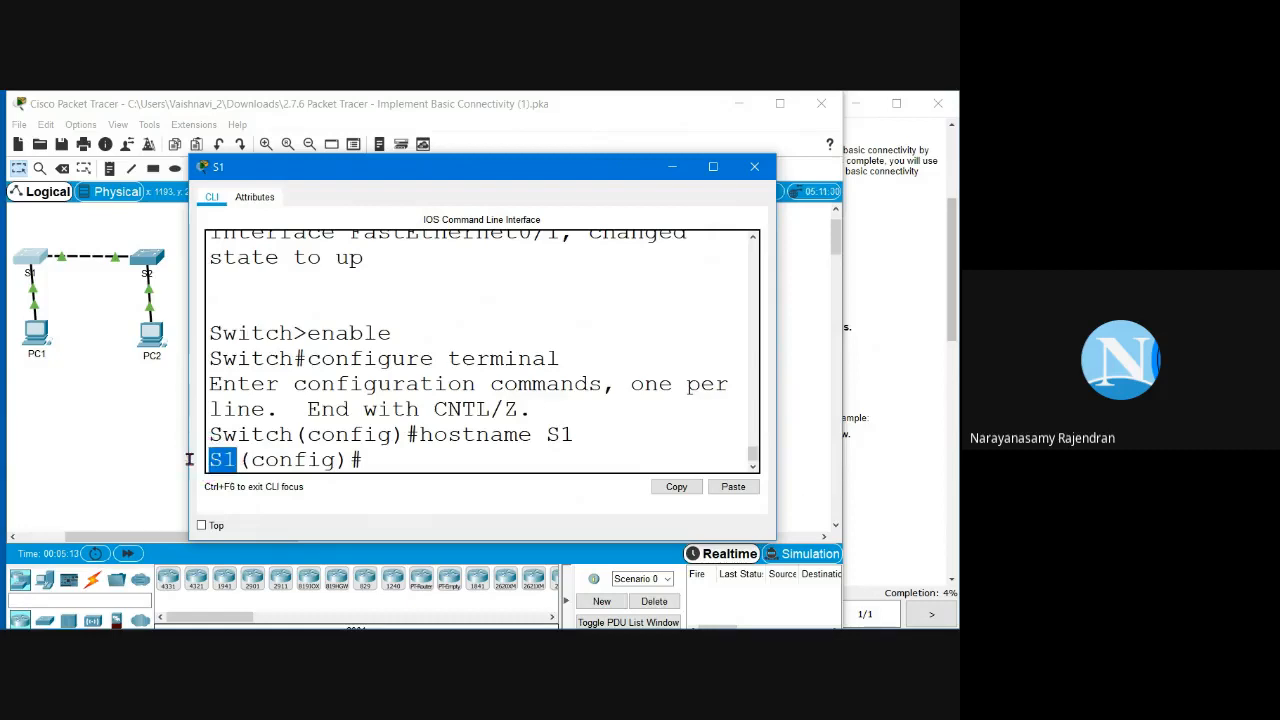
pyautogui.moveTo(291, 435); pyautogui.dragTo(207, 435)
pyautogui.moveTo(243, 456); pyautogui.dragTo(184, 453)
pyautogui.click(376, 457)
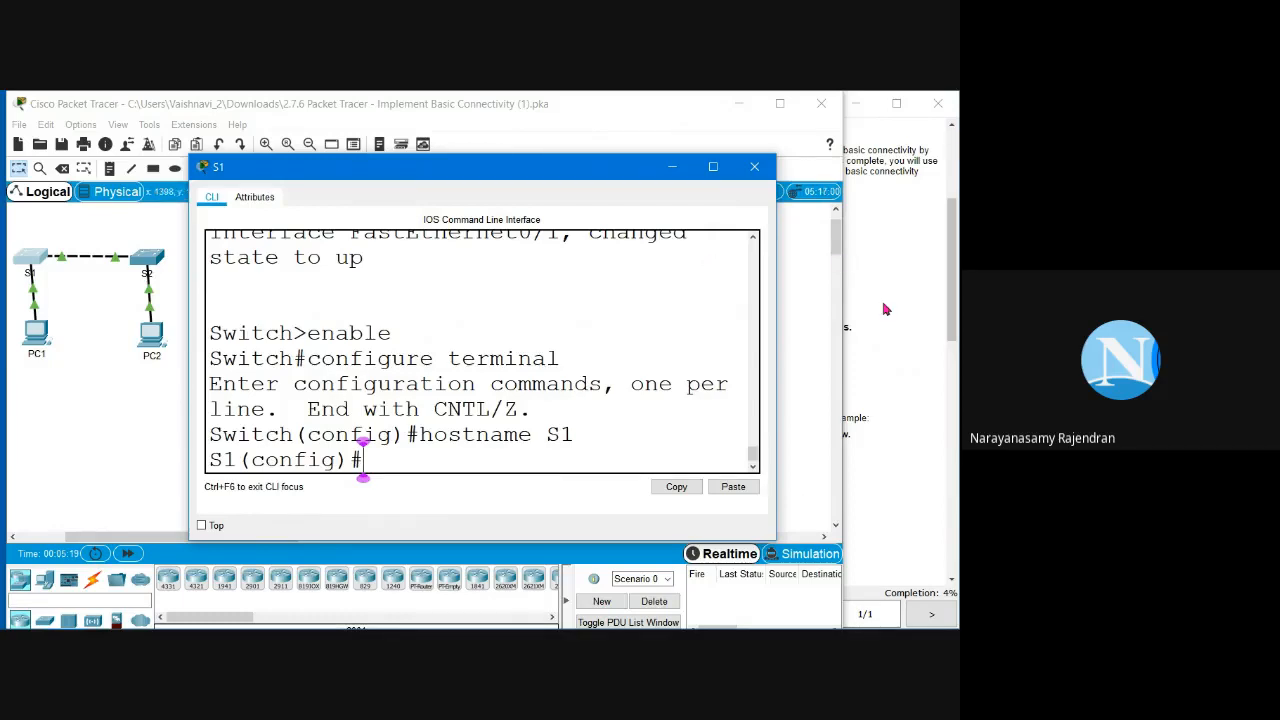
pyautogui.click(884, 309)
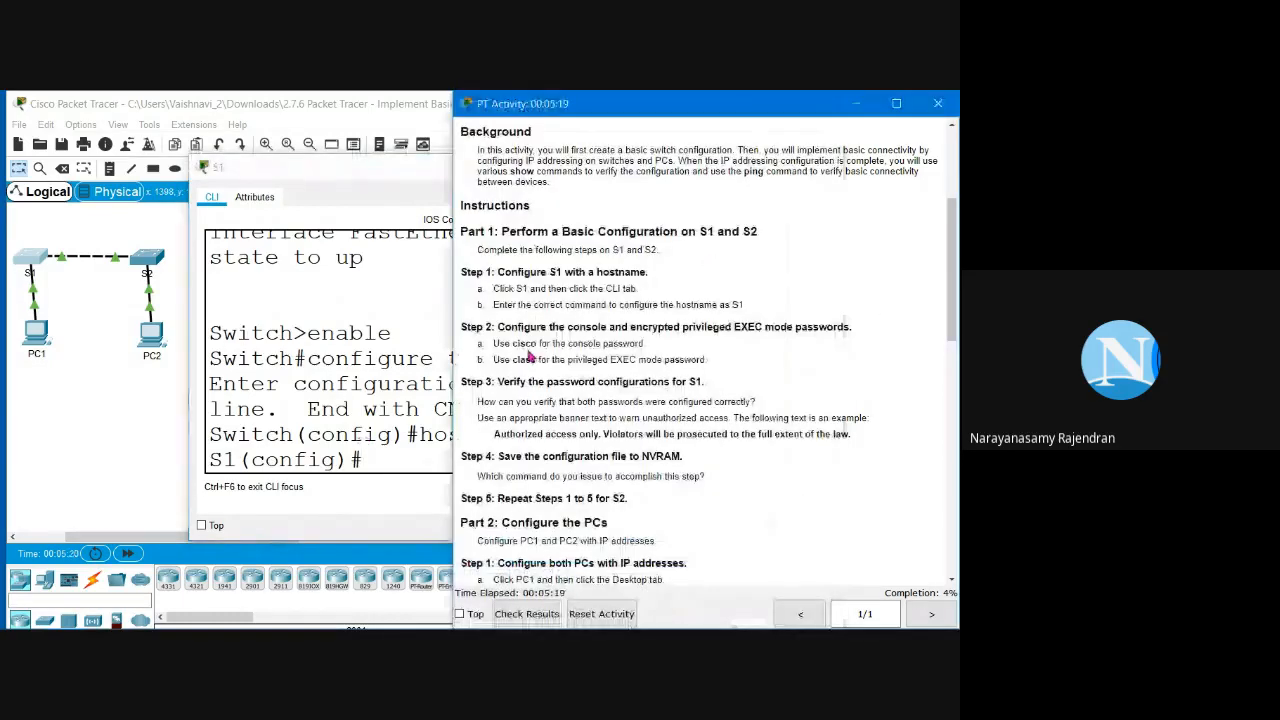
# Step: Review the Step 2 console password task and enter 'line console 0' on S1
pyautogui.moveTo(466, 327); pyautogui.dragTo(790, 325)
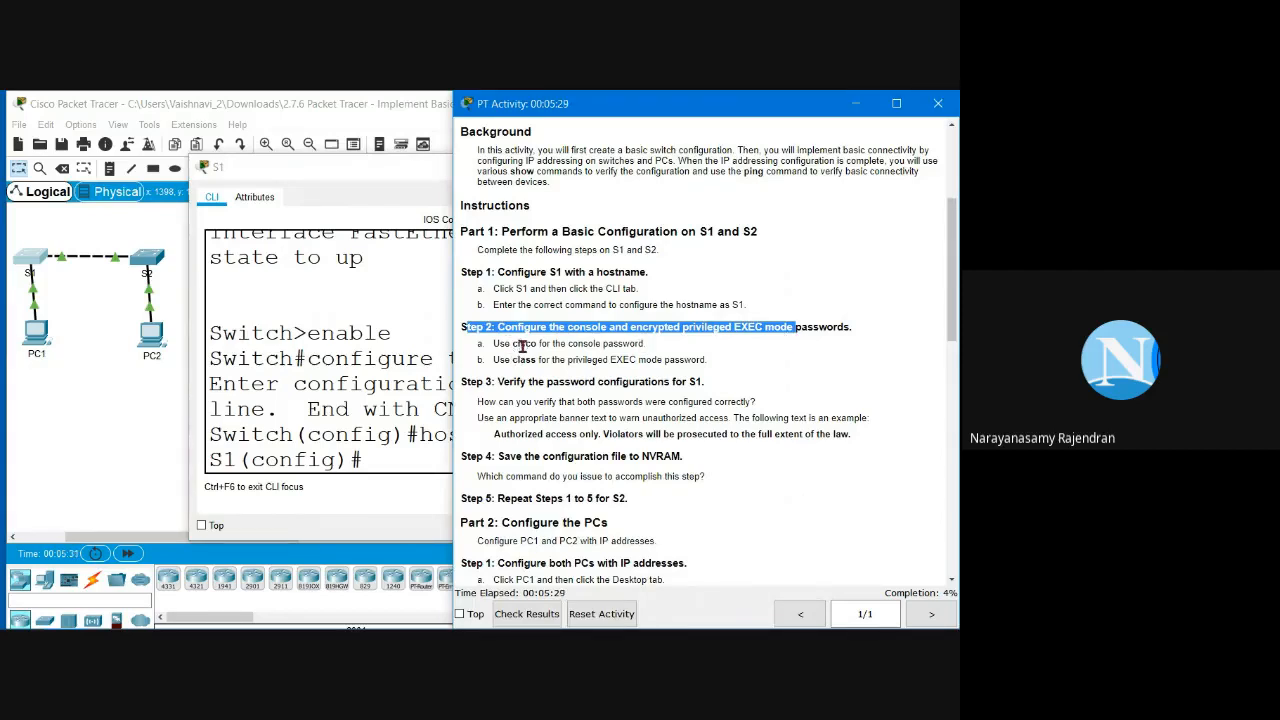
pyautogui.moveTo(512, 344); pyautogui.dragTo(540, 362)
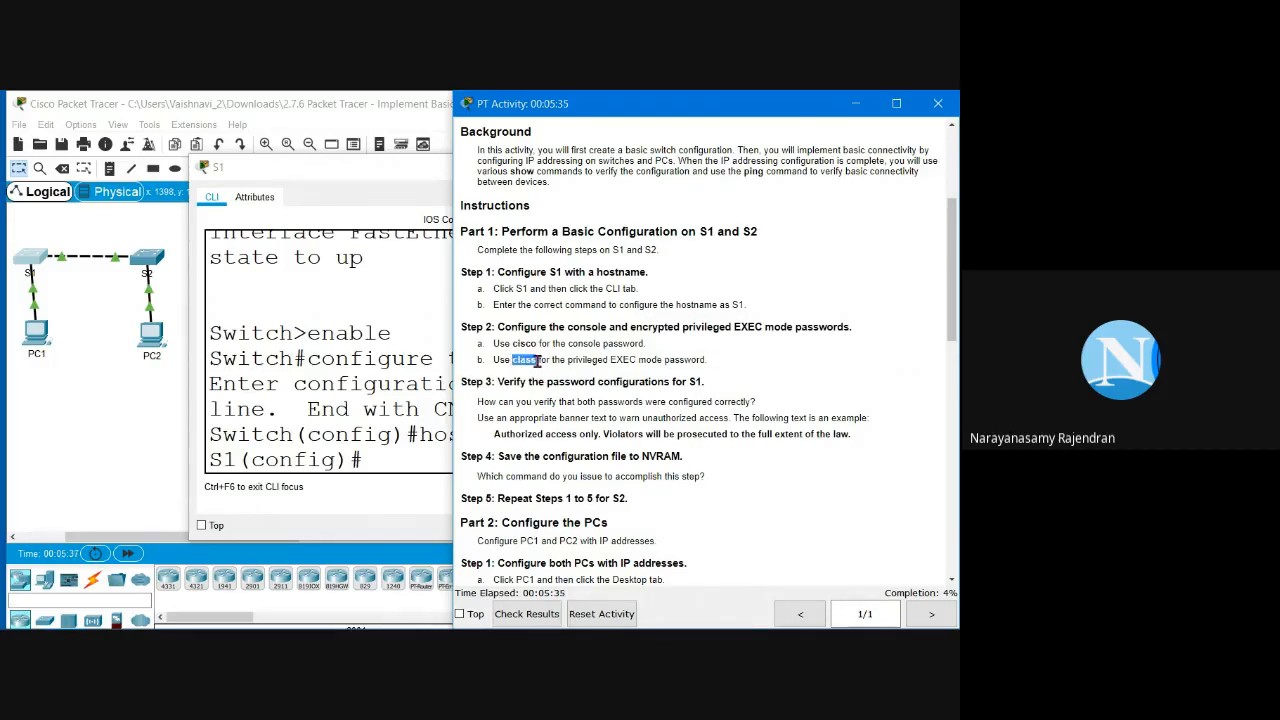
pyautogui.click(380, 458)
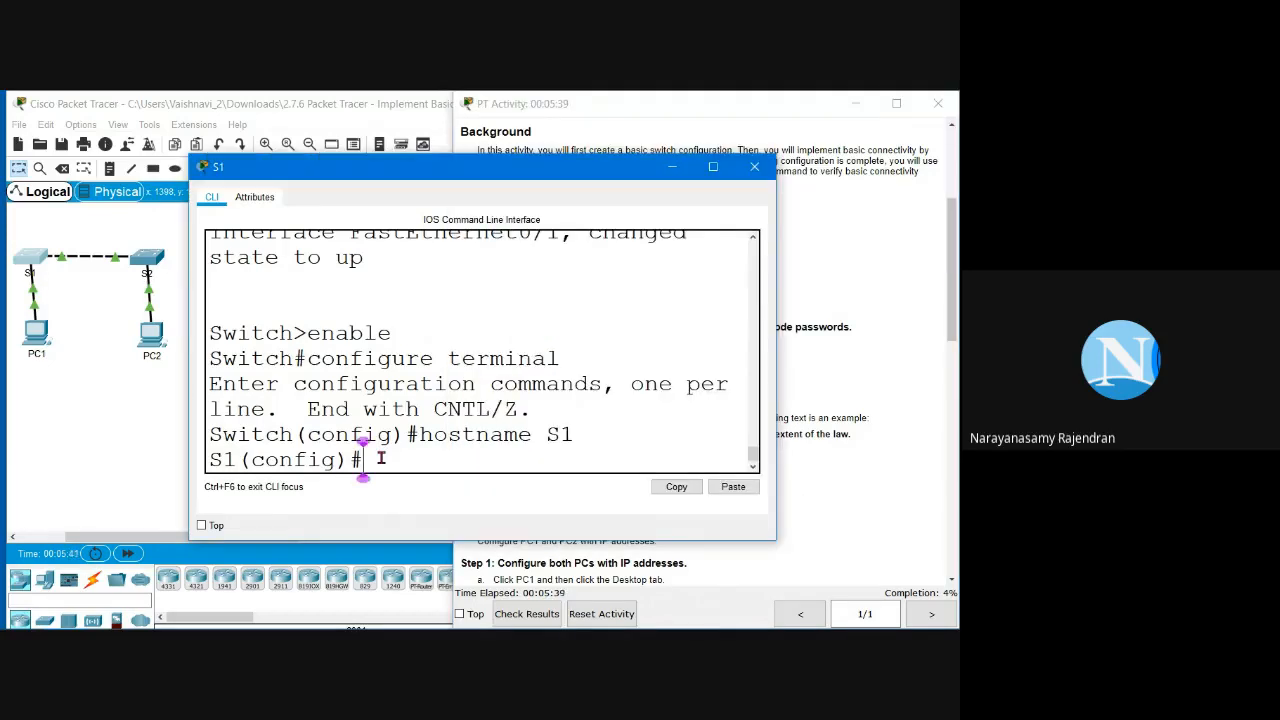
pyautogui.write('line')
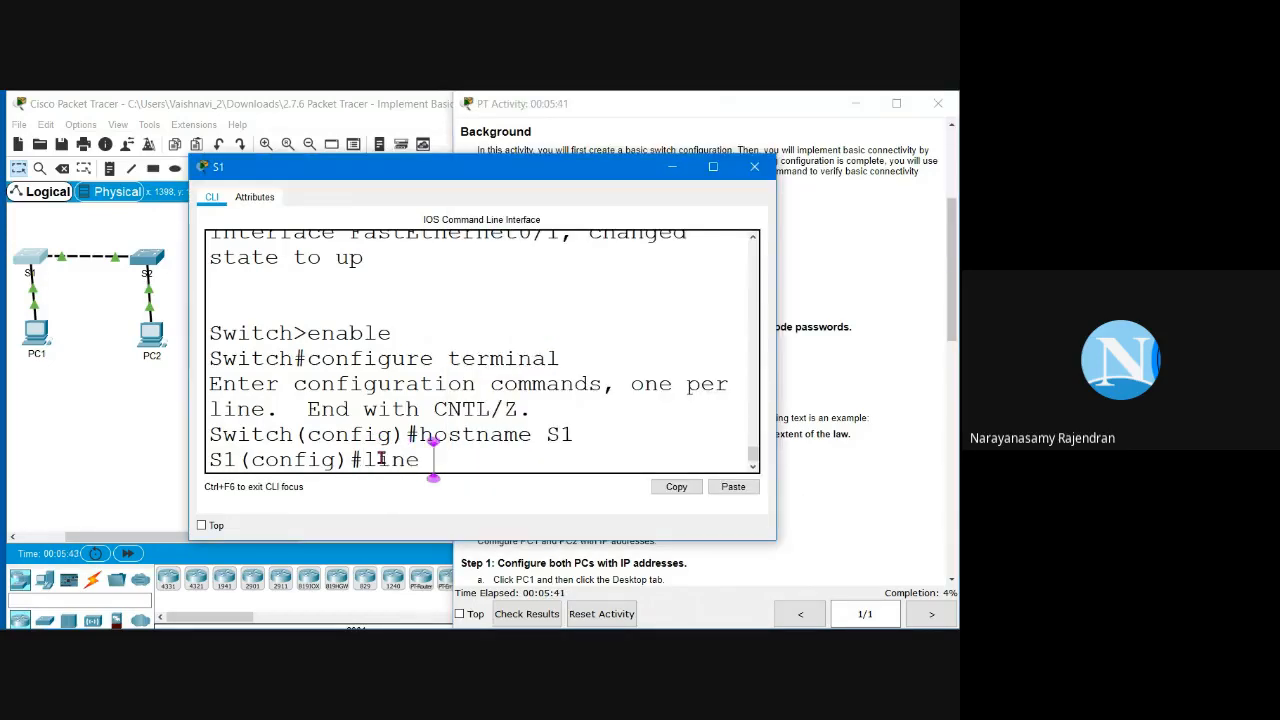
pyautogui.write(' cons')
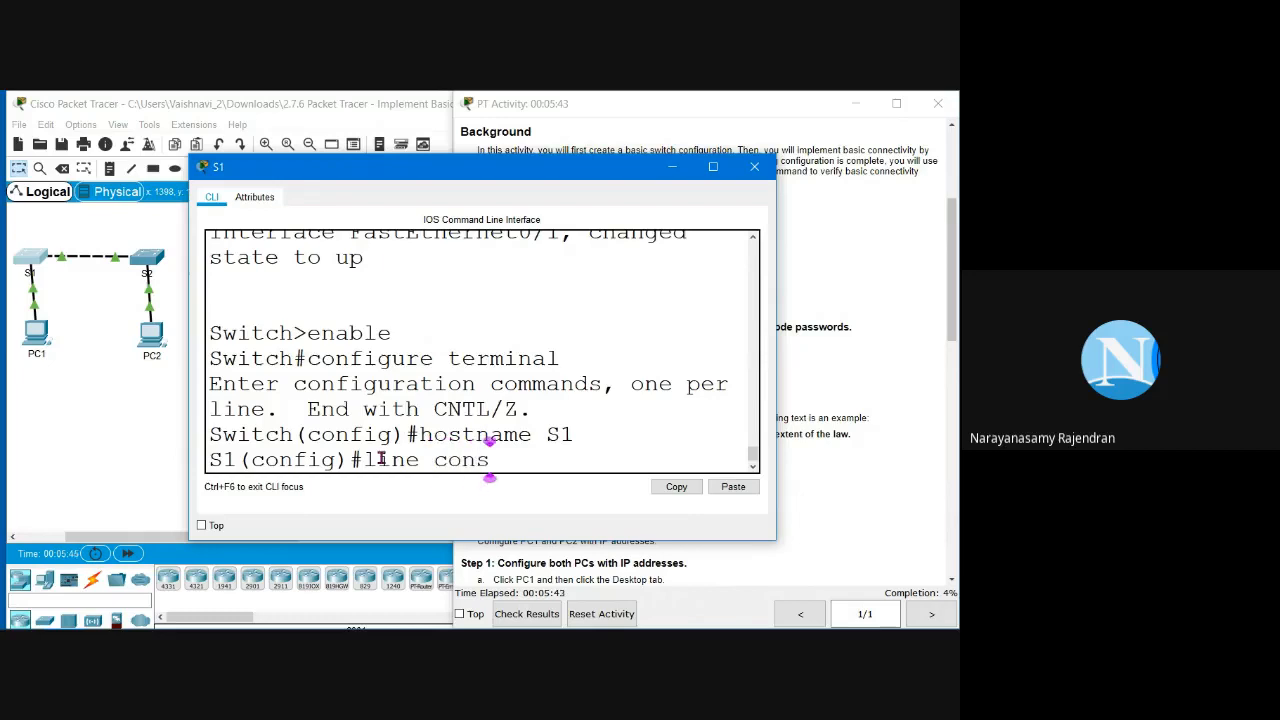
pyautogui.write('ole 0')
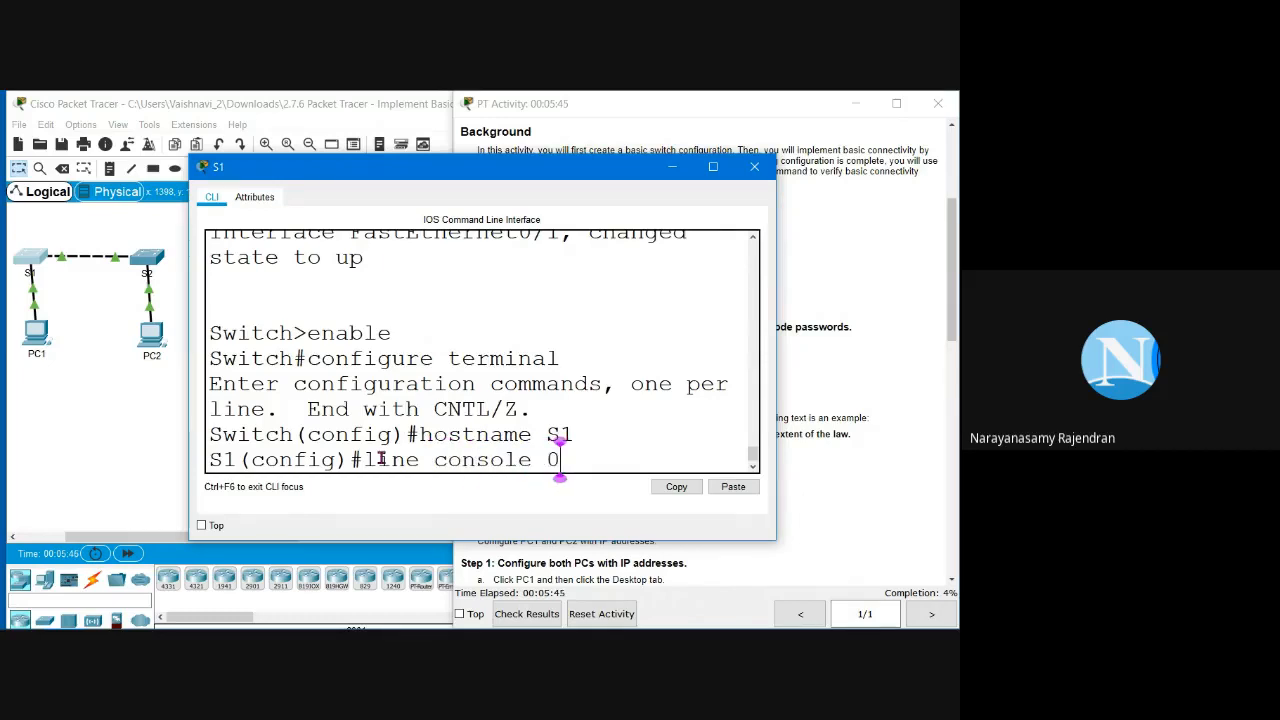
pyautogui.press('Return')
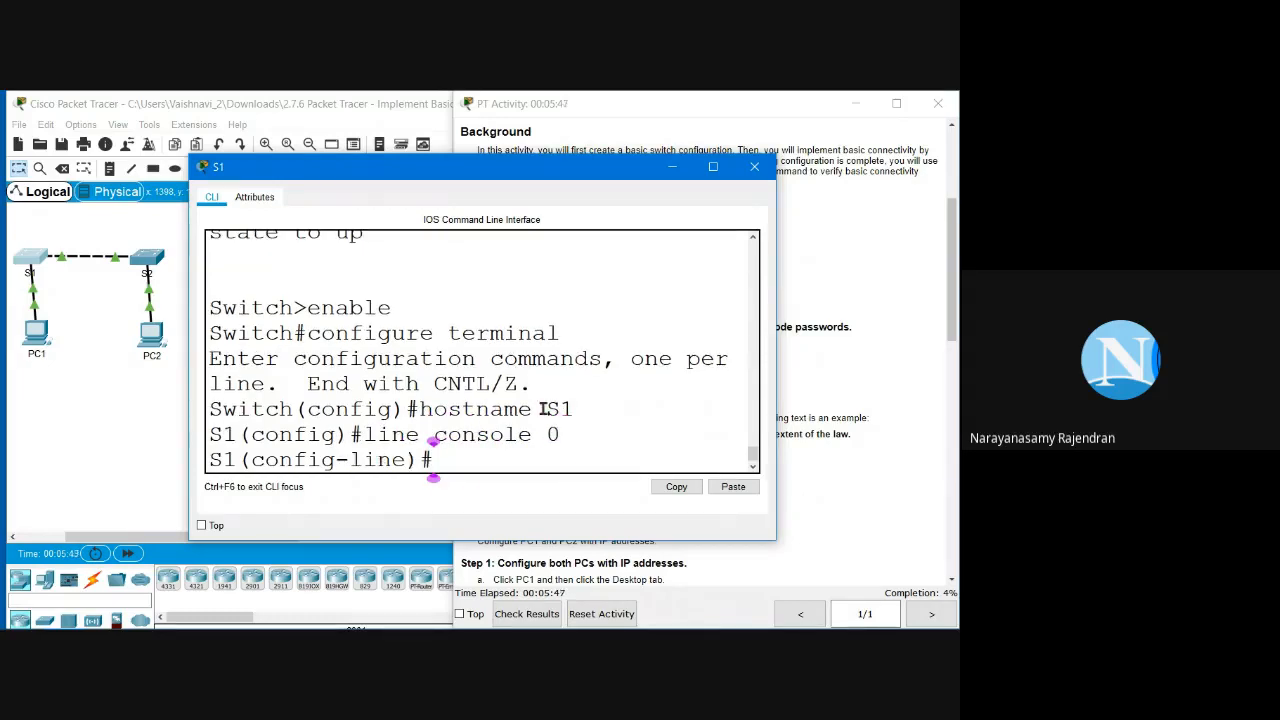
# Step: Set the console line password, enable login, and exit back to global configuration
pyautogui.click(792, 361)
pyautogui.click(434, 457)
pyautogui.write('pass')
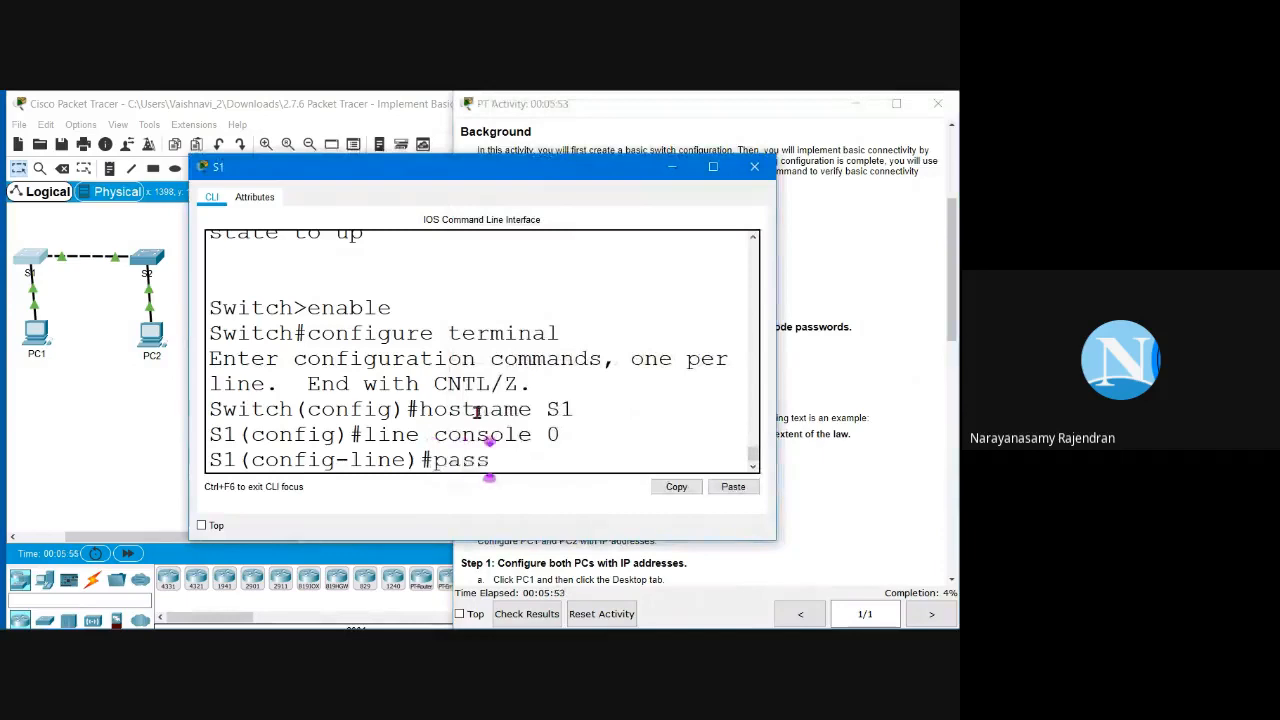
pyautogui.write('word cisco')
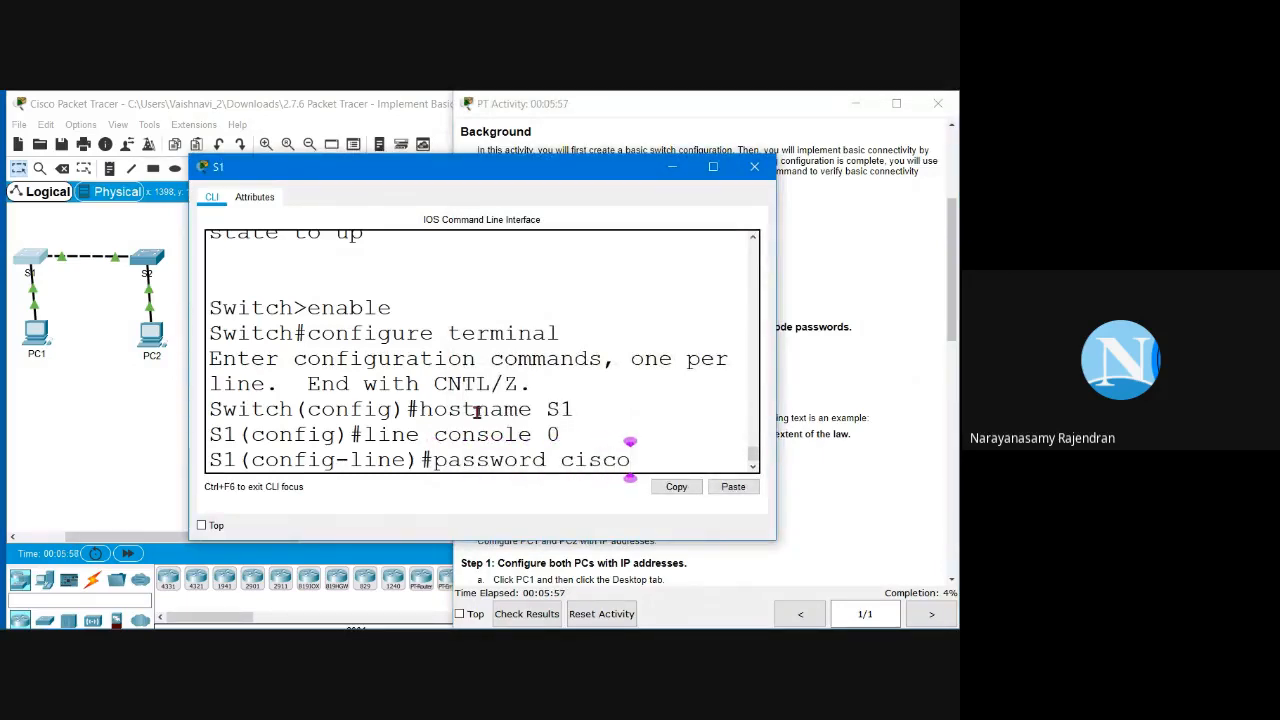
pyautogui.press('Return')
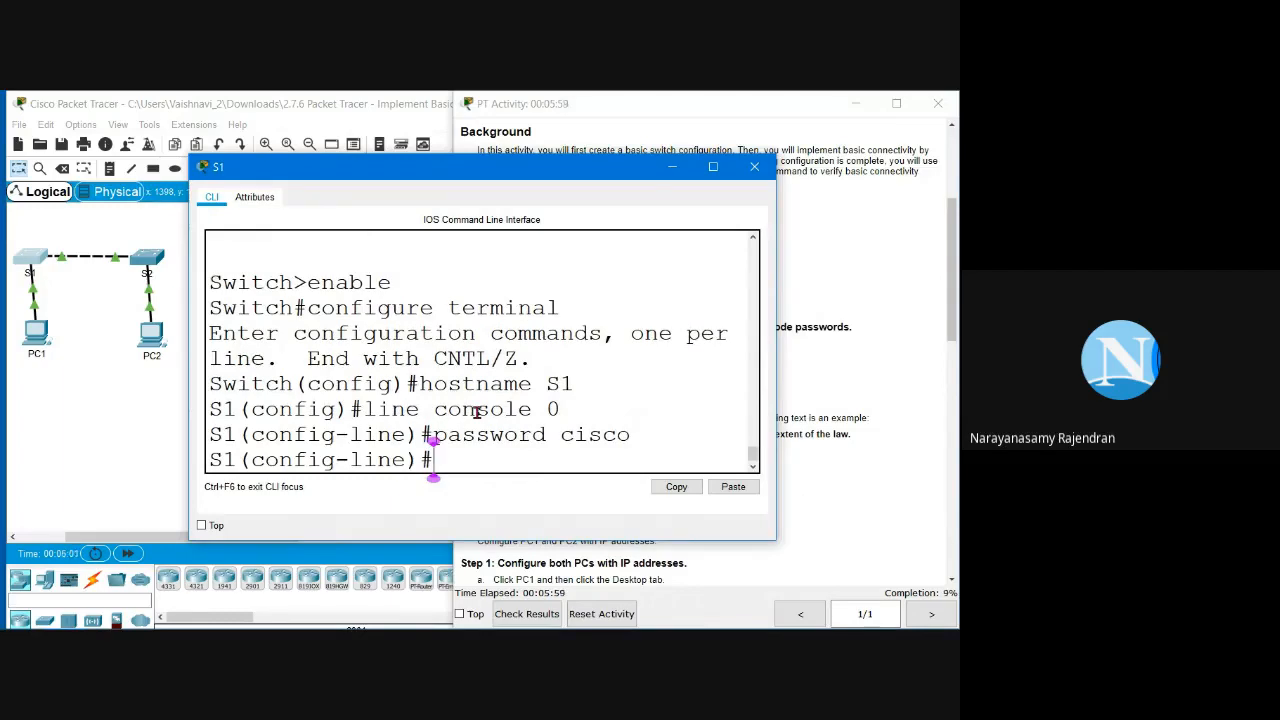
pyautogui.write('login')
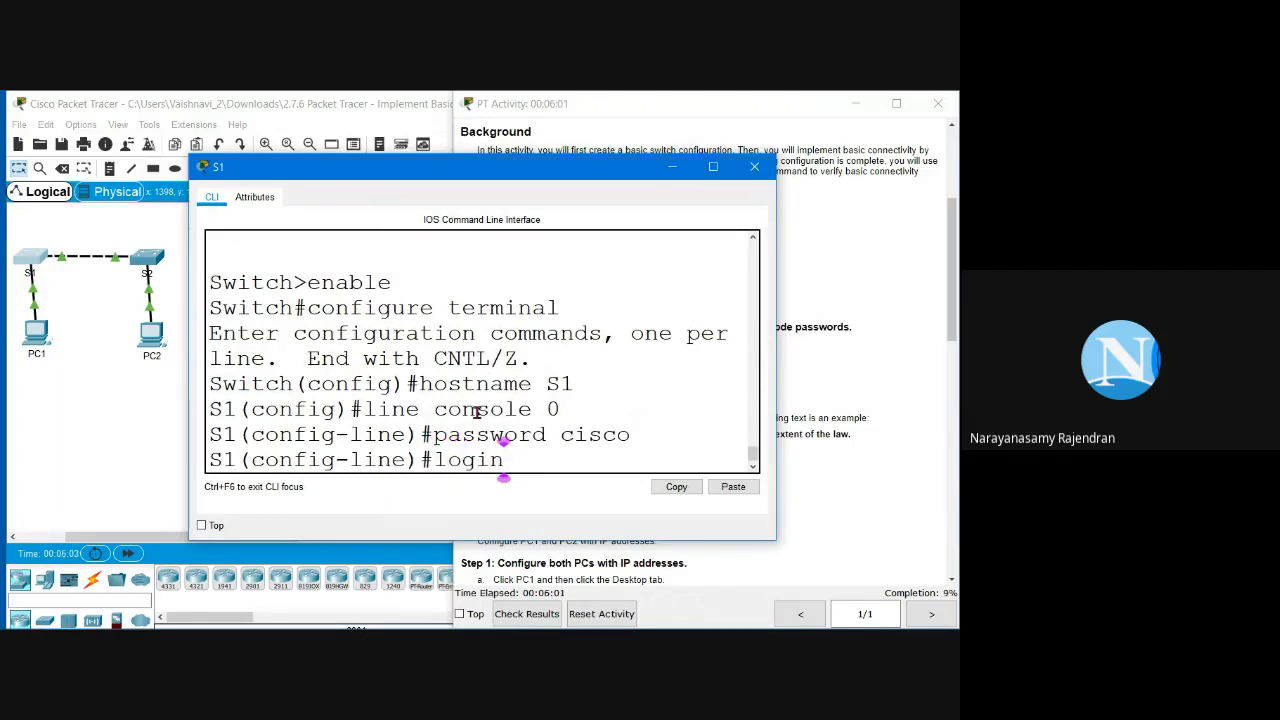
pyautogui.press('Return')
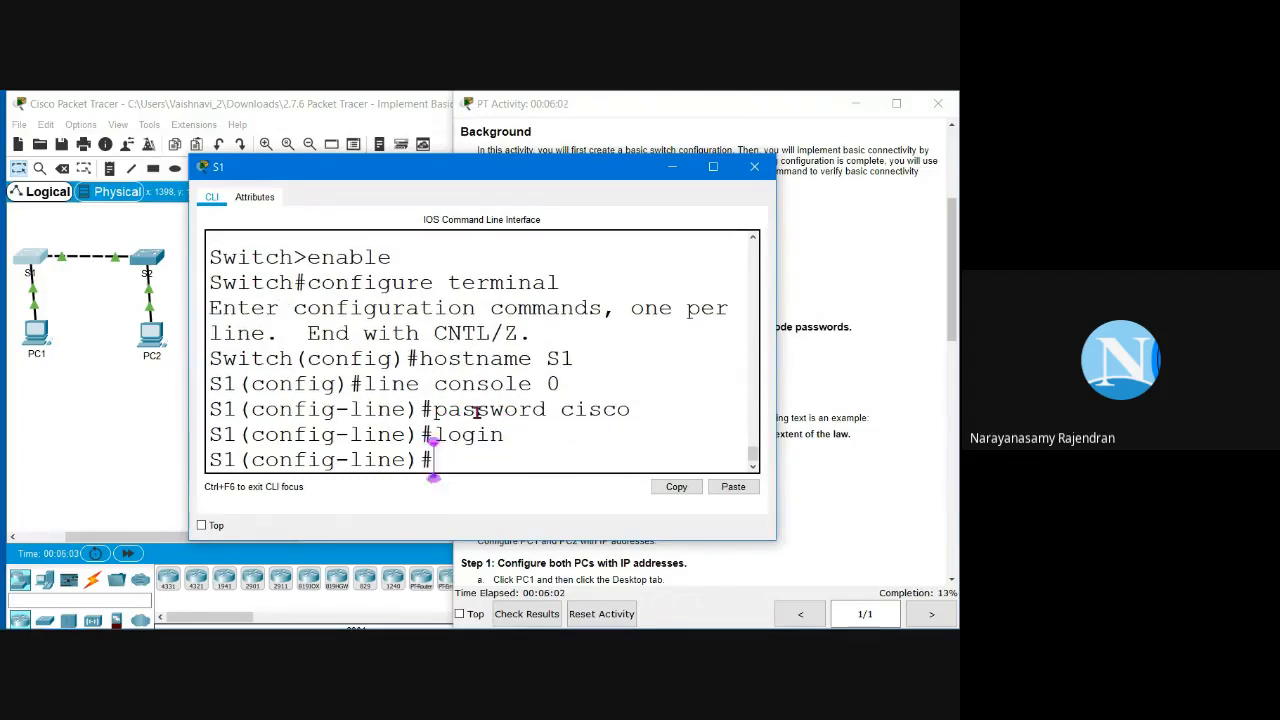
pyautogui.write('exit')
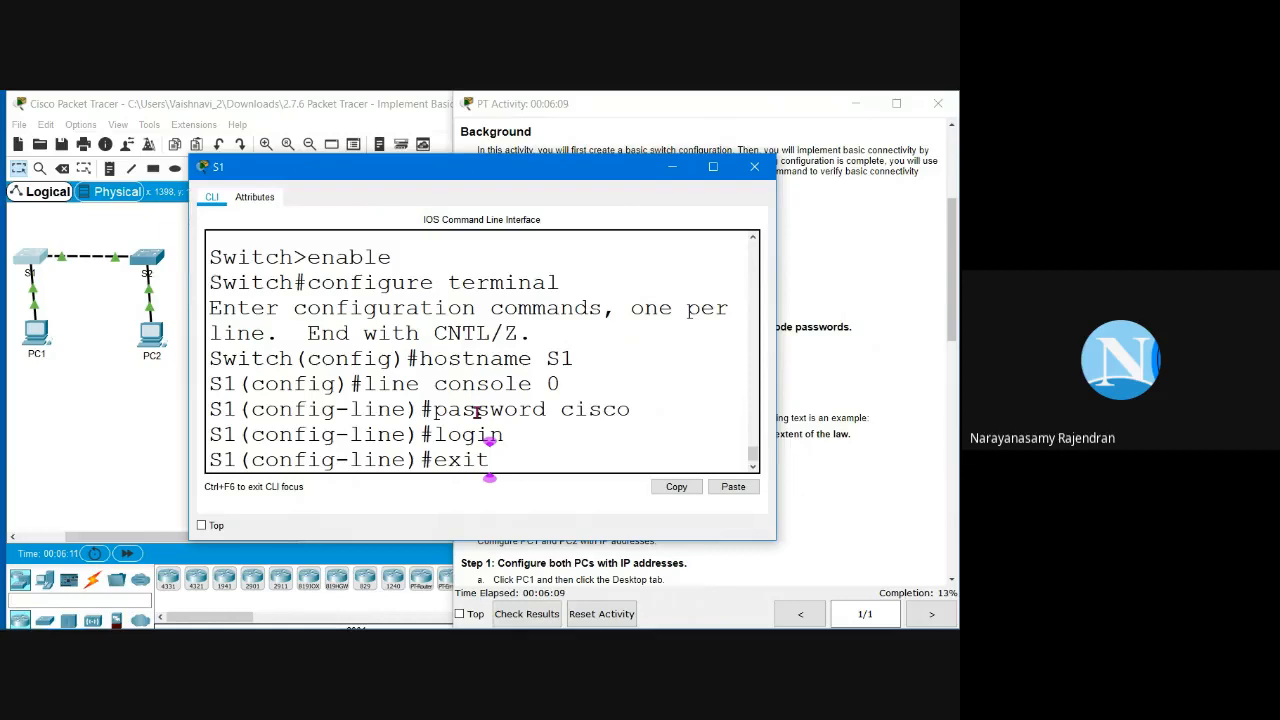
pyautogui.press('Return')
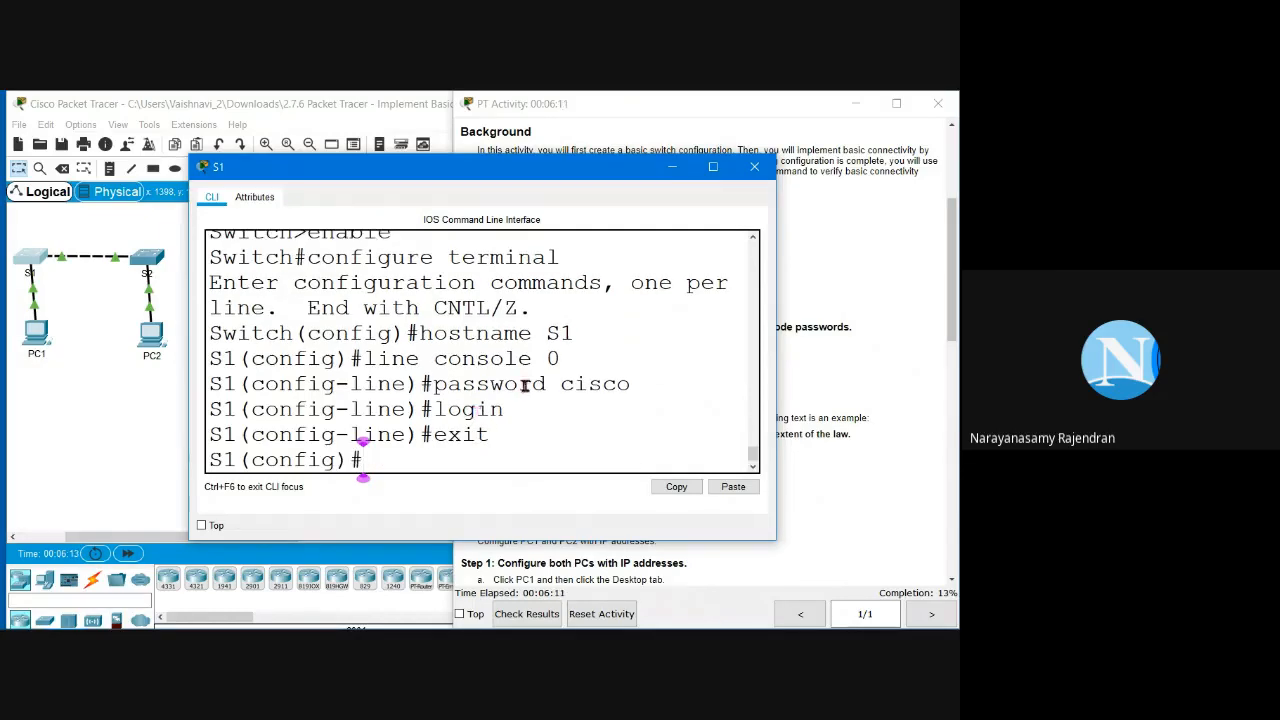
# Step: Review Step 2b's encrypted privileged EXEC password in the activity instructions
pyautogui.click(815, 351)
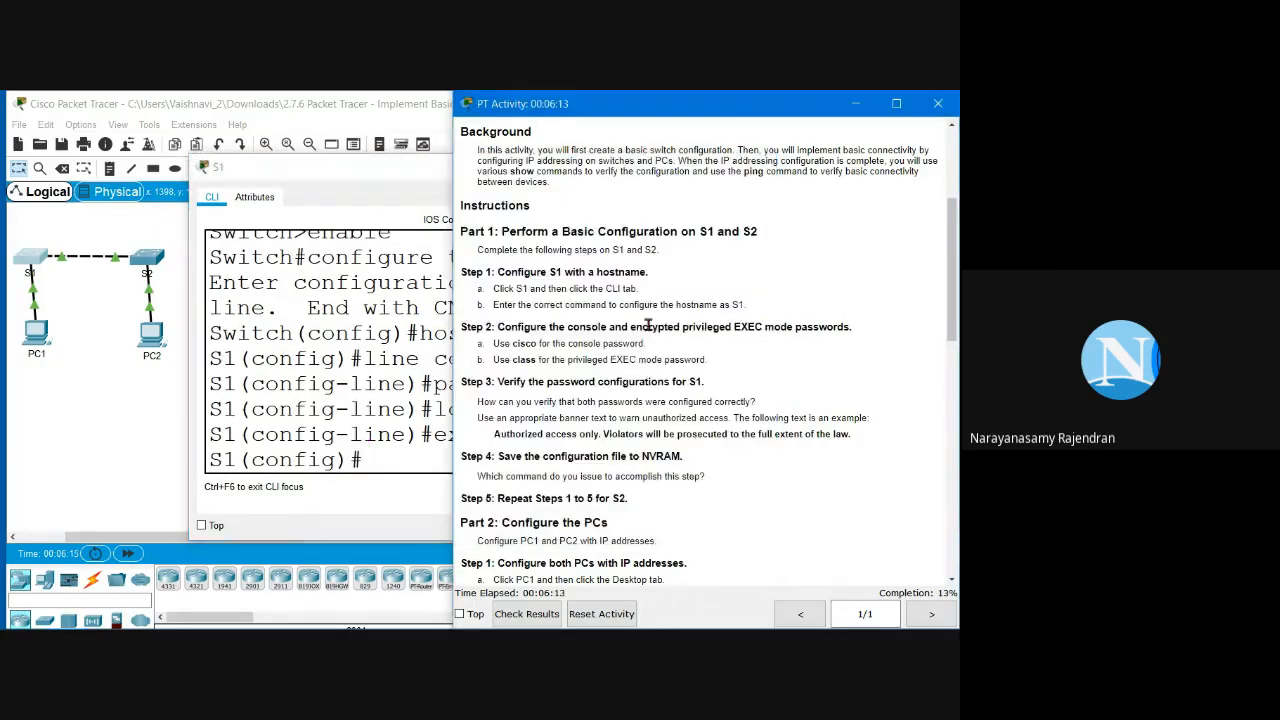
pyautogui.moveTo(629, 327); pyautogui.dragTo(860, 328)
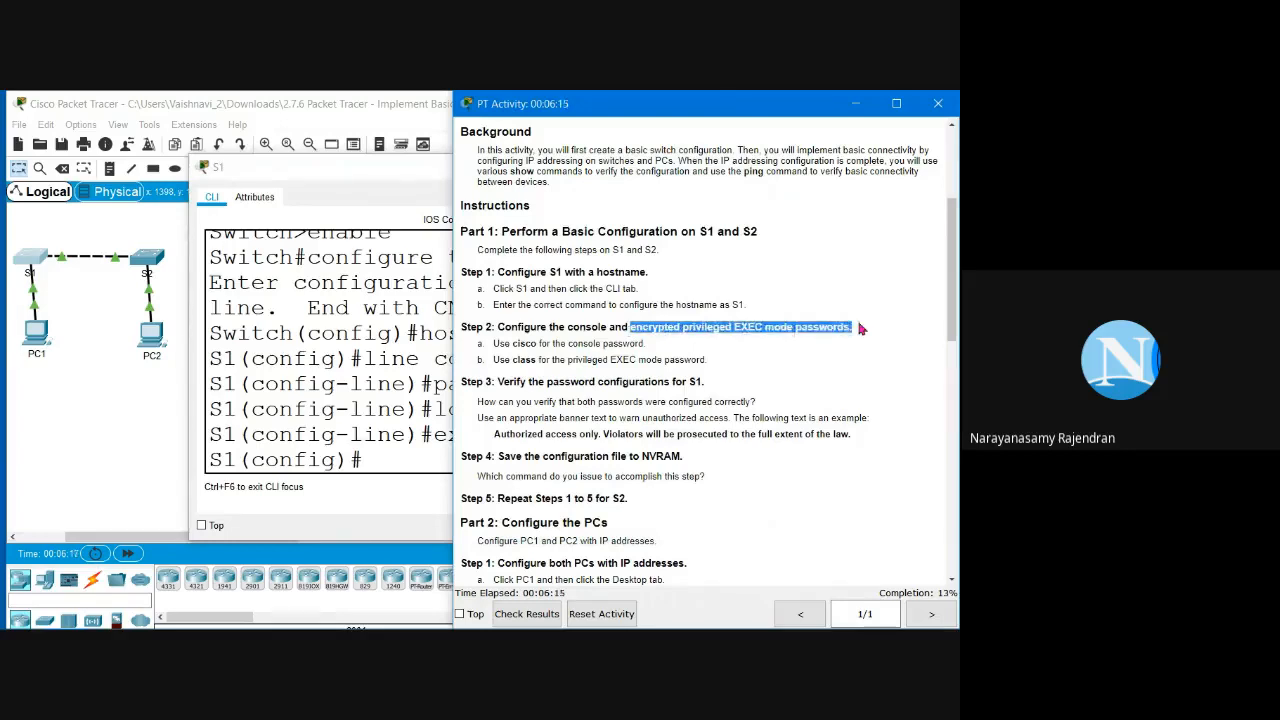
pyautogui.click(540, 362)
pyautogui.moveTo(540, 362); pyautogui.dragTo(490, 381)
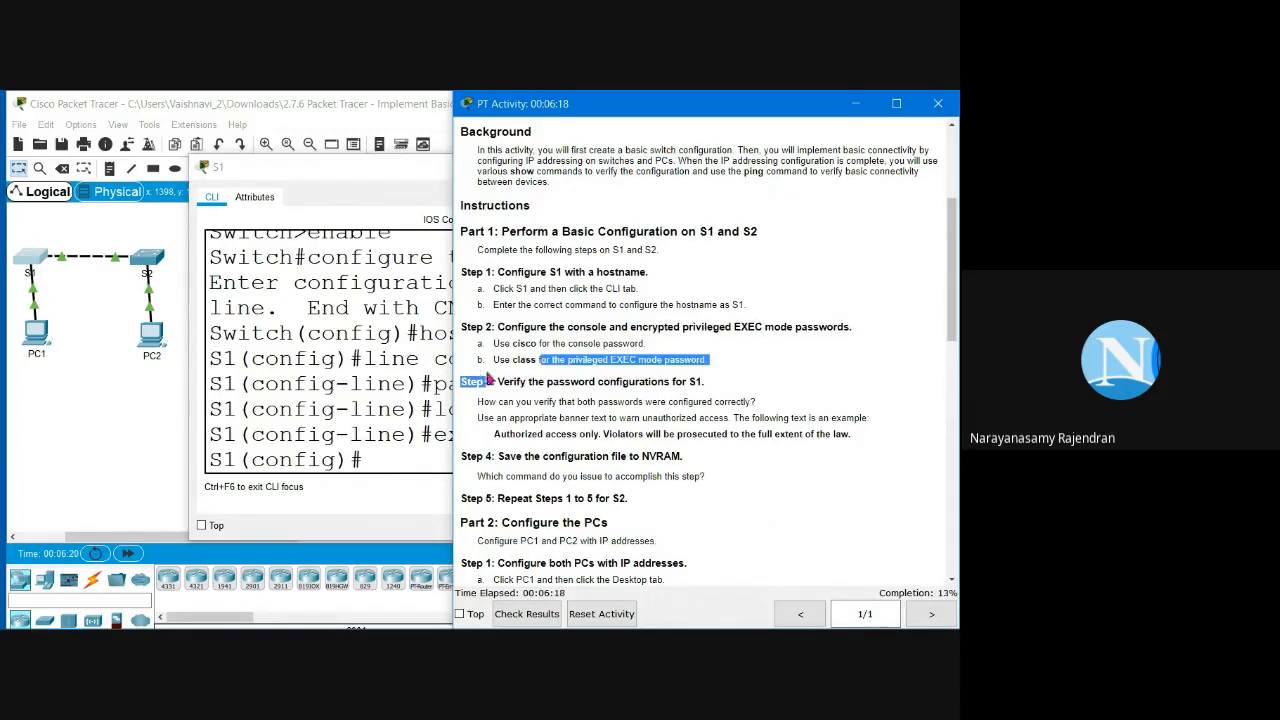
pyautogui.click(378, 450)
# Step: Enter 'enable secret' with the lab's privileged password on S1, fixing typos along the way
pyautogui.write('line')
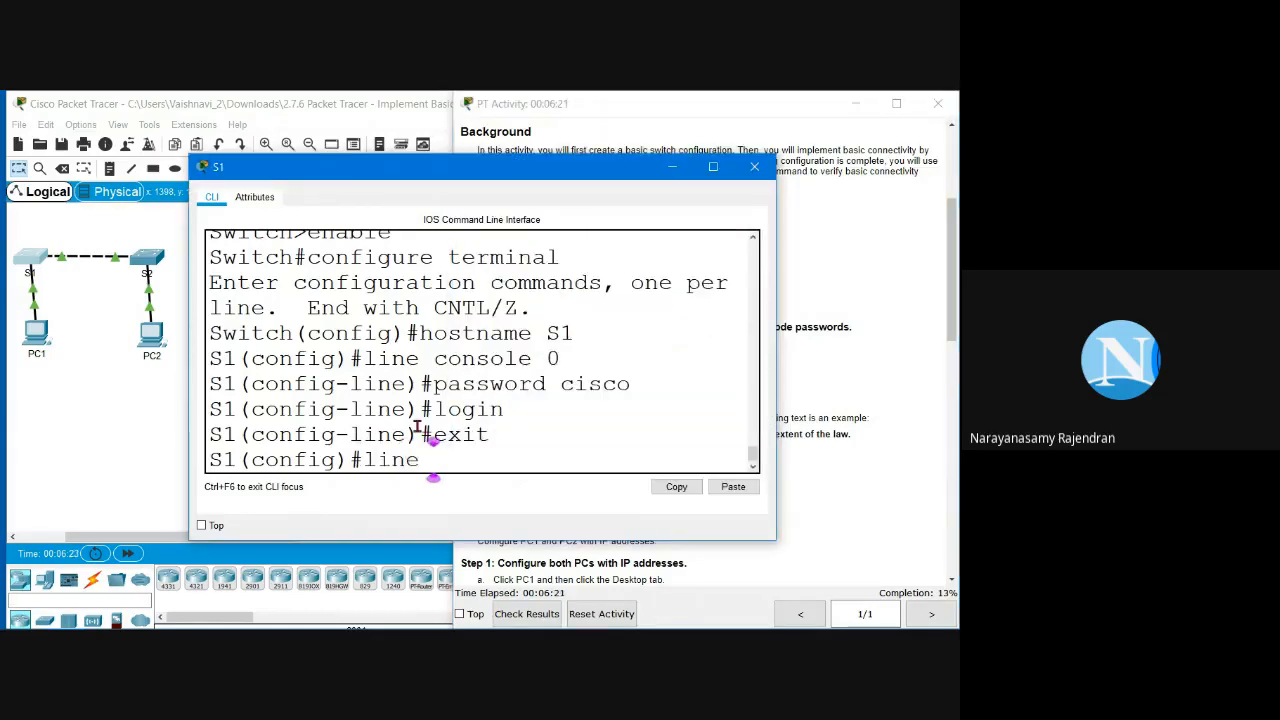
pyautogui.press('BackSpace')
pyautogui.press('BackSpace')
pyautogui.press('BackSpace')
pyautogui.press('BackSpace')
pyautogui.write('e')
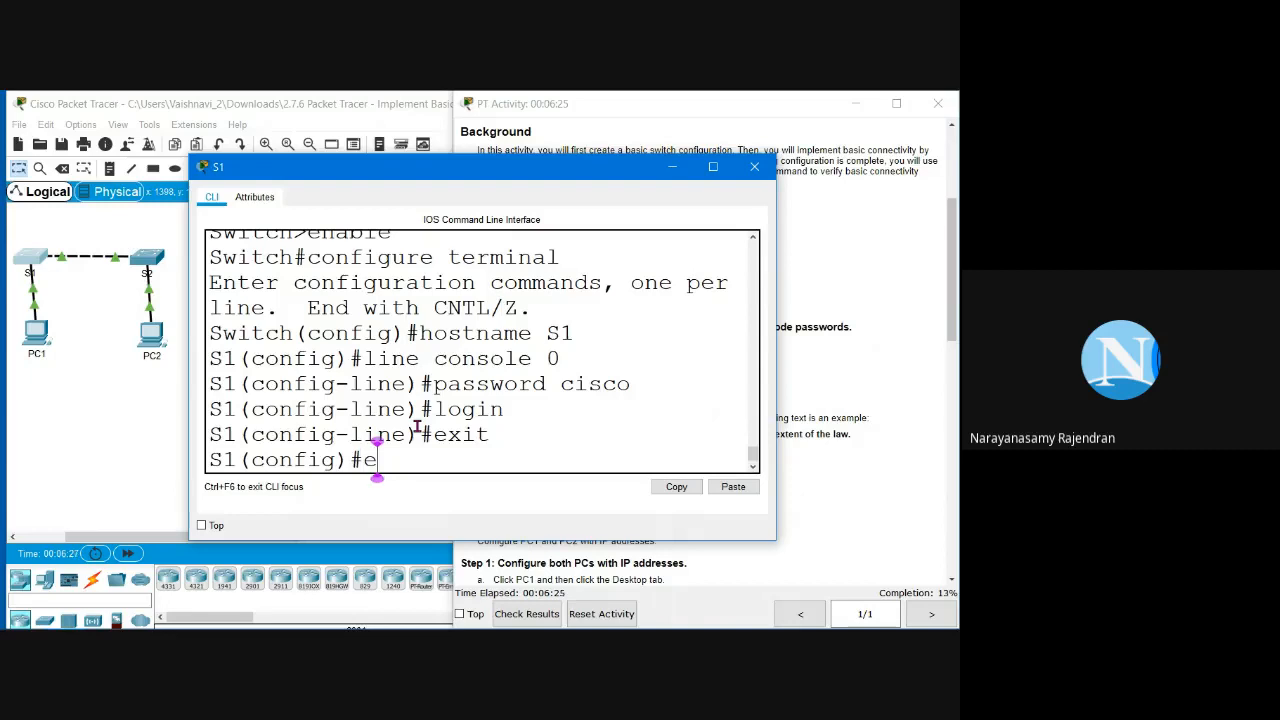
pyautogui.write('ba')
pyautogui.press('BackSpace')
pyautogui.write('na')
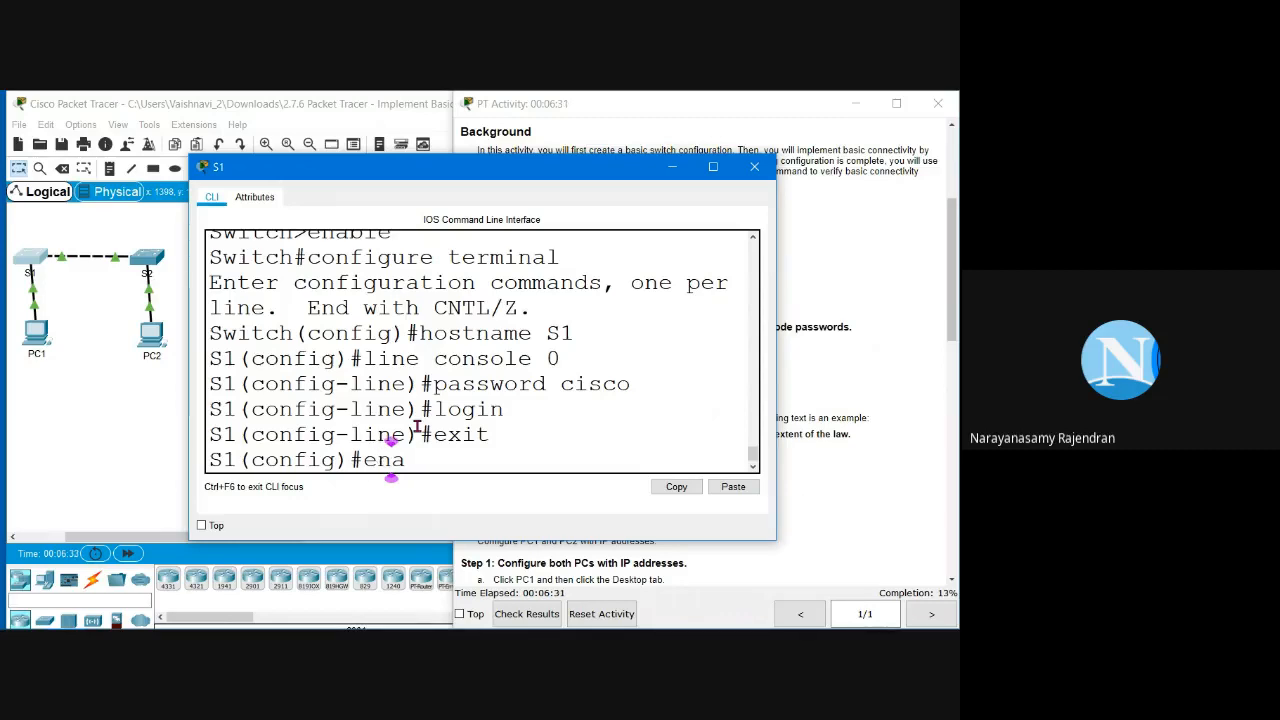
pyautogui.press('Right')
pyautogui.write('bl;e')
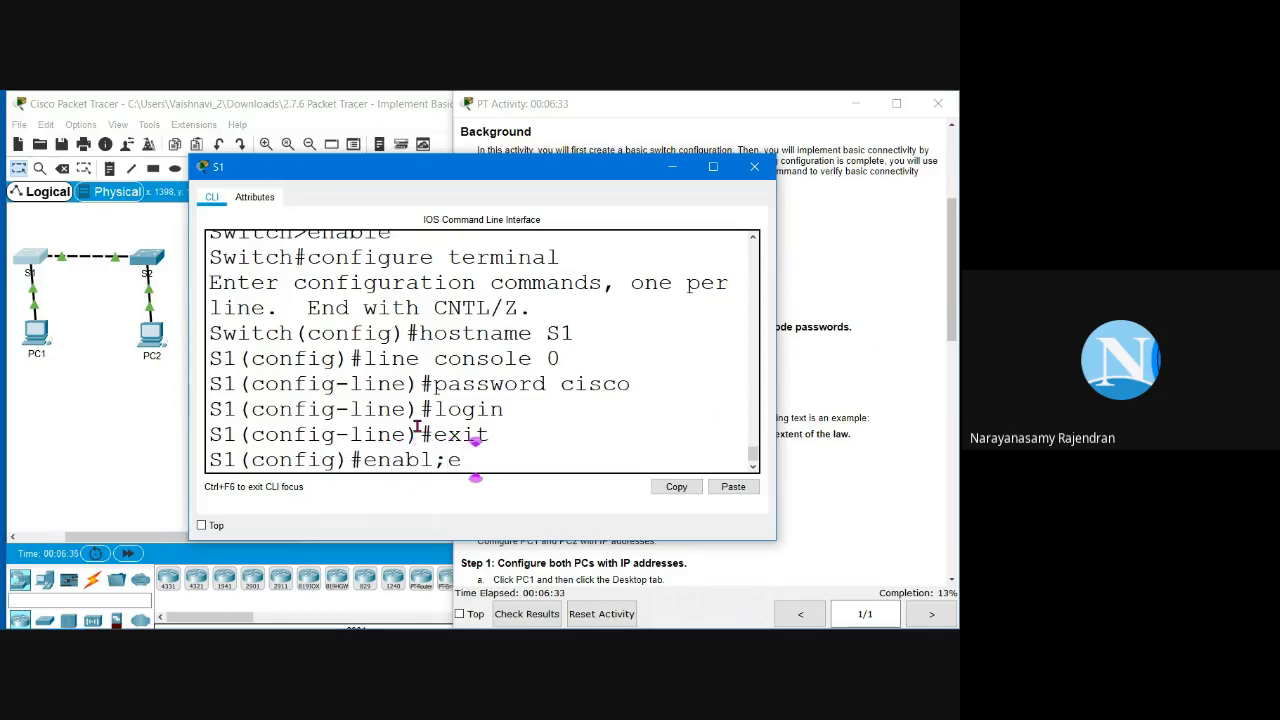
pyautogui.write(' secret')
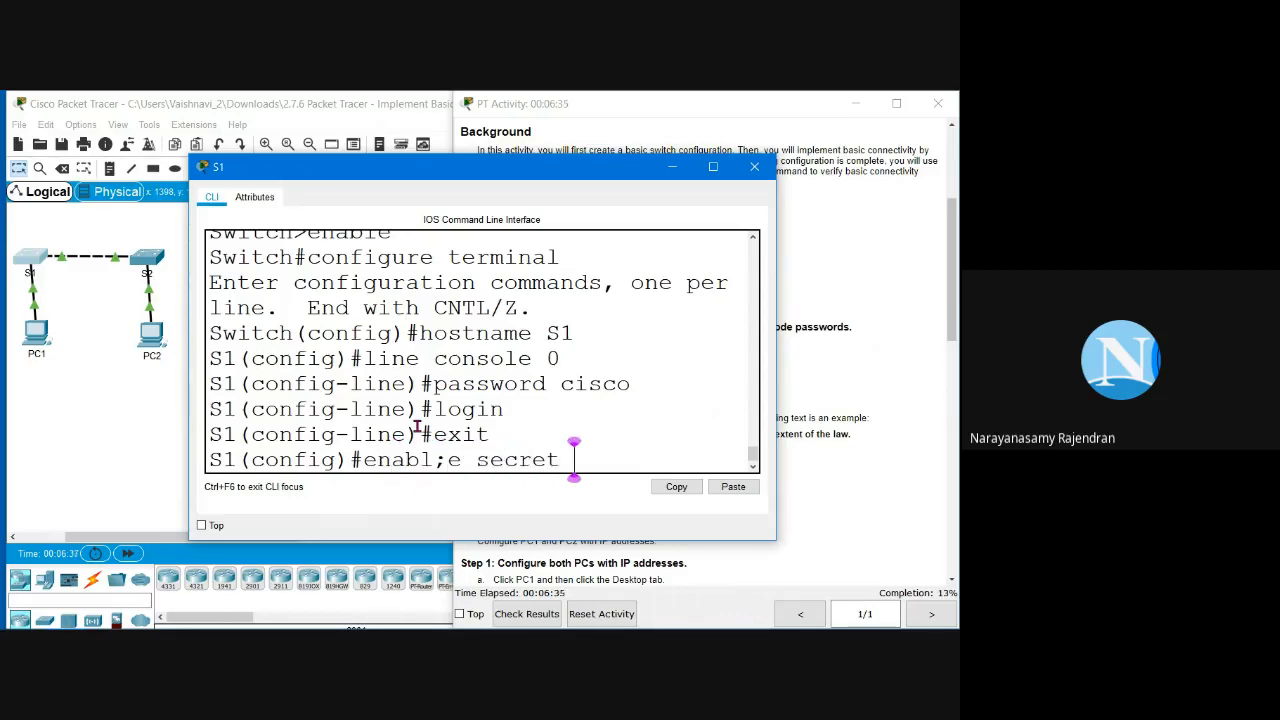
pyautogui.press('Left')
pyautogui.press('Left')
pyautogui.press('Left')
pyautogui.press('Left')
pyautogui.press('Left')
pyautogui.press('Left')
pyautogui.press('Left')
pyautogui.press('Left')
pyautogui.press('BackSpace')
pyautogui.press('Right')
pyautogui.press('Right')
pyautogui.press('Right')
pyautogui.press('Right')
pyautogui.press('Right')
pyautogui.press('Right')
pyautogui.press('Right')
pyautogui.press('Right')
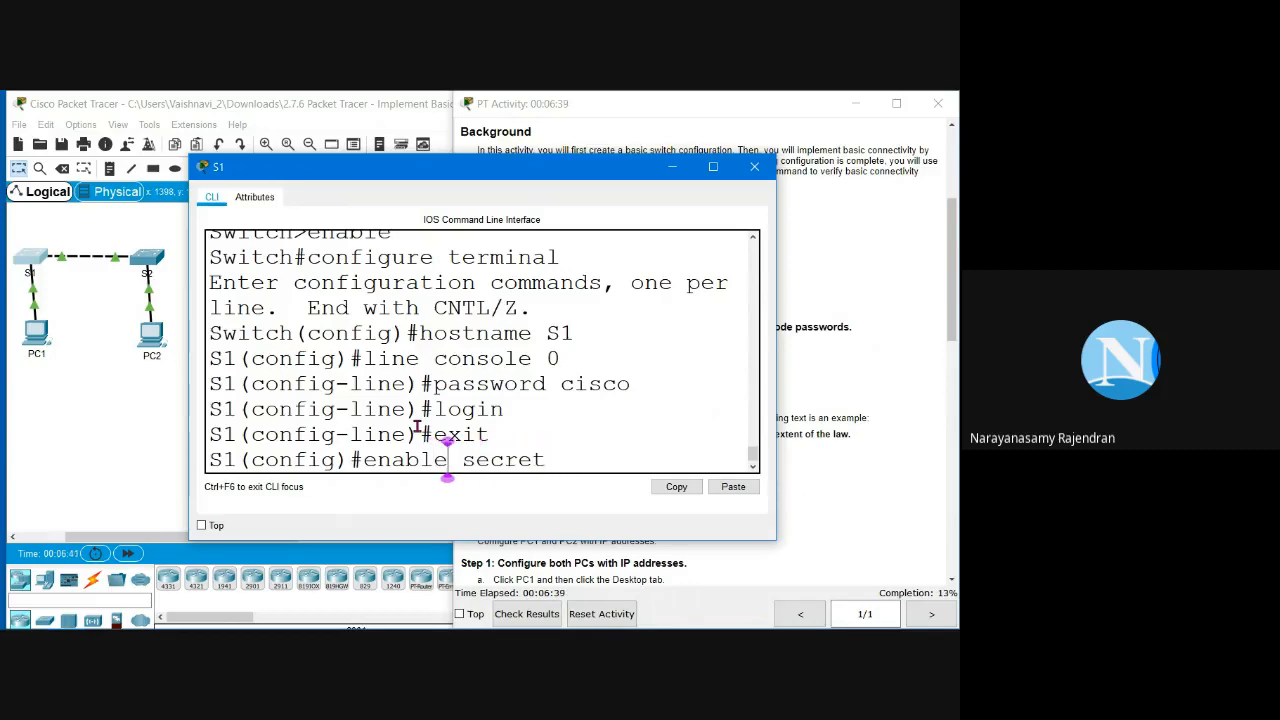
pyautogui.write('class')
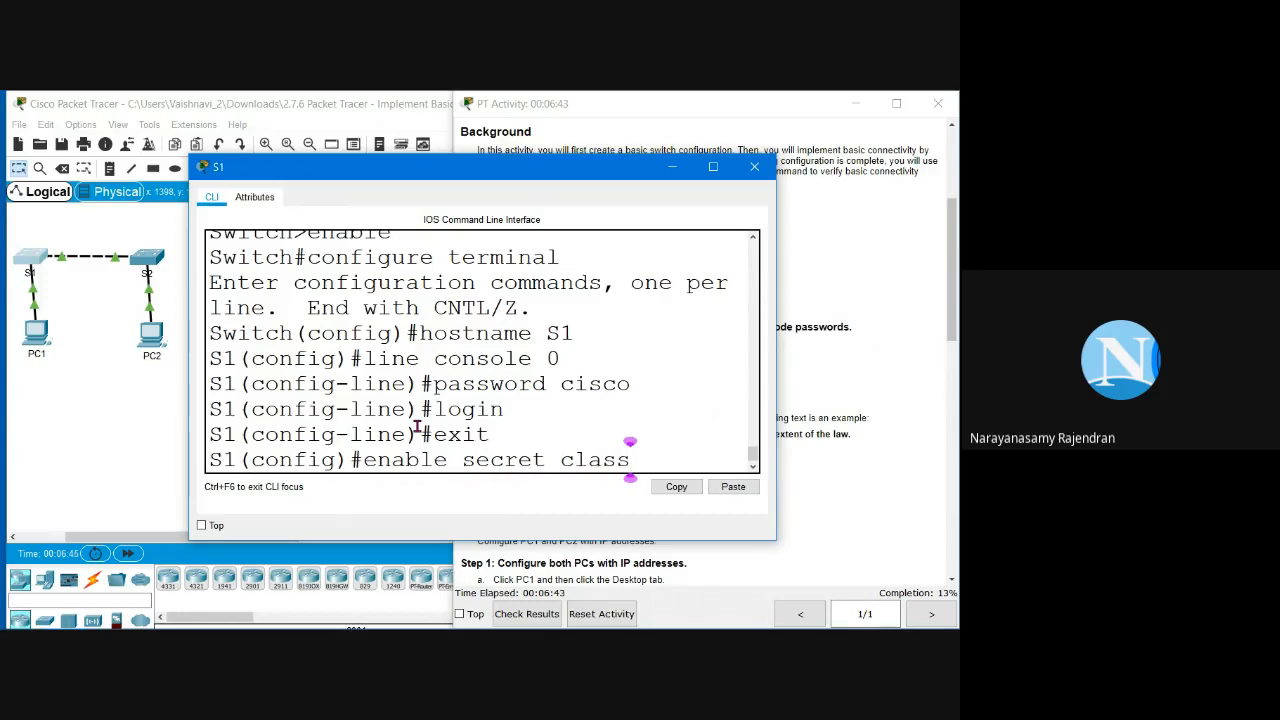
pyautogui.press('Return')
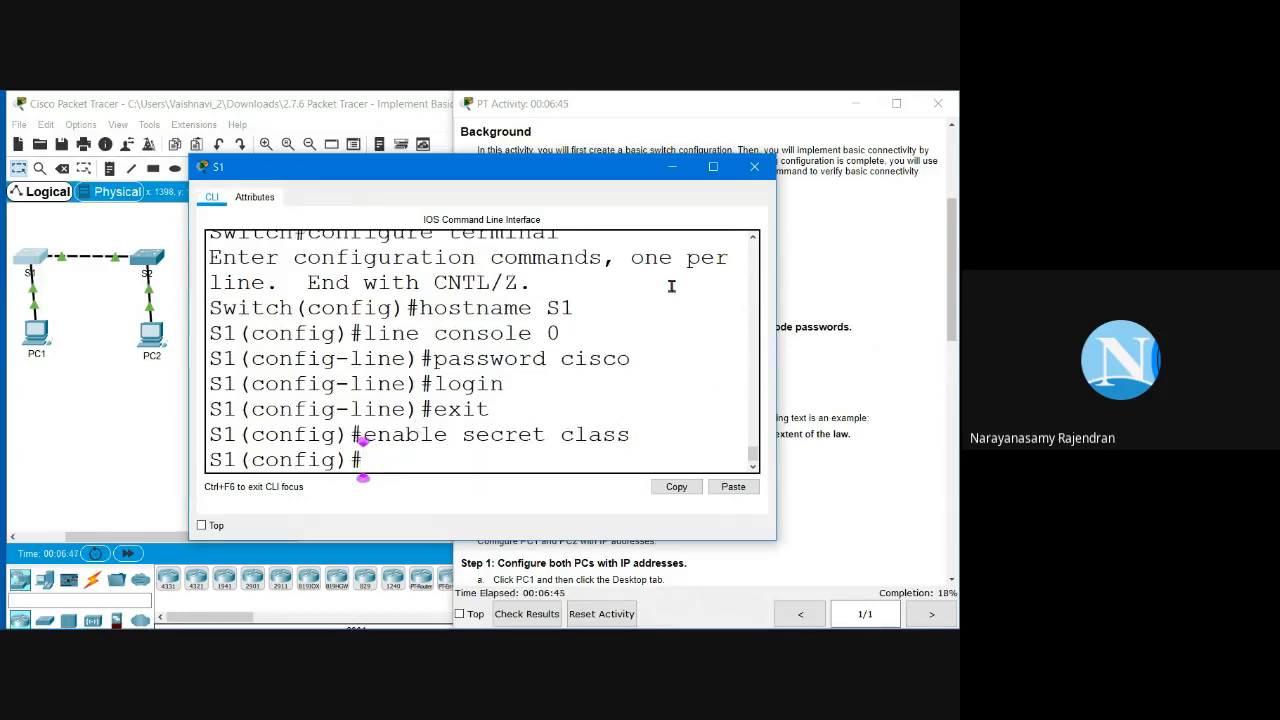
# Step: Review the Step 3 verification task, then exit S1 back to the S1# prompt
pyautogui.click(913, 381)
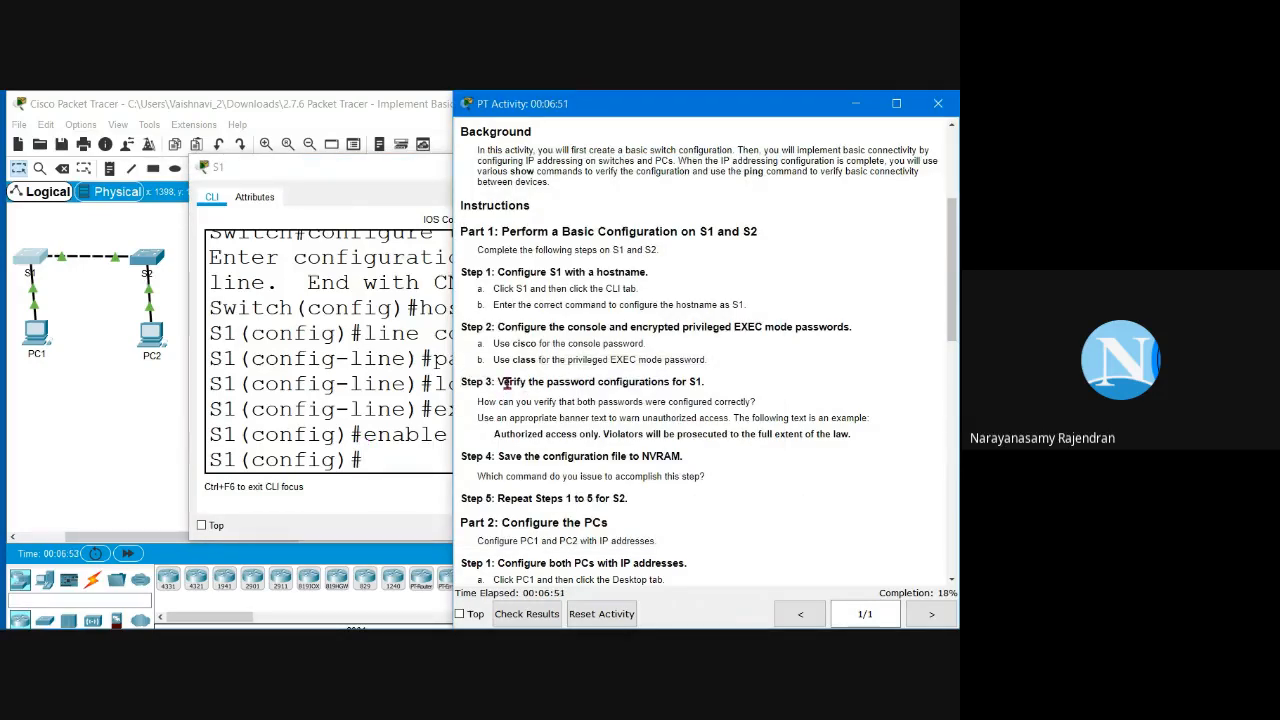
pyautogui.moveTo(508, 383); pyautogui.dragTo(720, 385)
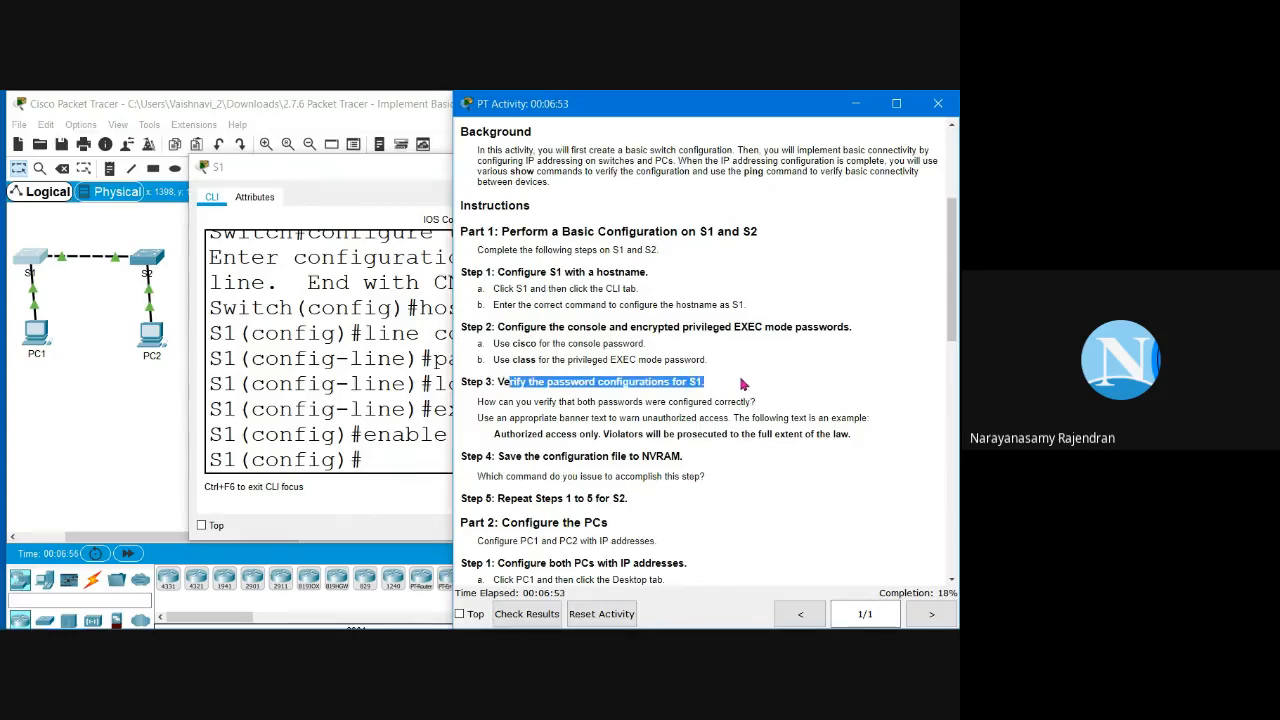
pyautogui.click(398, 459)
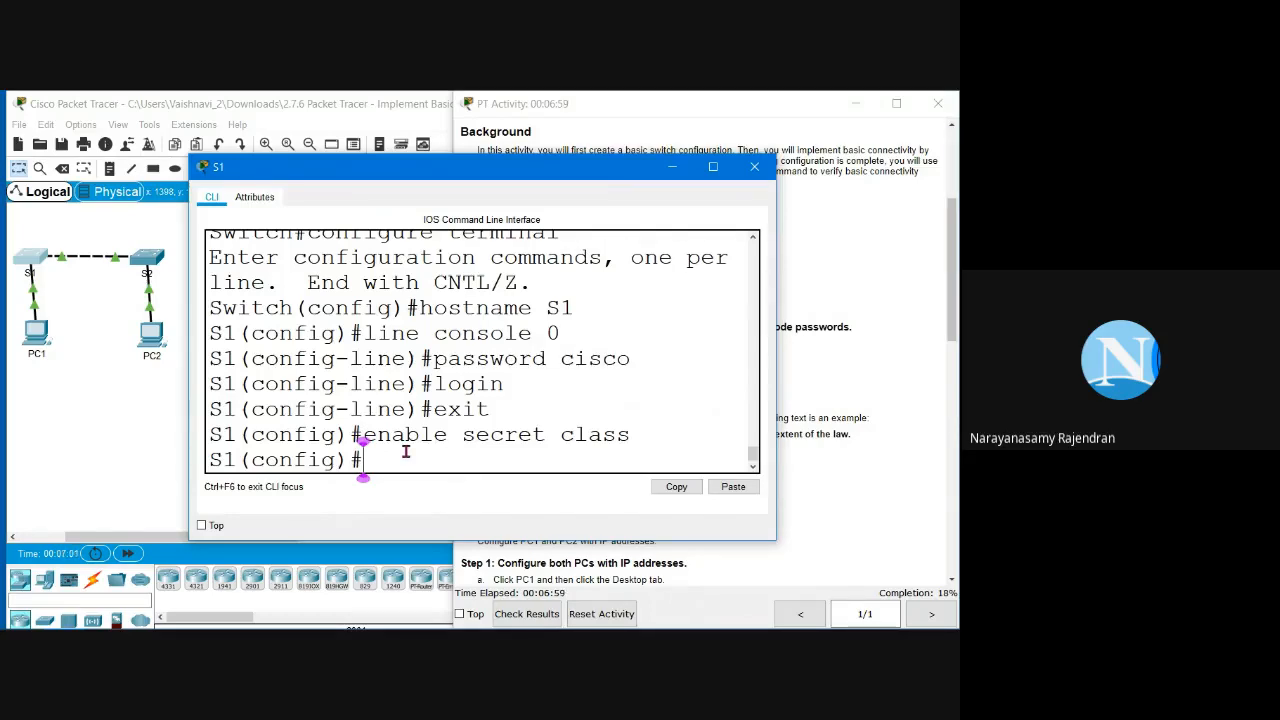
pyautogui.write('exit')
pyautogui.press('Return')
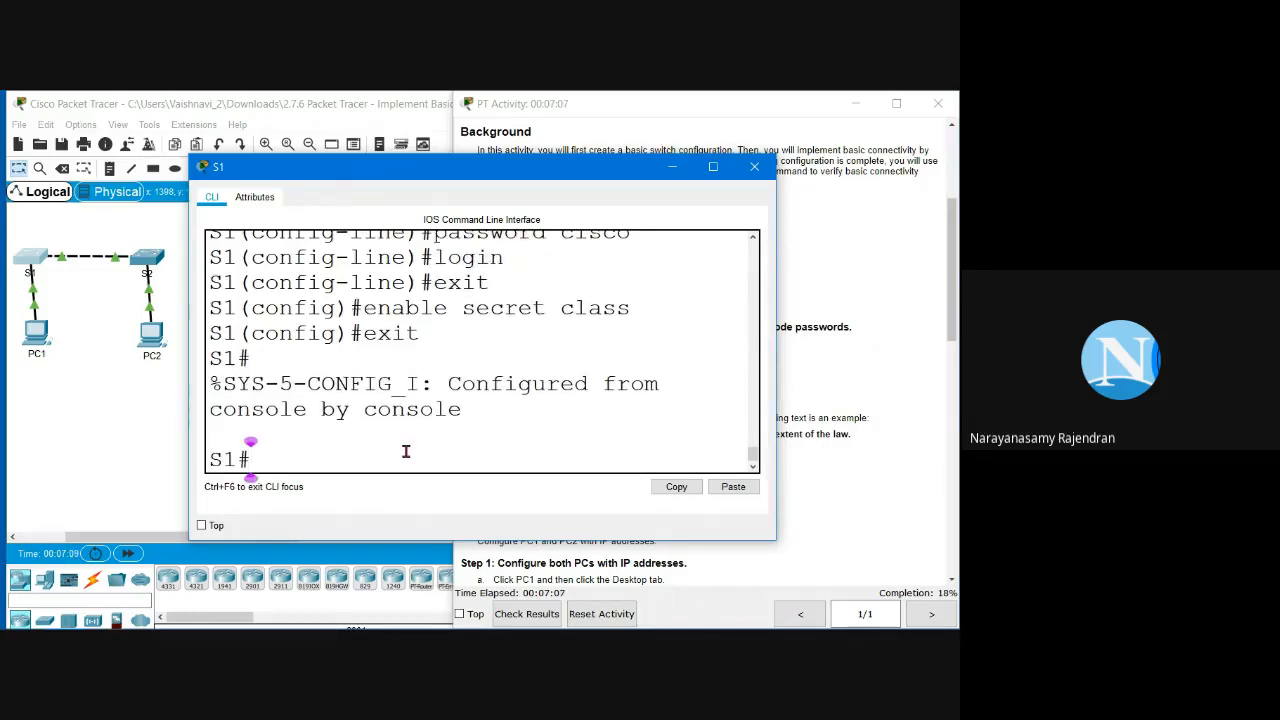
# Step: Display S1's running configuration with show running-config, then again with show run
pyautogui.write('show ')
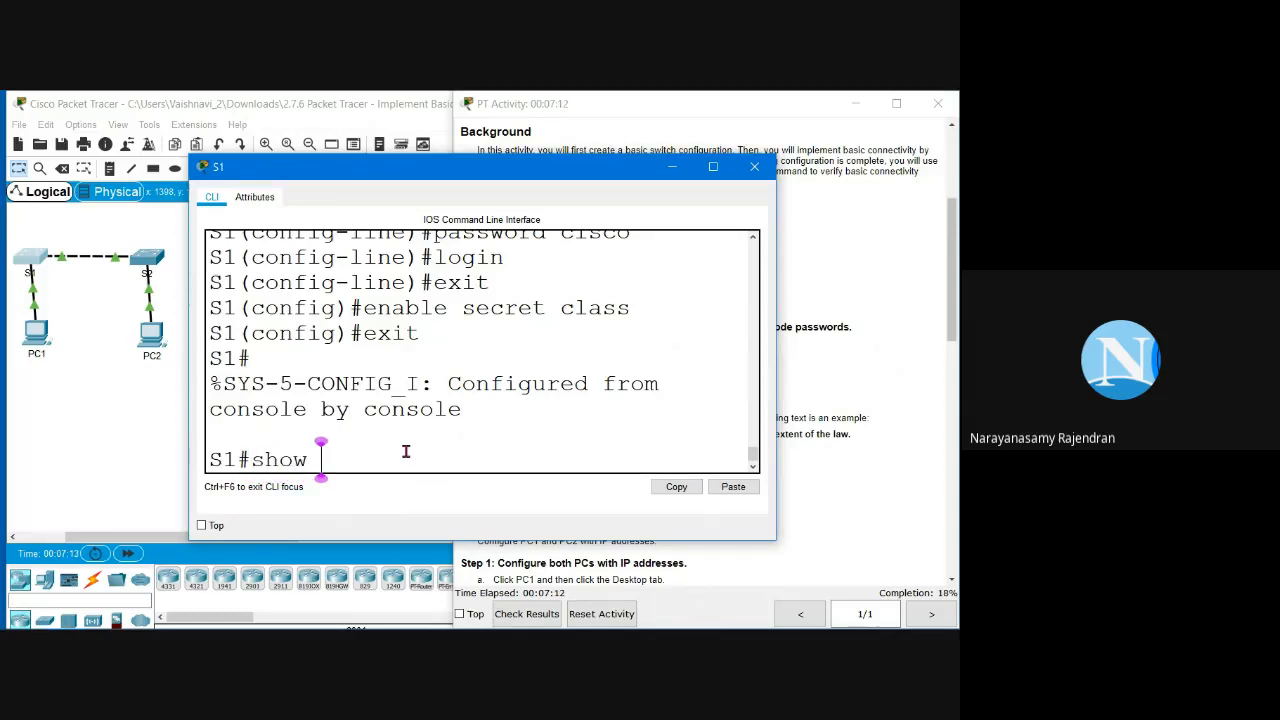
pyautogui.write('running-config')
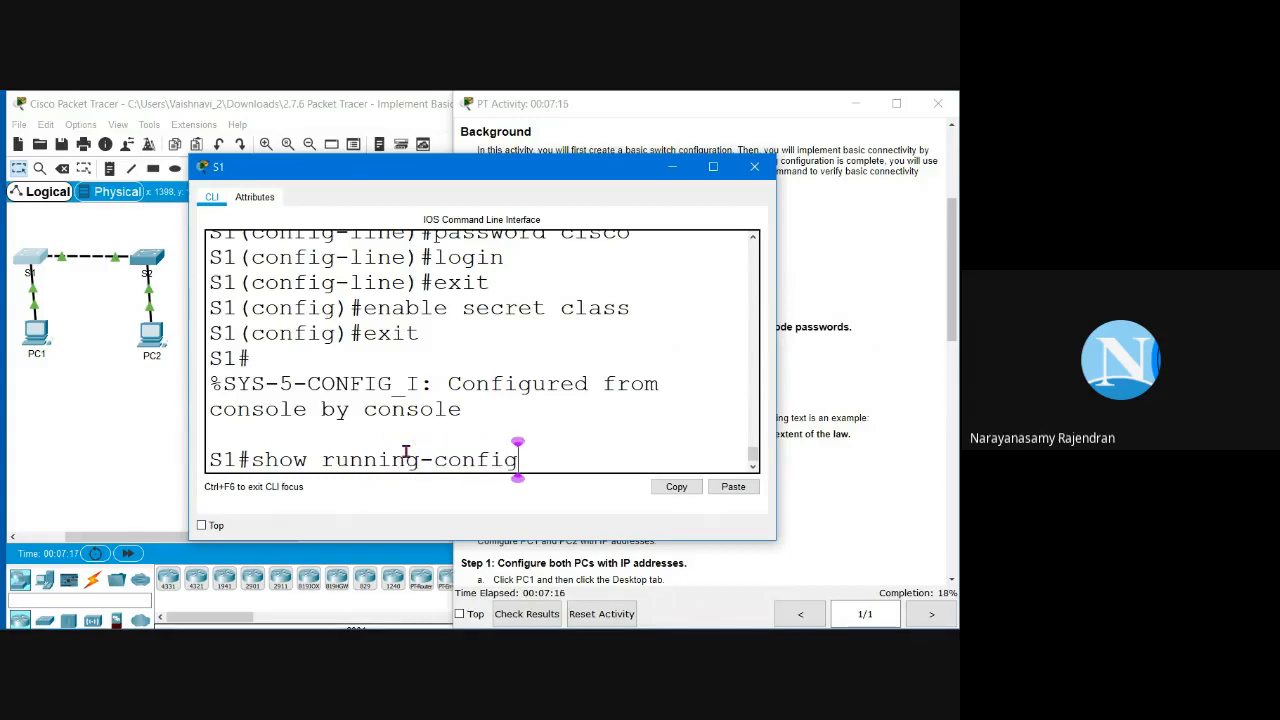
pyautogui.press('Return')
pyautogui.press('space')
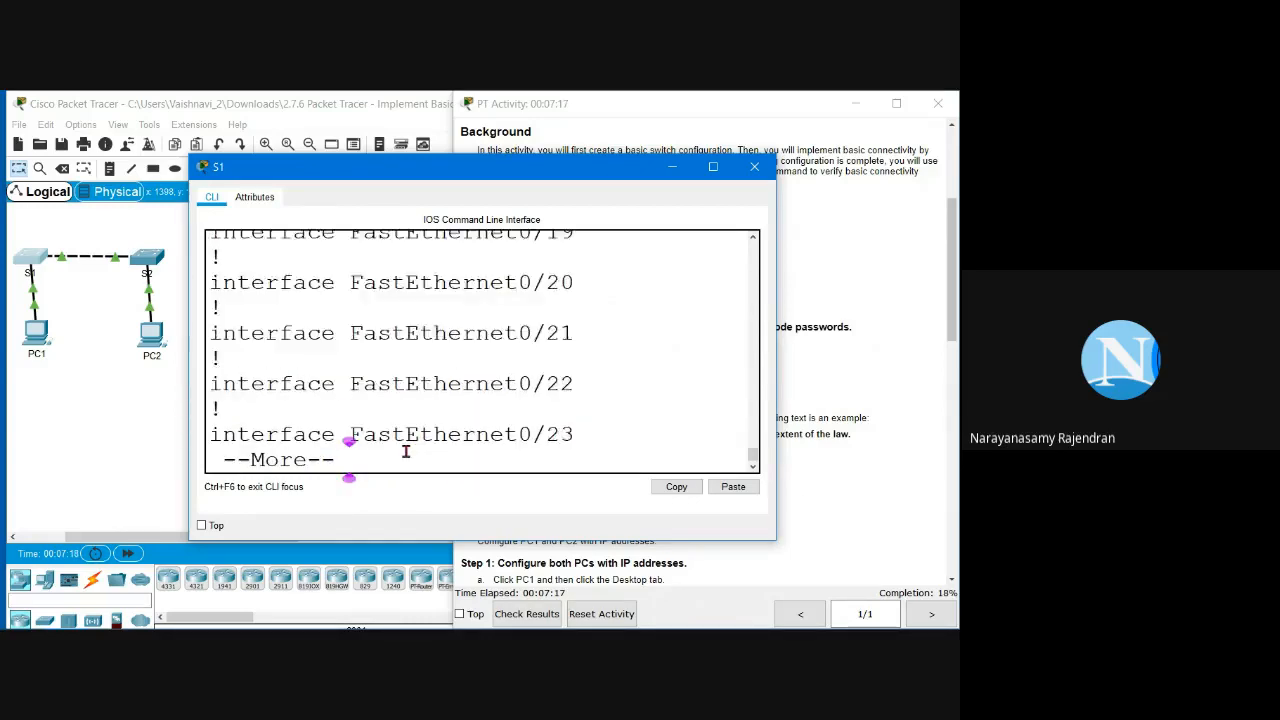
pyautogui.press('space')
pyautogui.press('Up')
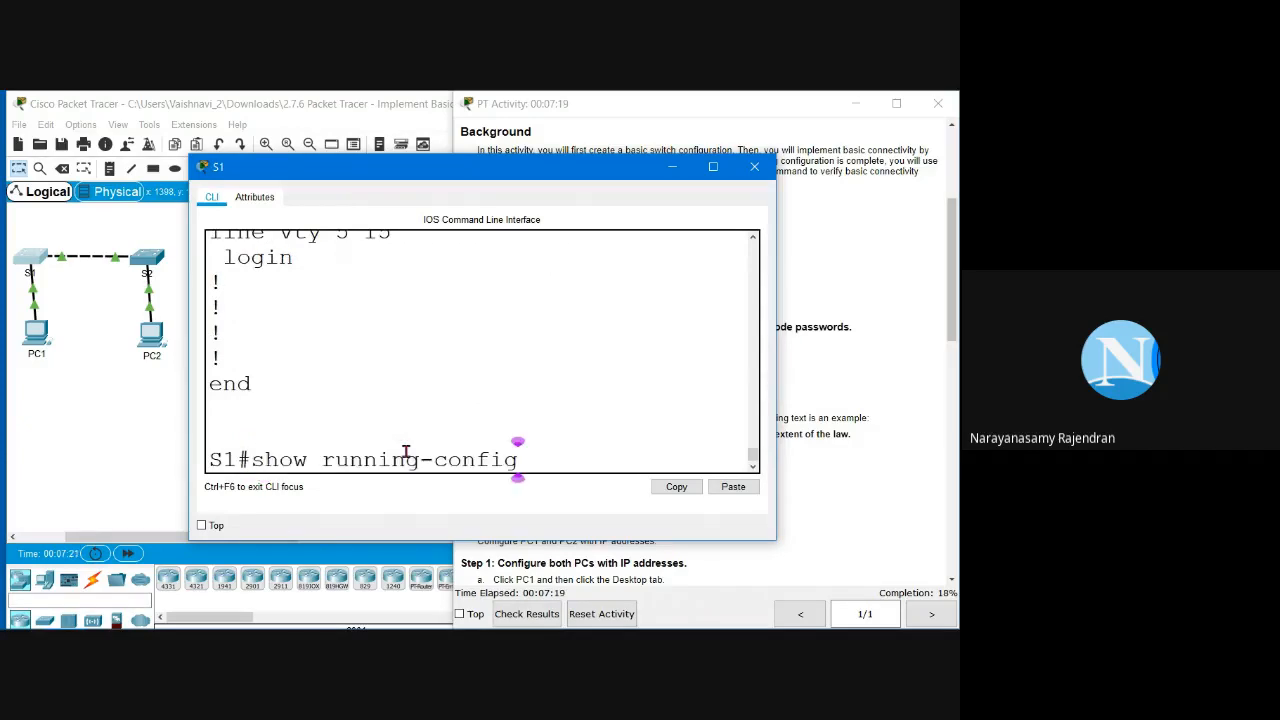
pyautogui.press('BackSpace')
pyautogui.press('BackSpace')
pyautogui.press('BackSpace')
pyautogui.press('BackSpace')
pyautogui.press('BackSpace')
pyautogui.press('BackSpace')
pyautogui.press('BackSpace')
pyautogui.press('BackSpace')
pyautogui.press('BackSpace')
pyautogui.press('BackSpace')
pyautogui.press('BackSpace')
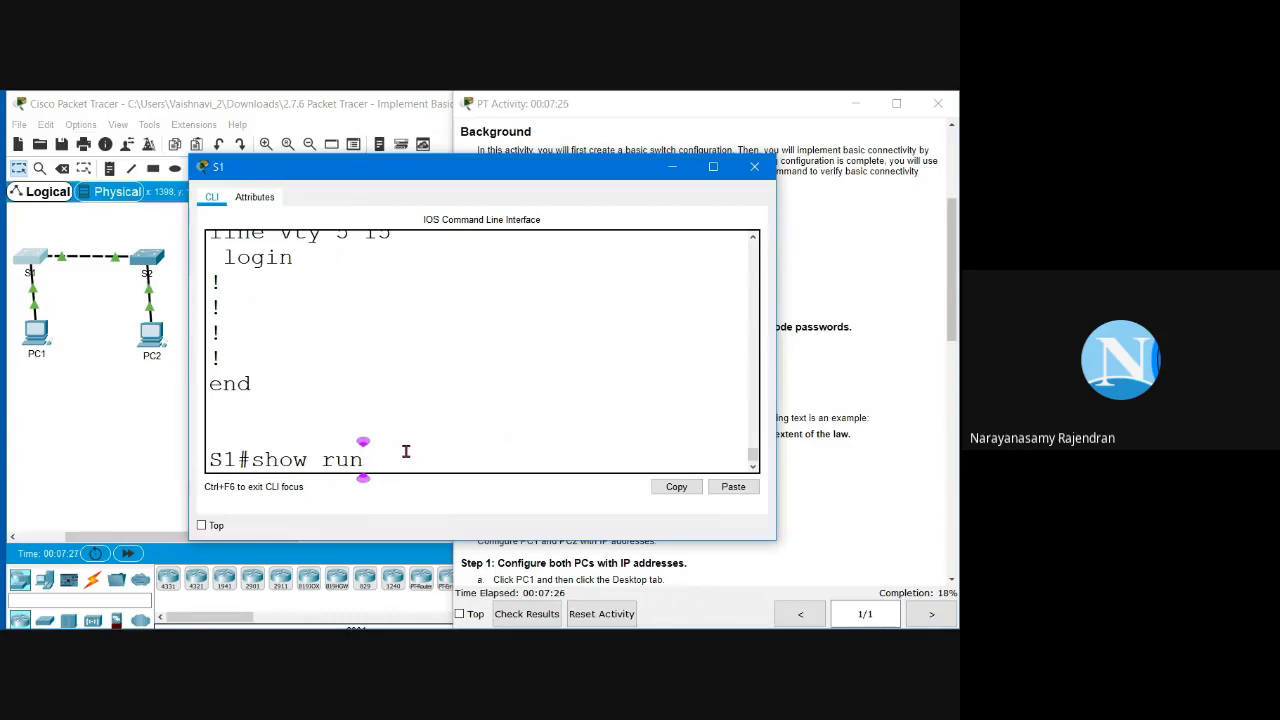
pyautogui.press('Return')
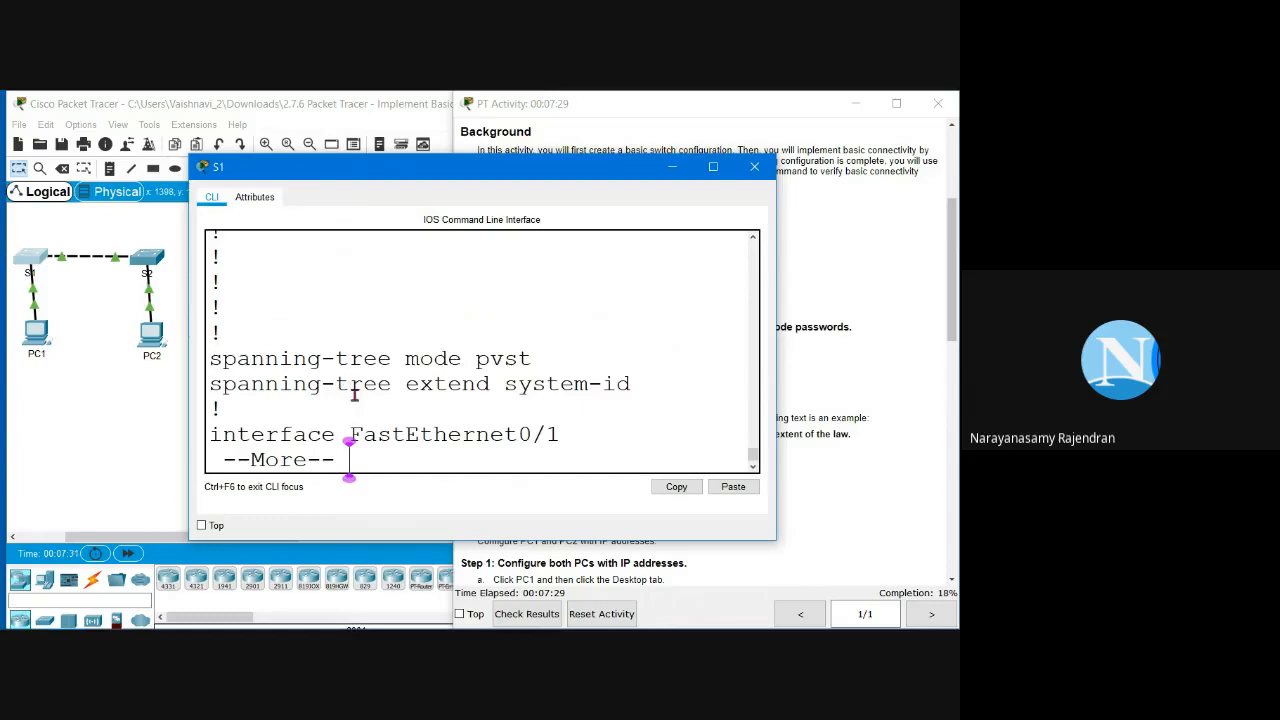
# Step: Inspect the encrypted enable secret hash and the line con 0 password, paging to the end
pyautogui.scroll(1, 354, 395)
pyautogui.scroll(2, 354, 395)
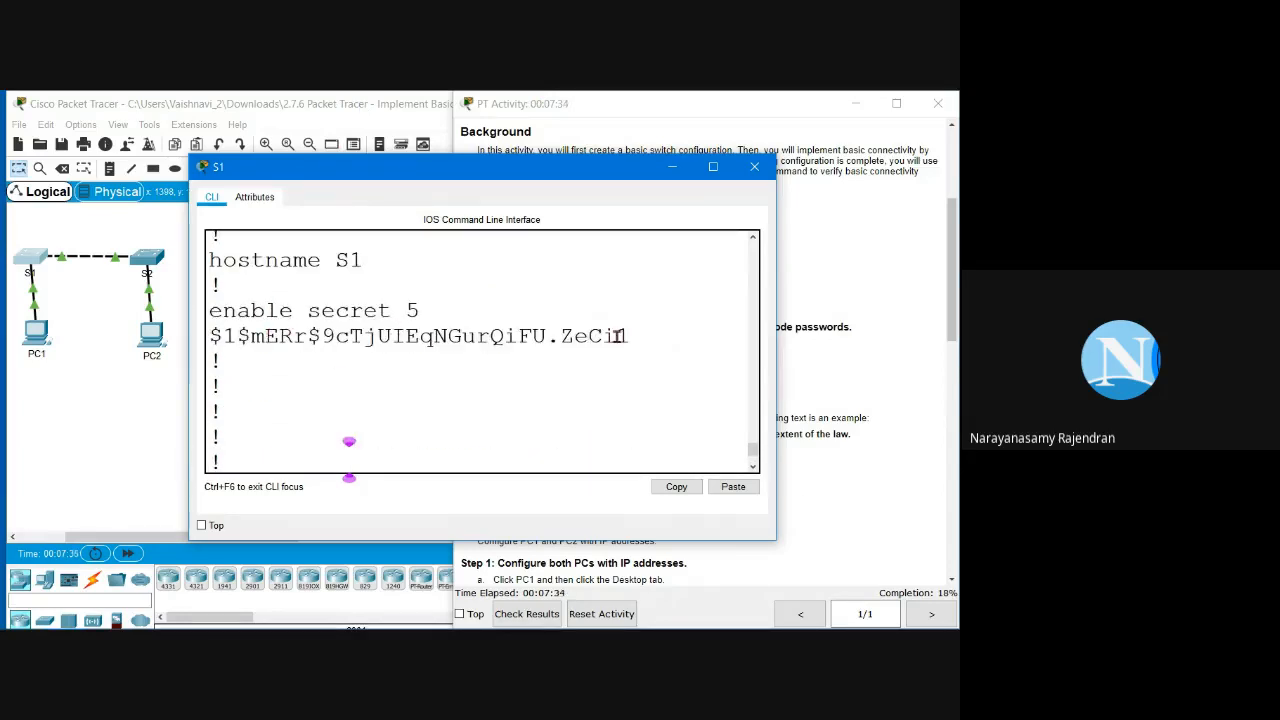
pyautogui.moveTo(632, 336); pyautogui.dragTo(201, 327)
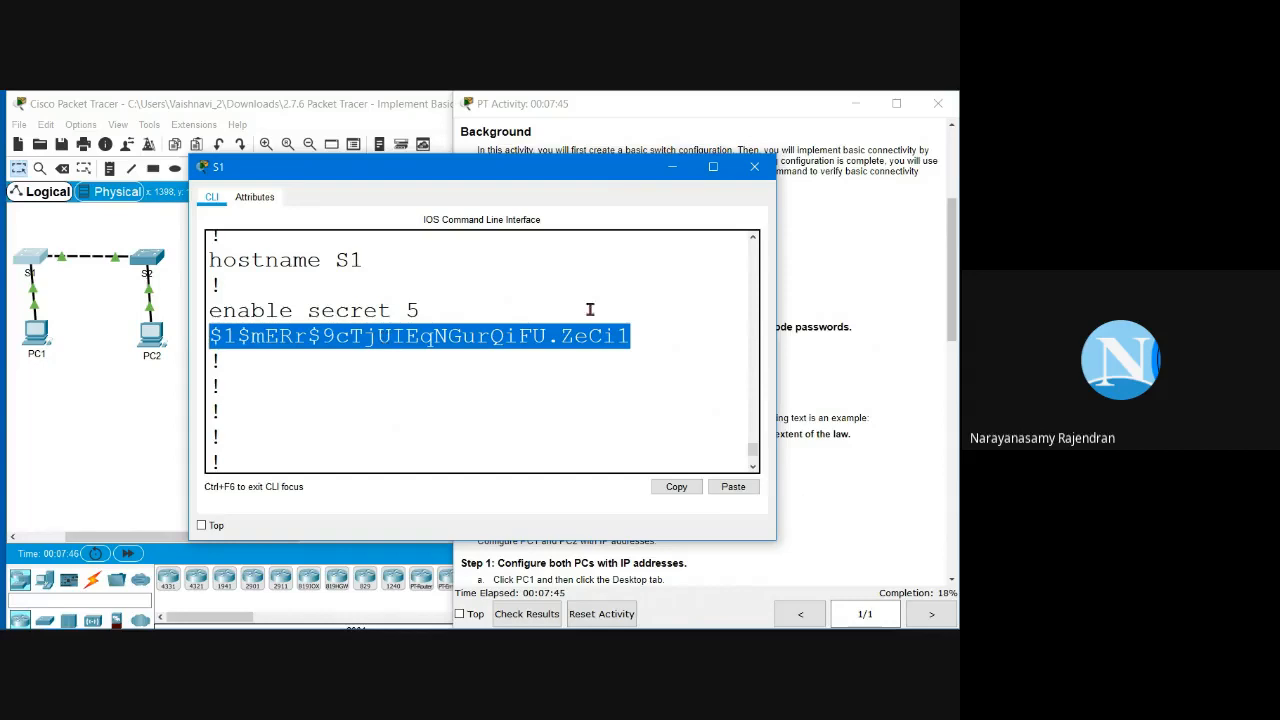
pyautogui.scroll(-2, 514, 357)
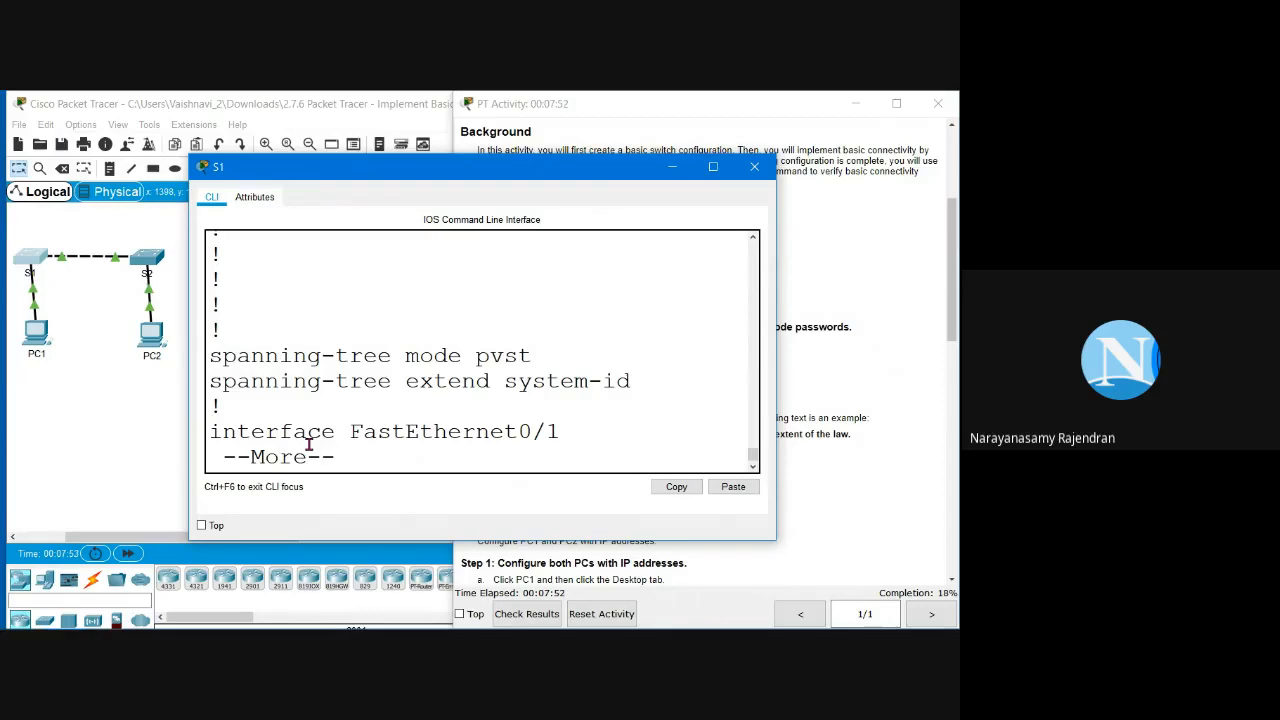
pyautogui.press('space')
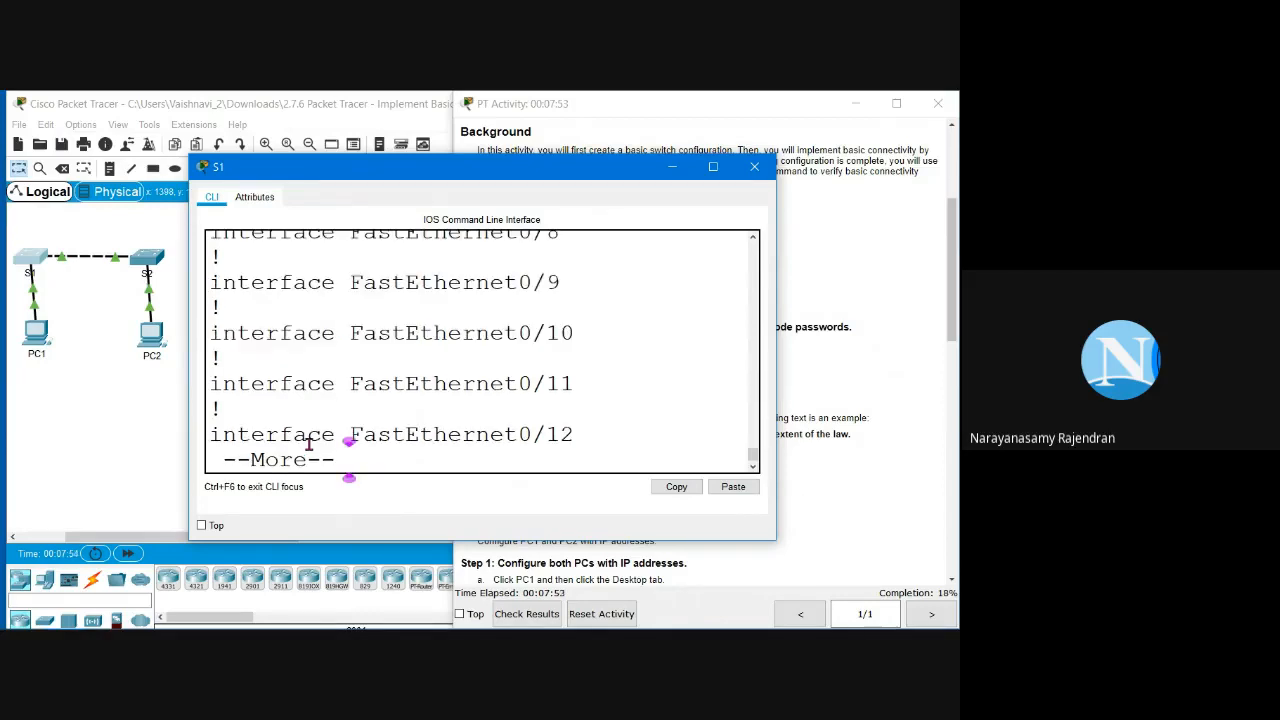
pyautogui.press('space')
pyautogui.press('space')
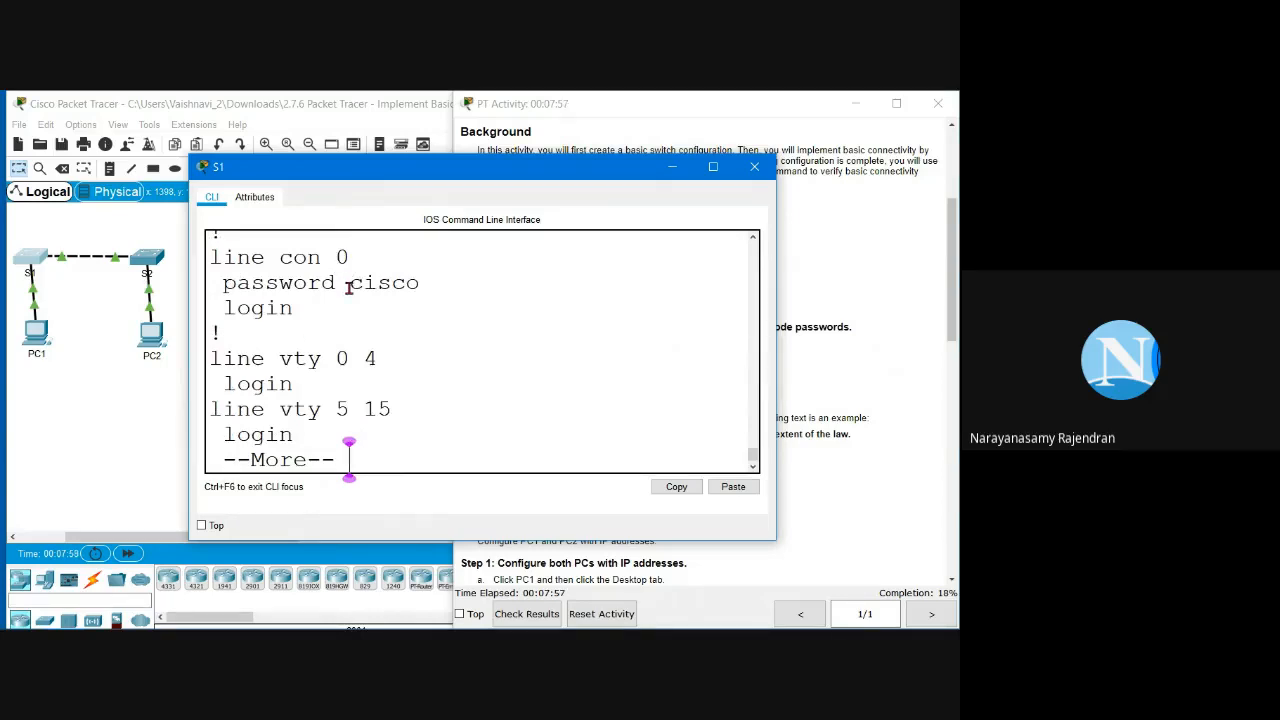
pyautogui.moveTo(349, 283); pyautogui.dragTo(429, 294)
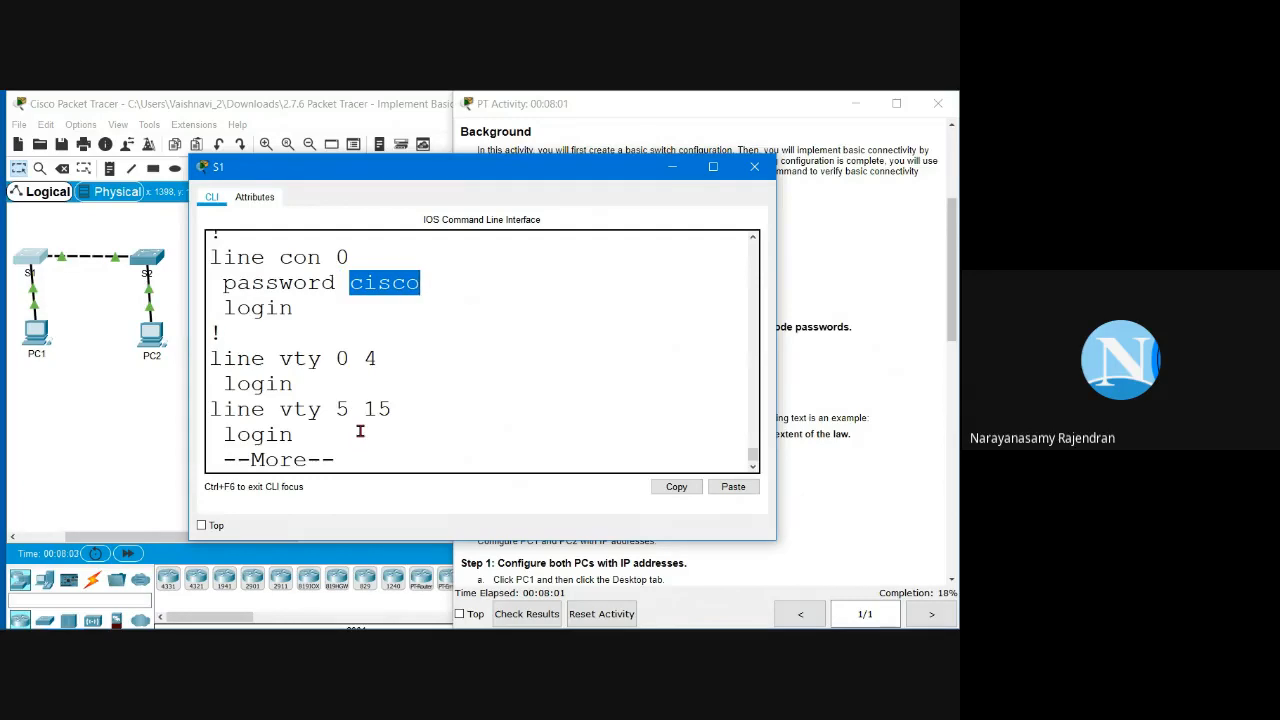
pyautogui.press('space')
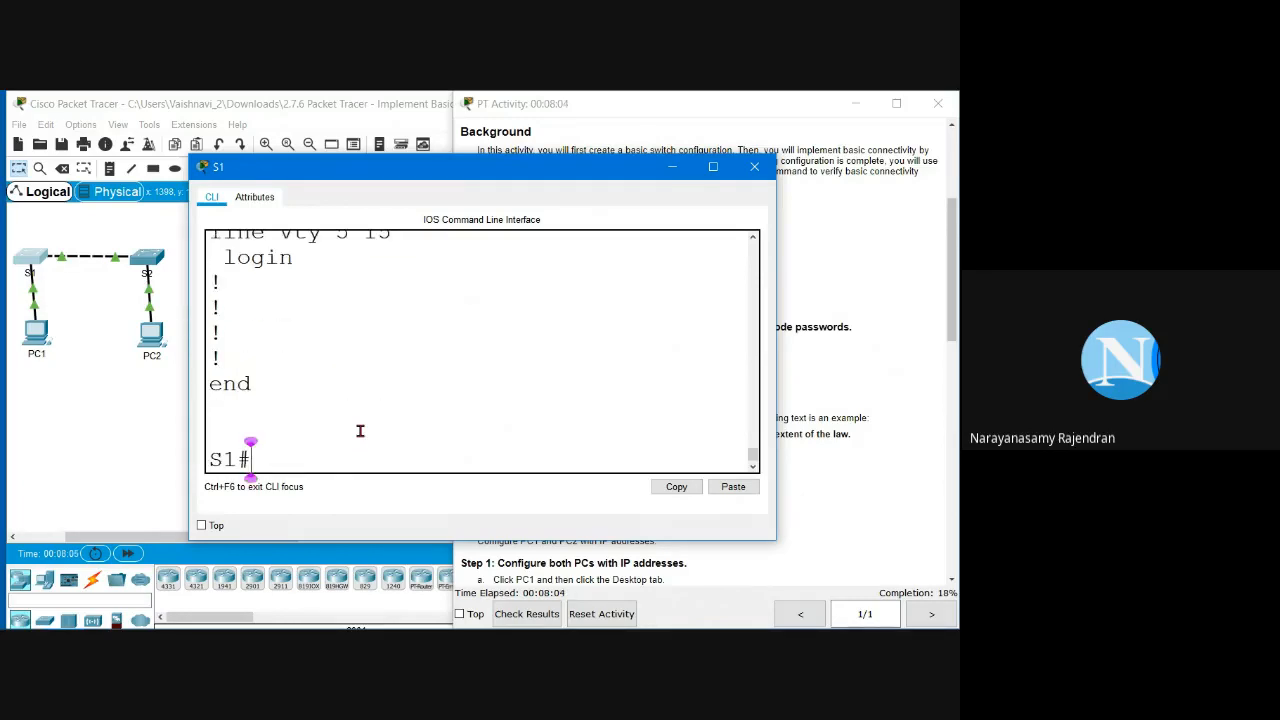
pyautogui.write('show run')
# Step: Review the banner instruction in the activity window before returning to S1's console
pyautogui.click(807, 365)
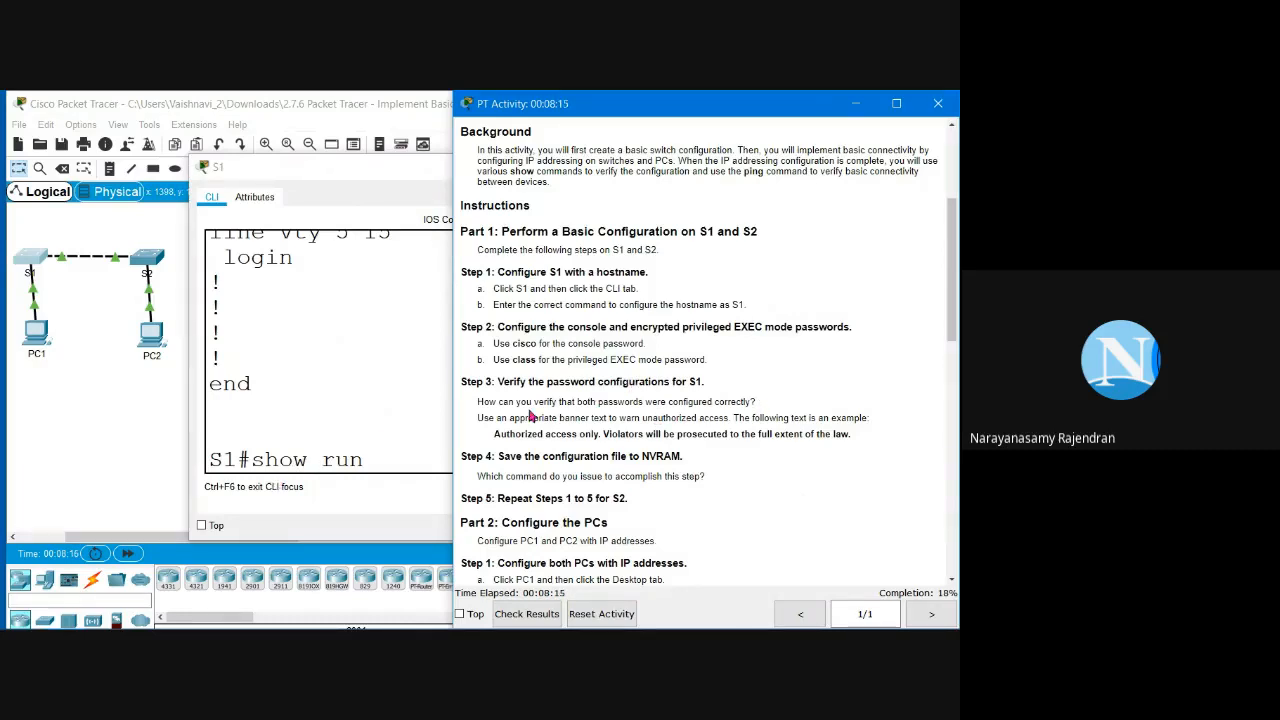
pyautogui.moveTo(481, 418); pyautogui.dragTo(650, 418)
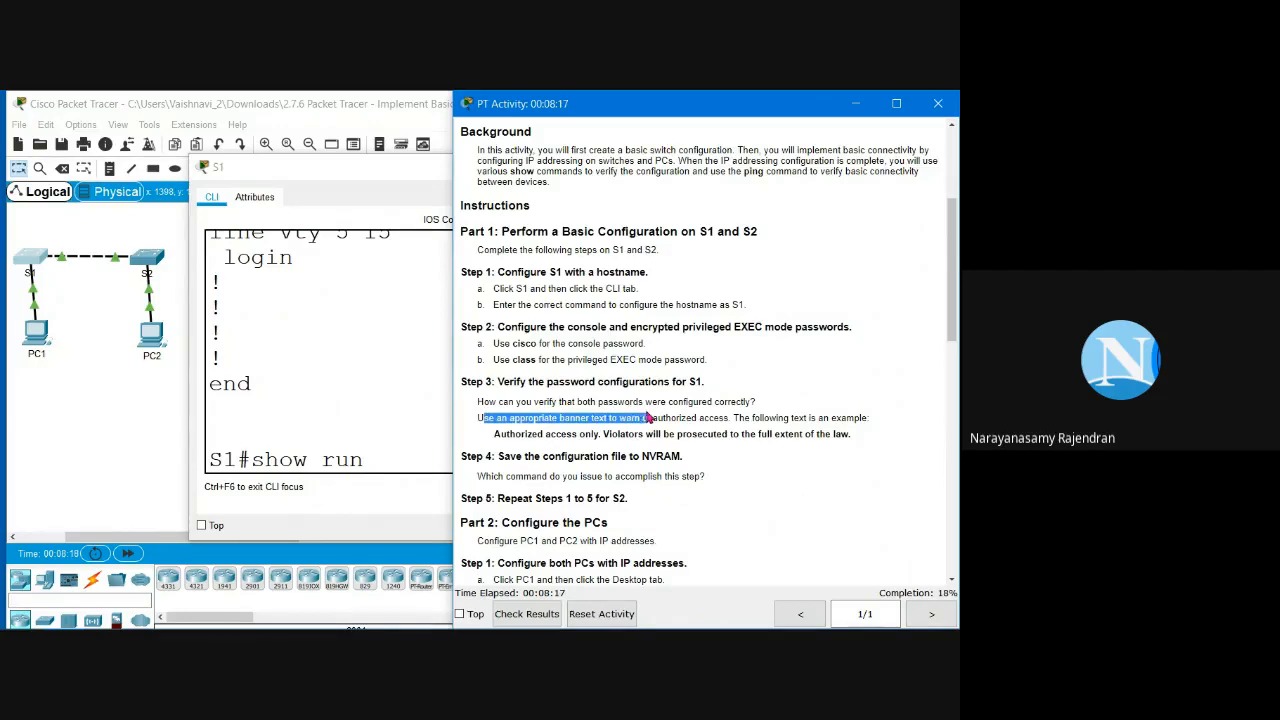
pyautogui.click(492, 440)
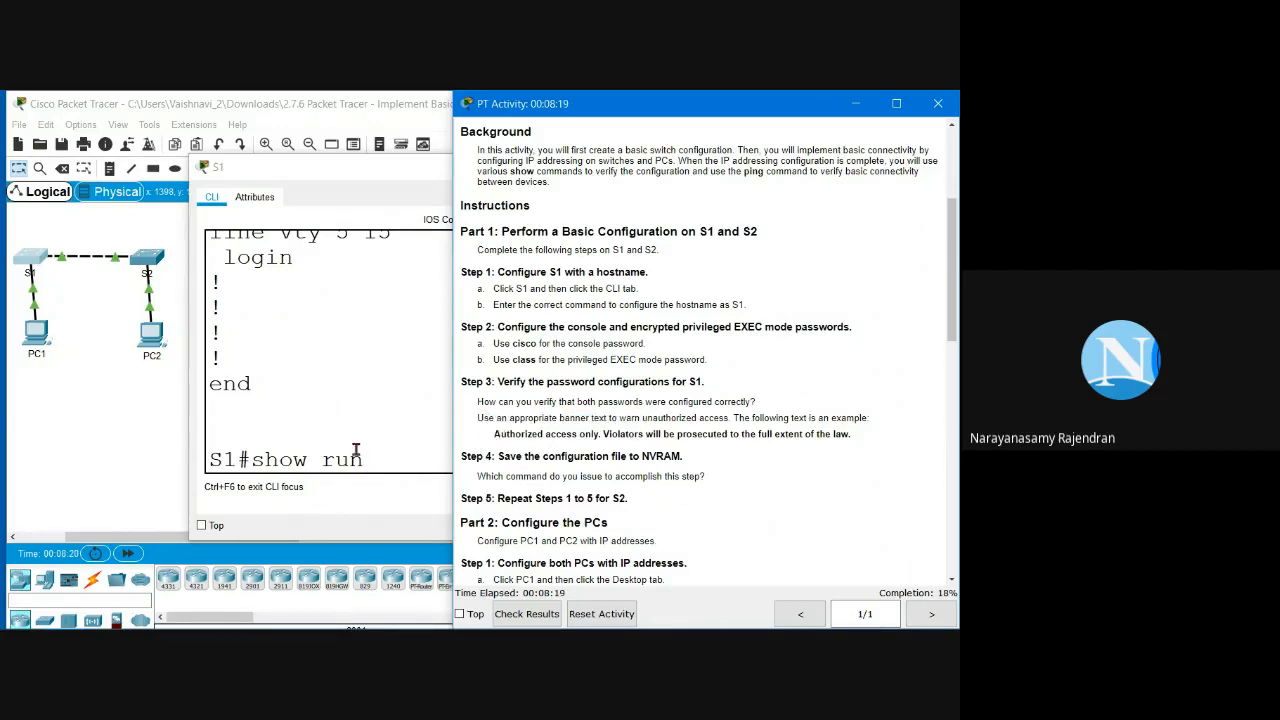
pyautogui.click(366, 459)
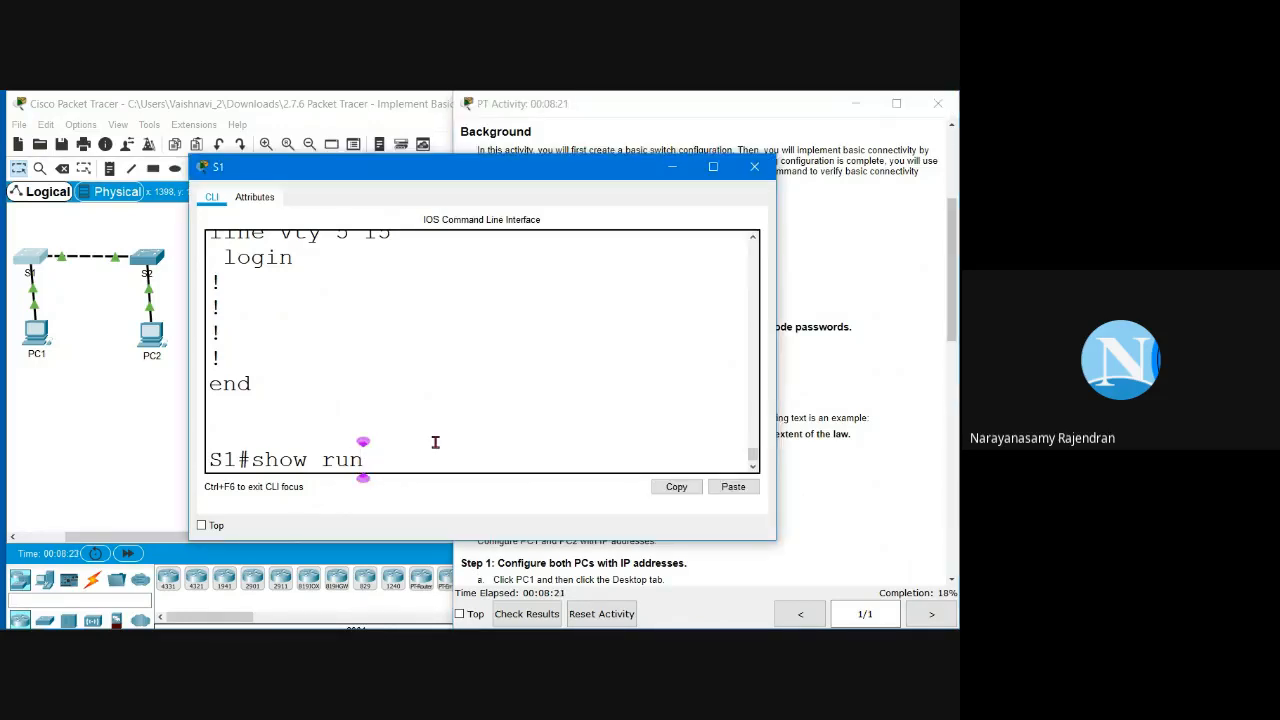
# Step: Show the running config once more, enter conf t, and start 'banner motd #' on S1
pyautogui.press('Return')
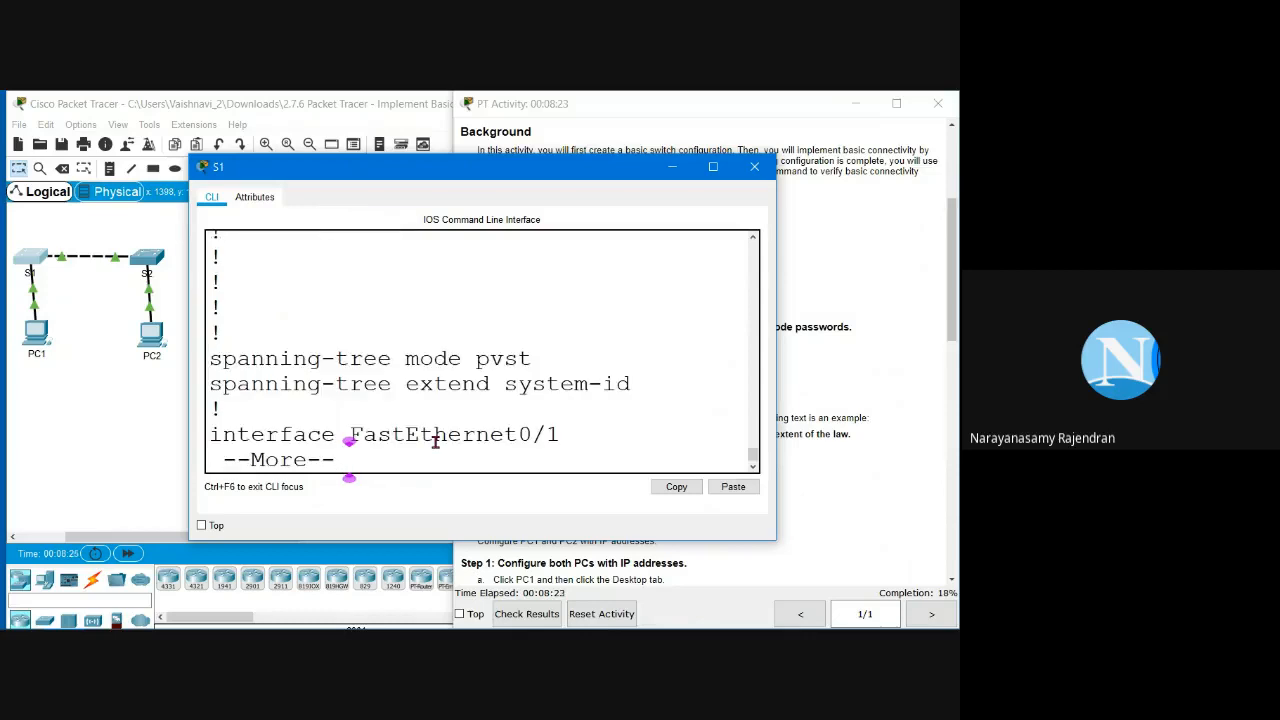
pyautogui.press('space')
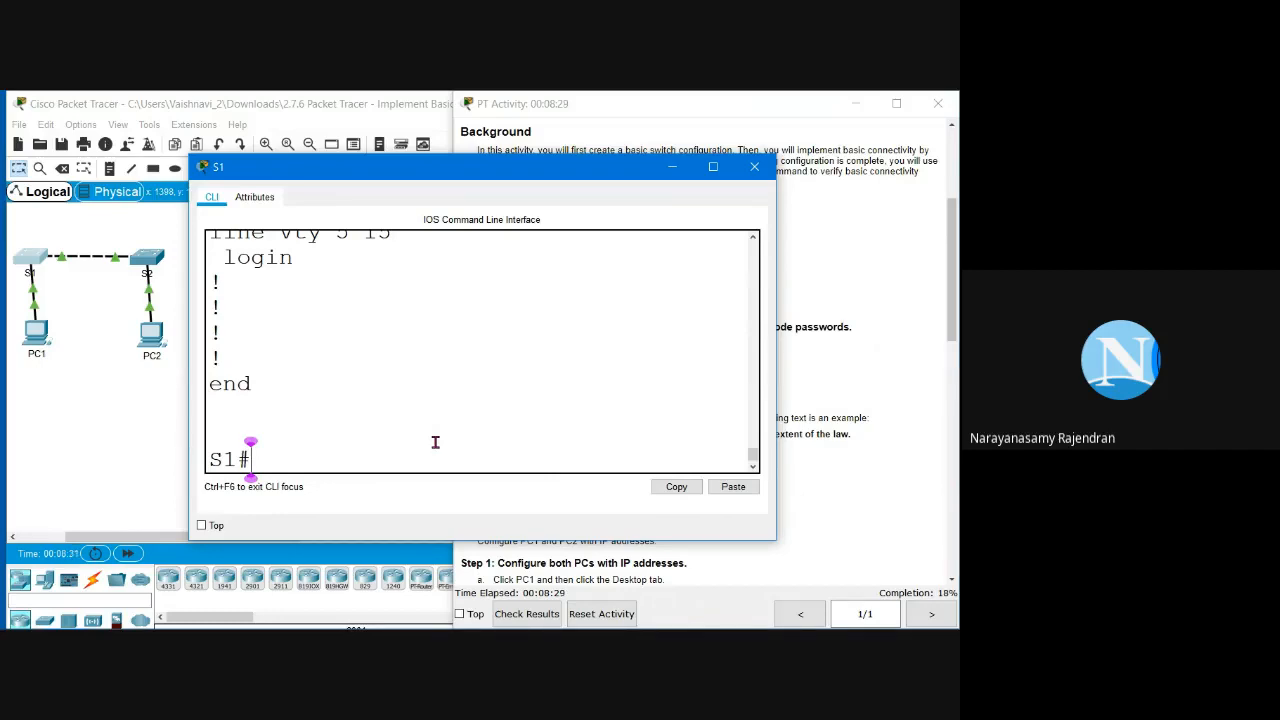
pyautogui.write('conf t')
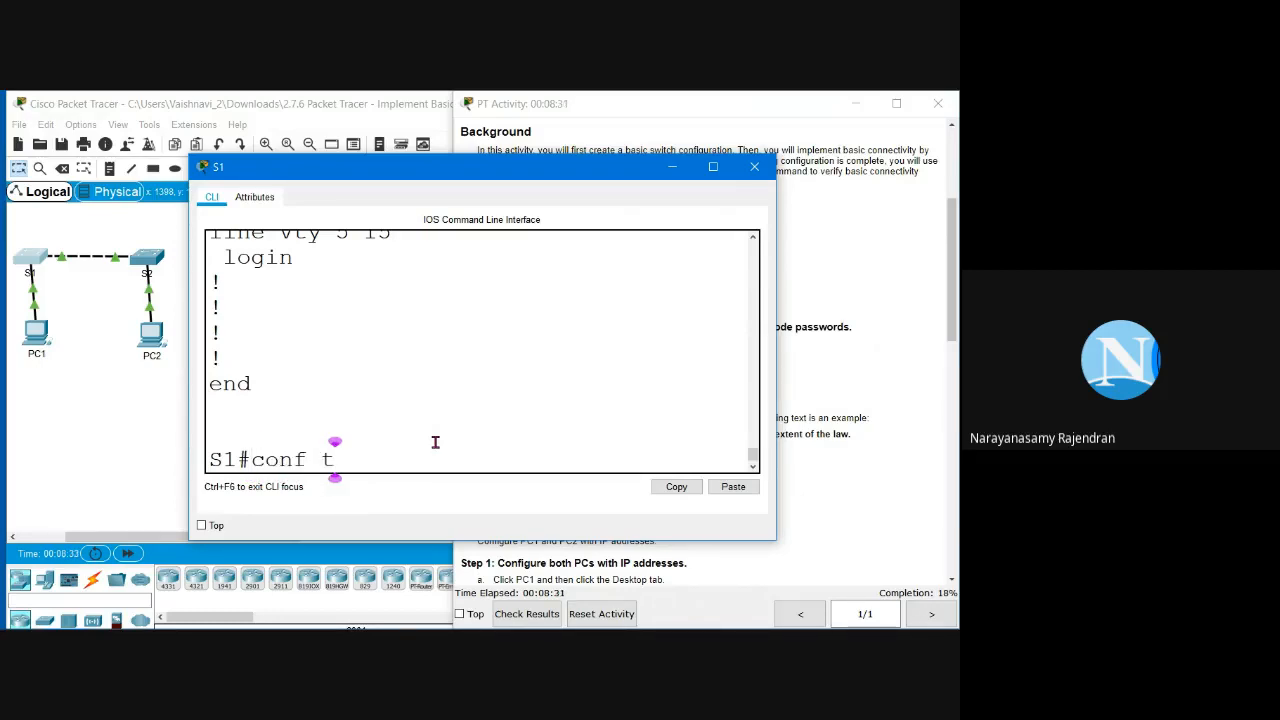
pyautogui.press('Return')
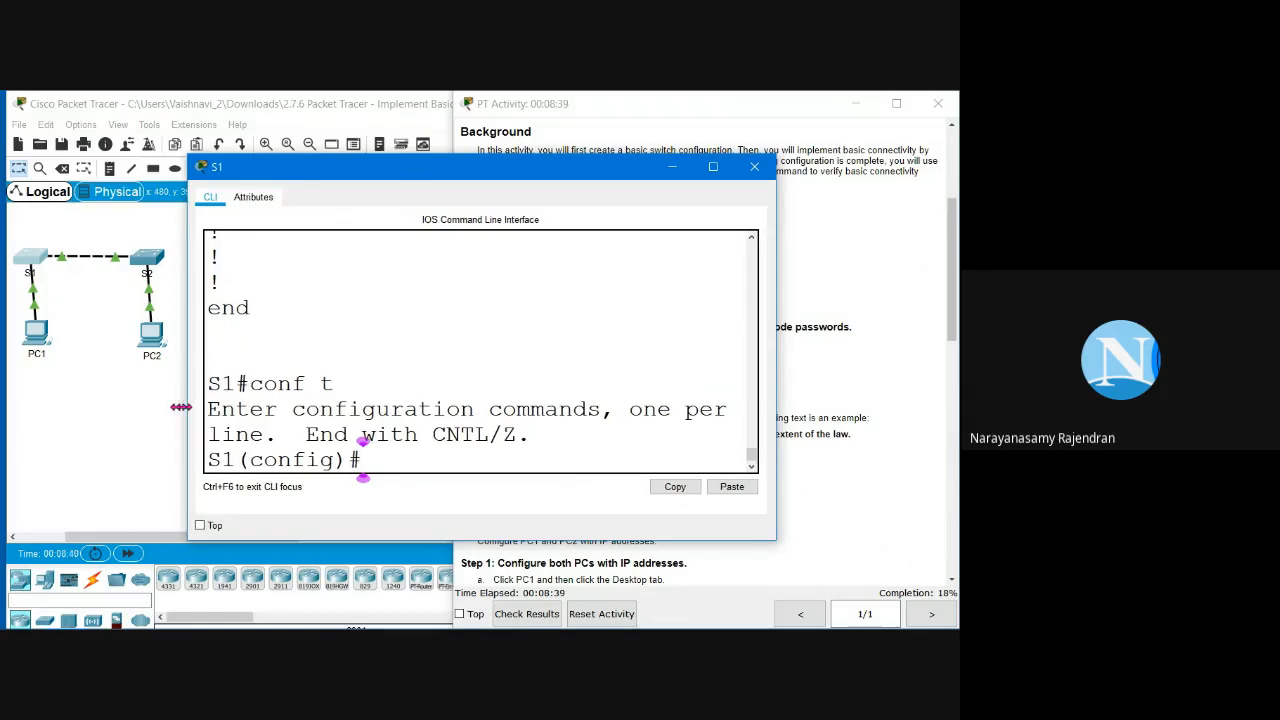
pyautogui.moveTo(188, 407); pyautogui.dragTo(1, 407)
pyautogui.write('bann')
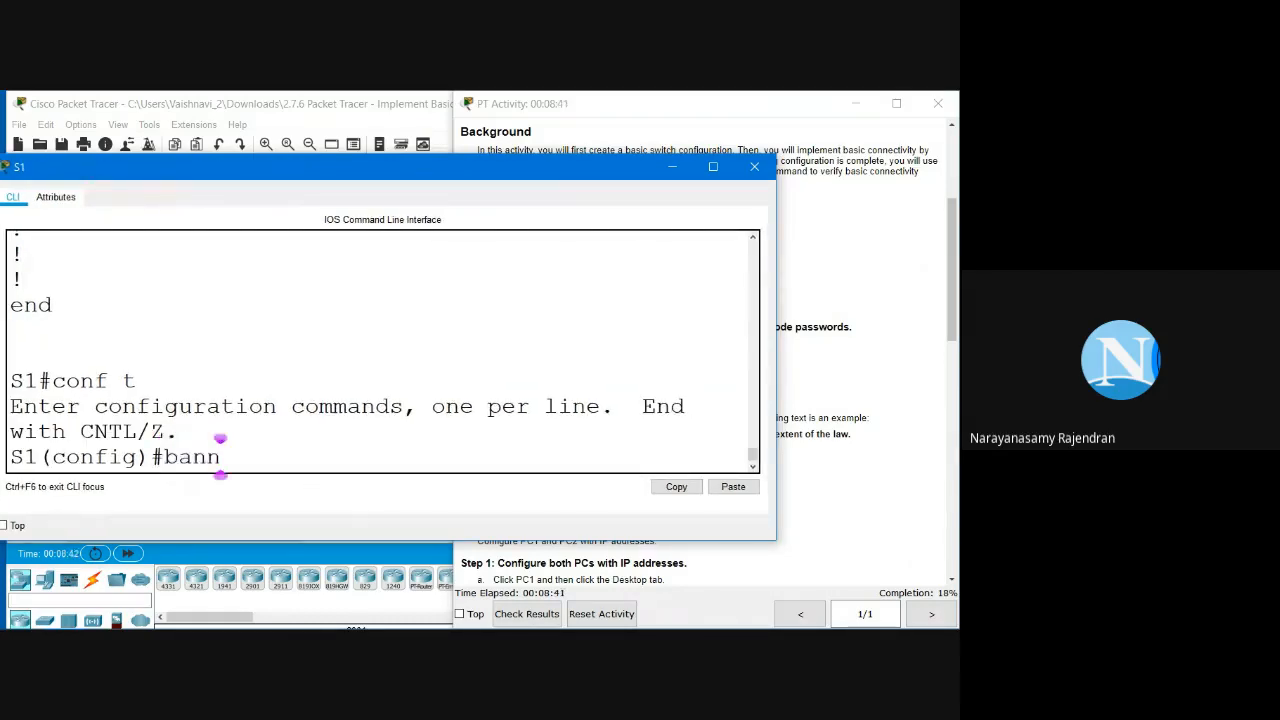
pyautogui.write('er motd')
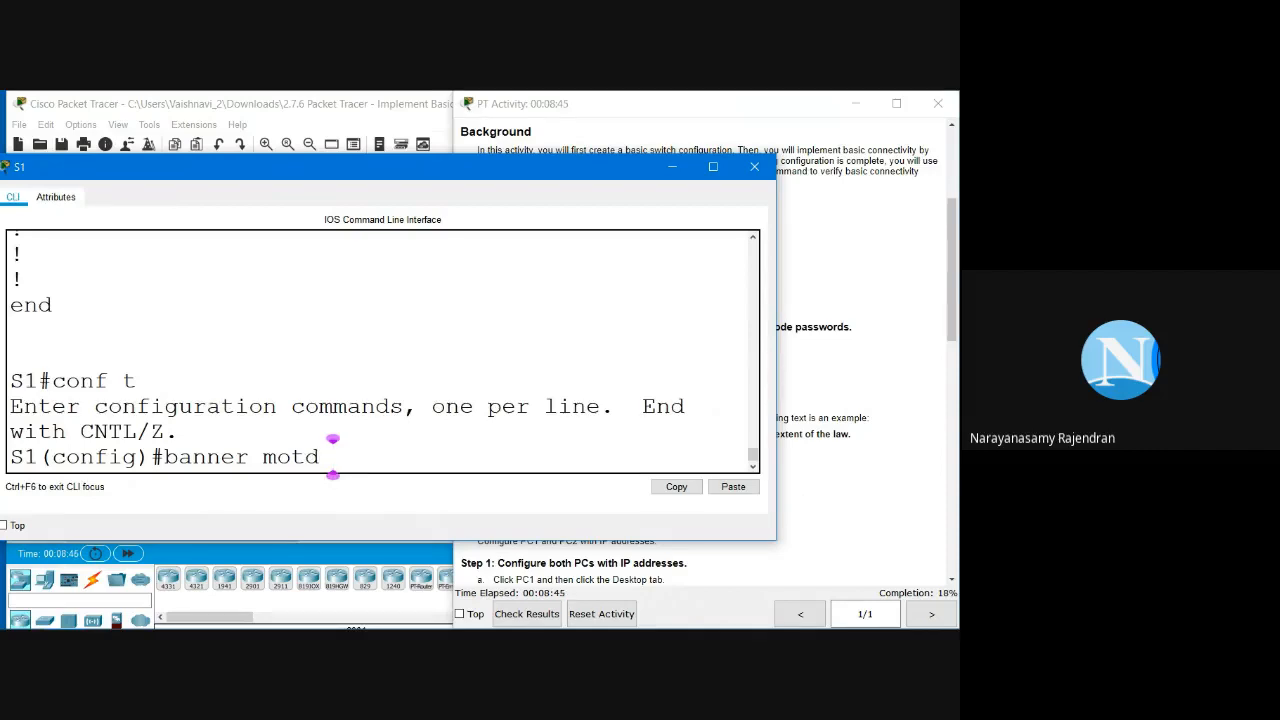
pyautogui.write(' #')
pyautogui.click(817, 397)
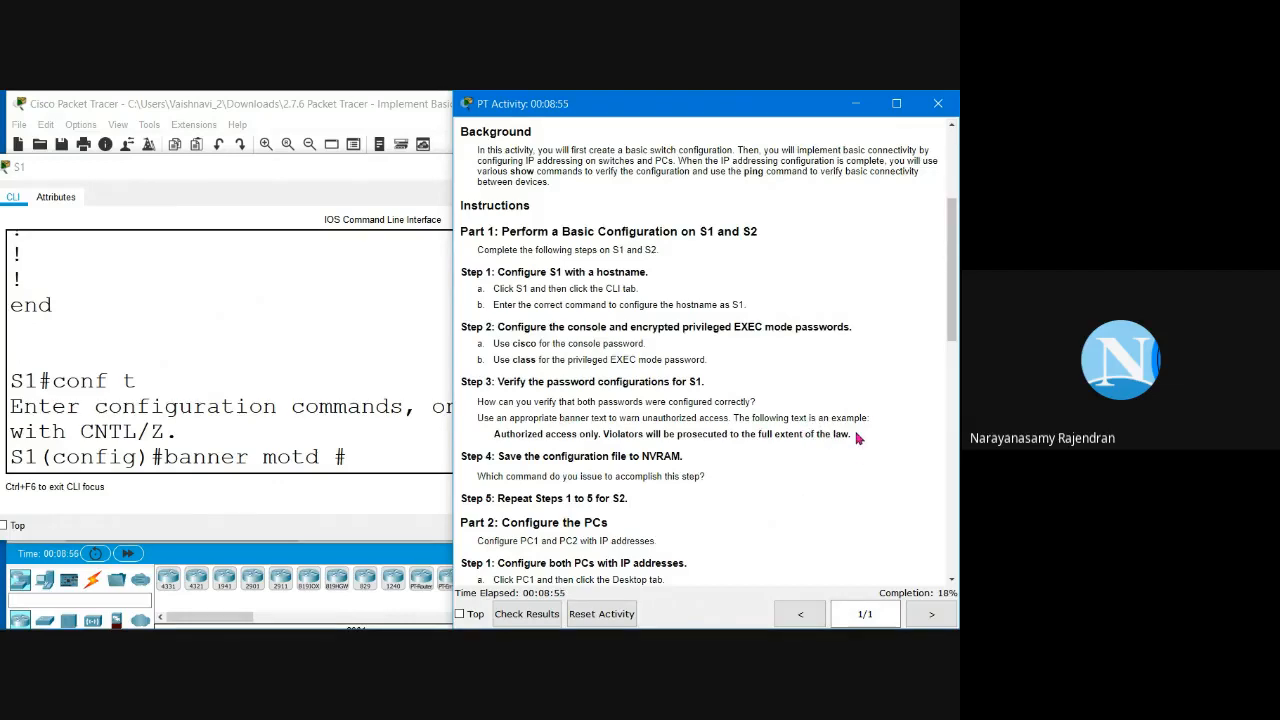
# Step: Paste the 'Authorized access only...' warning after banner motd # and close it with #
pyautogui.moveTo(857, 437); pyautogui.dragTo(487, 440)
pyautogui.hotkey('ctrl', 'c')
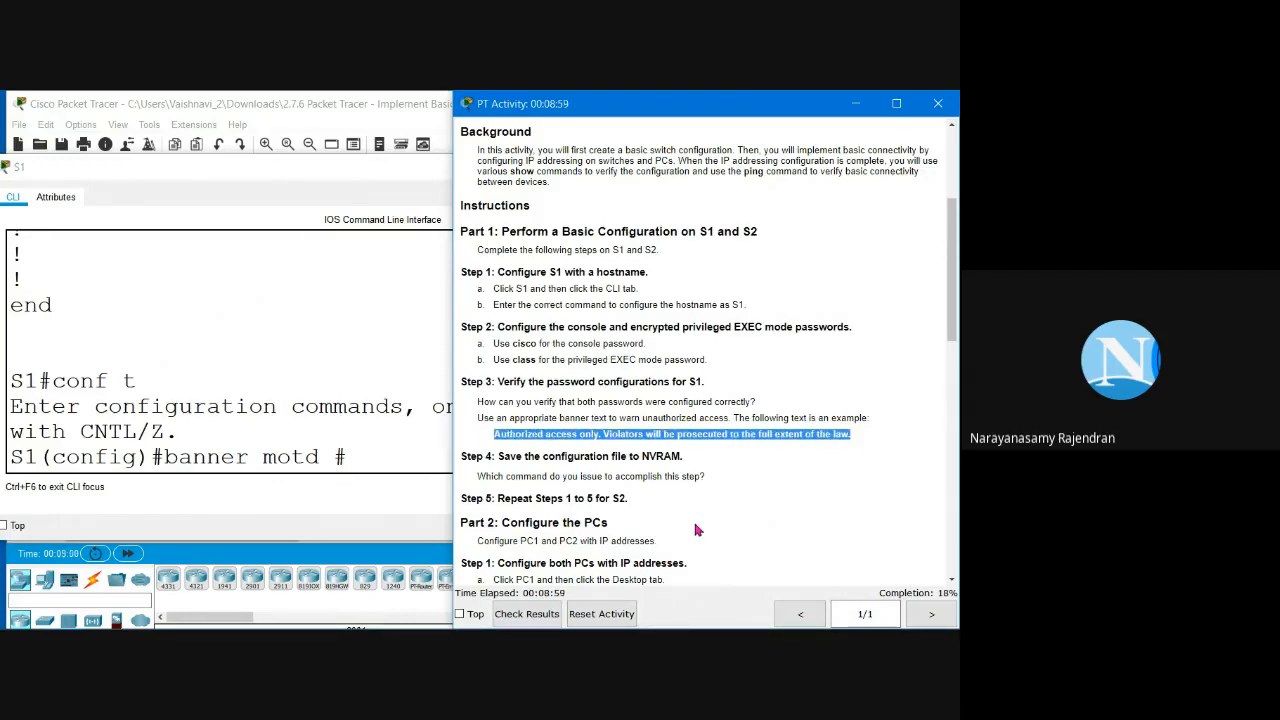
pyautogui.click(374, 462)
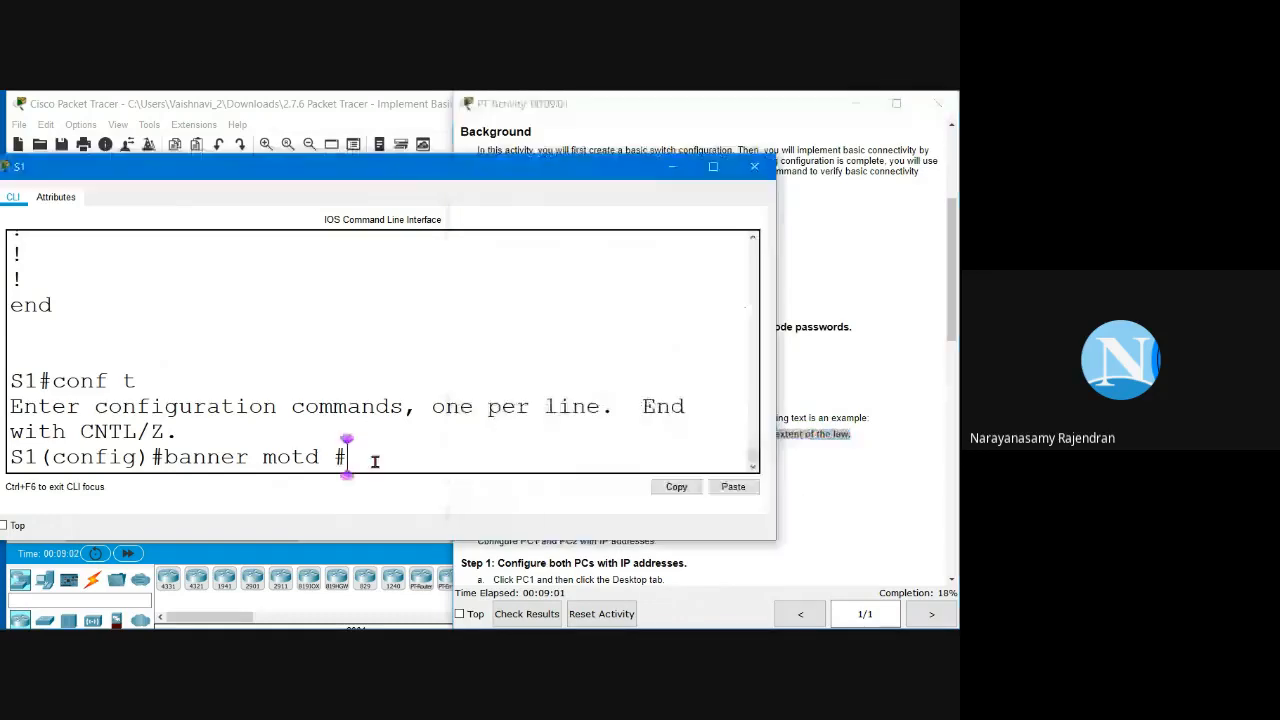
pyautogui.click(755, 488)
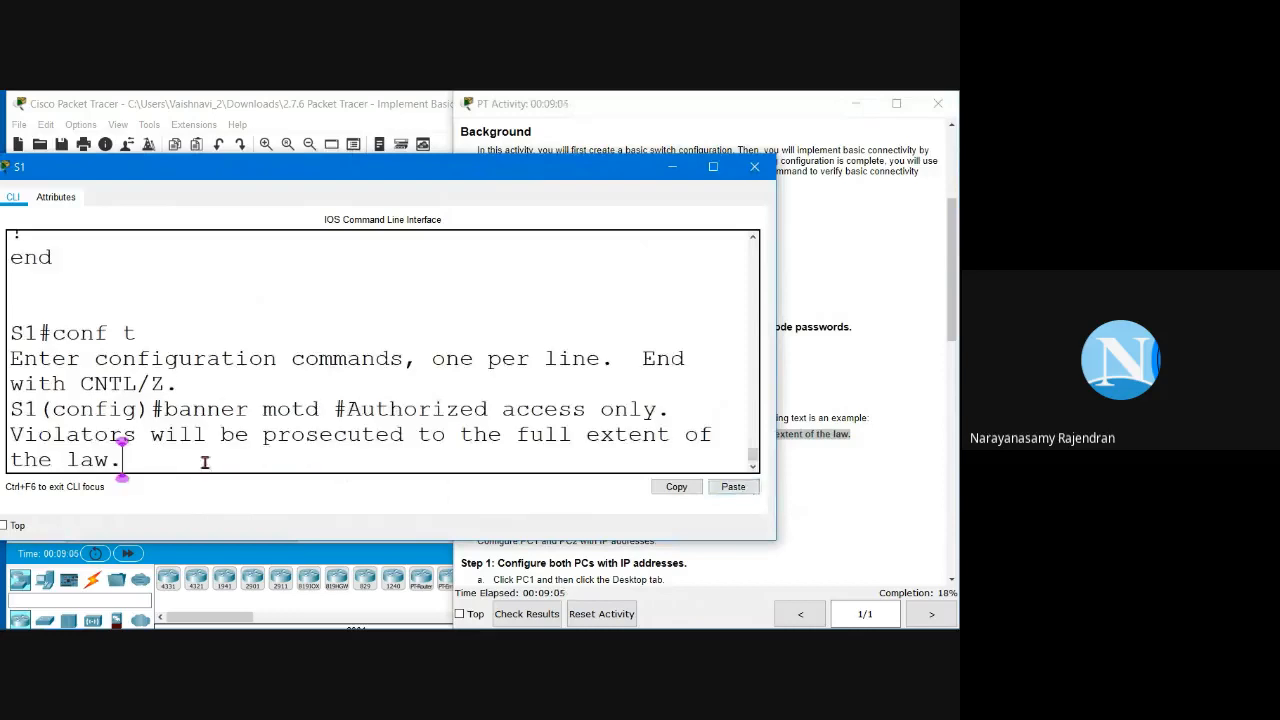
pyautogui.moveTo(348, 410)
pyautogui.mouseDown()
pyautogui.moveTo(316, 410)
pyautogui.moveTo(327, 411)
pyautogui.mouseUp()
pyautogui.click(204, 461)
pyautogui.write('#')
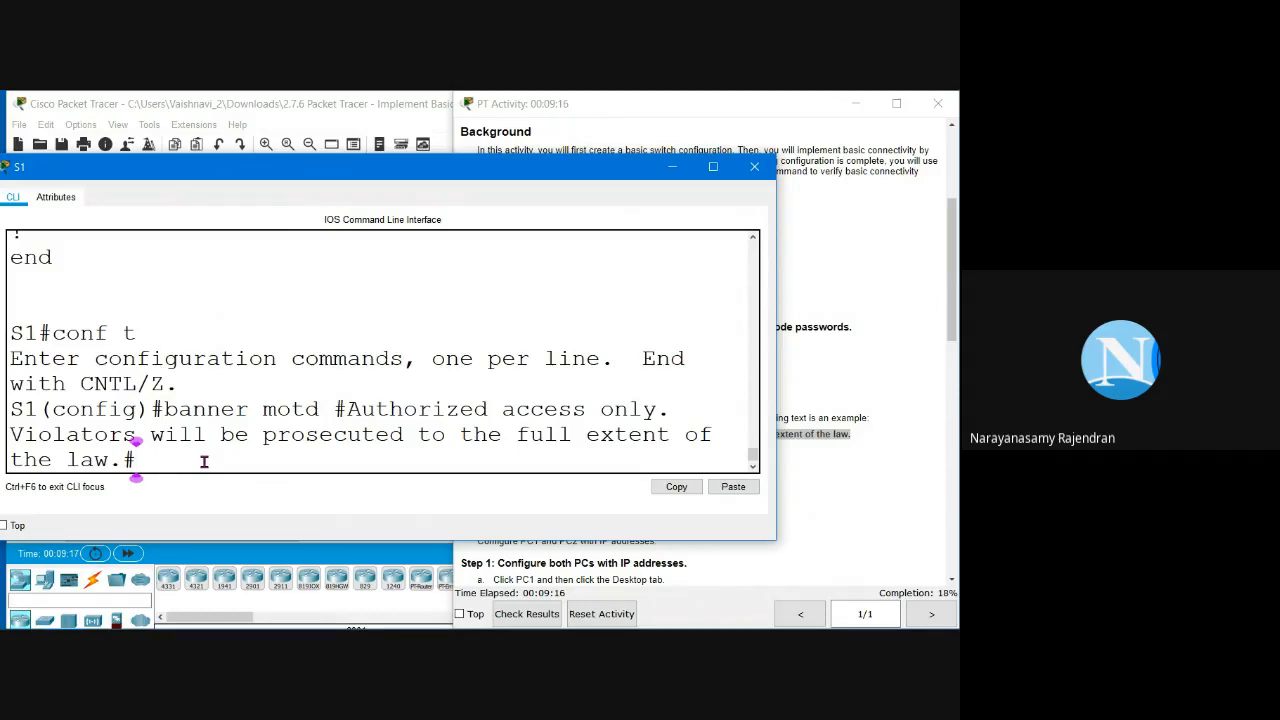
pyautogui.press('Return')
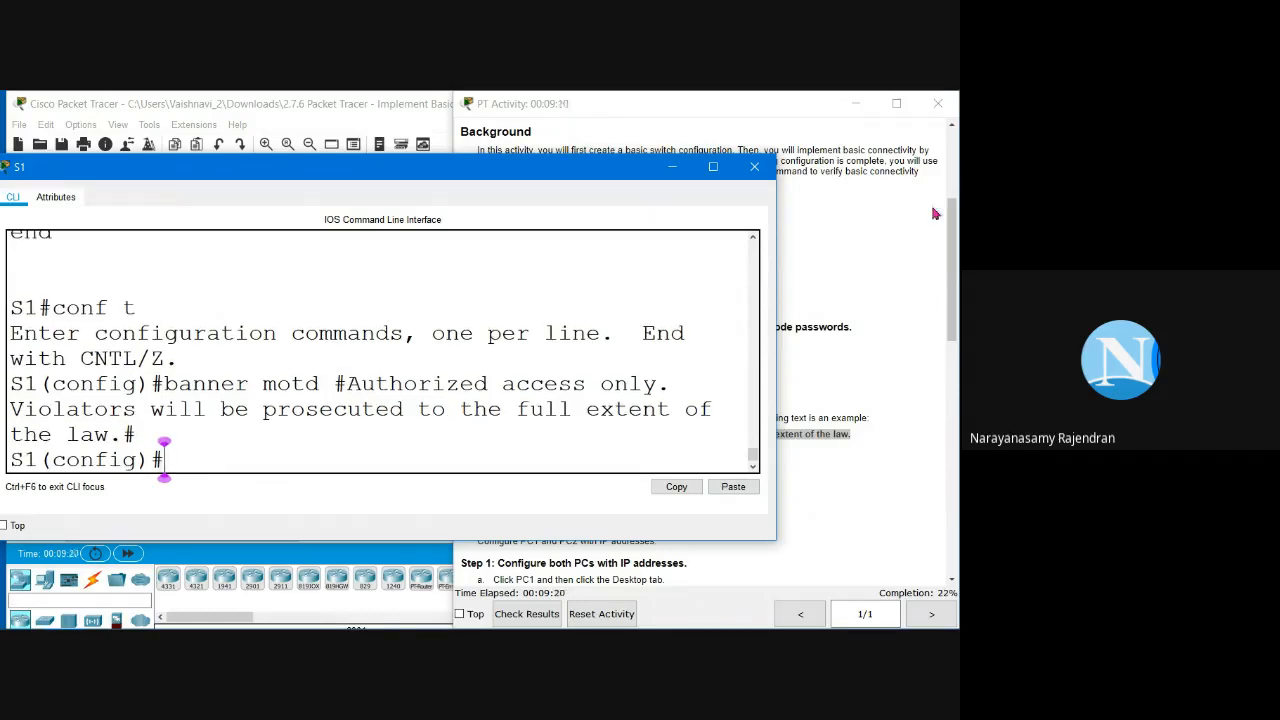
# Step: Leave configuration mode on S1 with 'exit' to reach the privileged prompt
pyautogui.click(825, 369)
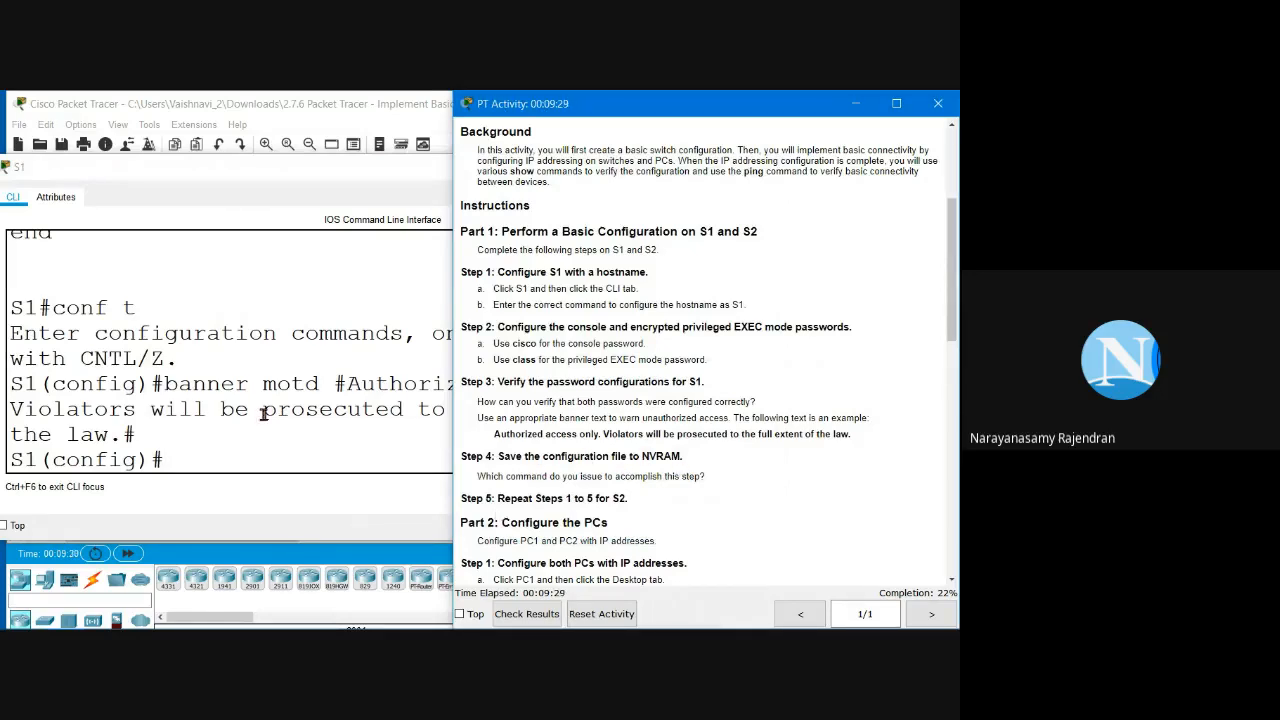
pyautogui.click(207, 463)
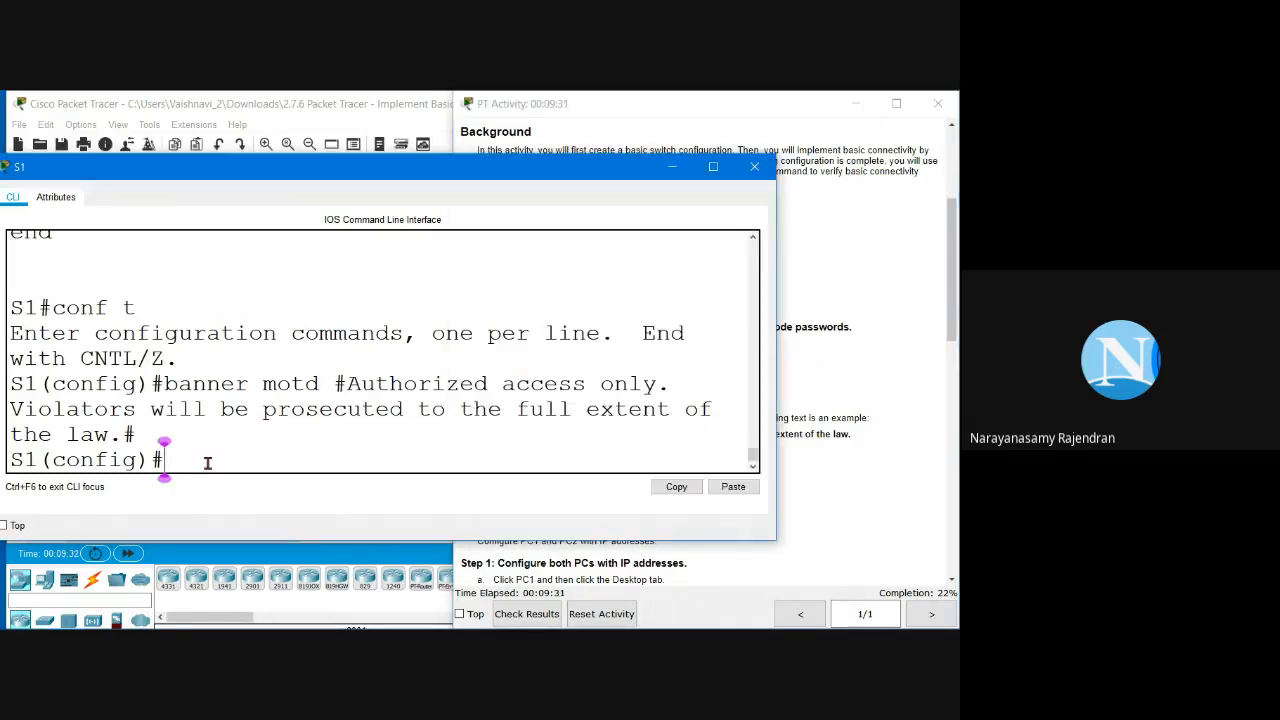
pyautogui.write('exit')
pyautogui.press('Return')
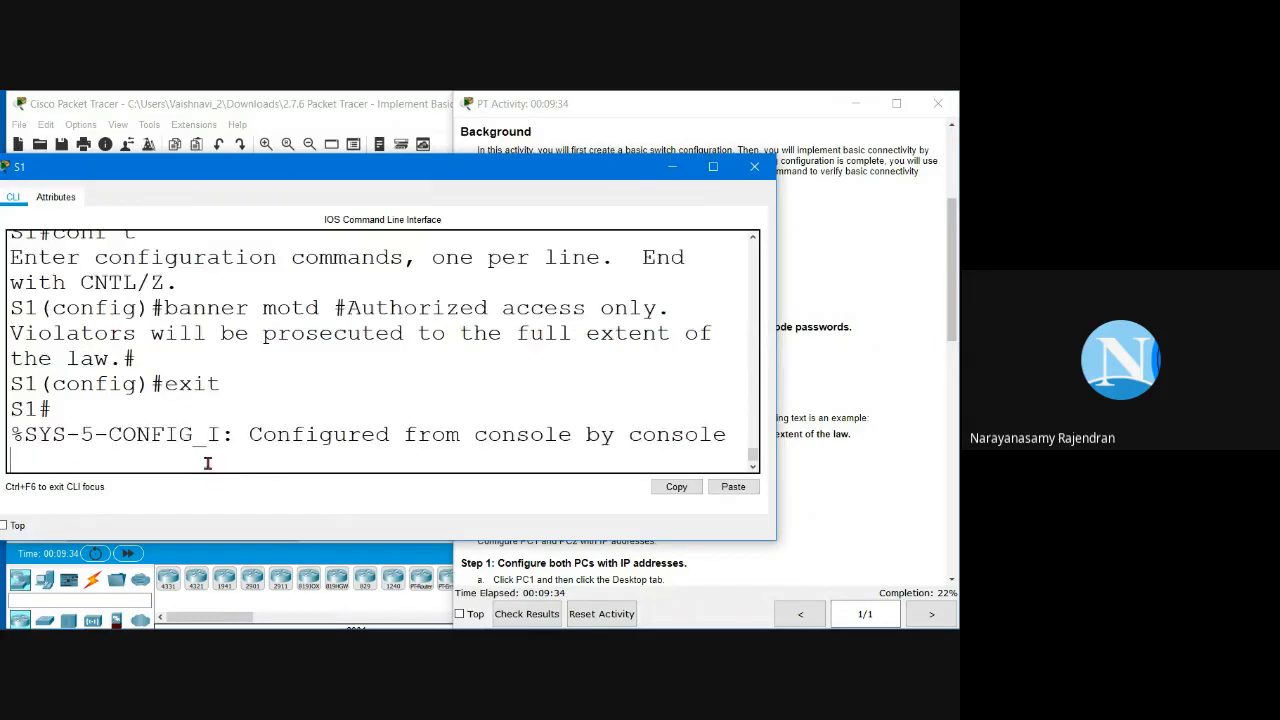
pyautogui.press('Return')
# Step: Run 'copy running-config startup-config' on S1, accepting the default startup-config filename
pyautogui.write('cop')
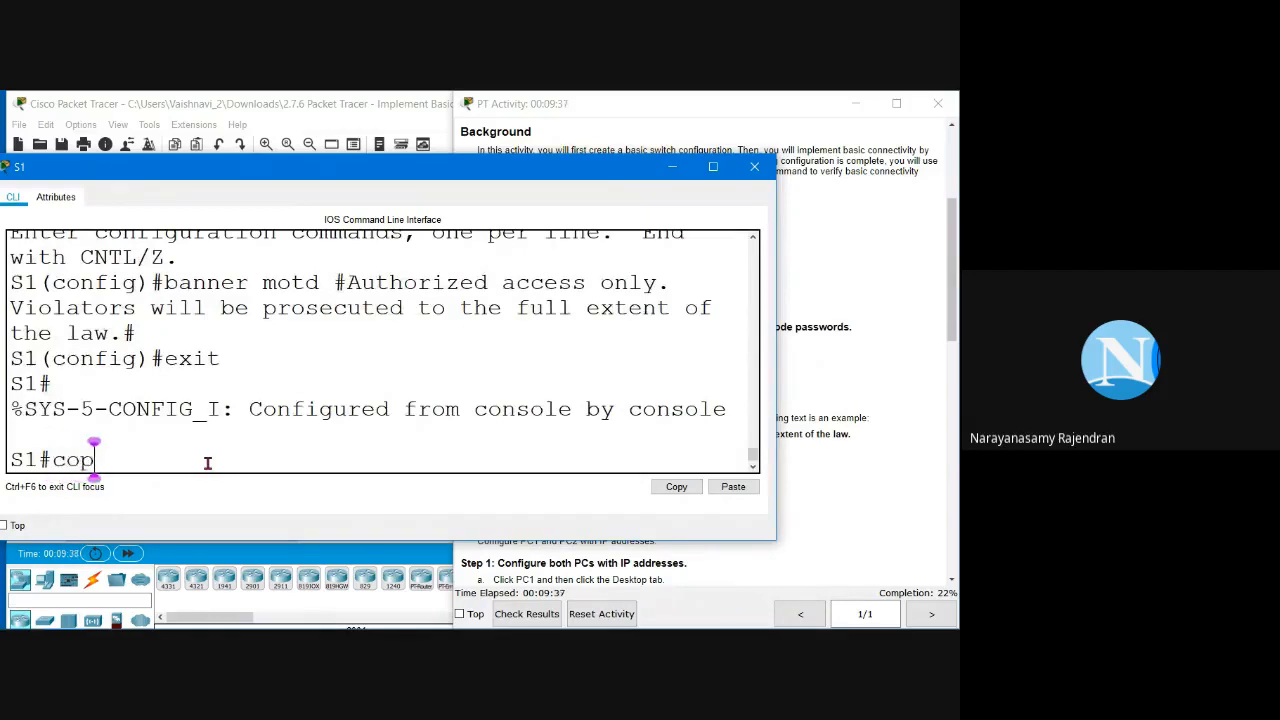
pyautogui.write('y run')
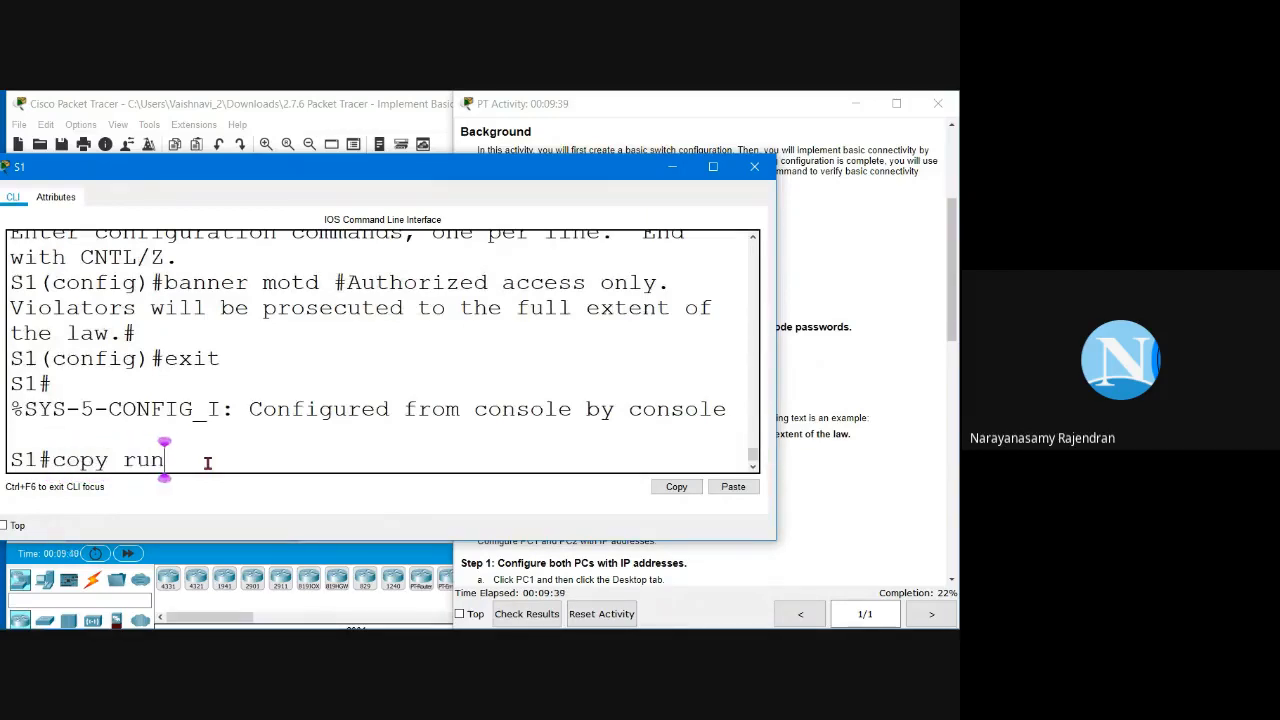
pyautogui.write('ning-configg')
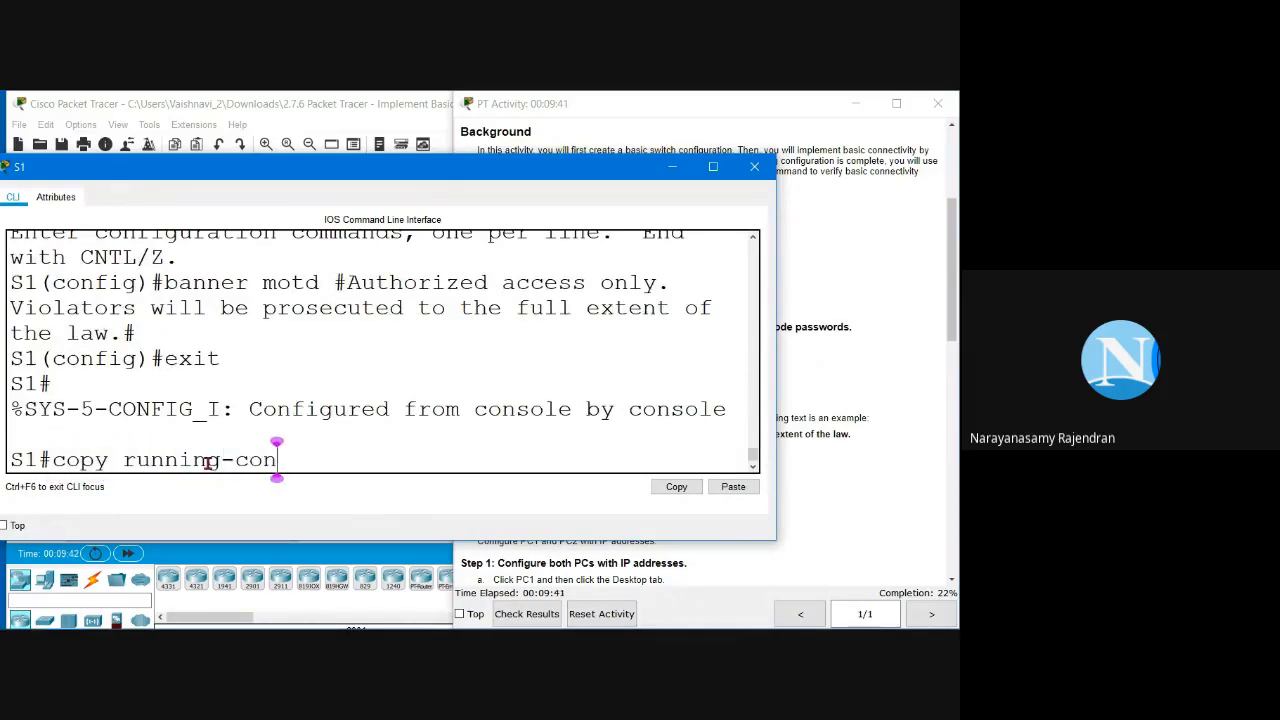
pyautogui.press('BackSpace')
pyautogui.press('BackSpace')
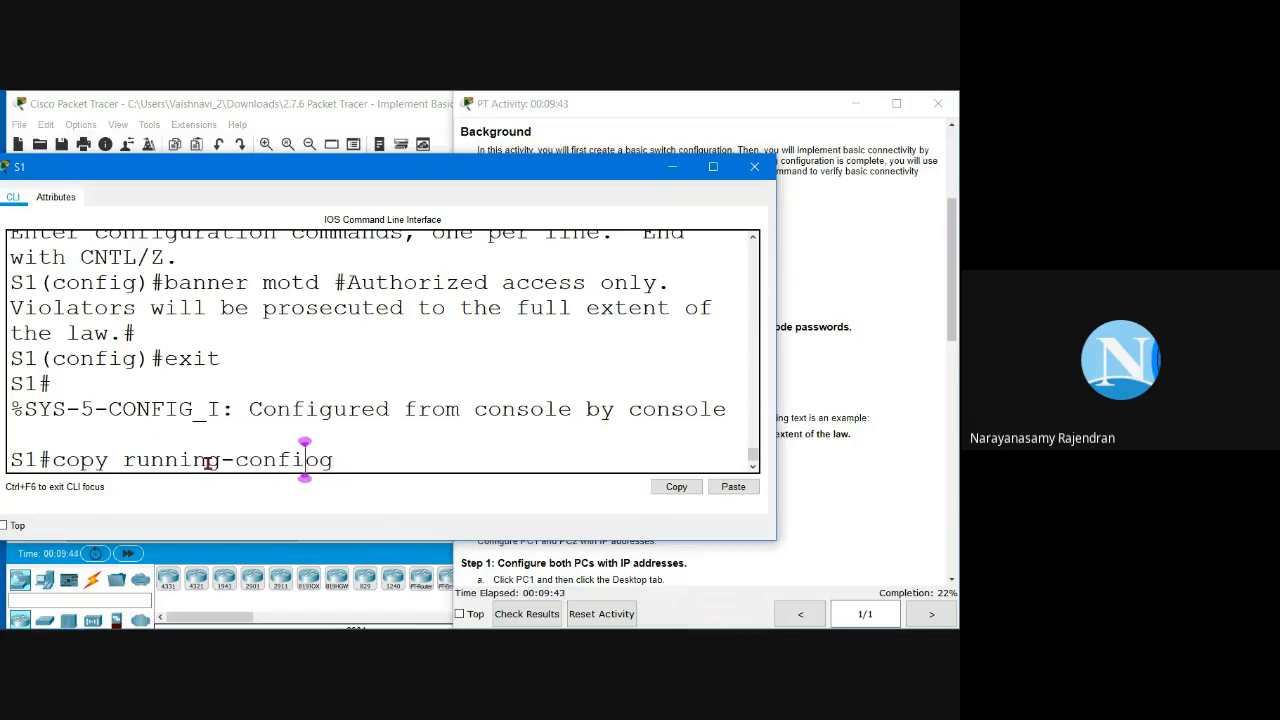
pyautogui.write('g star')
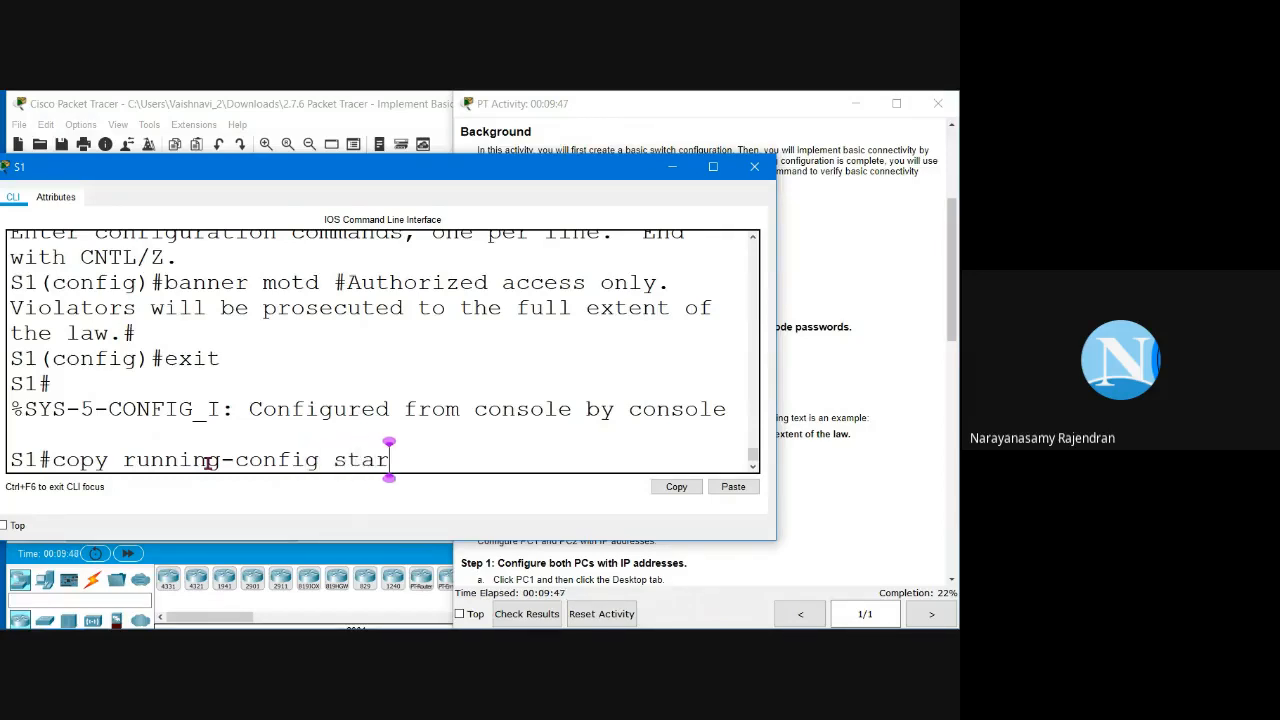
pyautogui.write('tup-config')
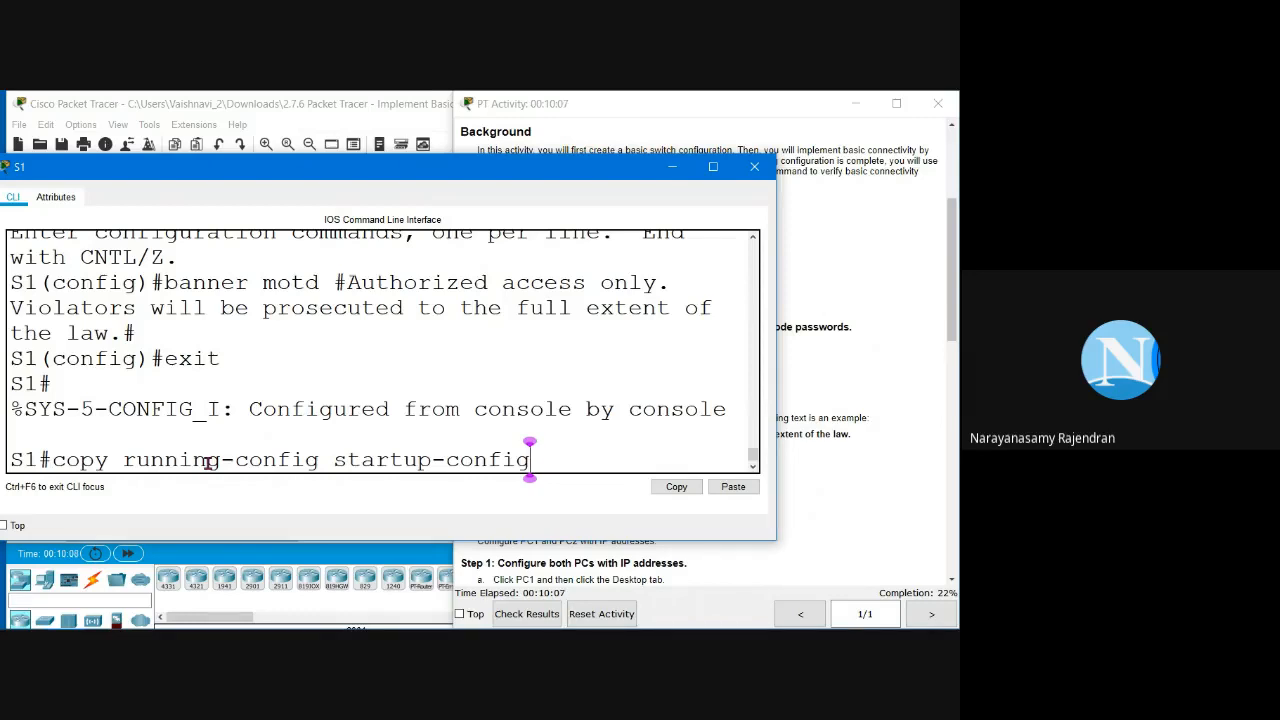
pyautogui.press('Return')
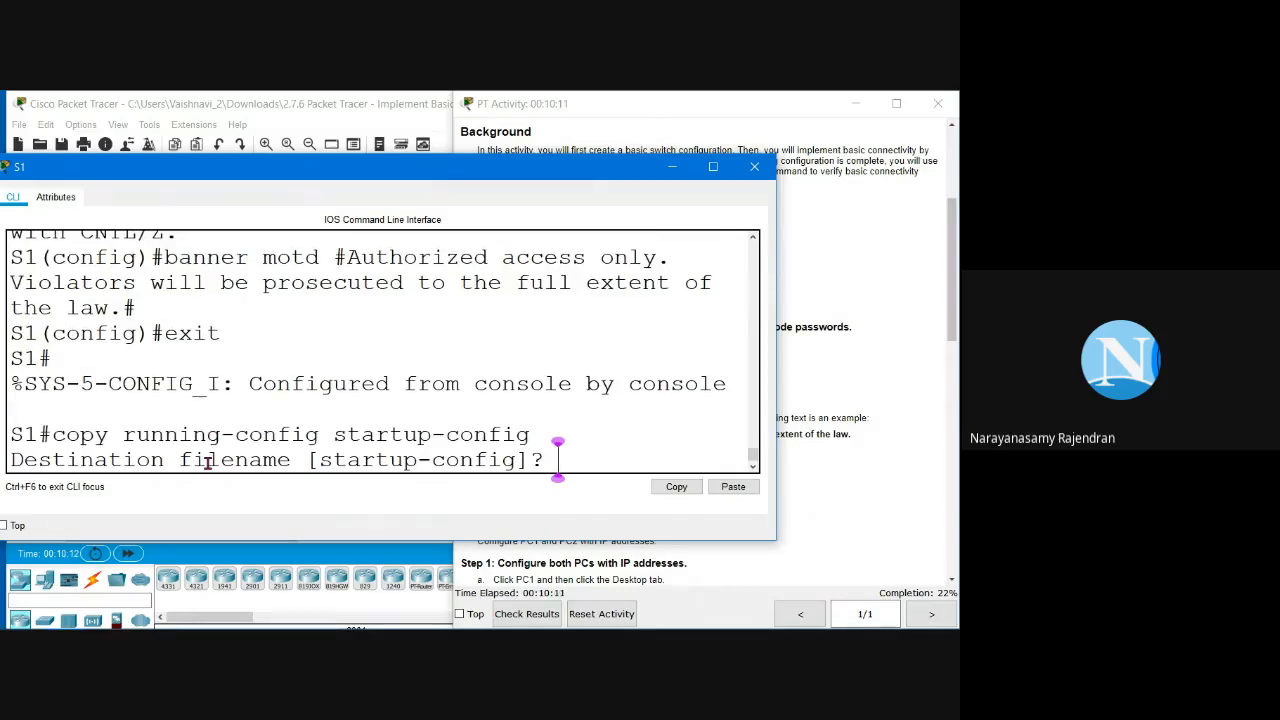
pyautogui.press('Return')
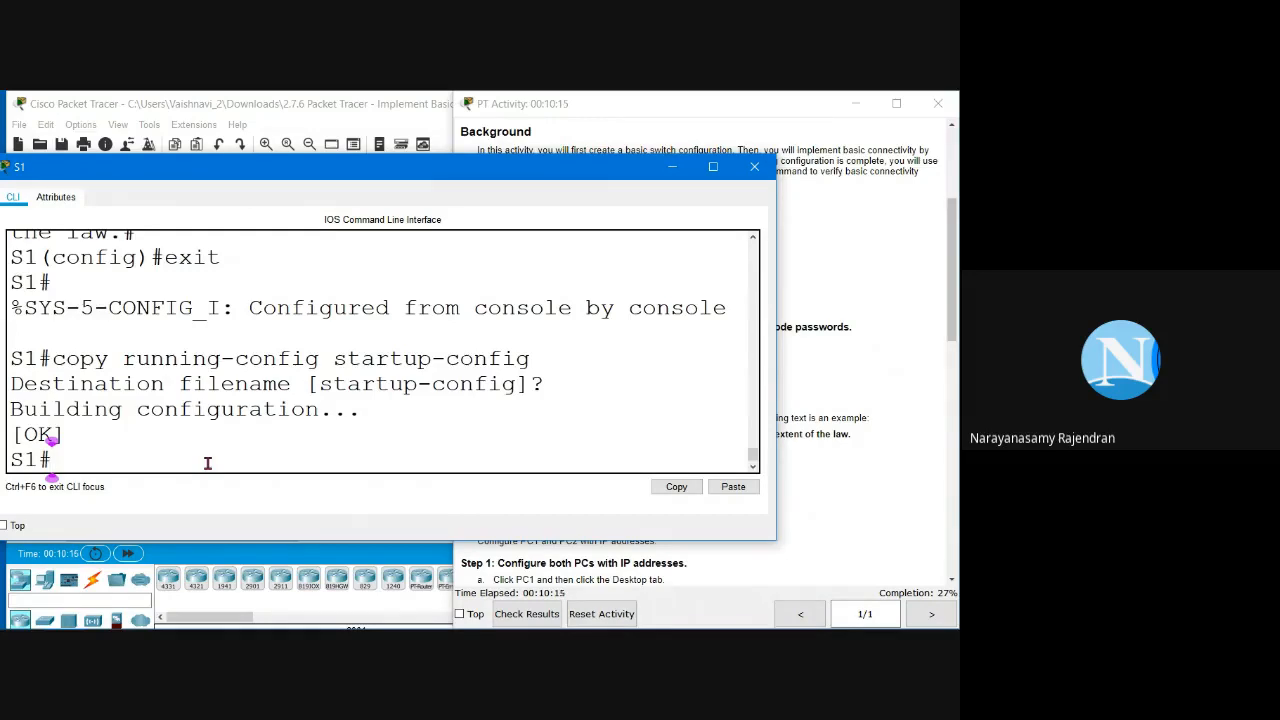
# Step: Save S1's configuration again with 'copy run start' and then 'write'
pyautogui.moveTo(531, 358); pyautogui.dragTo(52, 364)
pyautogui.click(45, 459)
pyautogui.write('copy r')
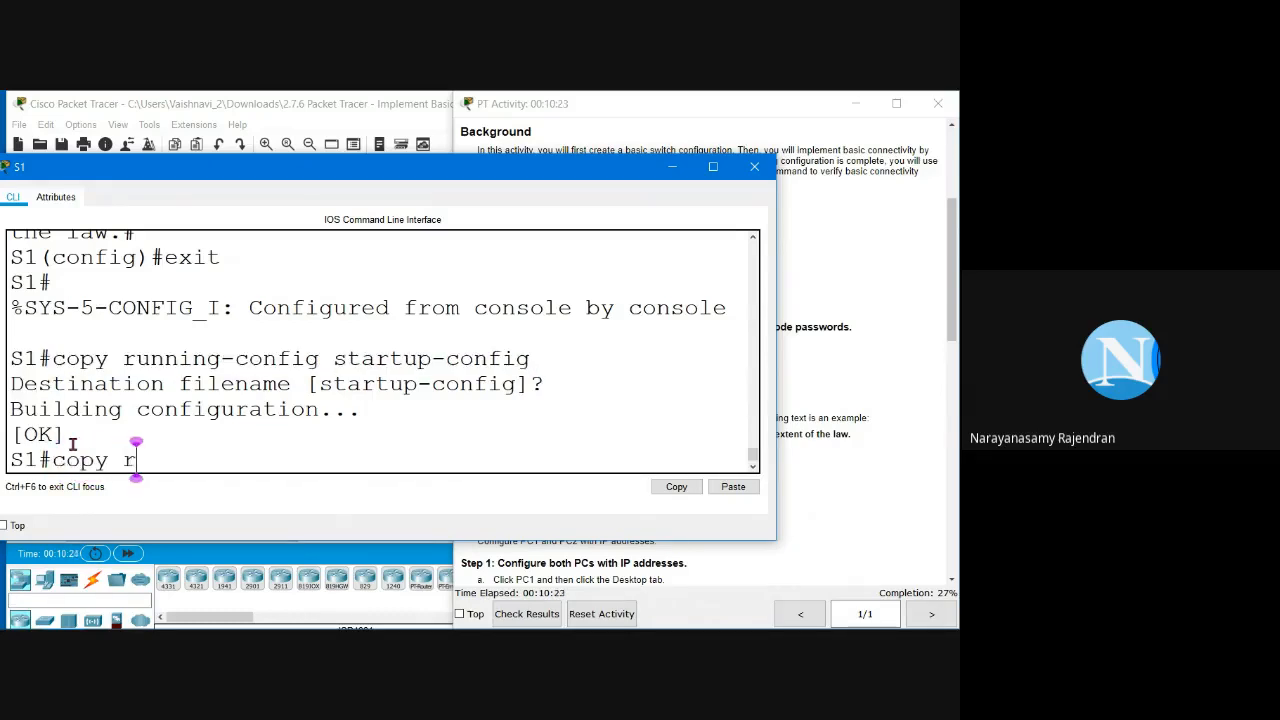
pyautogui.write('un start')
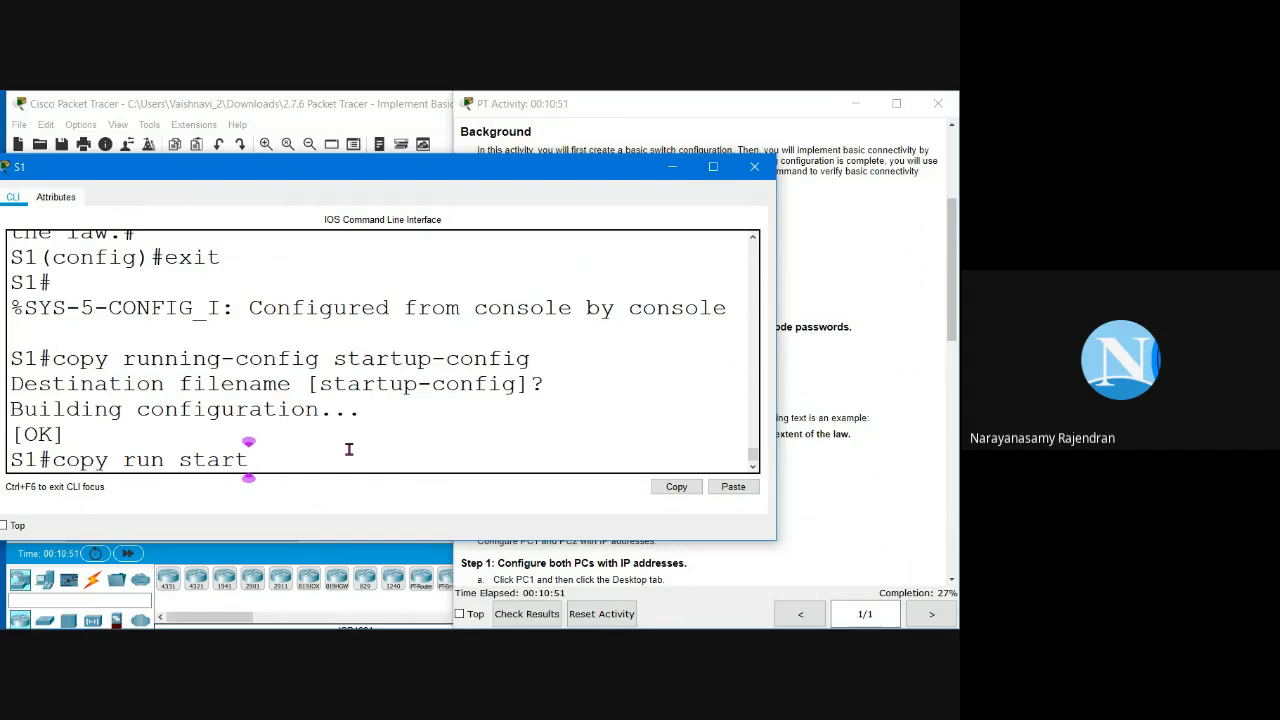
pyautogui.press('Return')
pyautogui.press('Return')
pyautogui.press('Return')
pyautogui.press('Return')
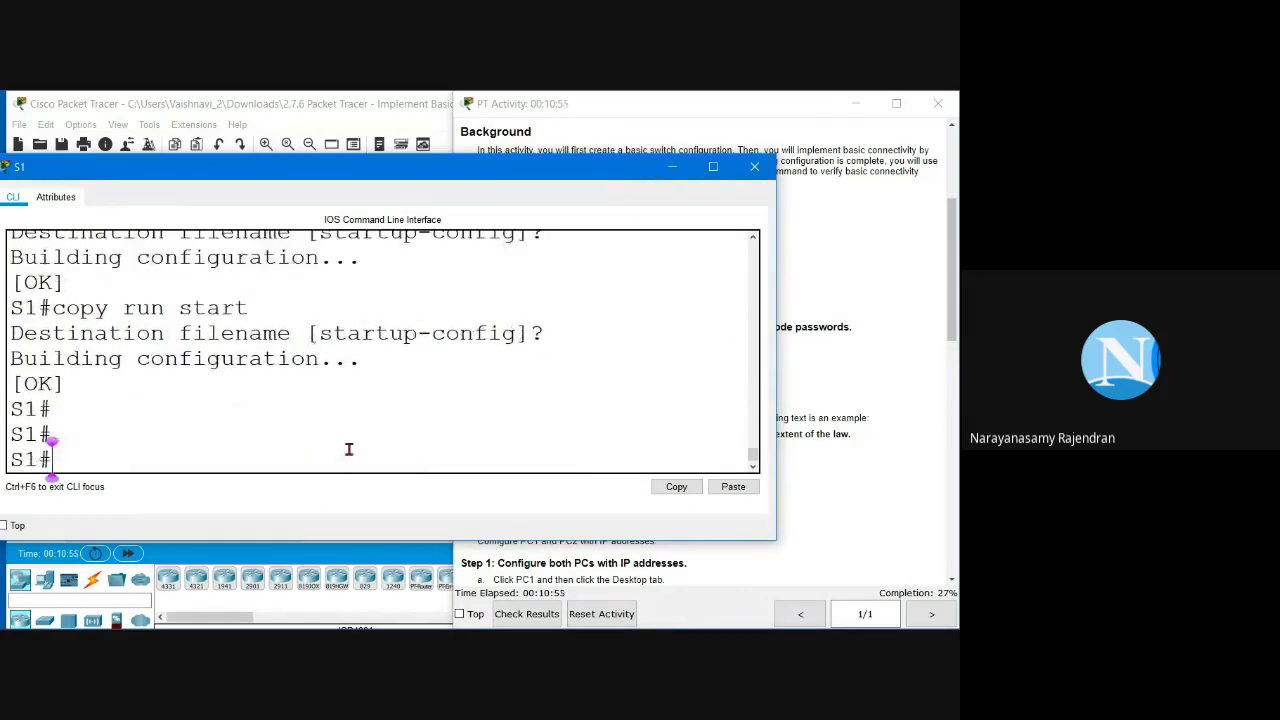
pyautogui.write('write')
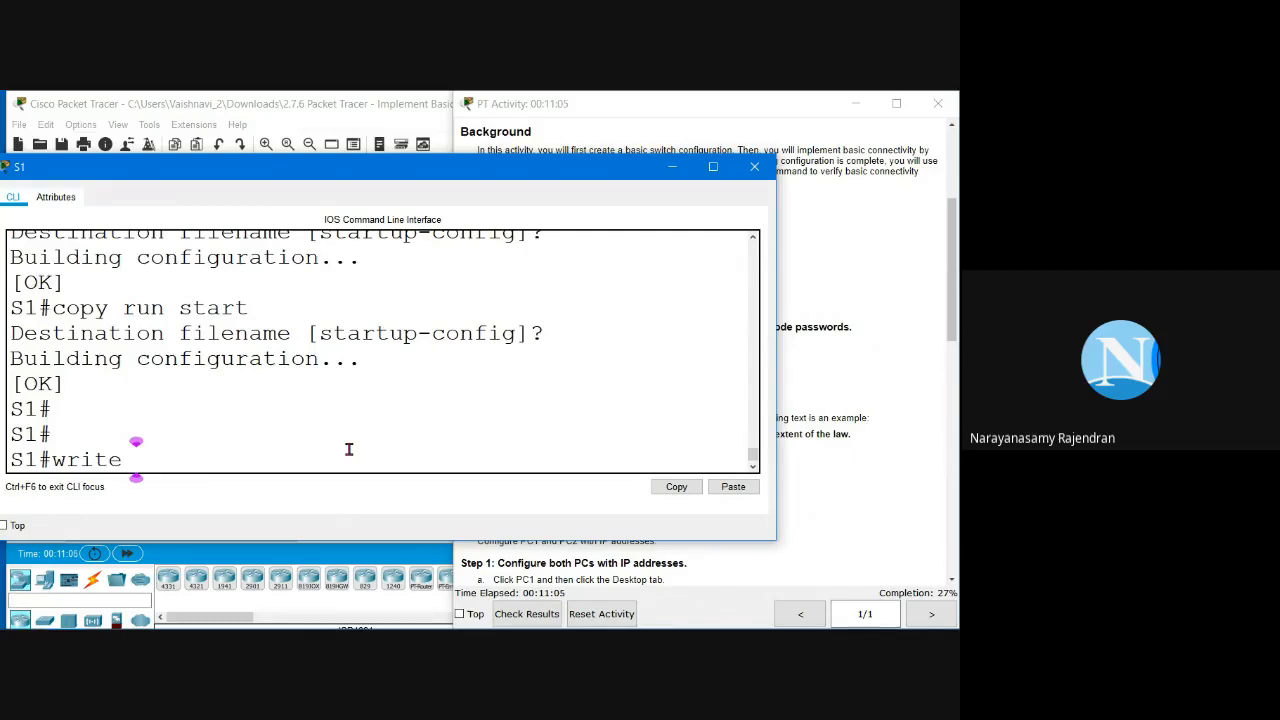
pyautogui.press('Return')
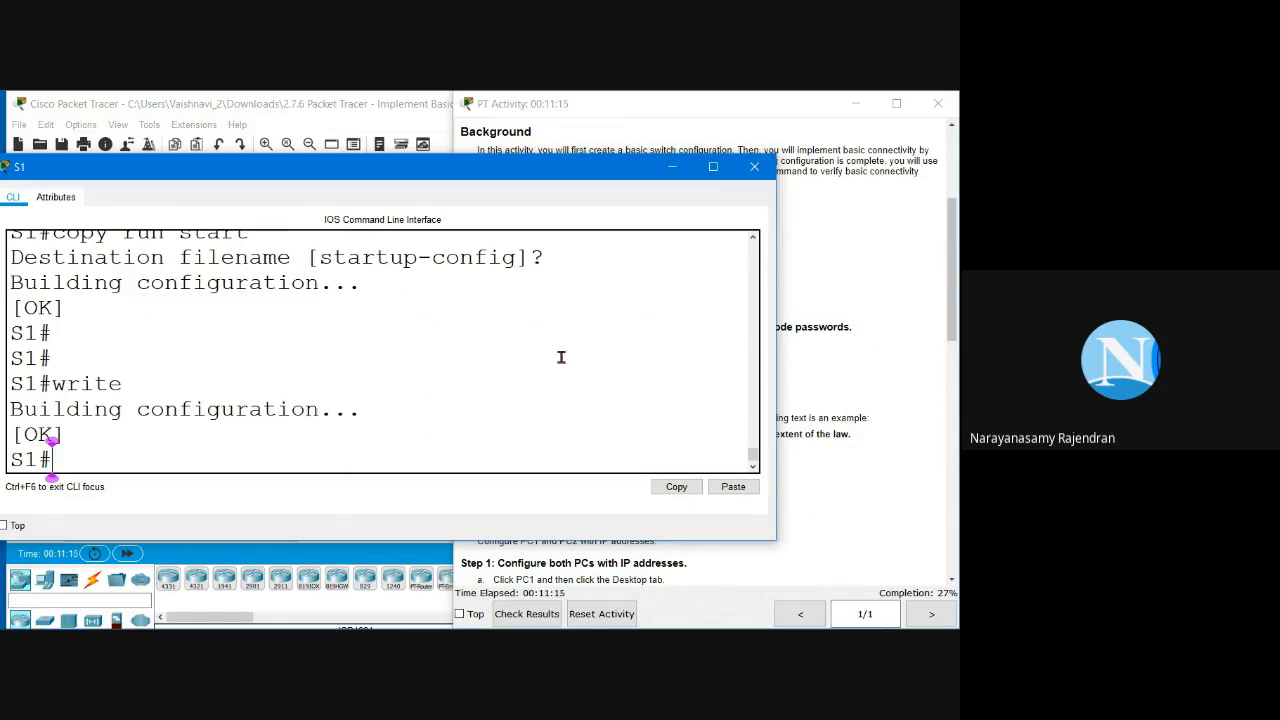
pyautogui.click(835, 332)
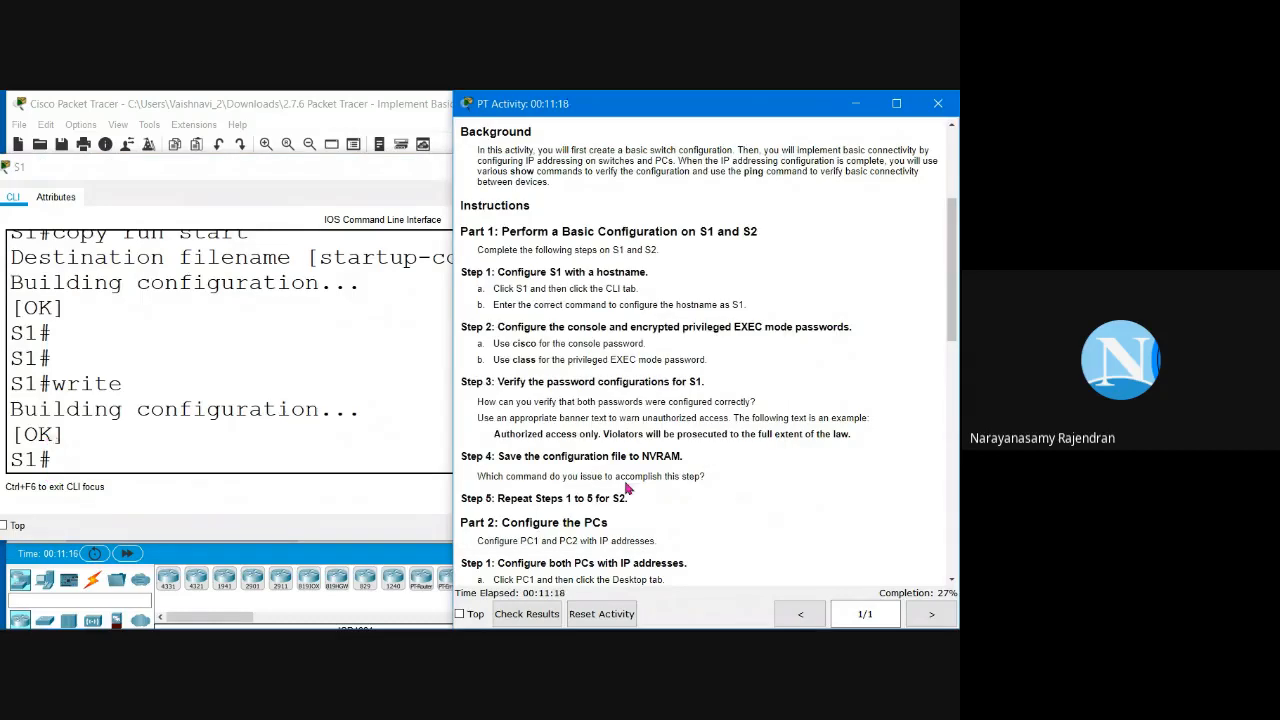
# Step: Close S1's console window and return to the topology workspace
pyautogui.scroll(-2, 628, 487)
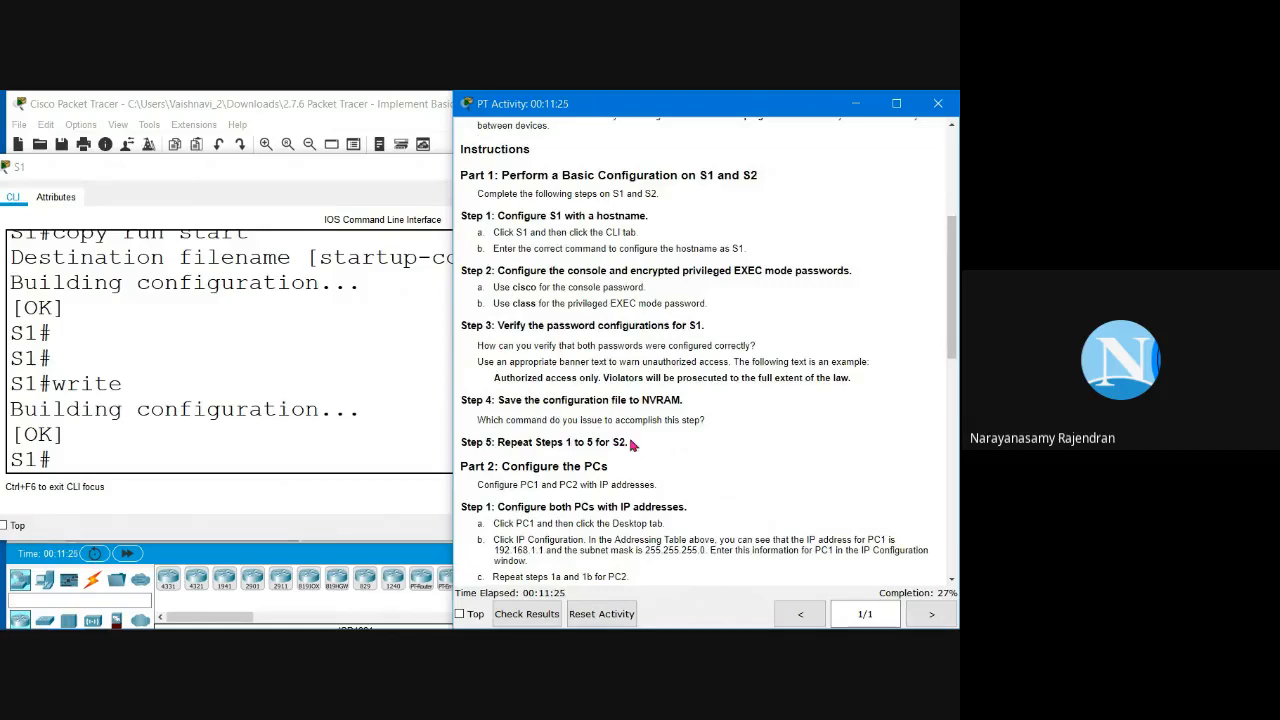
pyautogui.click(296, 350)
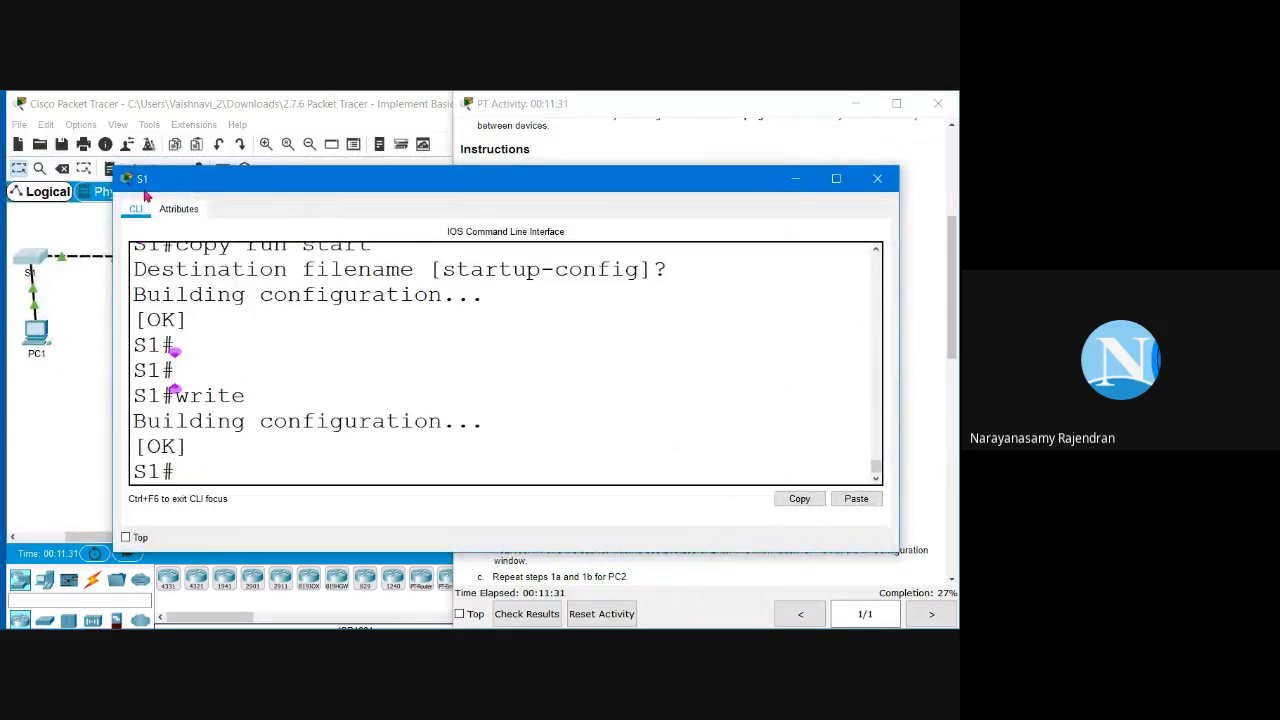
pyautogui.click(795, 178)
pyautogui.click(237, 308)
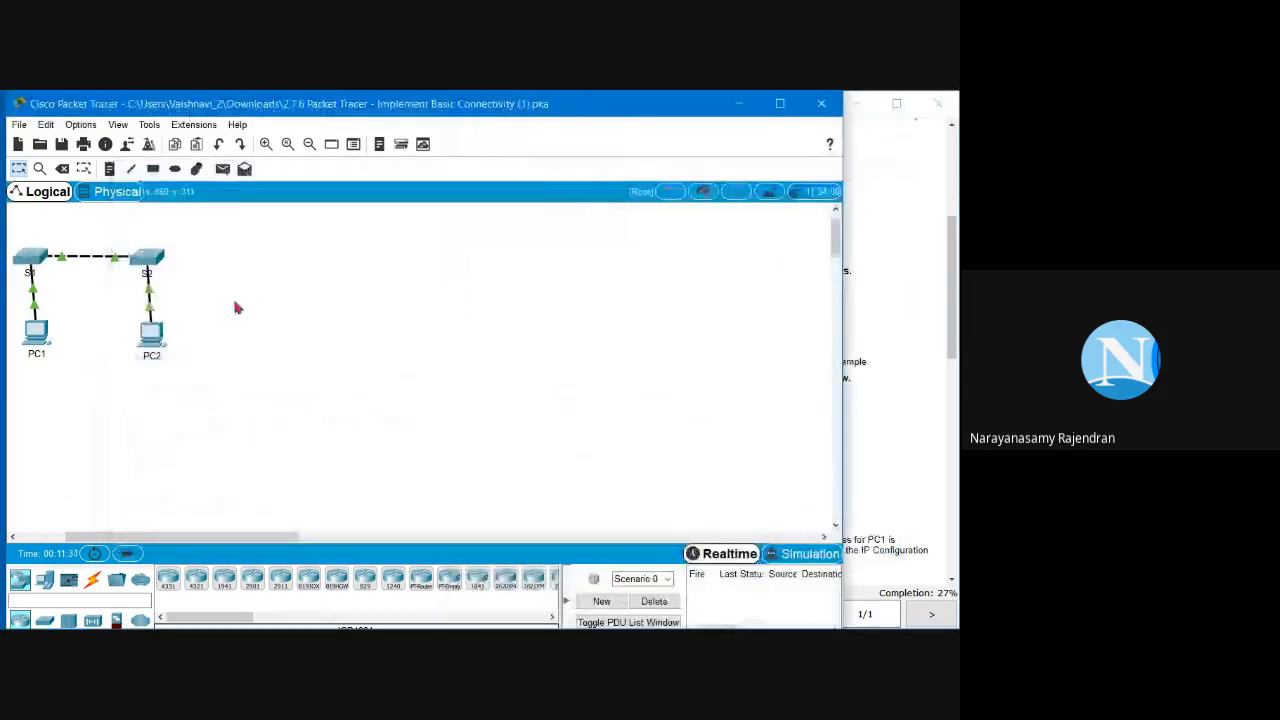
# Step: Open switch S2's command line and position its window beside the instructions
pyautogui.click(147, 258)
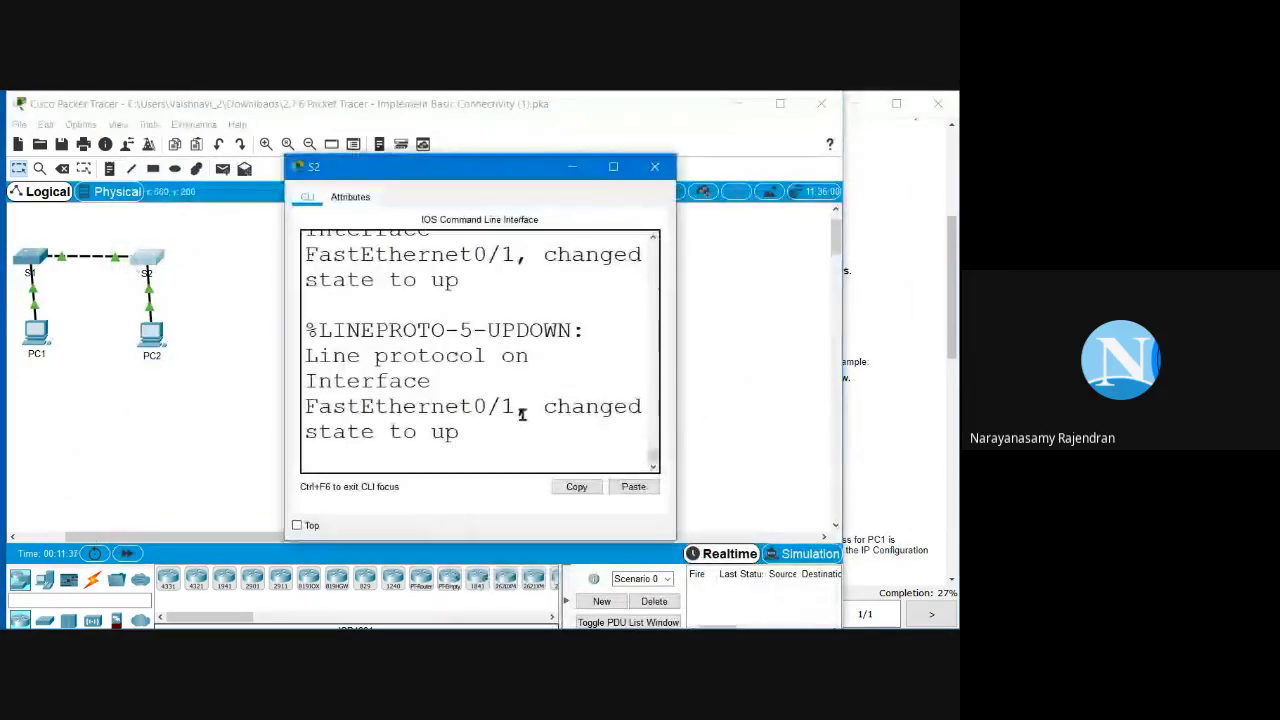
pyautogui.click(487, 306)
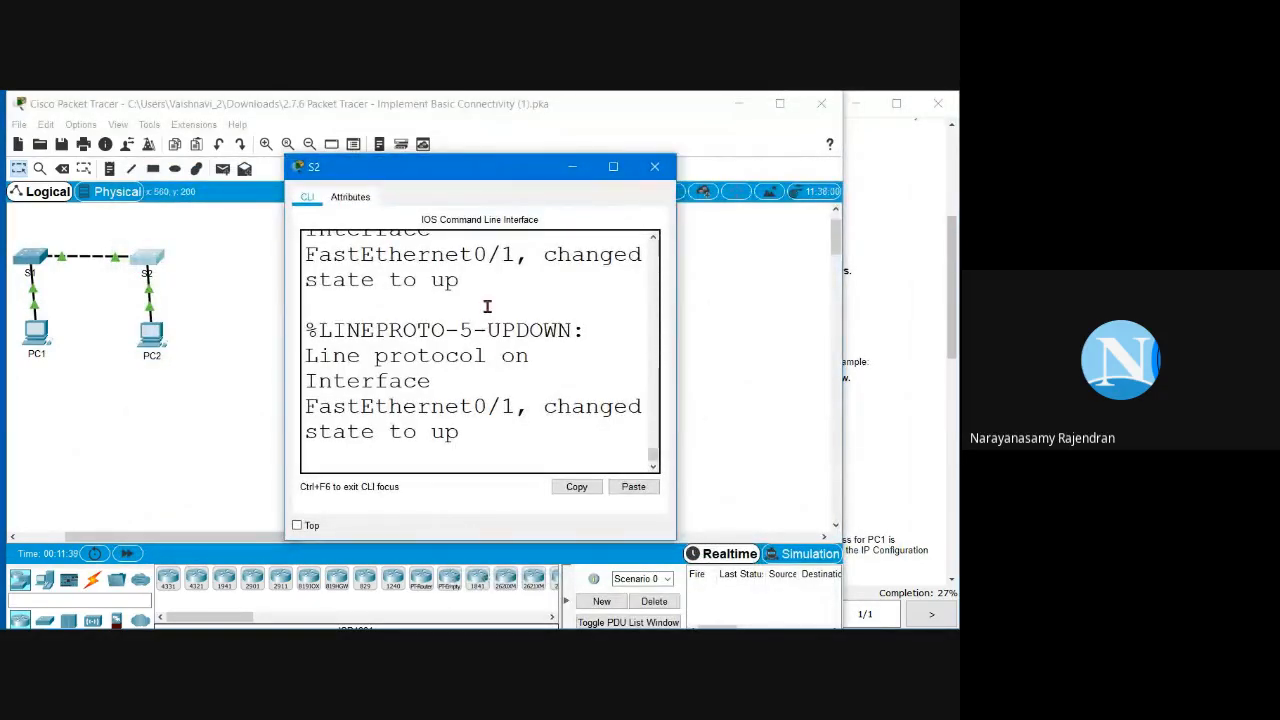
pyautogui.press('Return')
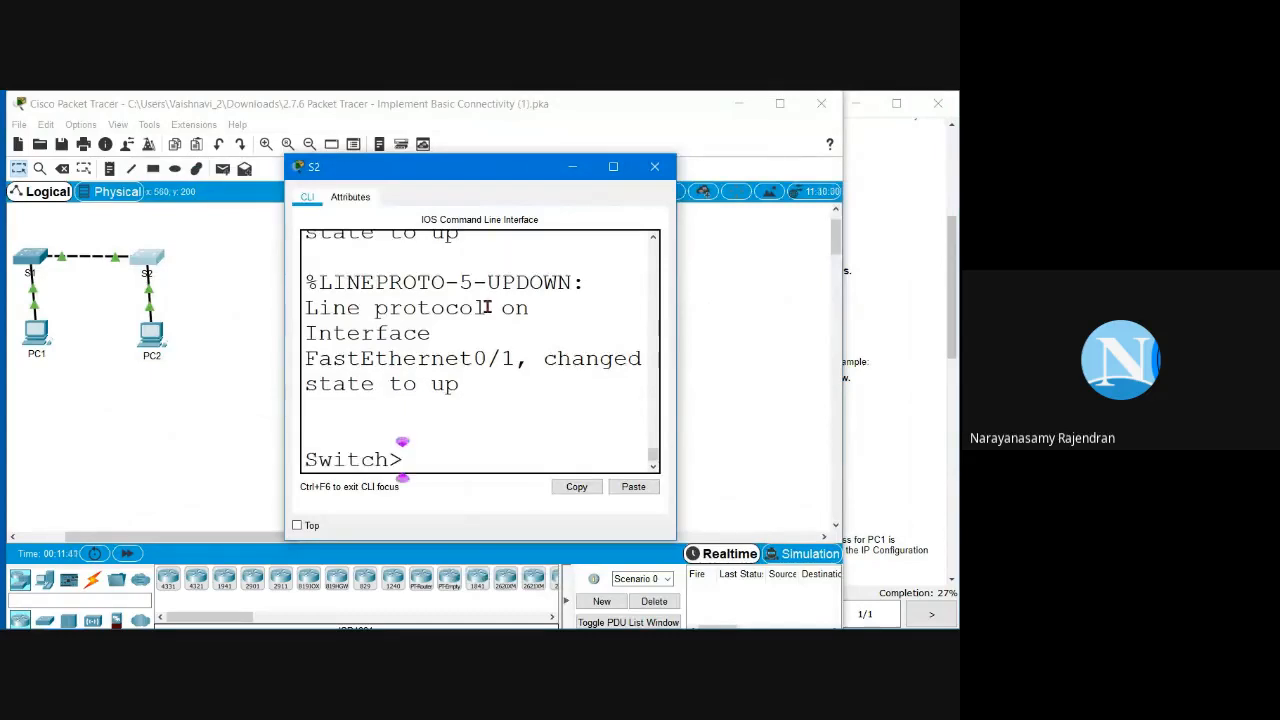
pyautogui.click(885, 483)
pyautogui.scroll(2, 885, 465)
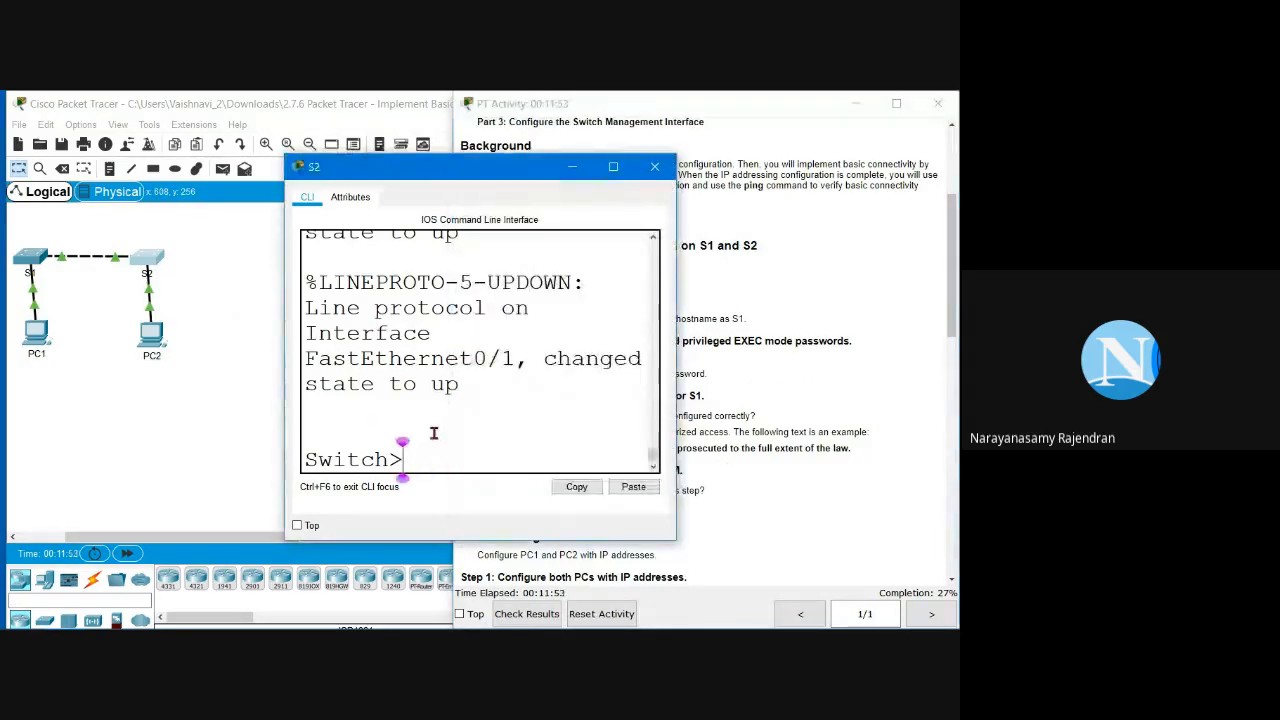
pyautogui.doubleClick(389, 456)
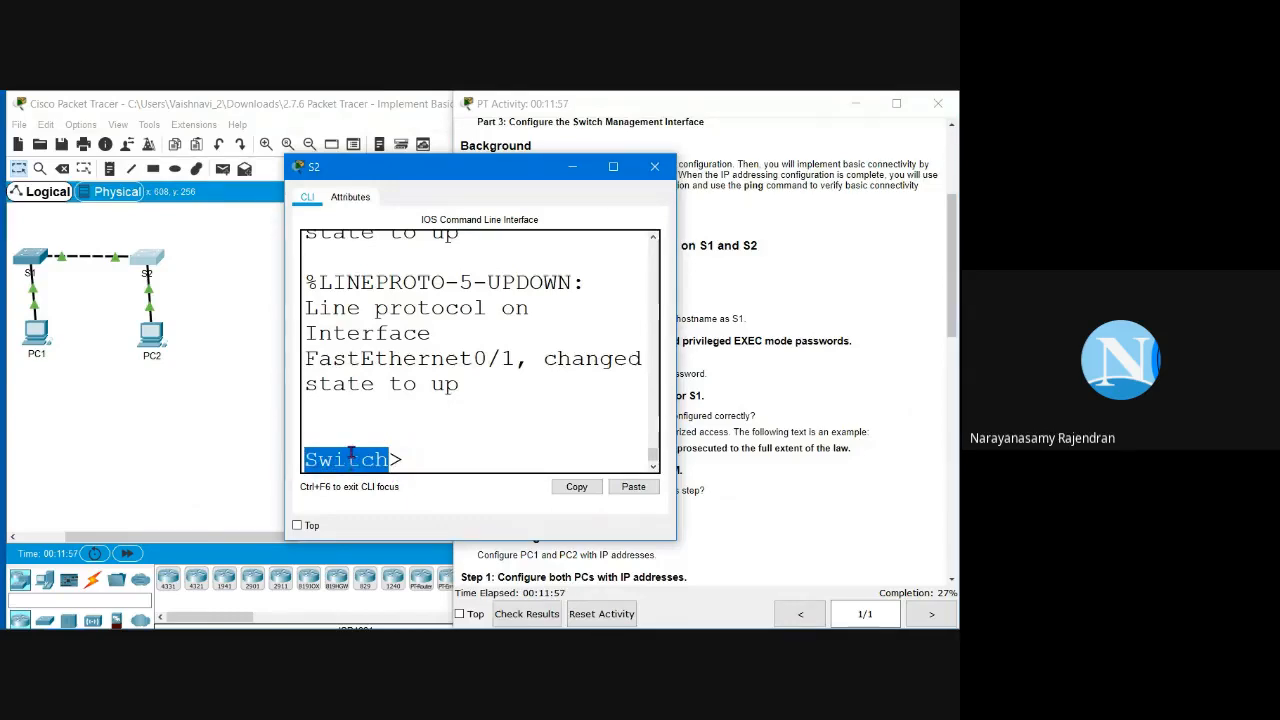
pyautogui.click(482, 470)
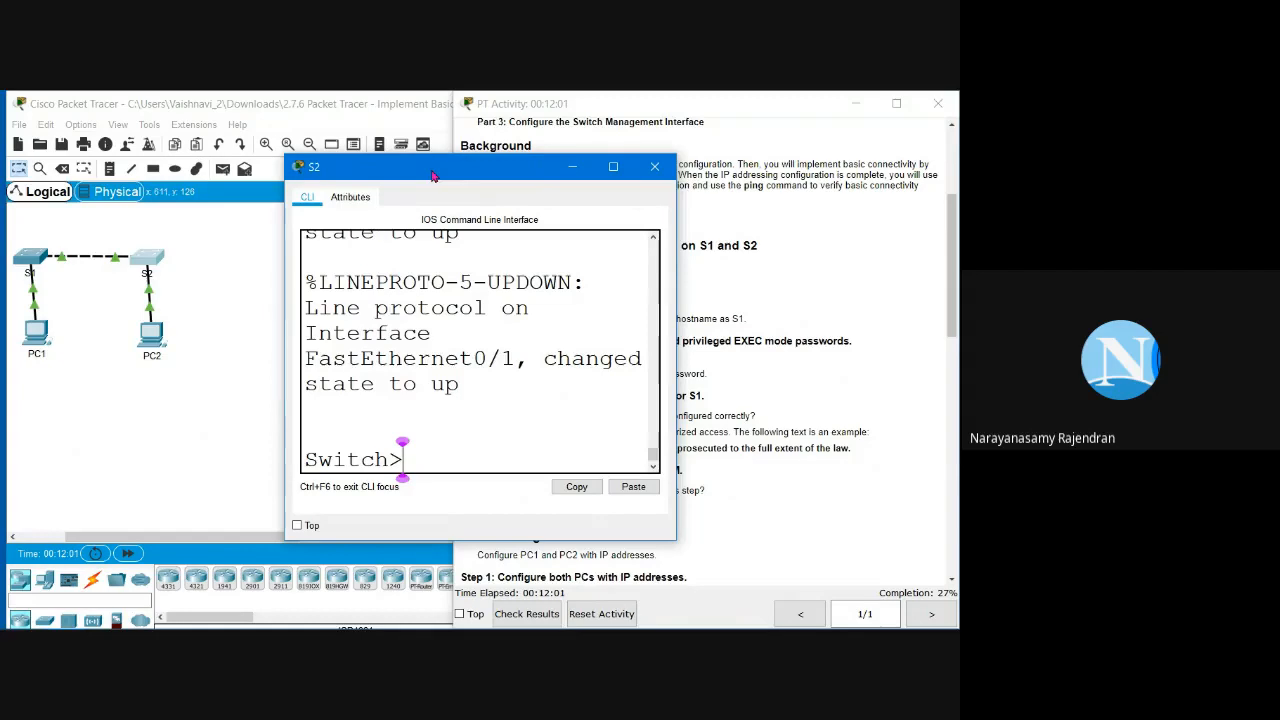
pyautogui.moveTo(433, 175); pyautogui.dragTo(288, 160)
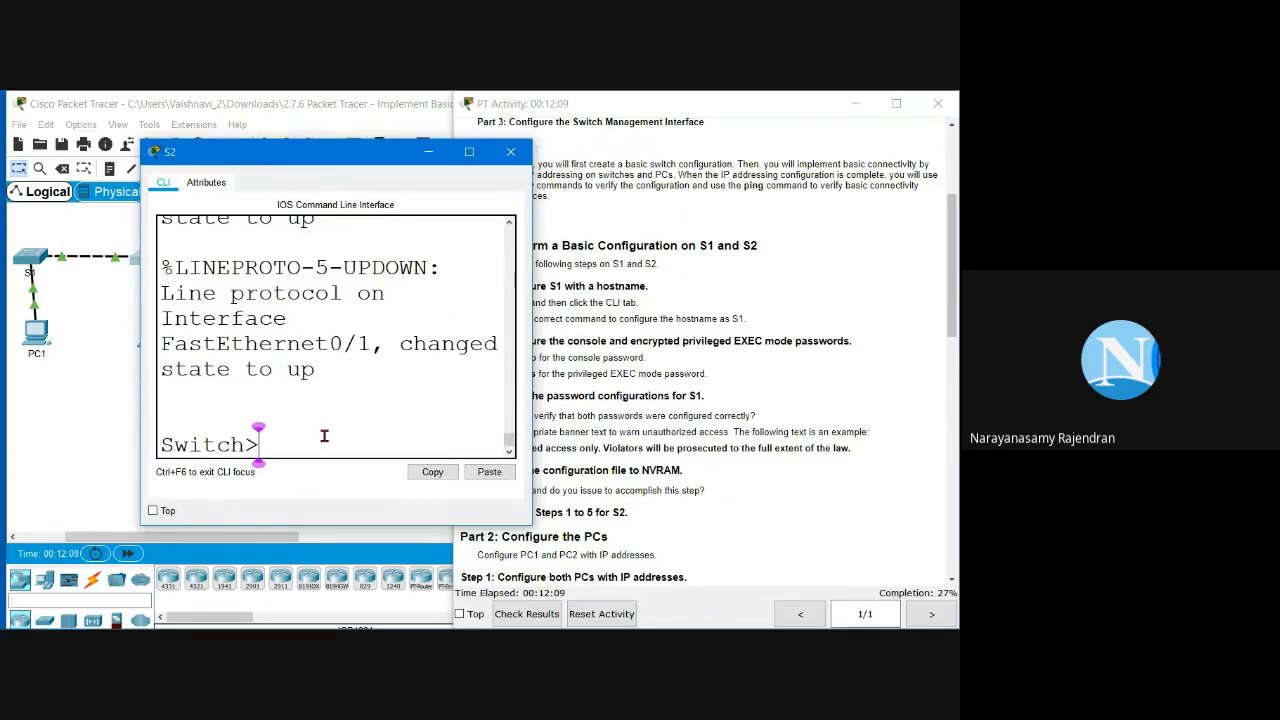
# Step: Enter privileged EXEC and global configuration mode on the switch with 'en' and 'conf t'
pyautogui.write('en')
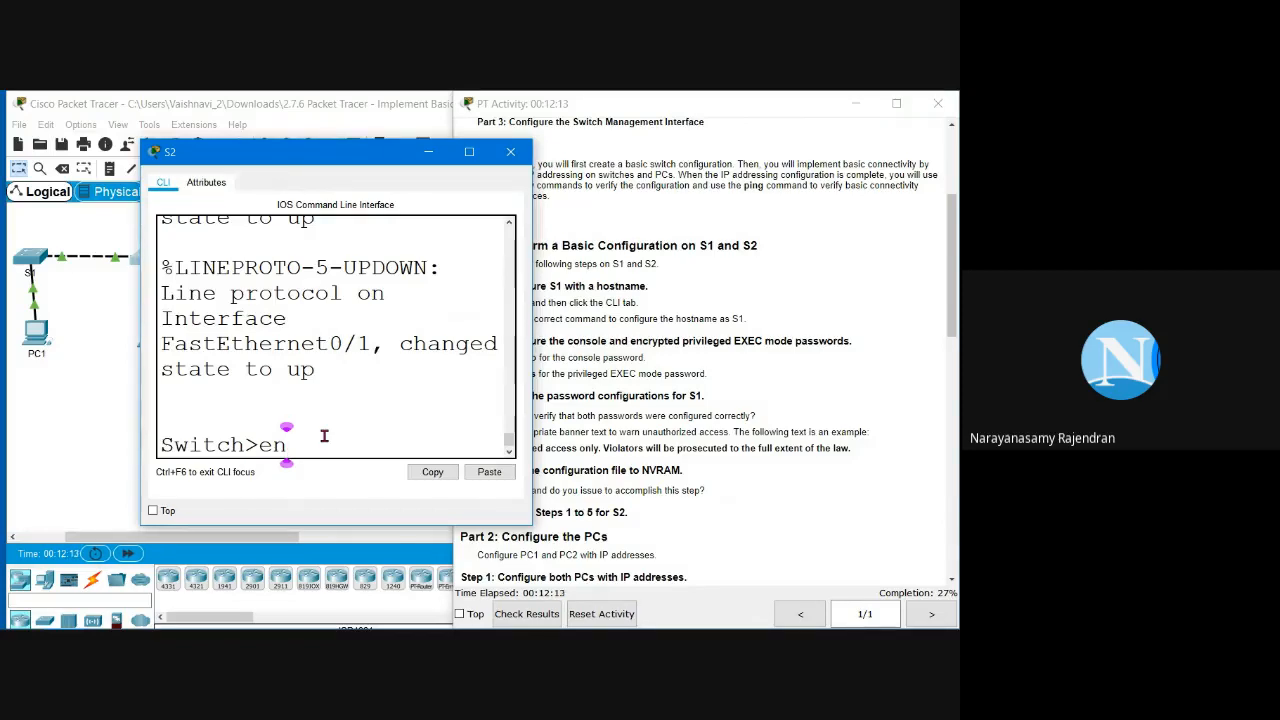
pyautogui.press('Return')
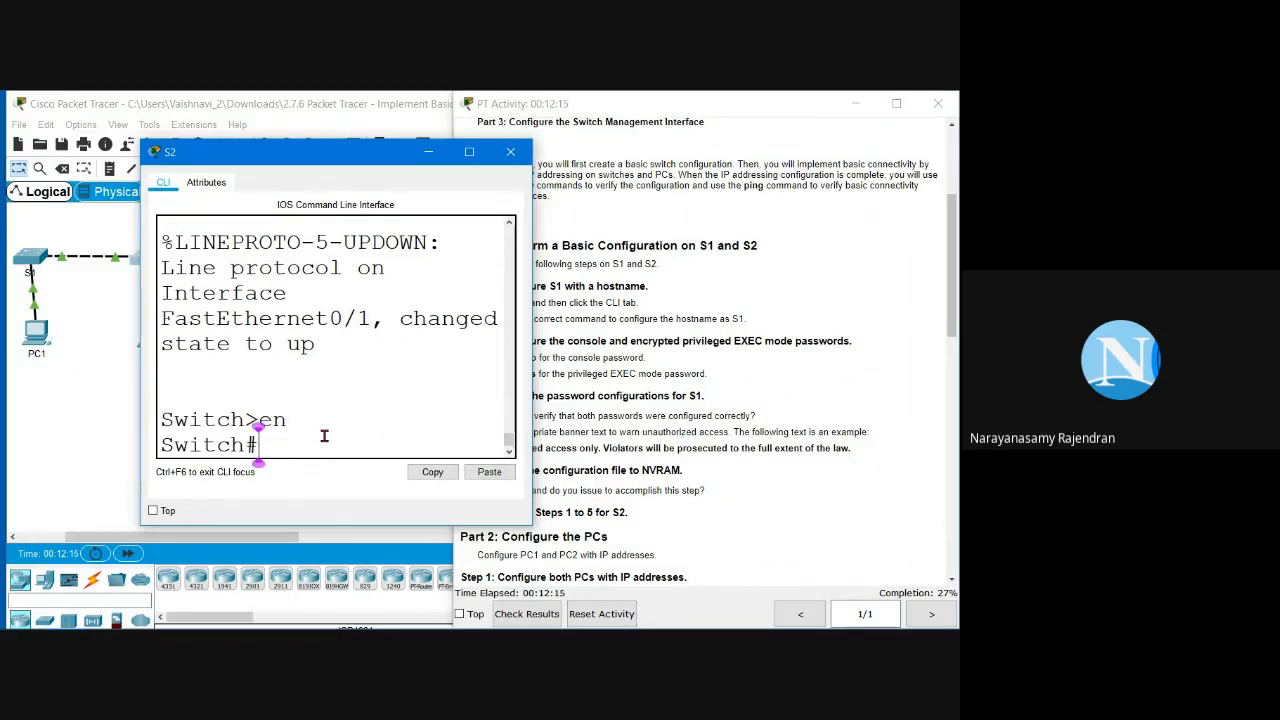
pyautogui.write('conf')
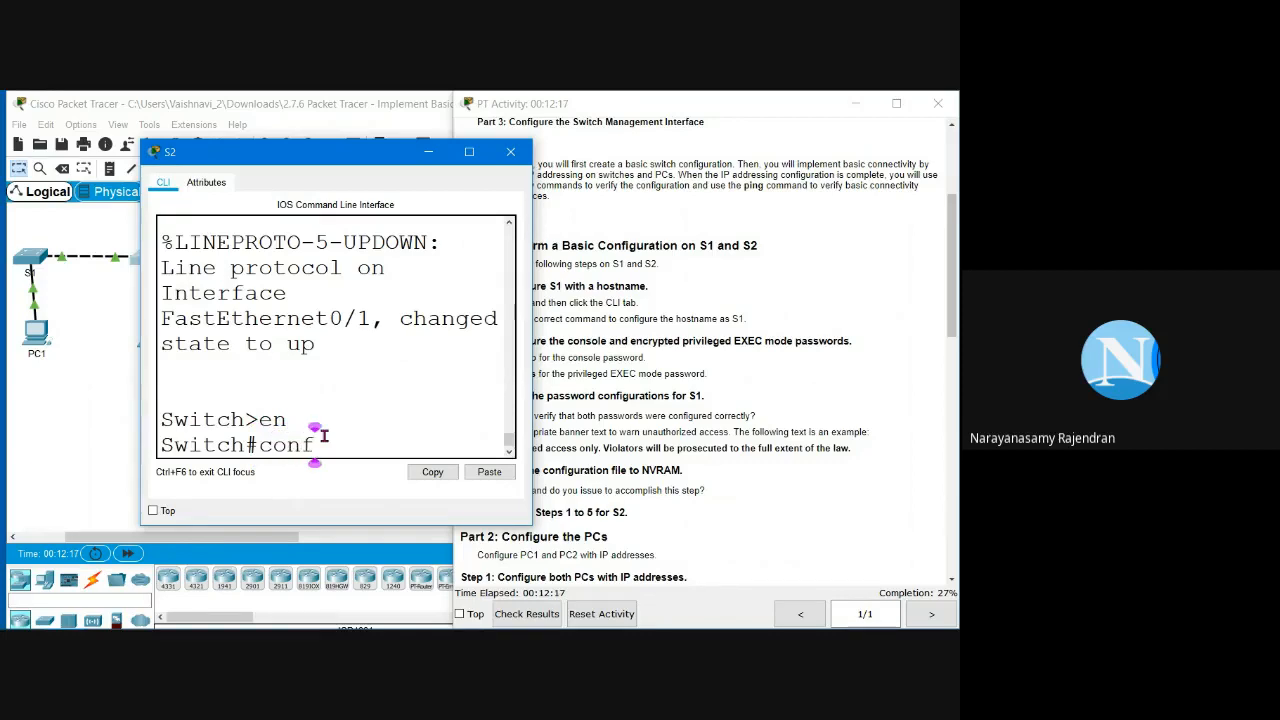
pyautogui.write(' t')
pyautogui.press('Return')
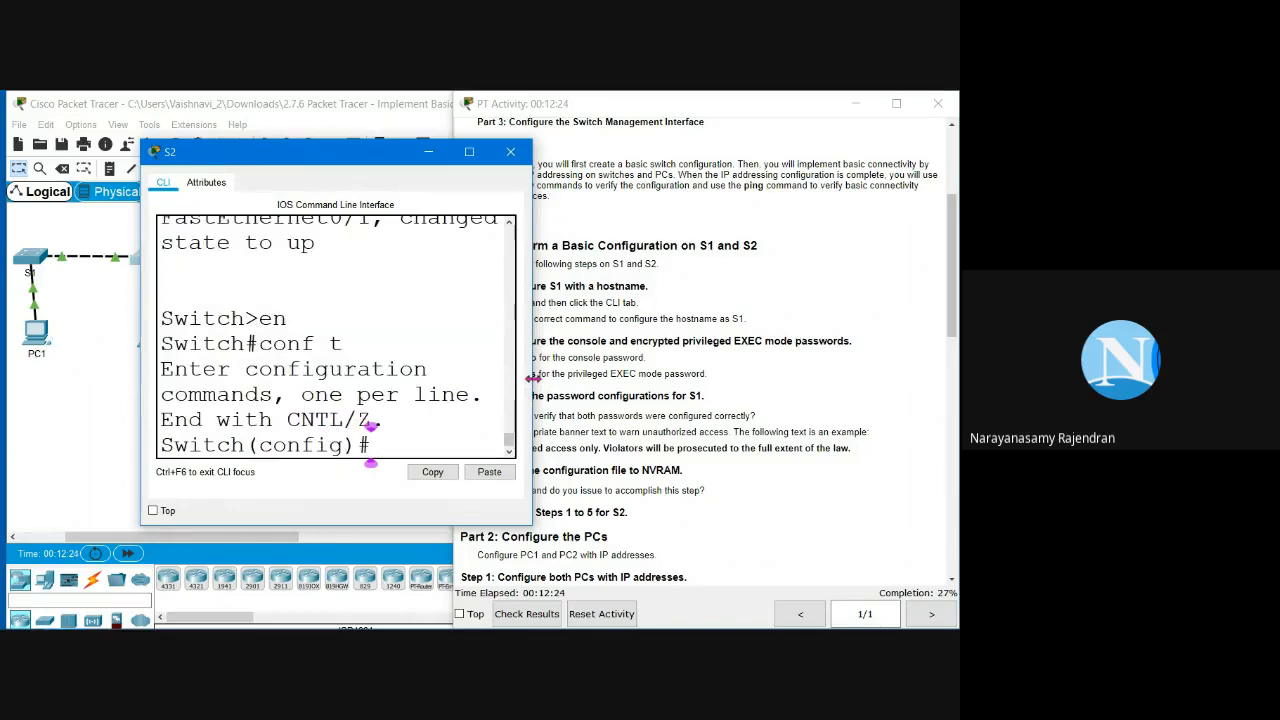
# Step: Widen the CLI window and run 'hostname S2' to rename the switch
pyautogui.moveTo(533, 378); pyautogui.dragTo(836, 396)
pyautogui.write('hos')
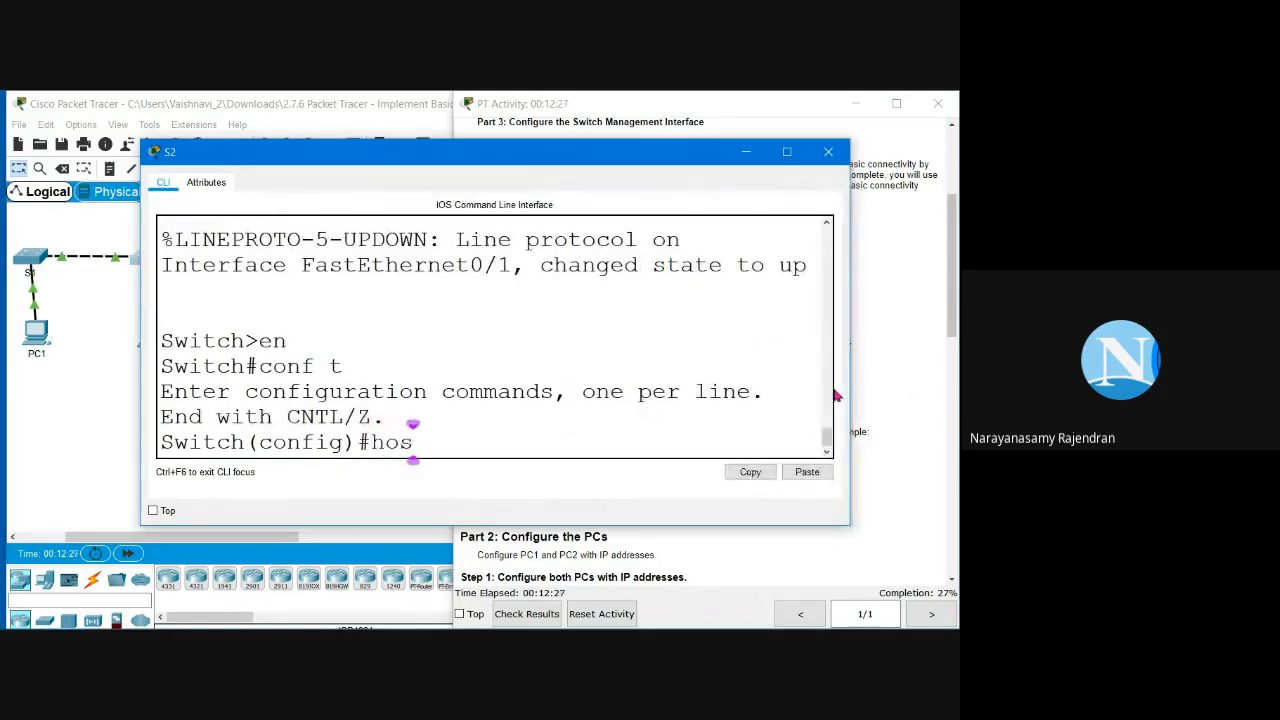
pyautogui.write('tne')
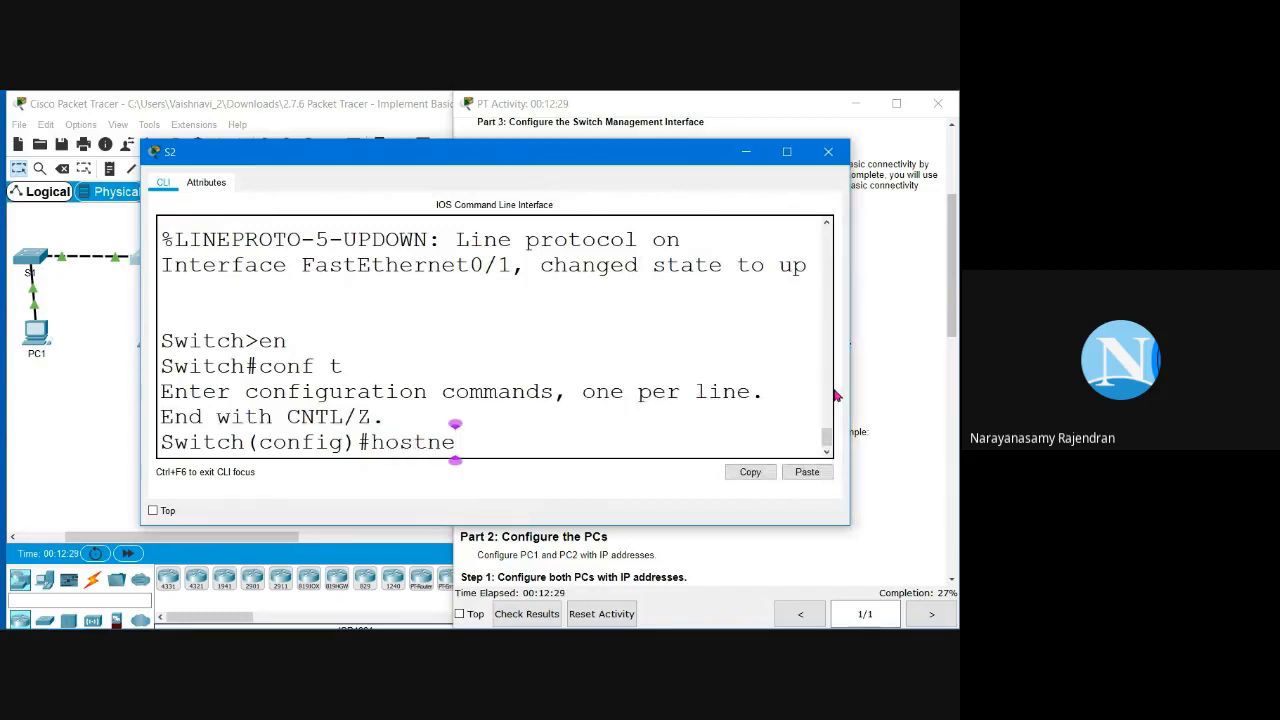
pyautogui.press('Left')
pyautogui.write('am')
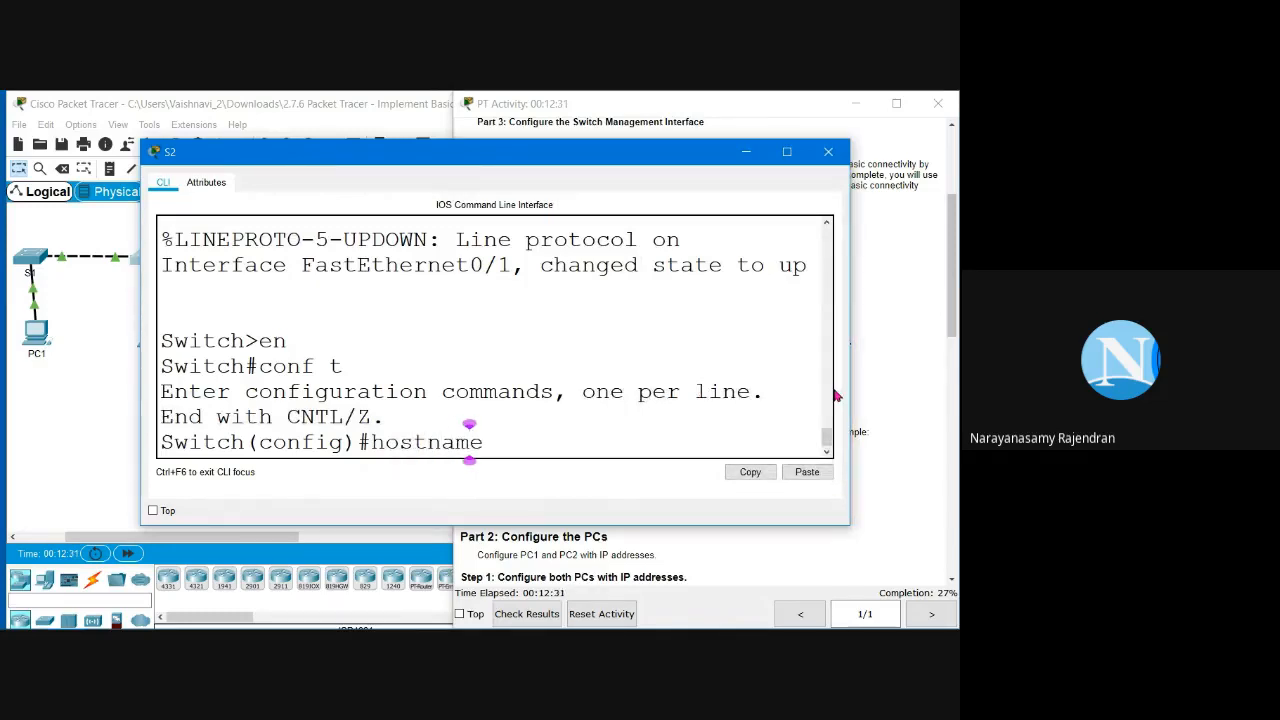
pyautogui.press('Right')
pyautogui.write('S1')
pyautogui.press('BackSpace')
pyautogui.write('2')
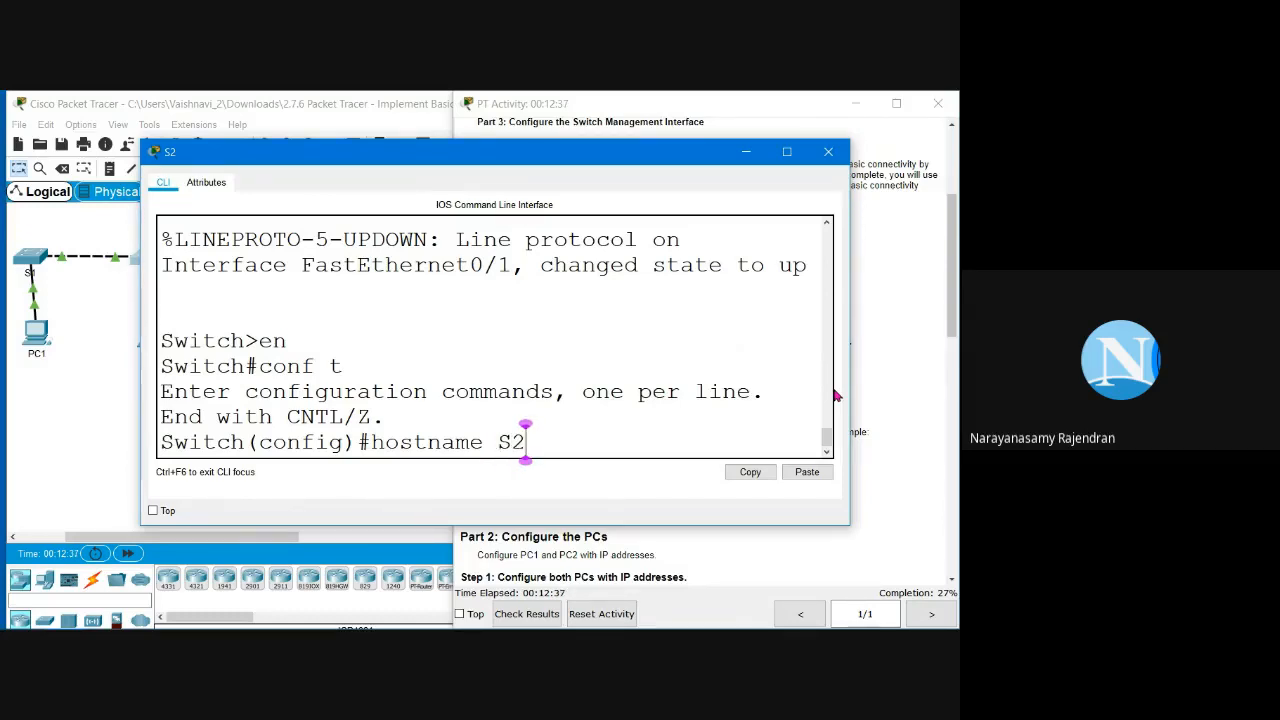
pyautogui.press('Return')
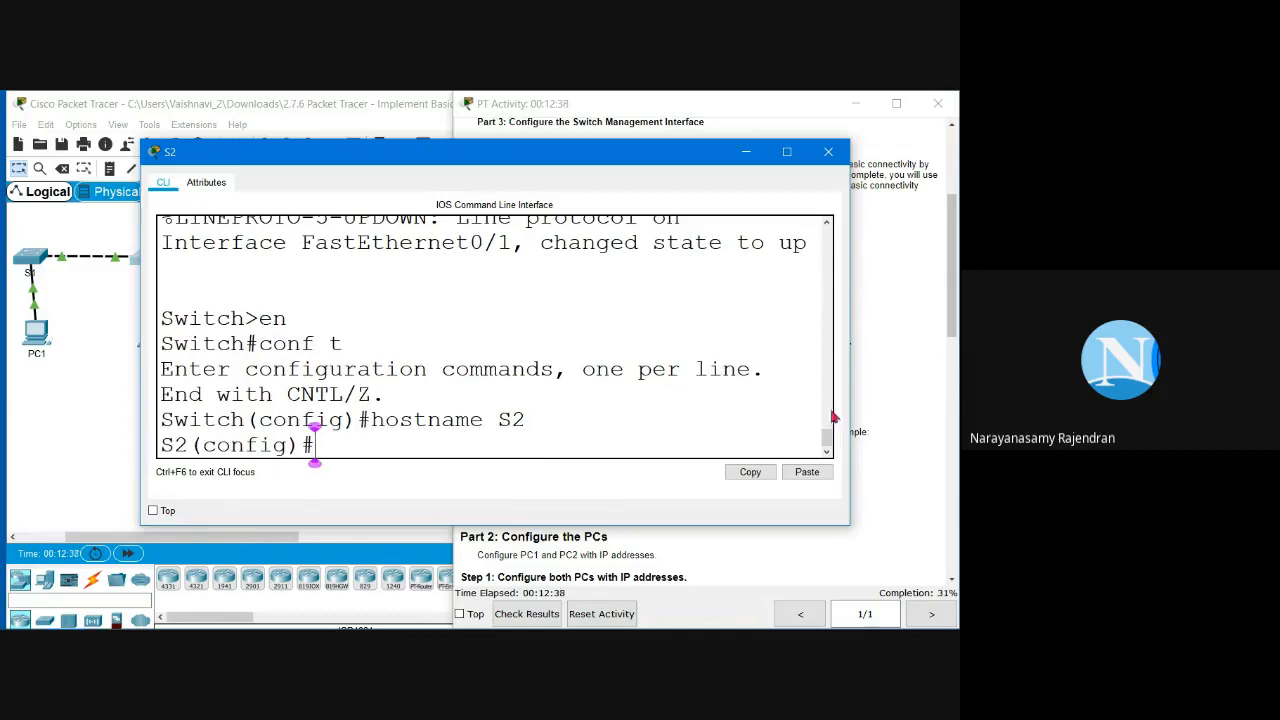
pyautogui.doubleClick(166, 445)
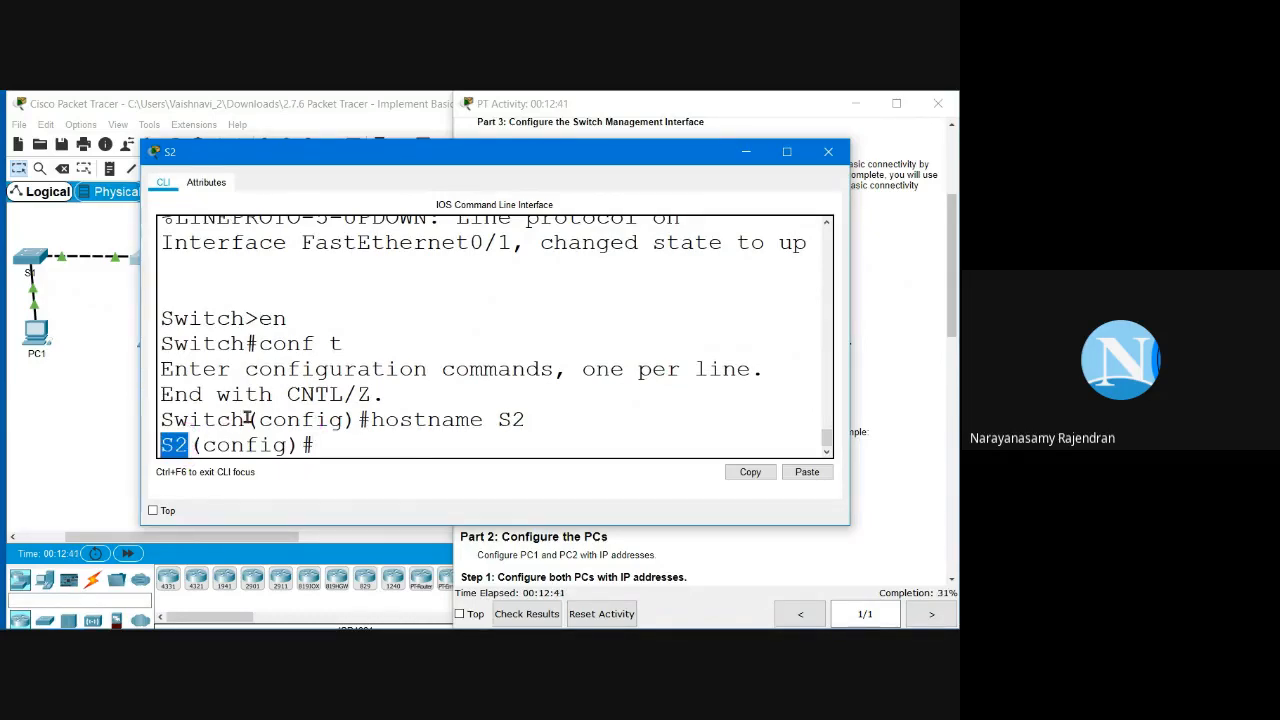
pyautogui.click(412, 452)
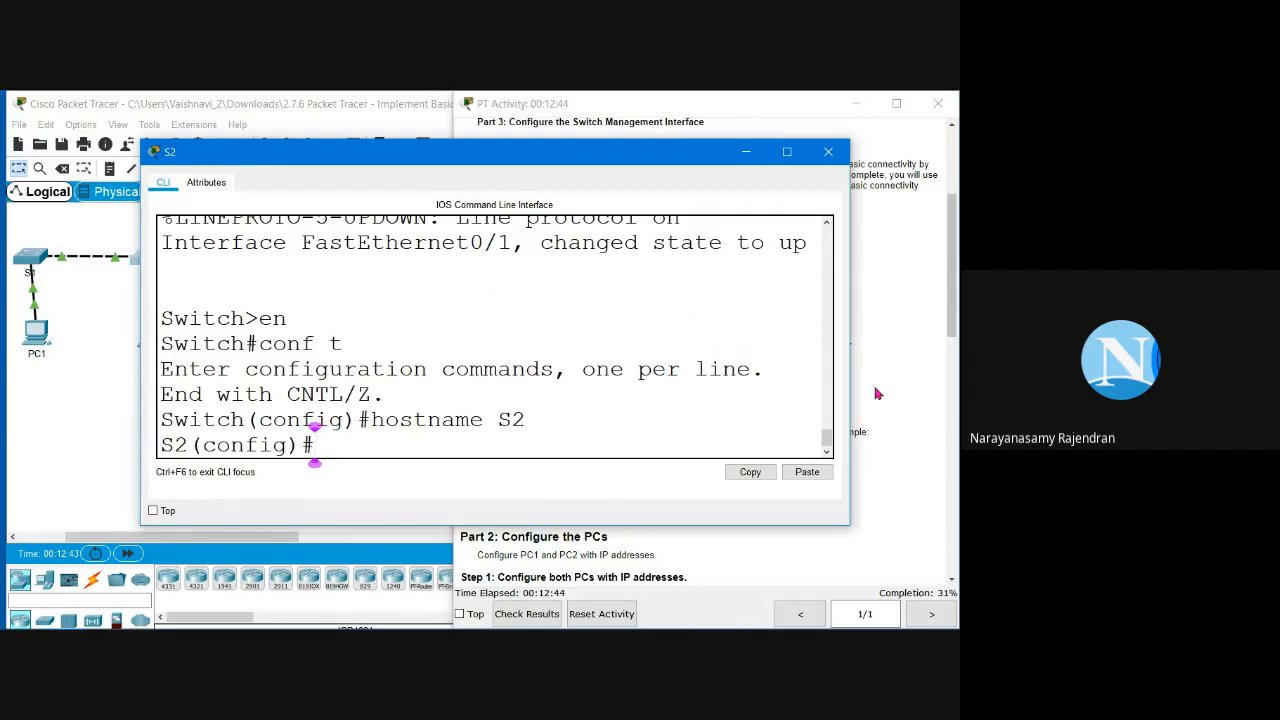
pyautogui.click(876, 394)
# Step: Under 'line console 0', set the console password copied from the instructions
pyautogui.moveTo(512, 358); pyautogui.dragTo(537, 358)
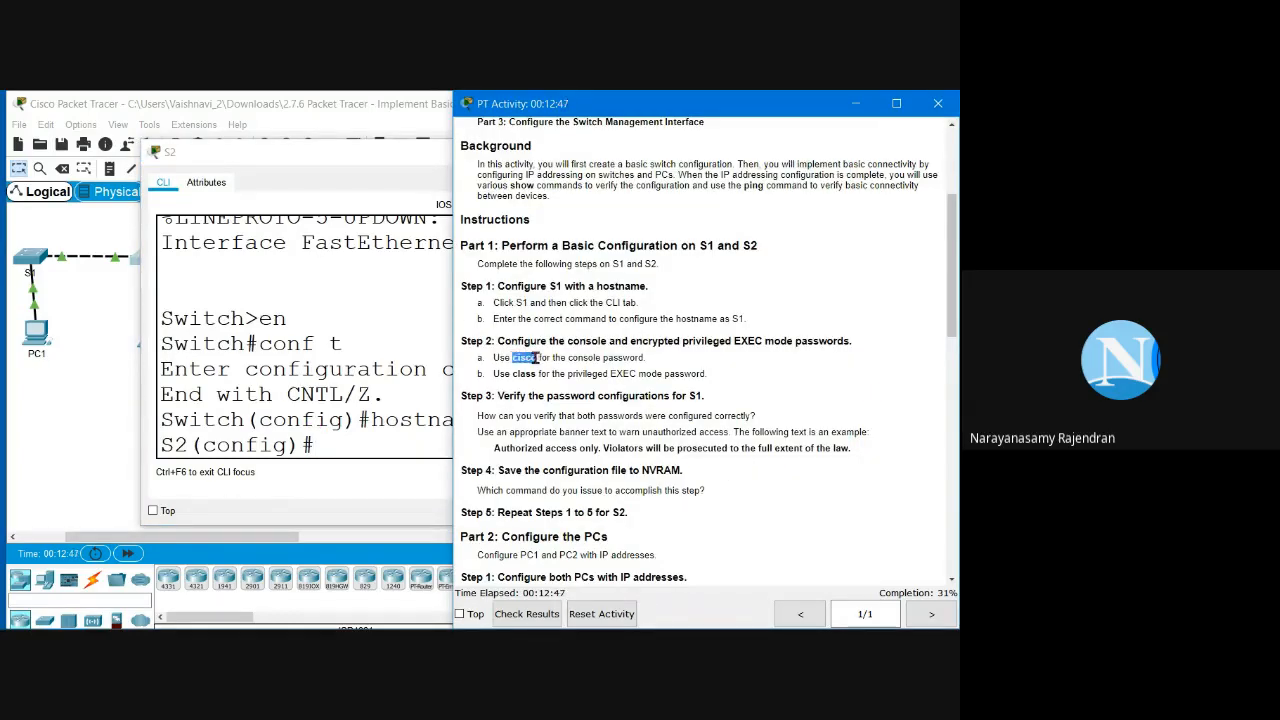
pyautogui.click(375, 451)
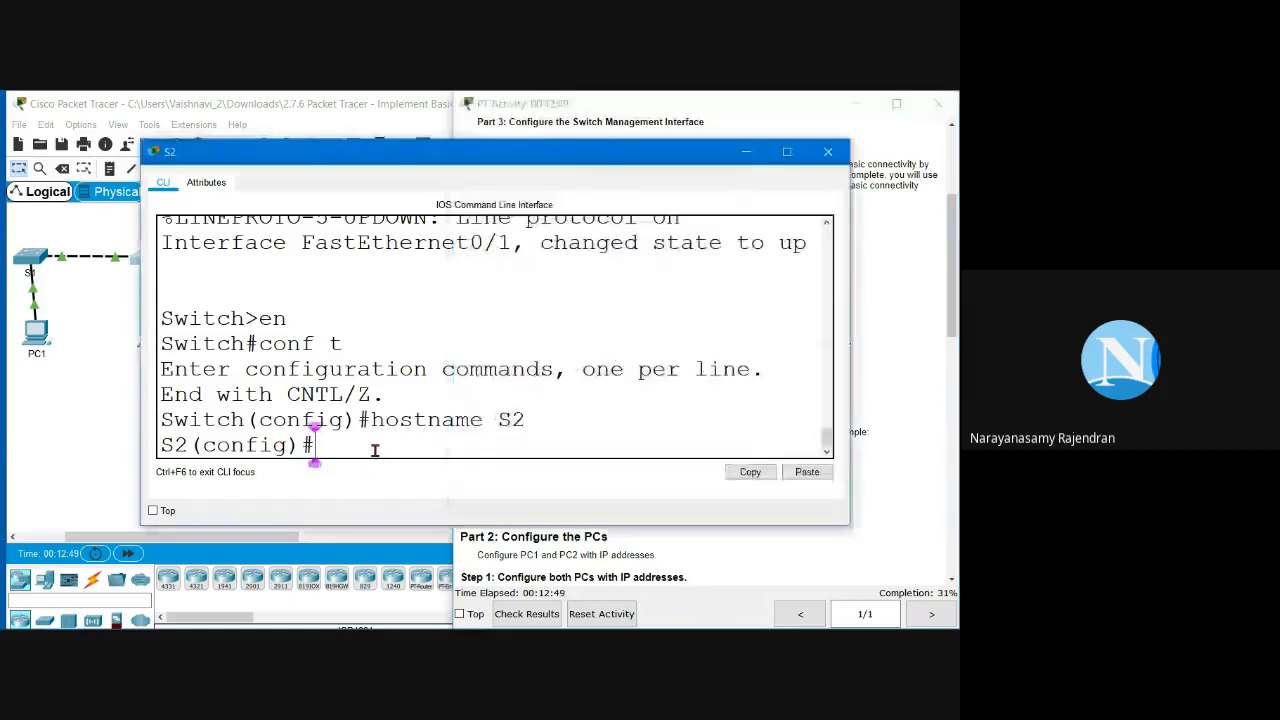
pyautogui.write('line co')
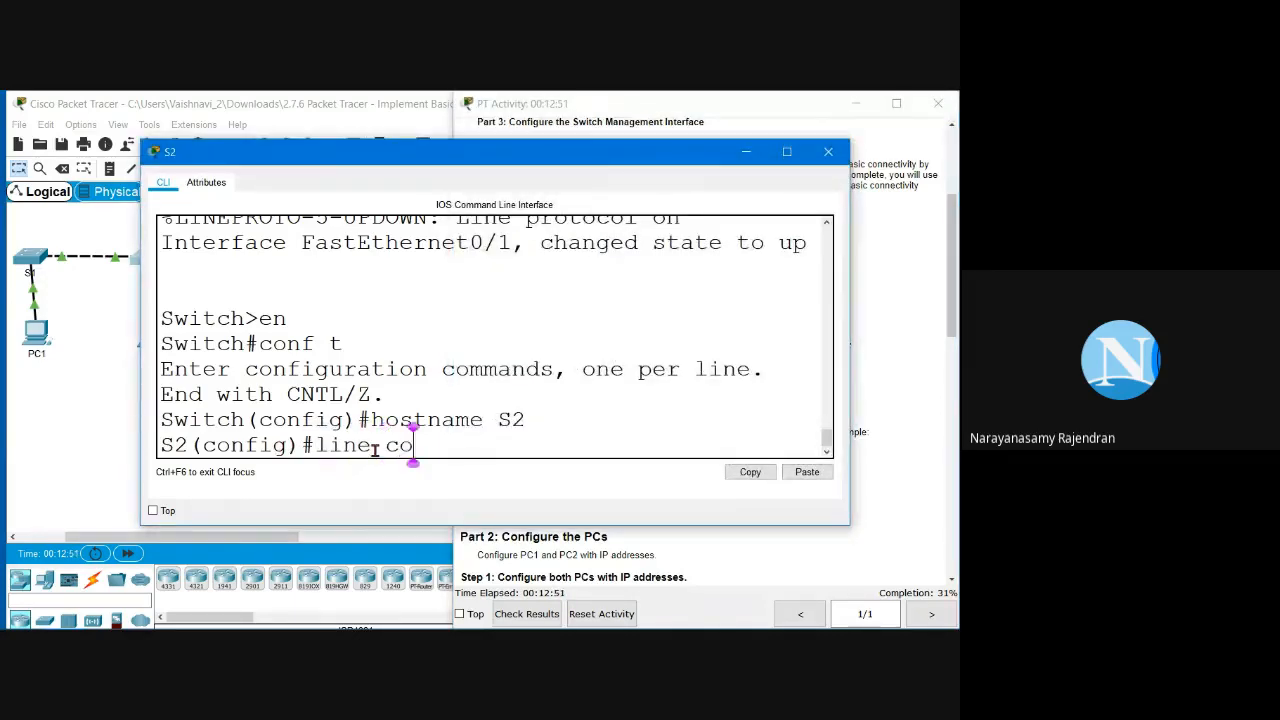
pyautogui.write('nsole ')
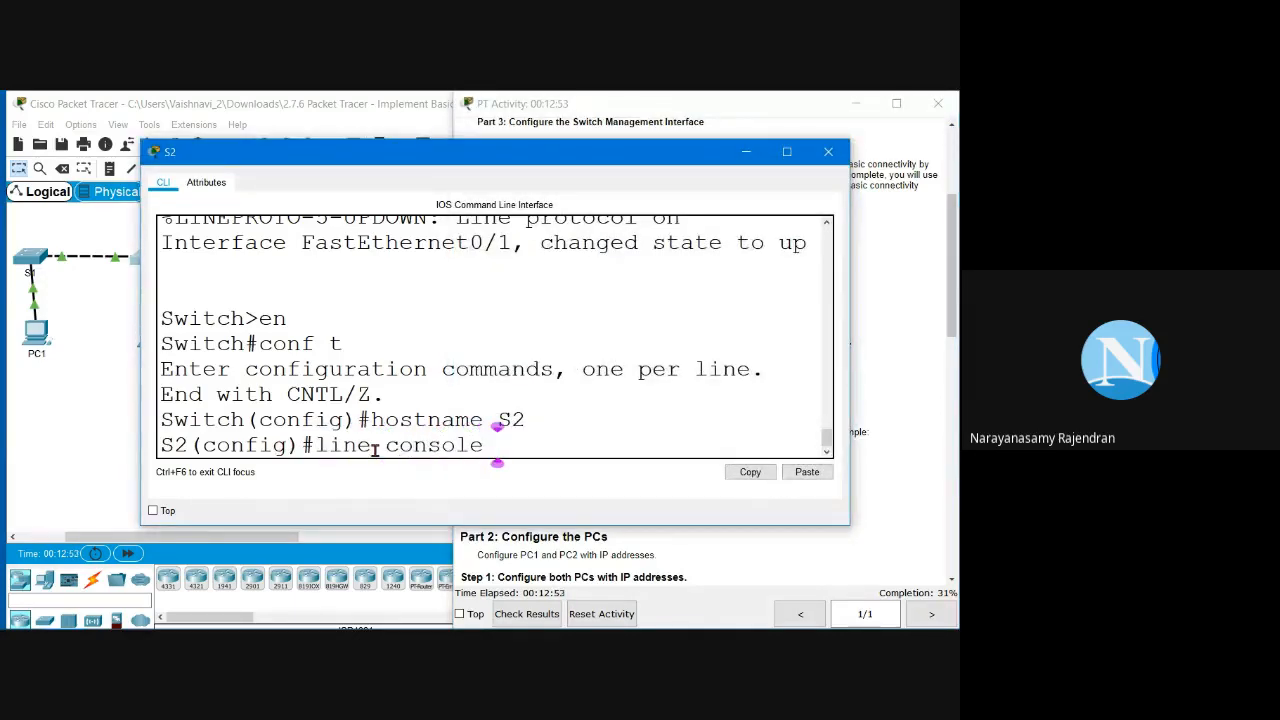
pyautogui.write('0')
pyautogui.press('Return')
pyautogui.write('passor')
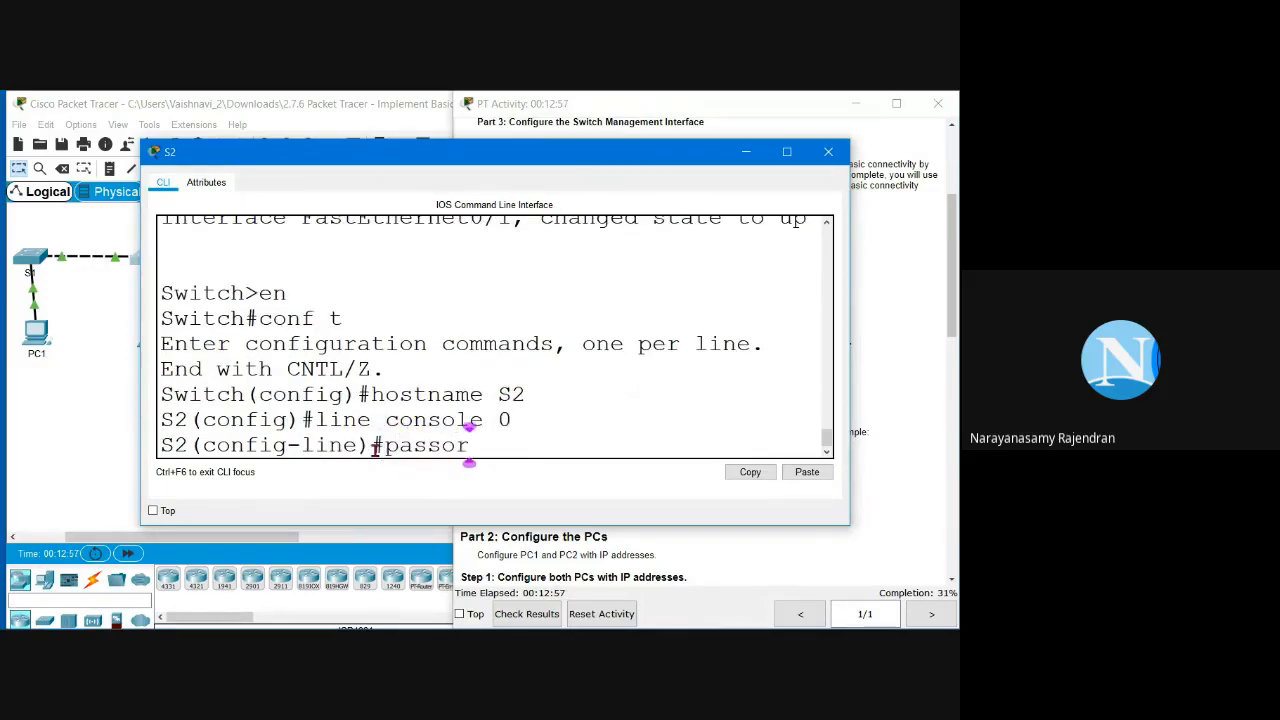
pyautogui.write('d')
pyautogui.press('Left')
pyautogui.press('Left')
pyautogui.press('Left')
pyautogui.write('w')
pyautogui.press('Right')
pyautogui.press('Right')
pyautogui.press('Right')
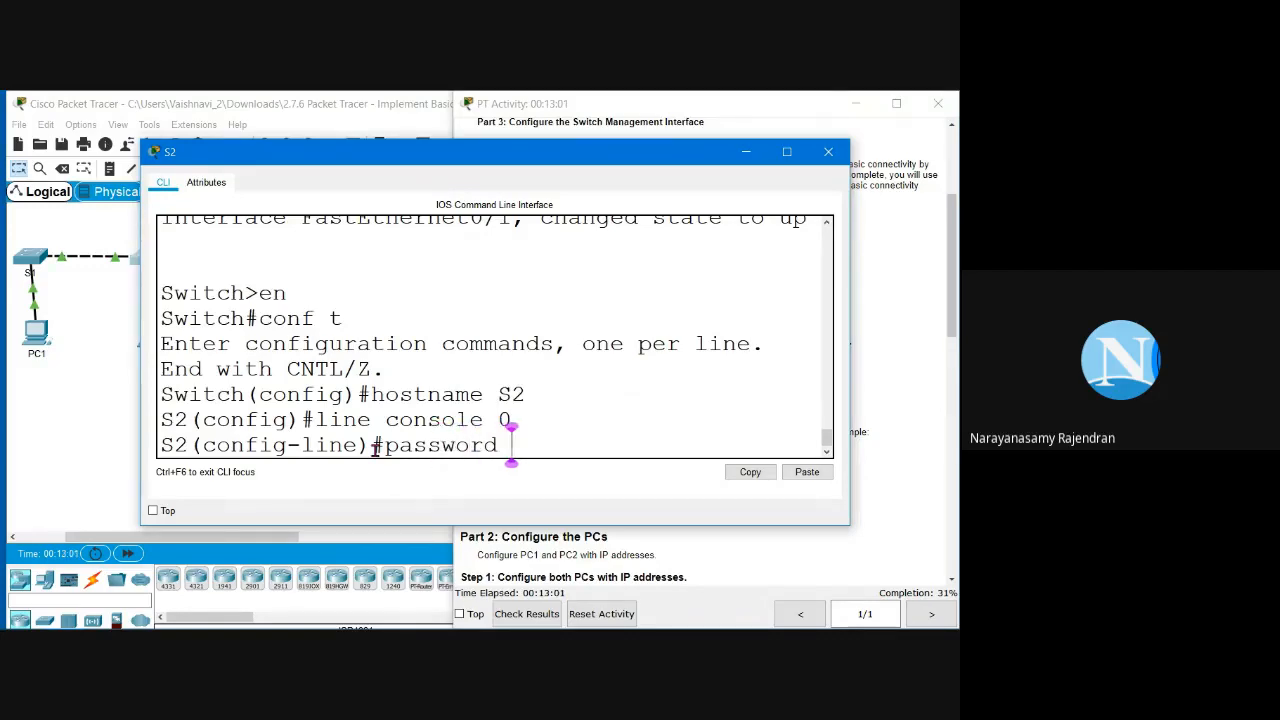
pyautogui.click(919, 284)
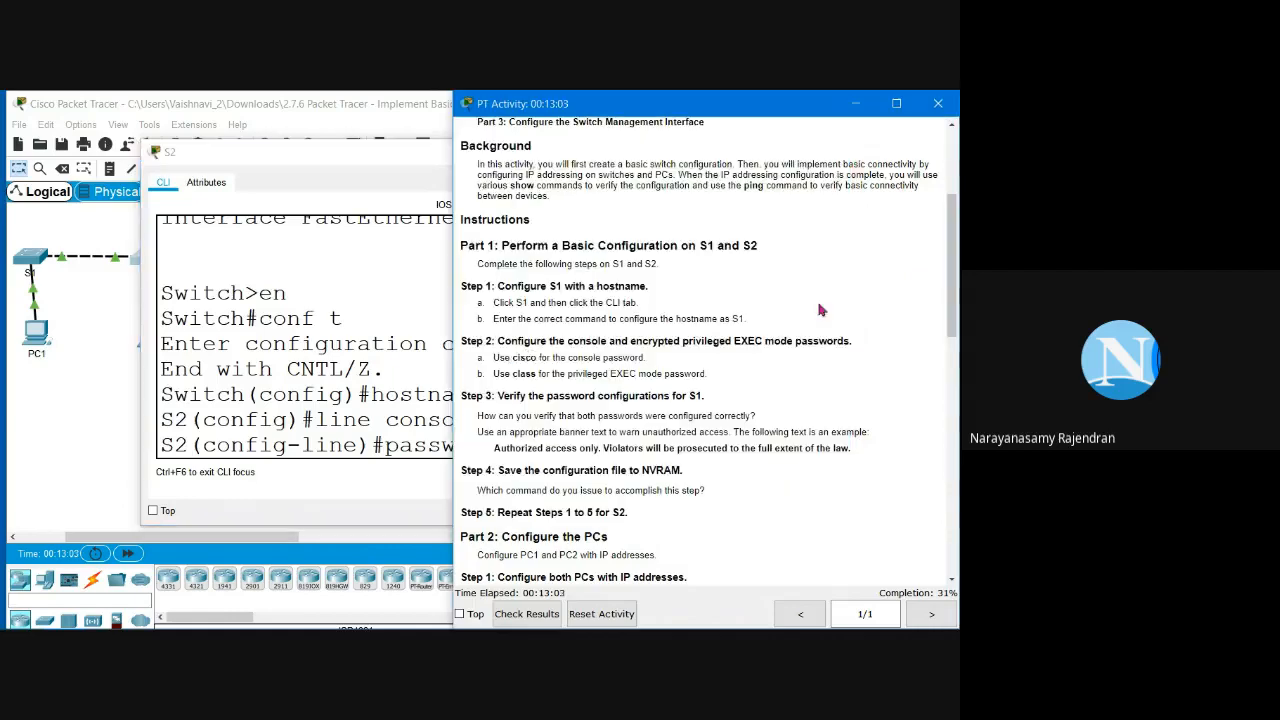
pyautogui.moveTo(512, 357); pyautogui.dragTo(540, 357)
pyautogui.click(382, 429)
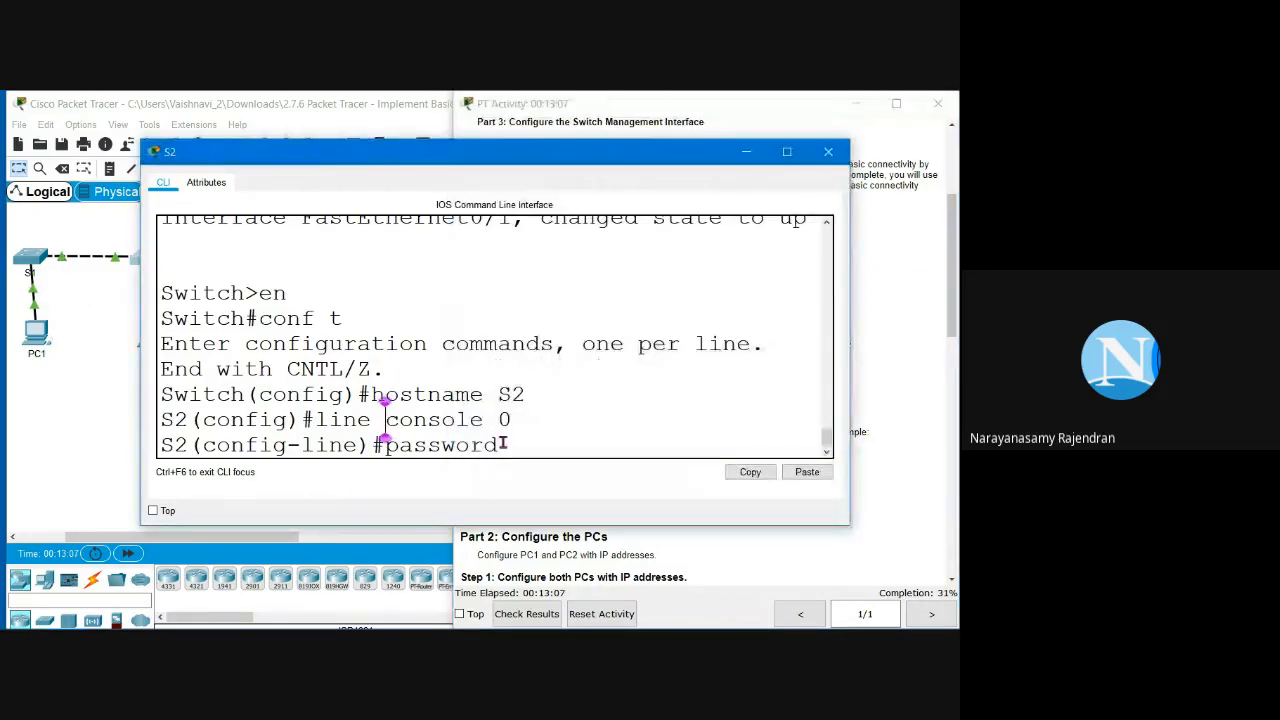
pyautogui.click(805, 472)
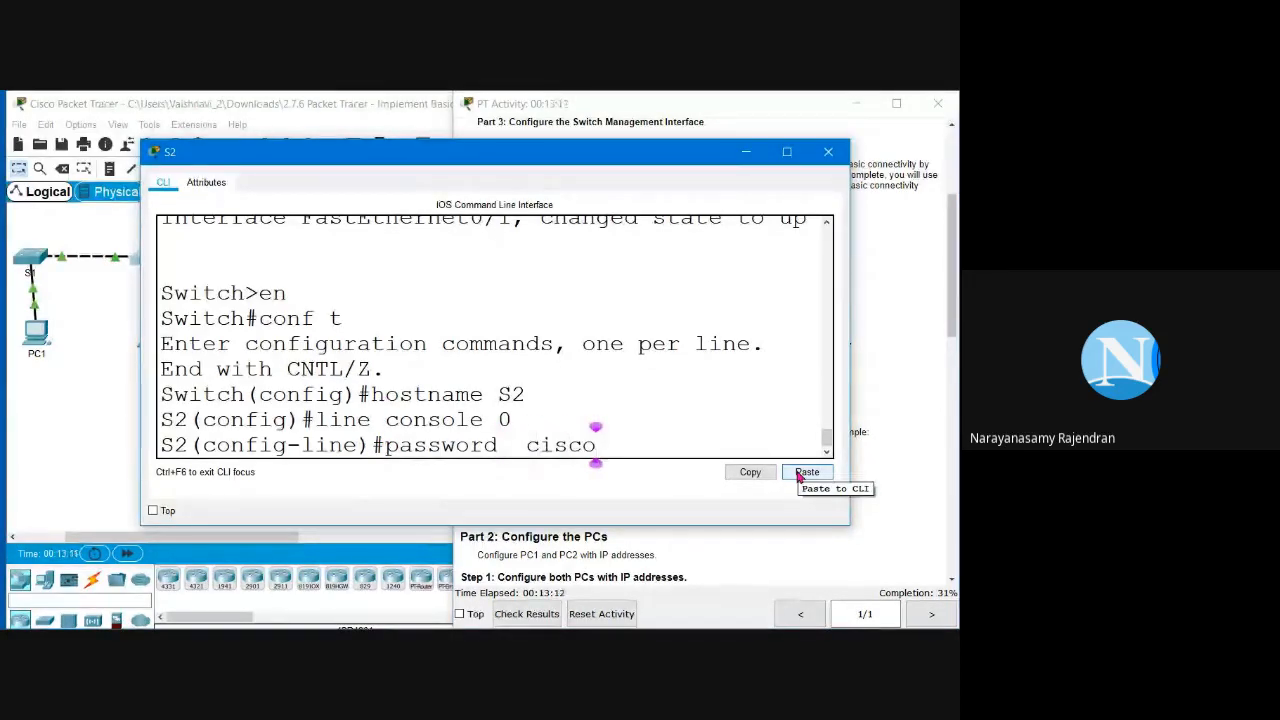
# Step: Require 'login' on the console line and exit back to global configuration
pyautogui.write('login')
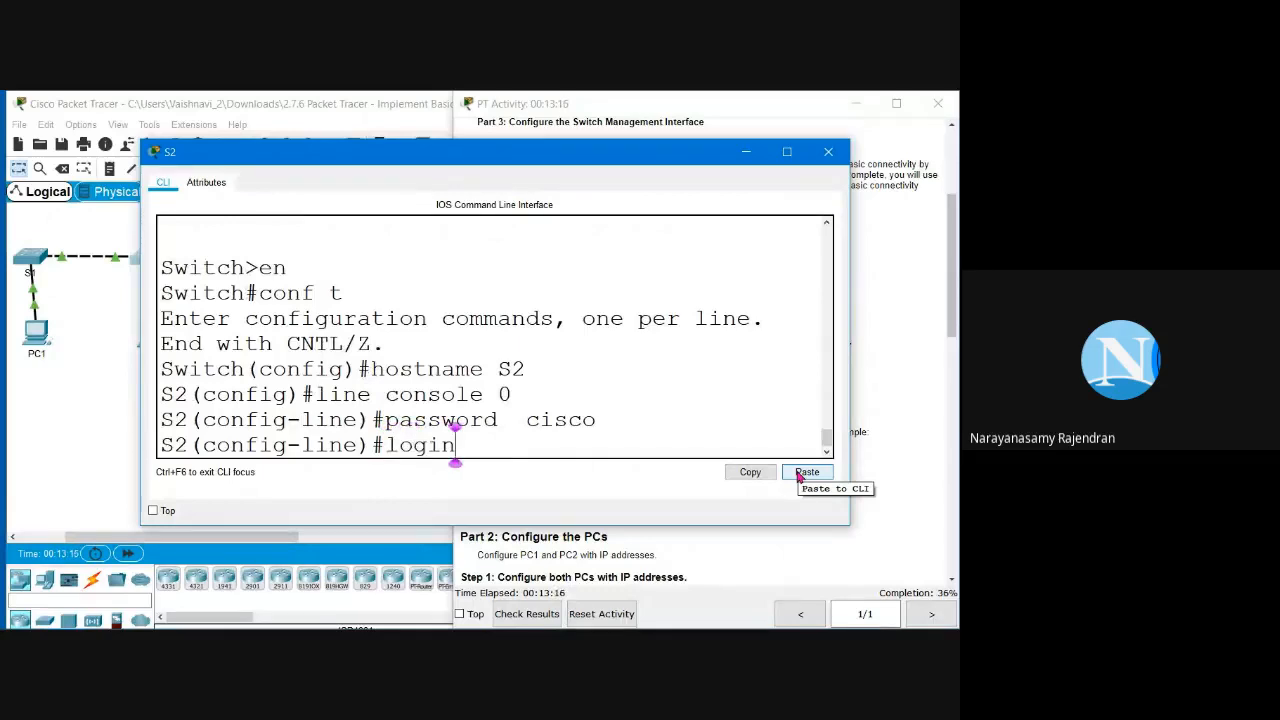
pyautogui.press('Return')
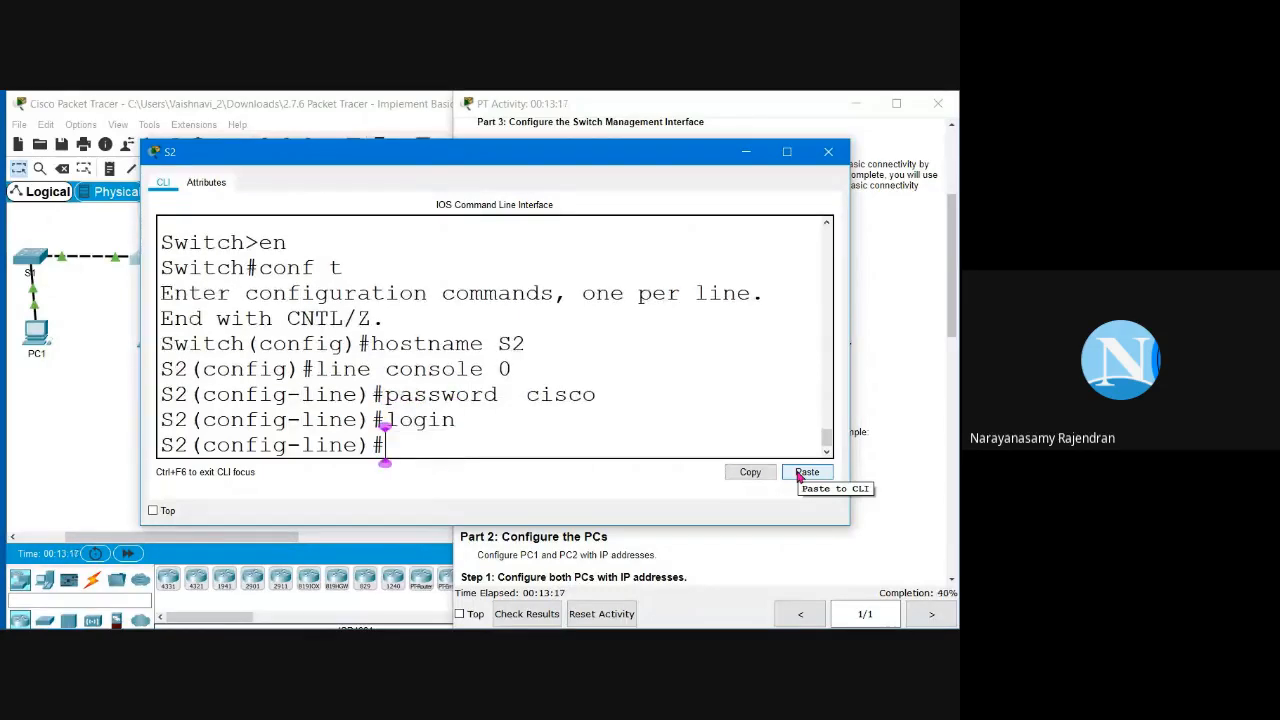
pyautogui.write('exi')
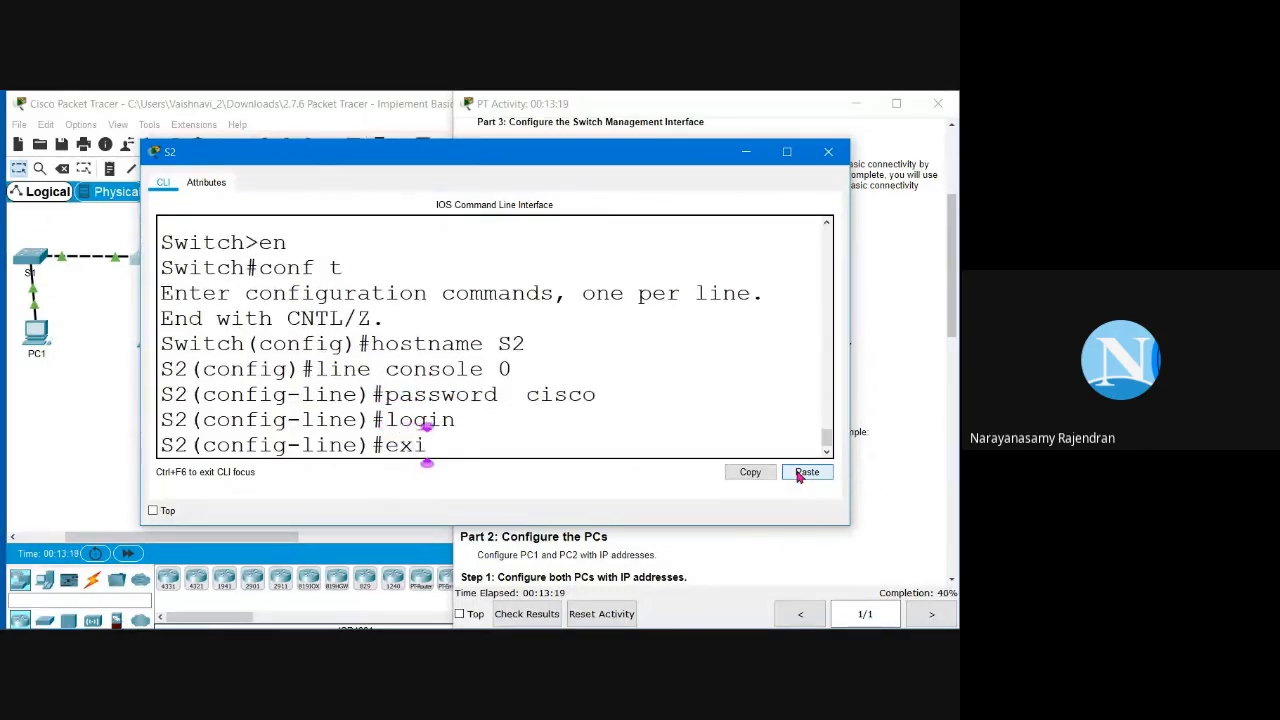
pyautogui.write('t')
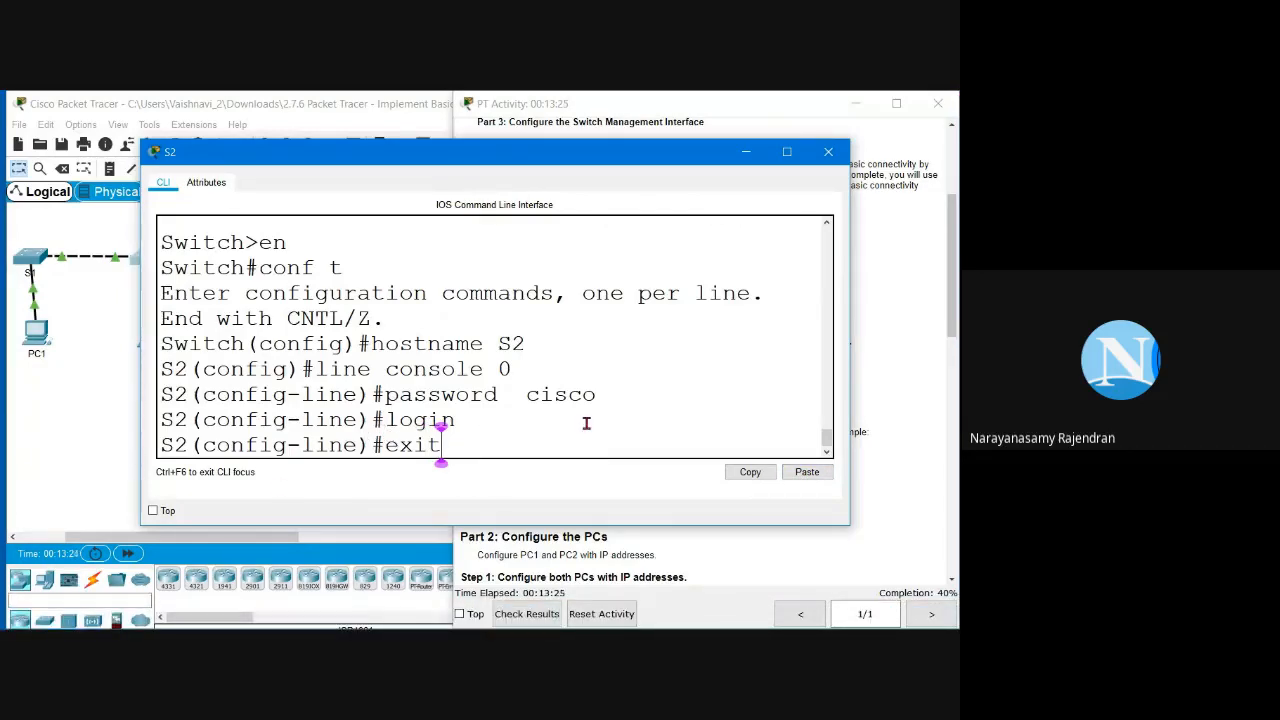
pyautogui.press('Return')
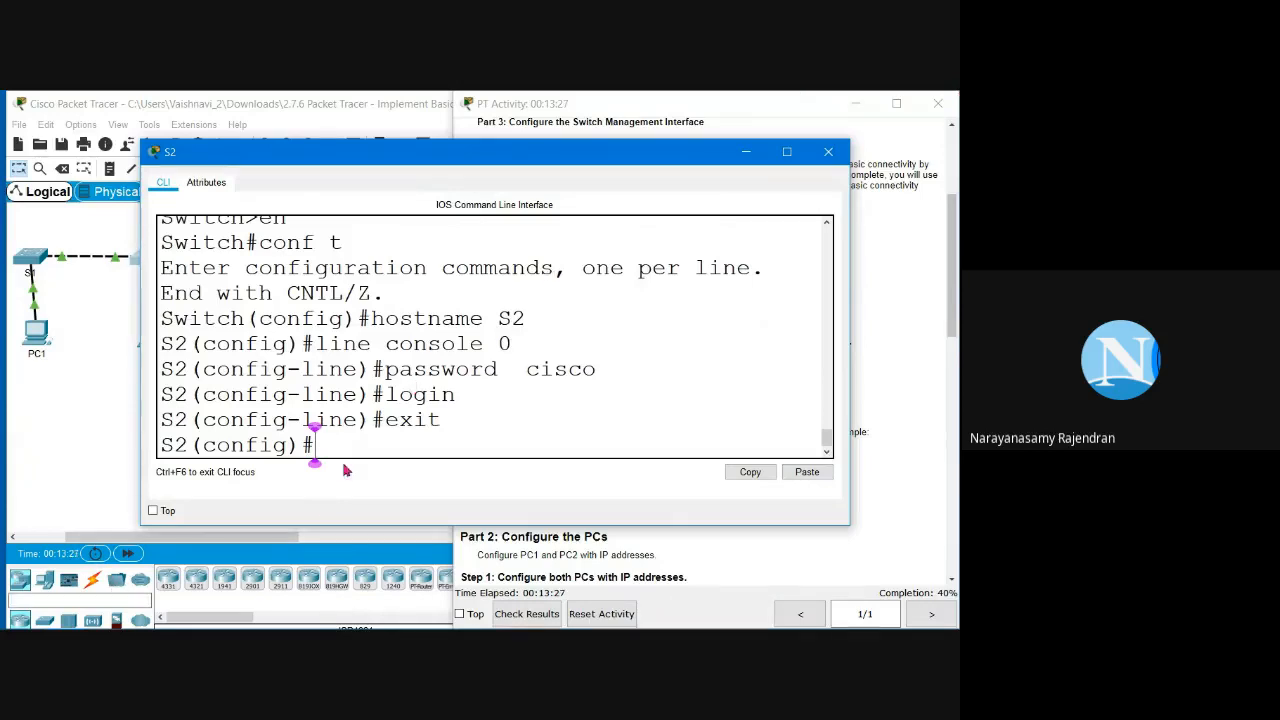
pyautogui.click(877, 341)
pyautogui.doubleClick(524, 373)
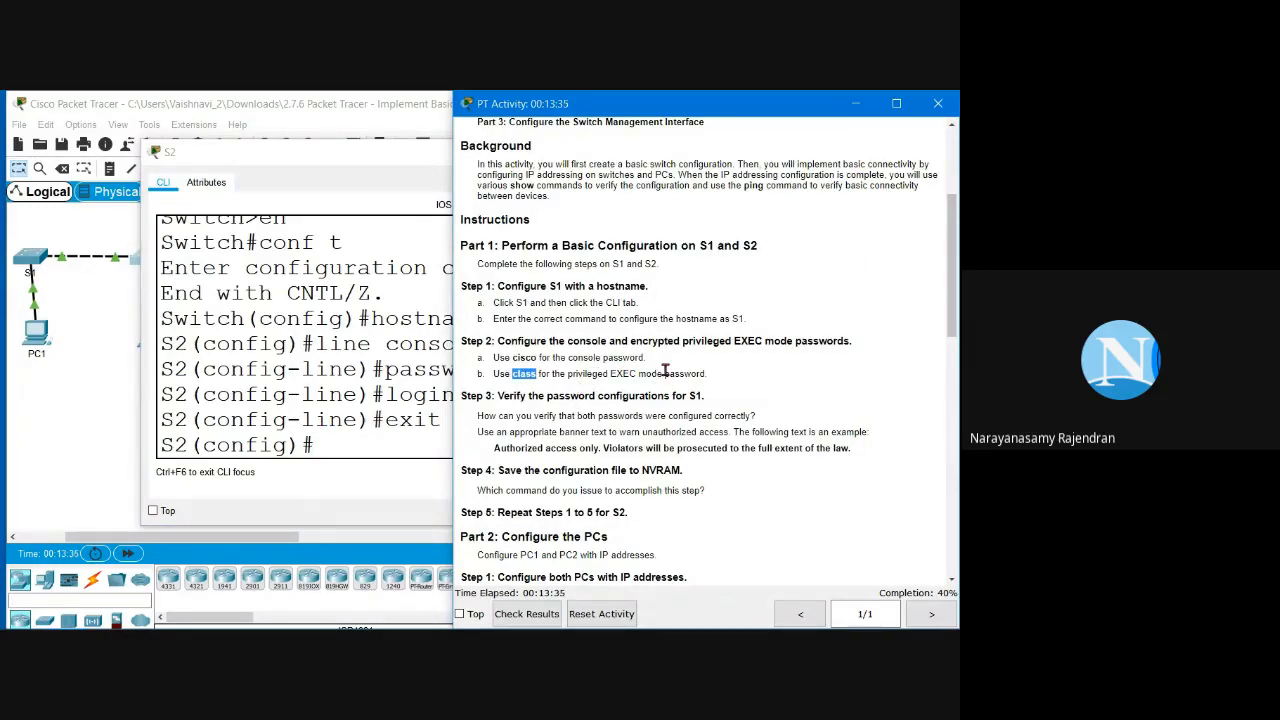
# Step: Set S2's 'enable secret' to the privileged EXEC password given in the instructions
pyautogui.moveTo(641, 341); pyautogui.dragTo(768, 342)
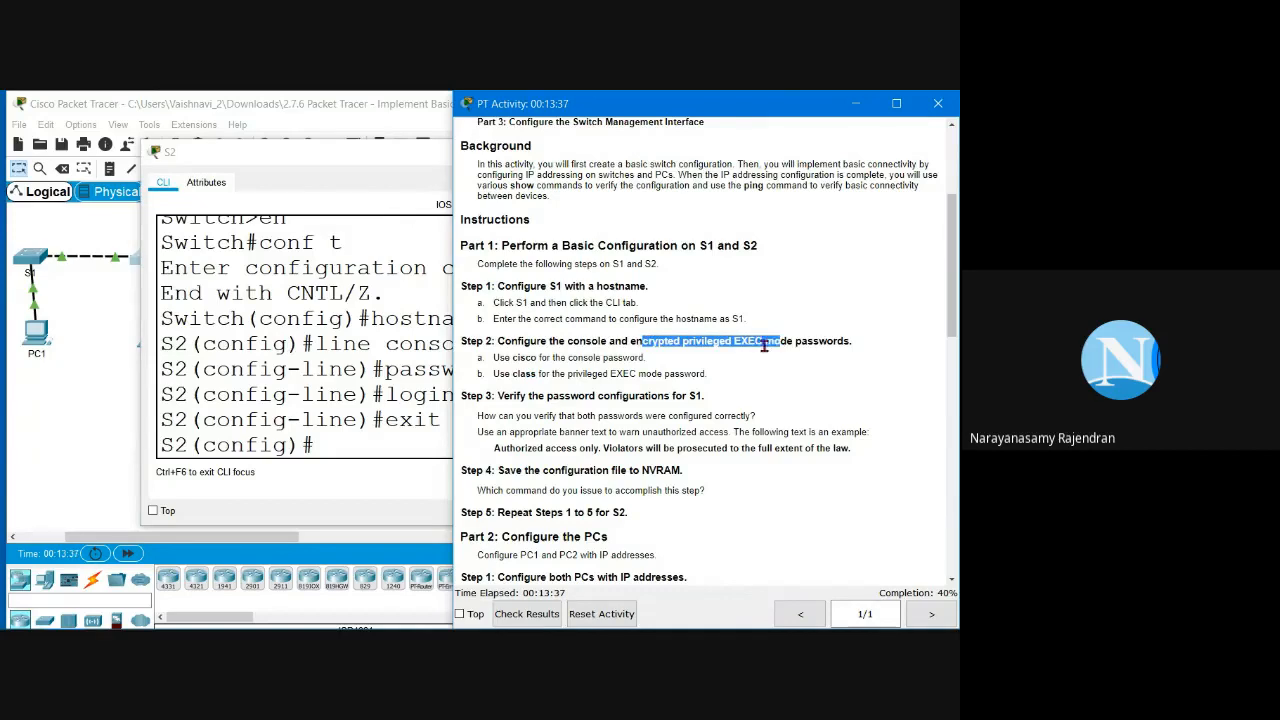
pyautogui.click(490, 395)
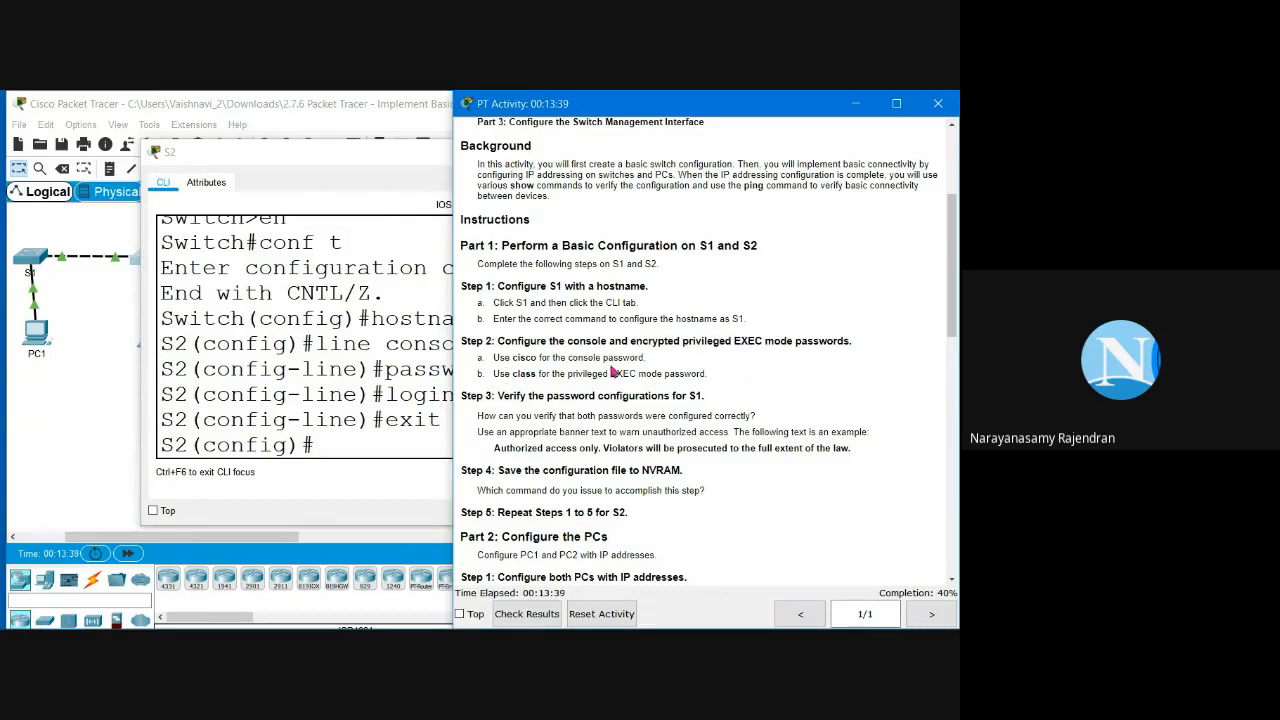
pyautogui.click(360, 441)
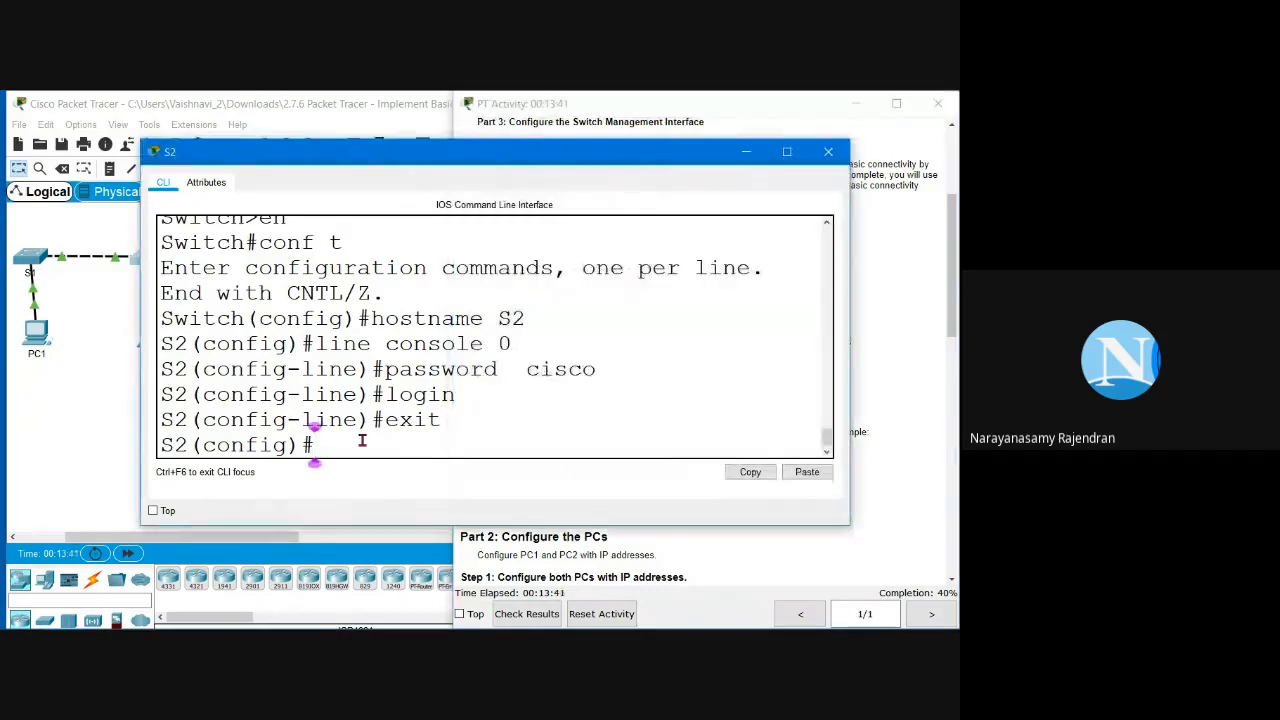
pyautogui.write('en')
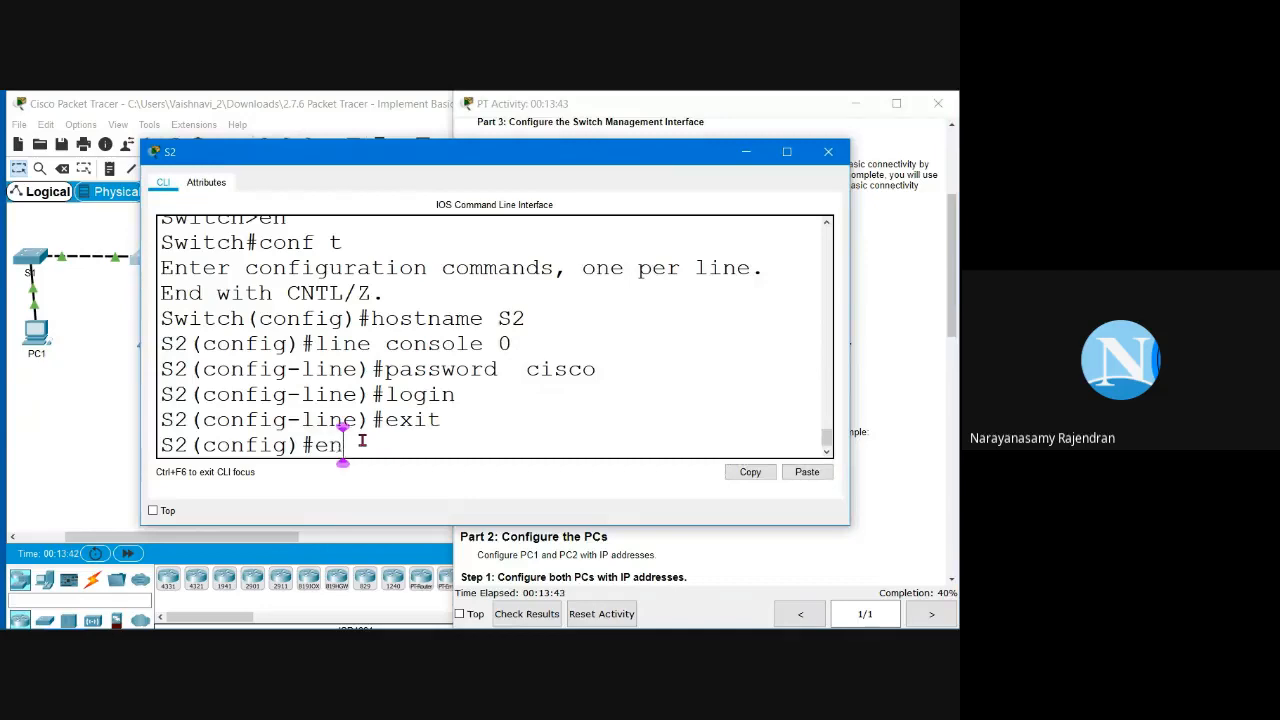
pyautogui.write('able secret')
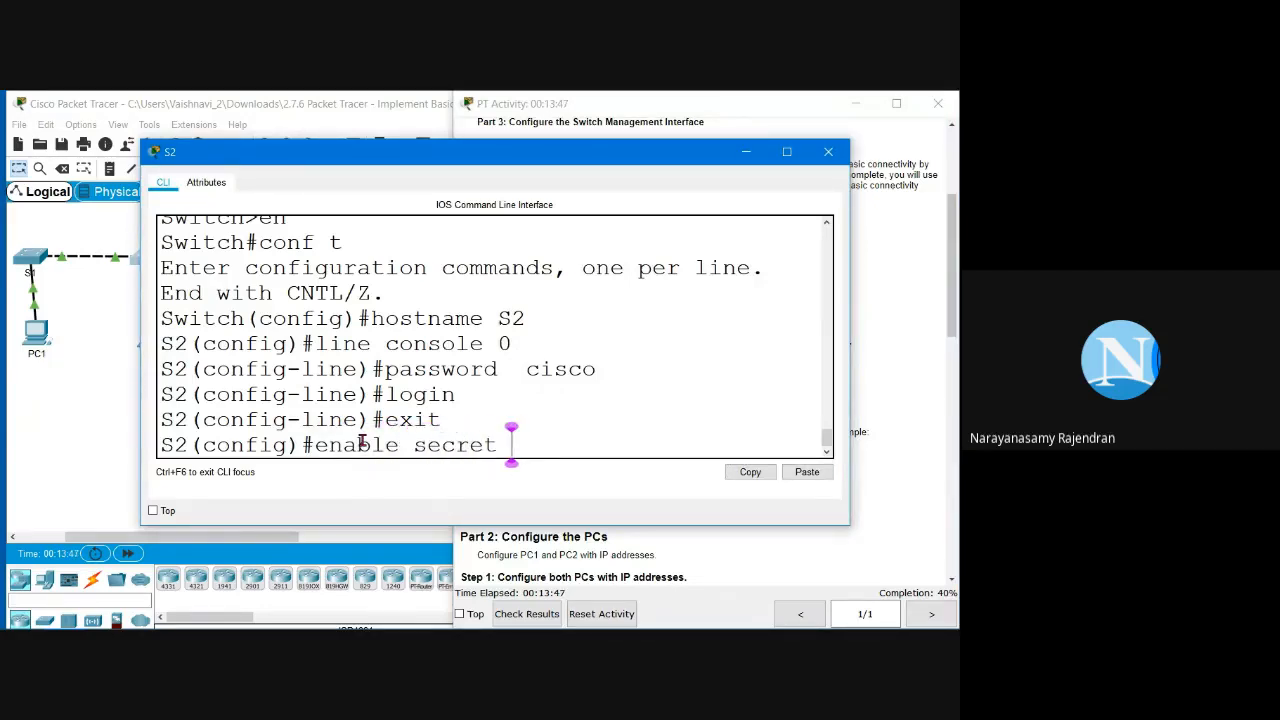
pyautogui.click(885, 318)
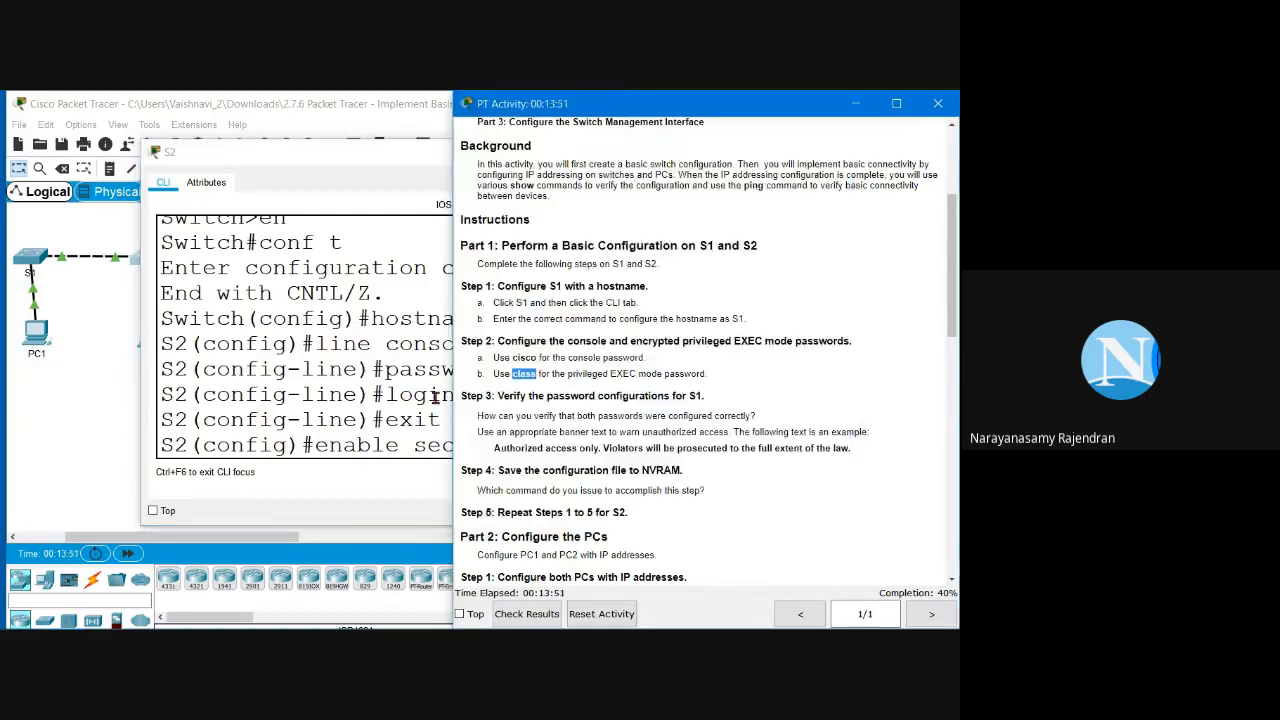
pyautogui.click(337, 443)
pyautogui.write('class')
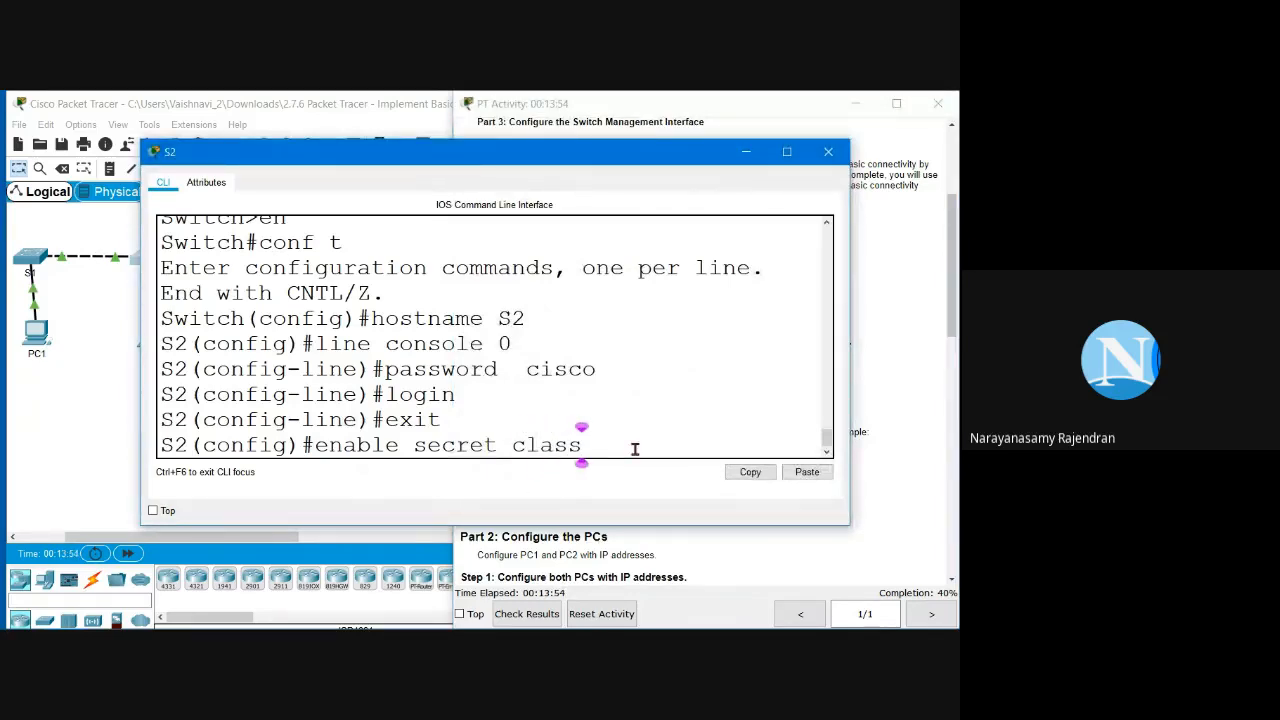
pyautogui.press('Return')
pyautogui.press('Return')
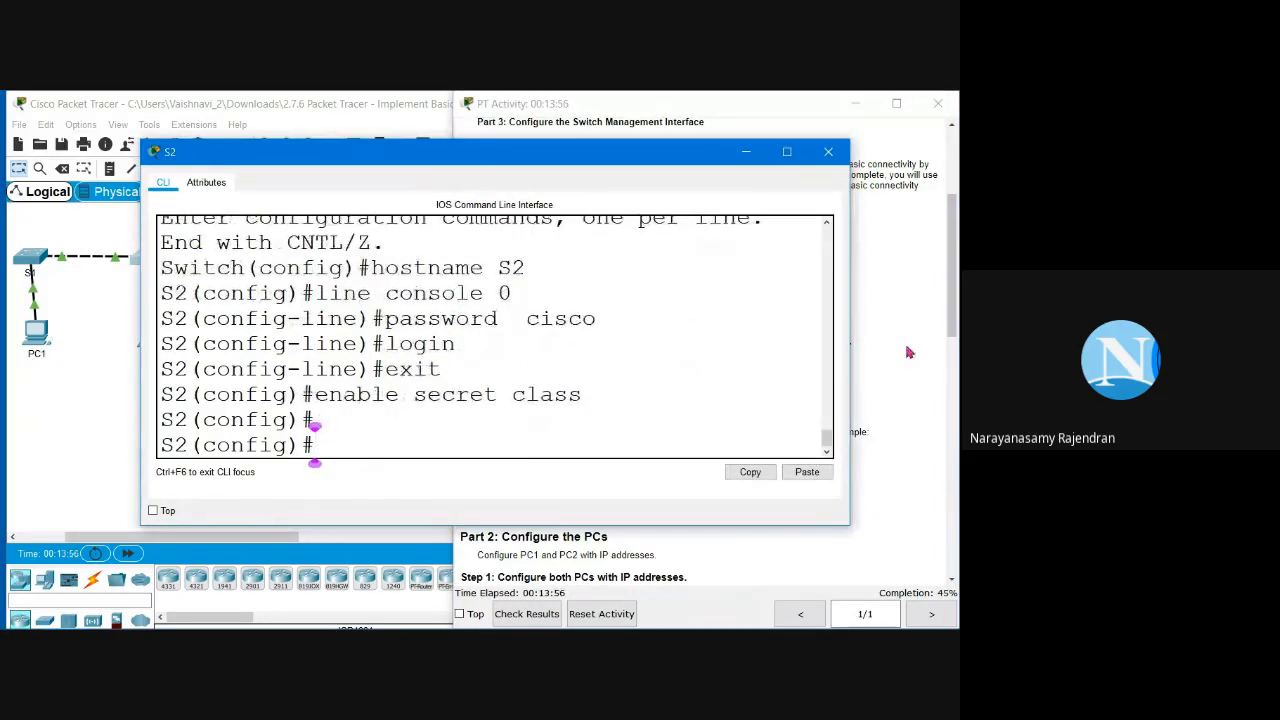
pyautogui.click(906, 351)
pyautogui.scroll(-1, 574, 408)
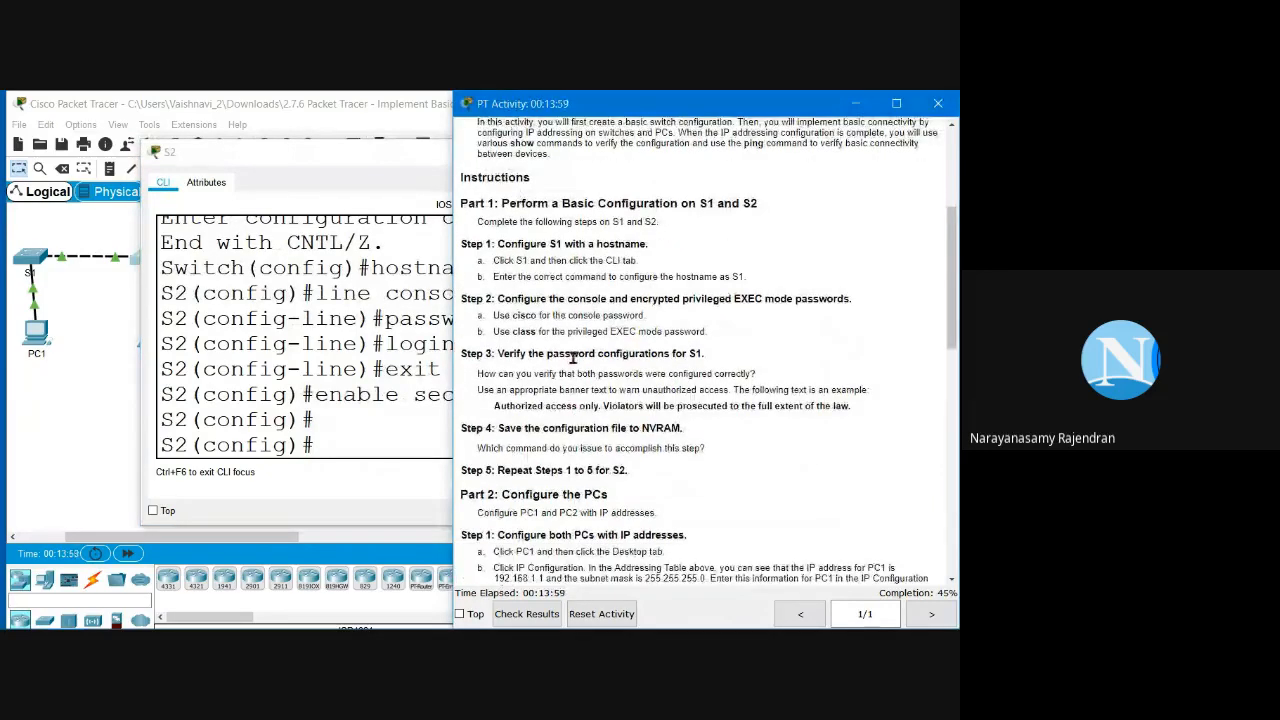
# Step: Exit to the S2# prompt and display the running configuration with 'sh run'
pyautogui.click(332, 447)
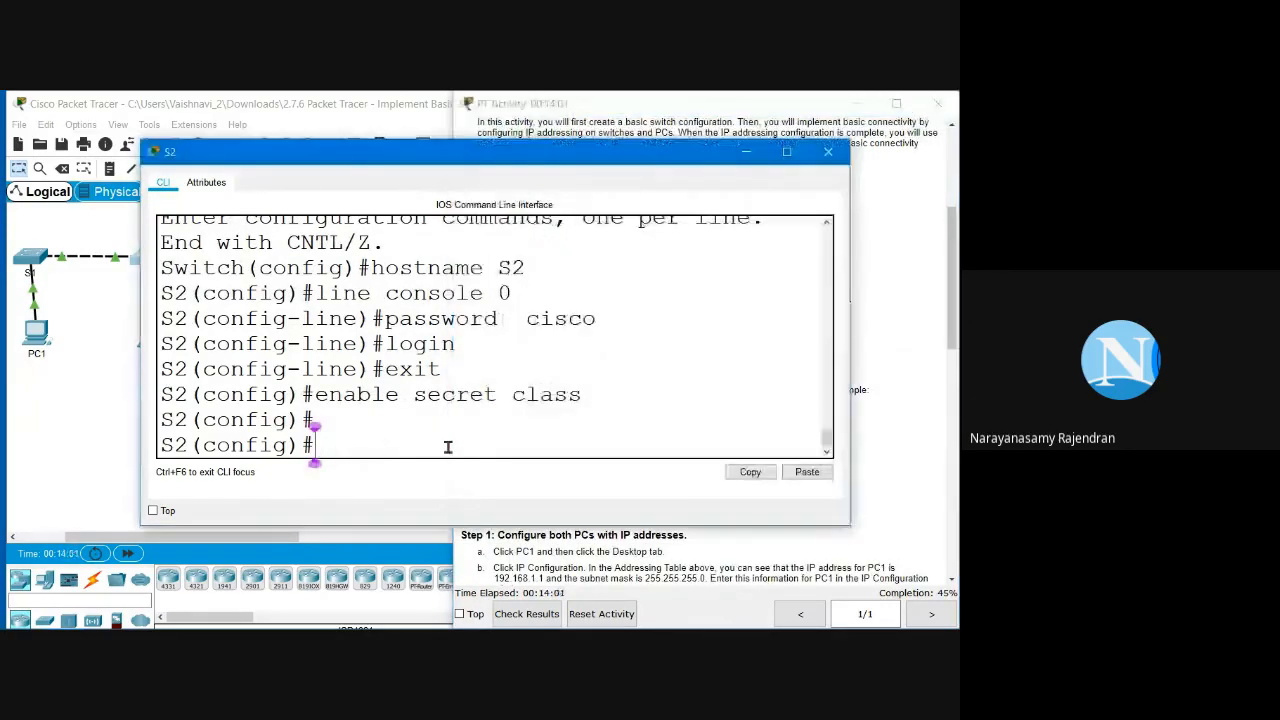
pyautogui.write('exit')
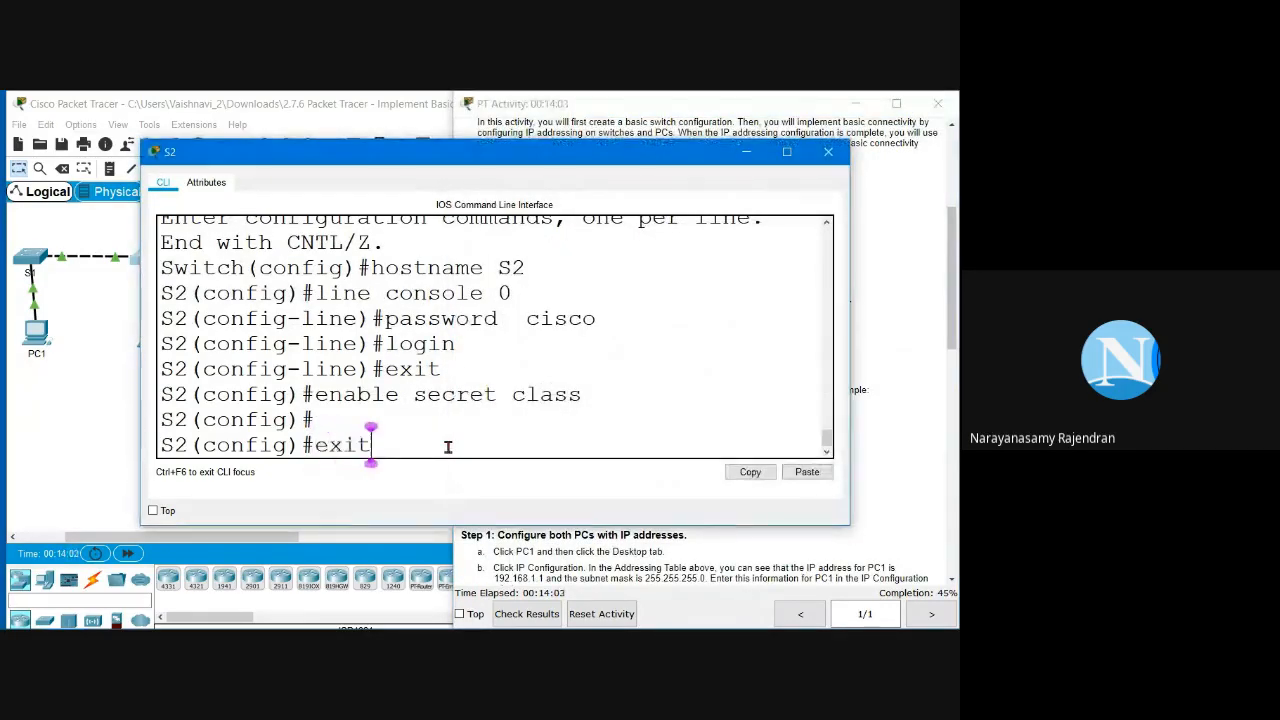
pyautogui.press('Return')
pyautogui.press('Return')
pyautogui.press('Return')
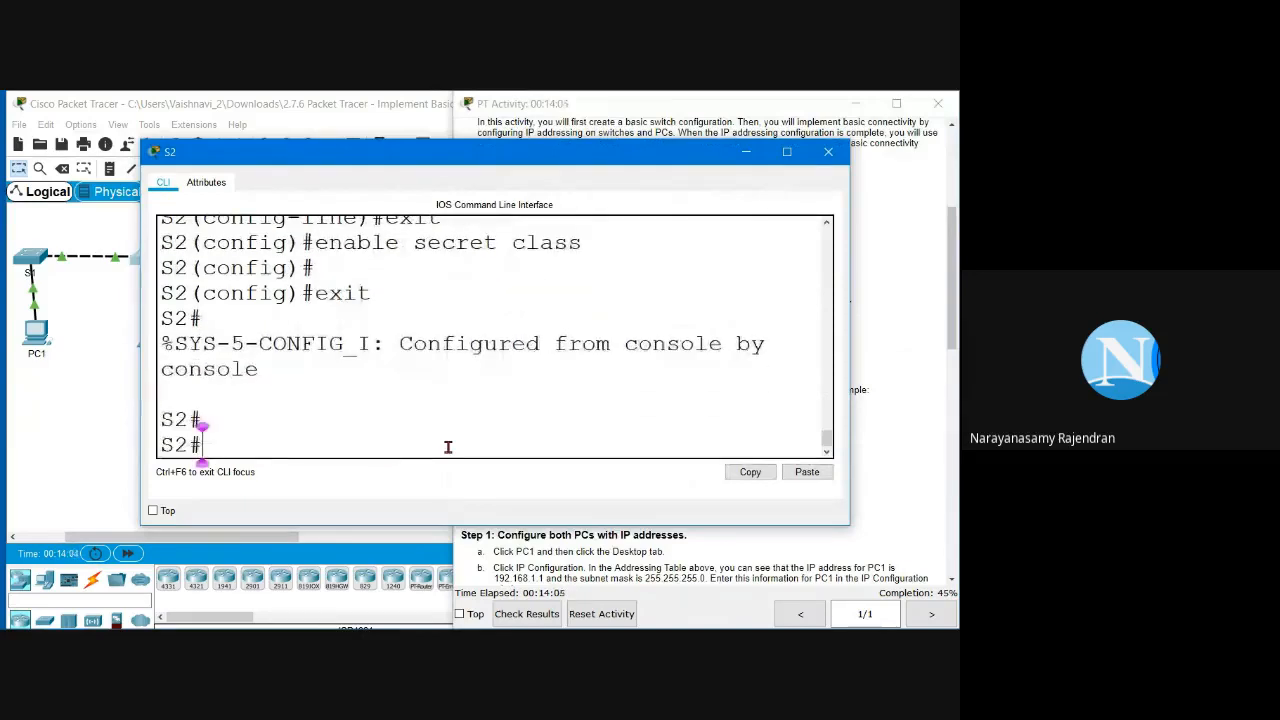
pyautogui.write('sho')
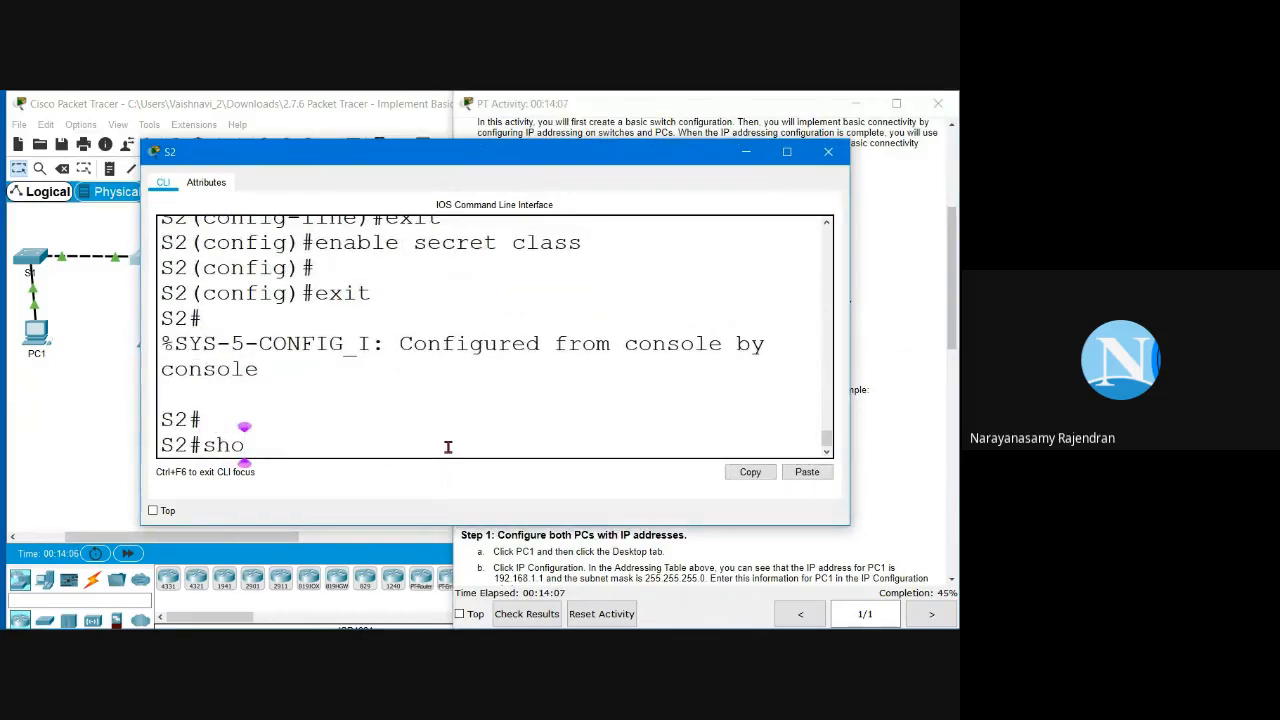
pyautogui.press('BackSpace')
pyautogui.write('run')
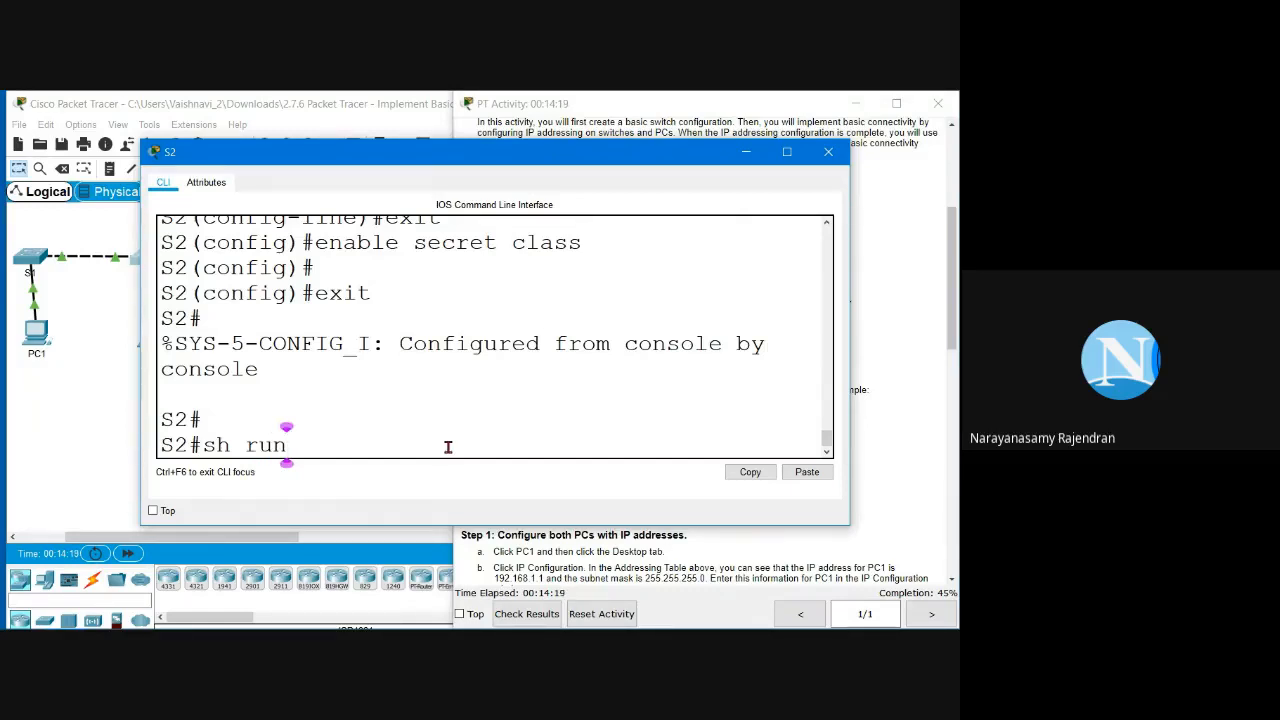
pyautogui.press('Return')
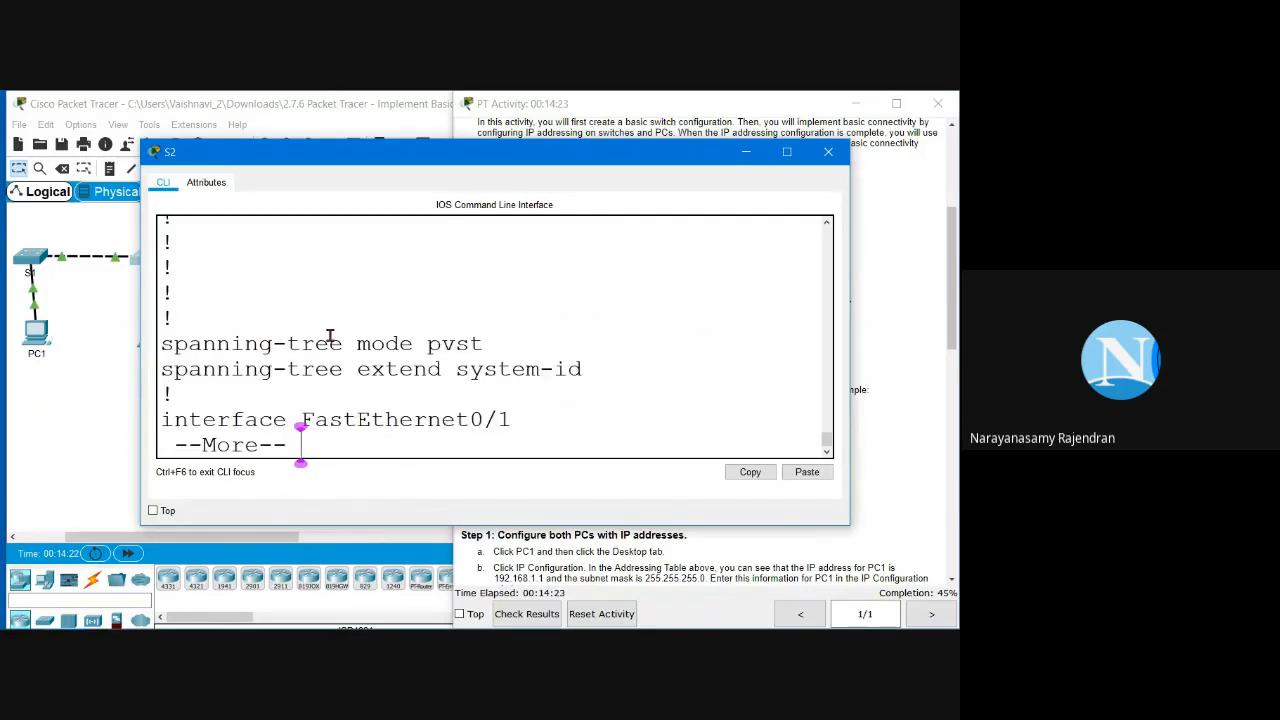
# Step: Page through the output to check the encrypted enable secret and console password
pyautogui.scroll(2, 330, 336)
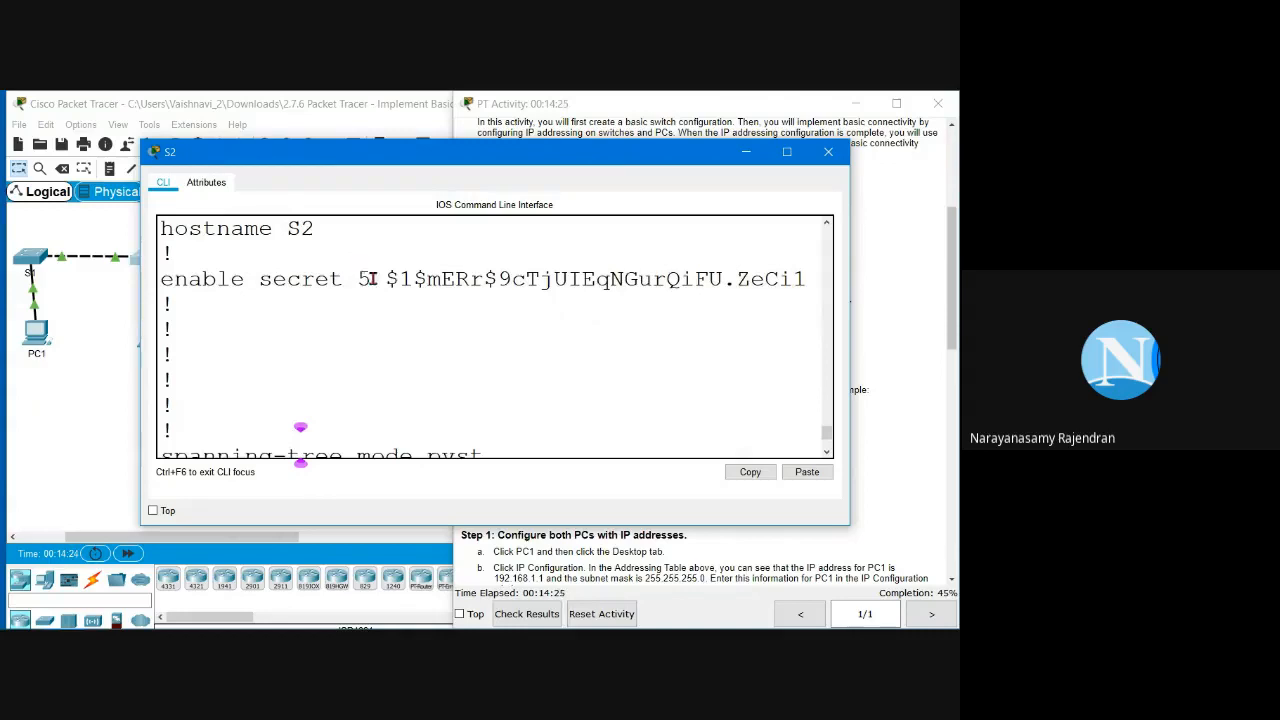
pyautogui.moveTo(384, 278); pyautogui.dragTo(806, 280)
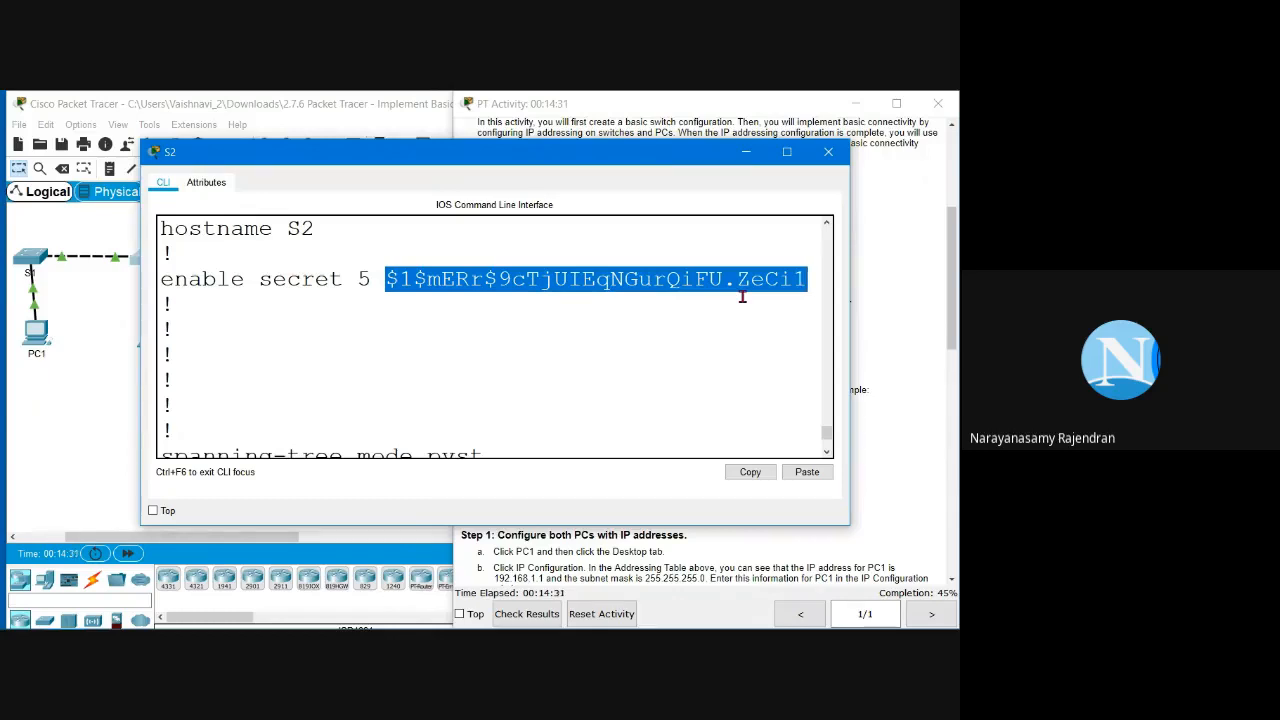
pyautogui.click(461, 317)
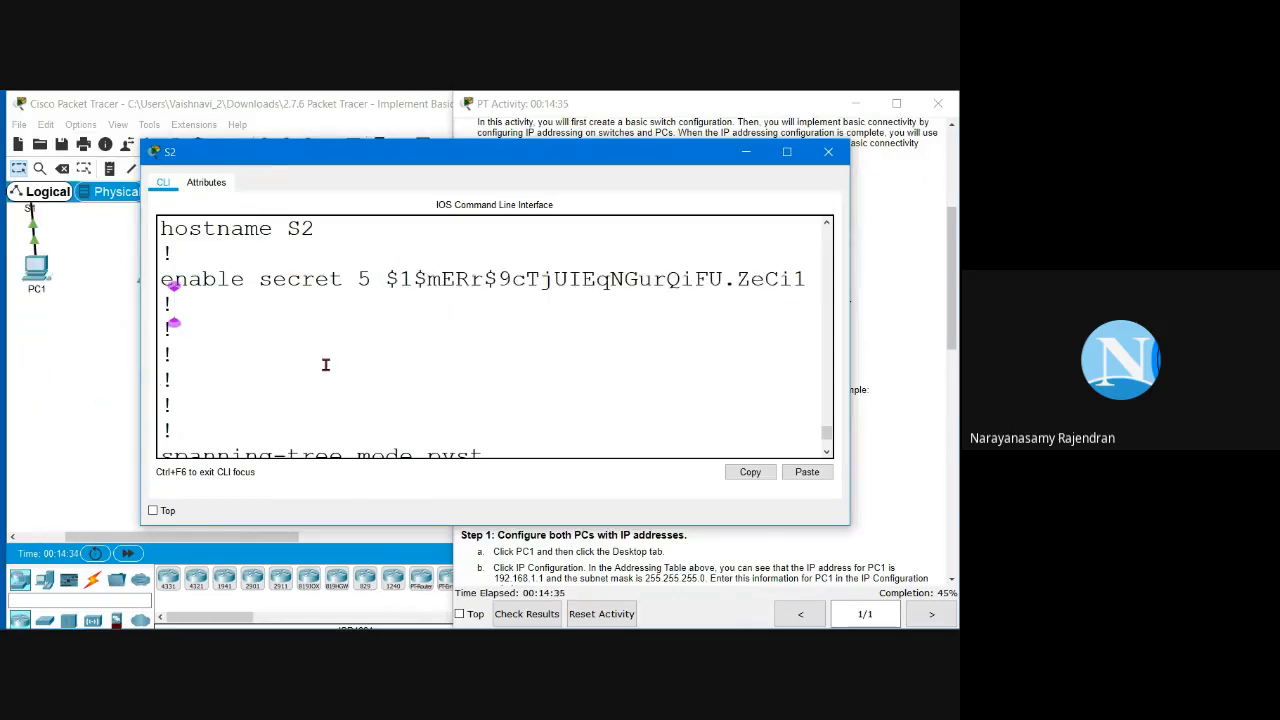
pyautogui.scroll(-1, 326, 363)
pyautogui.scroll(-1, 326, 363)
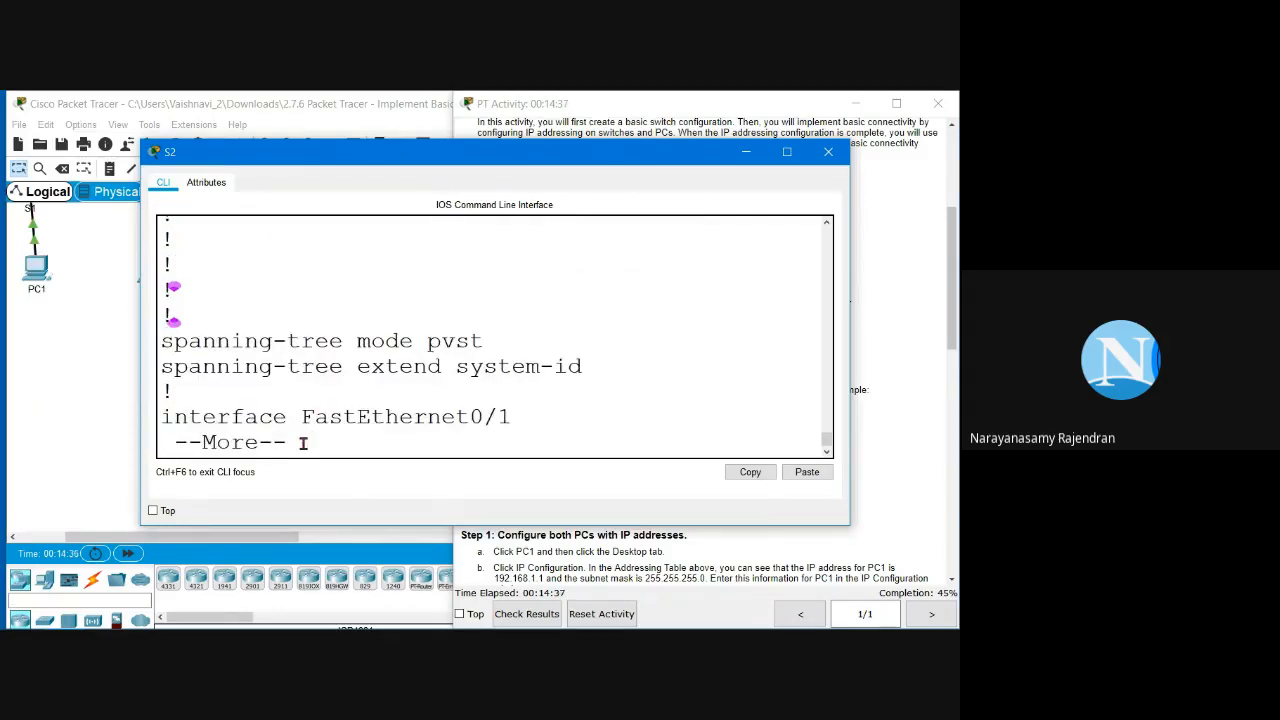
pyautogui.press('space')
pyautogui.press('space')
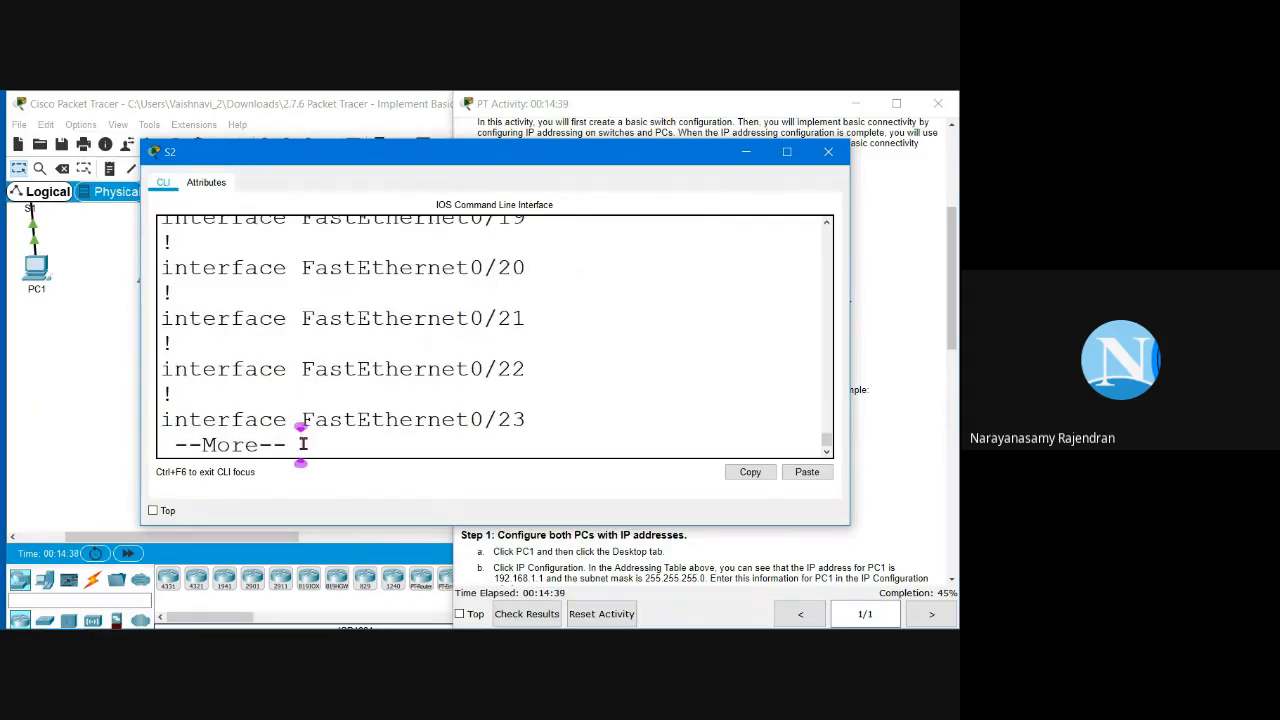
pyautogui.press('space')
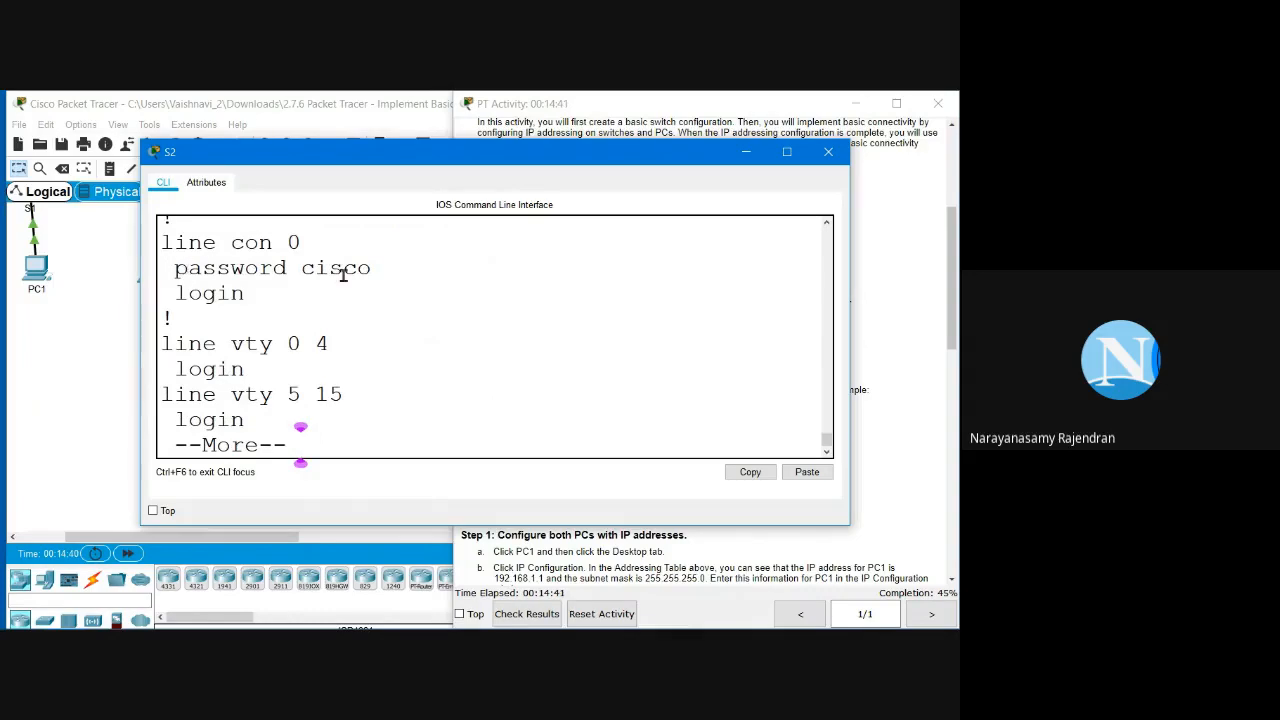
pyautogui.moveTo(302, 268); pyautogui.dragTo(389, 273)
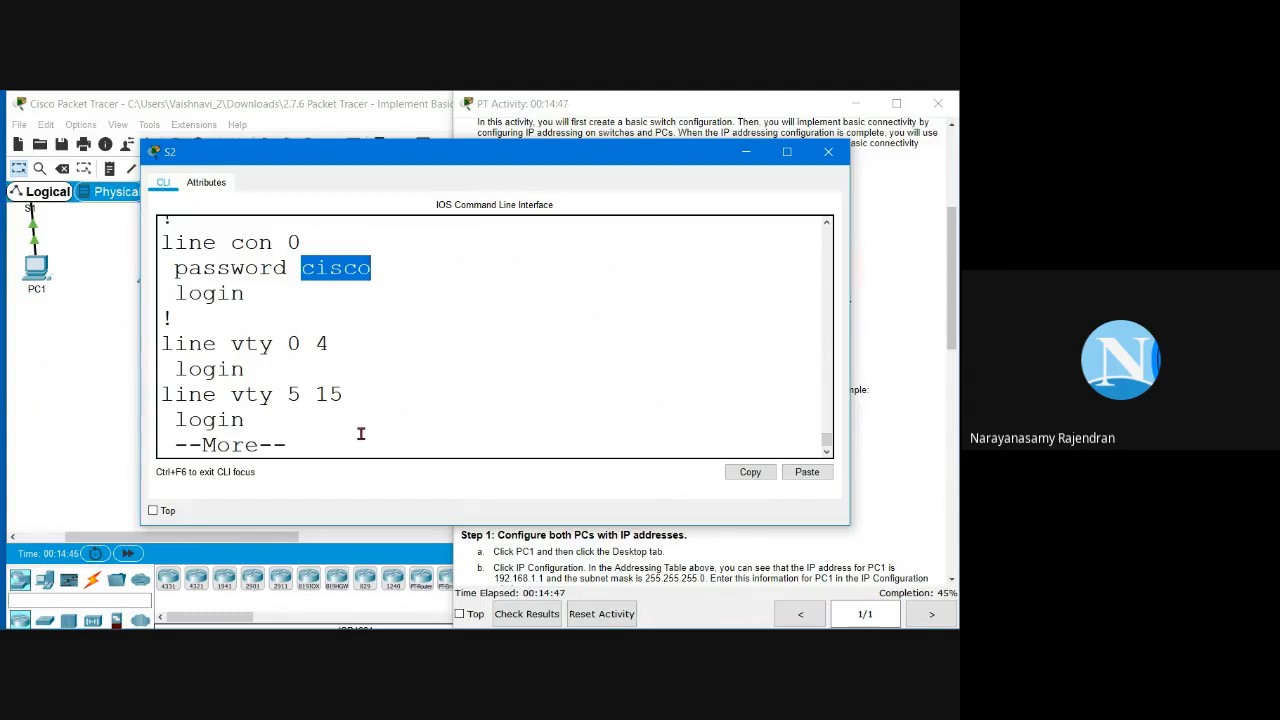
pyautogui.press('space')
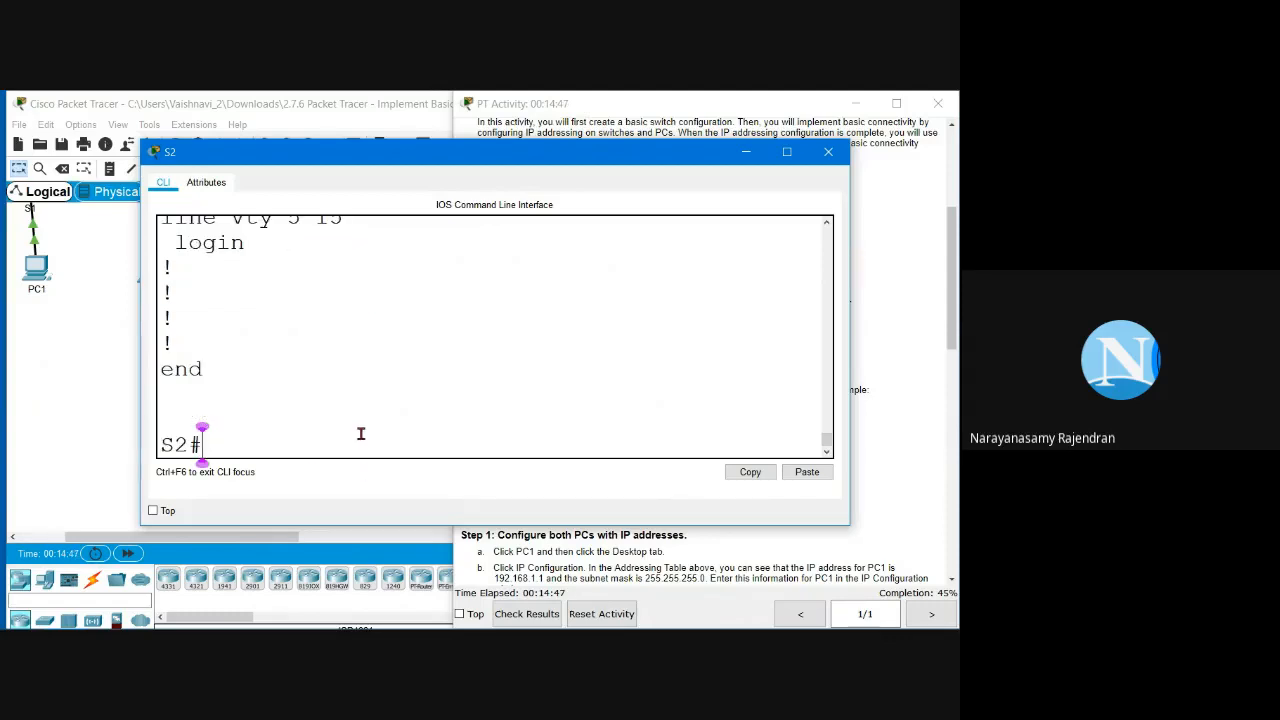
pyautogui.click(878, 422)
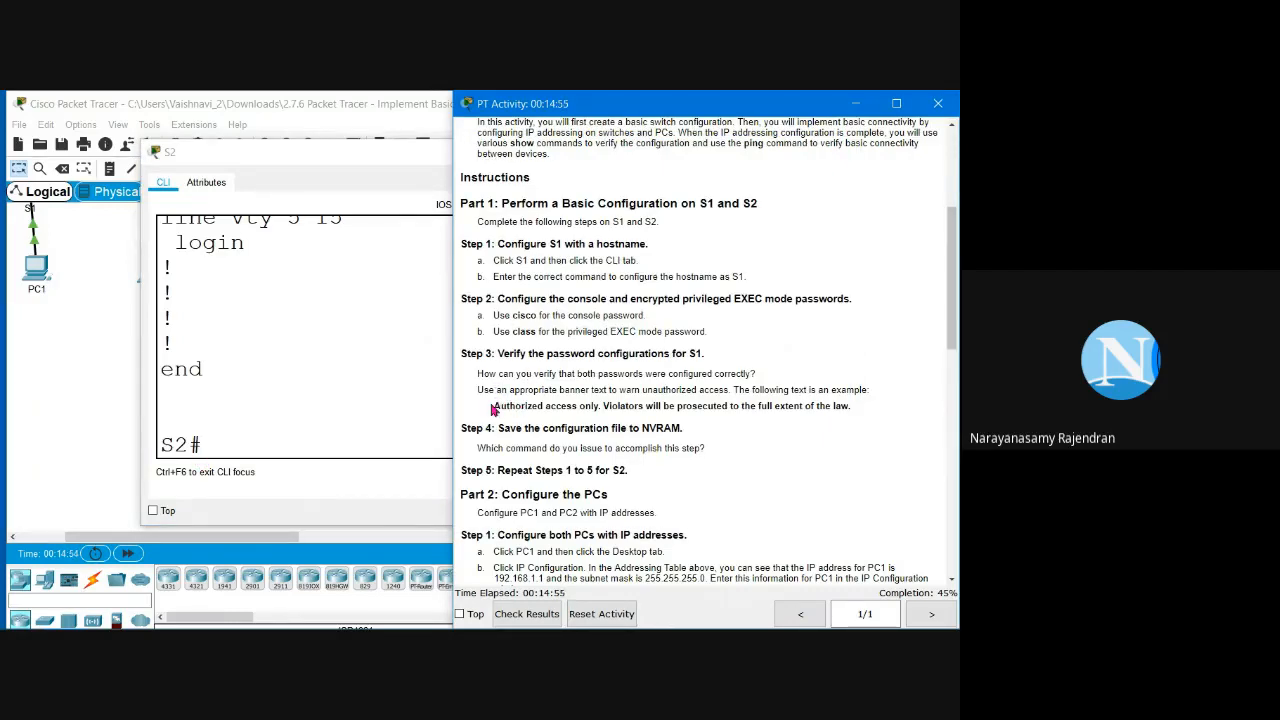
# Step: Under 'conf t', set 'banner motd #Authorized access only. Violators will be prosecuted to the full extent of the law.#'
pyautogui.moveTo(494, 408); pyautogui.dragTo(855, 410)
pyautogui.hotkey('ctrl', 'c')
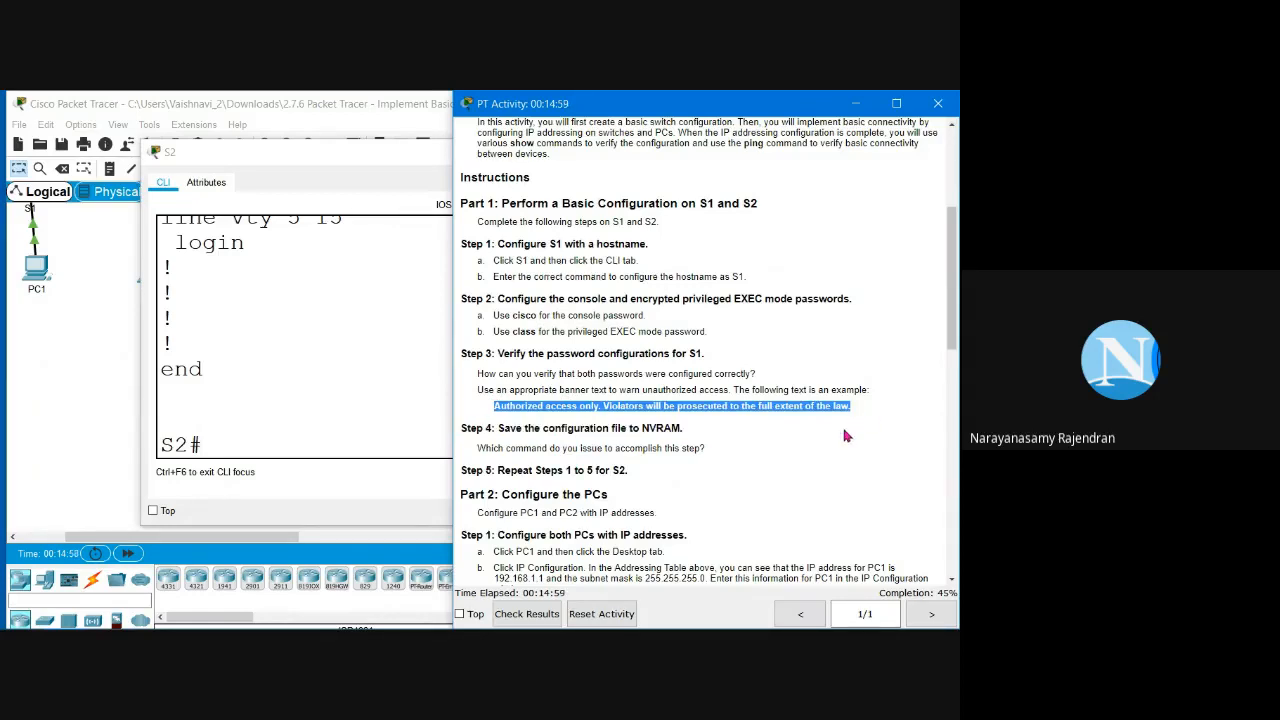
pyautogui.click(252, 432)
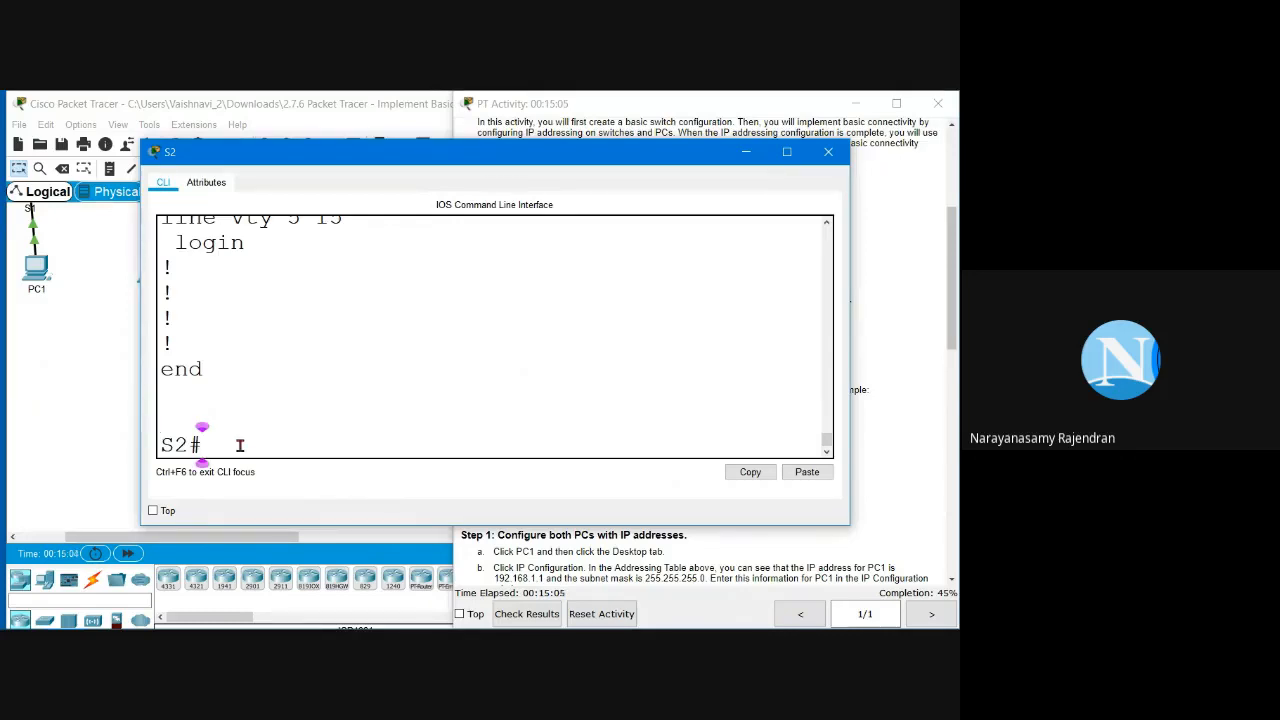
pyautogui.write('conf t')
pyautogui.press('Return')
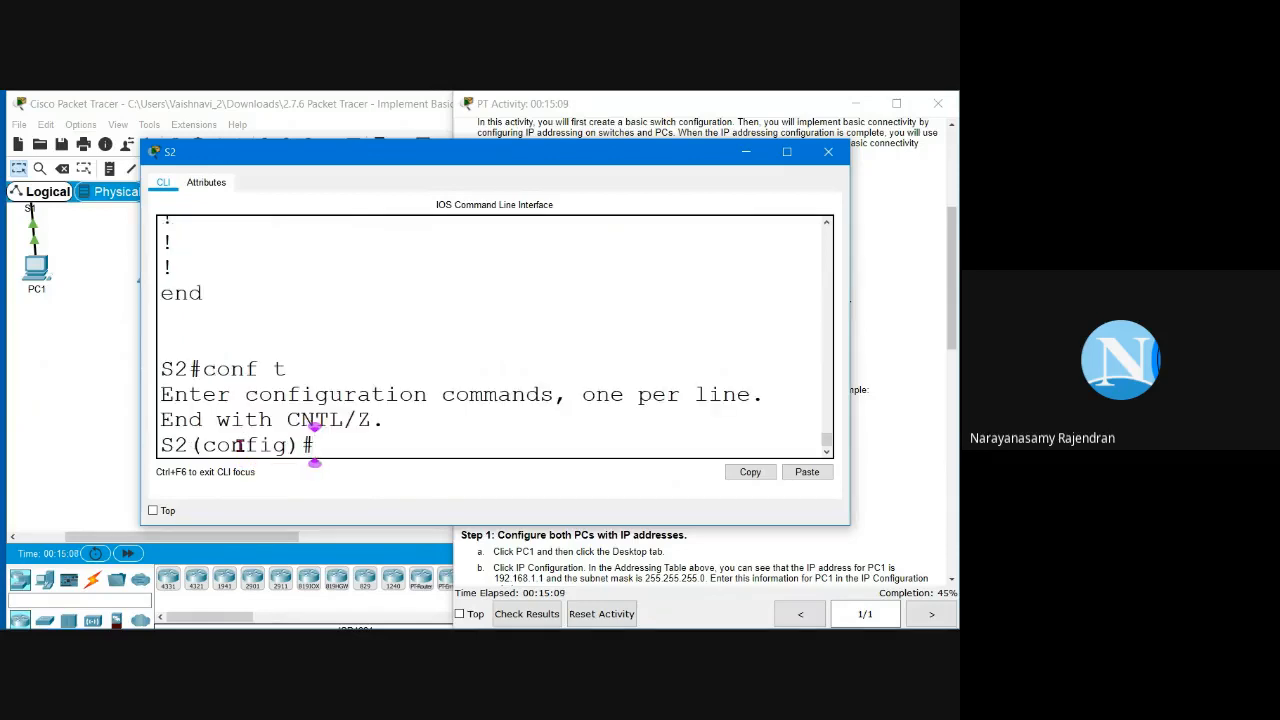
pyautogui.write('banner ')
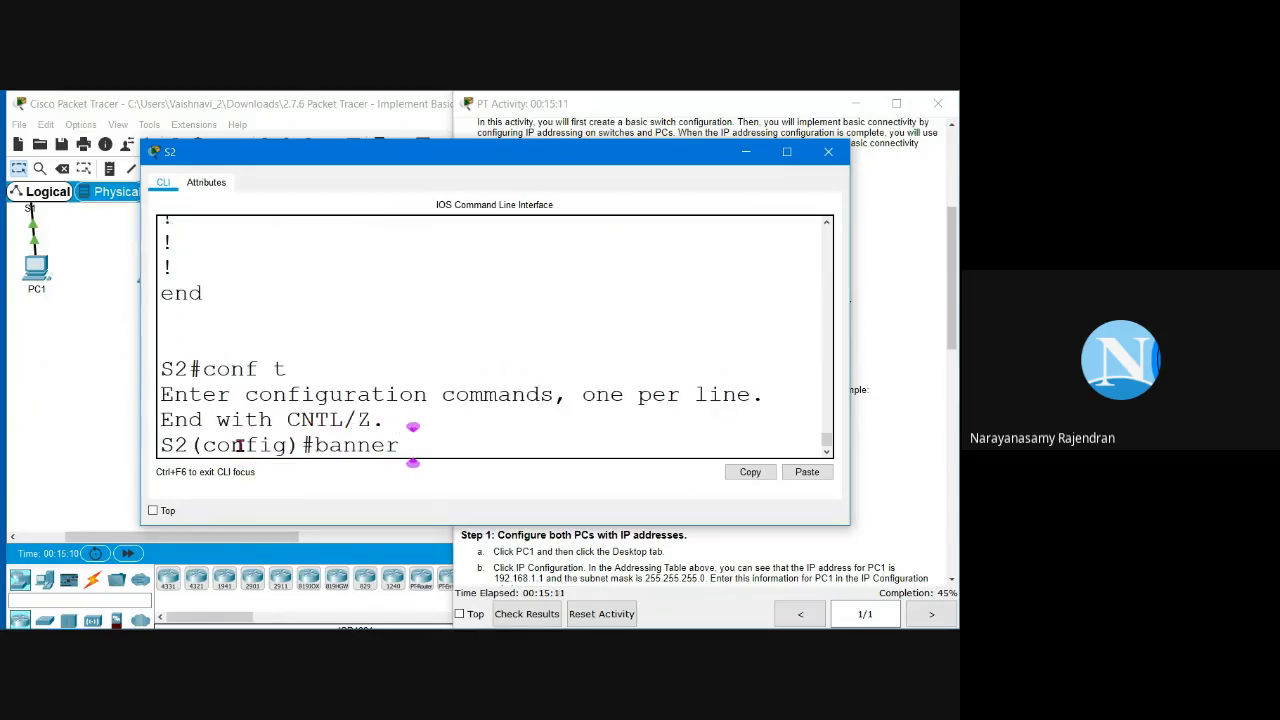
pyautogui.write('mot')
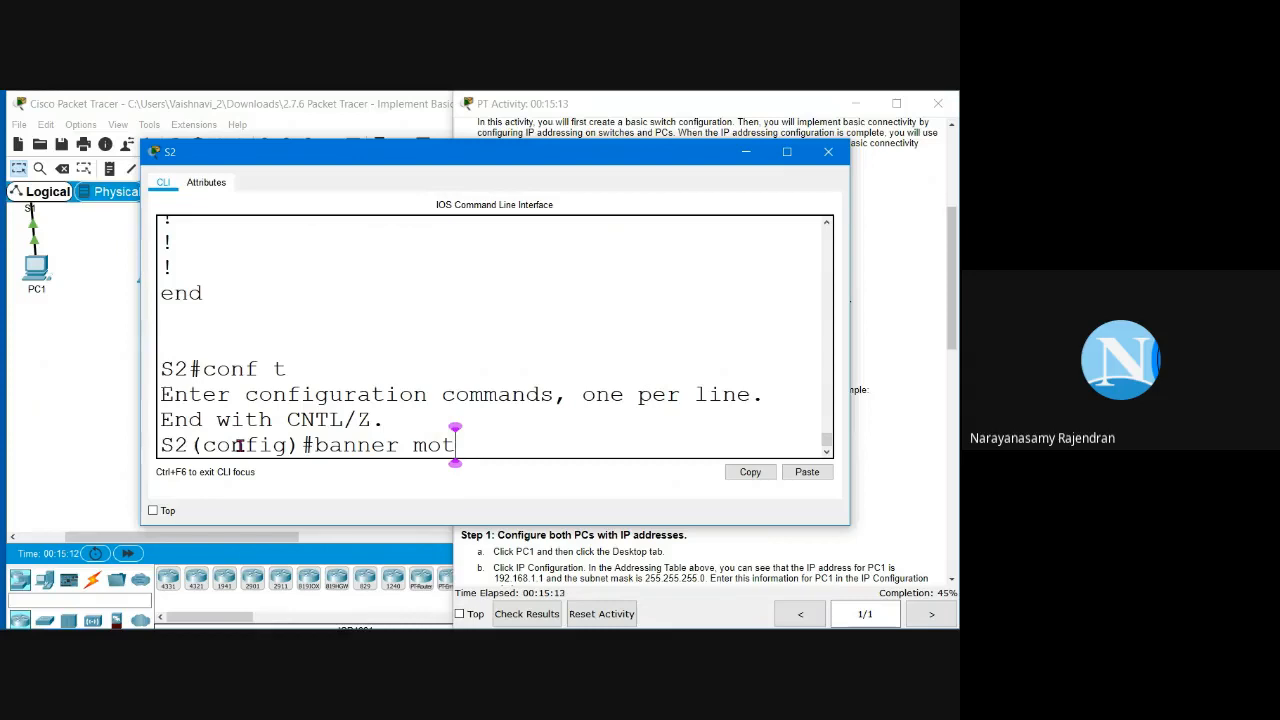
pyautogui.write('d #')
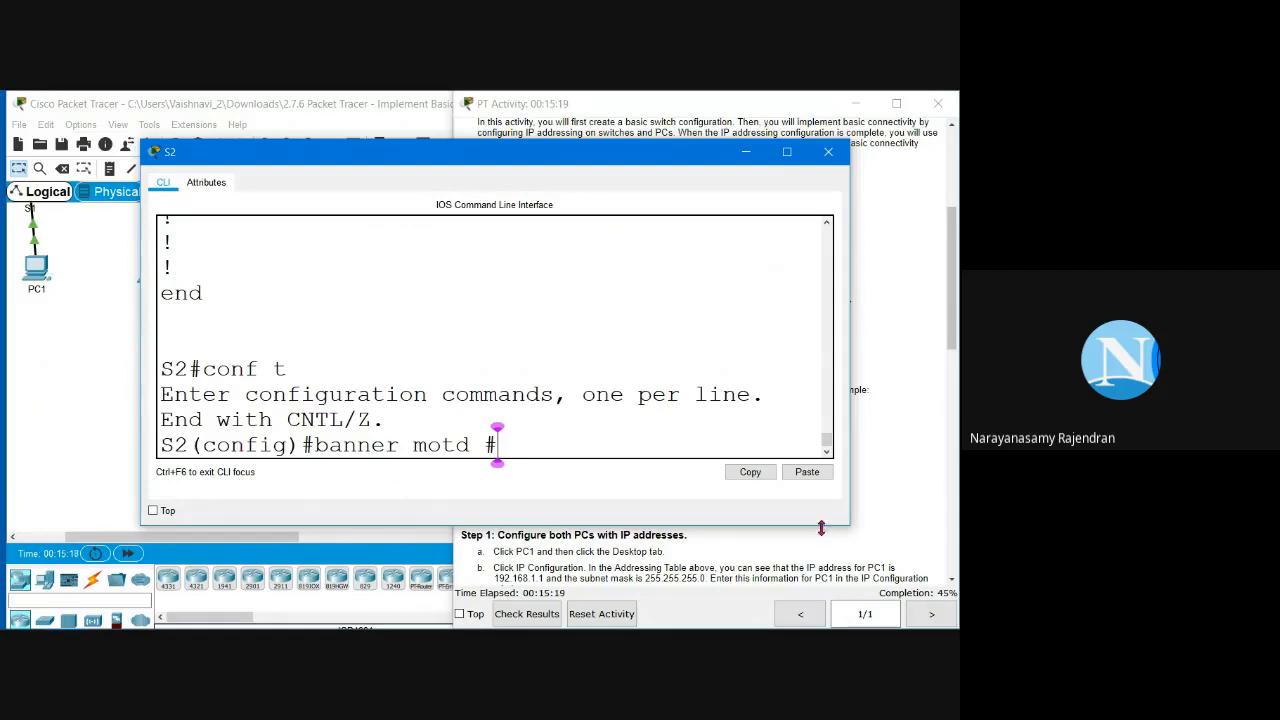
pyautogui.click(807, 472)
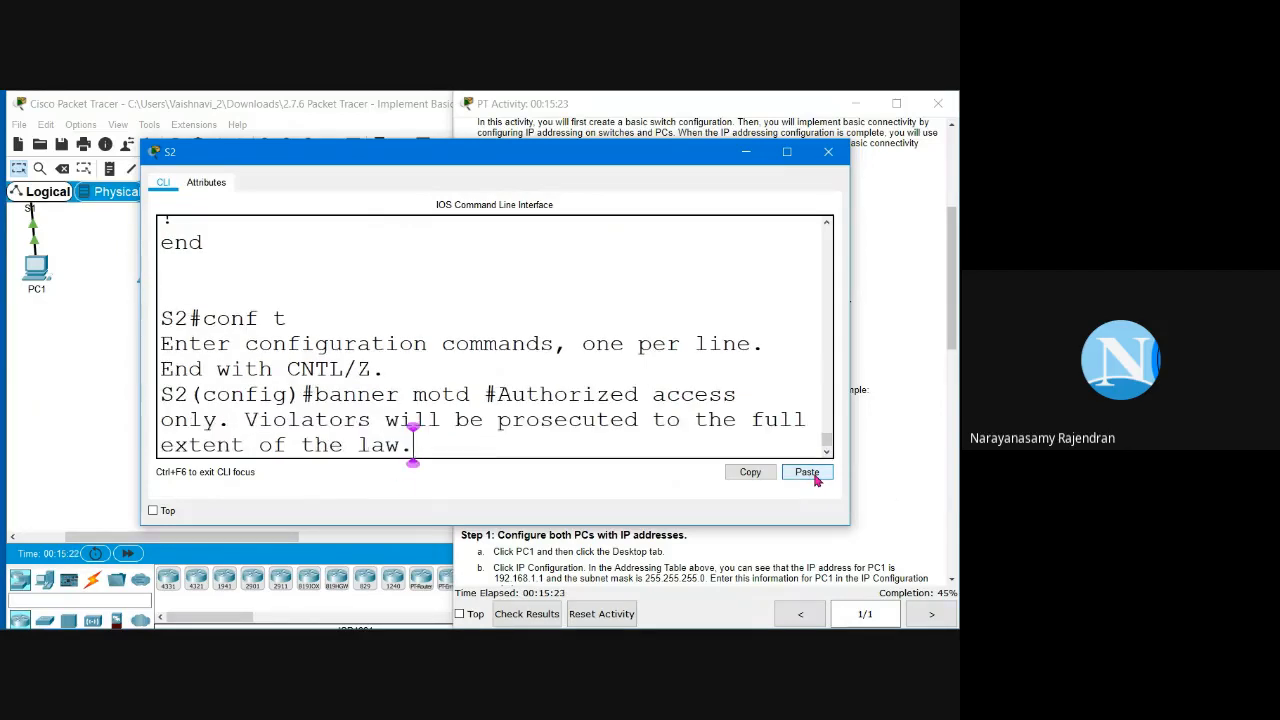
pyautogui.write('#')
pyautogui.press('Return')
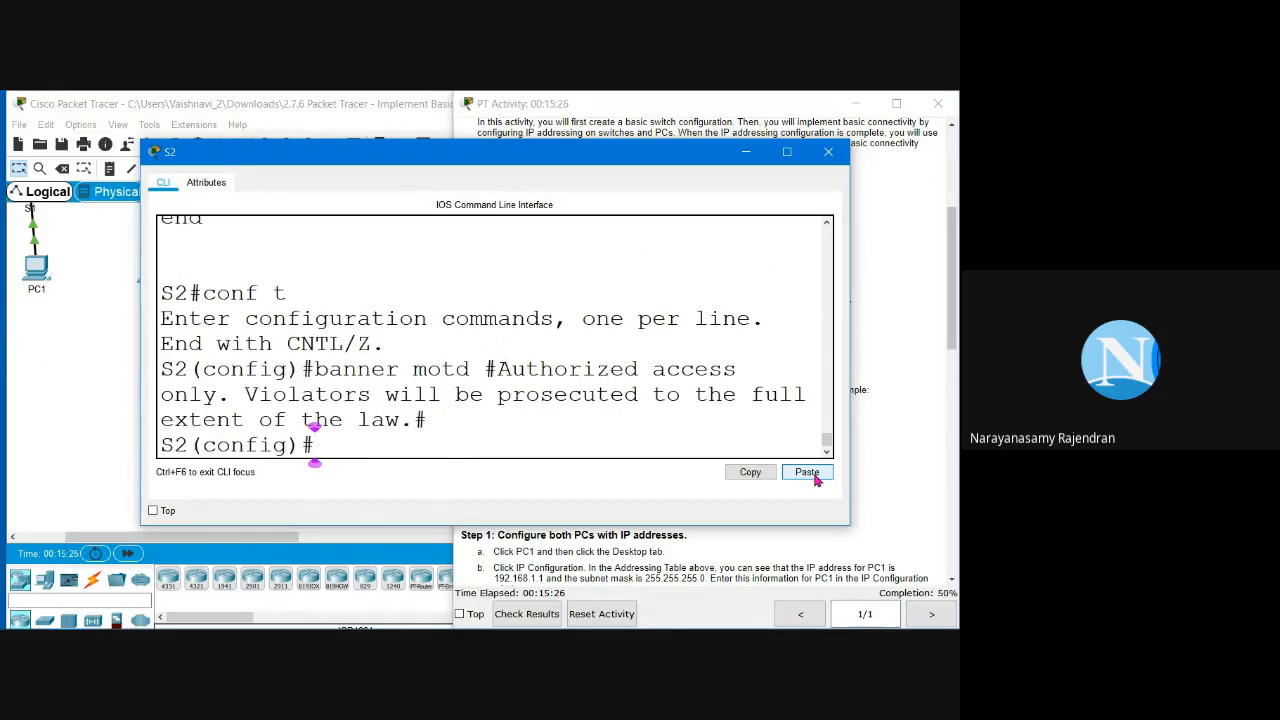
# Step: Exit to privileged mode and save S2's configuration with 'copy run start', 'write' and 'wr'
pyautogui.click(887, 437)
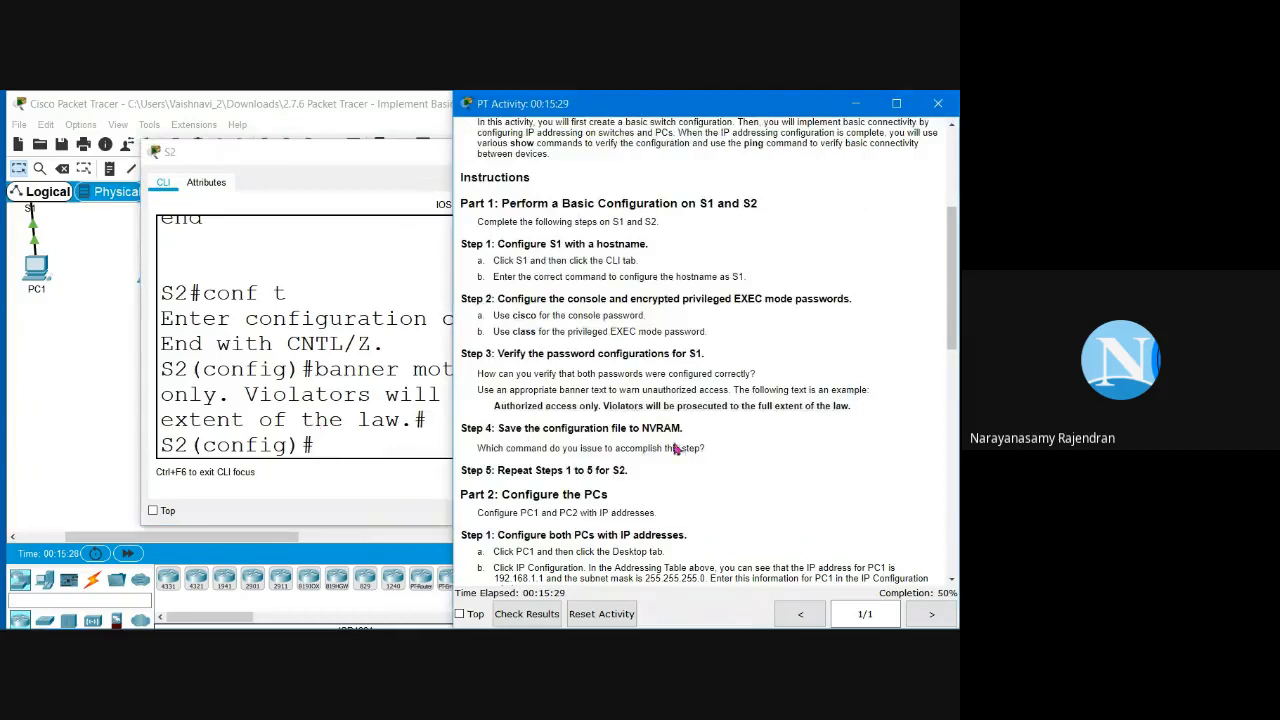
pyautogui.click(351, 448)
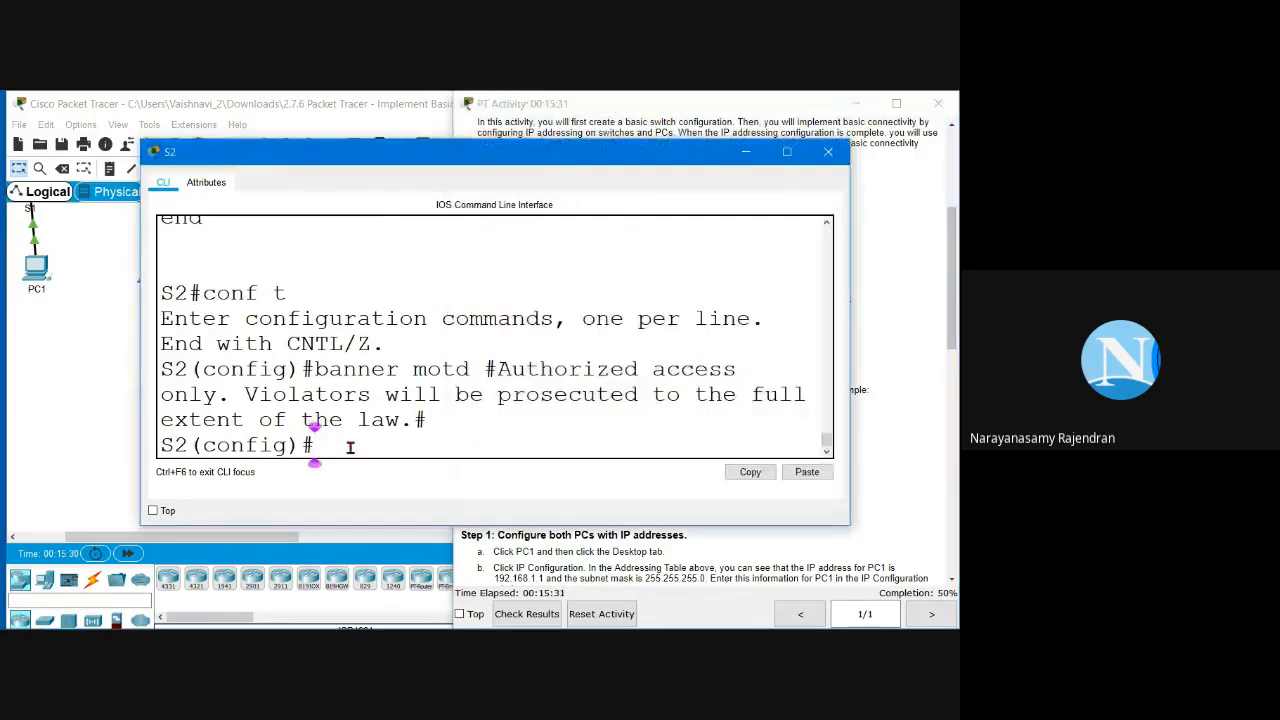
pyautogui.write('exit')
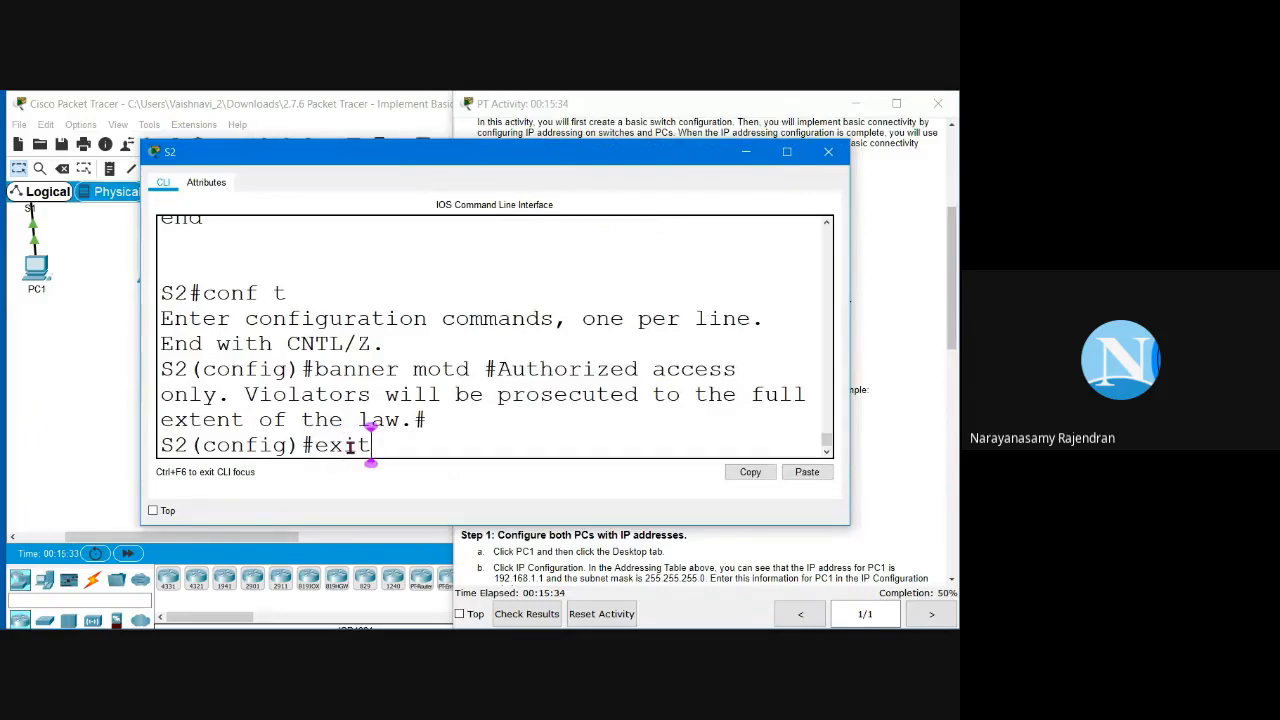
pyautogui.press('Return')
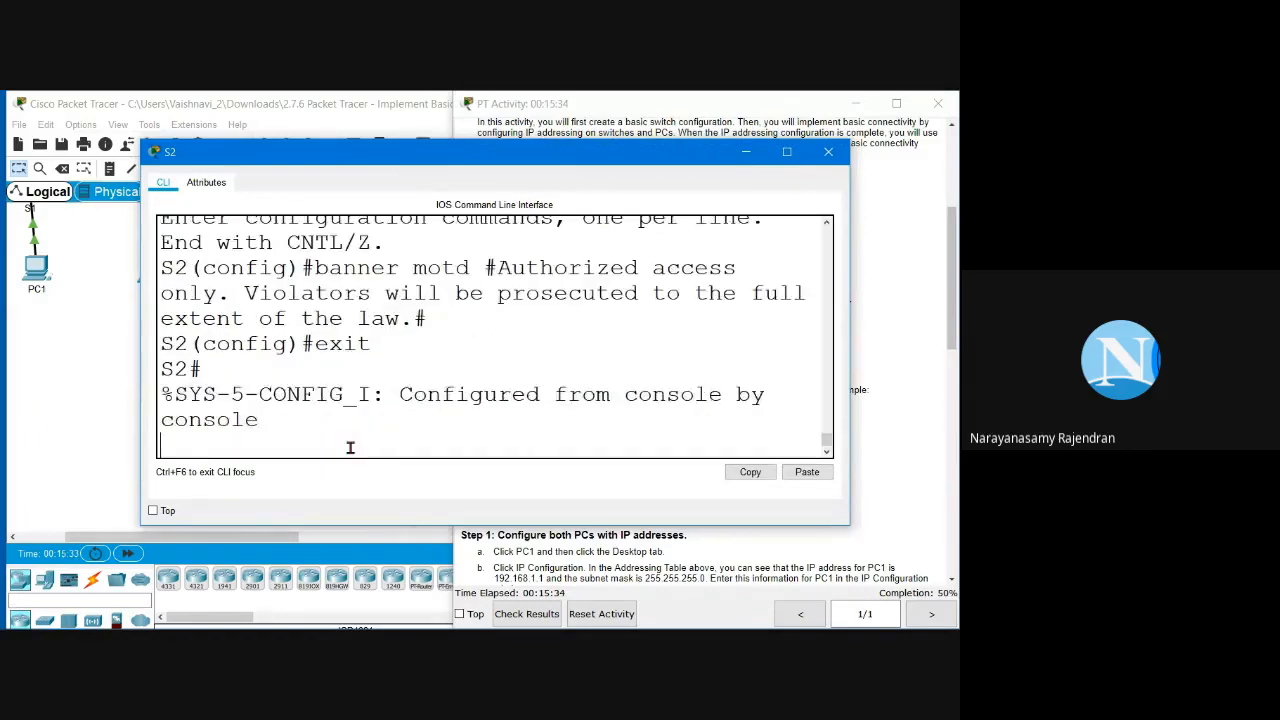
pyautogui.press('Return')
pyautogui.write('copy r')
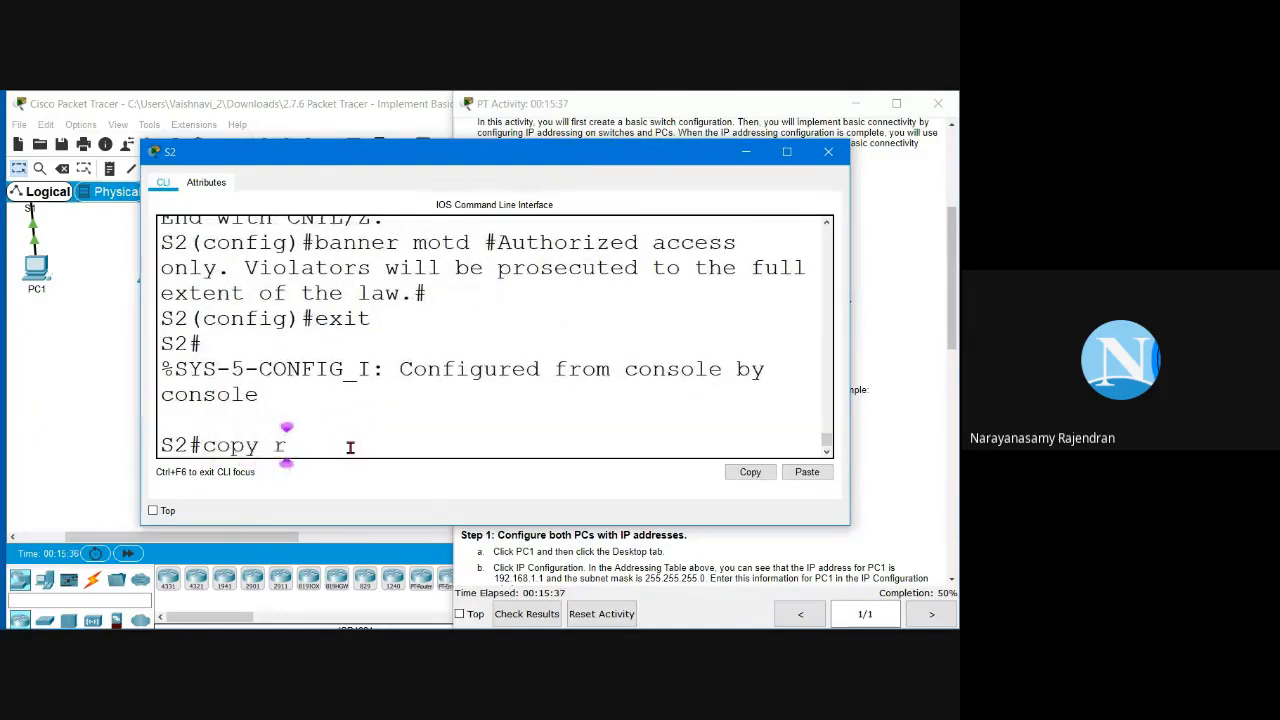
pyautogui.write('un start')
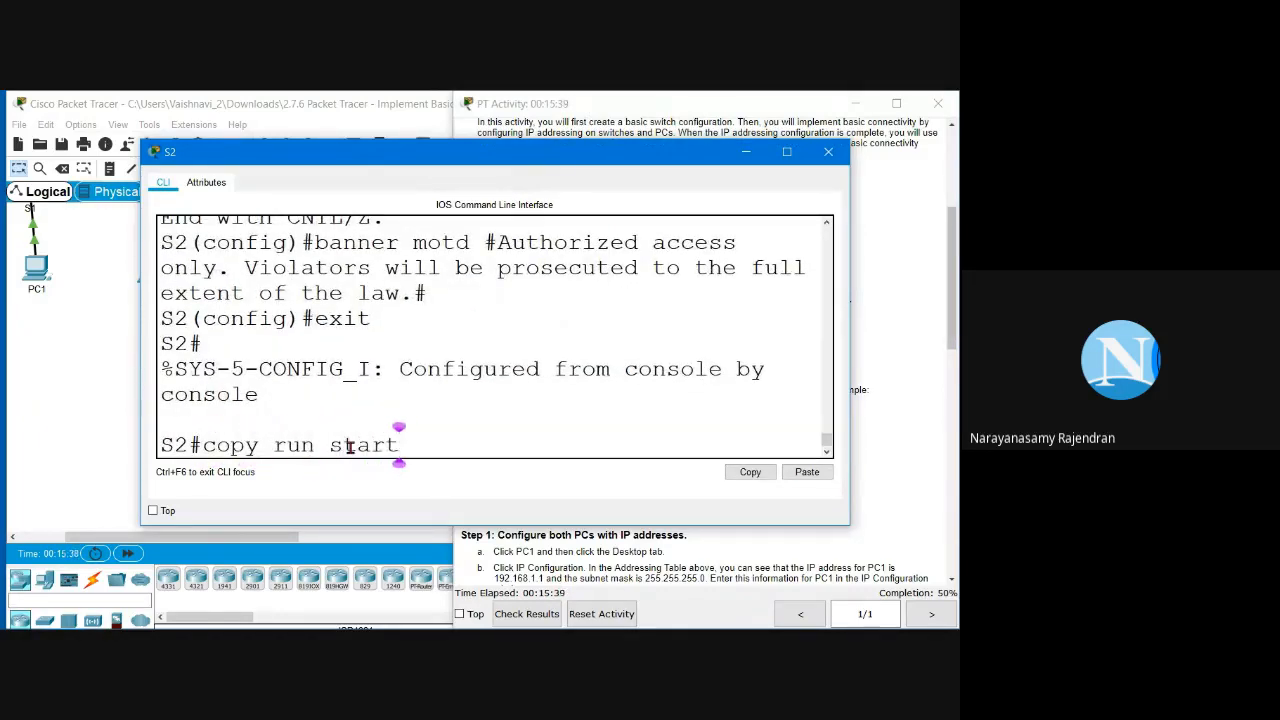
pyautogui.press('Return')
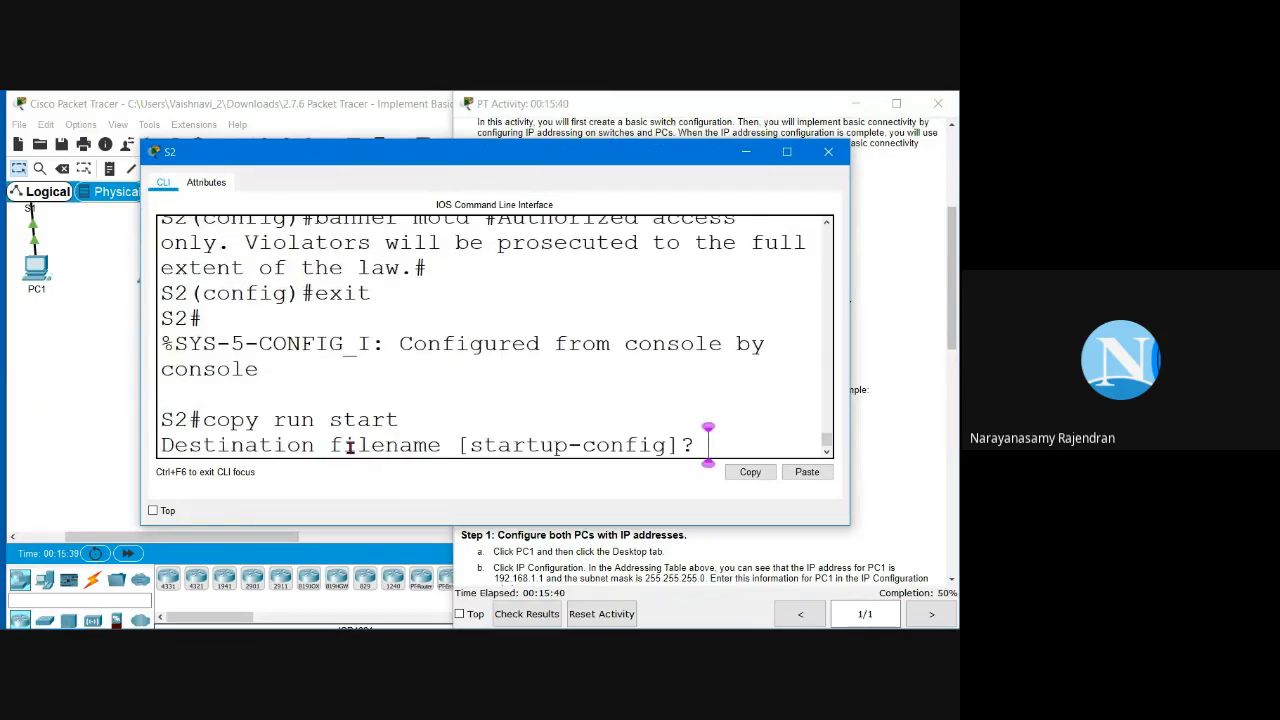
pyautogui.press('Return')
pyautogui.press('Return')
pyautogui.write('write')
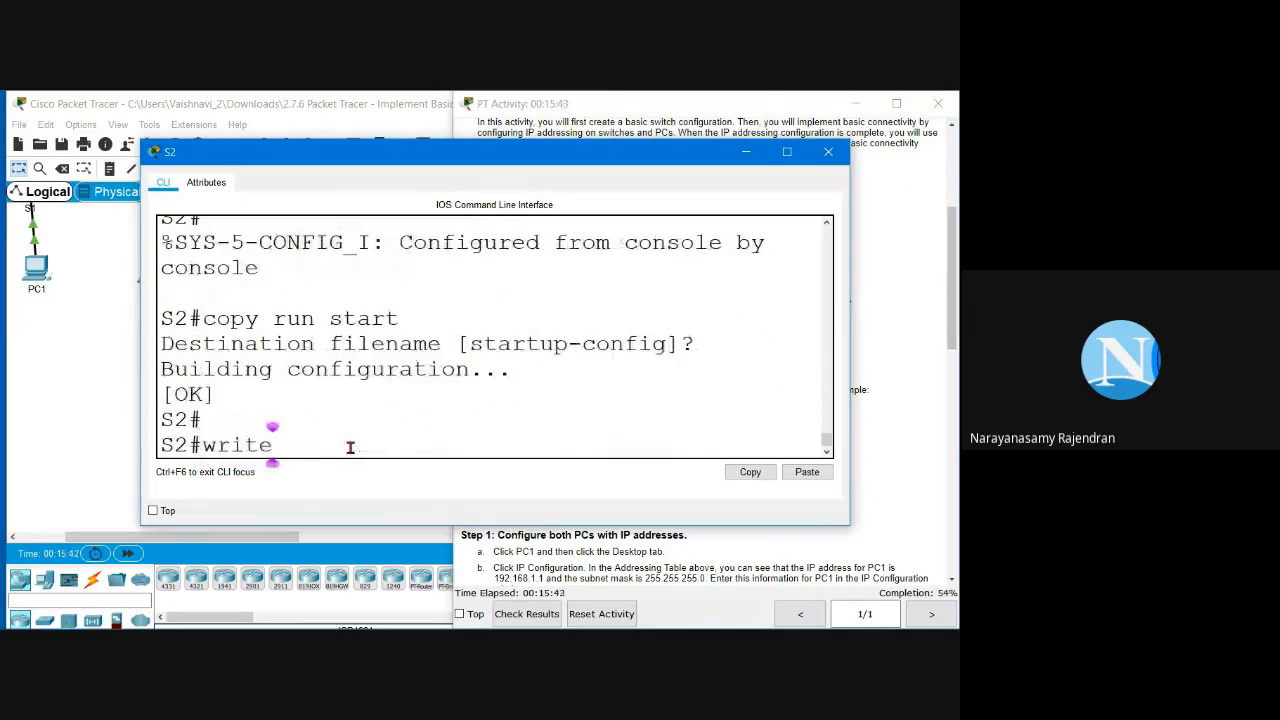
pyautogui.press('Return')
pyautogui.write('wr')
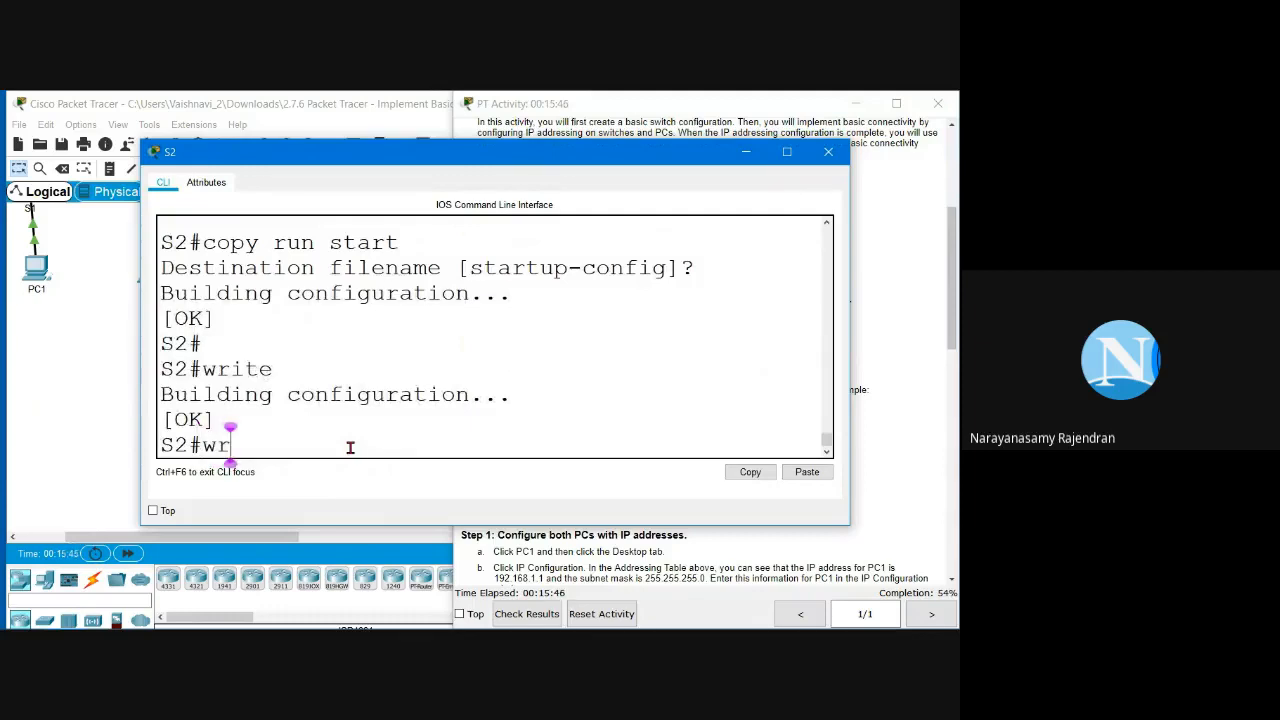
pyautogui.press('Return')
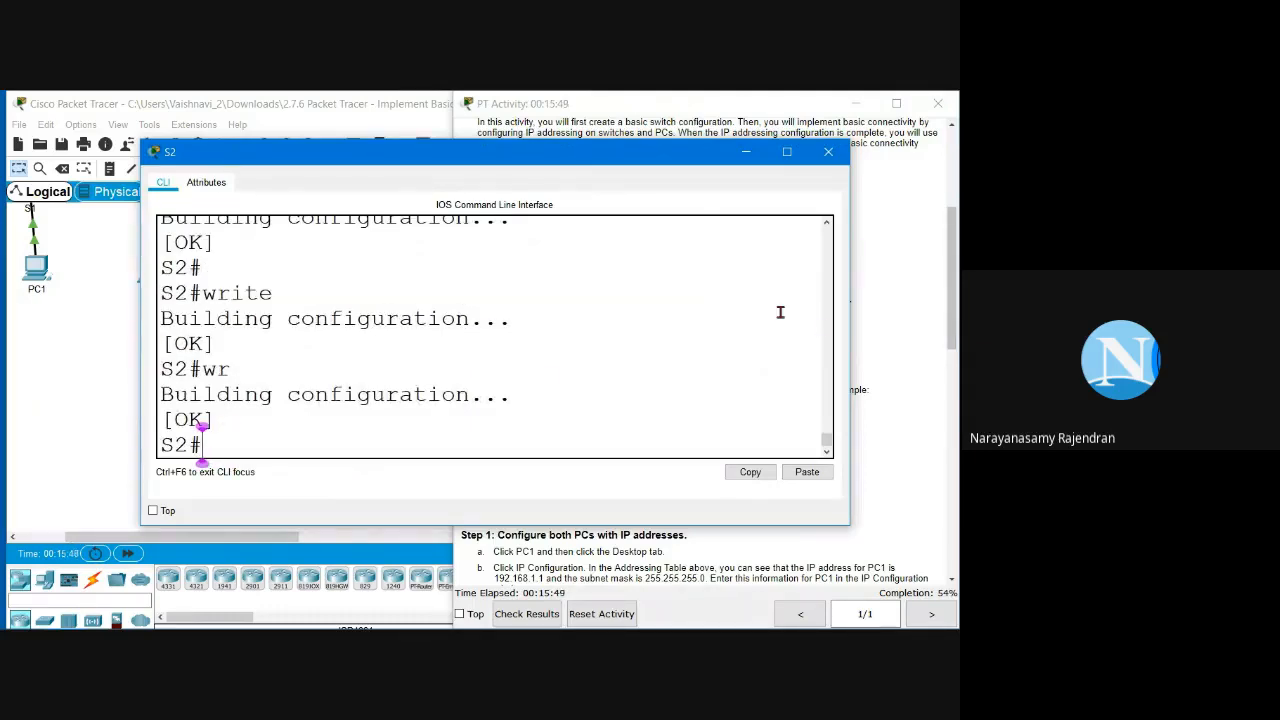
# Step: Scroll the instructions and review the Part 1 switch configuration steps
pyautogui.click(892, 345)
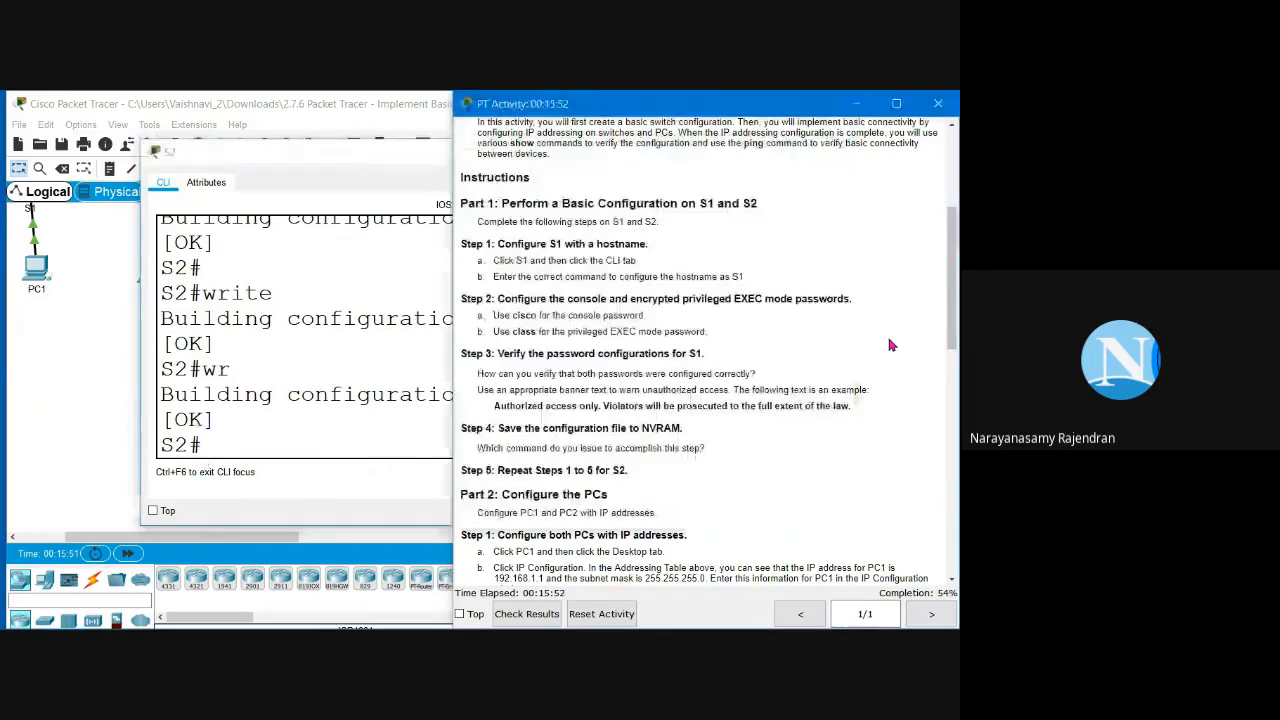
pyautogui.scroll(-1, 729, 497)
pyautogui.scroll(-1, 729, 497)
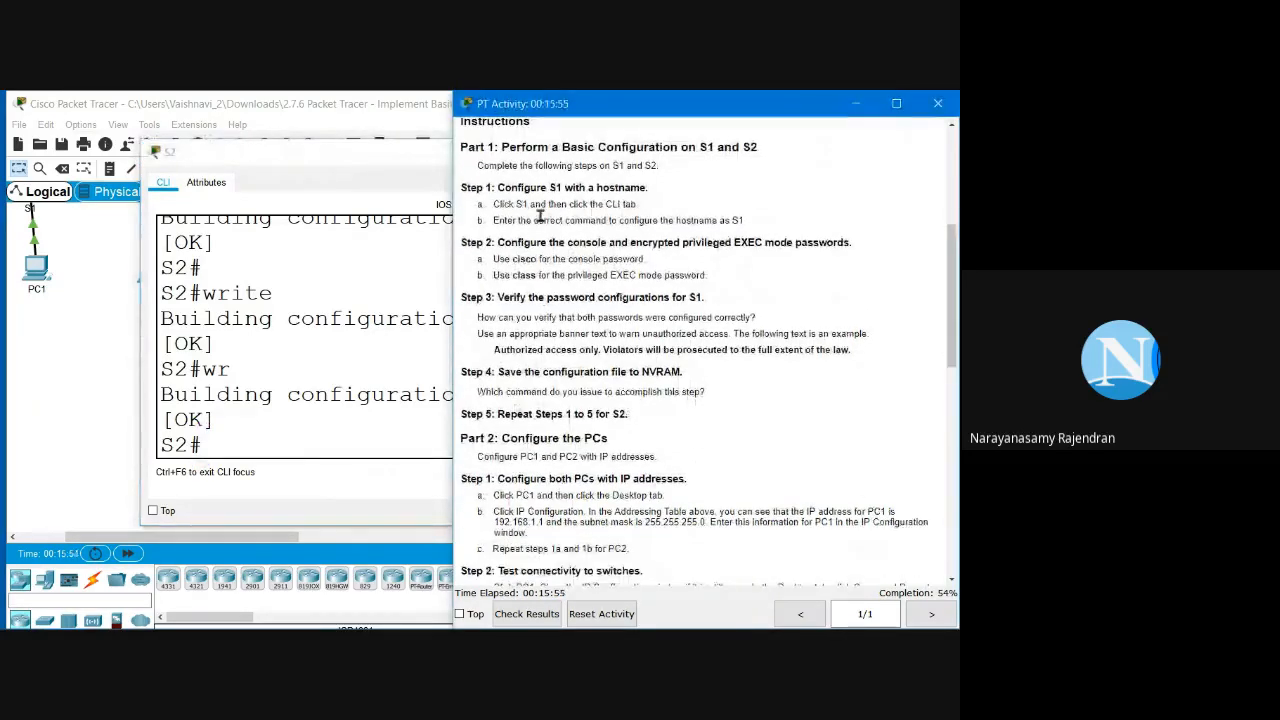
pyautogui.moveTo(474, 143); pyautogui.dragTo(636, 421)
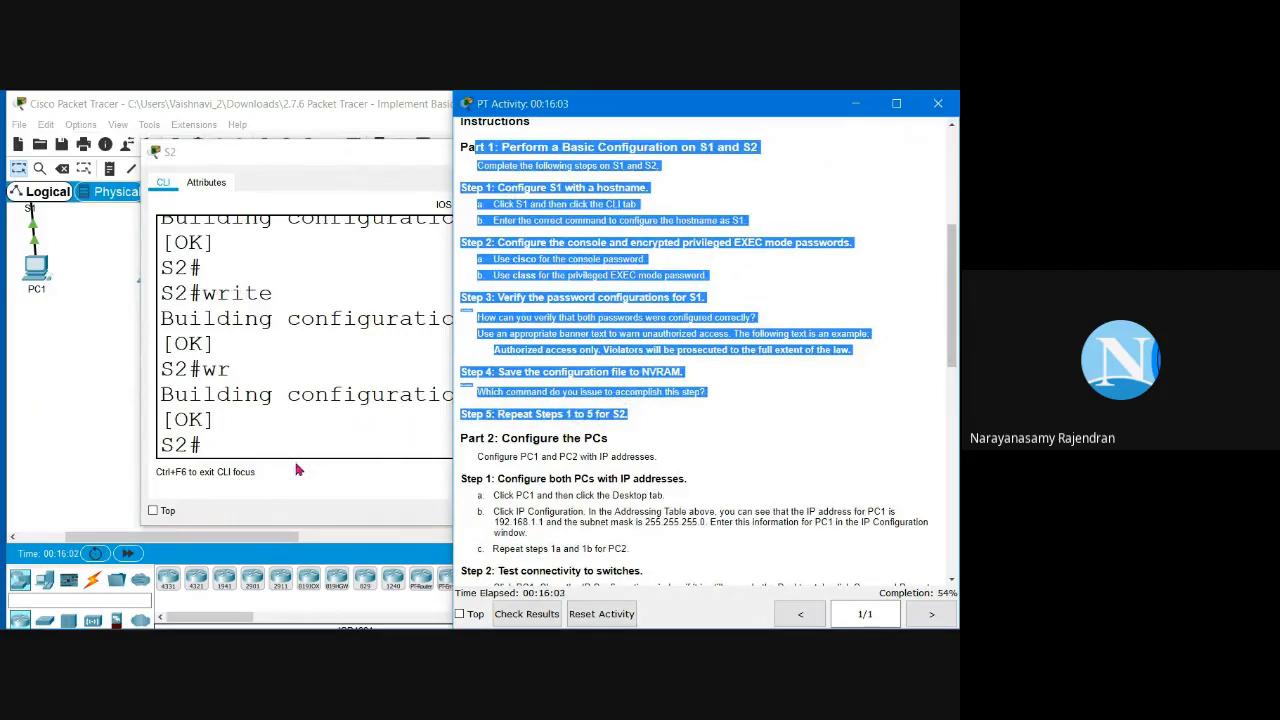
pyautogui.click(681, 420)
pyautogui.scroll(-3, 681, 420)
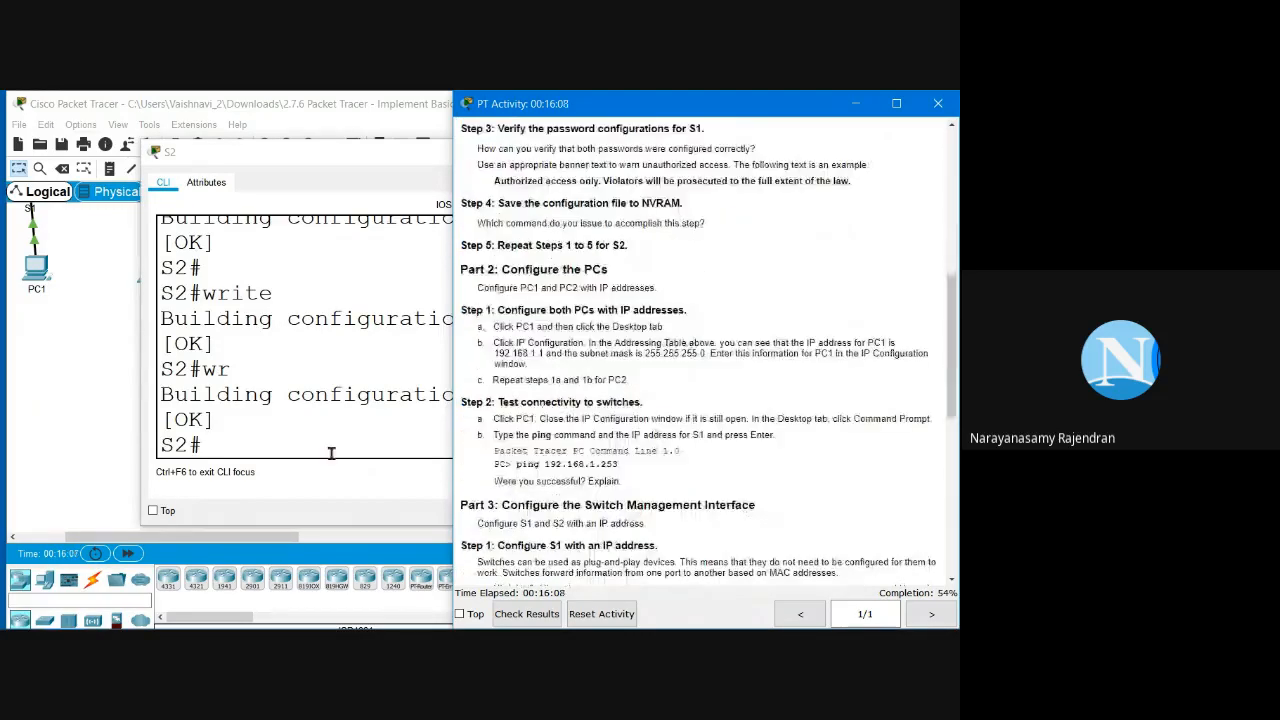
# Step: Read the 'Configure PC1 and PC2' instruction and bring the main topology window forward
pyautogui.click(329, 449)
pyautogui.click(882, 276)
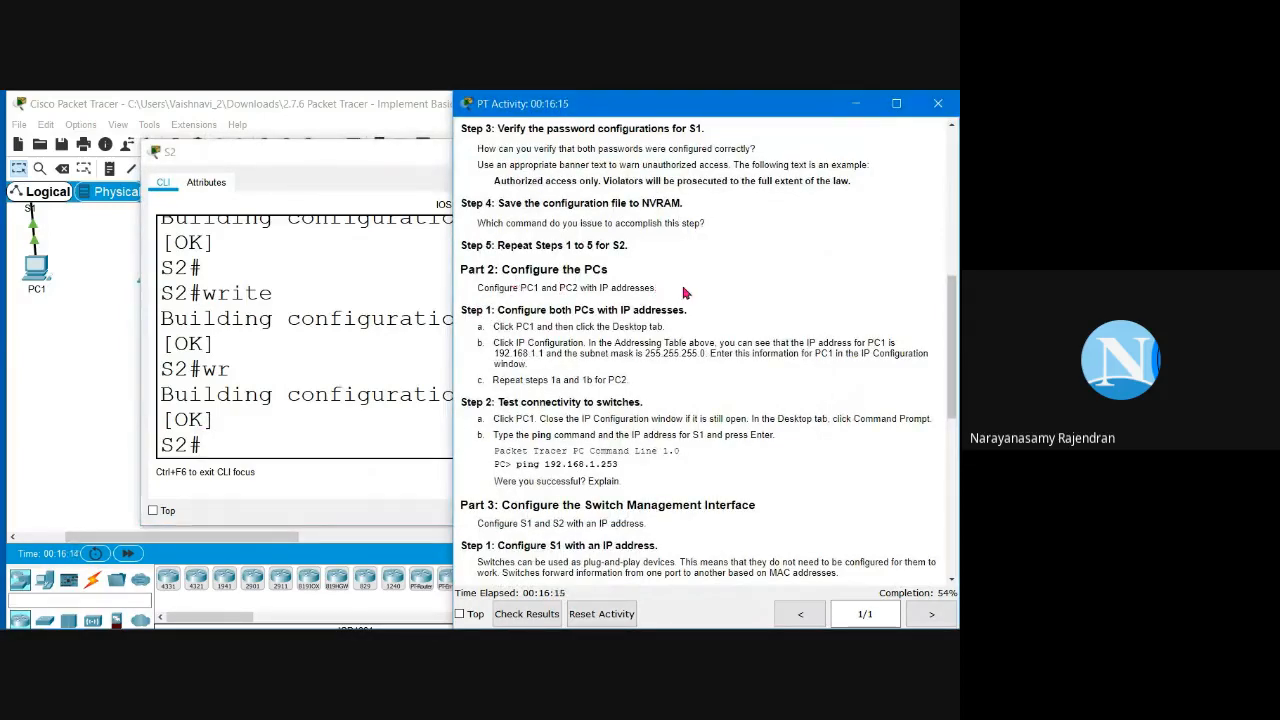
pyautogui.moveTo(670, 290); pyautogui.dragTo(474, 288)
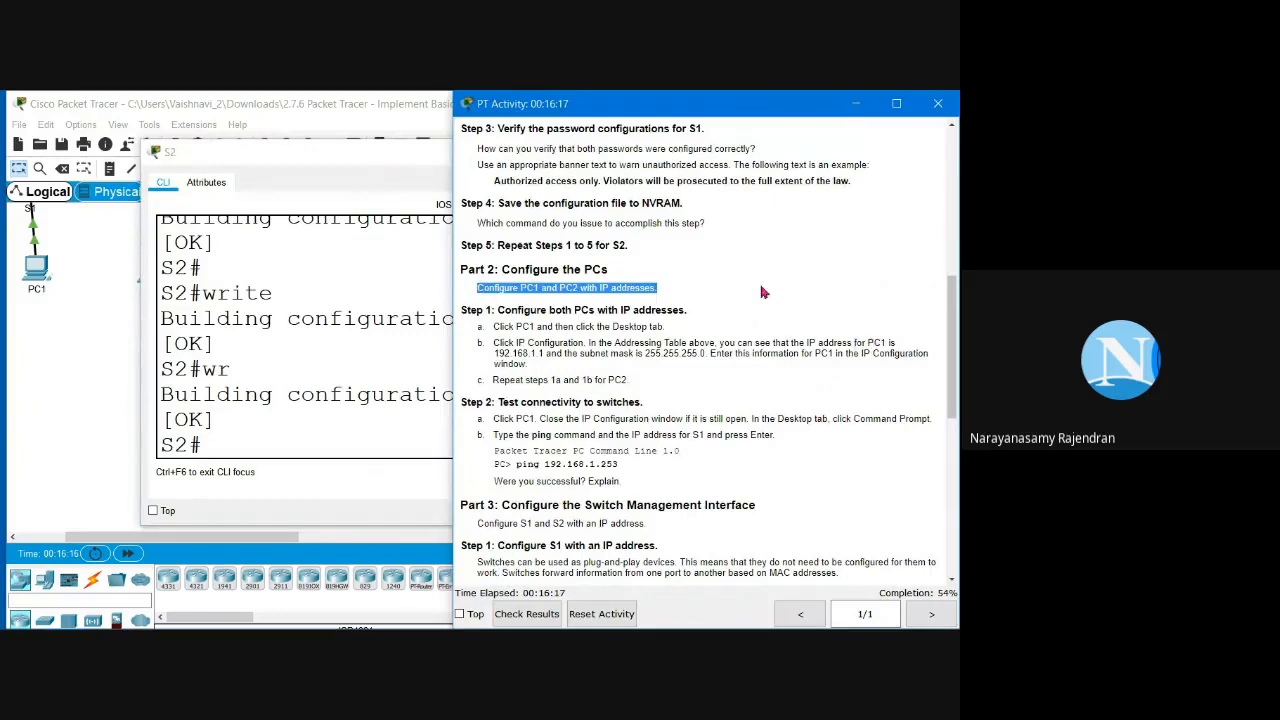
pyautogui.click(674, 320)
pyautogui.click(214, 400)
pyautogui.click(90, 398)
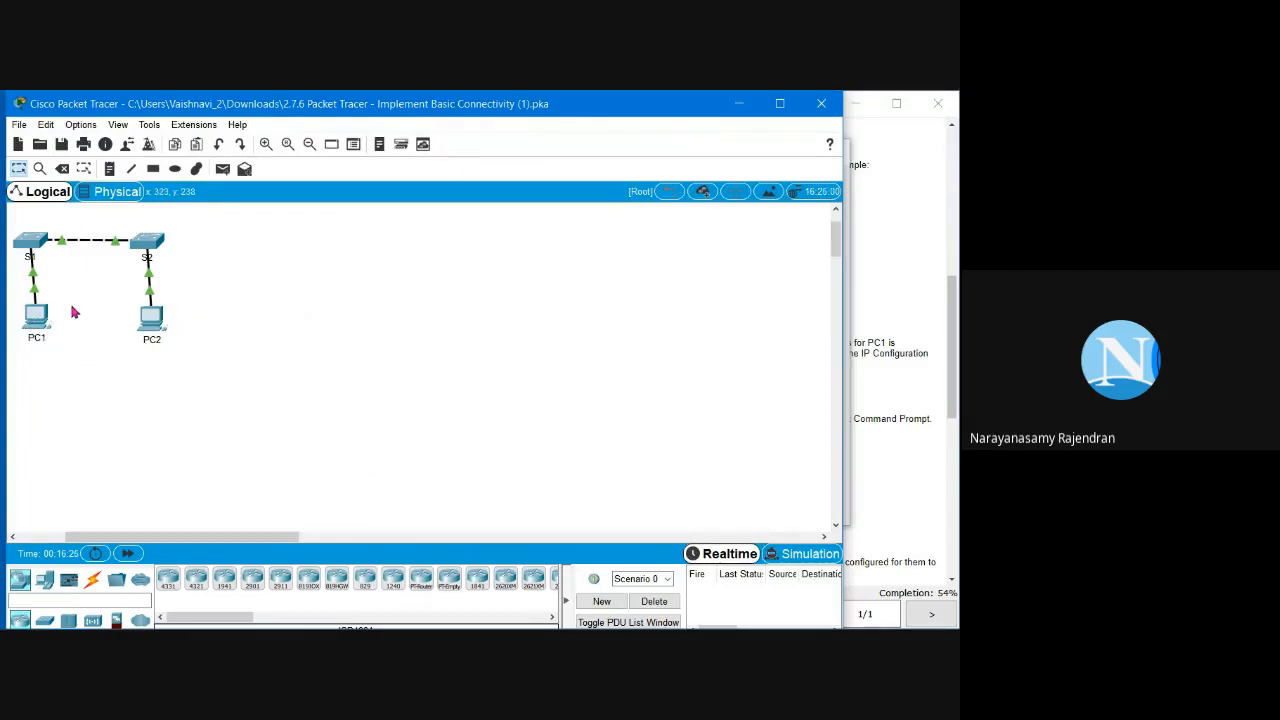
# Step: Open PC1's Desktop IP Configuration panel, ready to enter its IPv4 address
pyautogui.click(33, 254)
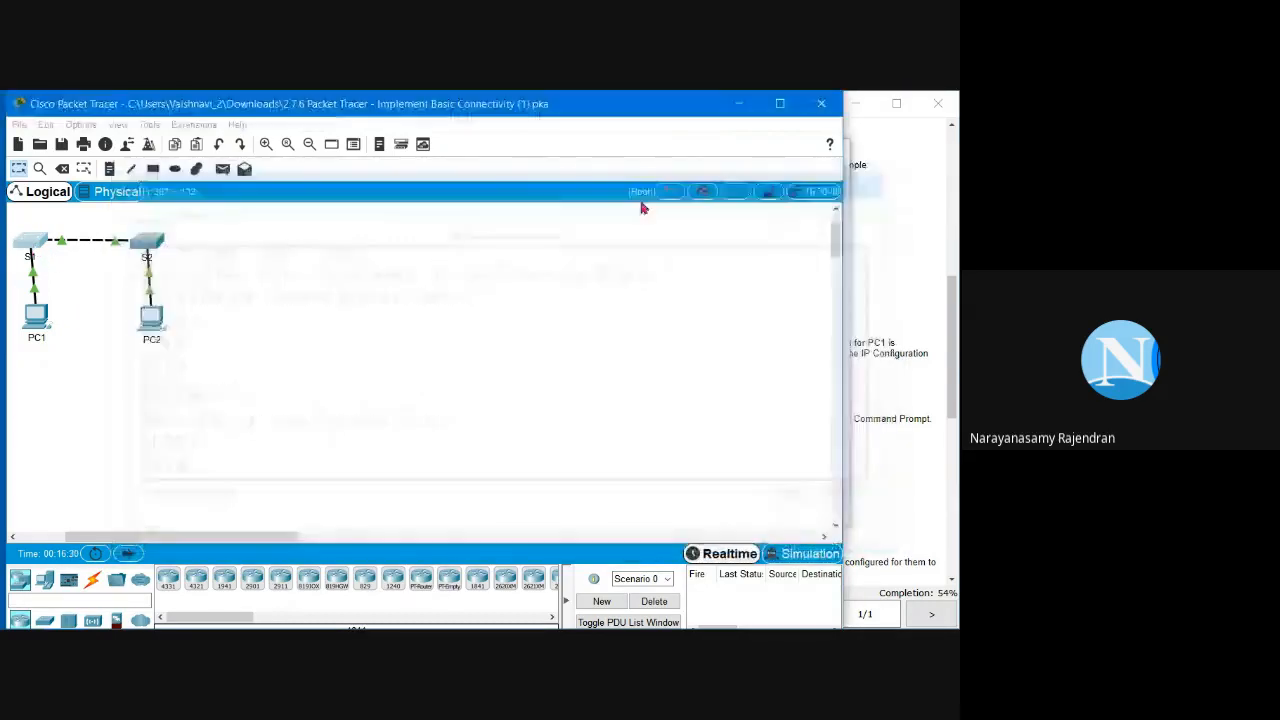
pyautogui.click(147, 241)
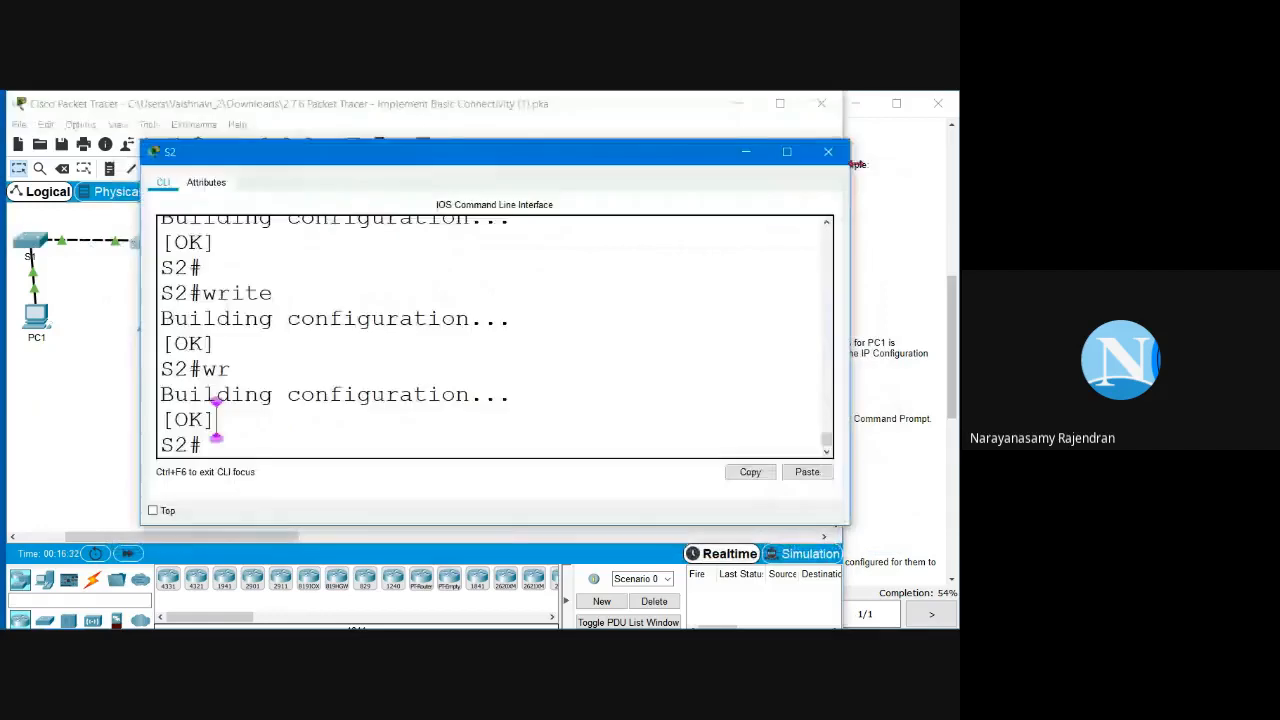
pyautogui.click(845, 150)
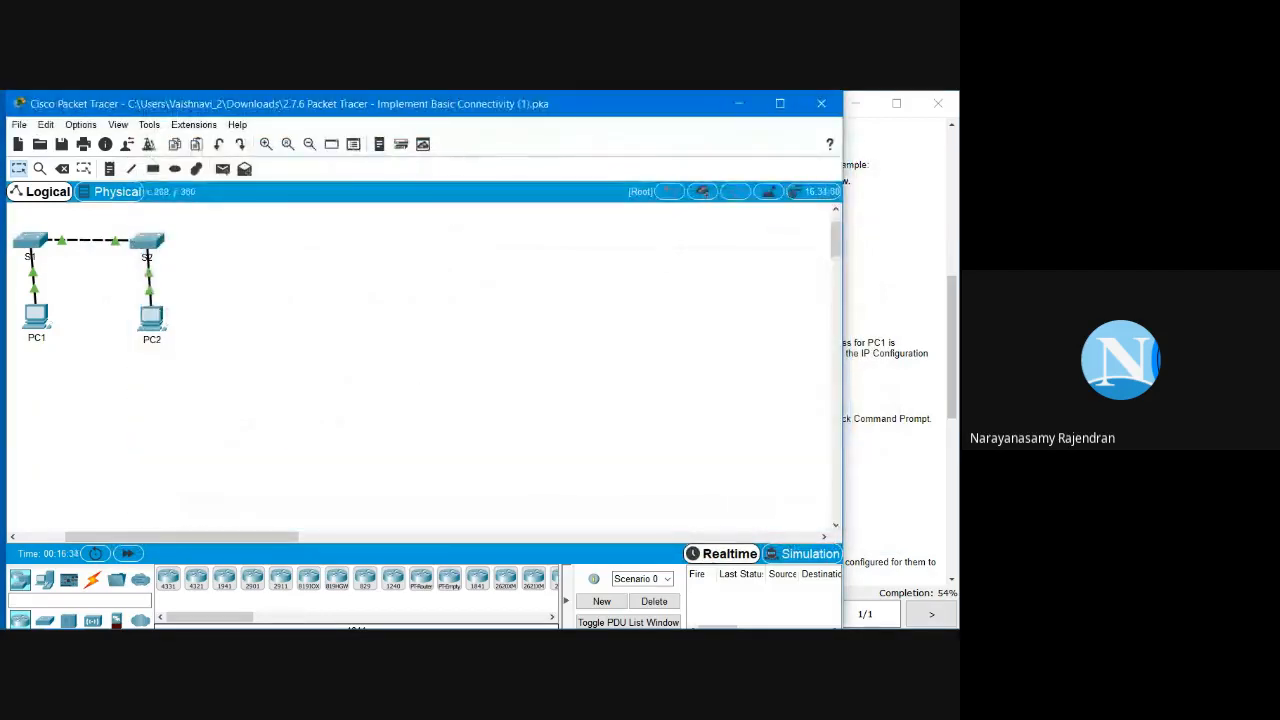
pyautogui.click(38, 318)
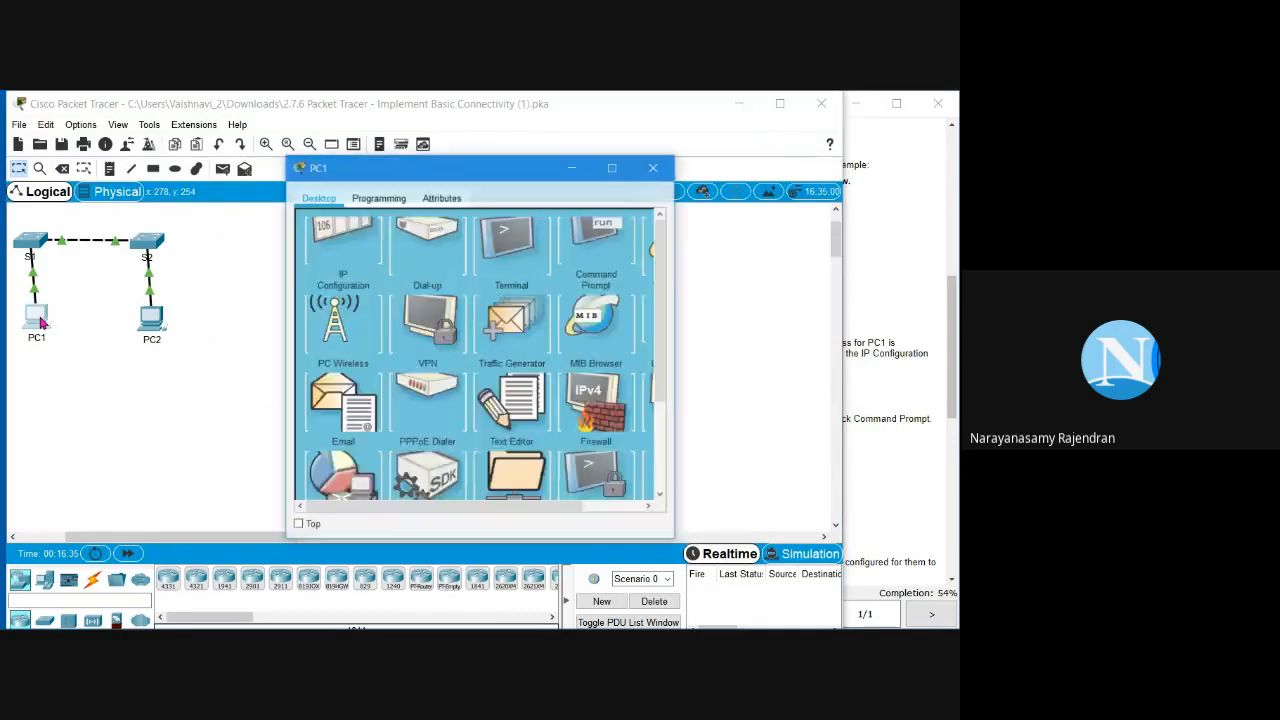
pyautogui.click(350, 258)
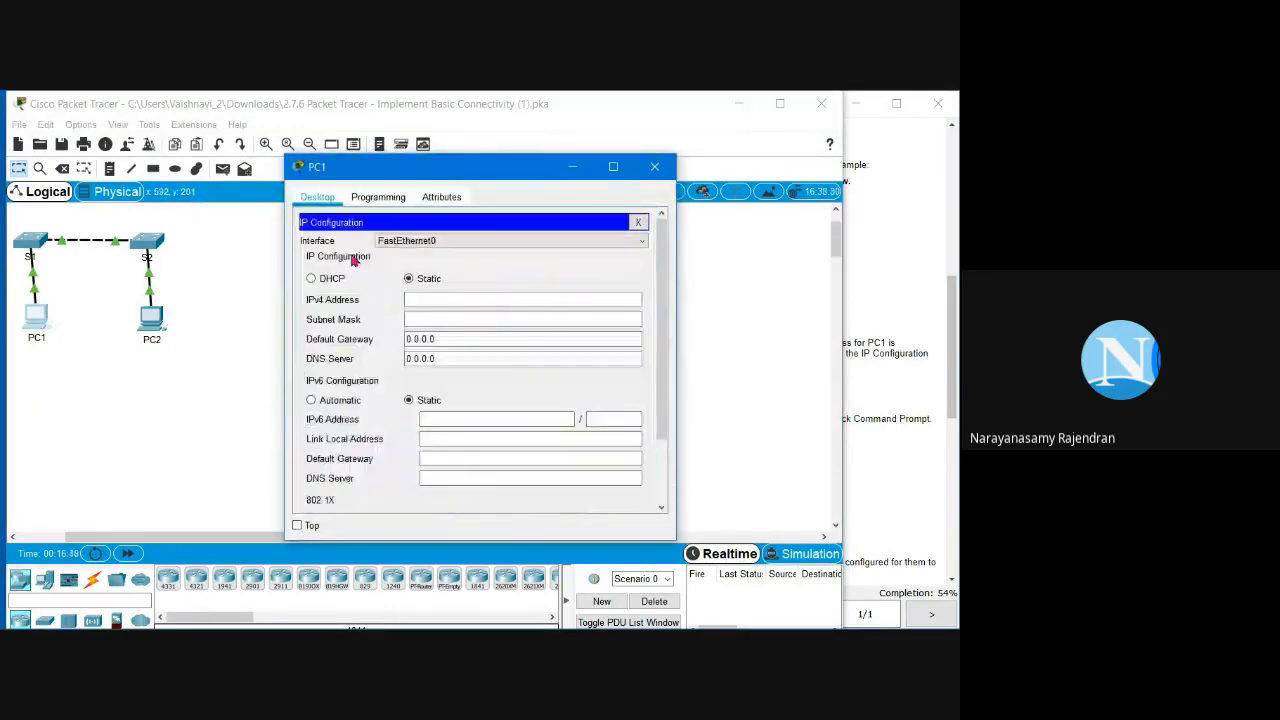
pyautogui.click(430, 320)
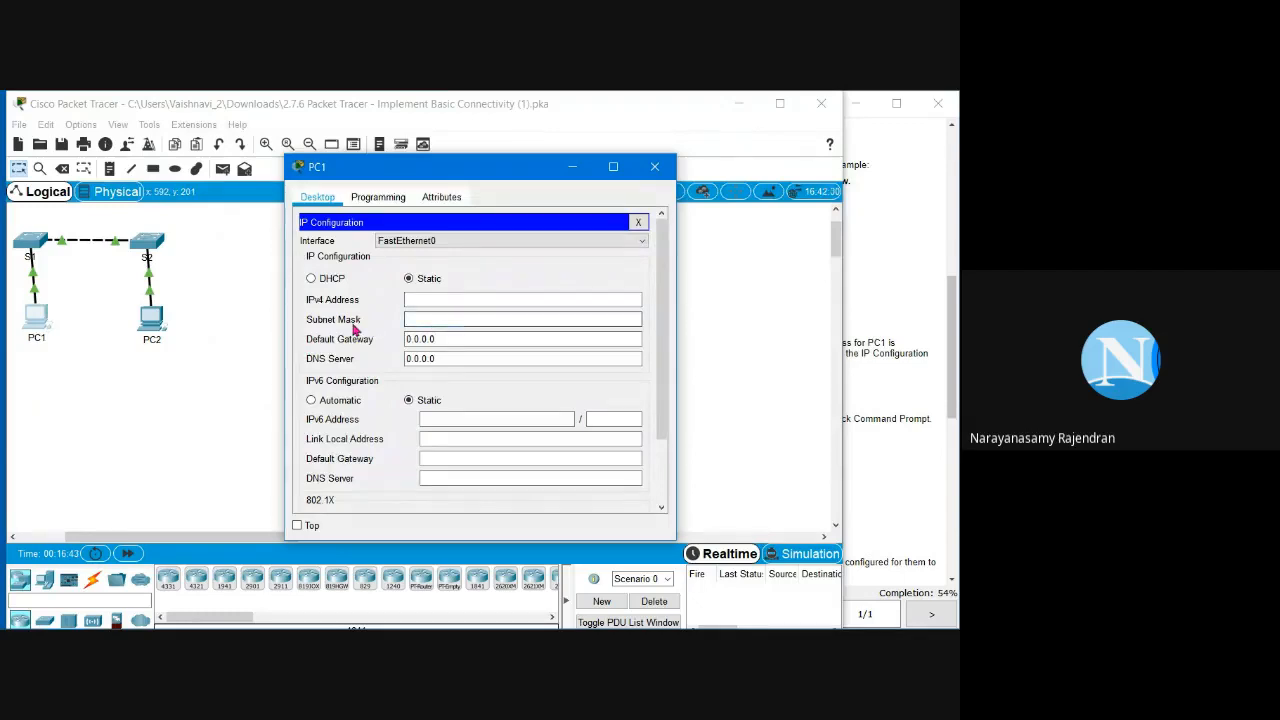
pyautogui.click(426, 296)
pyautogui.click(426, 320)
pyautogui.click(455, 295)
pyautogui.click(453, 314)
pyautogui.click(452, 306)
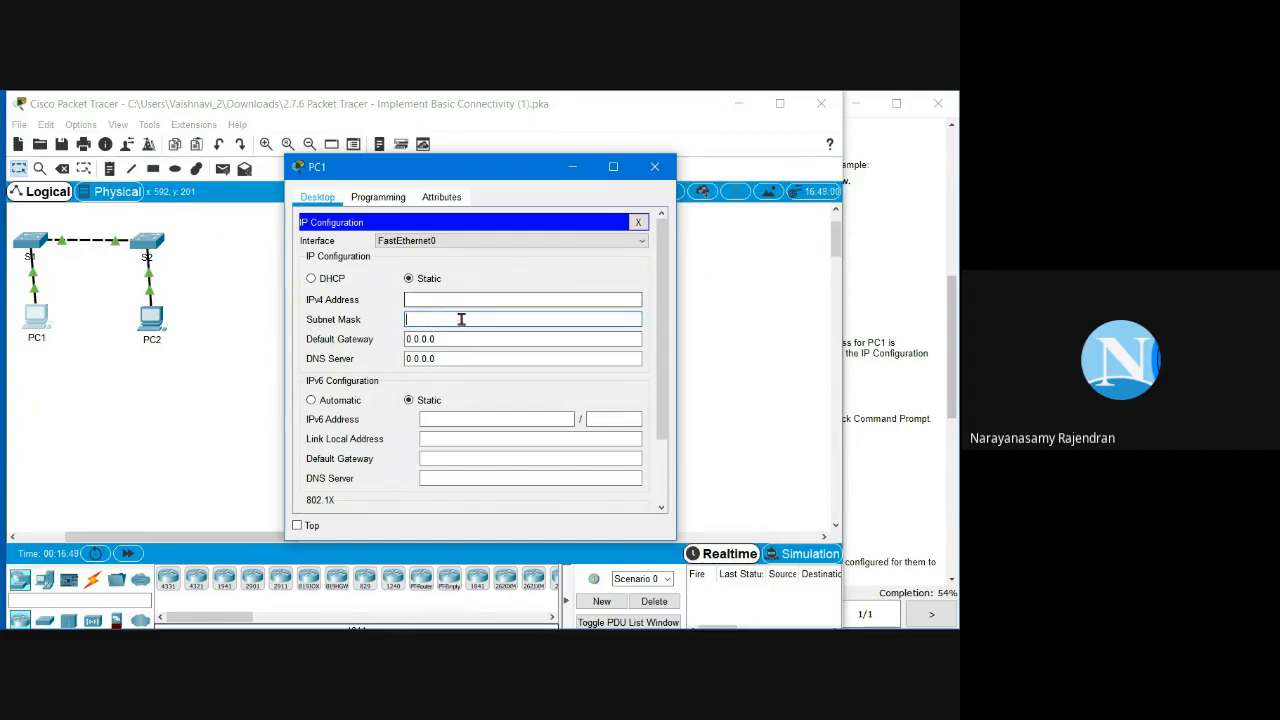
# Step: Copy PC1's address 192.168.1.1 from the activity's Addressing Table
pyautogui.click(876, 323)
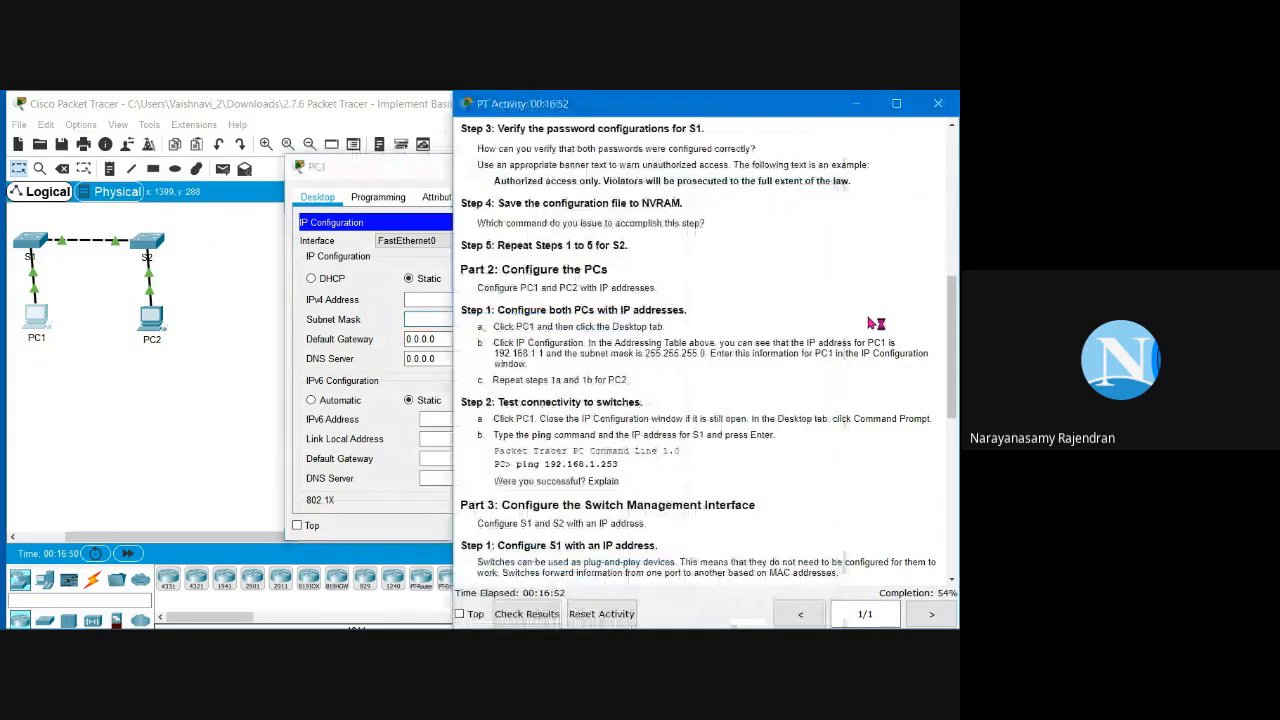
pyautogui.scroll(10, 876, 323)
pyautogui.moveTo(476, 160); pyautogui.dragTo(592, 165)
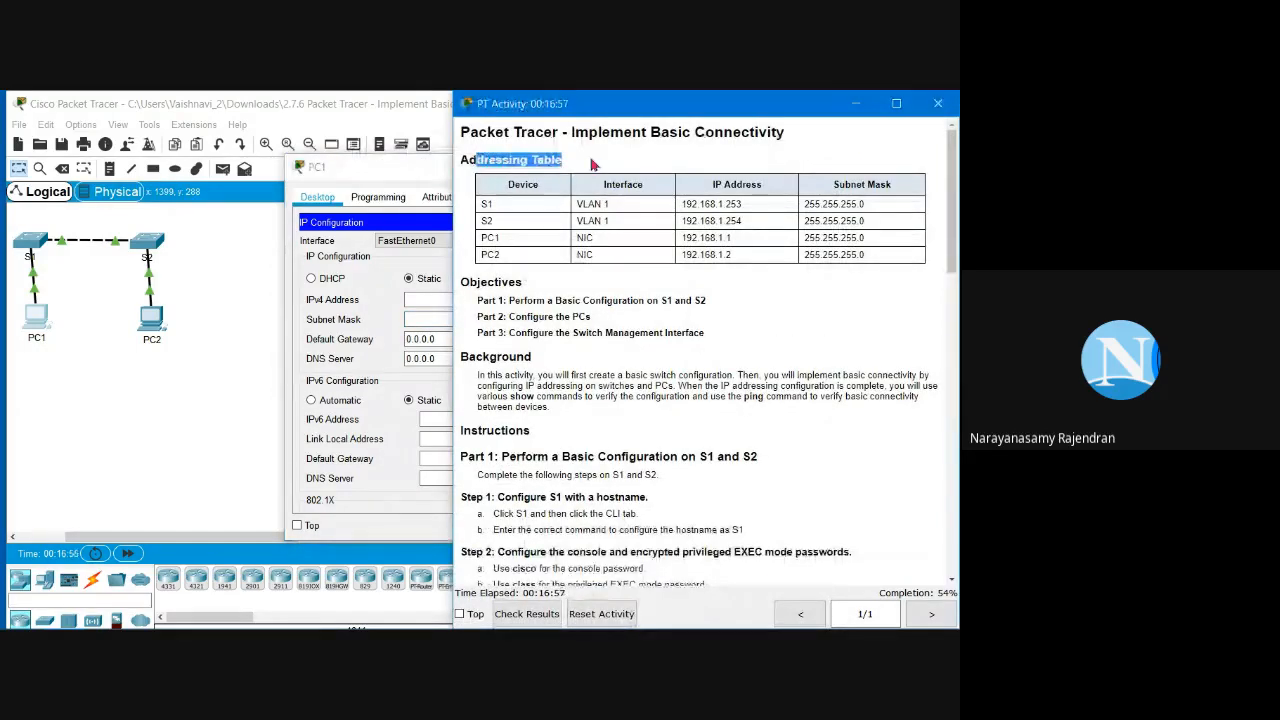
pyautogui.click(130, 318)
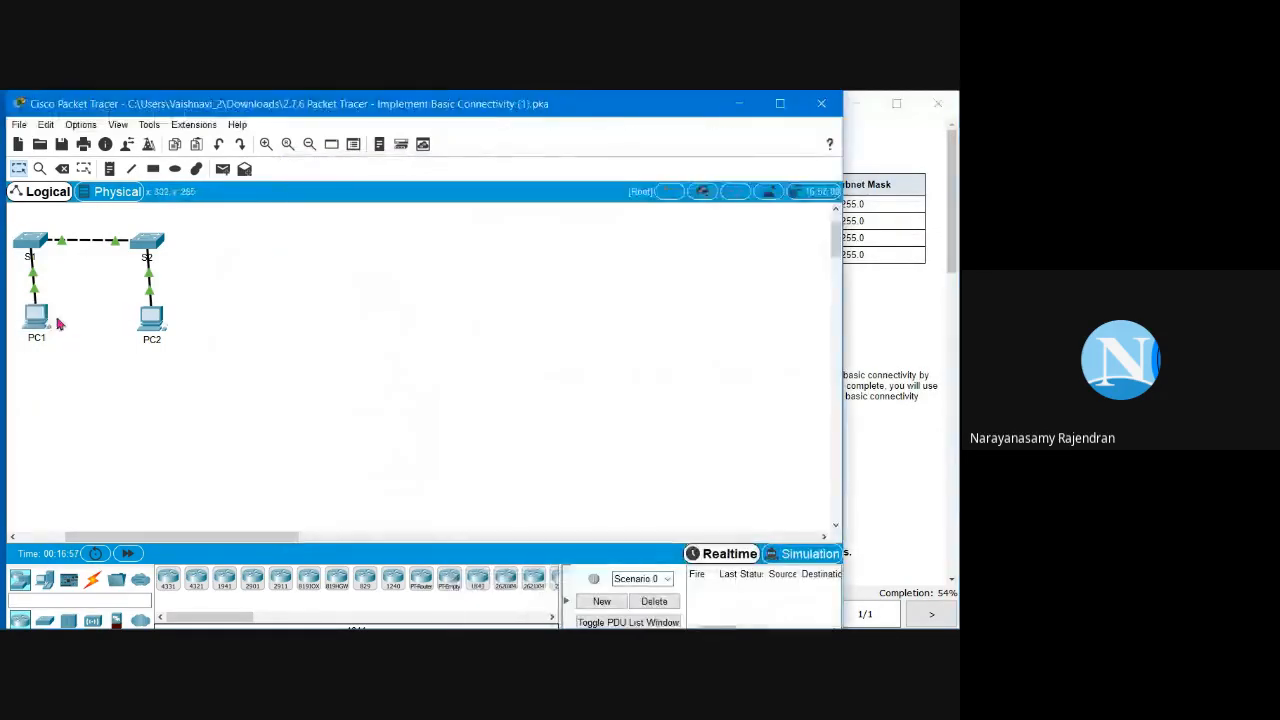
pyautogui.click(36, 320)
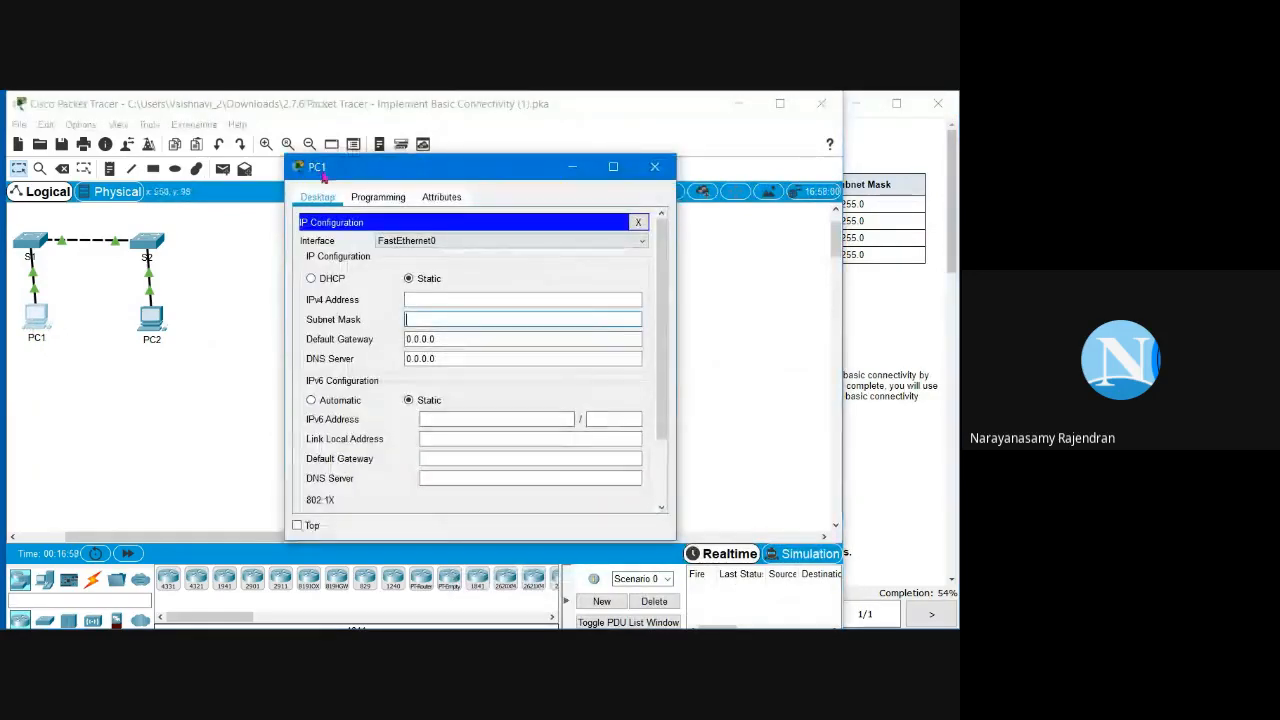
pyautogui.click(445, 299)
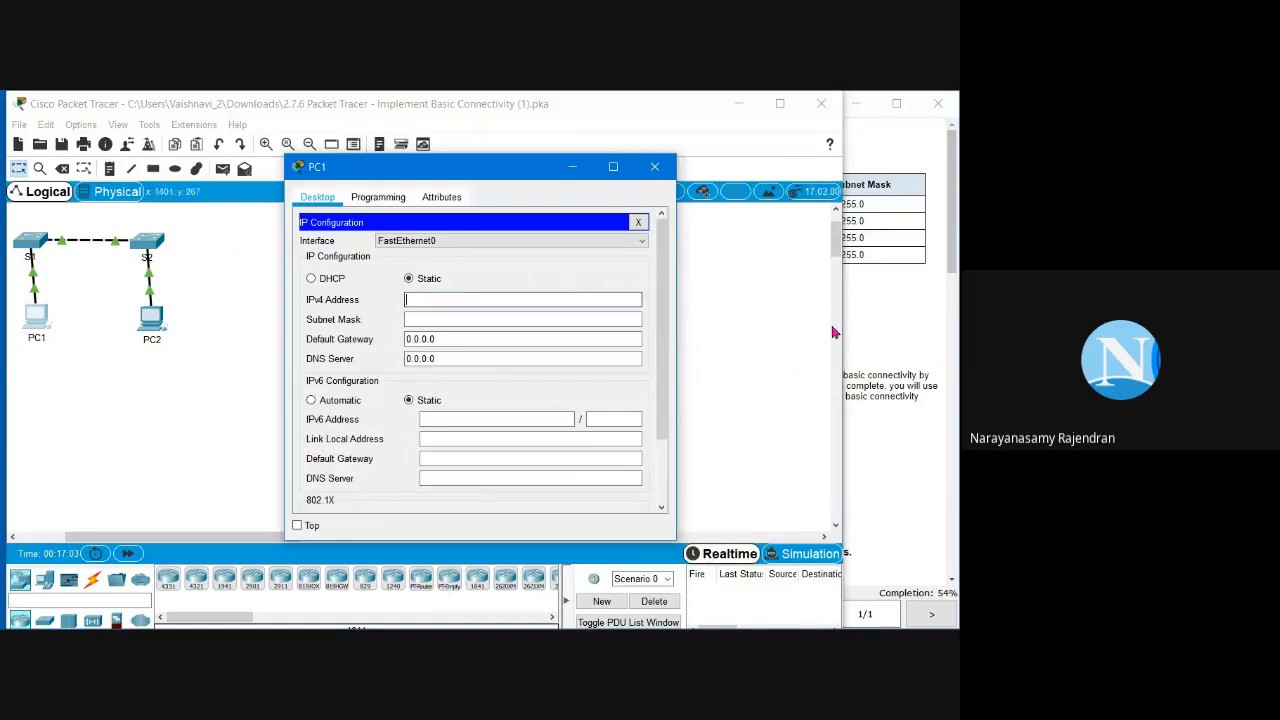
pyautogui.click(878, 316)
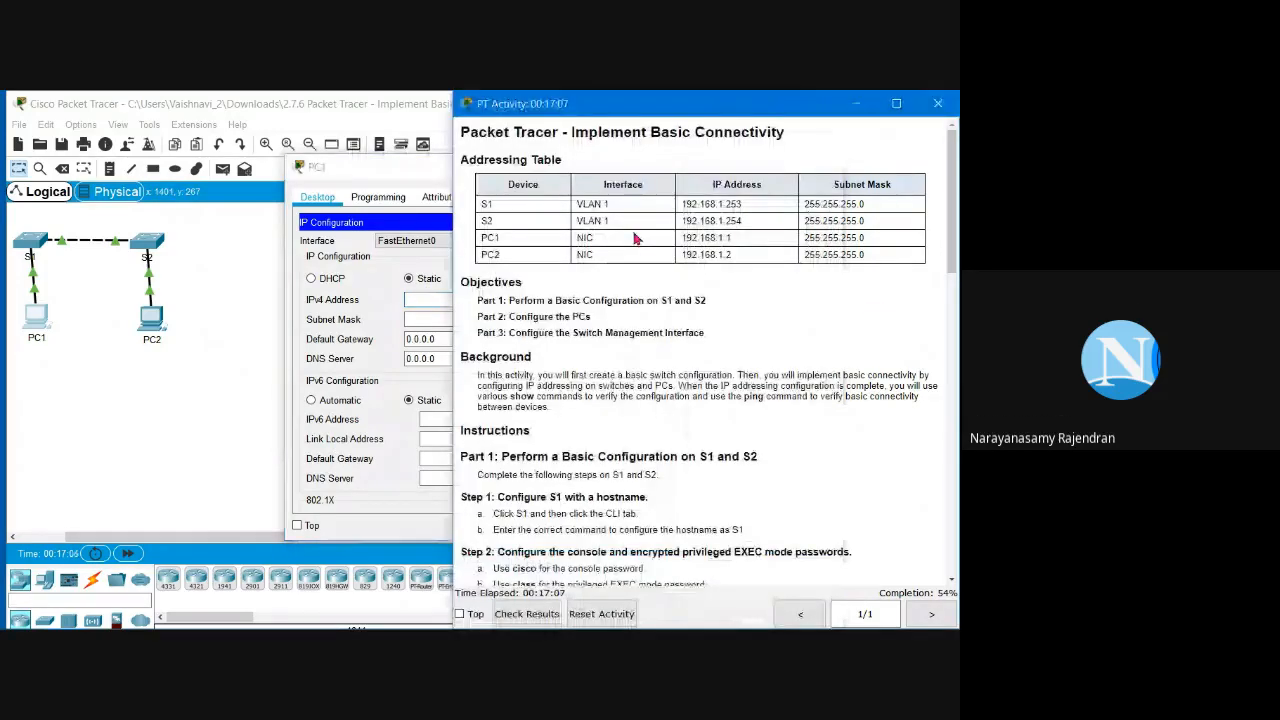
pyautogui.moveTo(733, 238); pyautogui.dragTo(679, 238)
pyautogui.hotkey('ctrl', 'c')
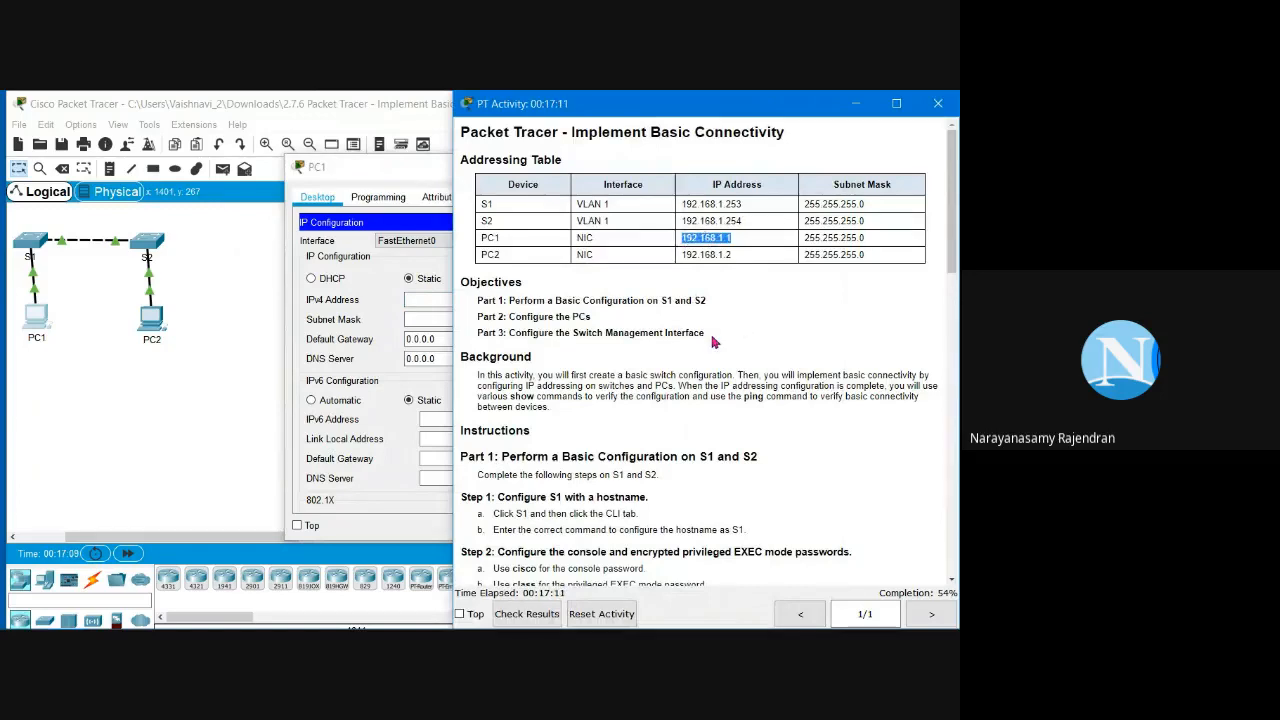
# Step: Give PC1 IPv4 address 192.168.1.1 with subnet mask 255.255.255.0, then close its window
pyautogui.click(442, 300)
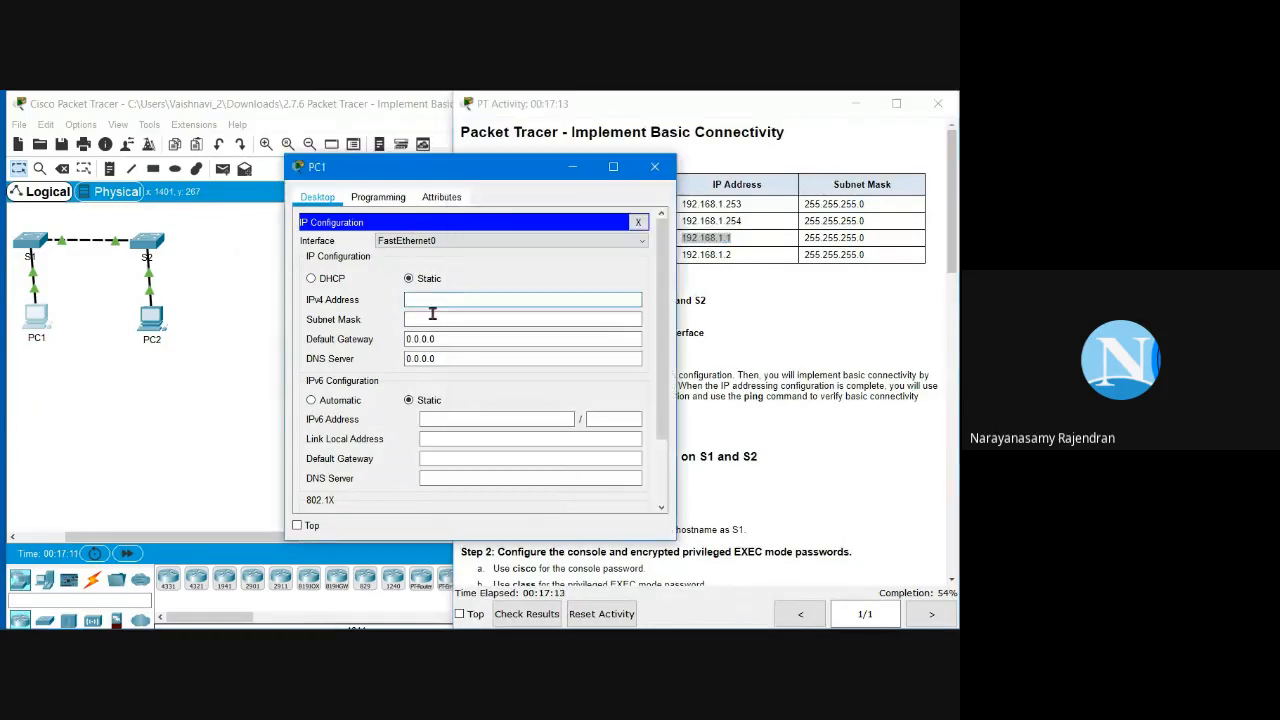
pyautogui.hotkey('ctrl', 'v')
pyautogui.click(489, 317)
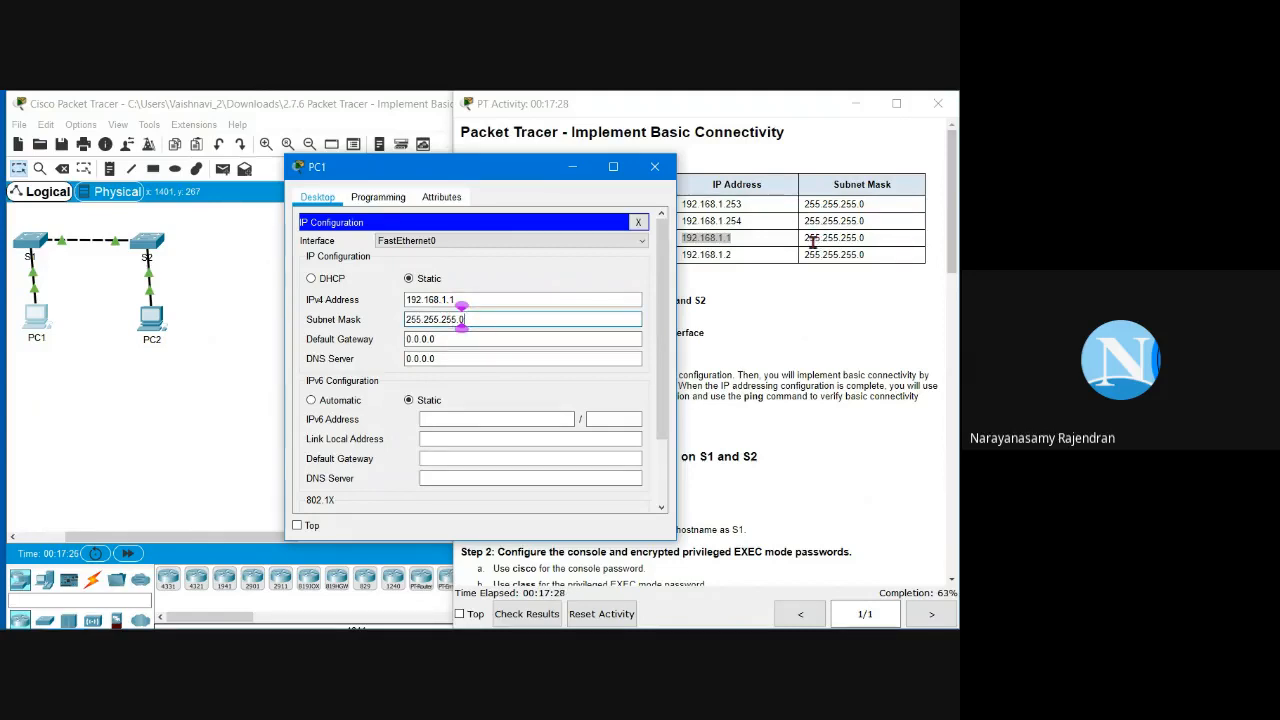
pyautogui.click(813, 240)
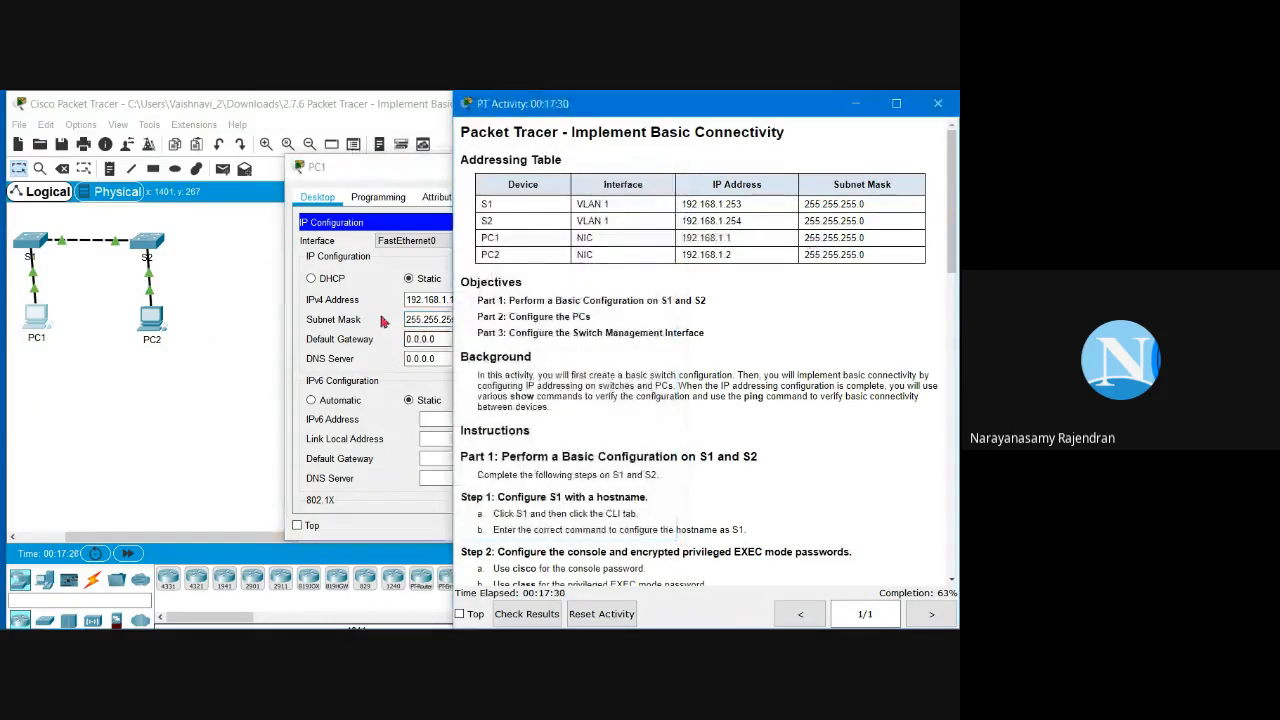
pyautogui.click(383, 320)
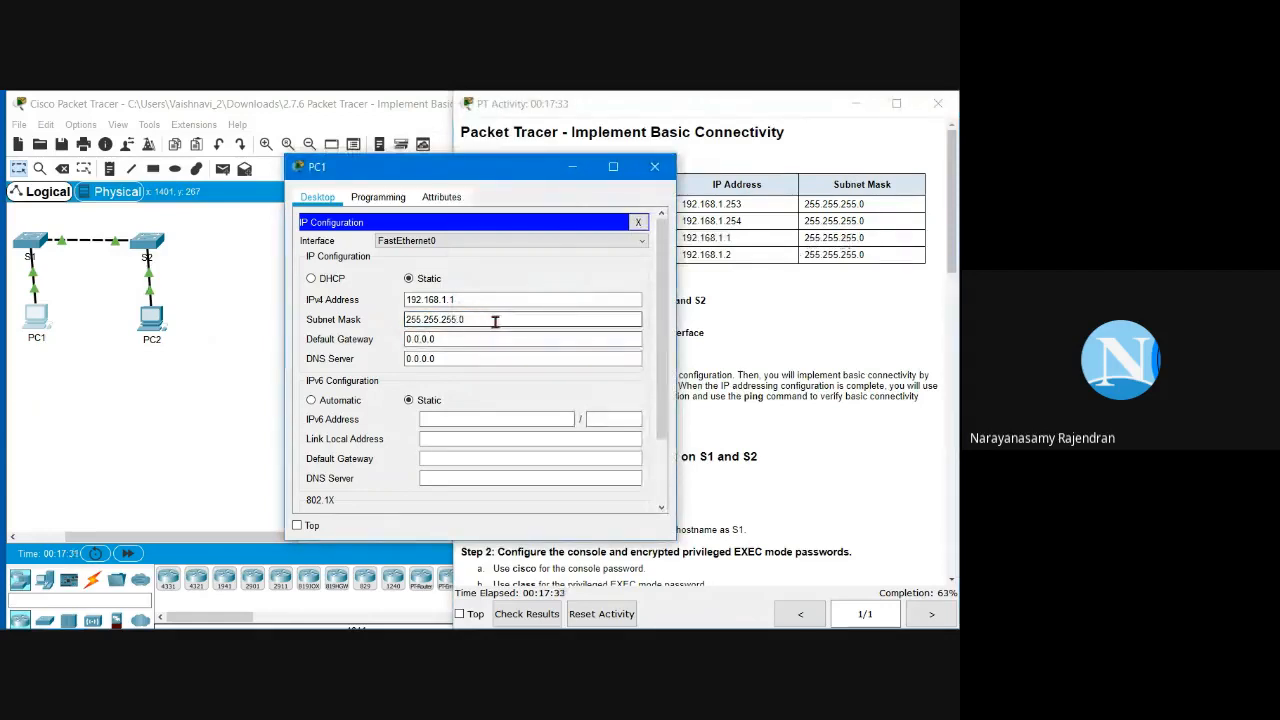
pyautogui.click(638, 221)
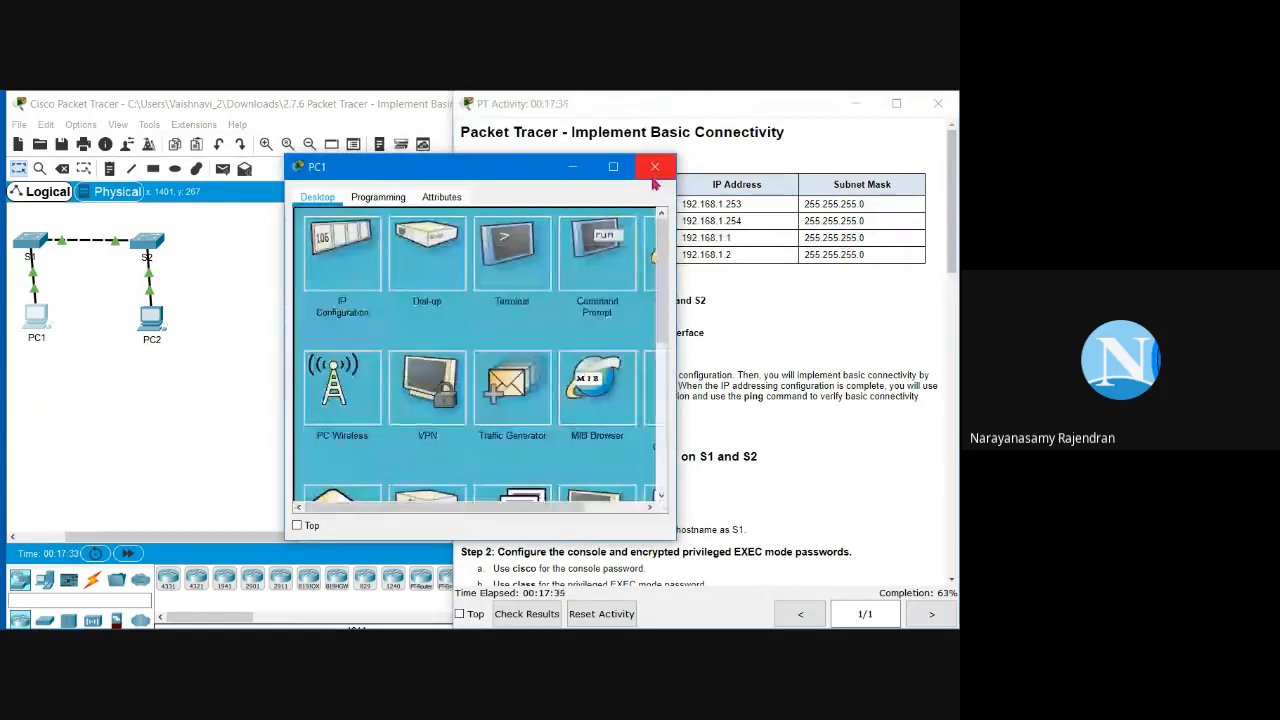
pyautogui.click(652, 175)
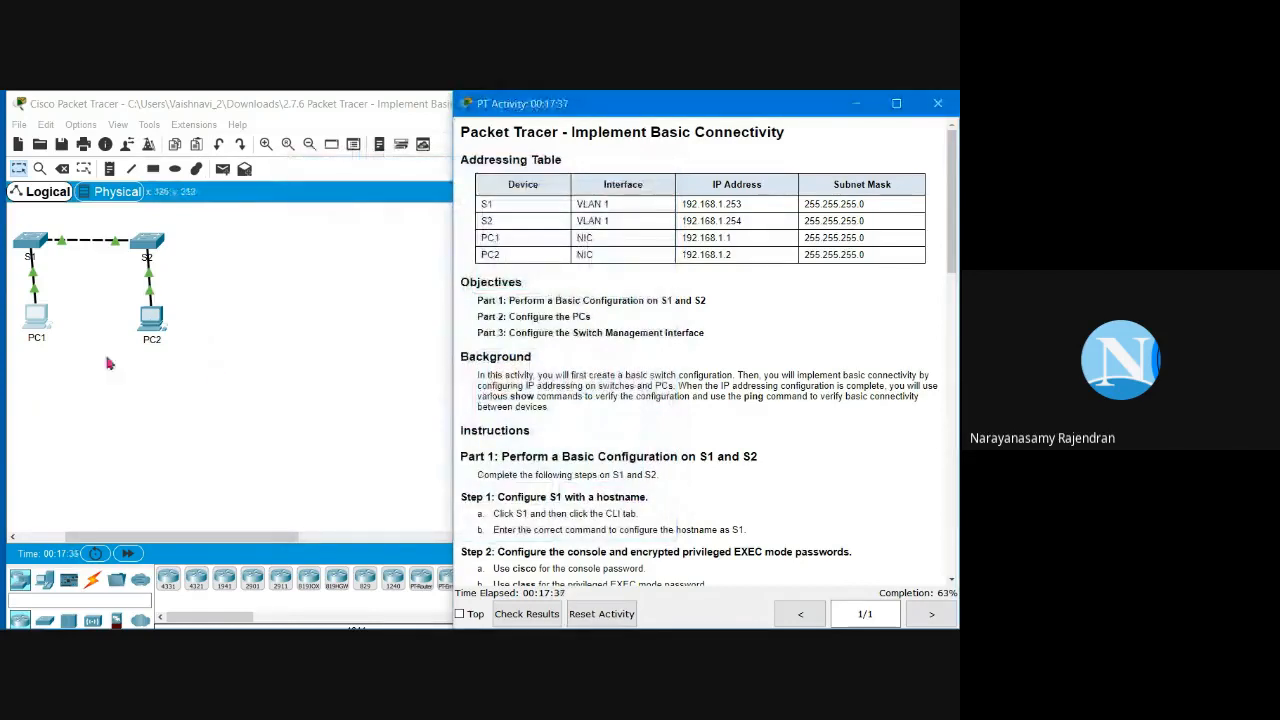
# Step: Open PC2's IP Configuration and copy its address 192.168.1.2 from the Addressing Table
pyautogui.click(152, 325)
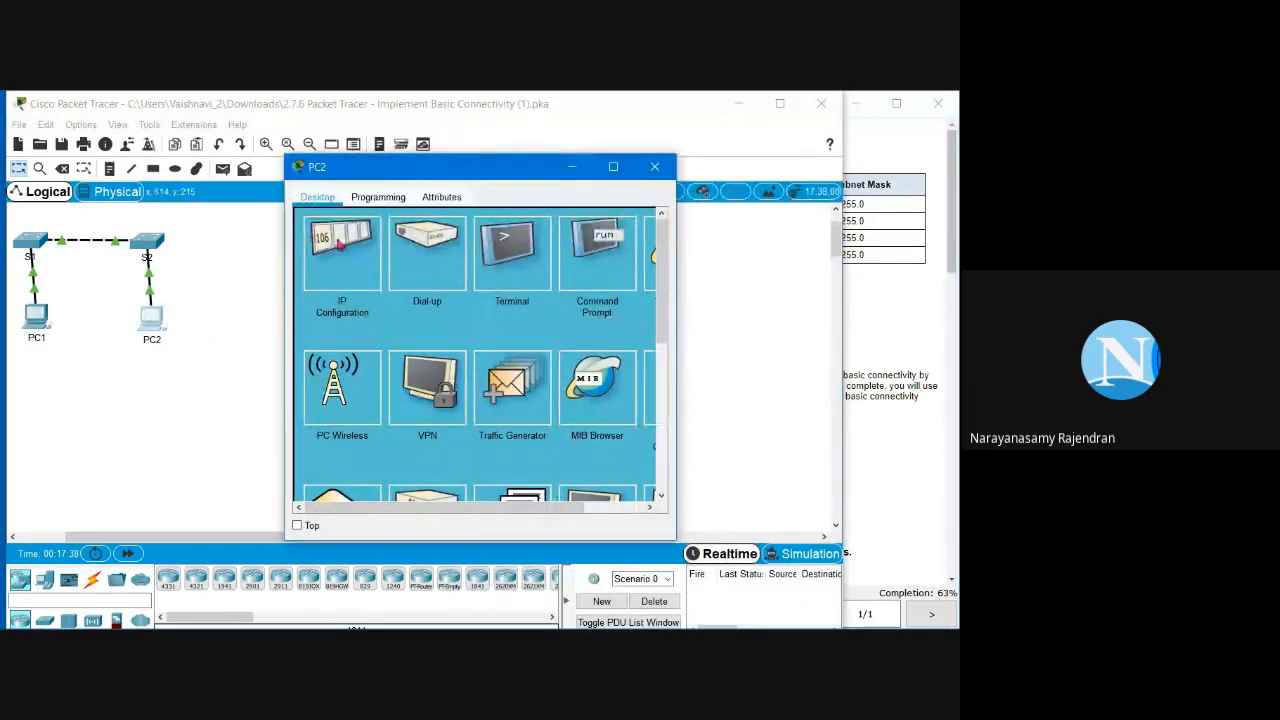
pyautogui.click(342, 250)
pyautogui.click(438, 299)
pyautogui.click(440, 320)
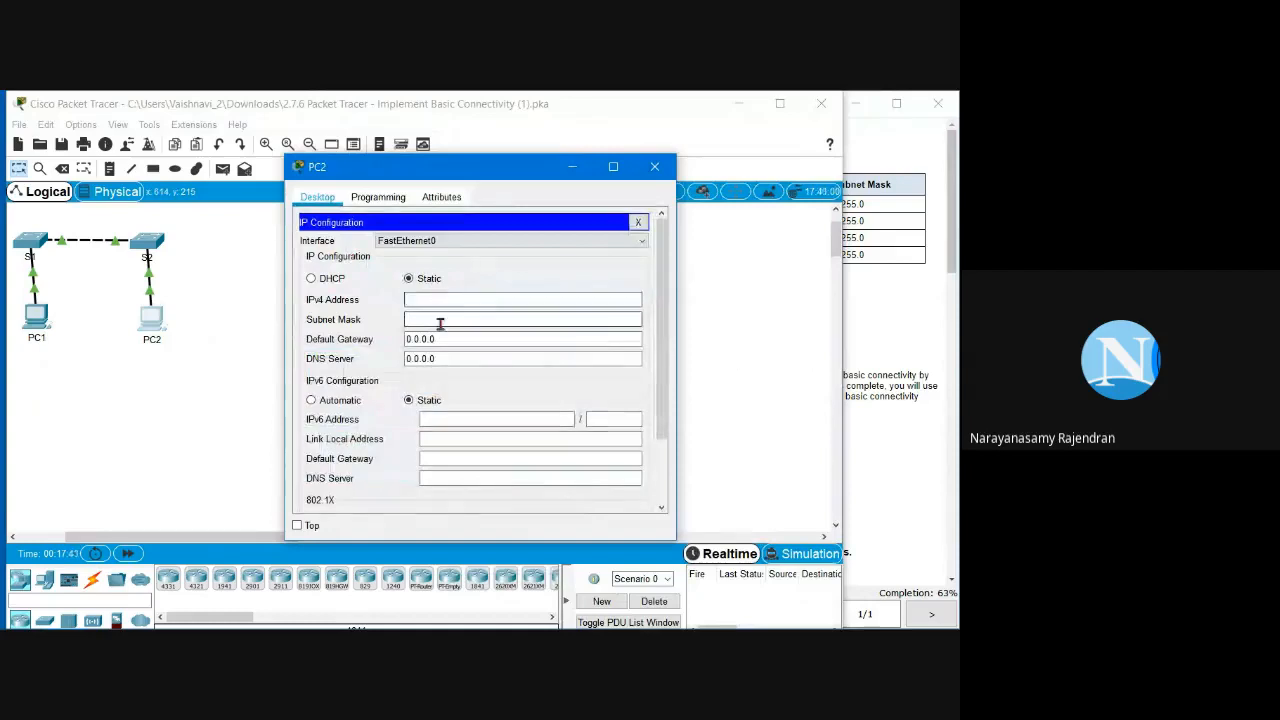
pyautogui.click(869, 314)
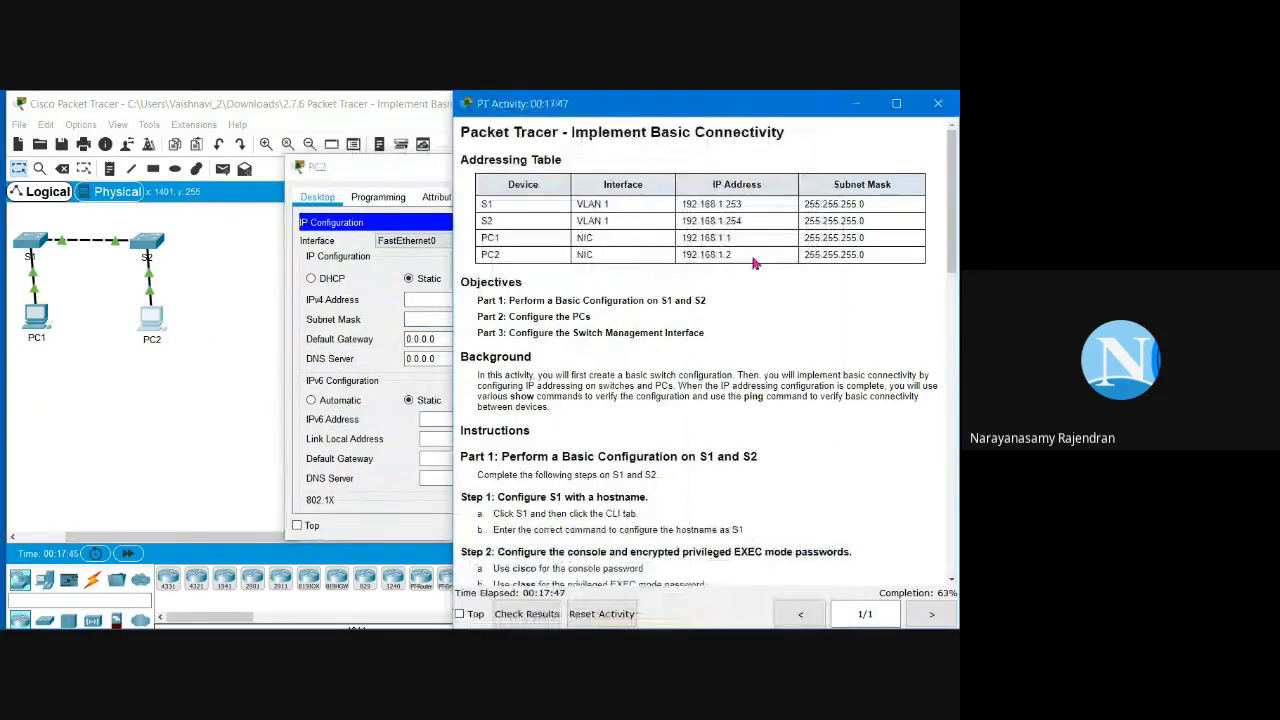
pyautogui.moveTo(734, 255); pyautogui.dragTo(684, 256)
pyautogui.hotkey('ctrl', 'c')
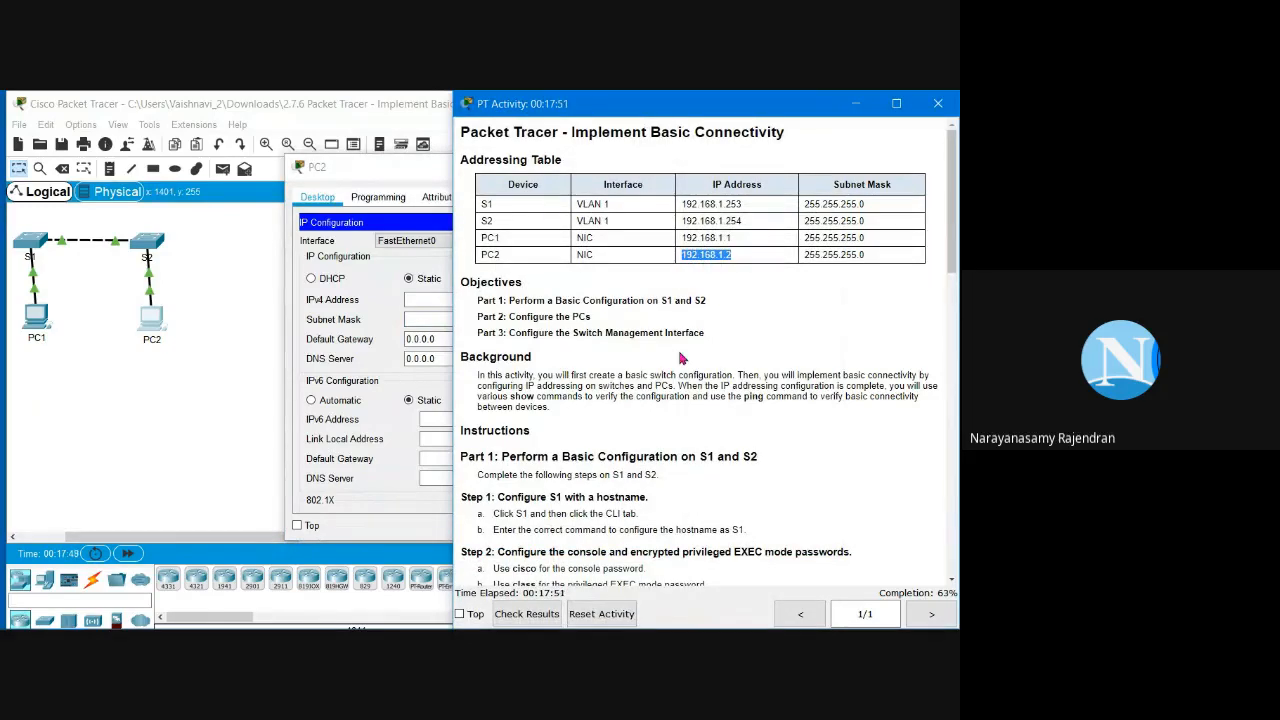
# Step: Paste 192.168.1.2 as PC2's IPv4 address with mask 255.255.255.0, then close PC2's window
pyautogui.click(410, 298)
pyautogui.hotkey('ctrl', 'v')
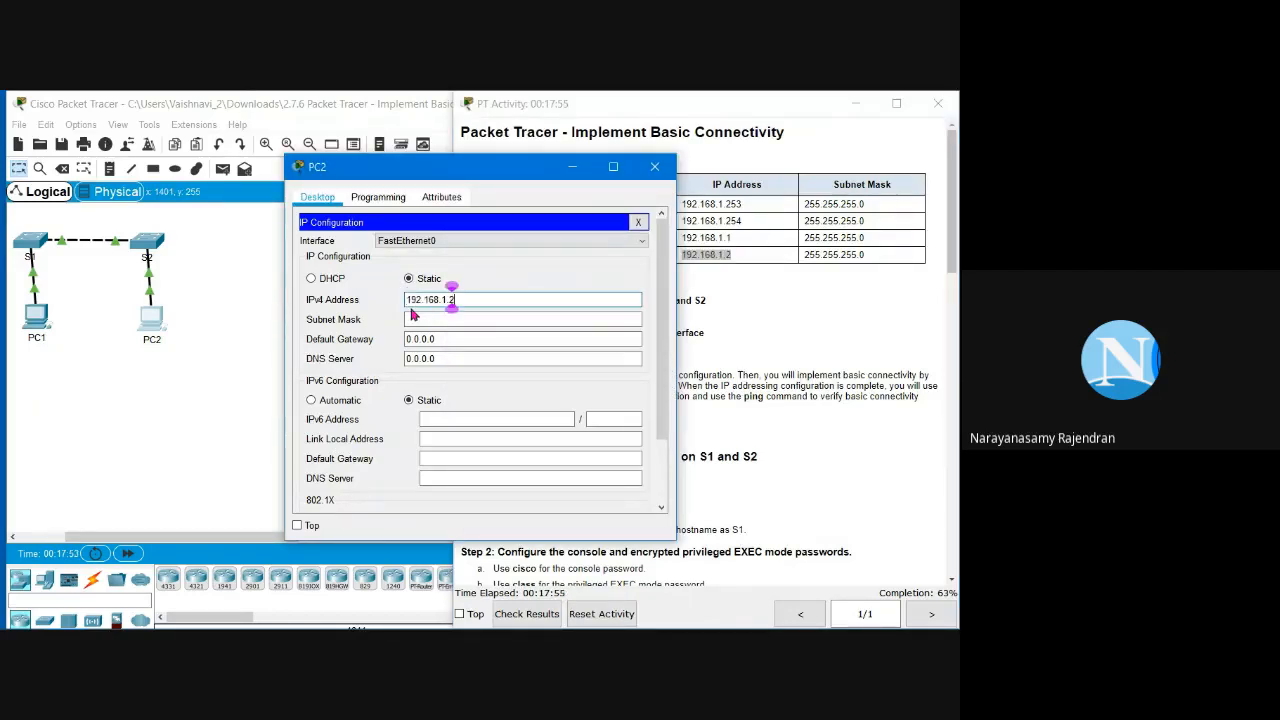
pyautogui.click(464, 318)
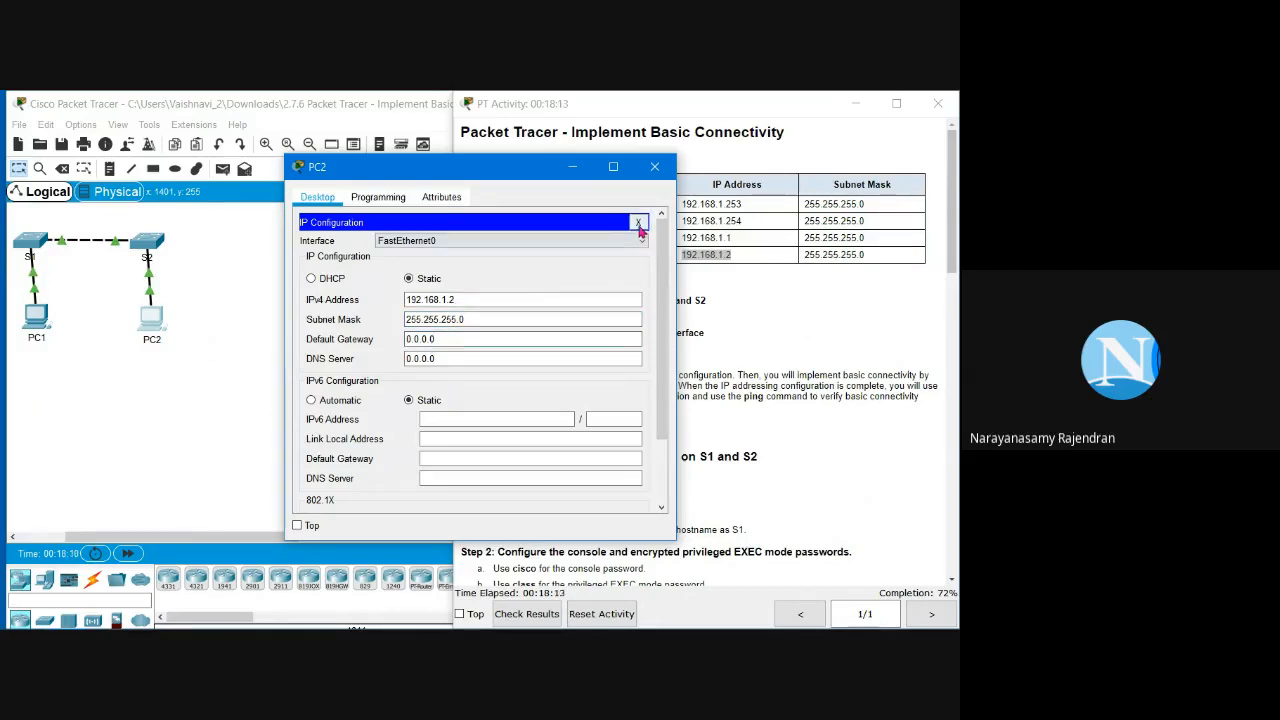
pyautogui.click(638, 222)
pyautogui.click(654, 166)
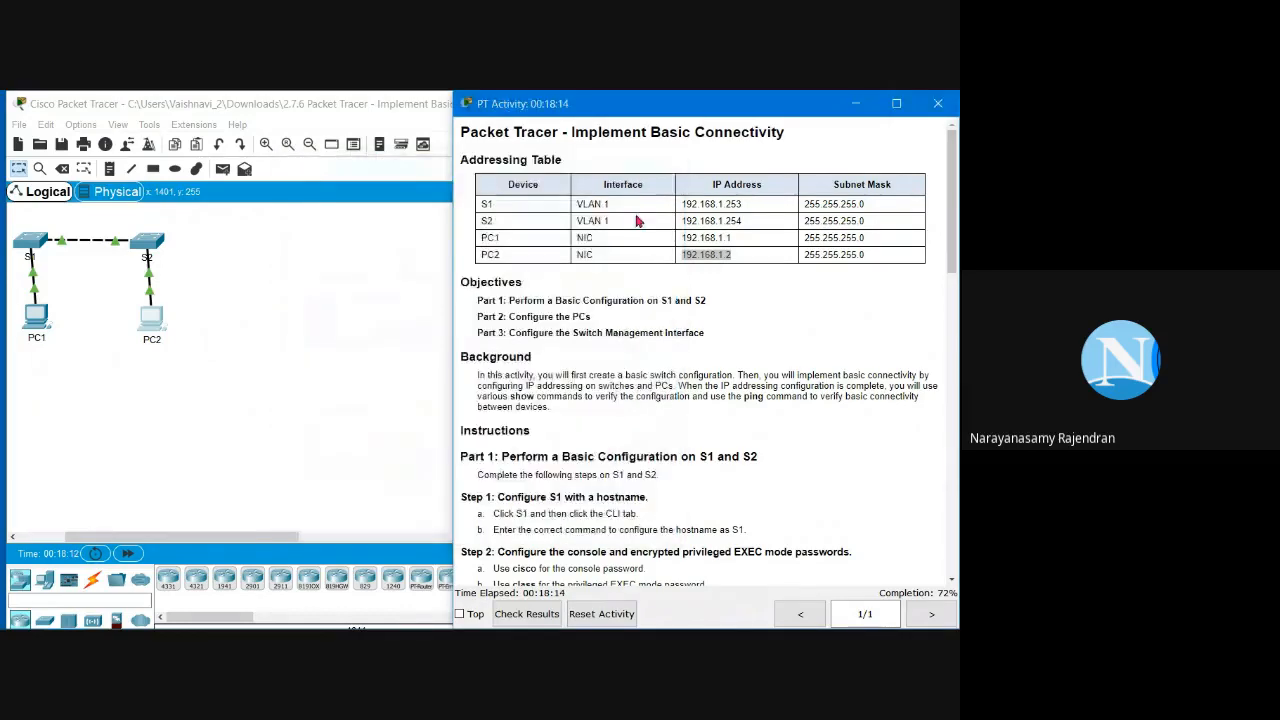
pyautogui.click(265, 377)
pyautogui.click(863, 319)
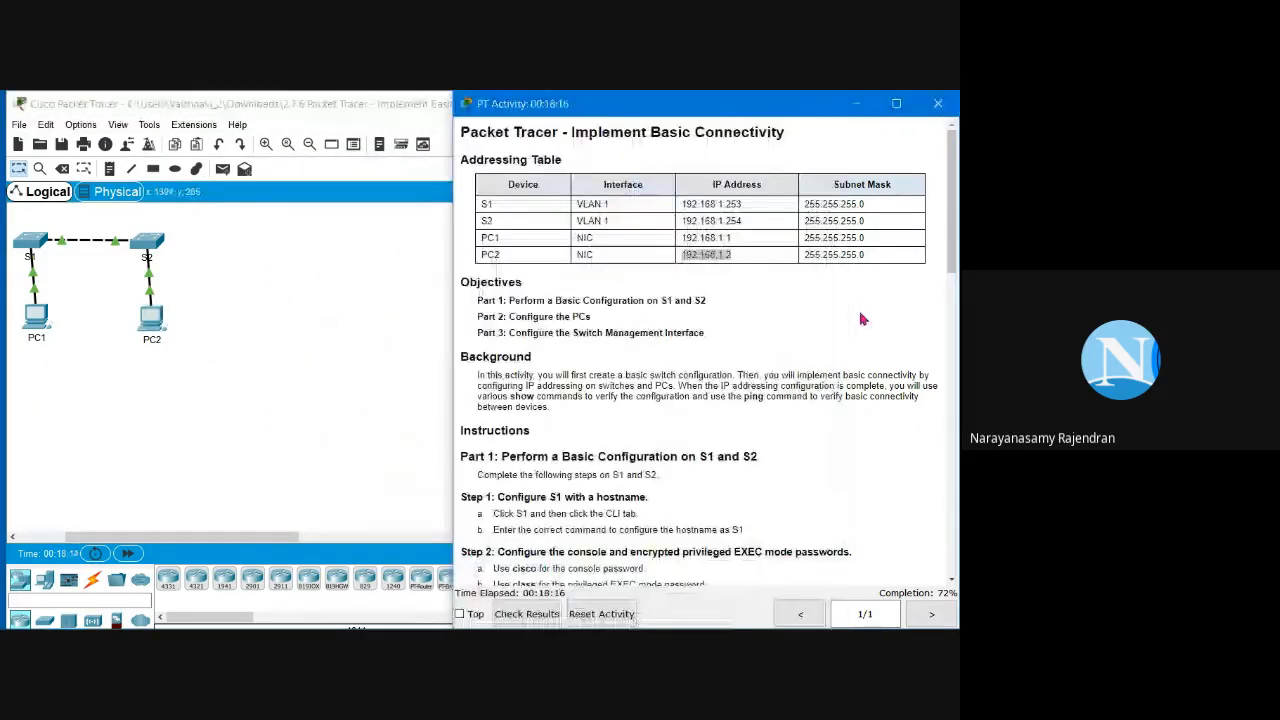
# Step: Read the Part 2 Step 1 instructions for the PCs, then return to the topology workspace
pyautogui.scroll(-1, 758, 394)
pyautogui.scroll(-1, 760, 405)
pyautogui.scroll(-4, 760, 405)
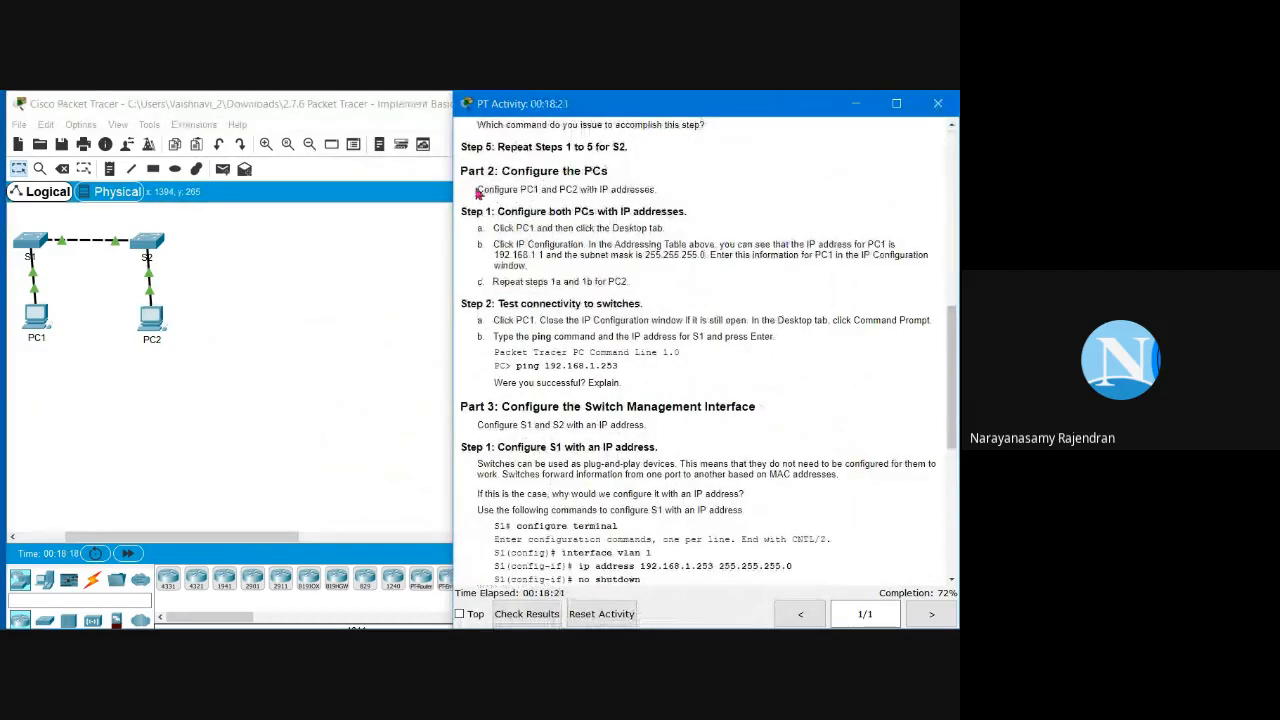
pyautogui.moveTo(477, 189); pyautogui.dragTo(660, 193)
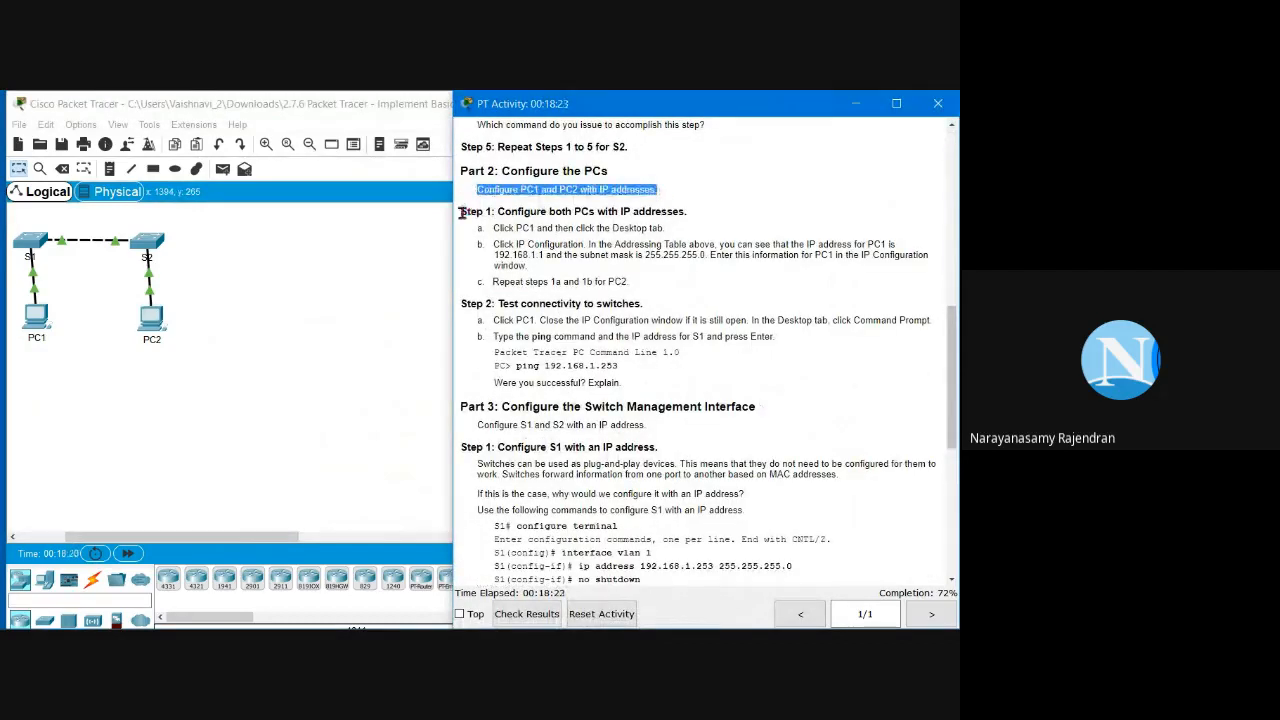
pyautogui.moveTo(462, 210); pyautogui.dragTo(657, 387)
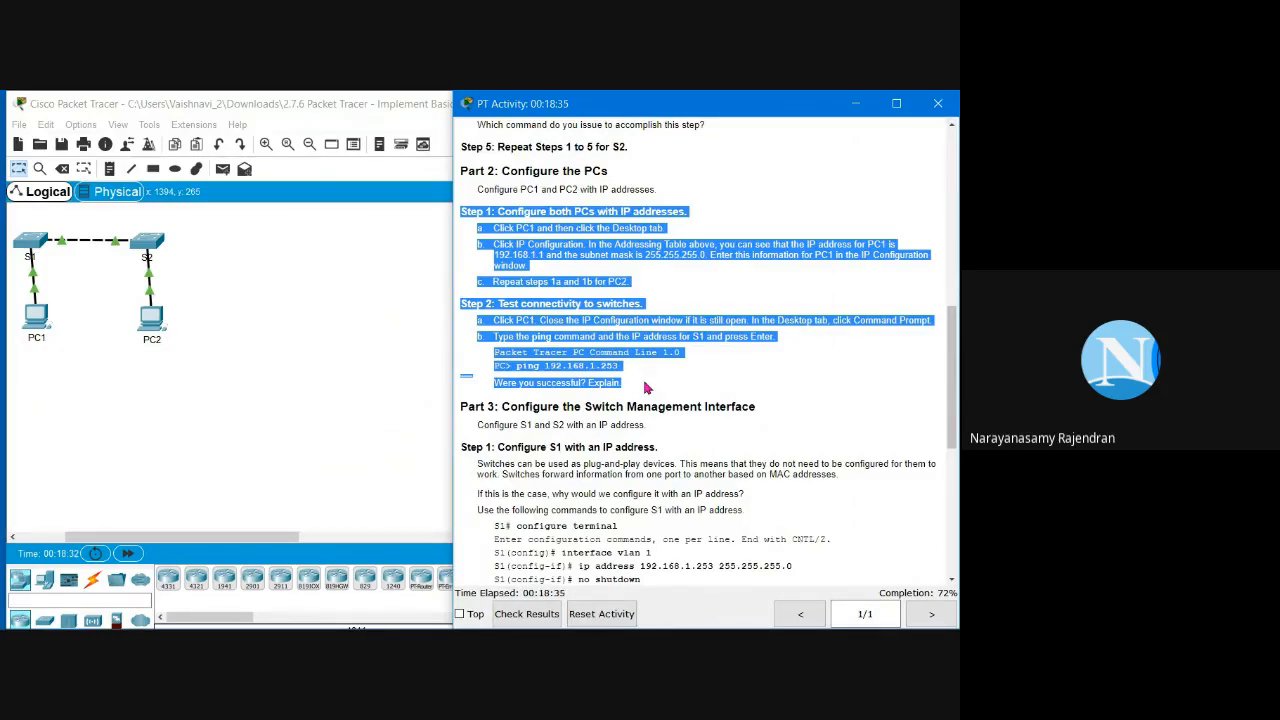
pyautogui.click(604, 283)
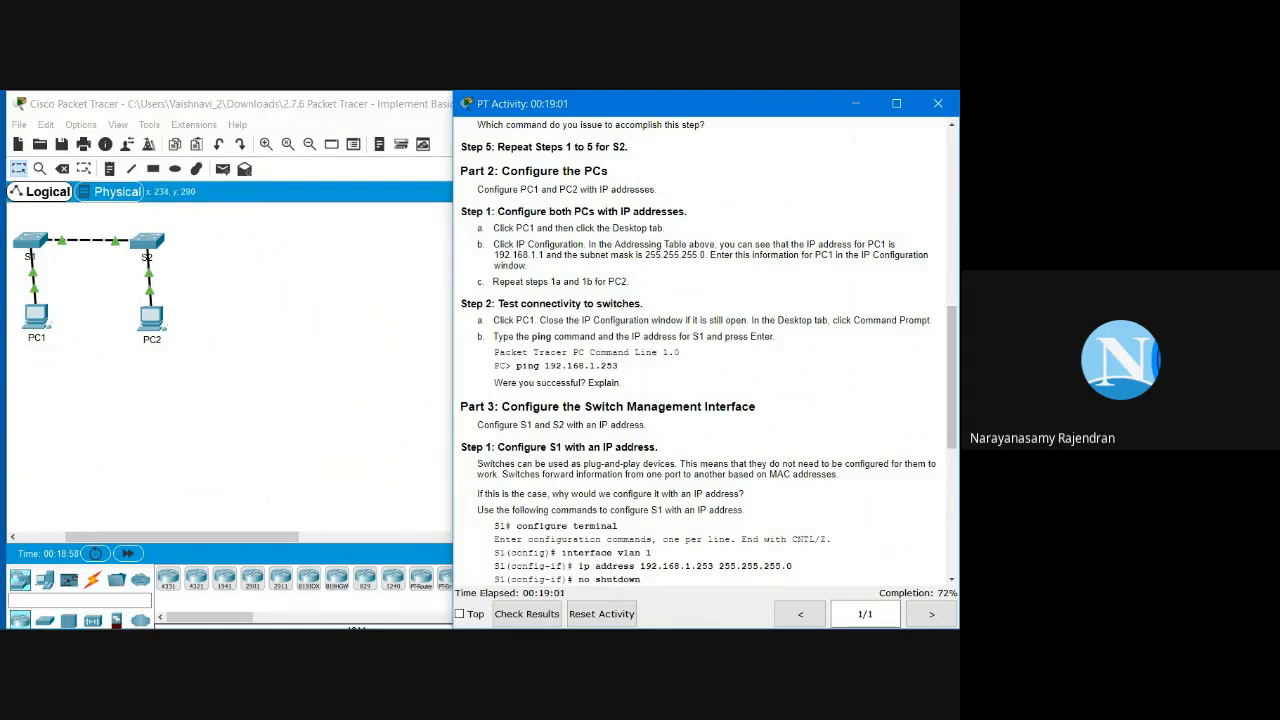
pyautogui.hotkey('alt', 'Tab')
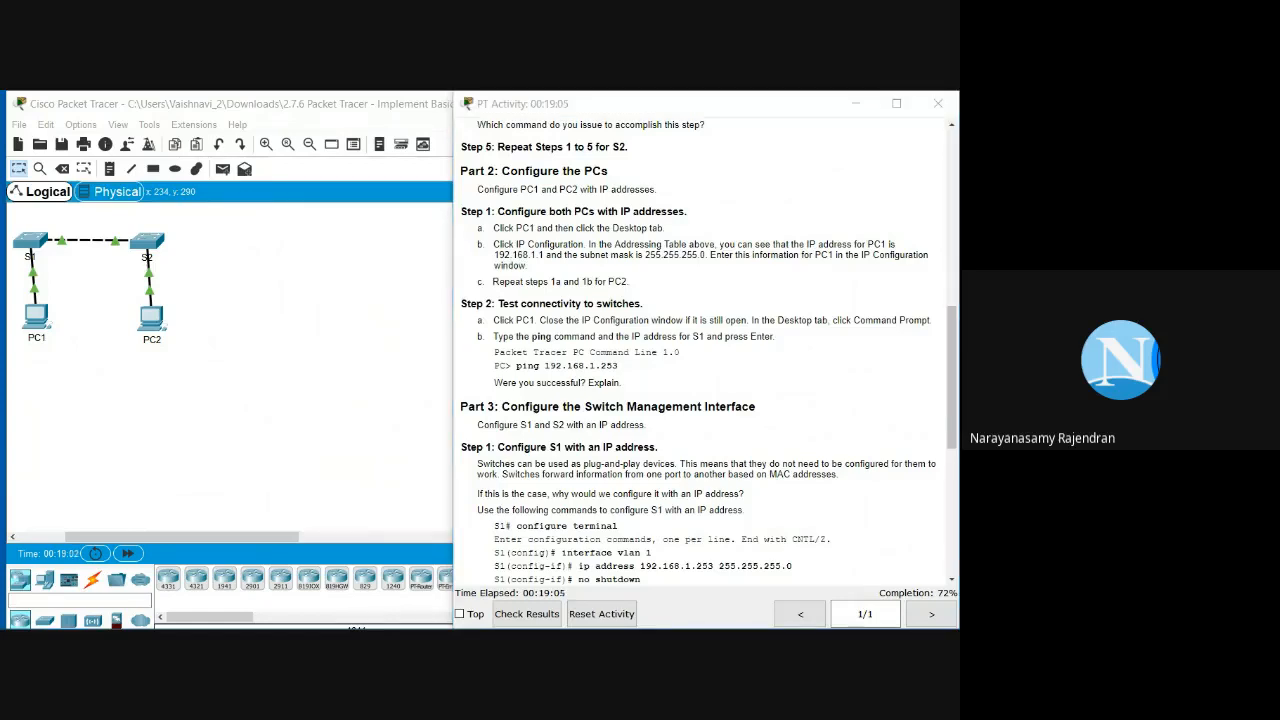
pyautogui.click(28, 328)
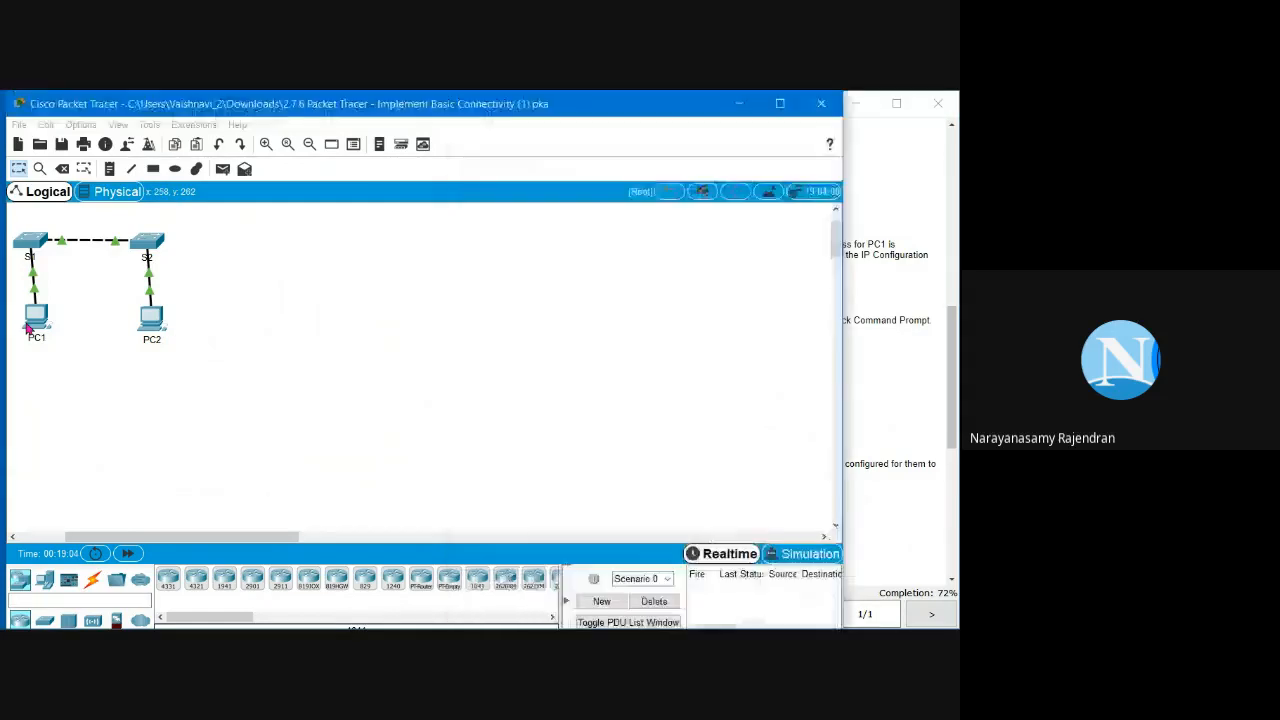
# Step: Open PC1's Command Prompt and copy S1's address 192.168.1.253 from the Addressing Table
pyautogui.click(28, 328)
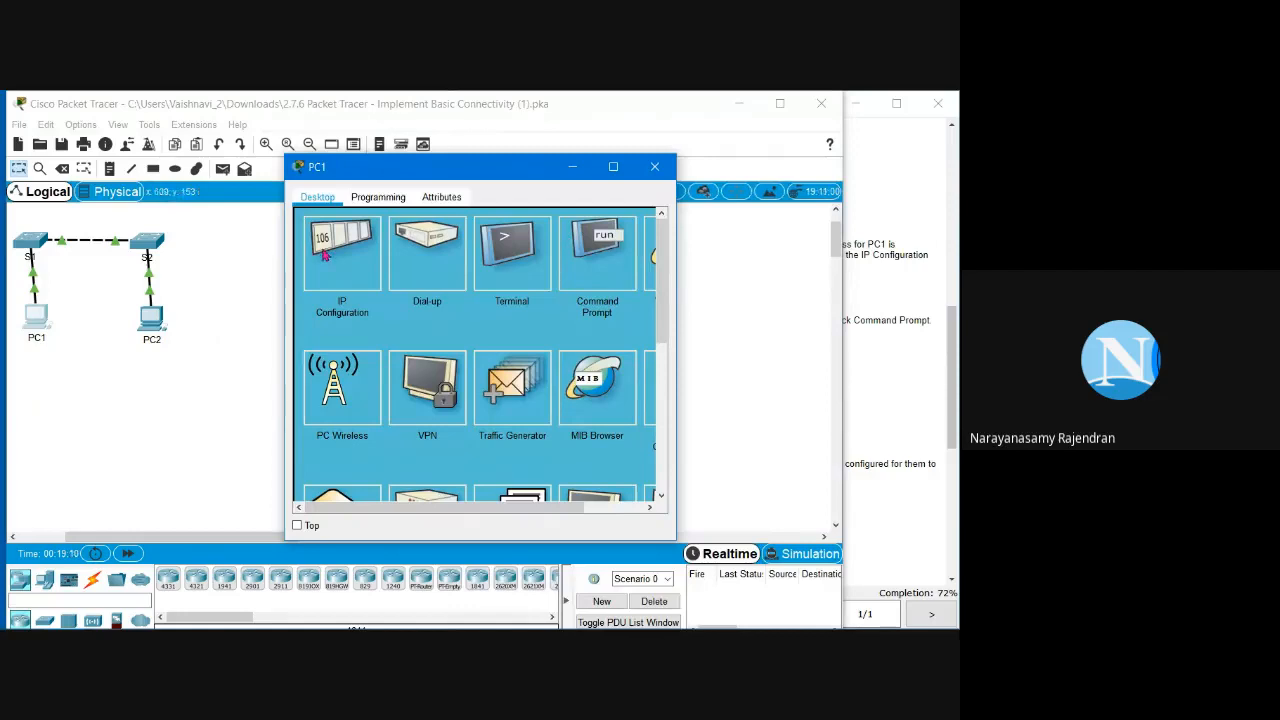
pyautogui.click(598, 268)
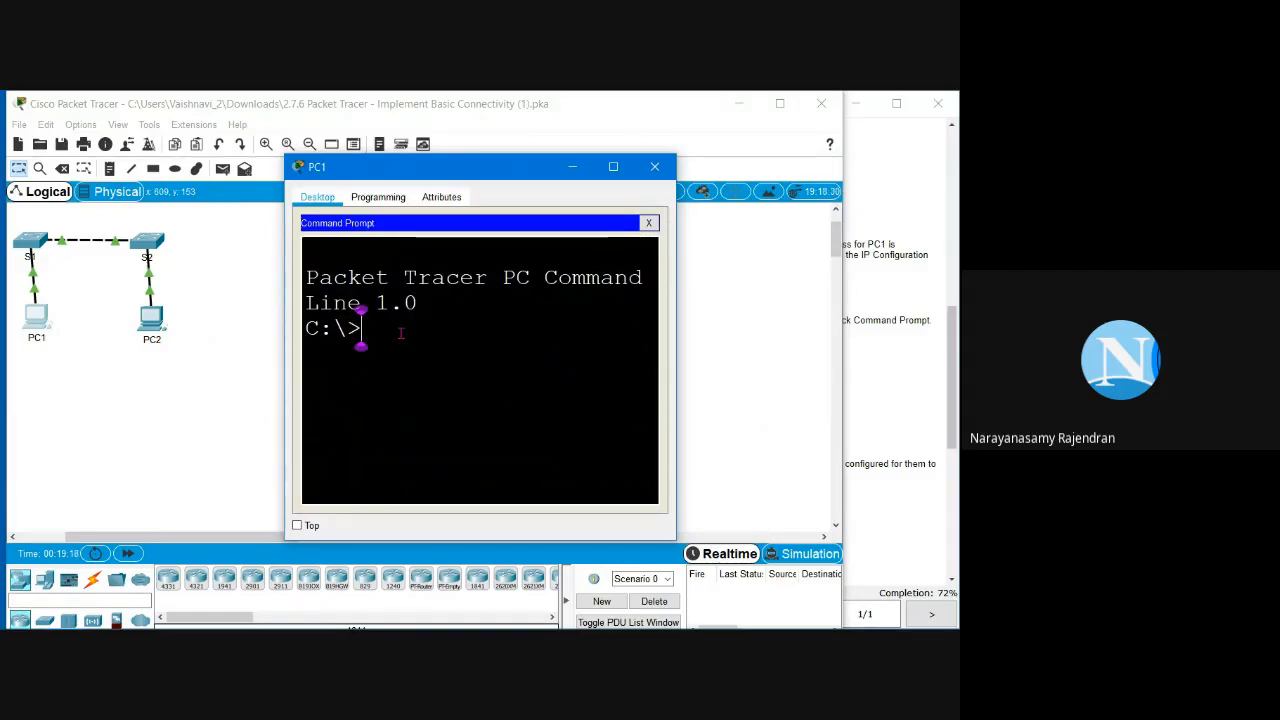
pyautogui.write('ping')
pyautogui.click(858, 390)
pyautogui.scroll(2, 773, 390)
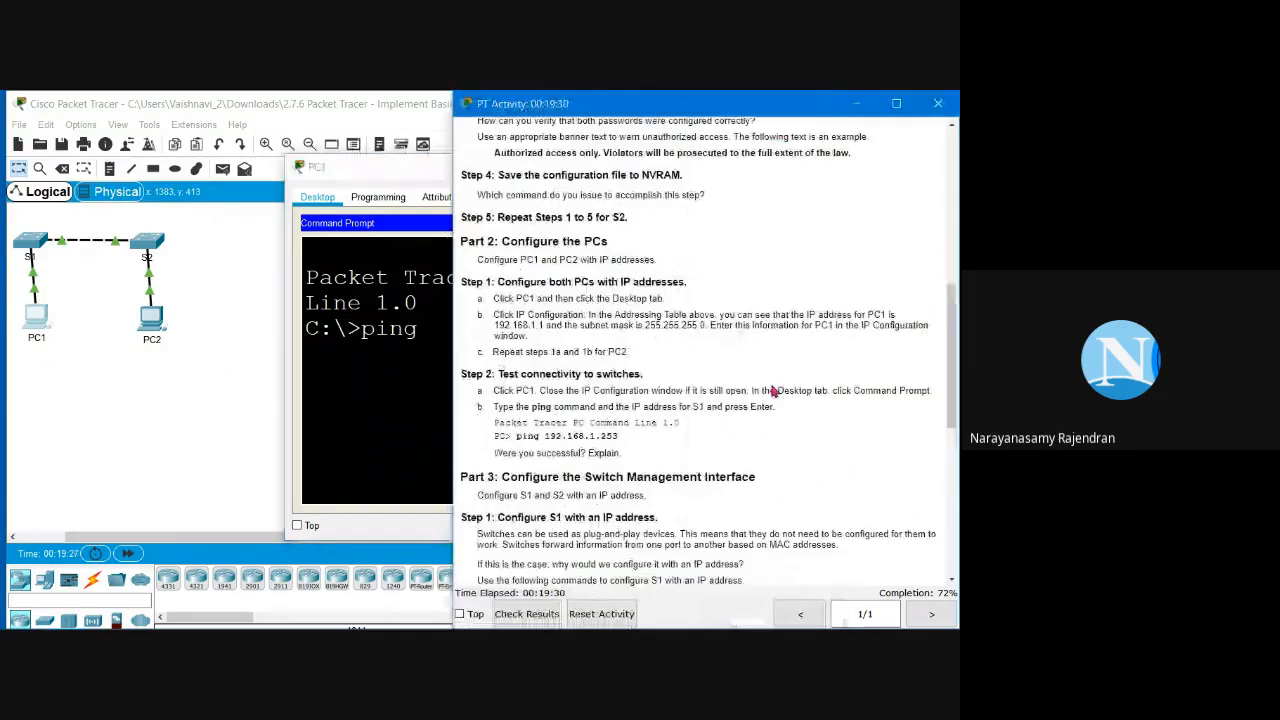
pyautogui.scroll(1, 773, 390)
pyautogui.scroll(10, 773, 390)
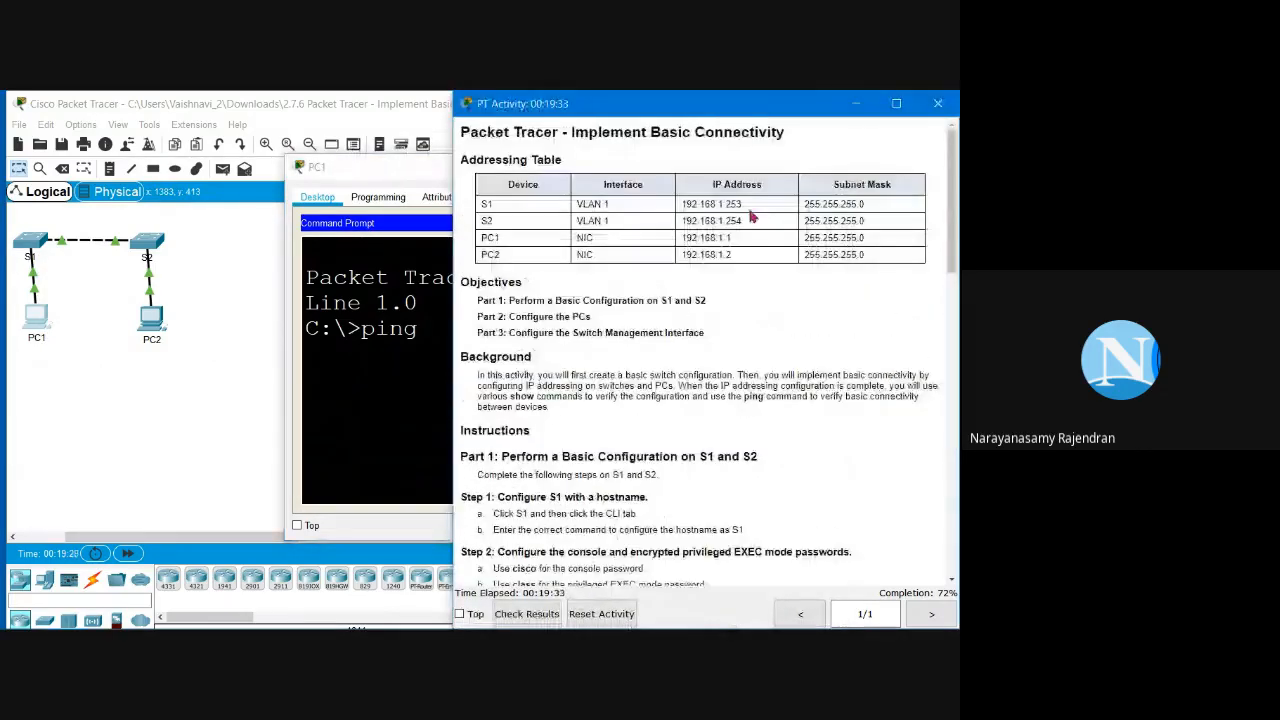
pyautogui.moveTo(748, 205); pyautogui.dragTo(675, 208)
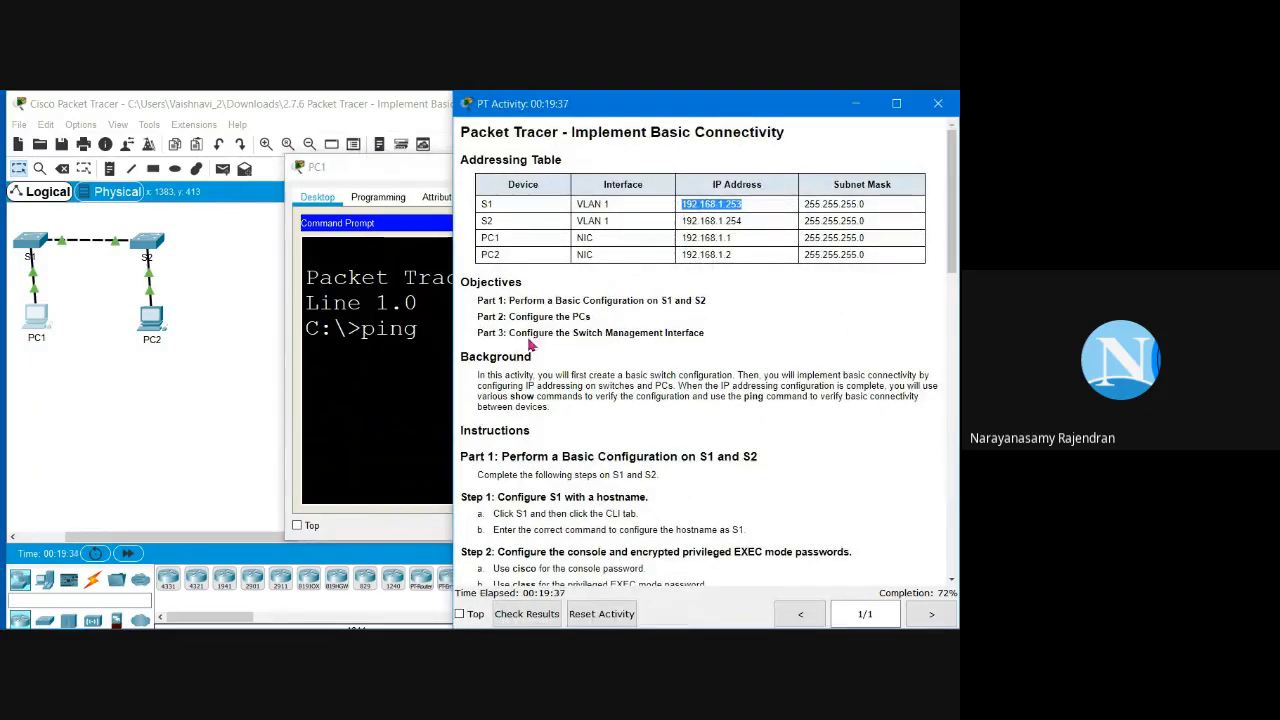
# Step: Run 'ping 192.168.1.253' from PC1's Command Prompt to test connectivity to S1
pyautogui.click(424, 333)
pyautogui.click(506, 337)
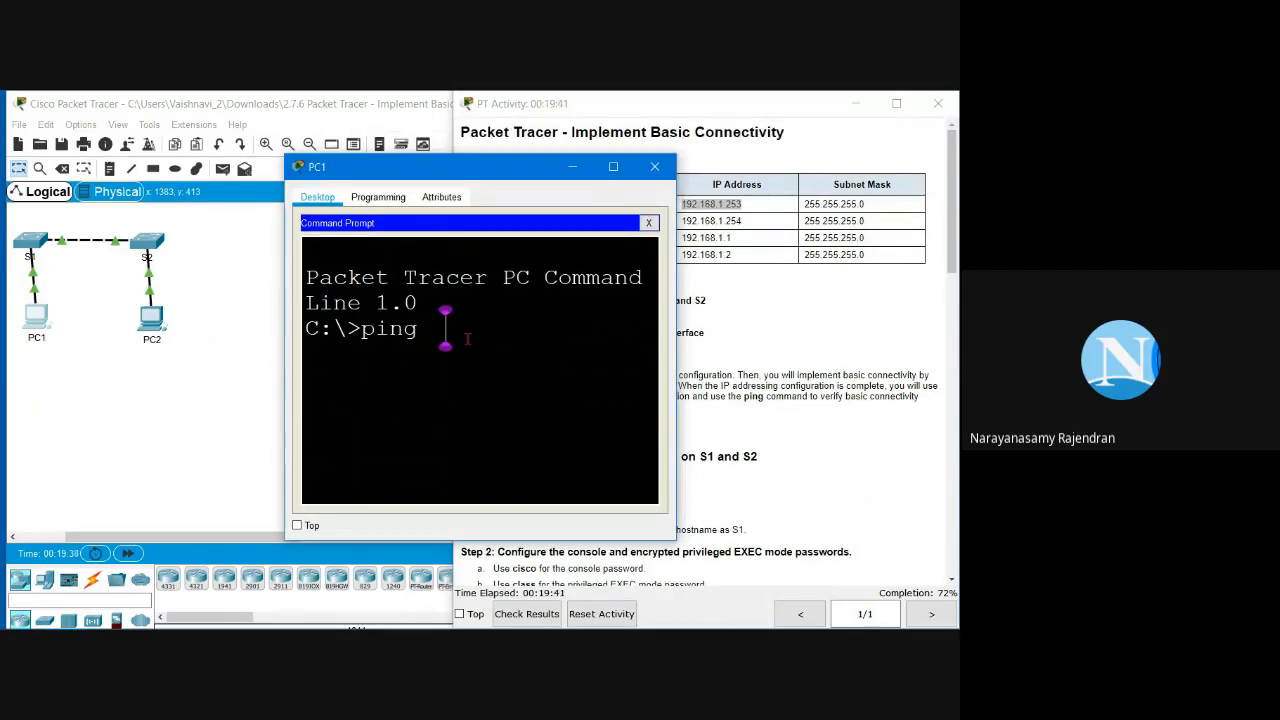
pyautogui.rightClick(465, 333)
pyautogui.click(500, 362)
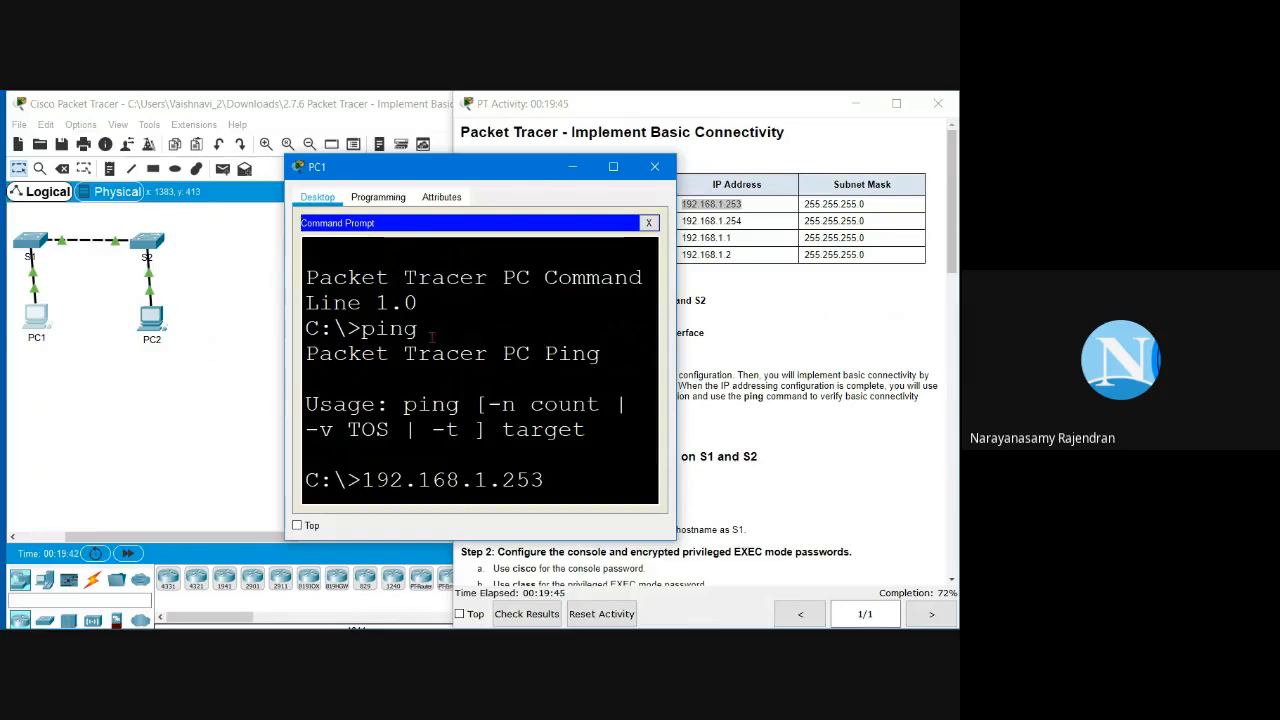
pyautogui.press('Left')
pyautogui.press('Left')
pyautogui.press('Left')
pyautogui.press('Left')
pyautogui.press('Left')
pyautogui.press('Left')
pyautogui.press('Left')
pyautogui.press('Left')
pyautogui.press('Left')
pyautogui.press('Left')
pyautogui.press('Left')
pyautogui.press('Left')
pyautogui.write('ping')
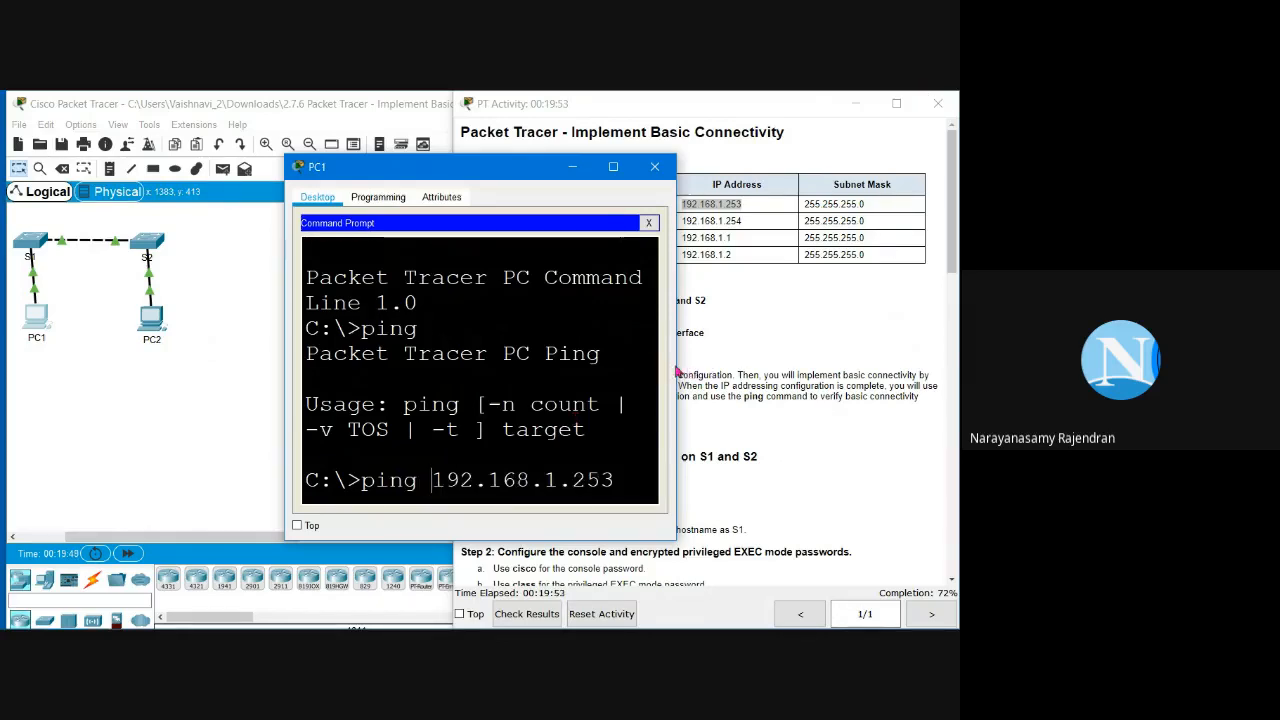
pyautogui.moveTo(677, 370); pyautogui.dragTo(786, 370)
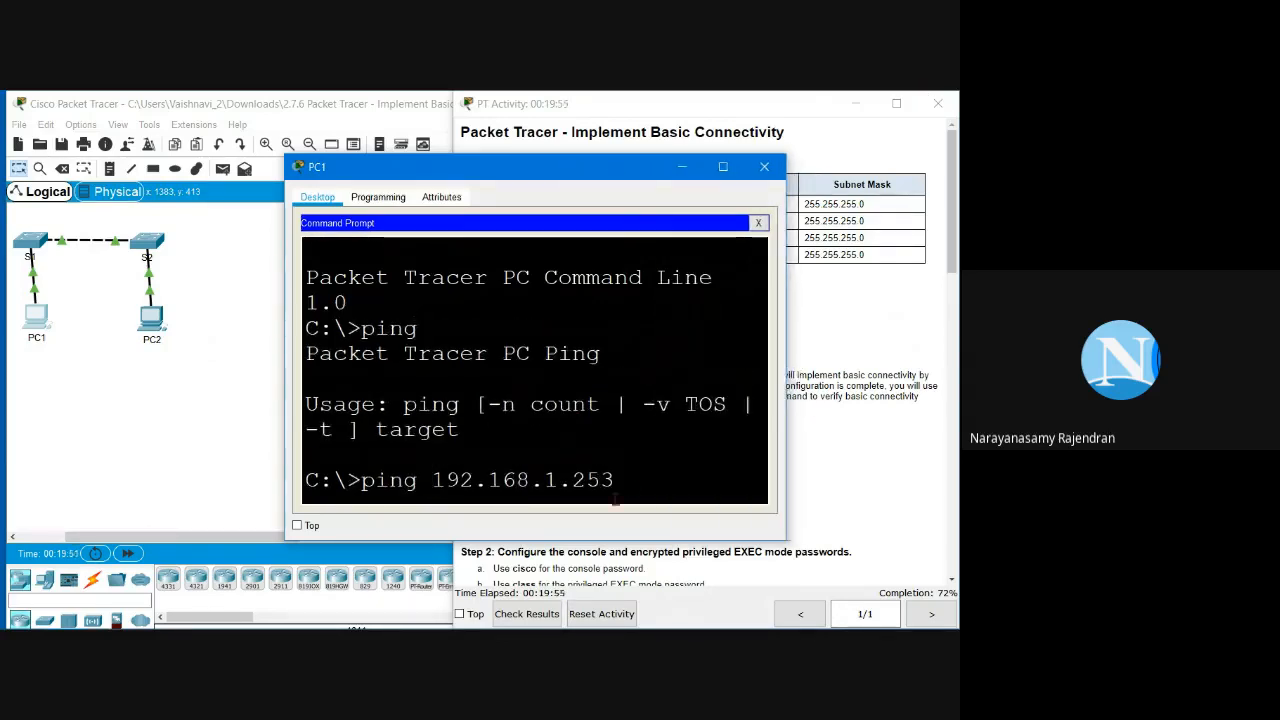
pyautogui.press('Return')
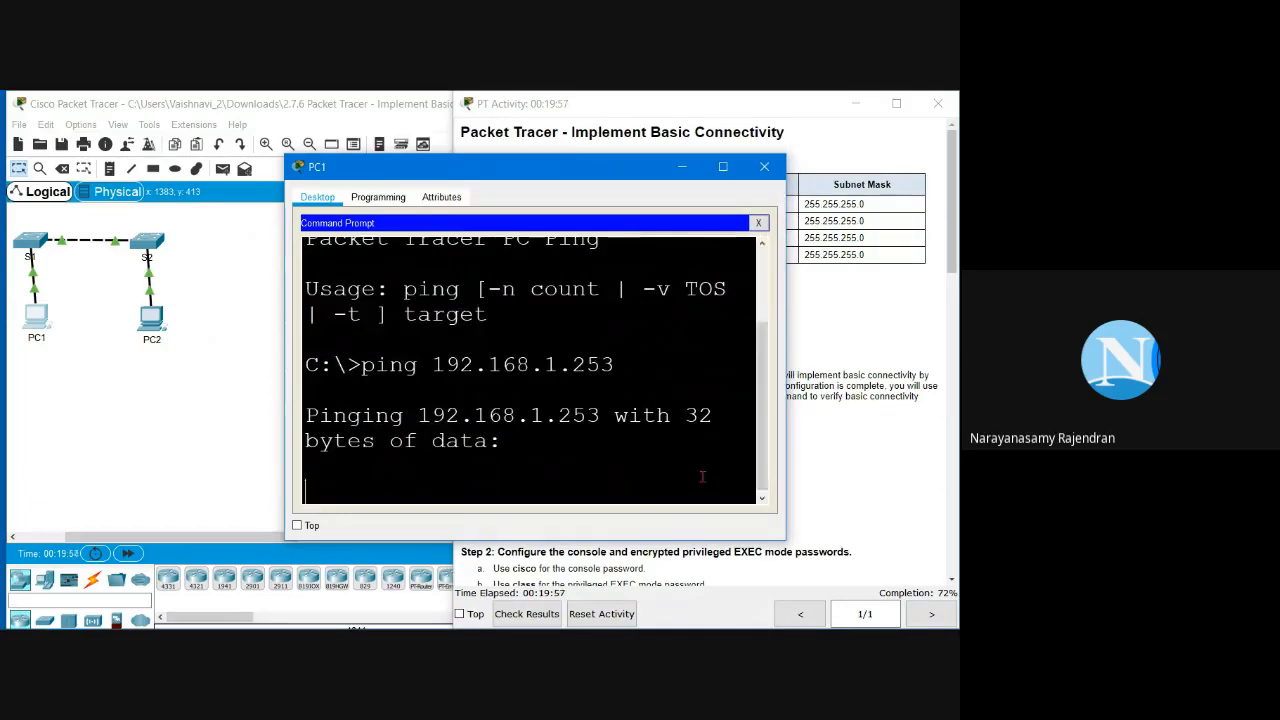
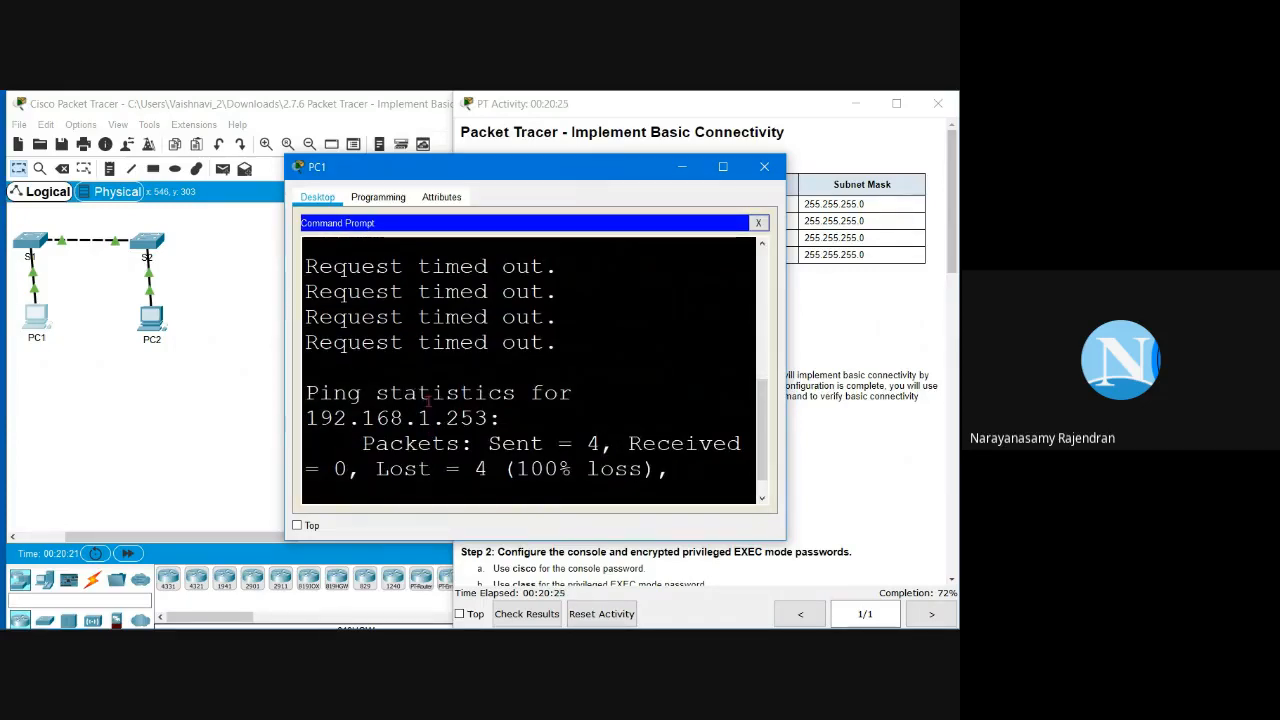
# Step: Maximize PC1's window and review the 'ping 192.168.1.253' command line
pyautogui.scroll(1, 428, 399)
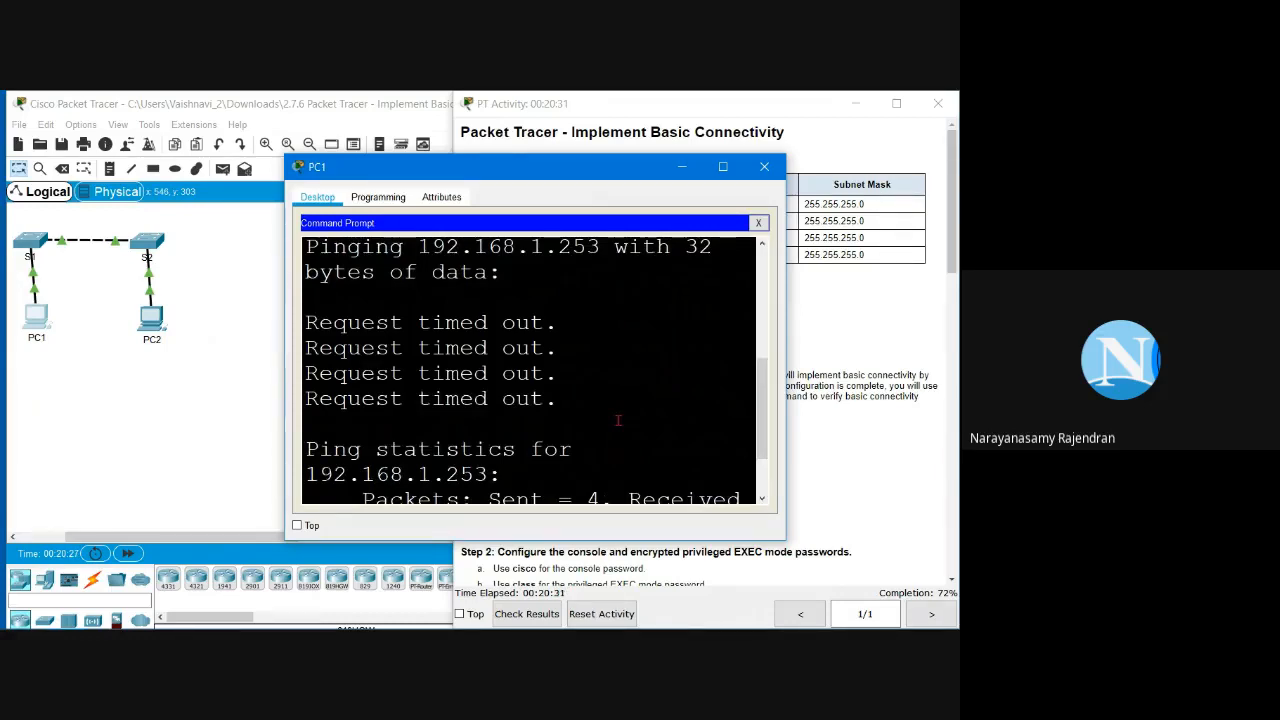
pyautogui.scroll(-1, 618, 420)
pyautogui.scroll(2, 620, 418)
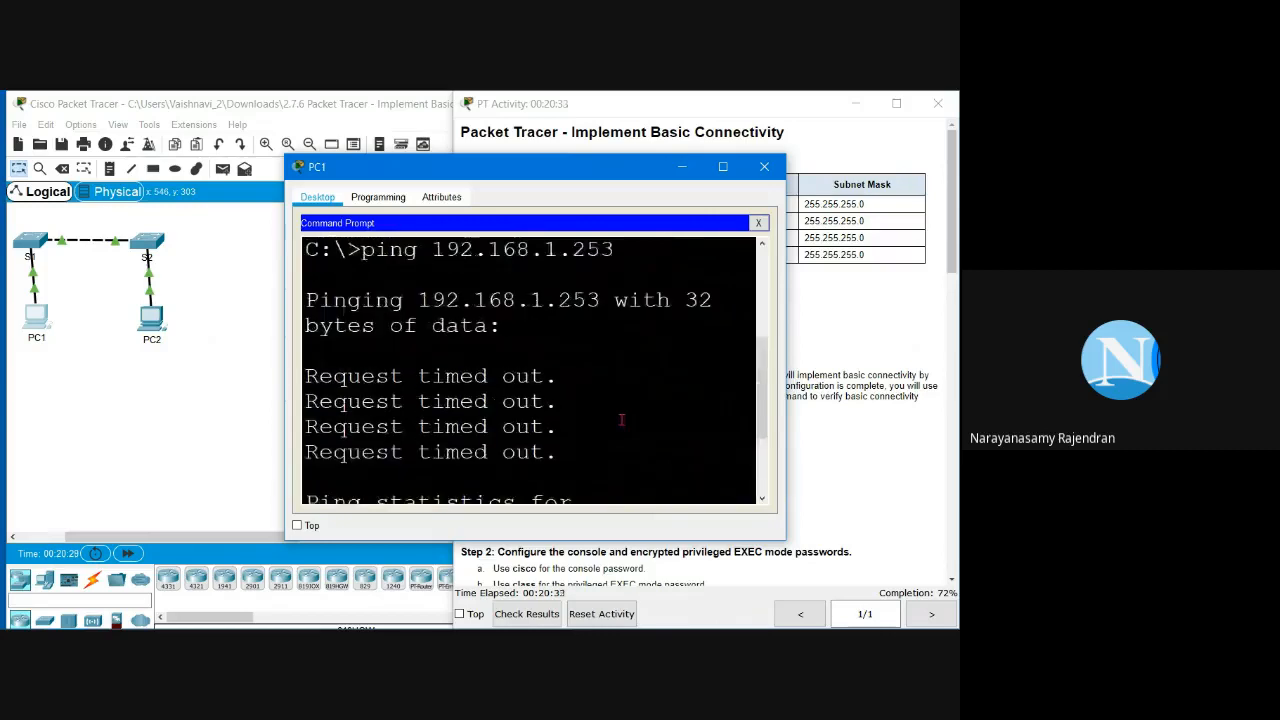
pyautogui.click(722, 168)
pyautogui.moveTo(77, 274); pyautogui.dragTo(408, 290)
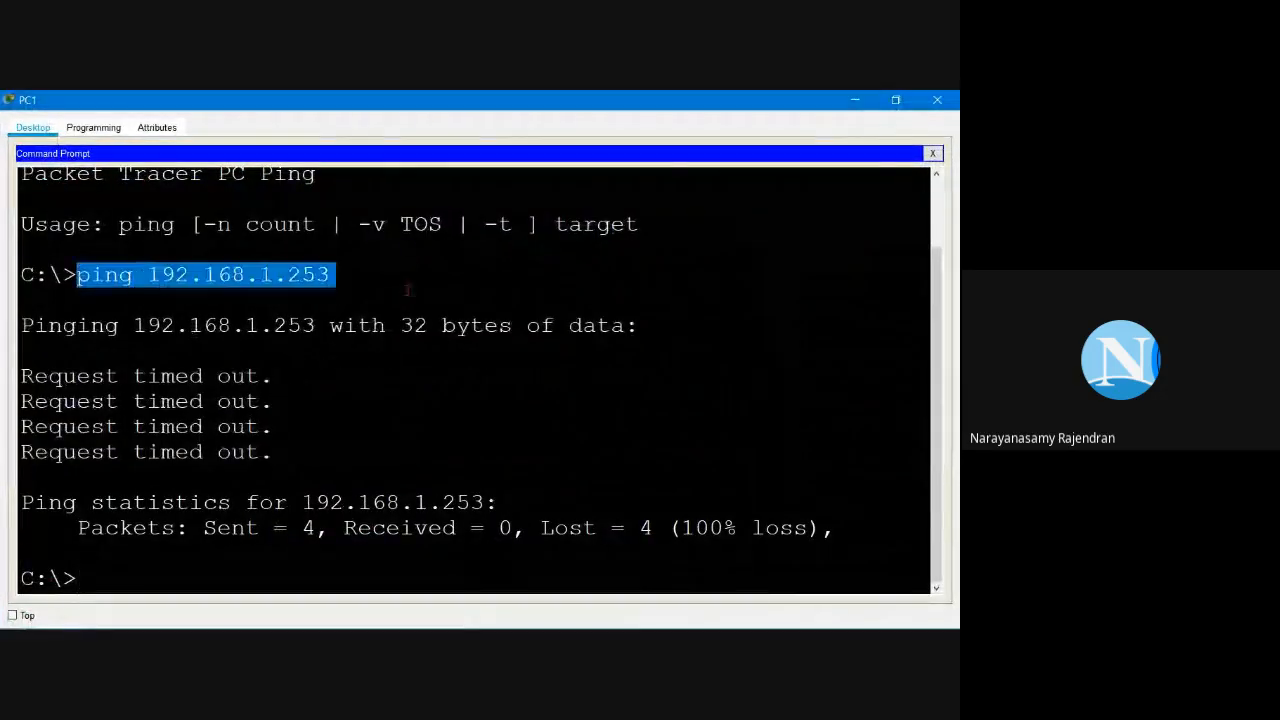
pyautogui.click(127, 292)
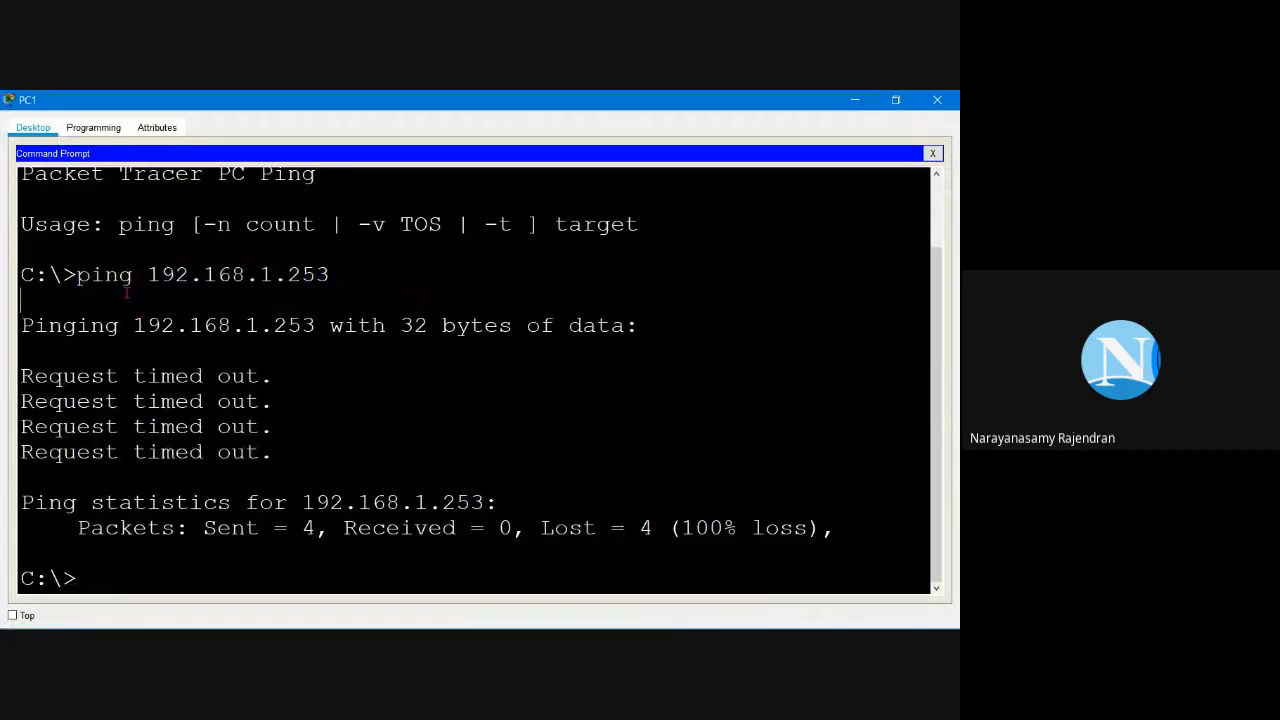
pyautogui.moveTo(133, 274); pyautogui.dragTo(76, 275)
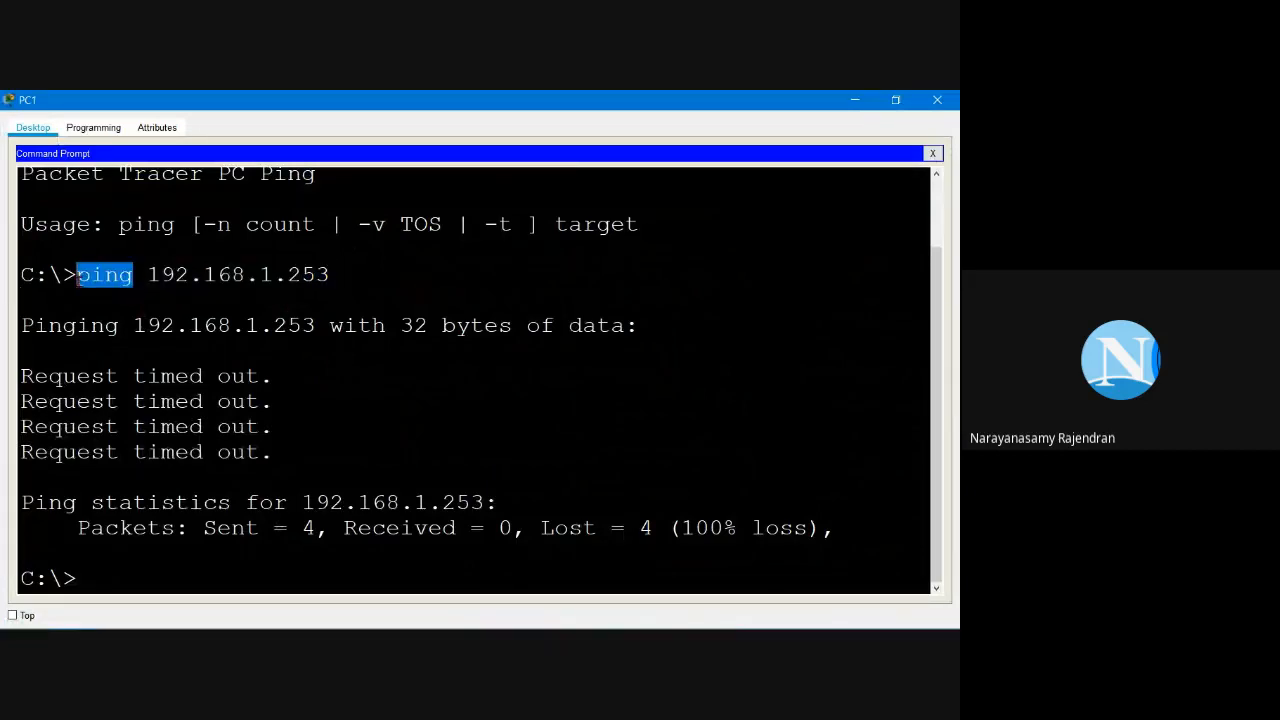
pyautogui.click(159, 294)
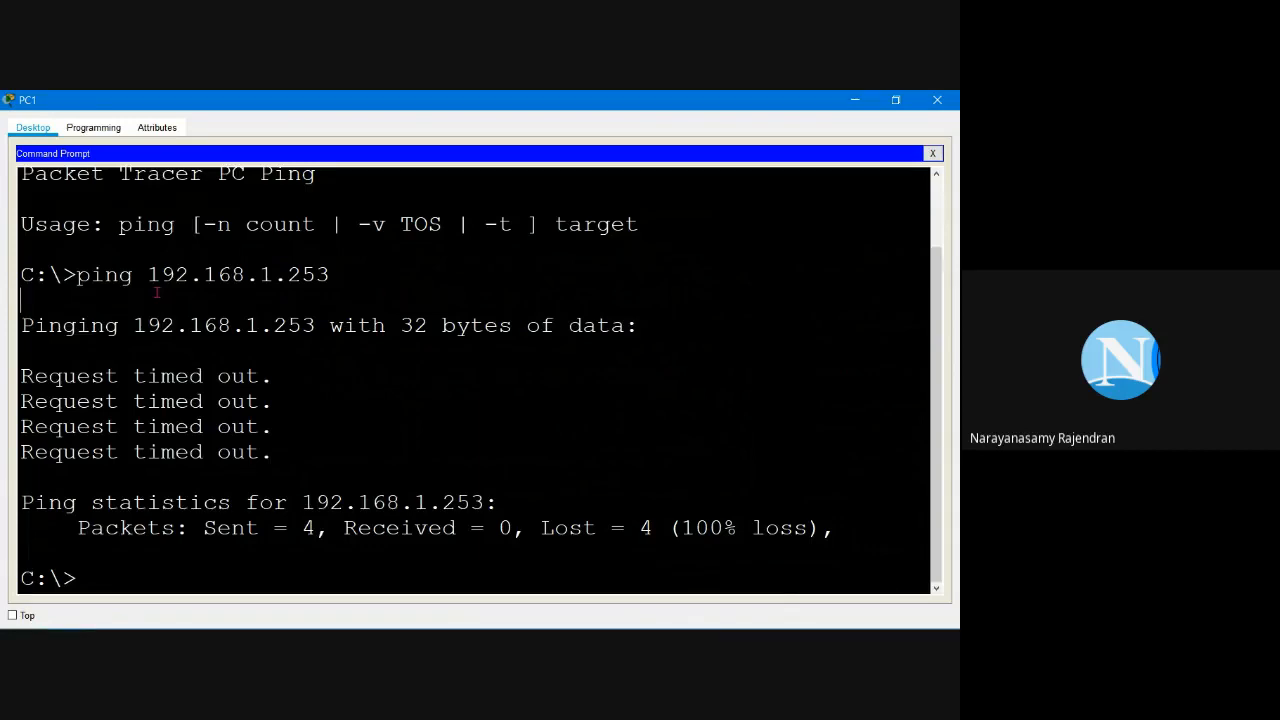
pyautogui.moveTo(76, 275); pyautogui.dragTo(427, 278)
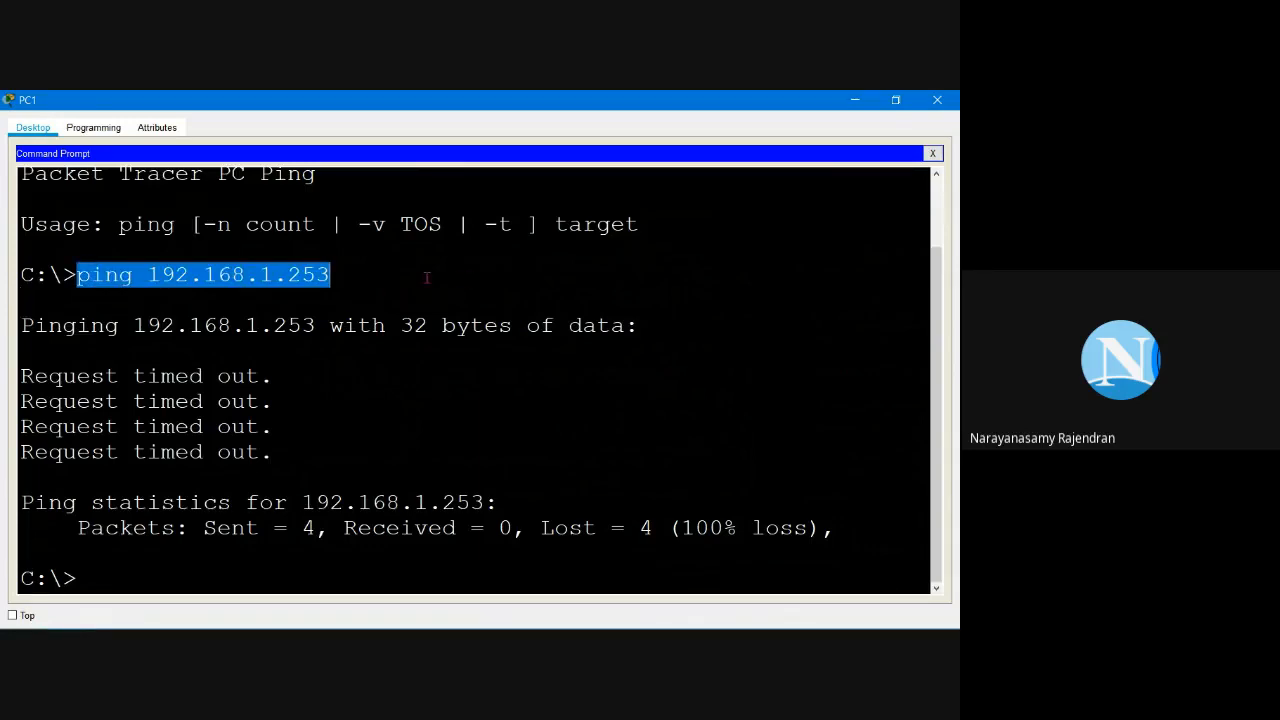
pyautogui.click(427, 278)
pyautogui.moveTo(76, 275); pyautogui.dragTo(176, 275)
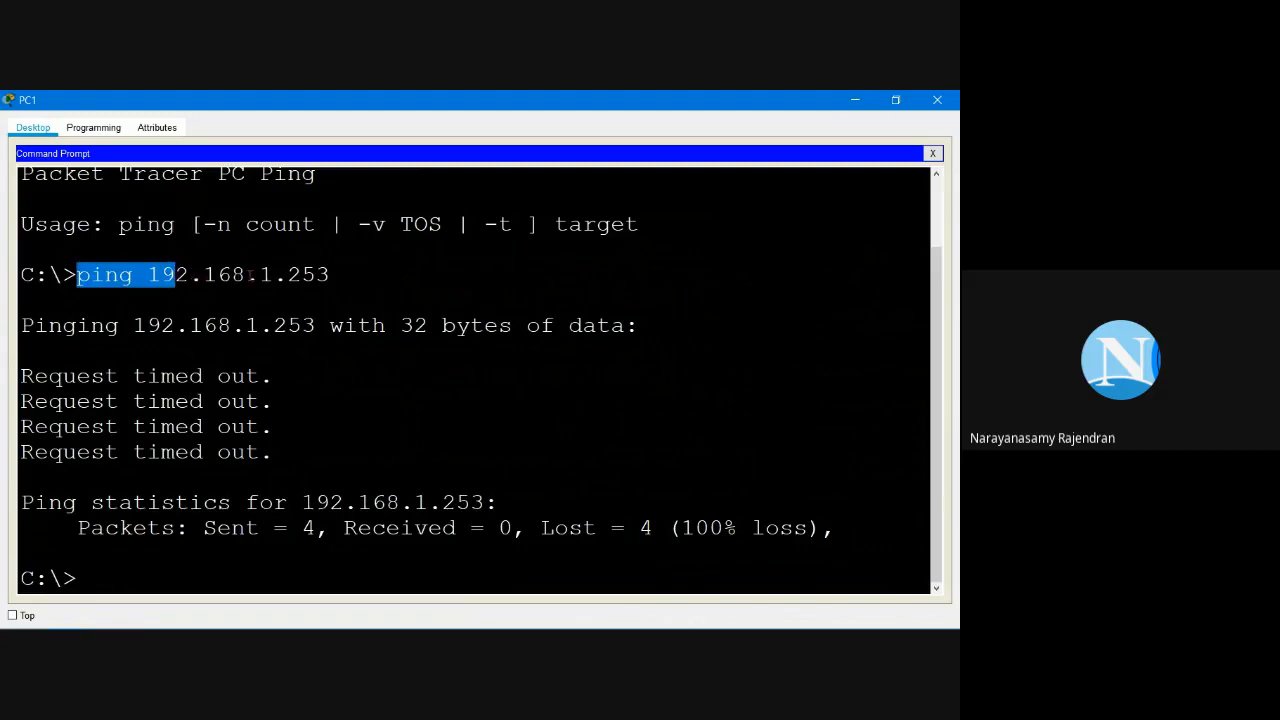
pyautogui.click(254, 306)
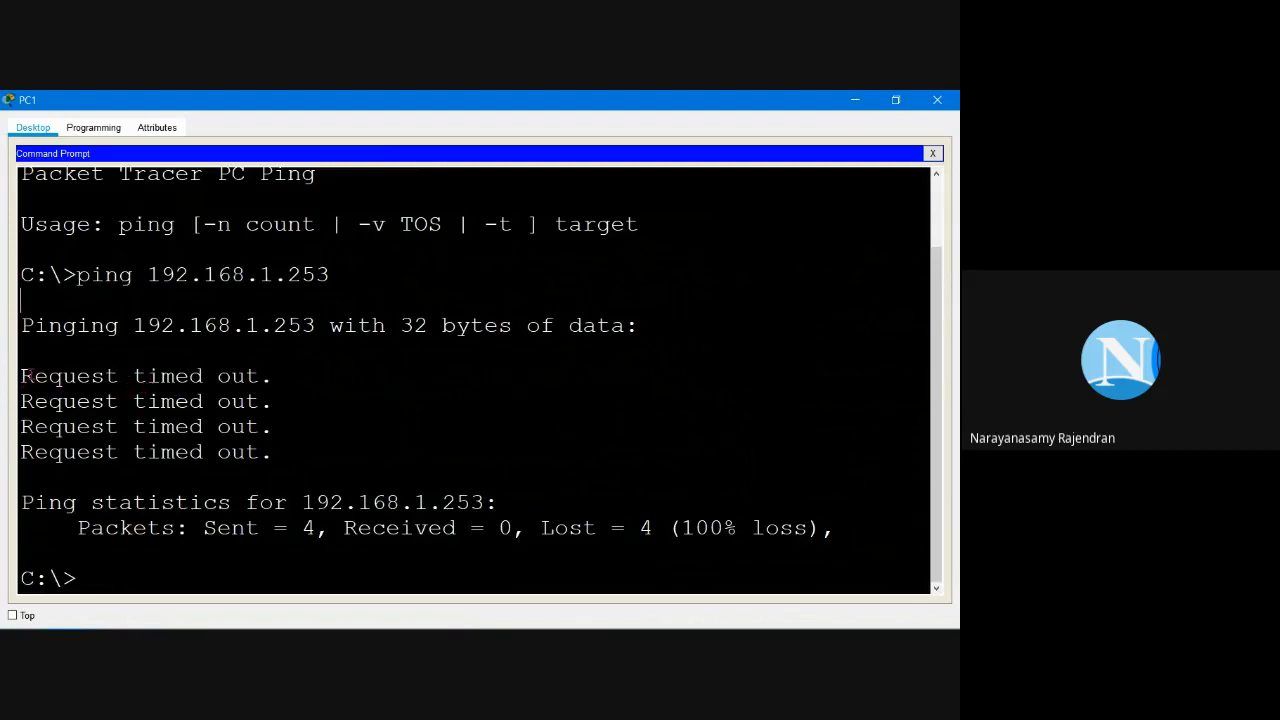
# Step: Review the four 'Request timed out' replies, then close PC1's Command Prompt
pyautogui.moveTo(22, 375); pyautogui.dragTo(300, 384)
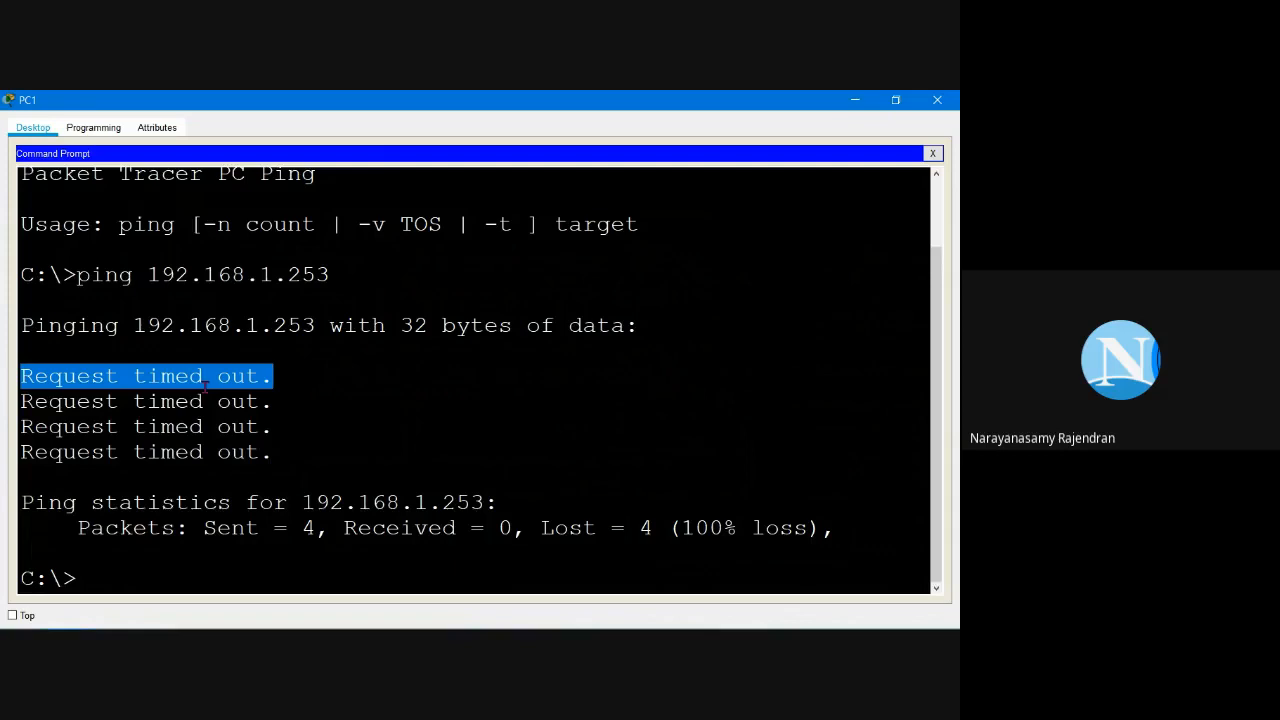
pyautogui.moveTo(276, 455); pyautogui.dragTo(12, 377)
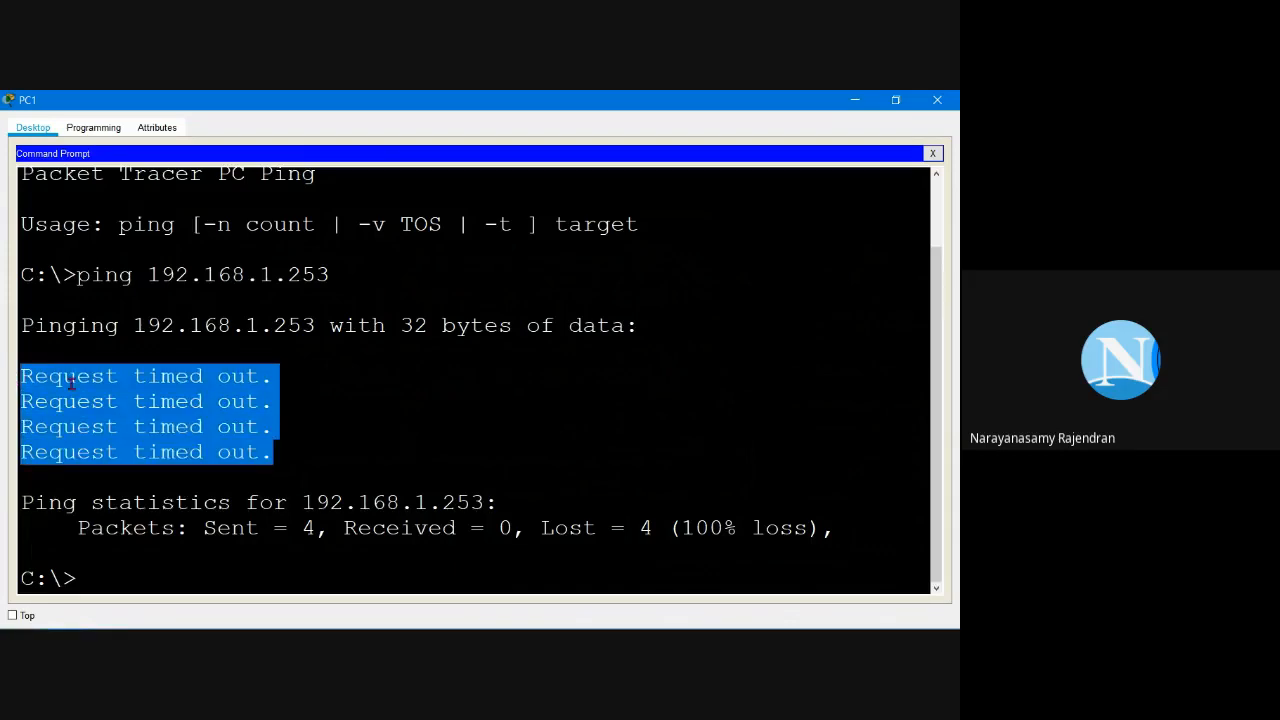
pyautogui.click(100, 547)
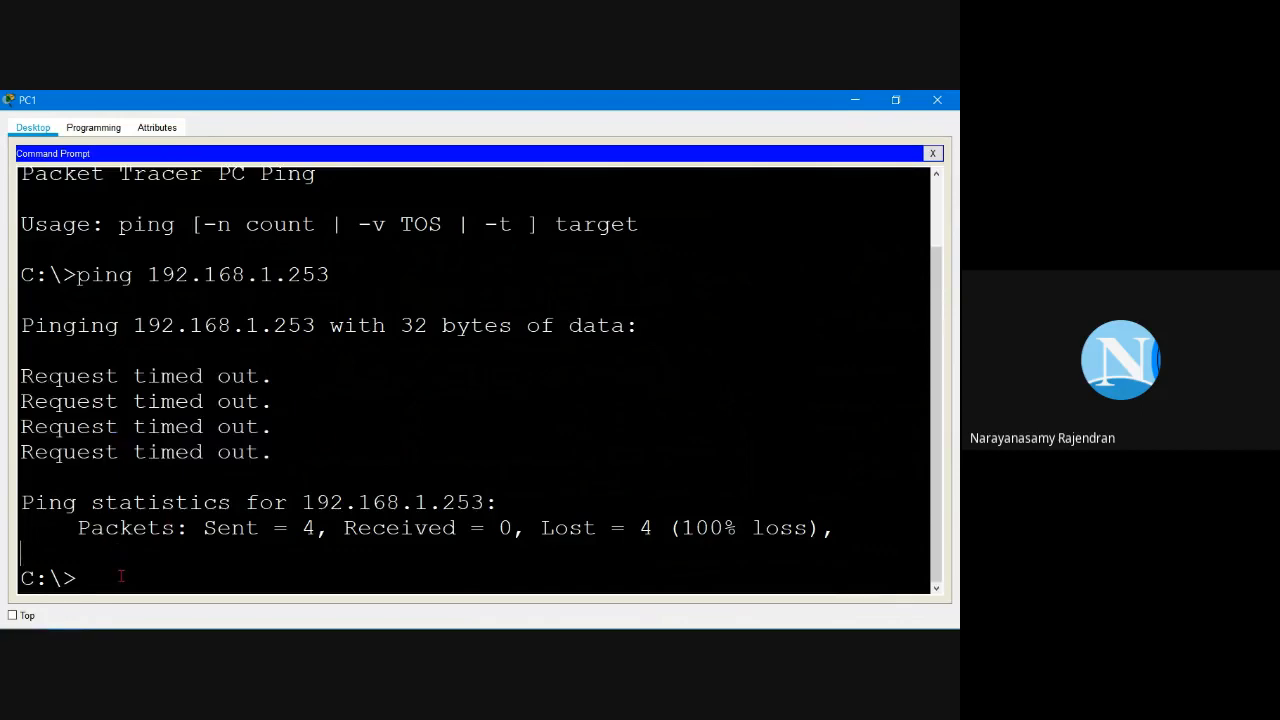
pyautogui.click(933, 154)
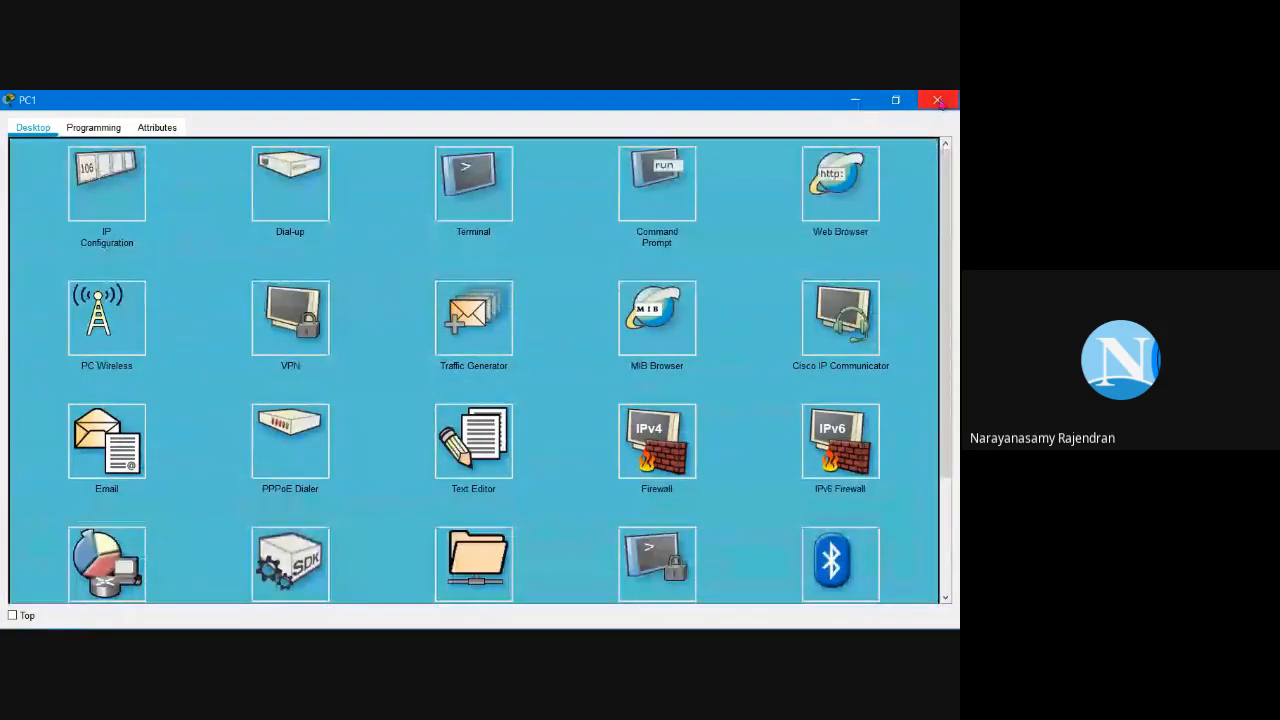
# Step: Close PC1 and scroll the activity instructions down to Part 3 Step 1 for S1's IP address
pyautogui.click(937, 101)
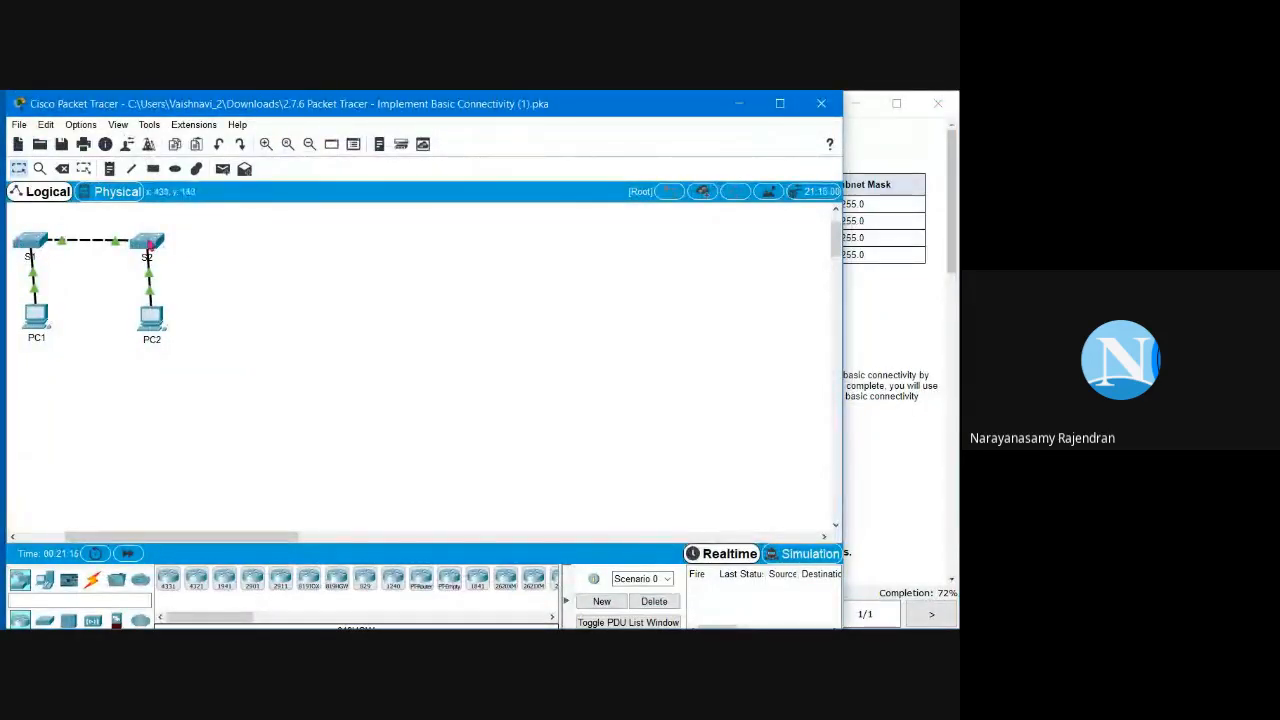
pyautogui.click(885, 440)
pyautogui.scroll(-2, 575, 399)
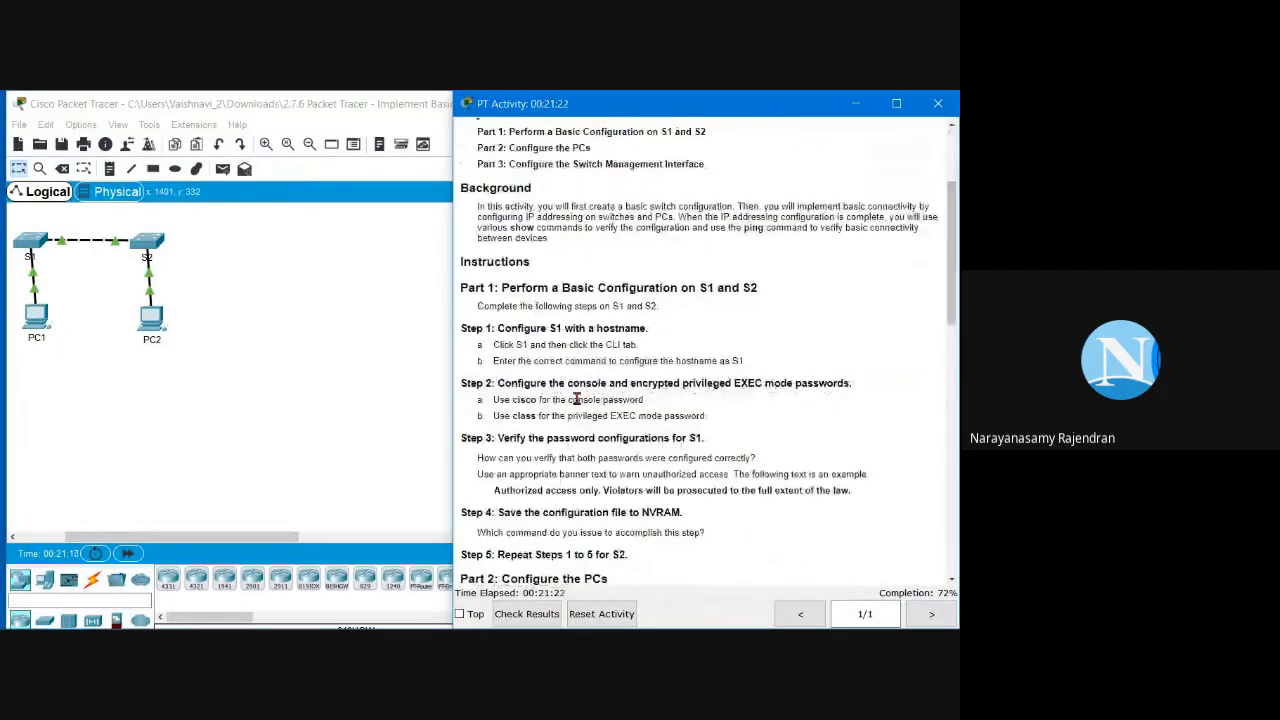
pyautogui.scroll(-5, 575, 399)
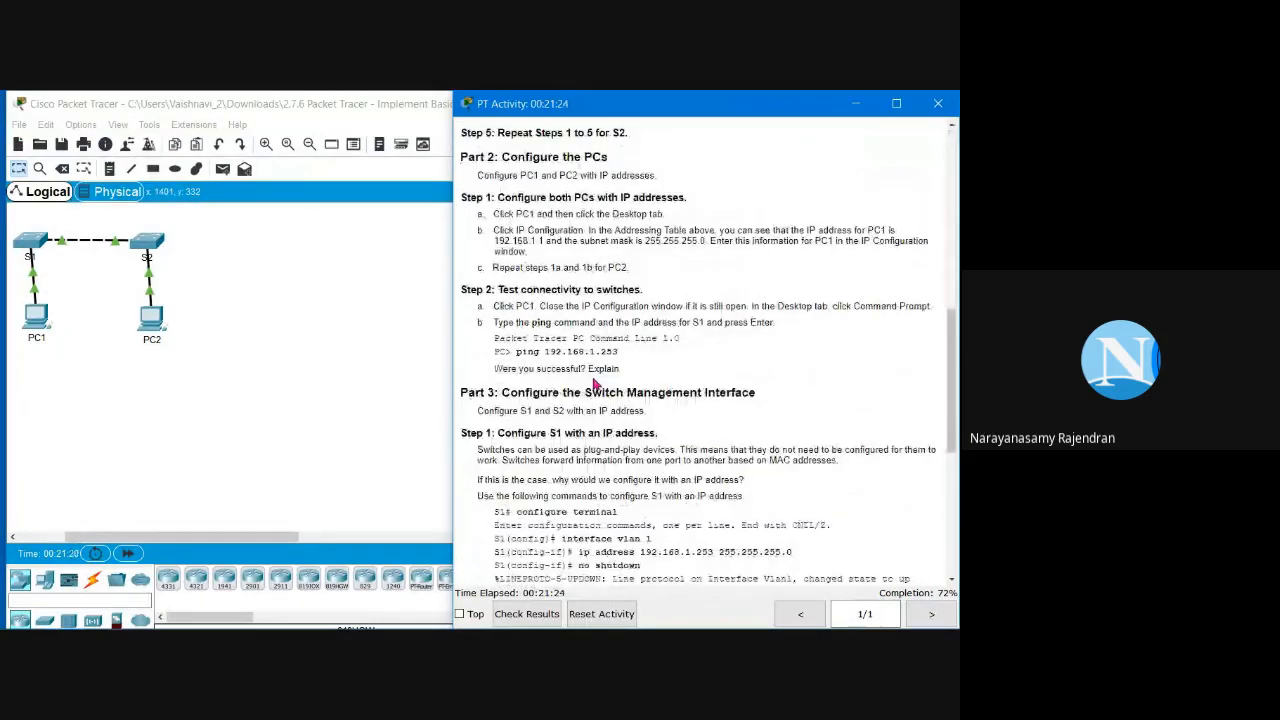
pyautogui.scroll(-1, 597, 383)
pyautogui.moveTo(493, 312); pyautogui.dragTo(643, 325)
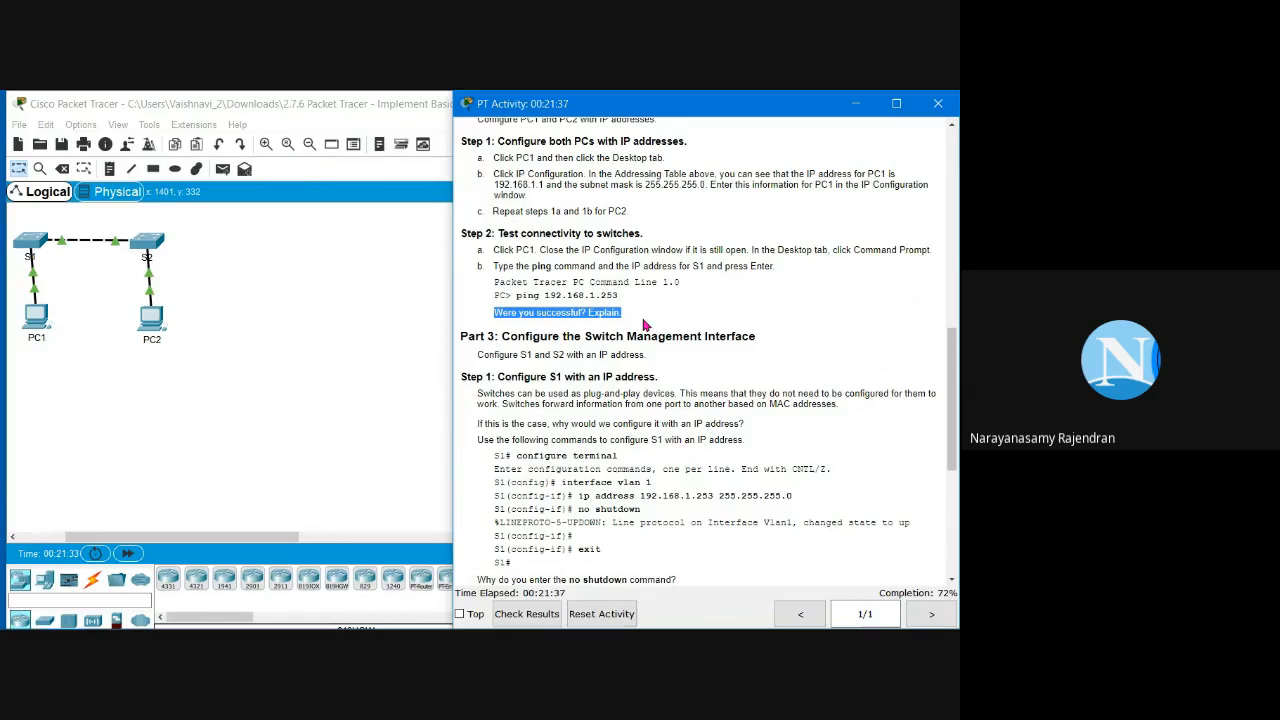
pyautogui.click(724, 314)
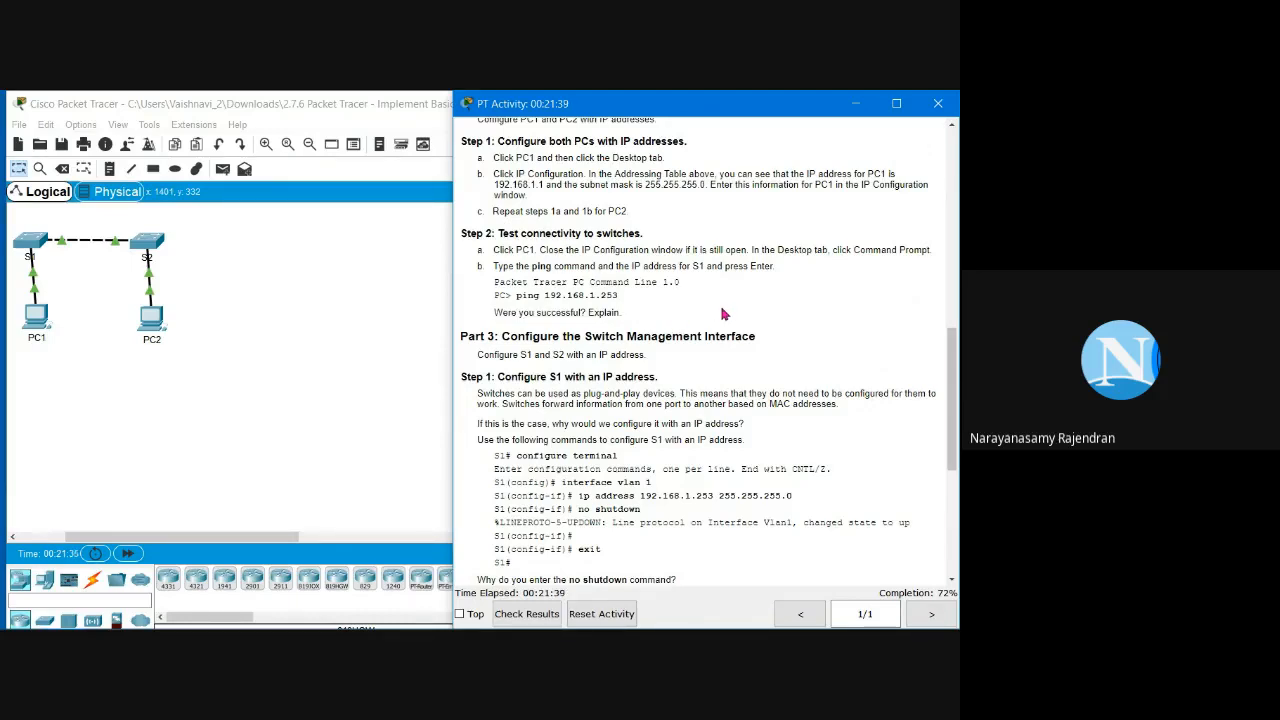
pyautogui.scroll(-1, 724, 314)
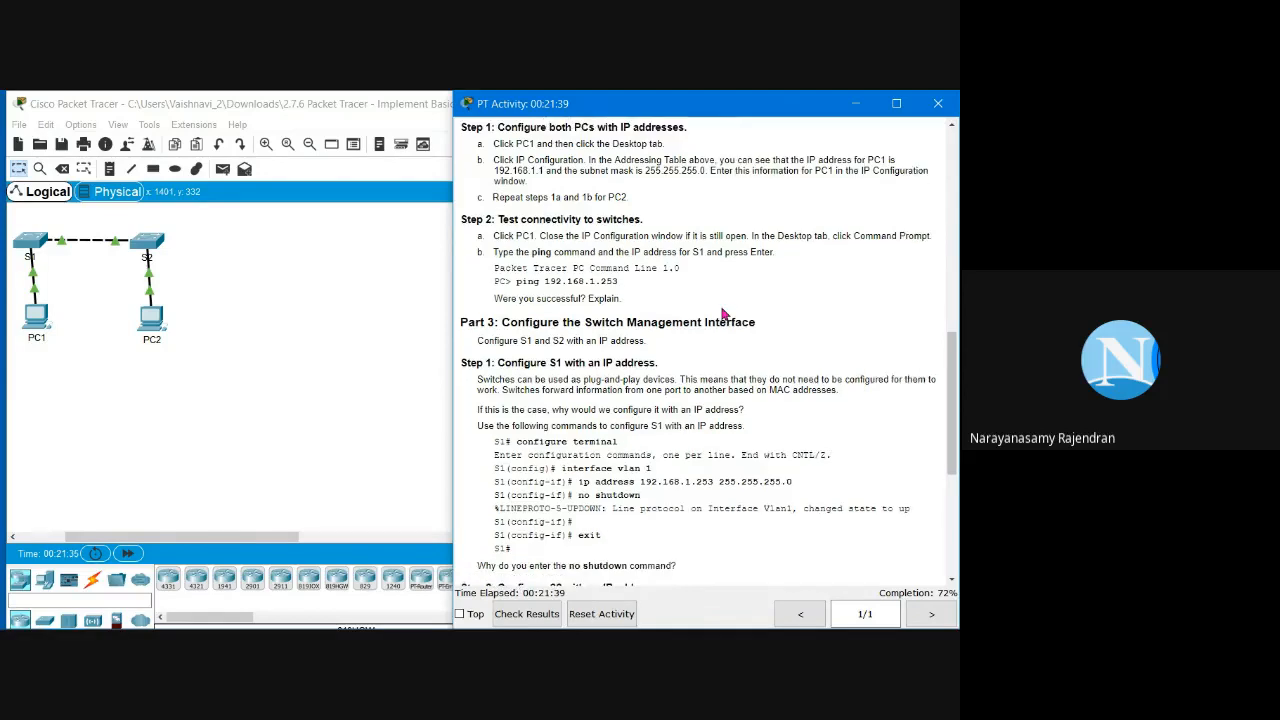
pyautogui.scroll(-3, 724, 314)
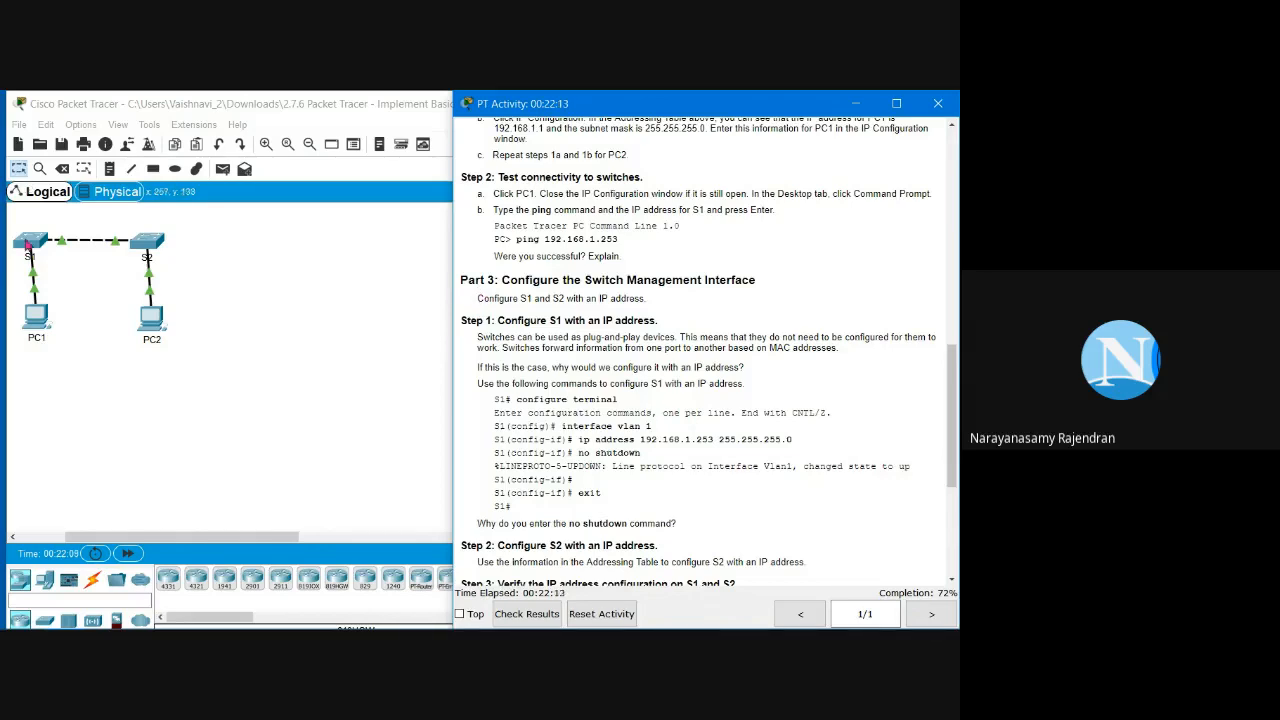
# Step: Review the 'interface vlan 1' and 'ip address' commands in Part 3 Step 1
pyautogui.scroll(1, 657, 312)
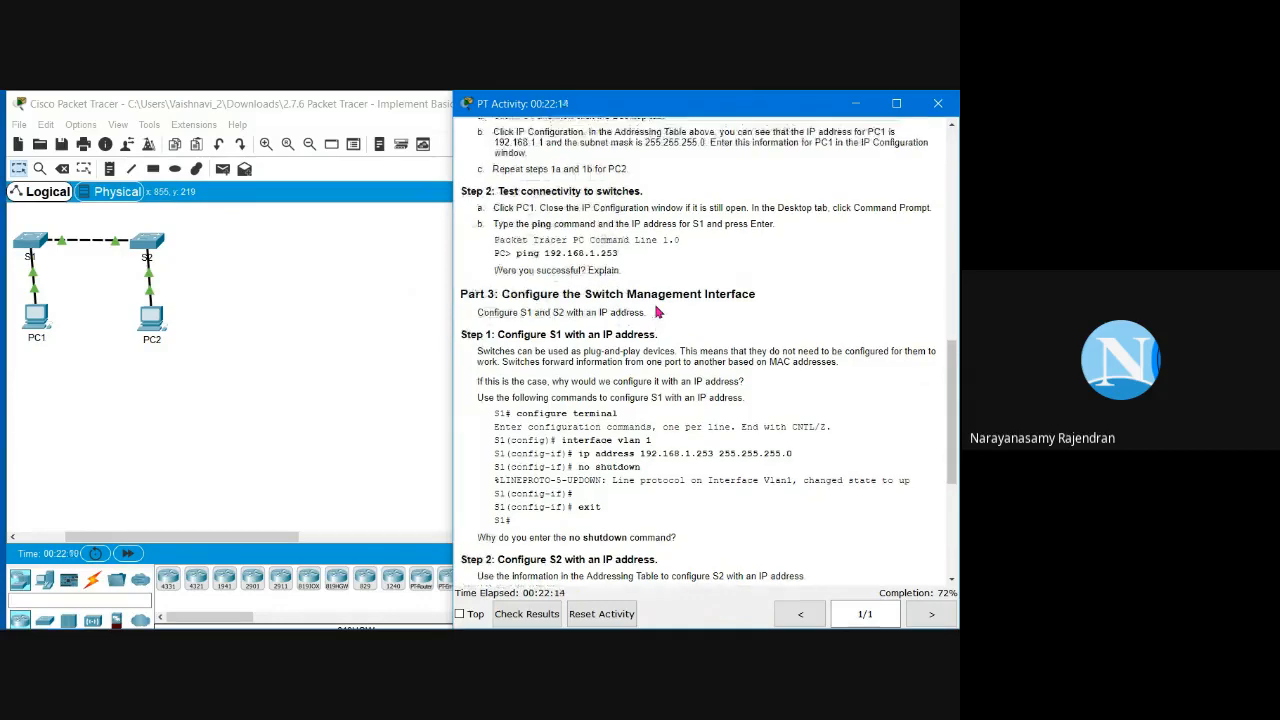
pyautogui.scroll(3, 657, 312)
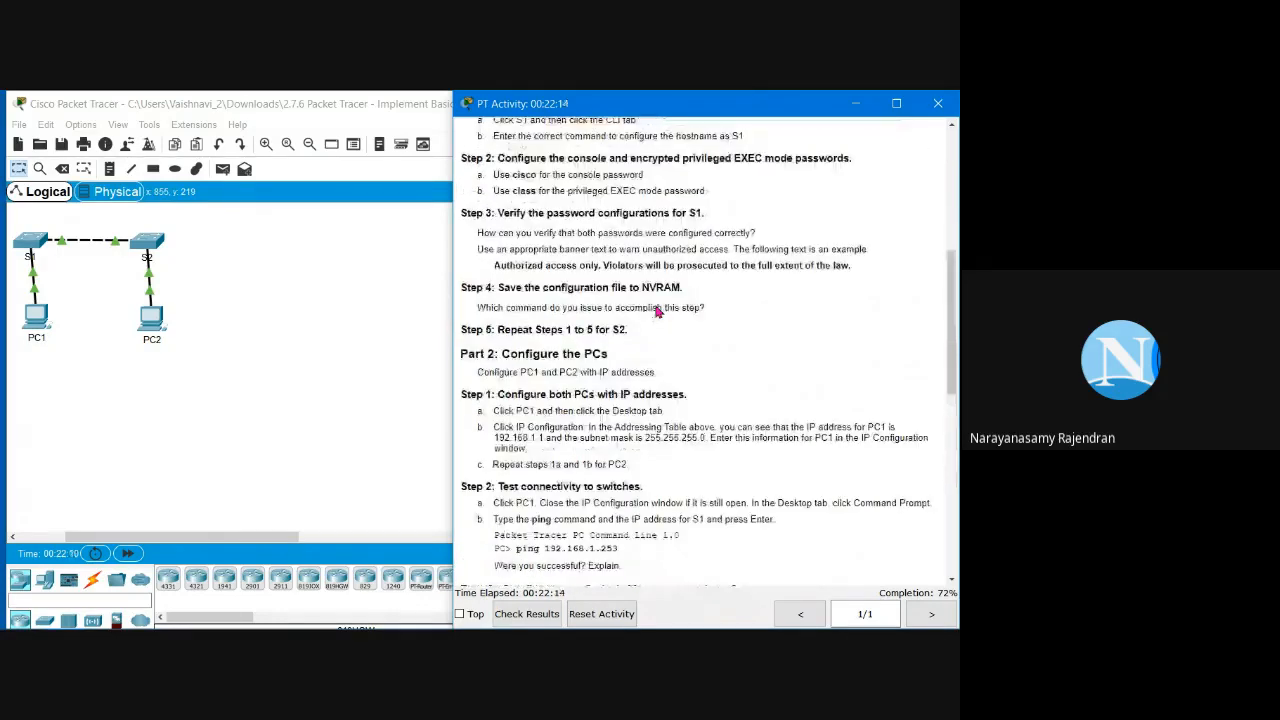
pyautogui.scroll(-2, 660, 310)
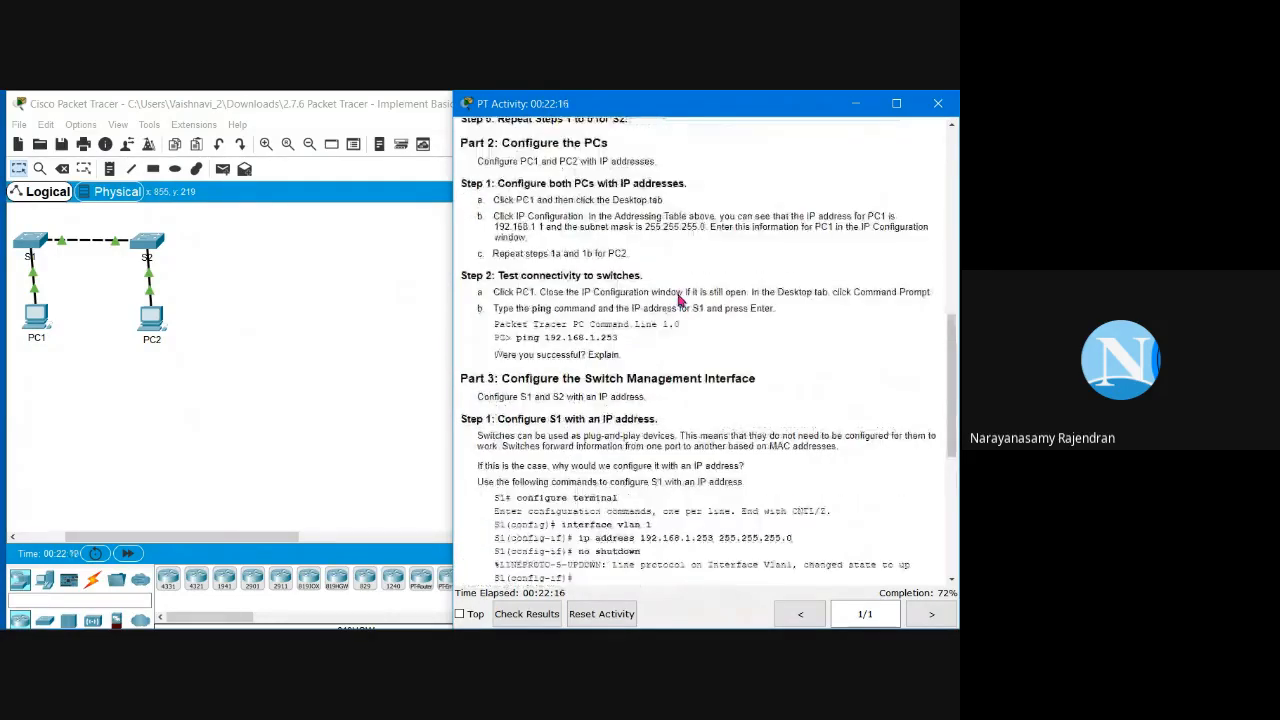
pyautogui.scroll(-1, 680, 298)
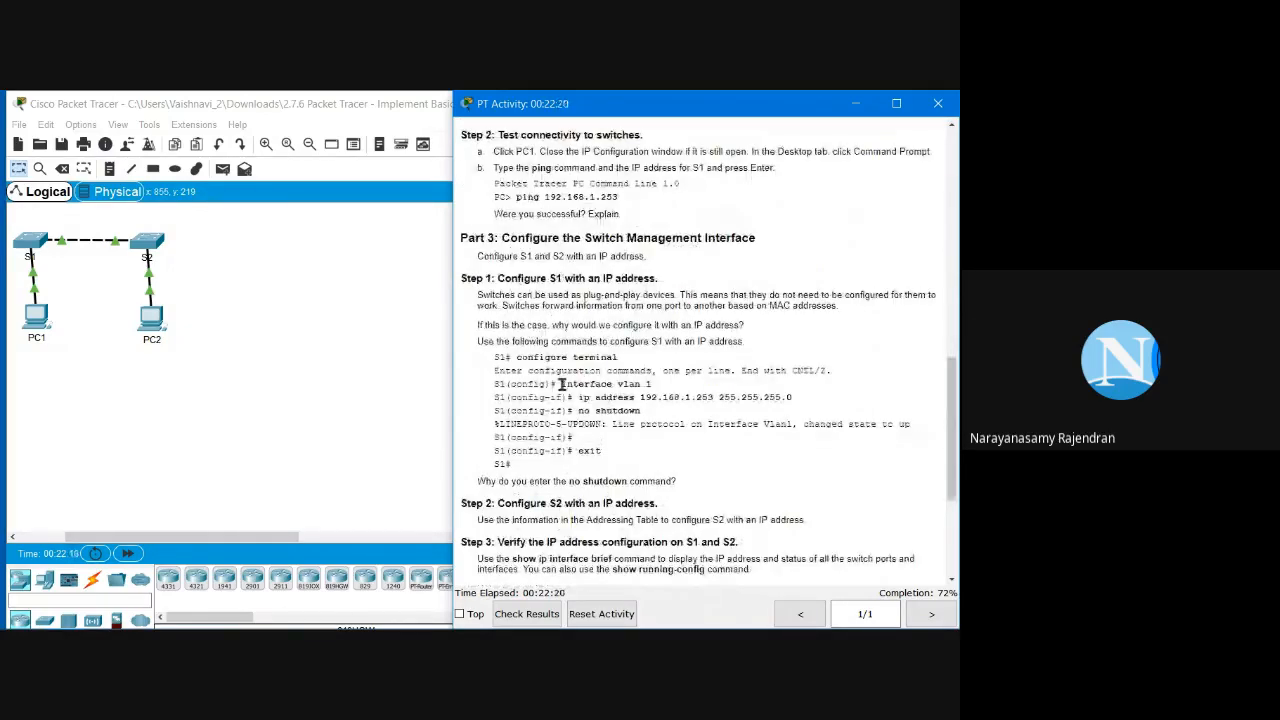
pyautogui.moveTo(561, 384); pyautogui.dragTo(684, 388)
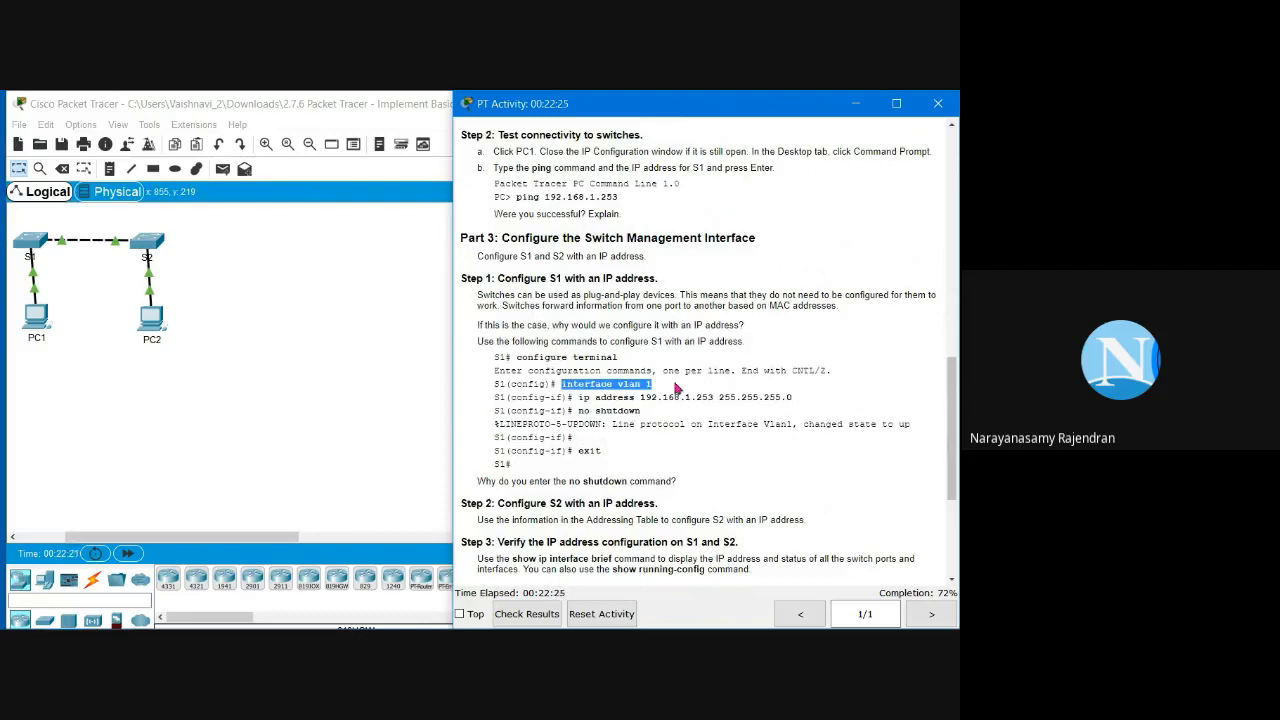
pyautogui.click(608, 407)
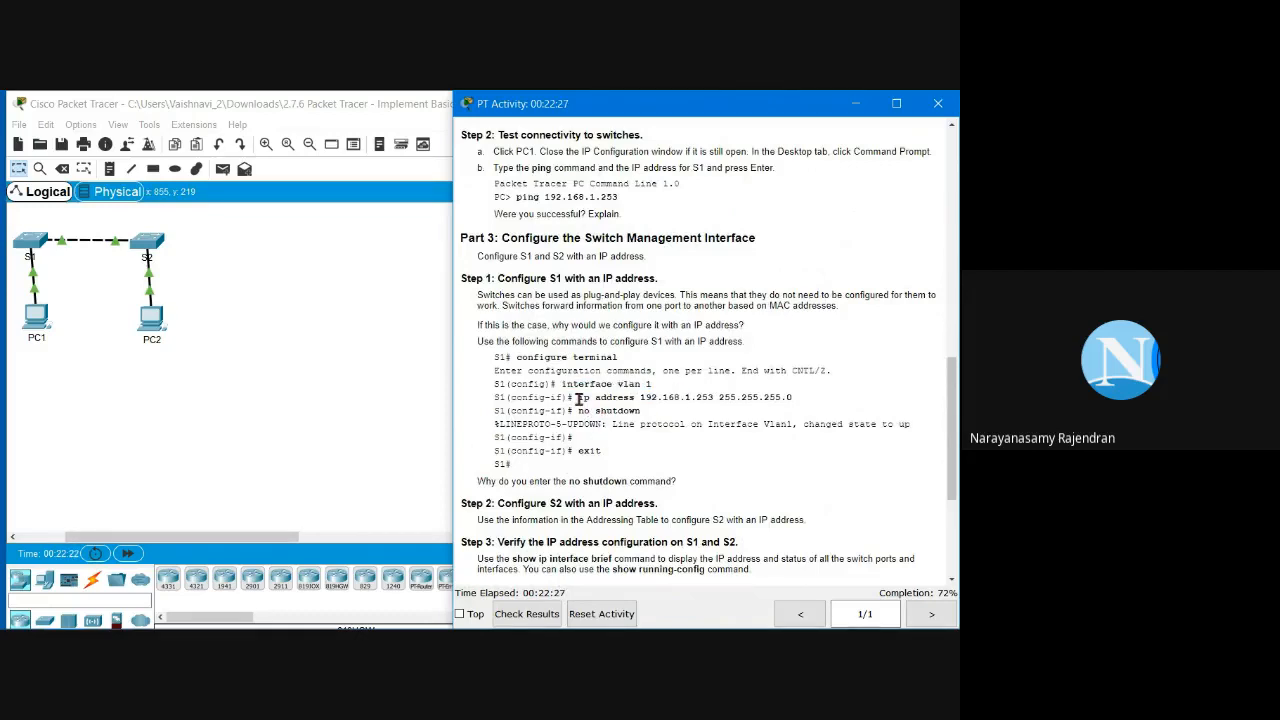
pyautogui.moveTo(578, 398); pyautogui.dragTo(737, 398)
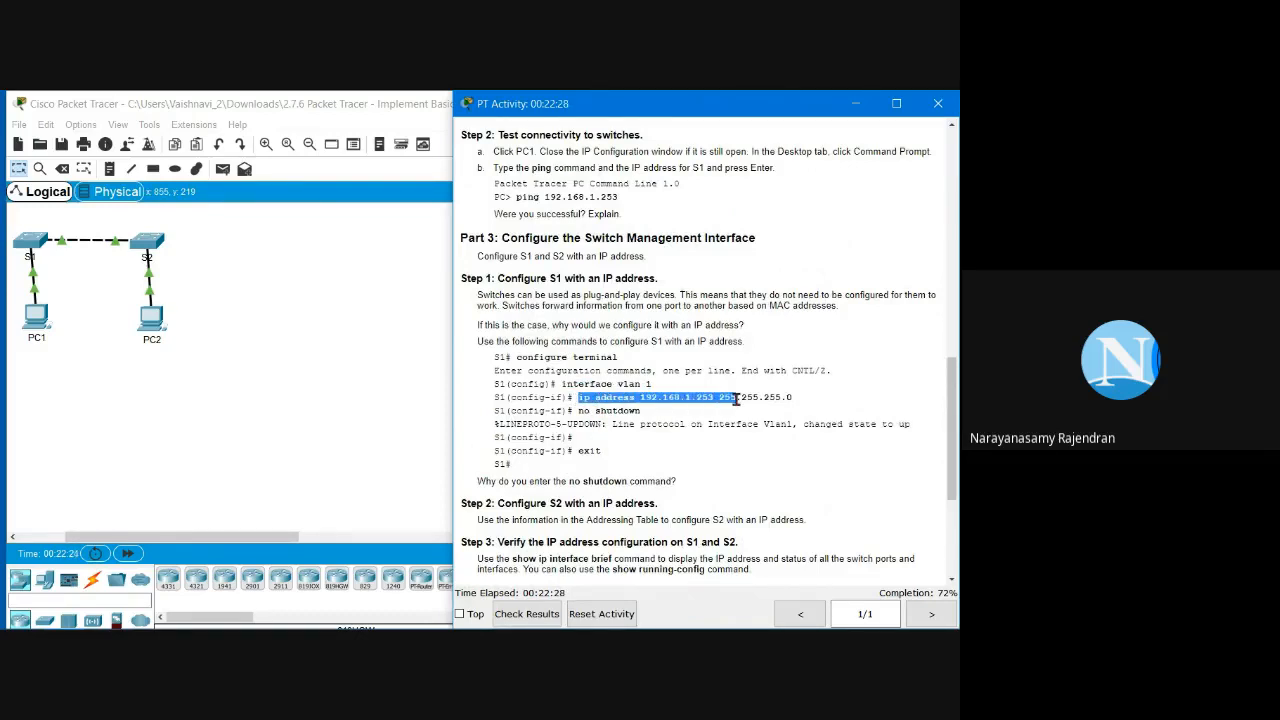
pyautogui.click(718, 395)
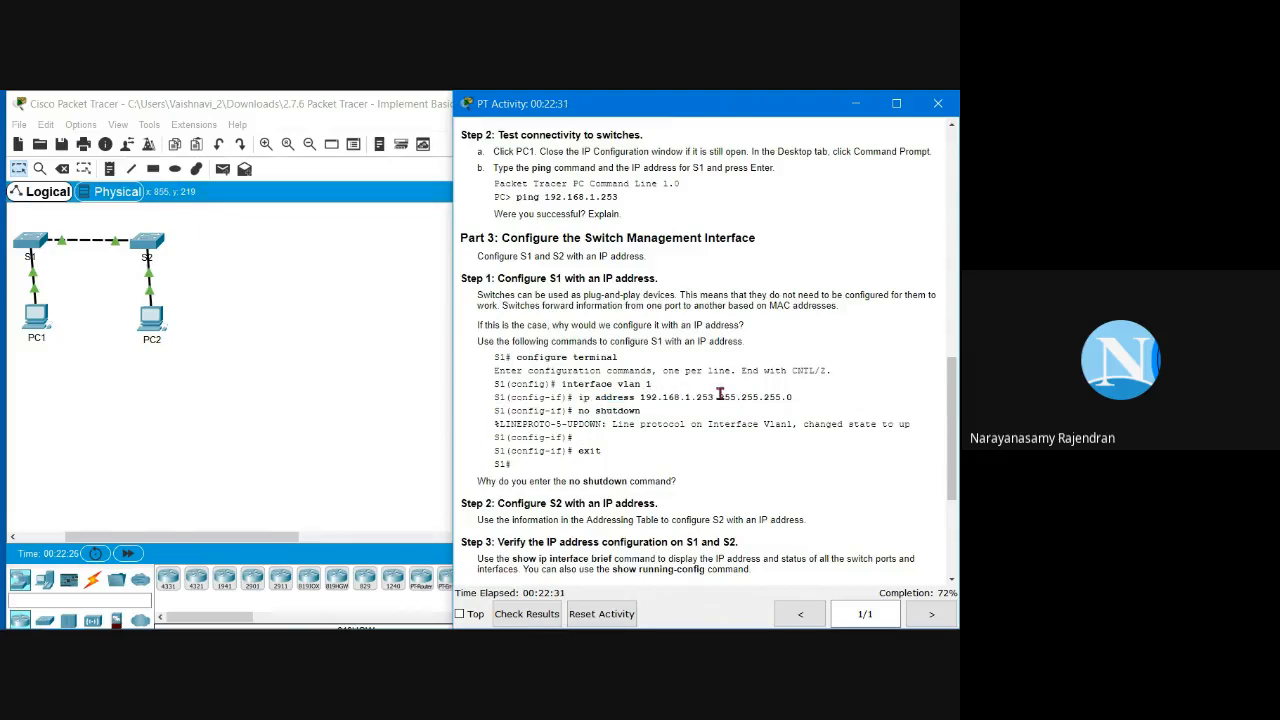
# Step: Note S1's 192.168.1.253 and S2's 192.168.1.254 in the Addressing Table
pyautogui.scroll(10, 718, 395)
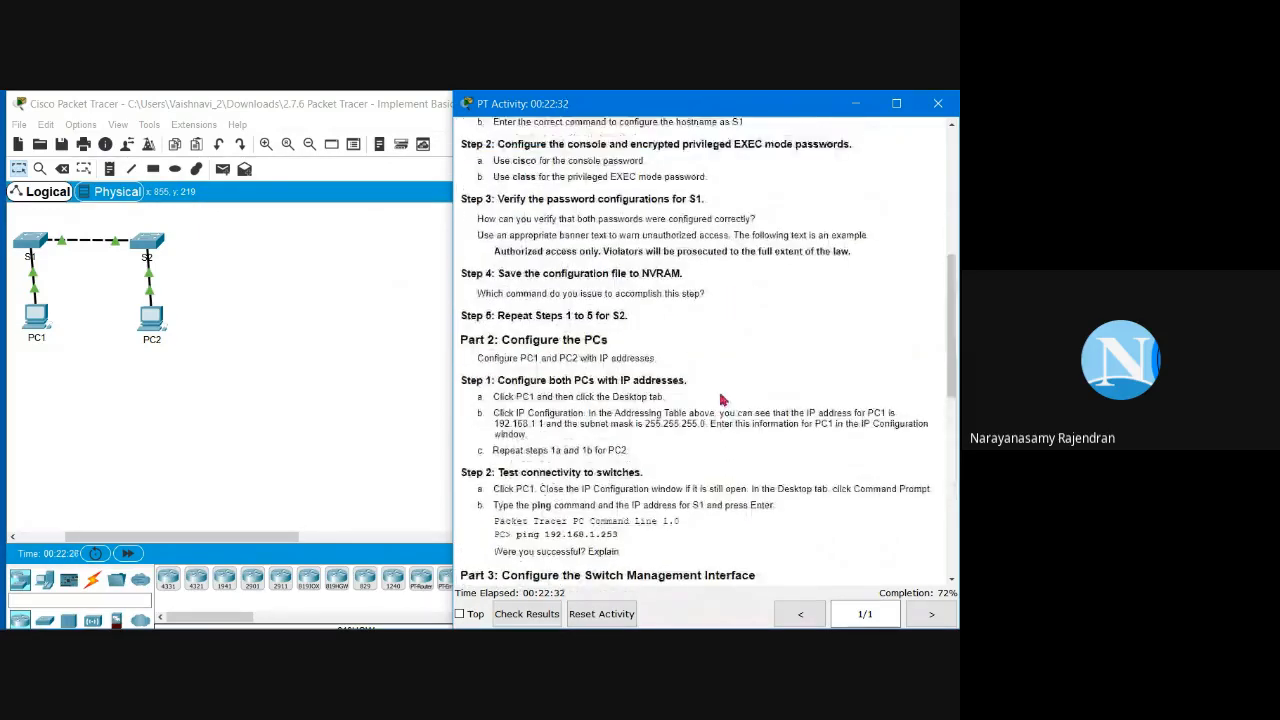
pyautogui.scroll(1, 722, 399)
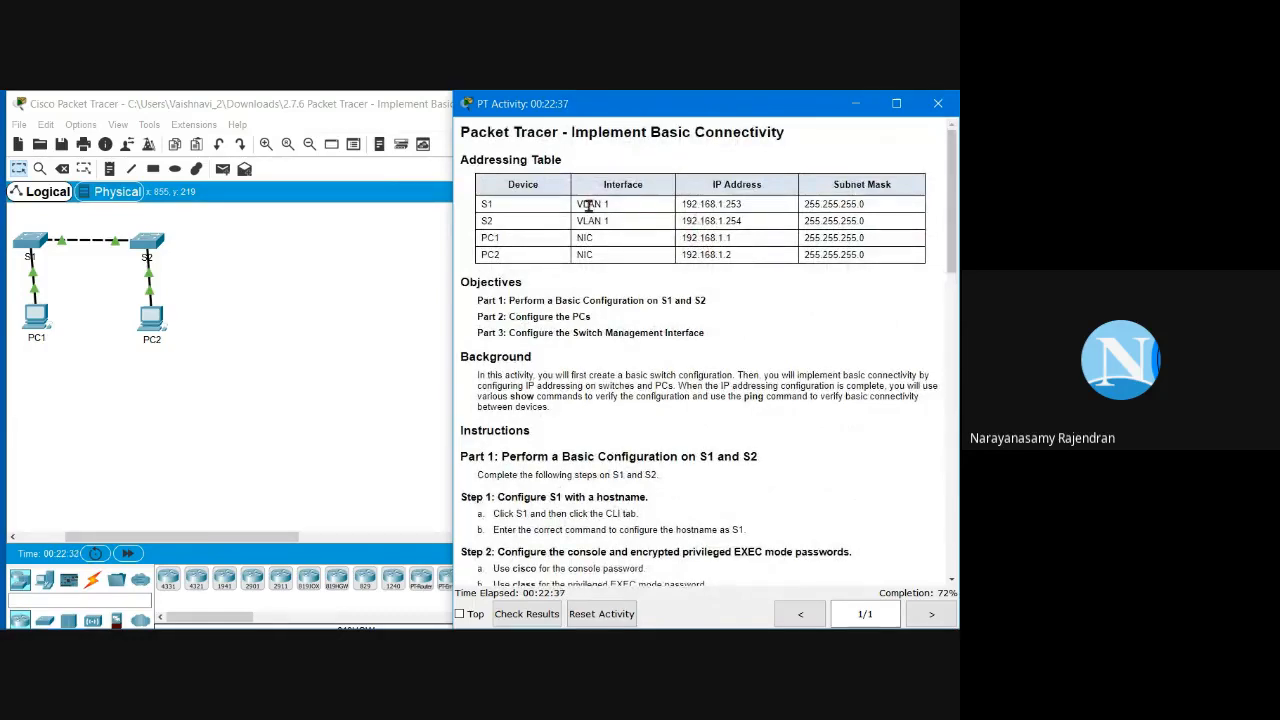
pyautogui.moveTo(684, 204); pyautogui.dragTo(745, 208)
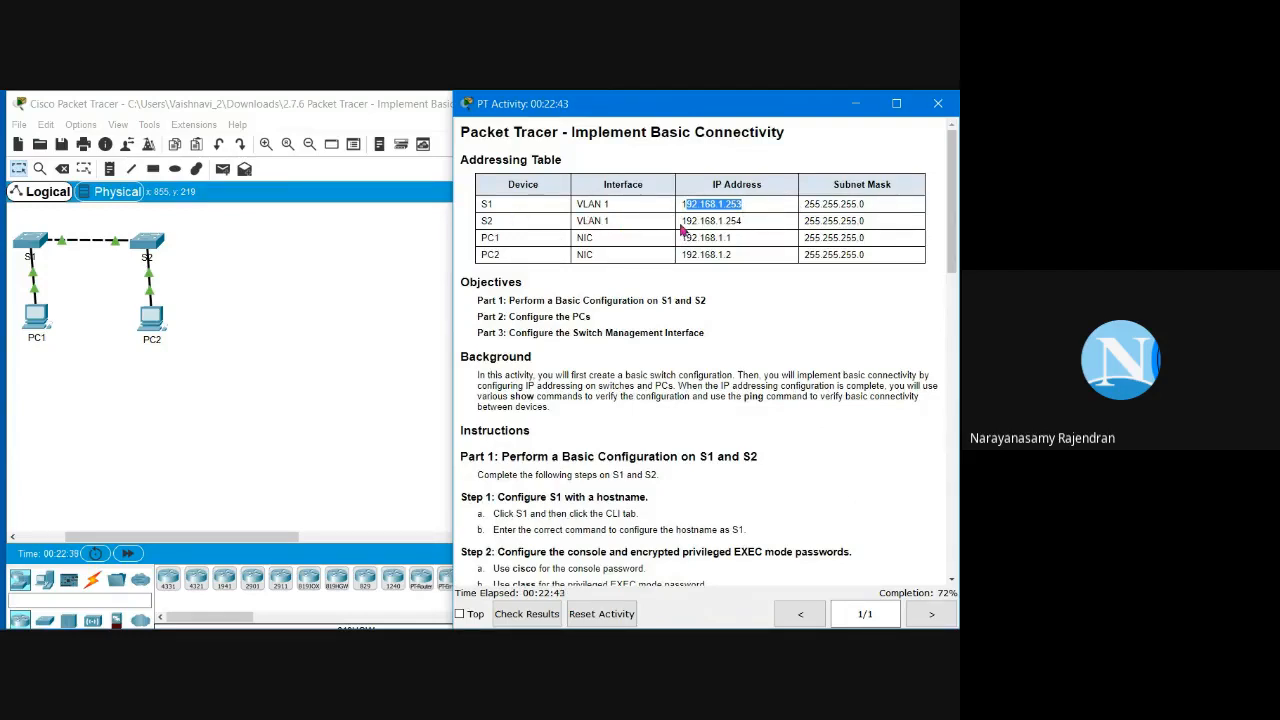
pyautogui.moveTo(682, 221); pyautogui.dragTo(746, 222)
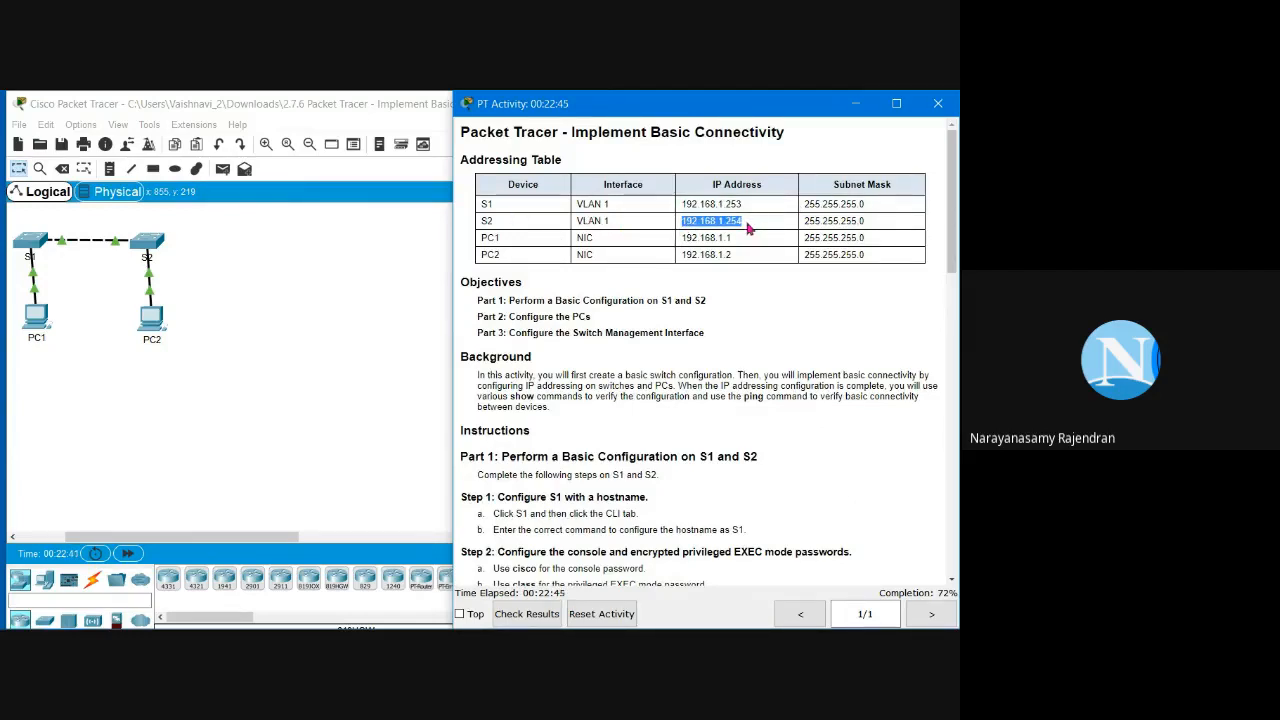
# Step: Scroll back to Step 1 and mark the 'no shutdown' command
pyautogui.scroll(-1, 757, 388)
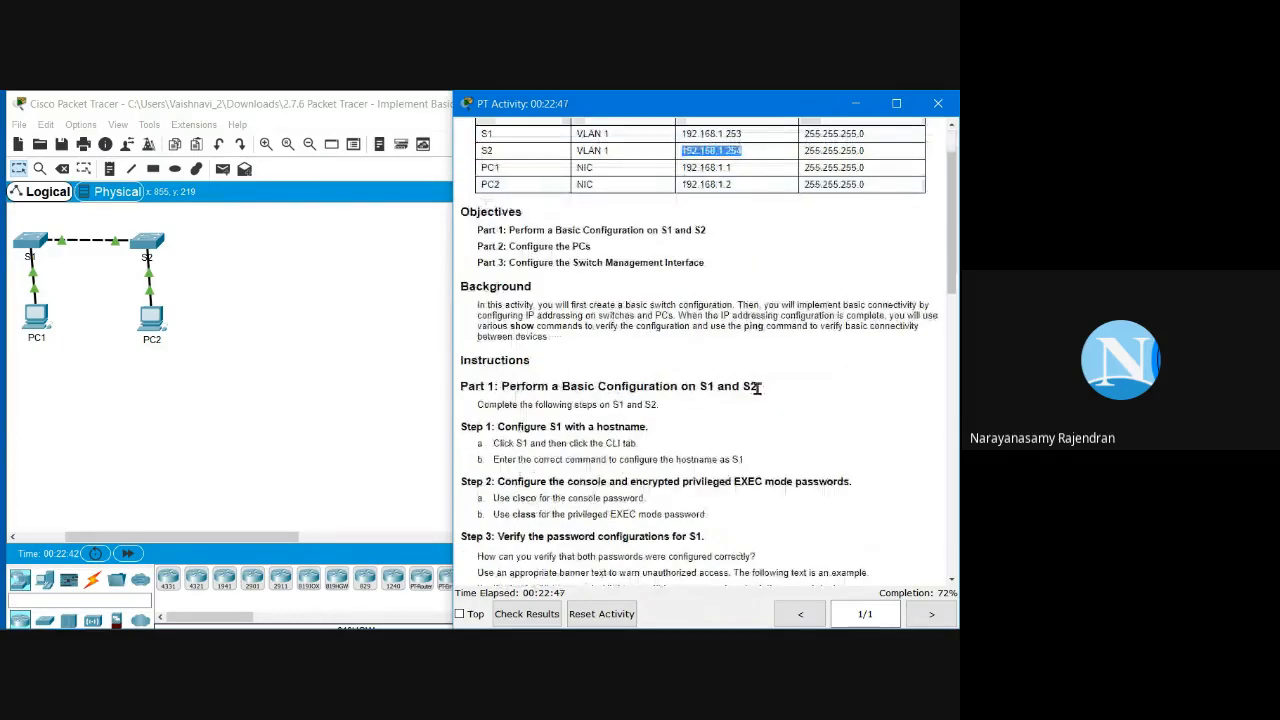
pyautogui.scroll(1, 727, 337)
pyautogui.scroll(-1, 727, 337)
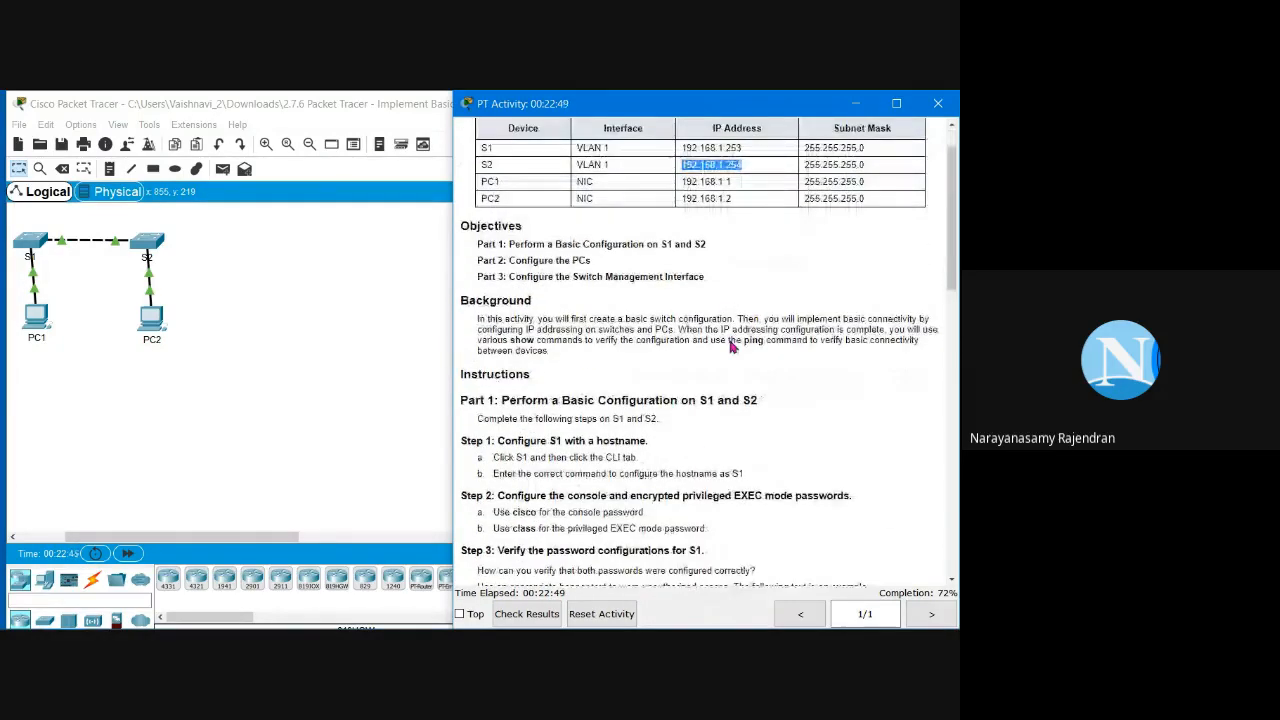
pyautogui.scroll(-3, 731, 346)
pyautogui.scroll(-9, 732, 316)
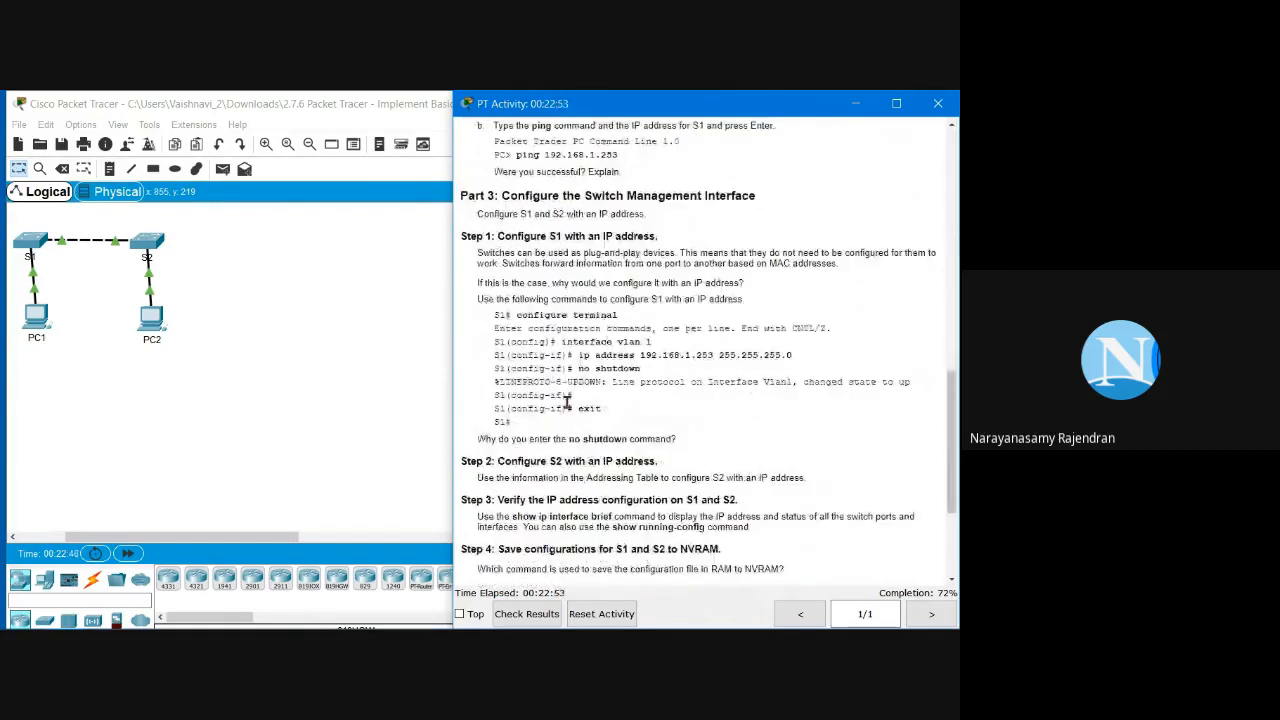
pyautogui.moveTo(576, 371); pyautogui.dragTo(713, 374)
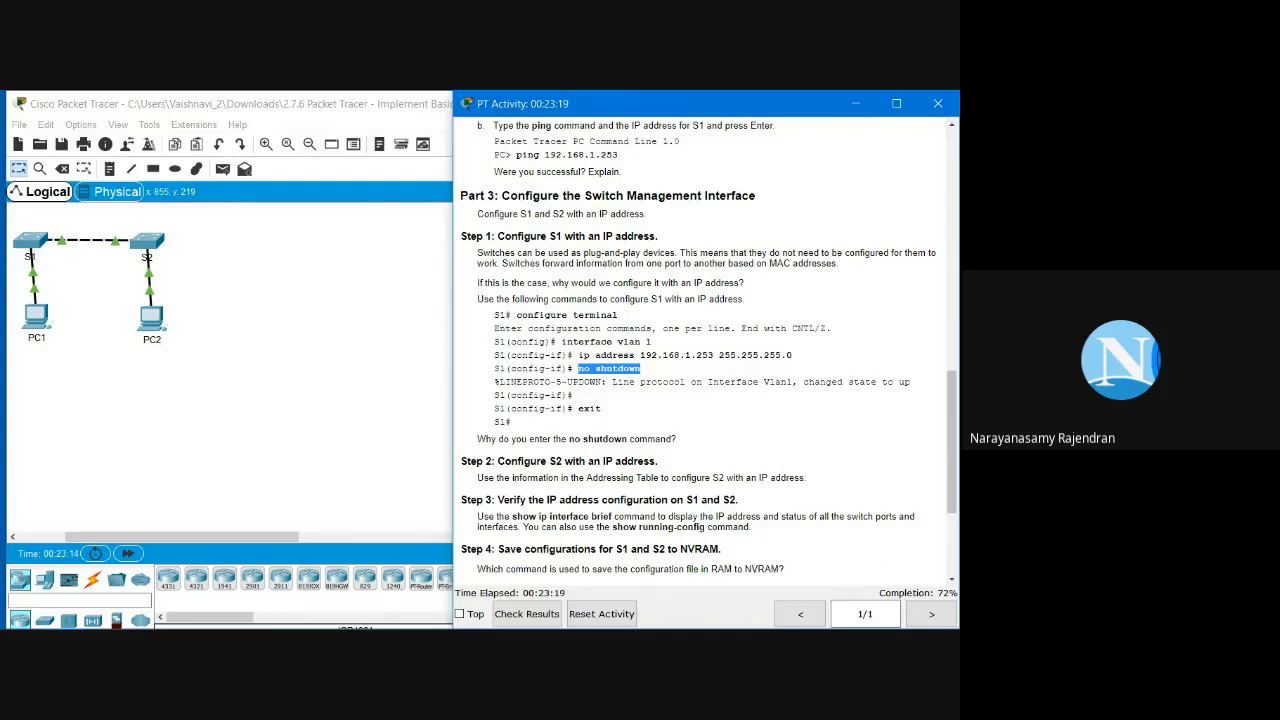
# Step: Open switch S1's CLI and wake the console to its password prompt
pyautogui.click(31, 244)
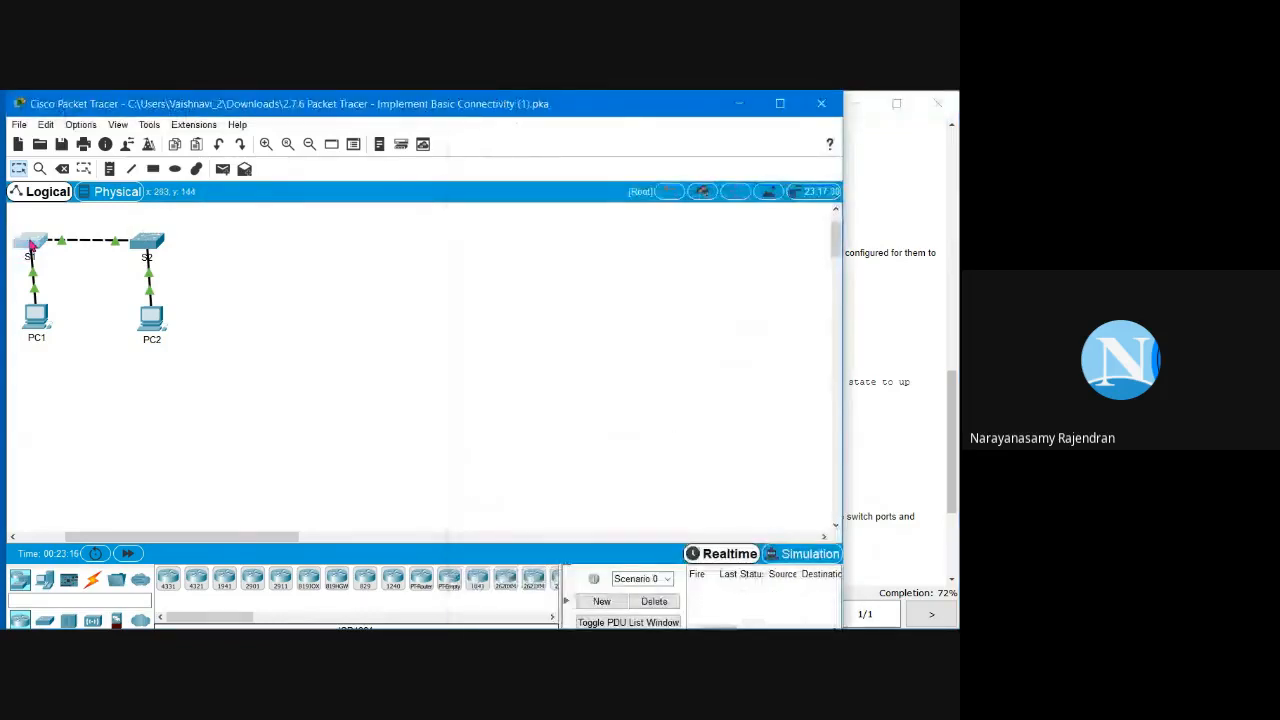
pyautogui.click(31, 244)
pyautogui.press('Return')
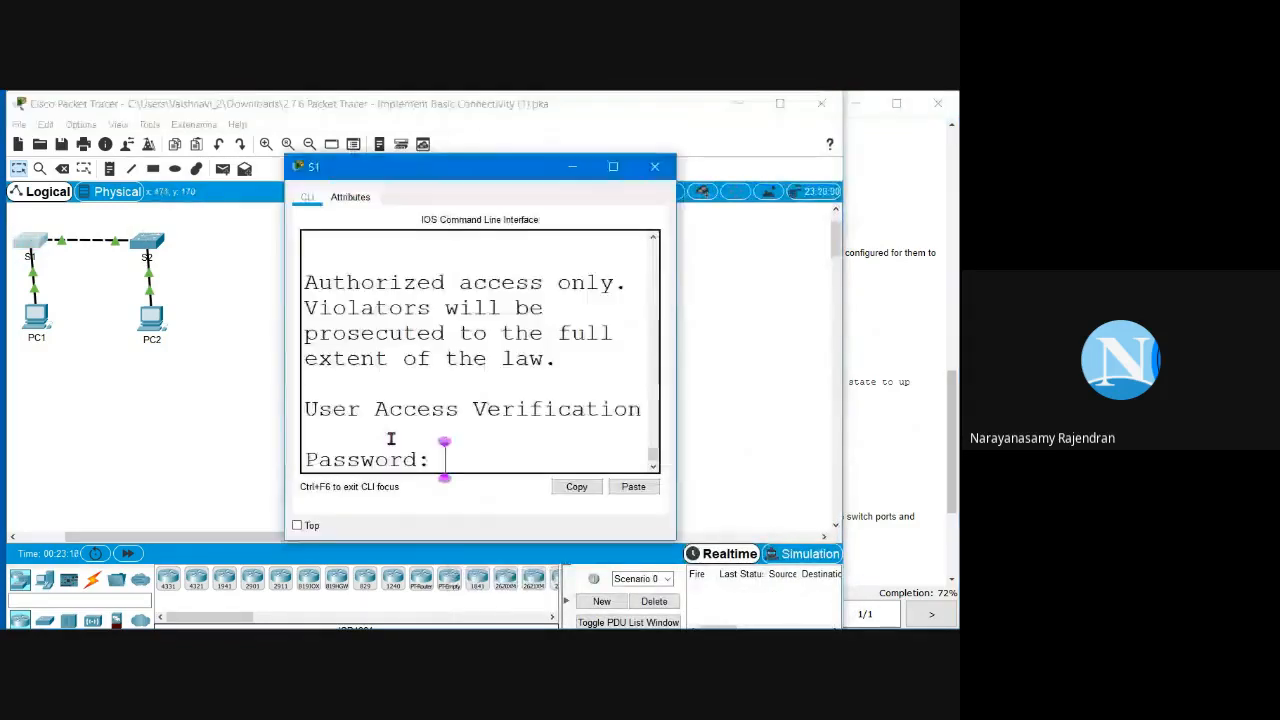
pyautogui.press('Return')
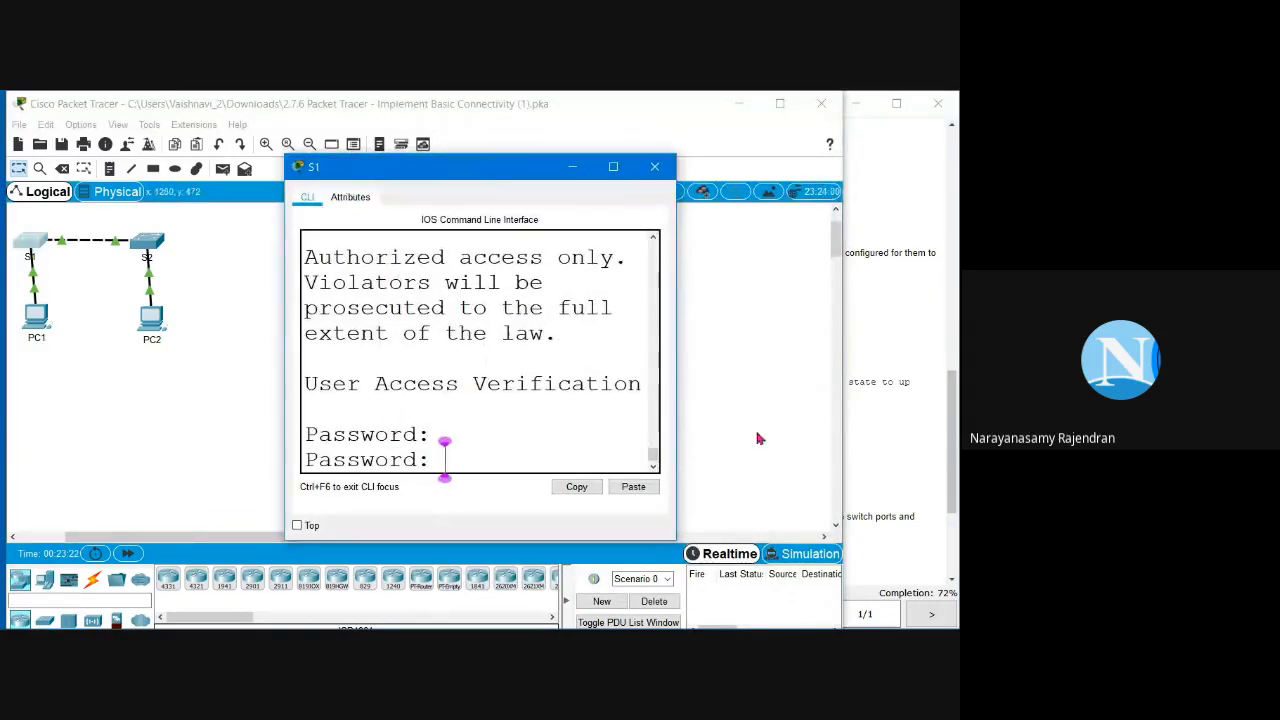
# Step: Look up S1's console password in the instructions, then return to S1's CLI
pyautogui.click(874, 394)
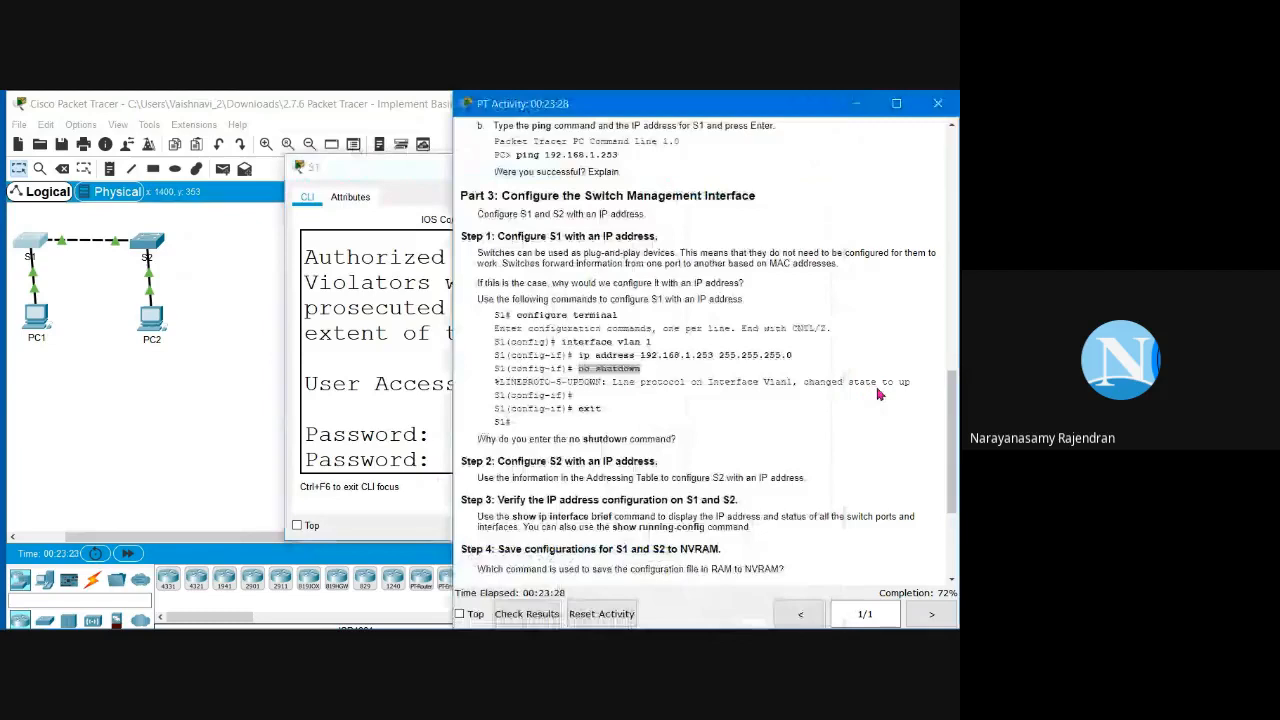
pyautogui.scroll(4, 878, 394)
pyautogui.scroll(6, 878, 399)
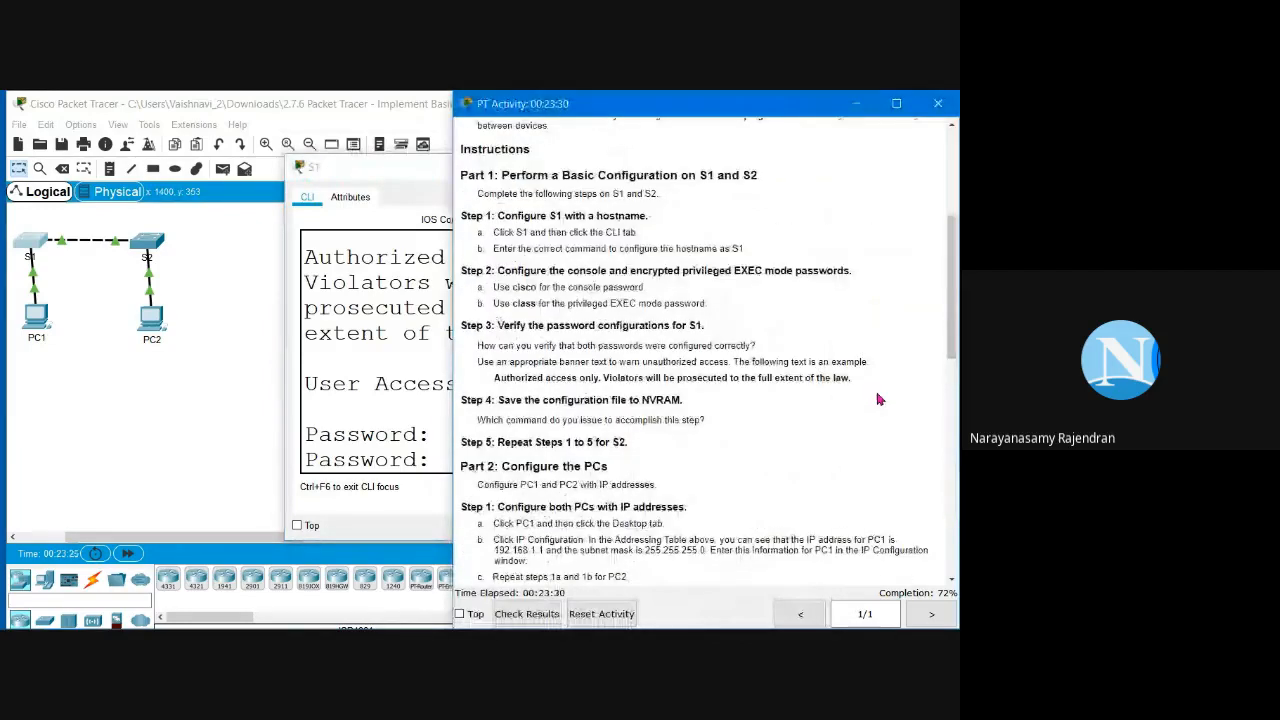
pyautogui.scroll(3, 878, 399)
pyautogui.scroll(2, 877, 398)
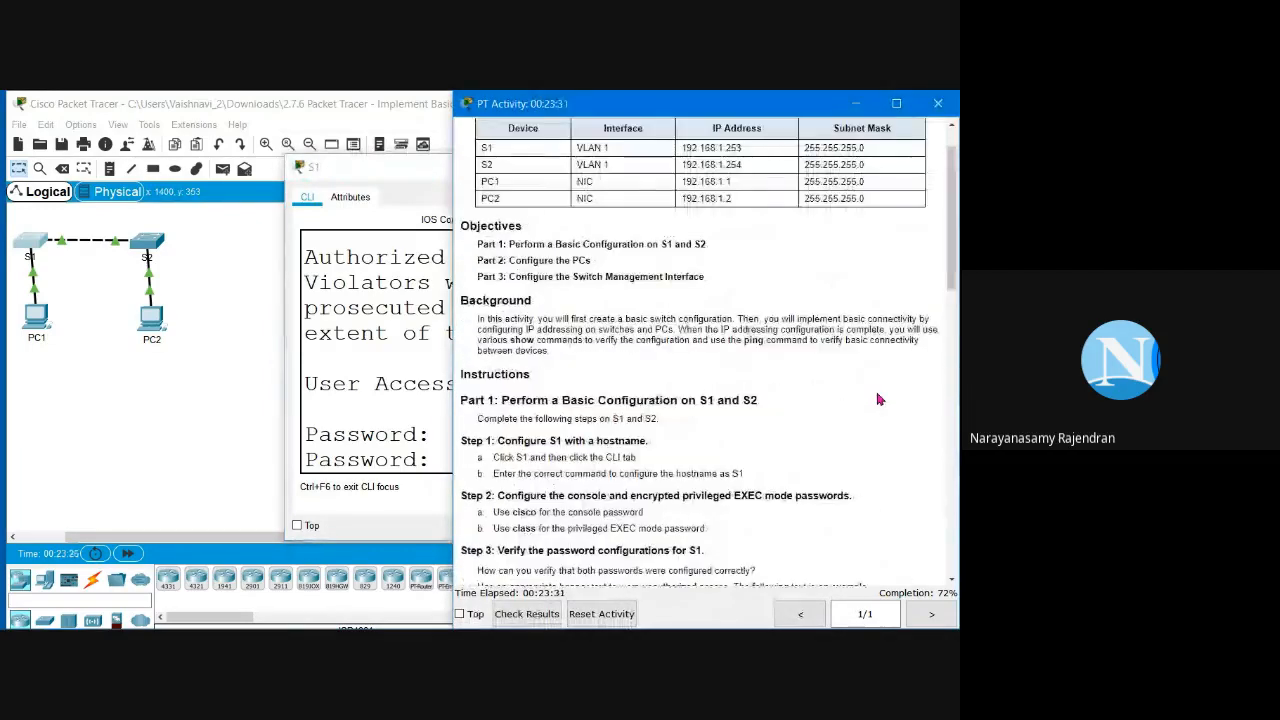
pyautogui.scroll(-4, 810, 412)
pyautogui.scroll(-1, 816, 416)
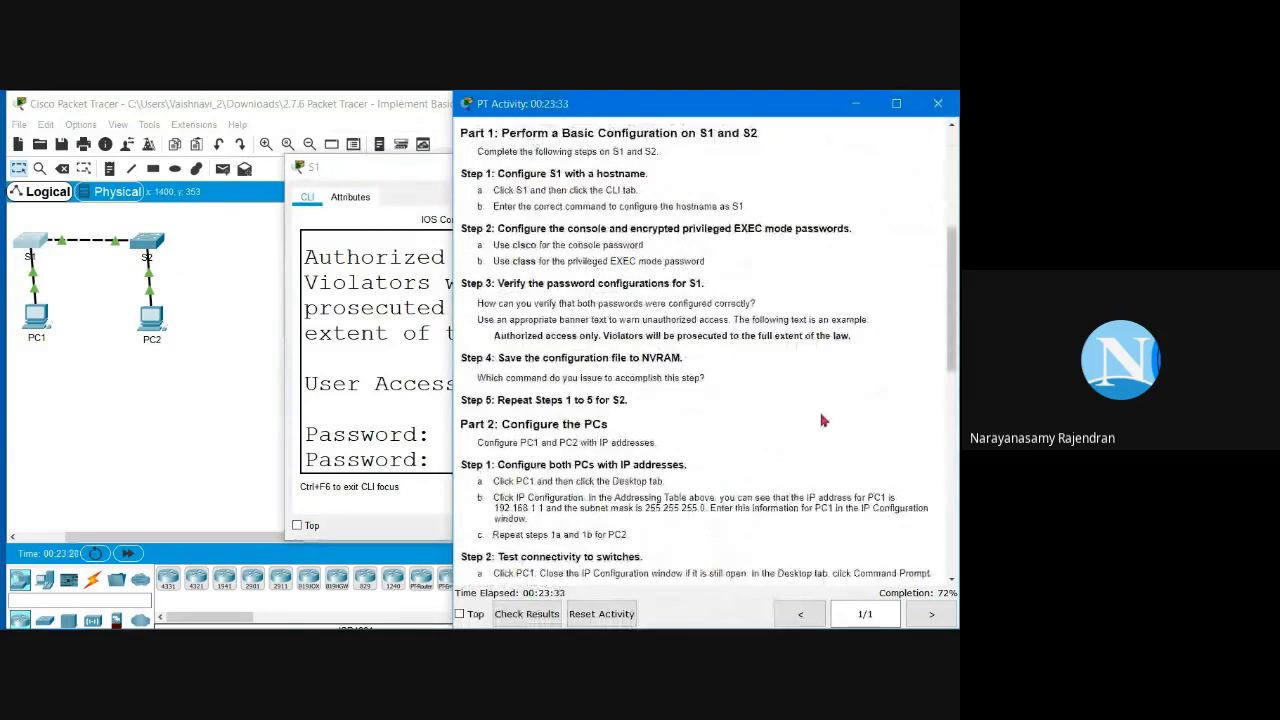
pyautogui.scroll(1, 822, 420)
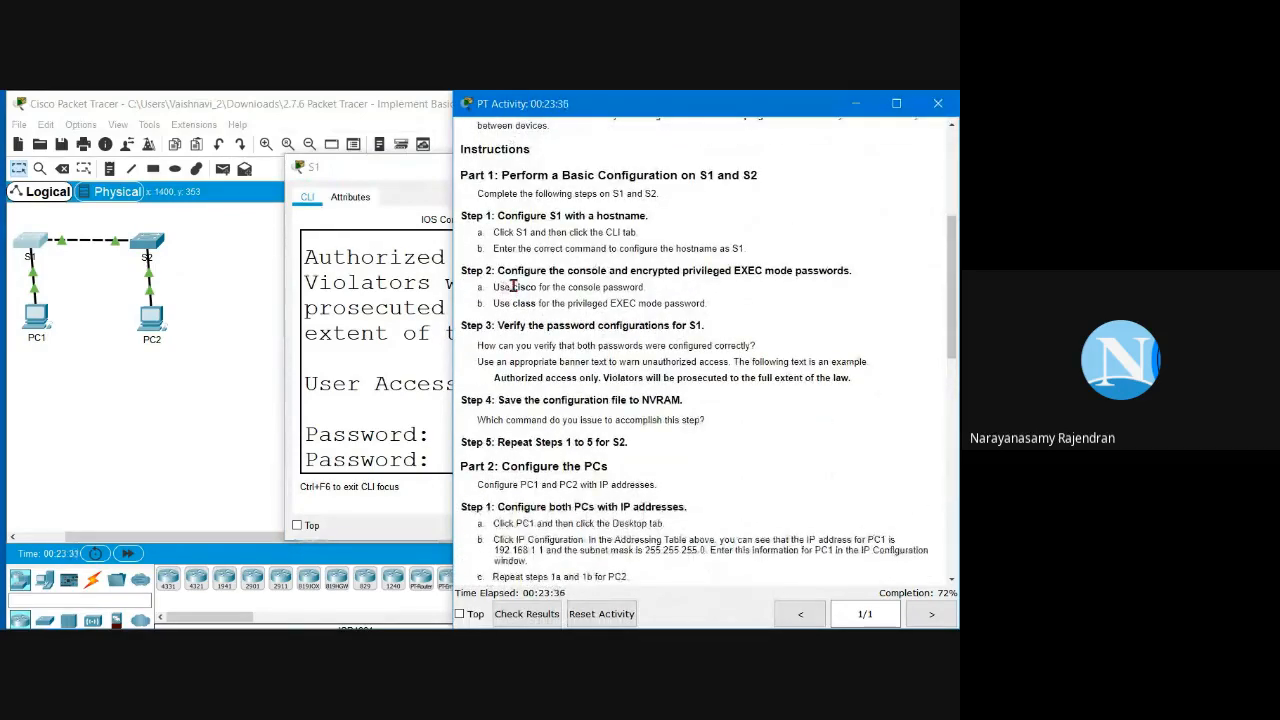
pyautogui.moveTo(510, 287); pyautogui.dragTo(538, 287)
pyautogui.click(430, 453)
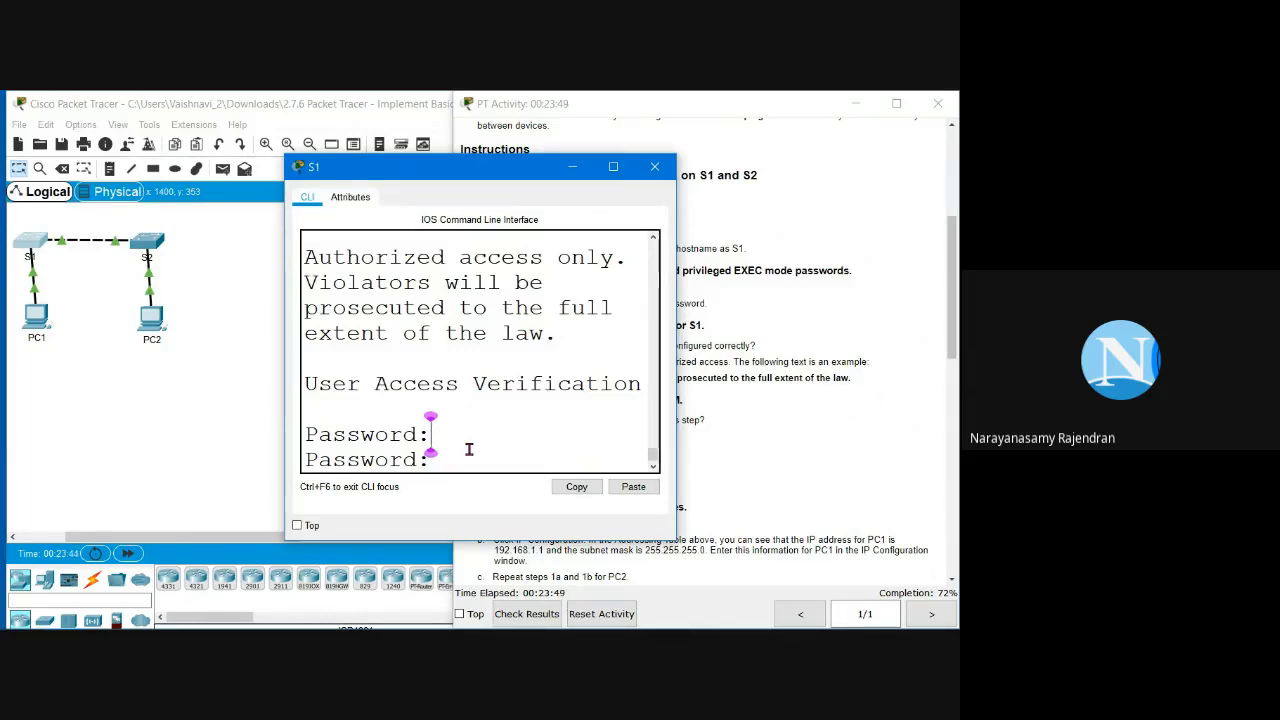
# Step: Log in with the console password, run 'en', and enter the privileged EXEC password
pyautogui.press('Return')
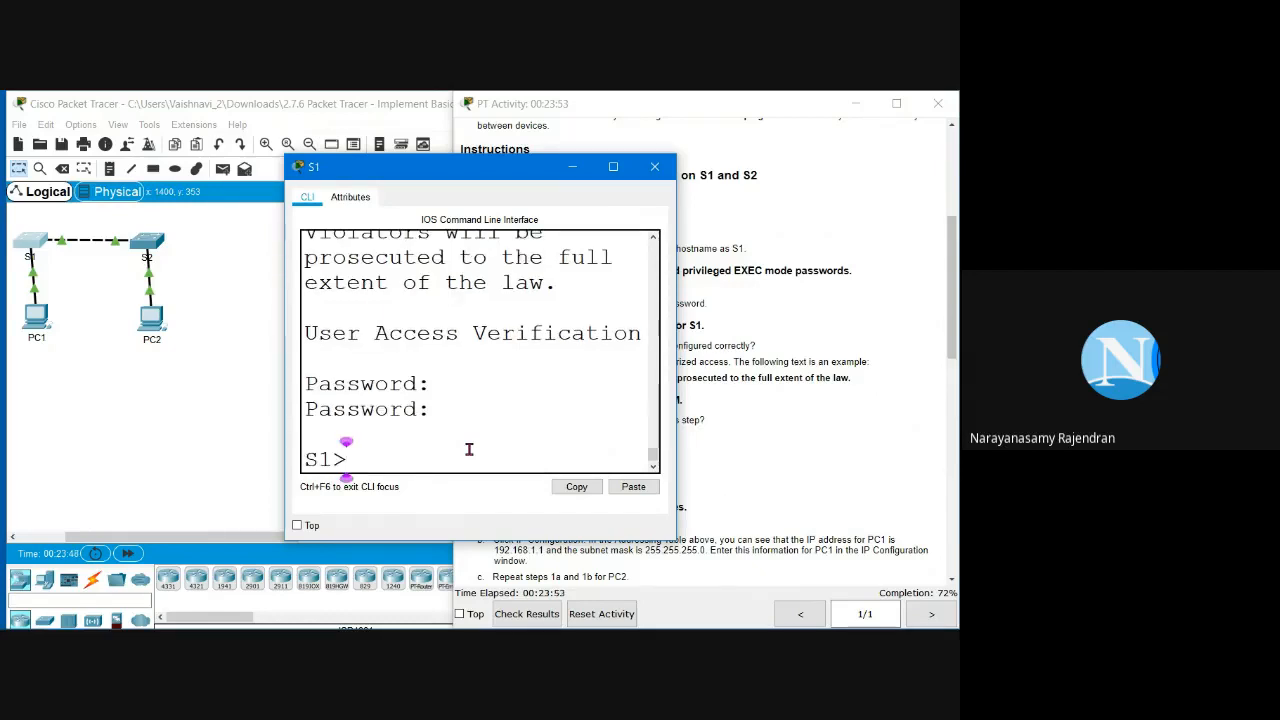
pyautogui.write('en')
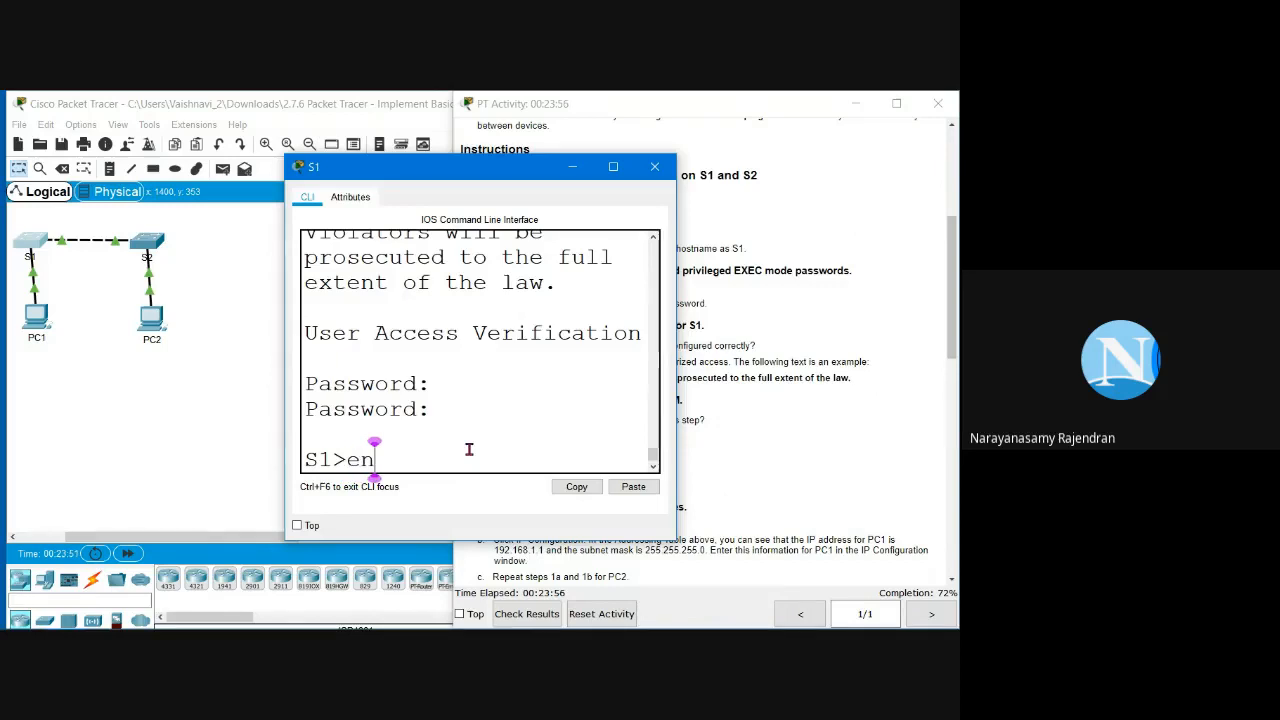
pyautogui.press('Return')
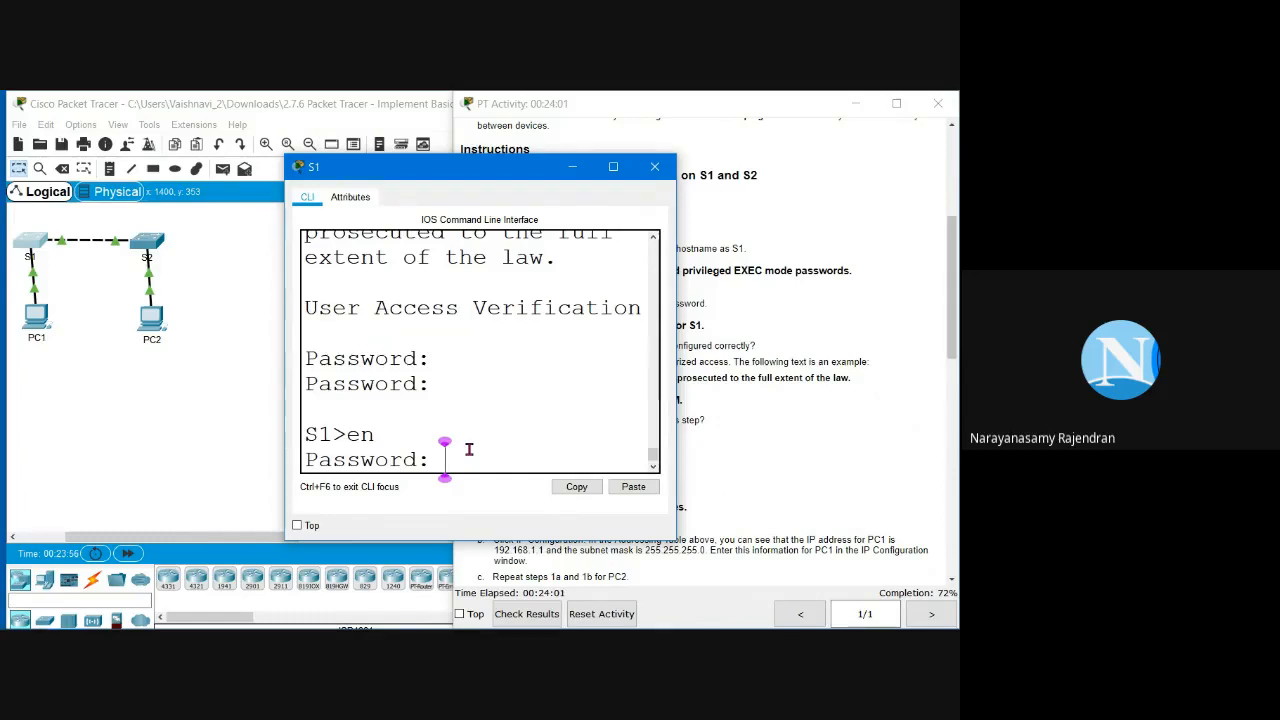
pyautogui.click(720, 362)
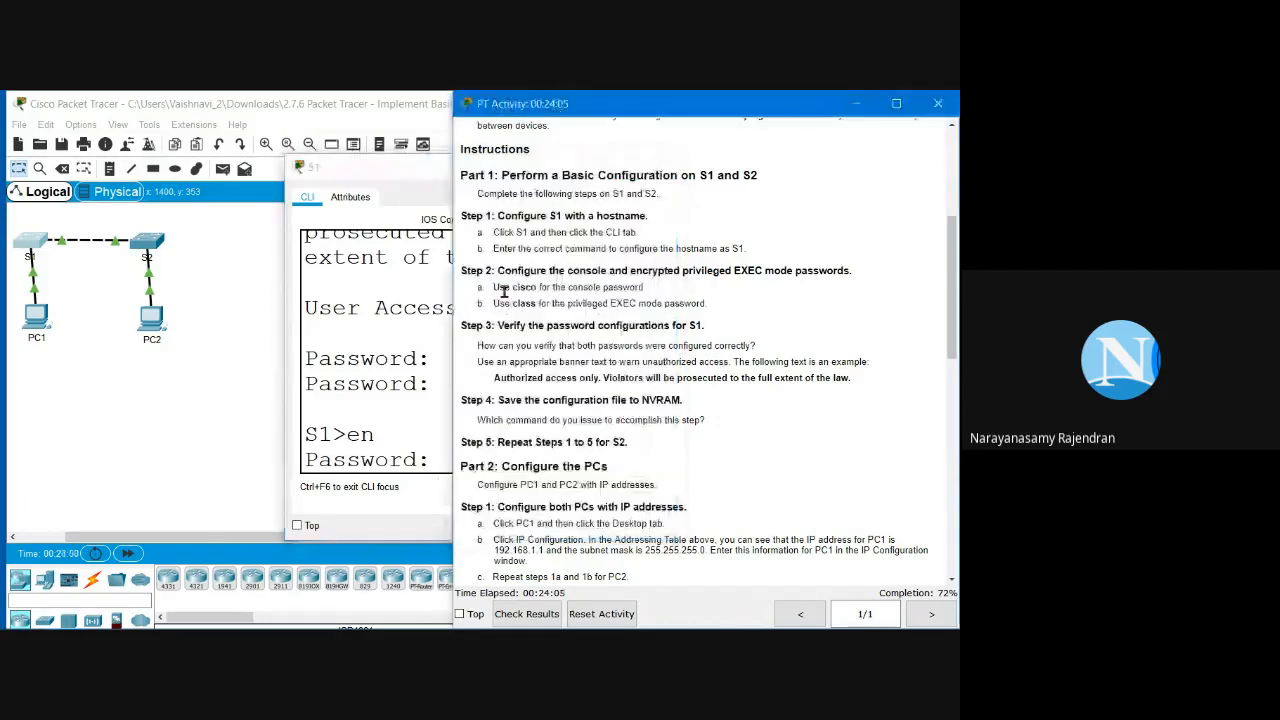
pyautogui.doubleClick(518, 303)
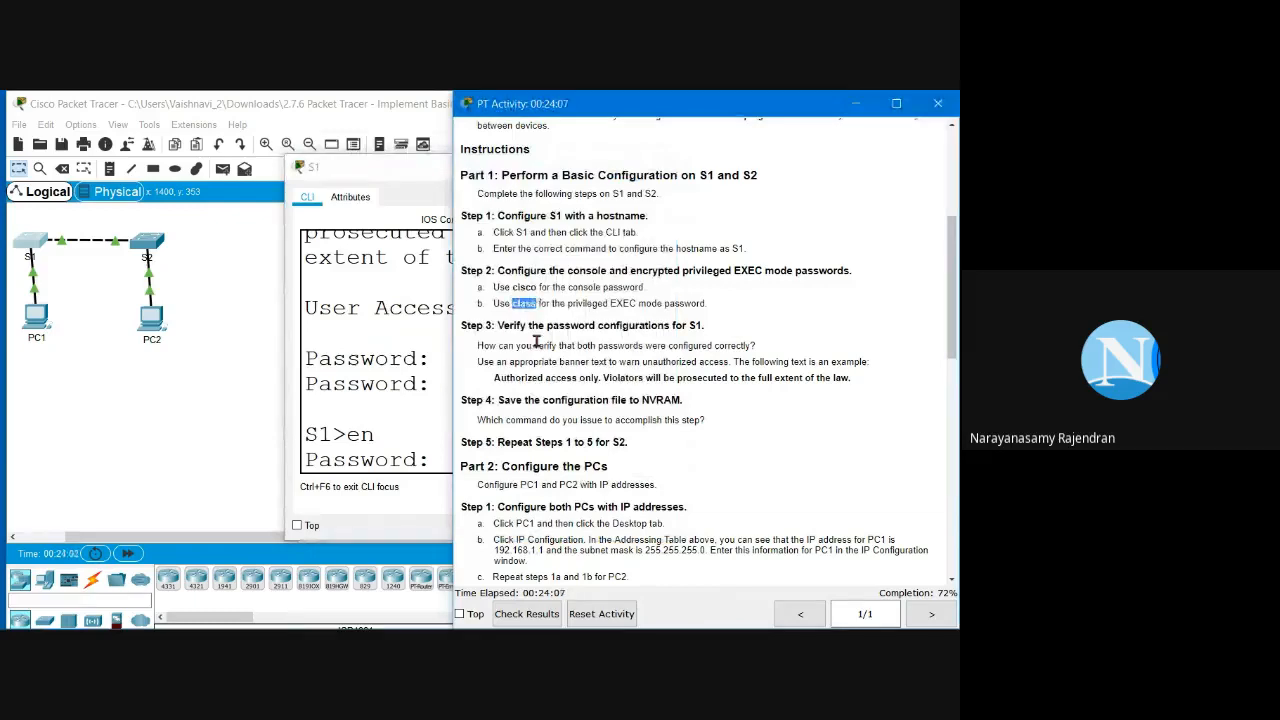
pyautogui.click(443, 455)
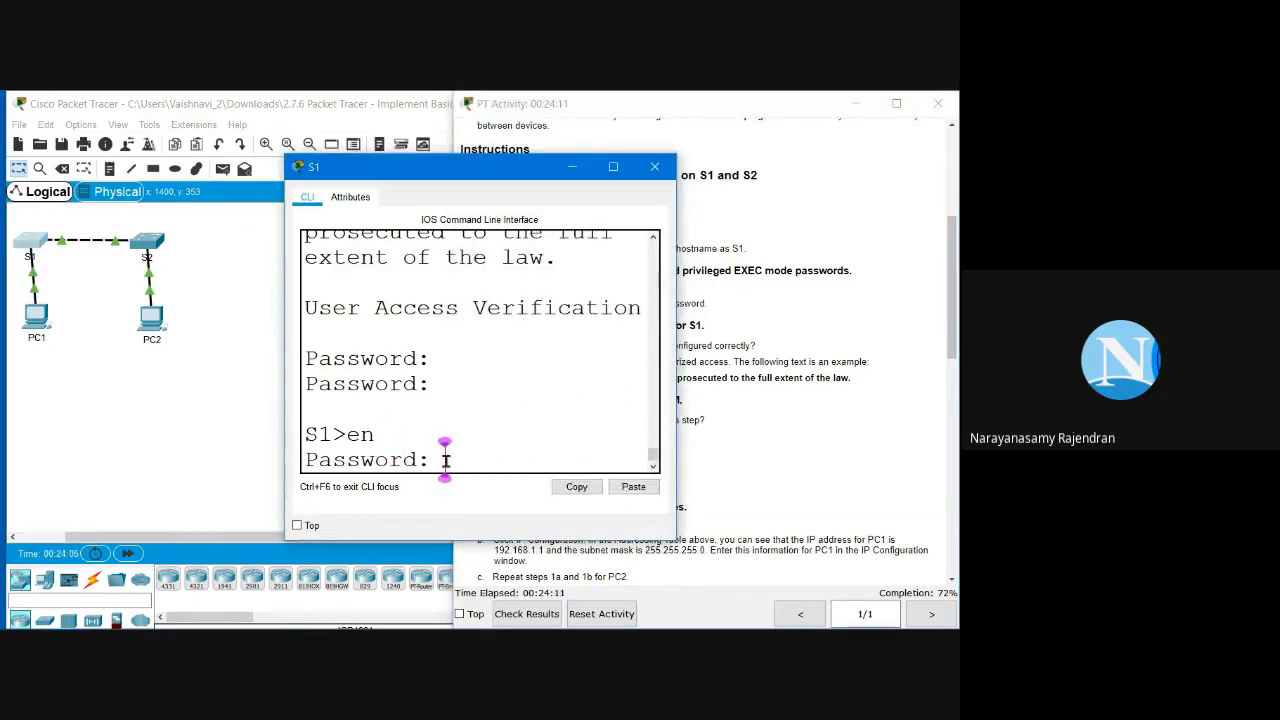
pyautogui.press('Return')
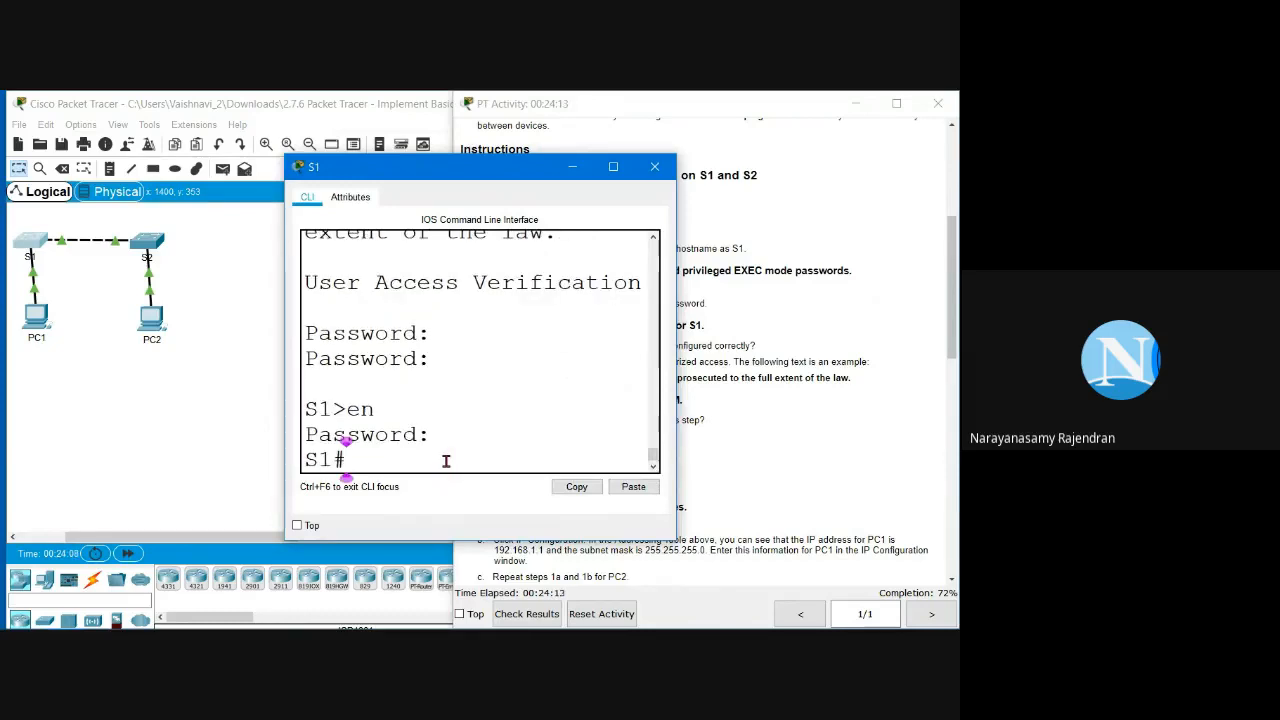
# Step: Enter global configuration mode on S1 with 'conf t'
pyautogui.write('config')
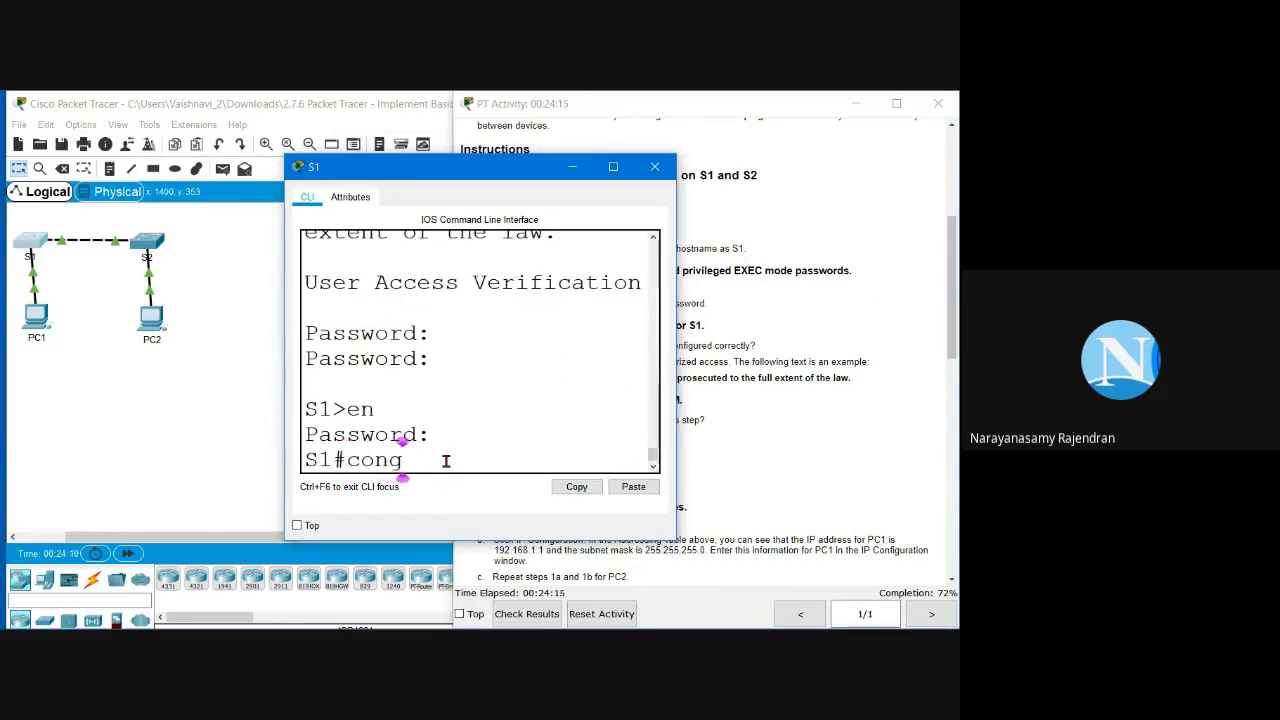
pyautogui.press('BackSpace')
pyautogui.press('BackSpace')
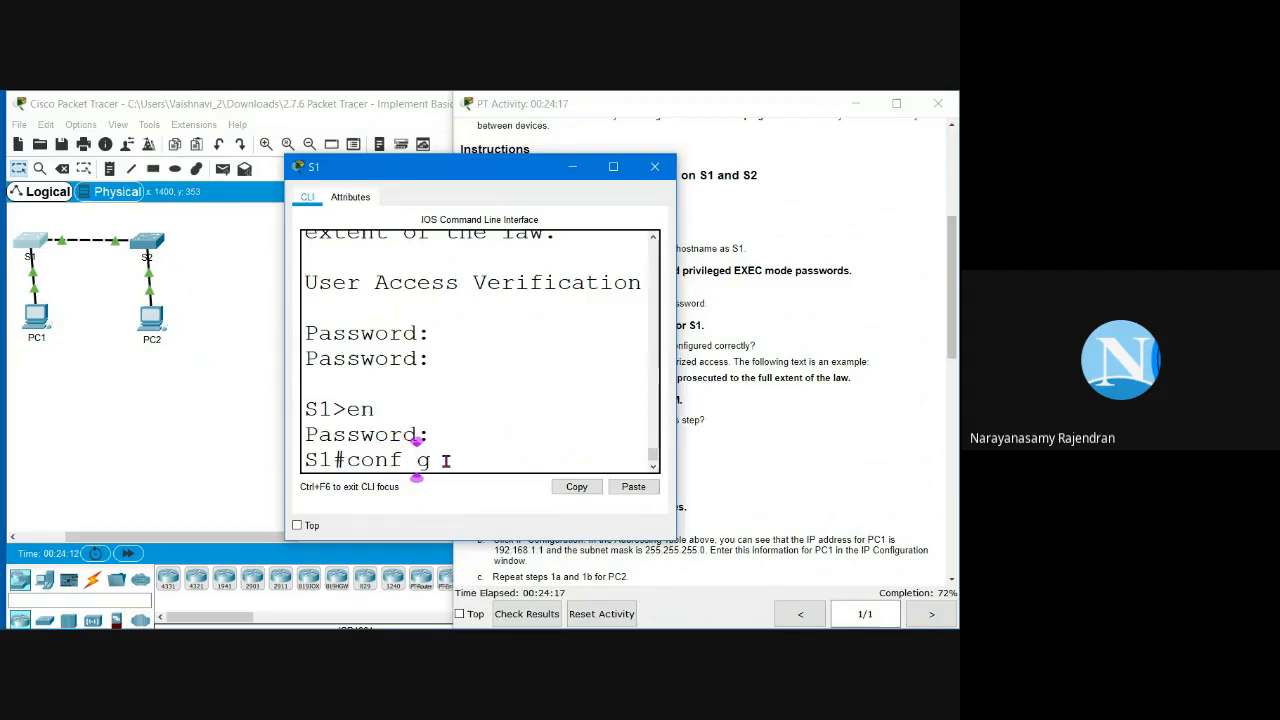
pyautogui.write('t')
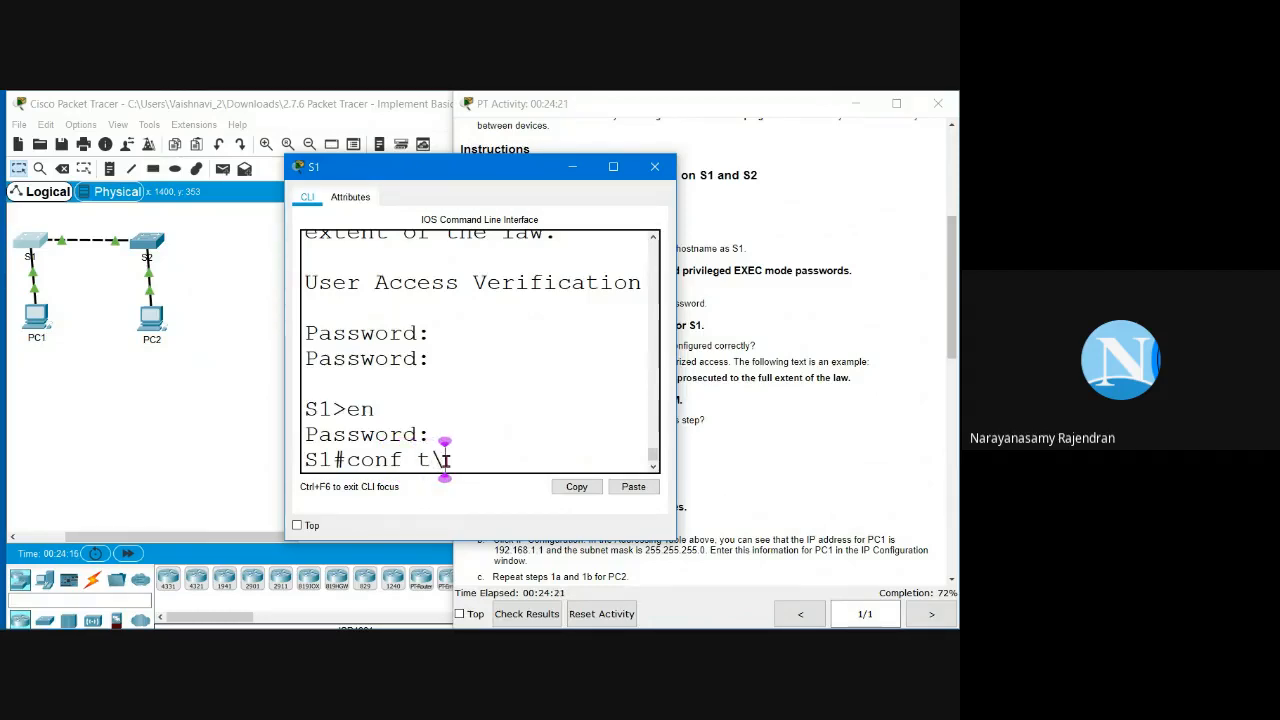
pyautogui.press('BackSpace')
pyautogui.press('Return')
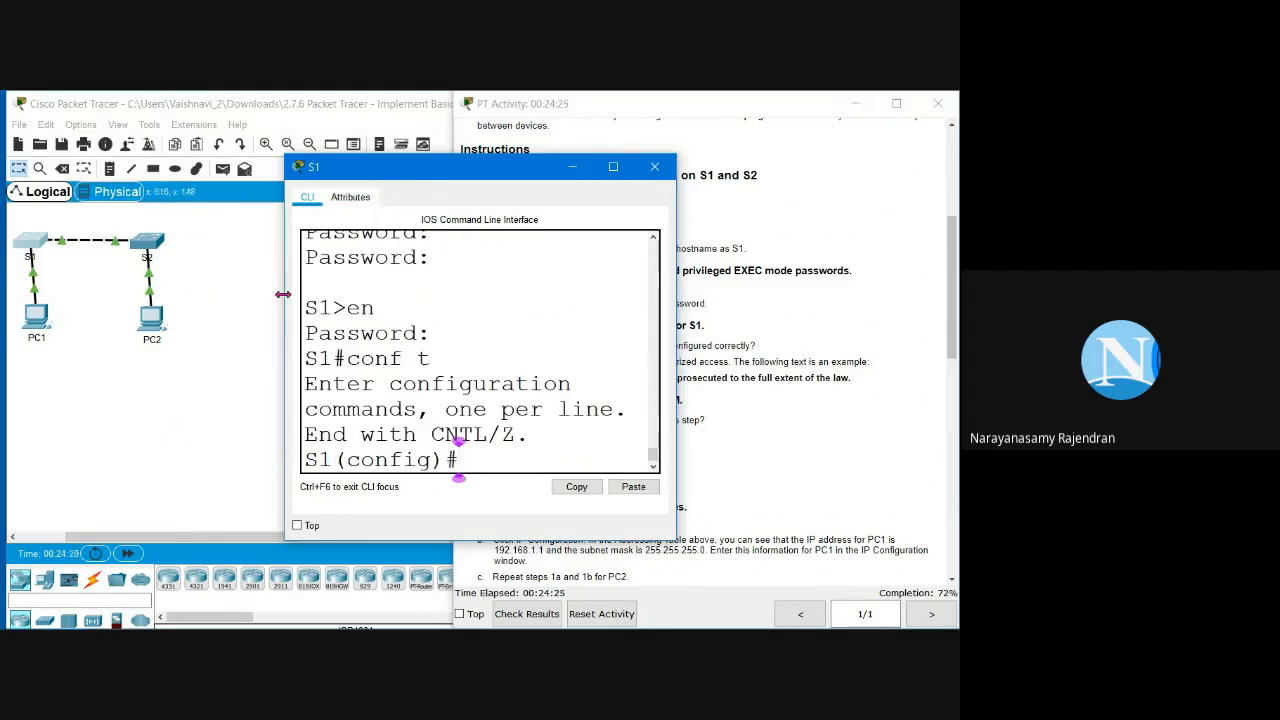
# Step: Widen the CLI, enter 'interface vlan 1', and start typing 'ip address'
pyautogui.moveTo(283, 294); pyautogui.dragTo(28, 294)
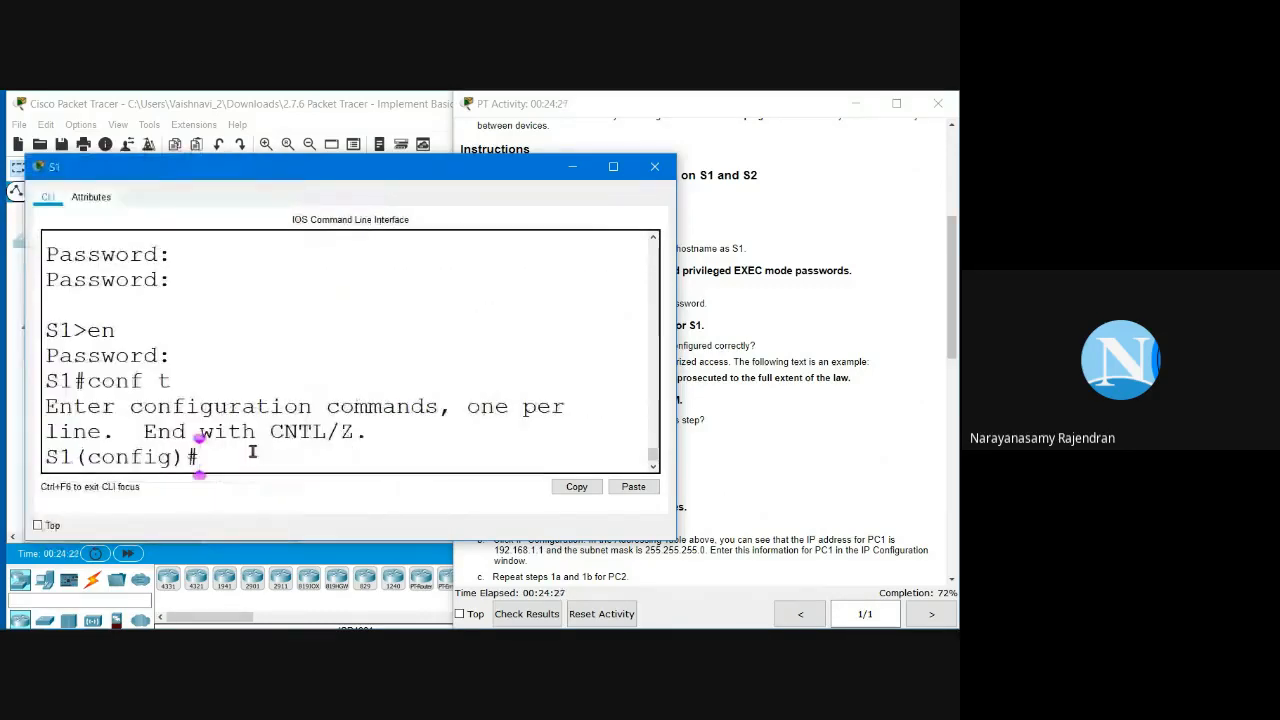
pyautogui.write('interface')
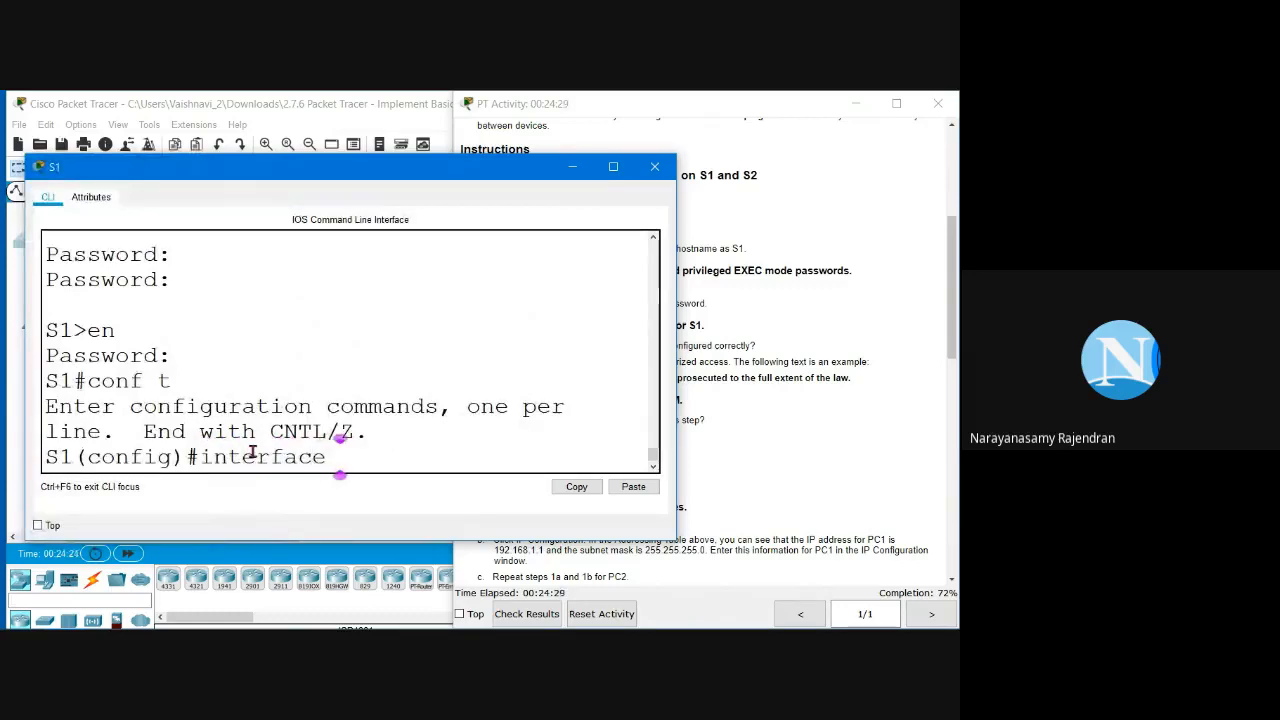
pyautogui.write(' vlan 1')
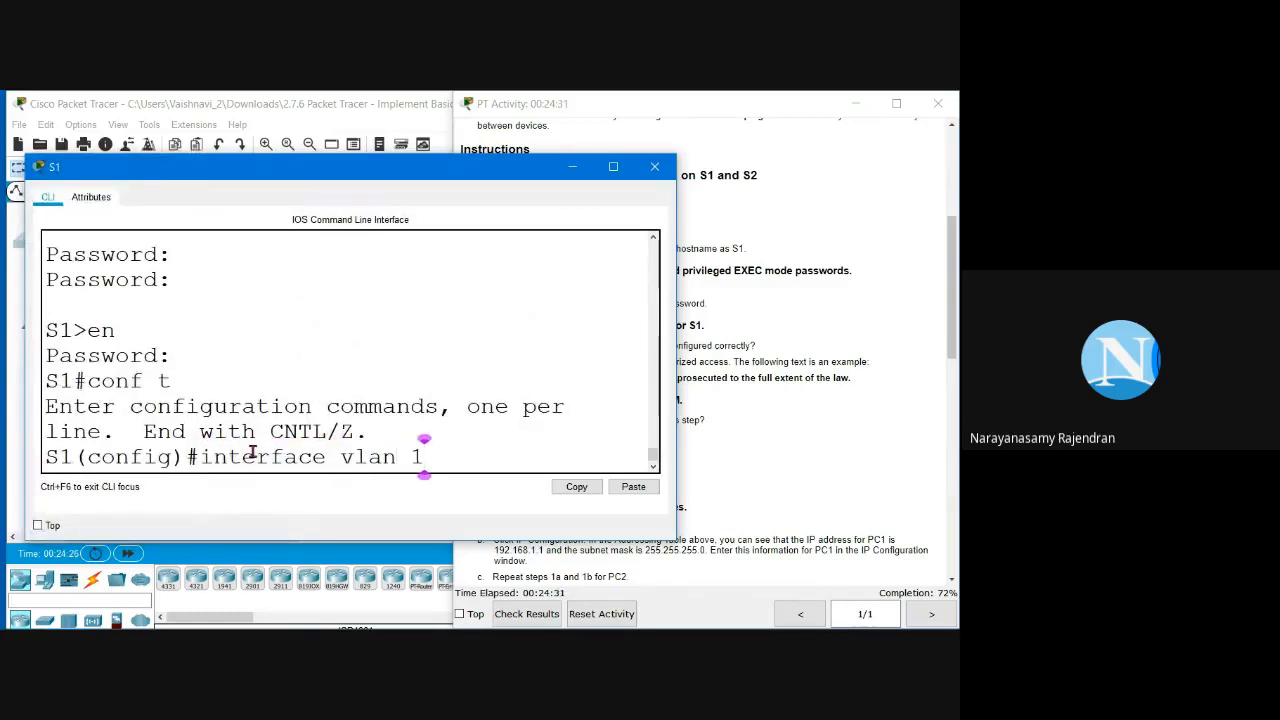
pyautogui.press('Return')
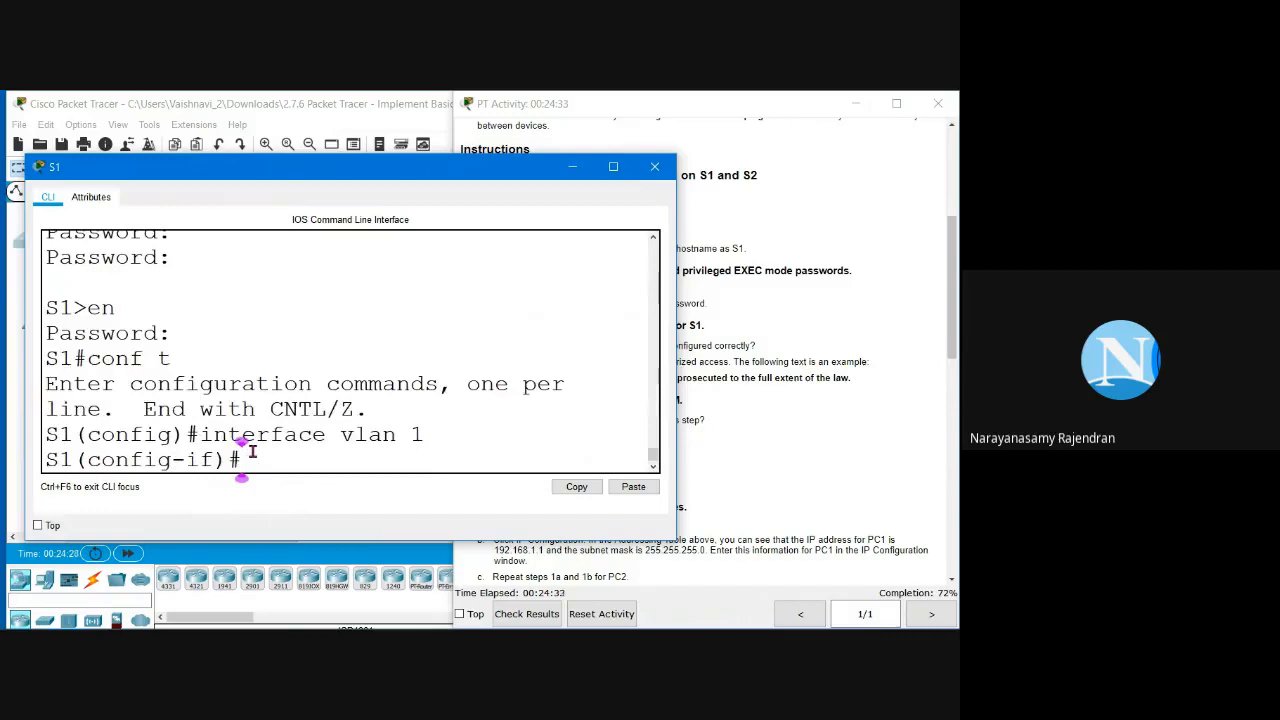
pyautogui.write('i')
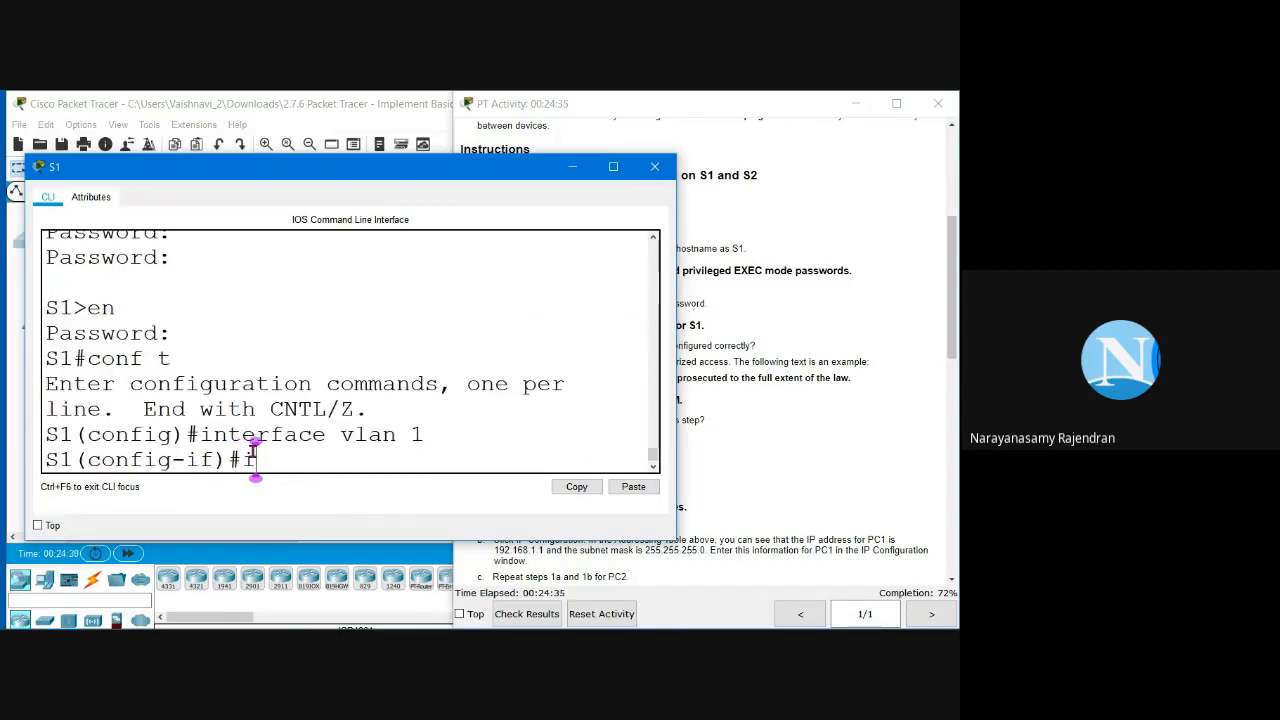
pyautogui.write('p address')
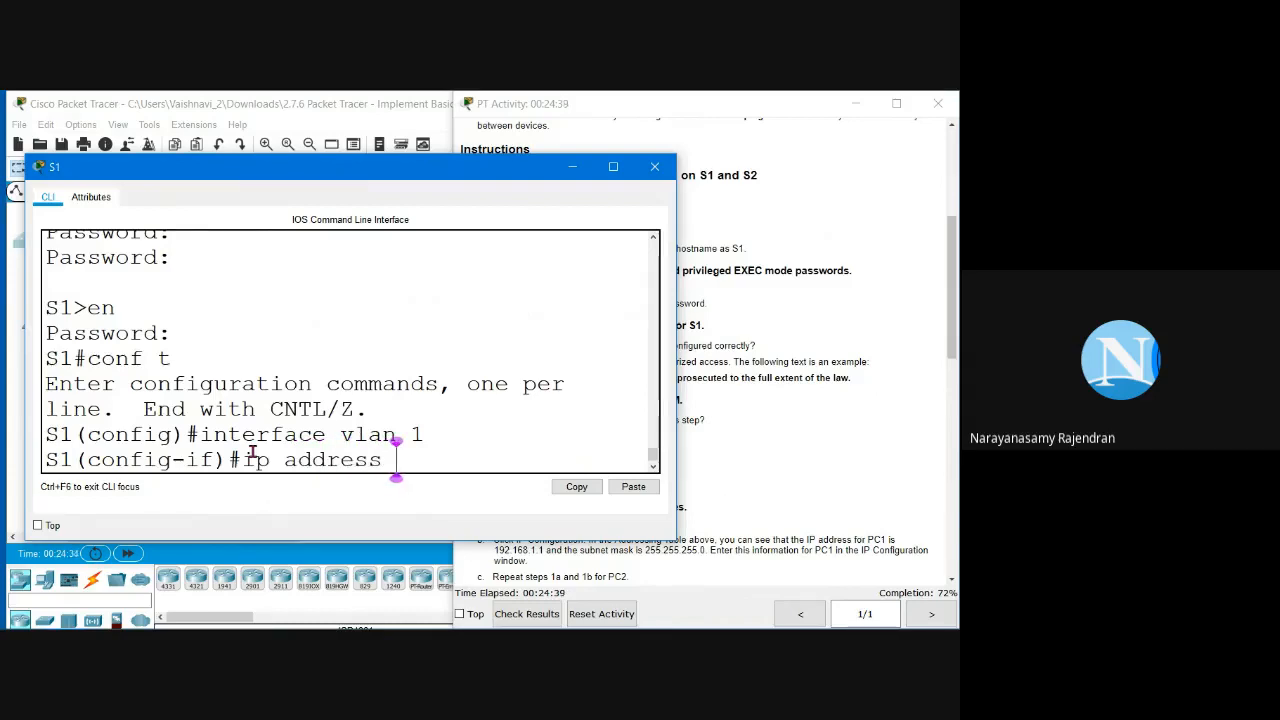
# Step: Copy S1's address 192.168.1.253 from the Addressing Table and paste it into the CLI
pyautogui.click(792, 376)
pyautogui.scroll(5, 792, 376)
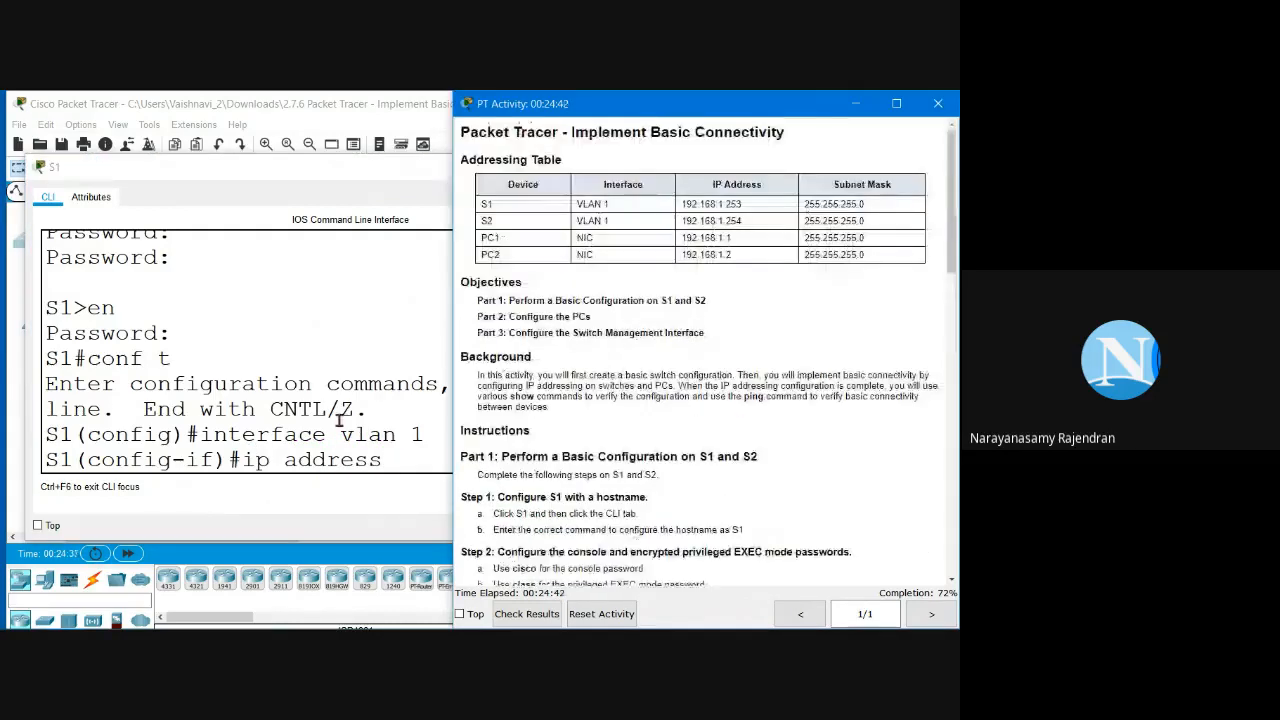
pyautogui.scroll(1, 440, 255)
pyautogui.scroll(-1, 323, 294)
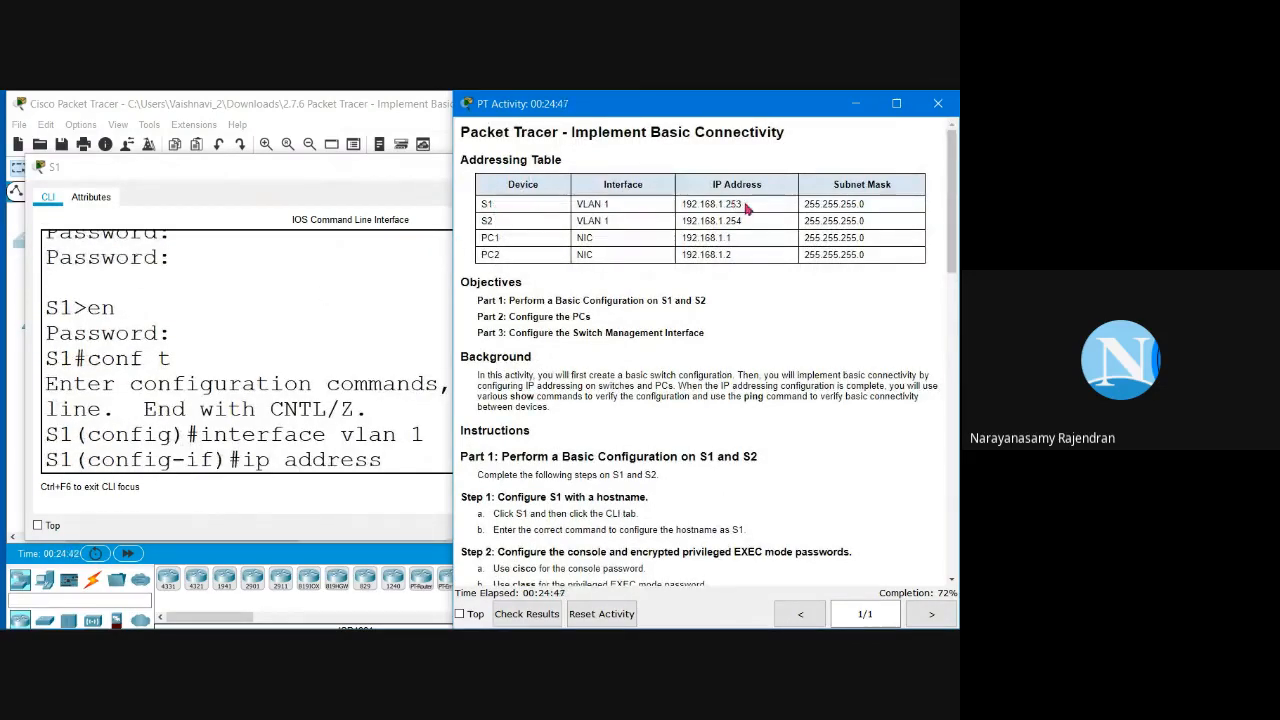
pyautogui.moveTo(744, 204); pyautogui.dragTo(673, 206)
pyautogui.hotkey('ctrl', 'c')
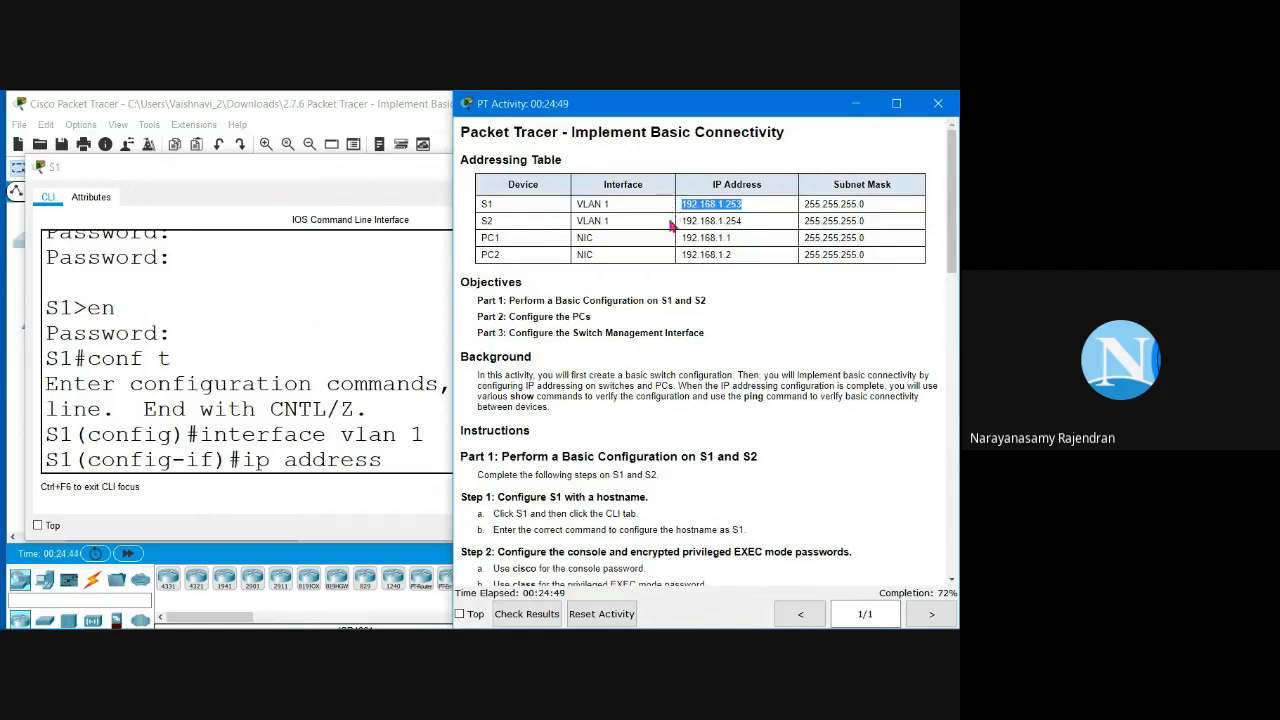
pyautogui.click(388, 459)
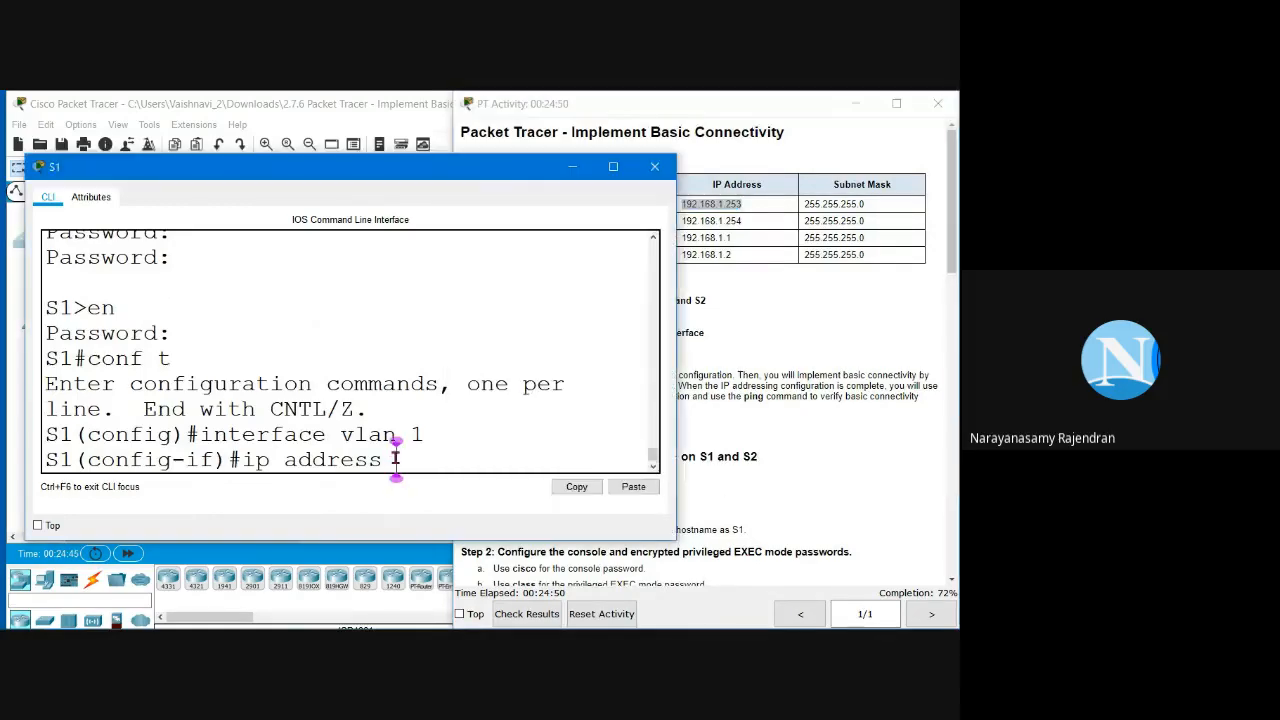
pyautogui.click(630, 487)
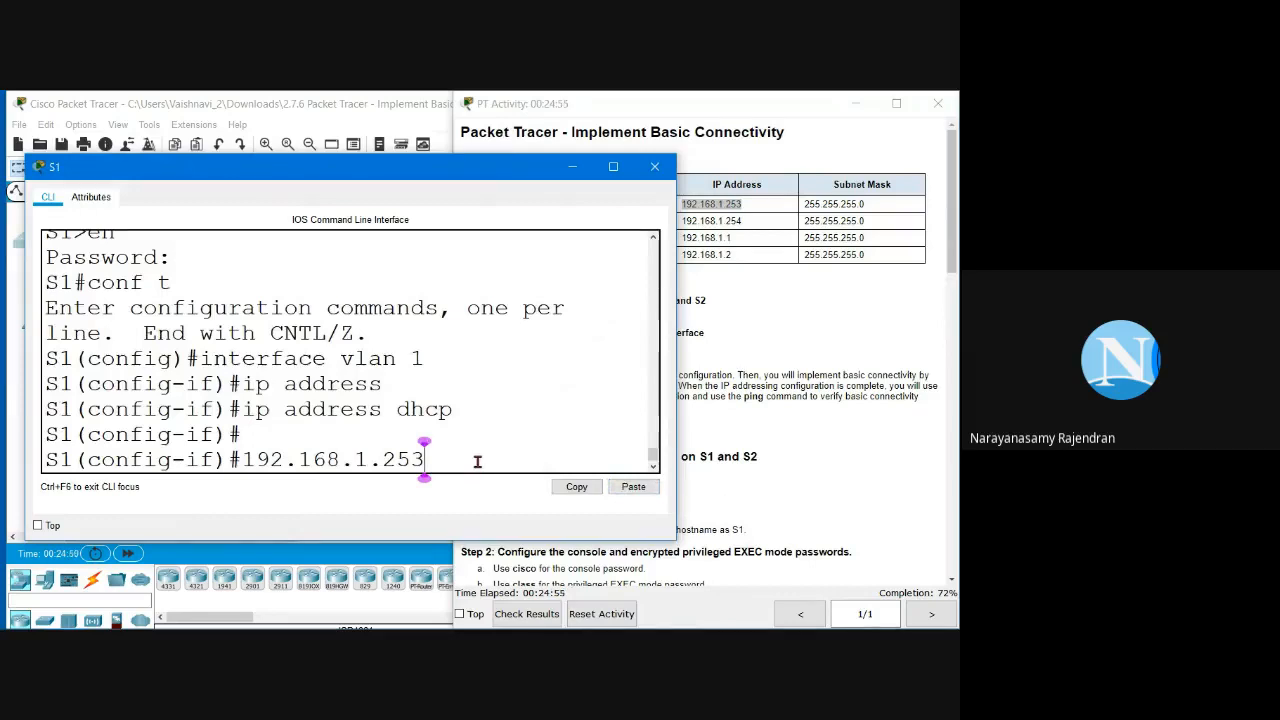
# Step: Recall the ip address command, drop 'dhcp', and type 192.168.1.253 255.255.255.0
pyautogui.press('Up')
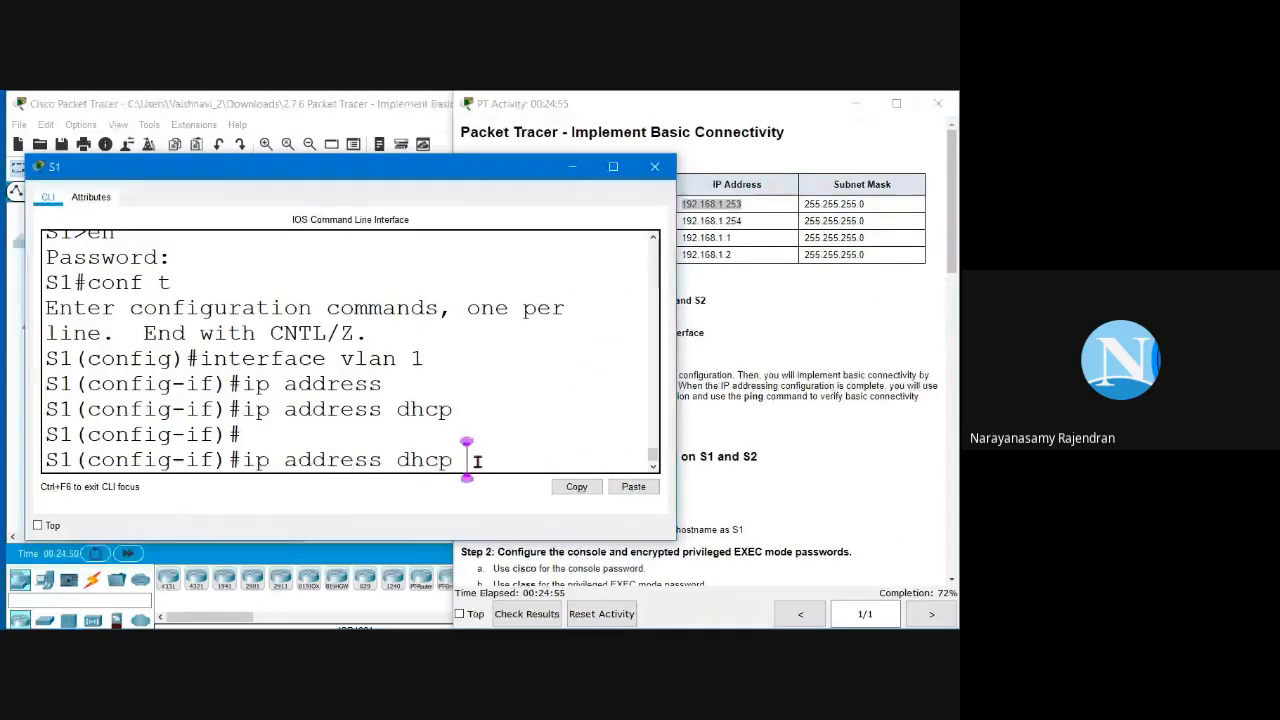
pyautogui.press('BackSpace')
pyautogui.press('BackSpace')
pyautogui.press('BackSpace')
pyautogui.press('BackSpace')
pyautogui.press('BackSpace')
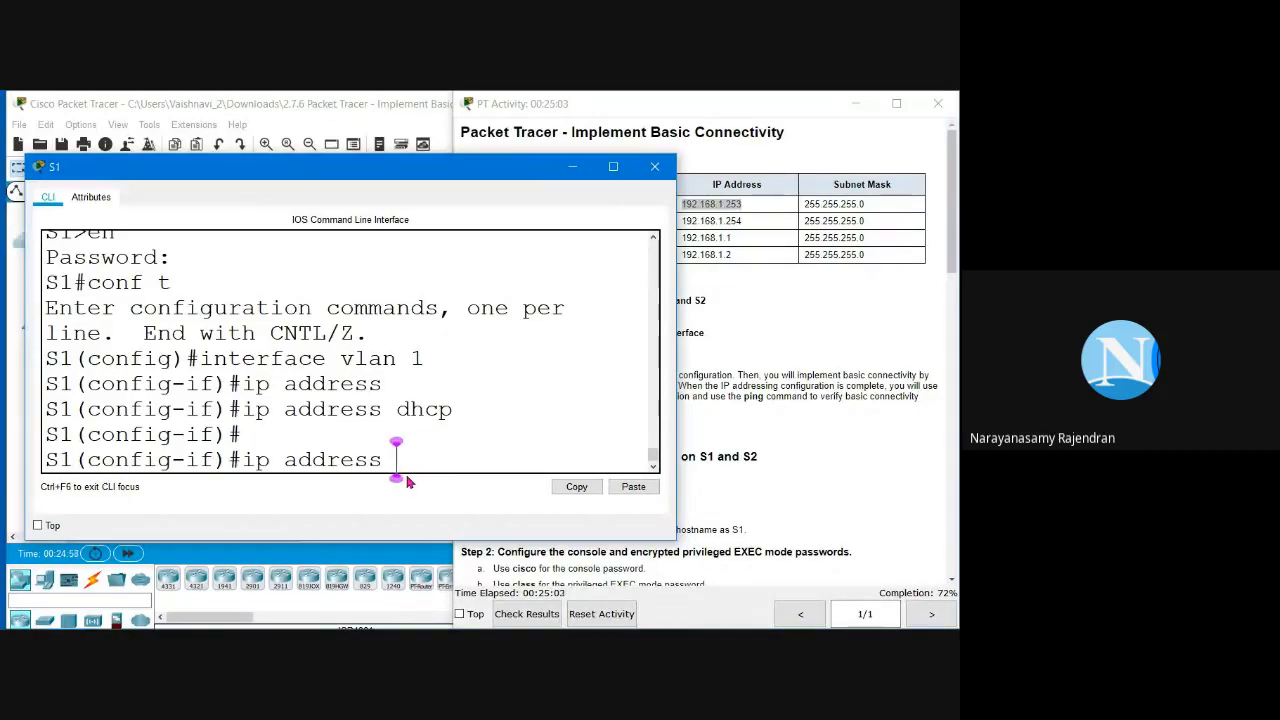
pyautogui.write('19')
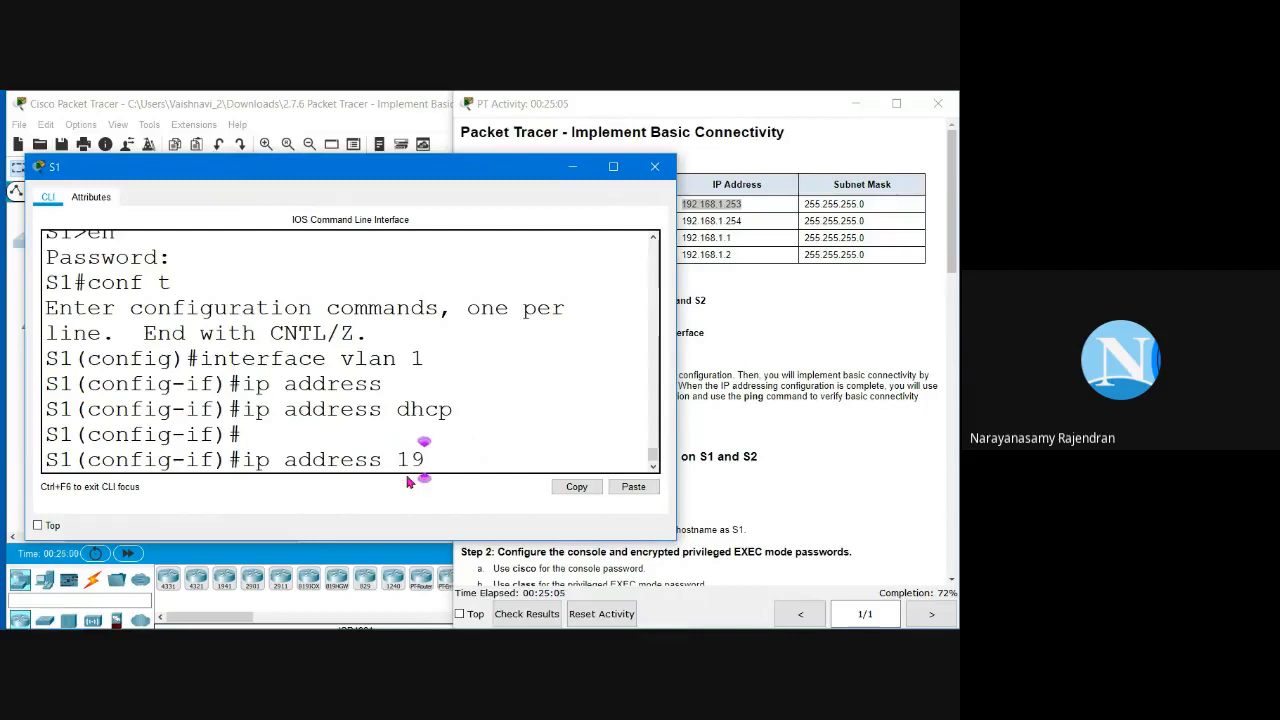
pyautogui.write('.')
pyautogui.press('BackSpace')
pyautogui.write('2.1')
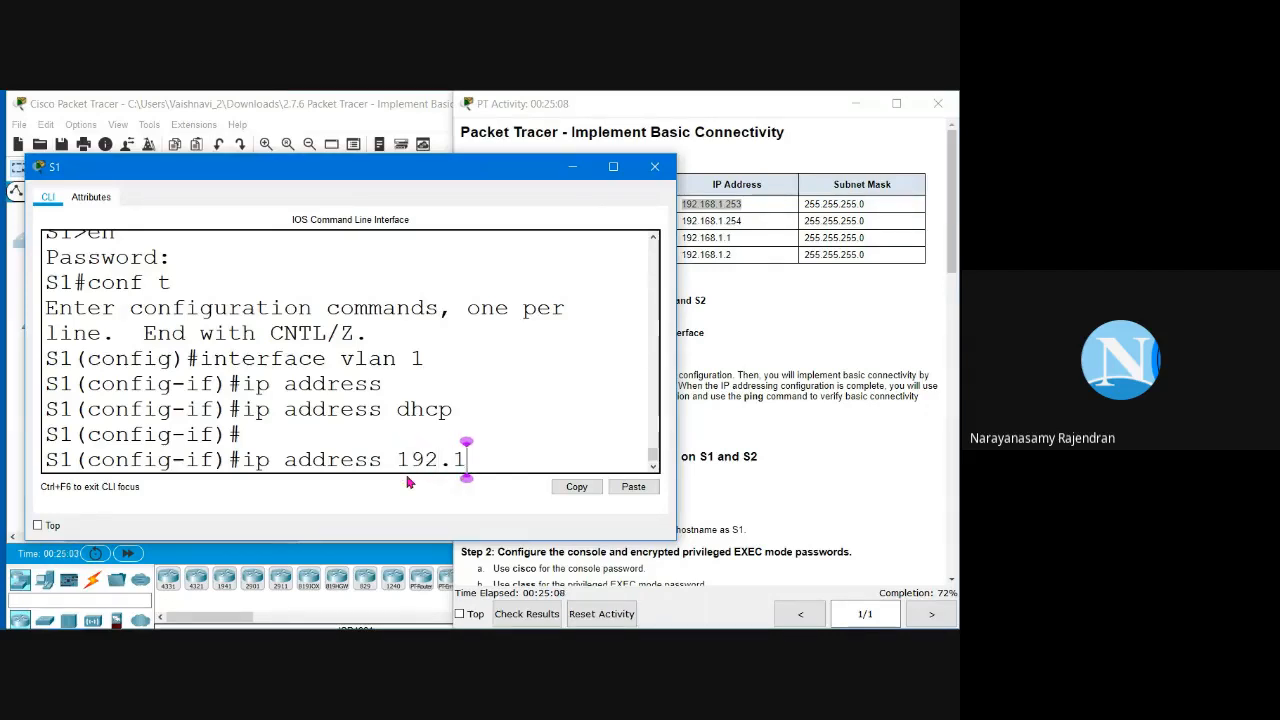
pyautogui.write('68.')
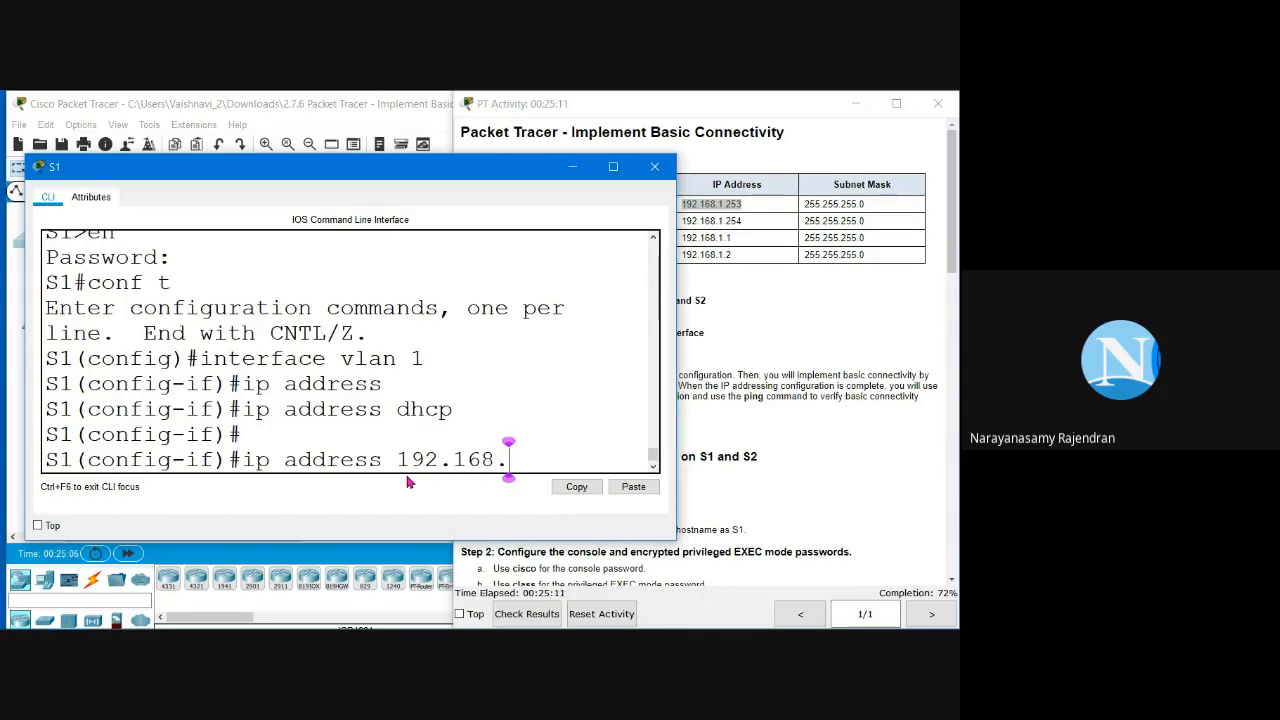
pyautogui.write('1.253')
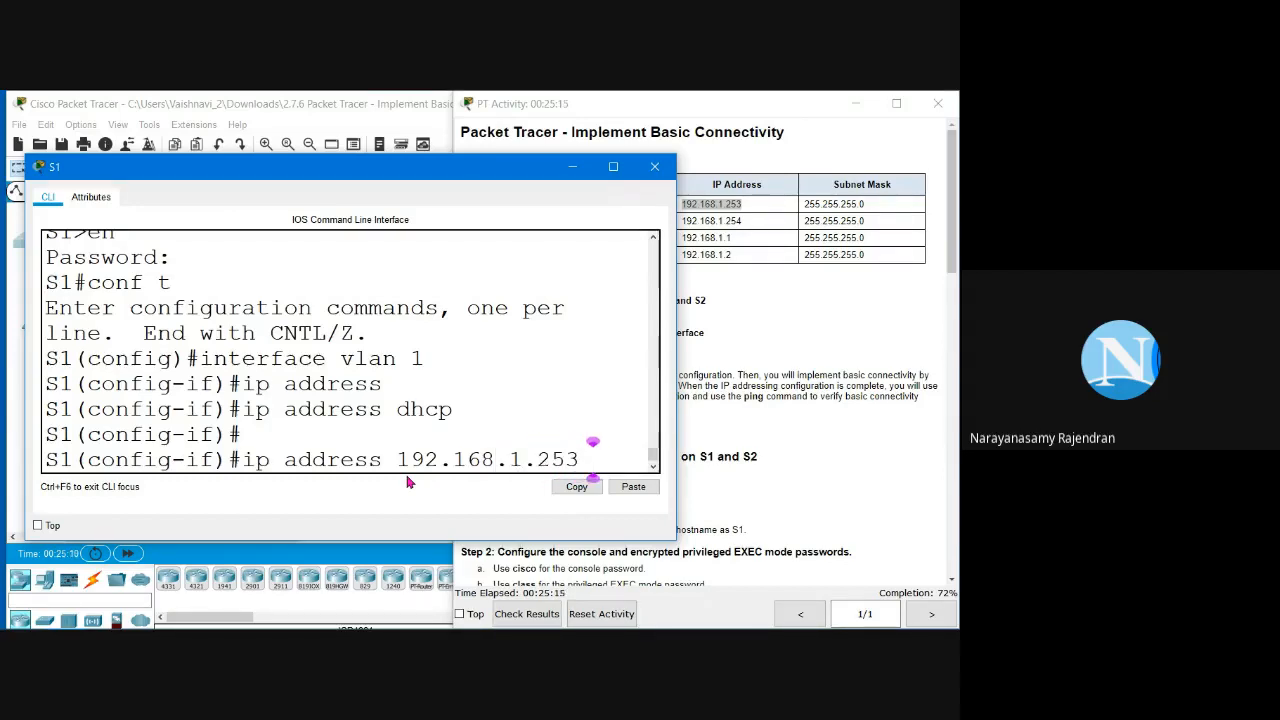
pyautogui.write(' 255')
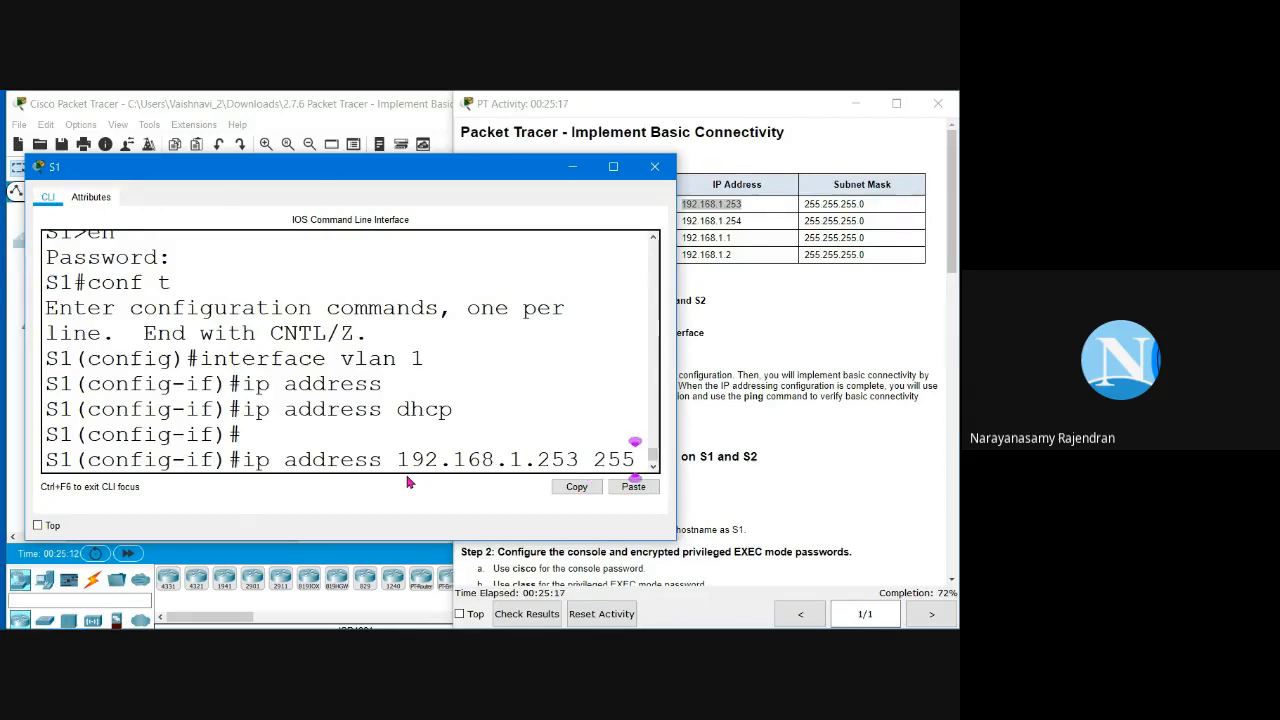
pyautogui.write('.255.255.0')
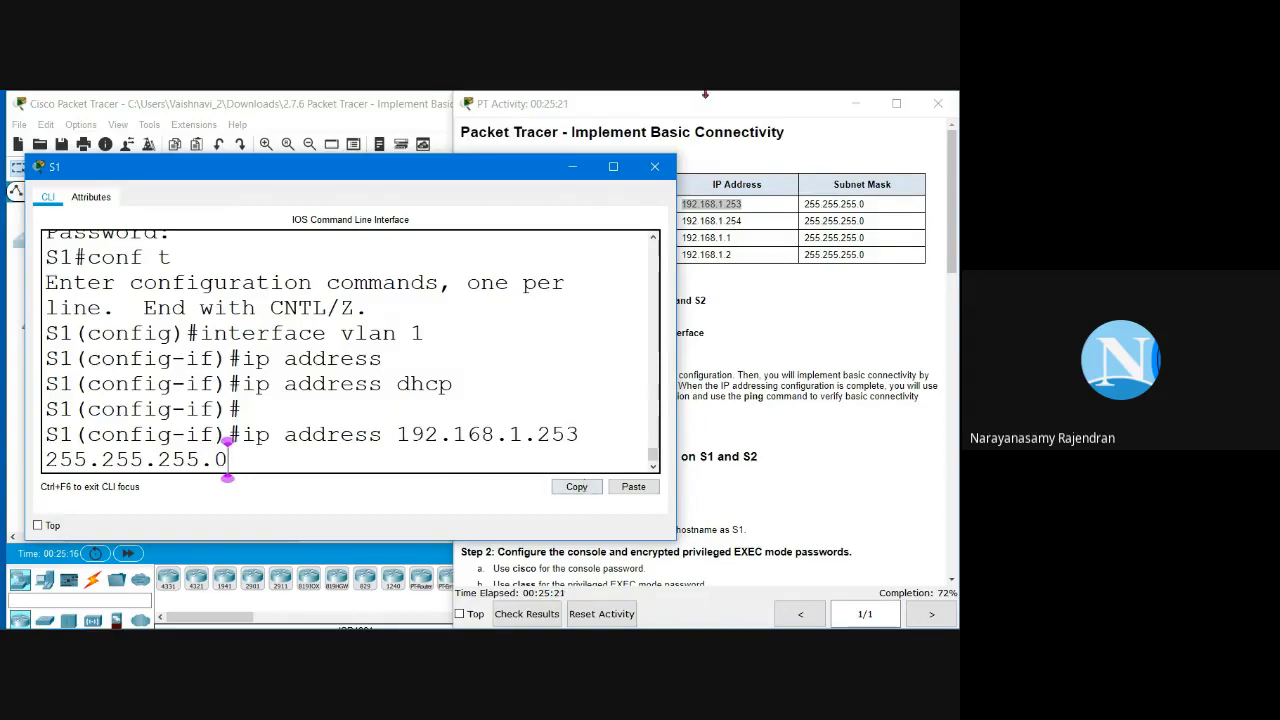
# Step: Apply 192.168.1.253 255.255.255.0 to VLAN 1 and run 'no shutdown', bringing Vlan1 up
pyautogui.click(613, 168)
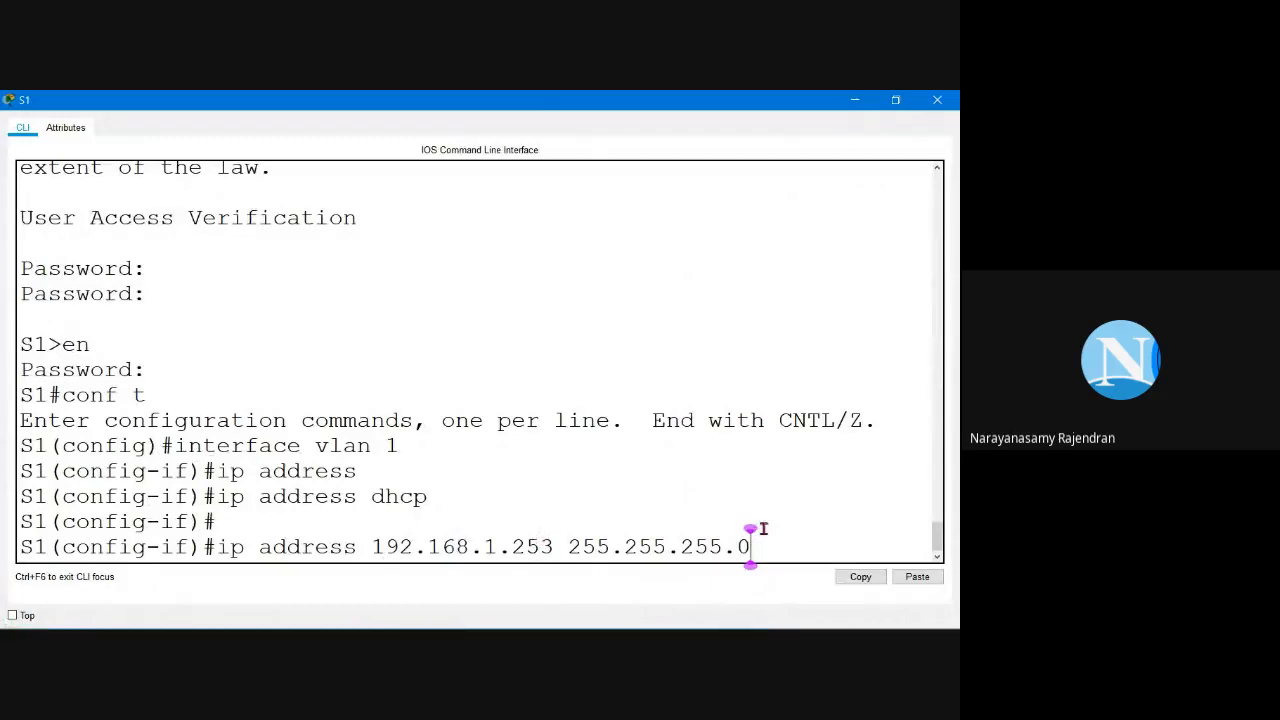
pyautogui.press('Return')
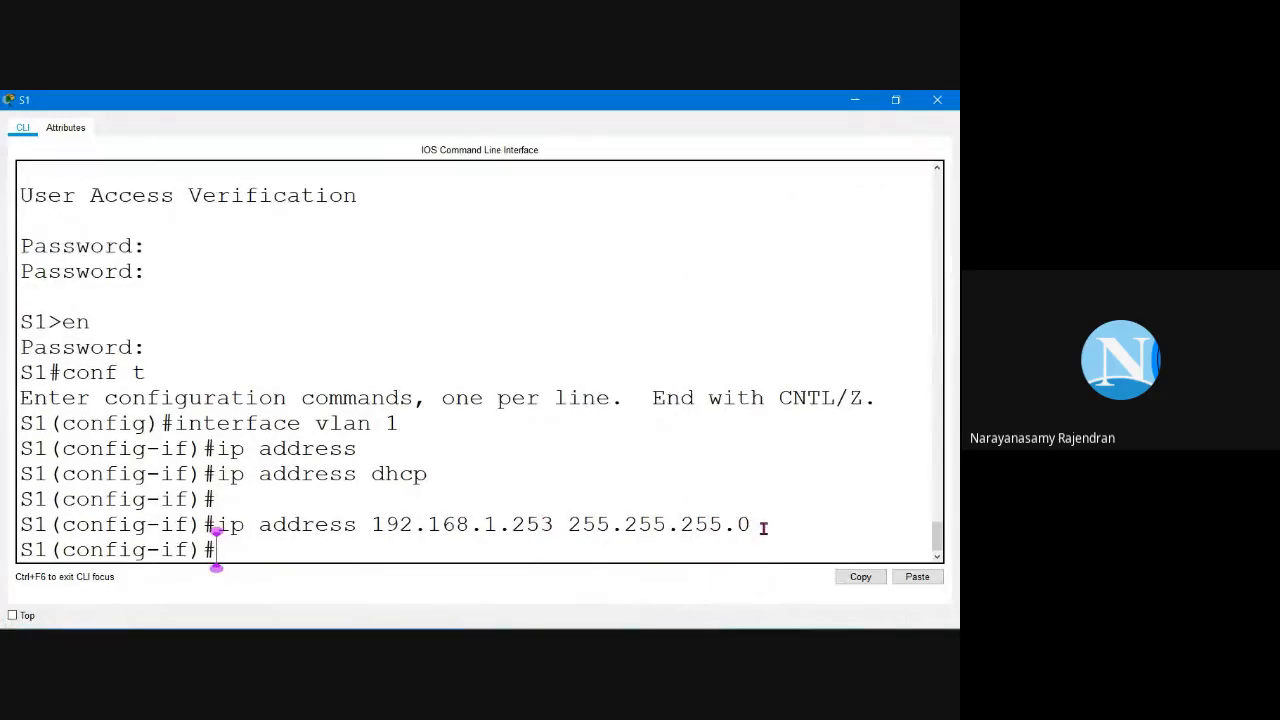
pyautogui.write('no s')
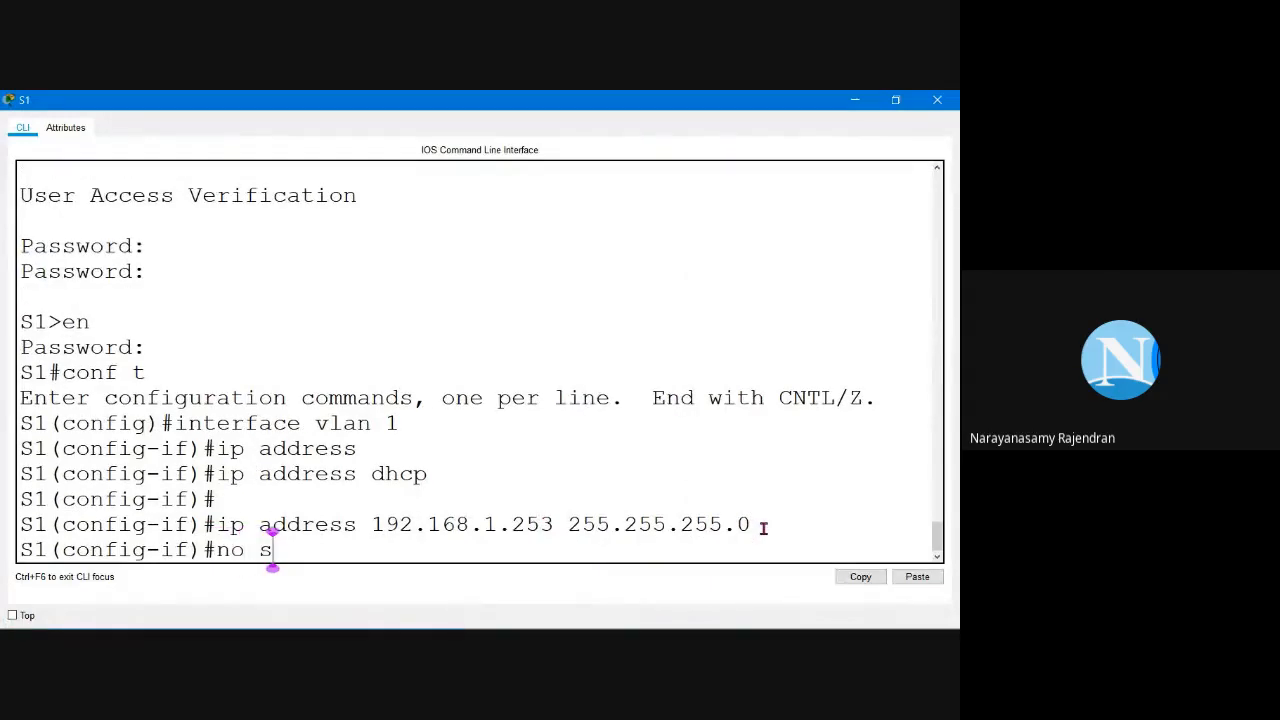
pyautogui.write('hutdown')
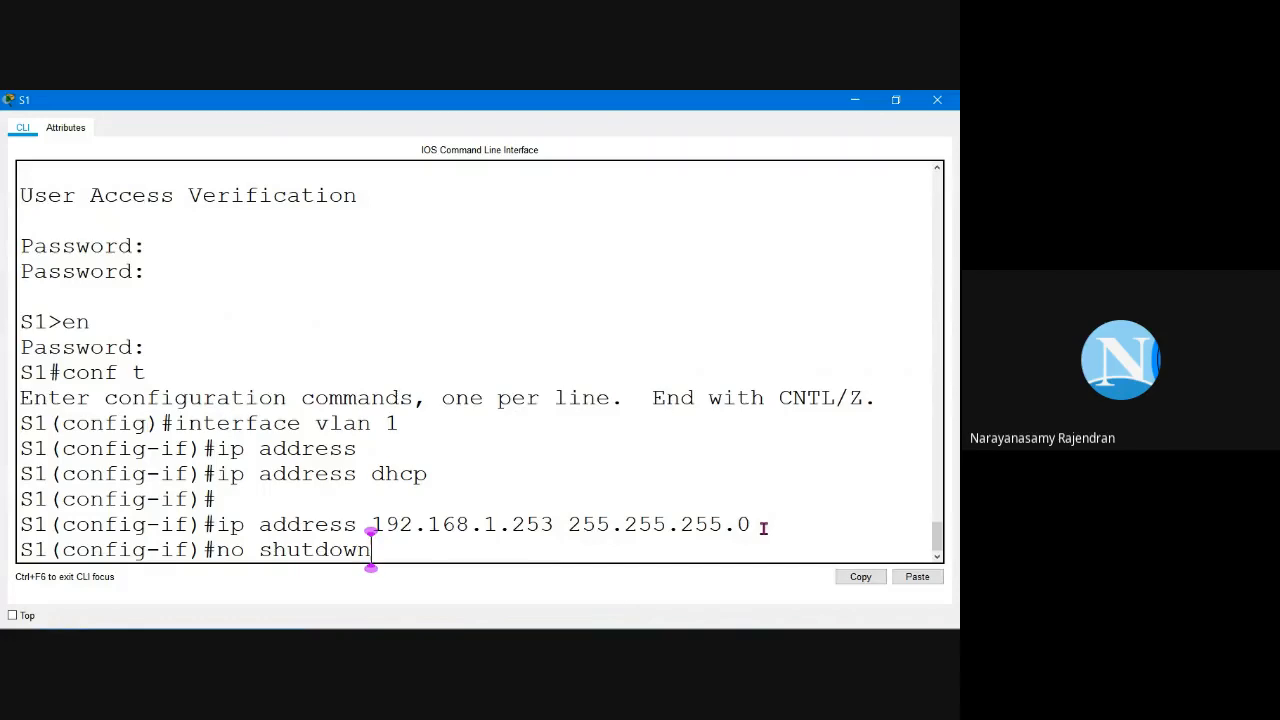
pyautogui.press('Return')
pyautogui.moveTo(216, 372); pyautogui.dragTo(372, 372)
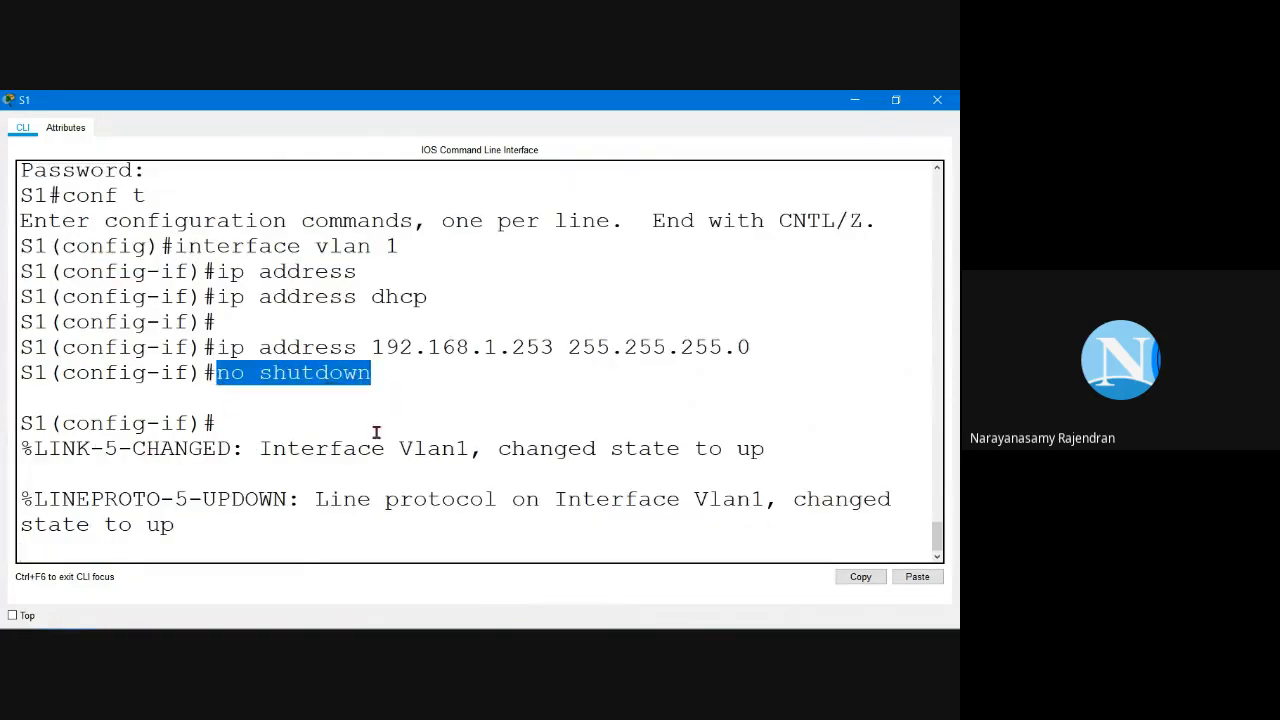
pyautogui.moveTo(261, 448); pyautogui.dragTo(805, 473)
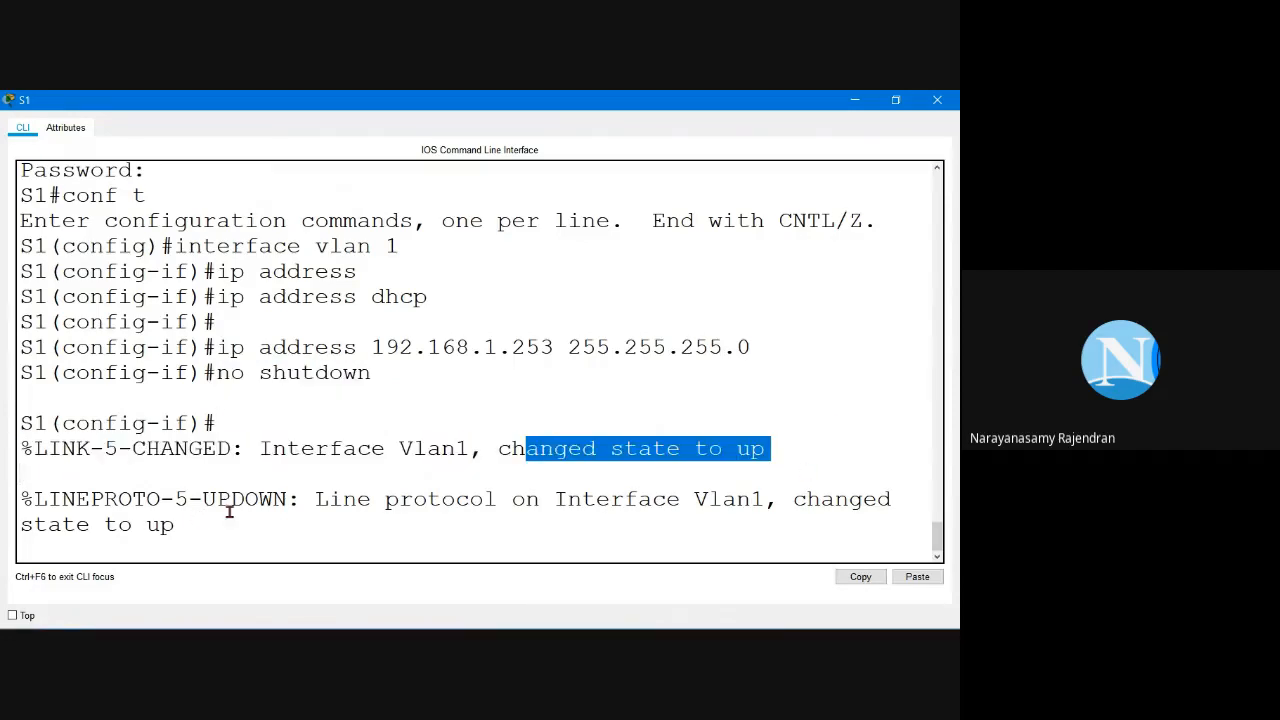
pyautogui.moveTo(300, 503); pyautogui.dragTo(668, 517)
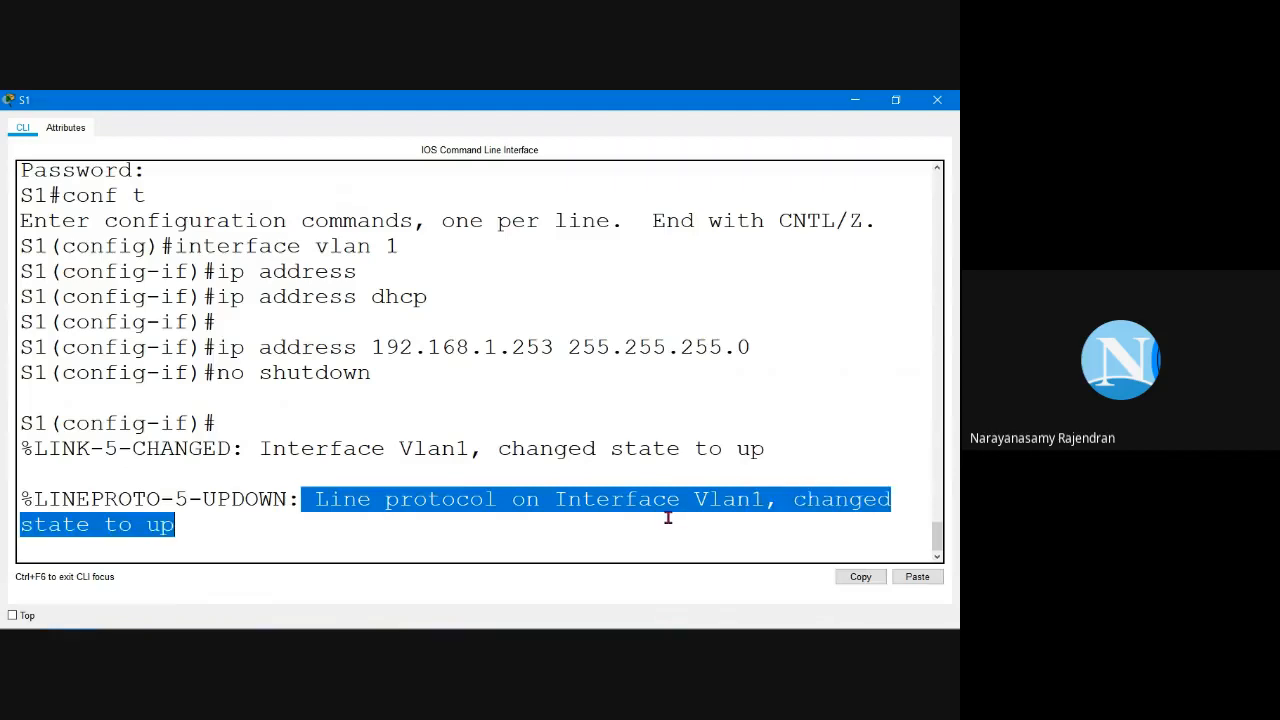
pyautogui.click(492, 524)
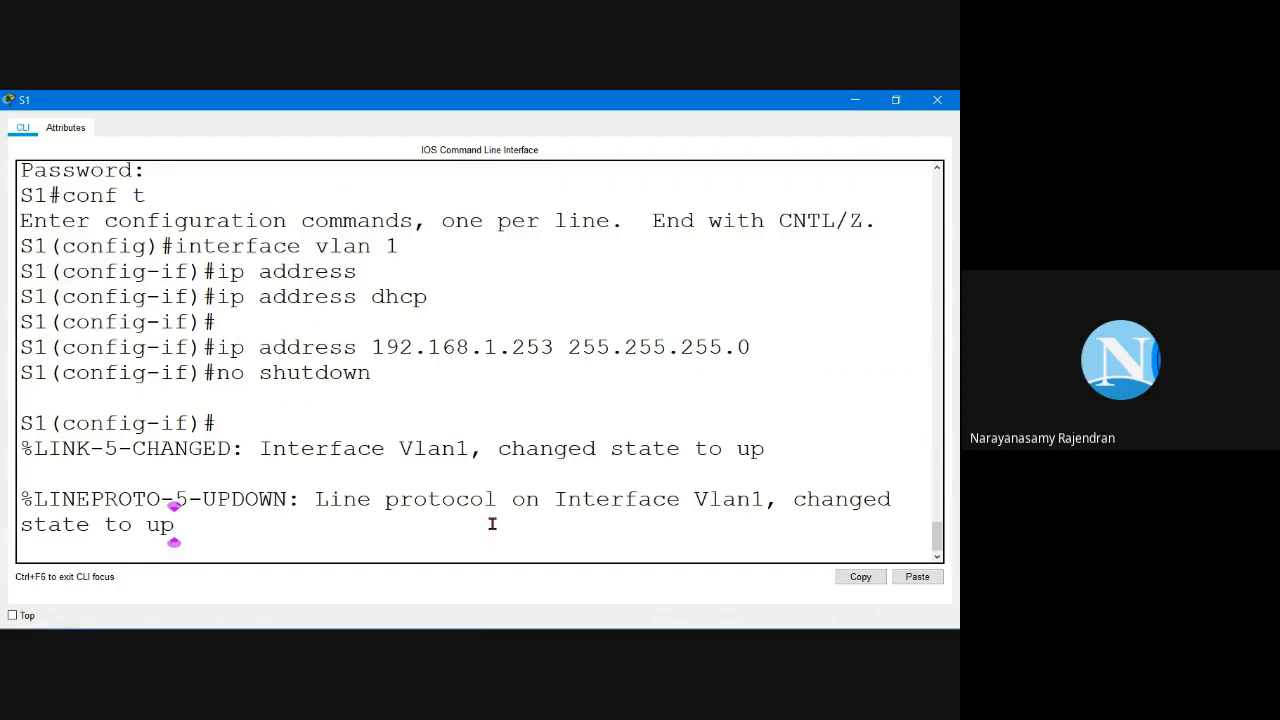
# Step: Exit back to privileged mode and save S1's configuration with 'write'
pyautogui.press('Return')
pyautogui.write('exit')
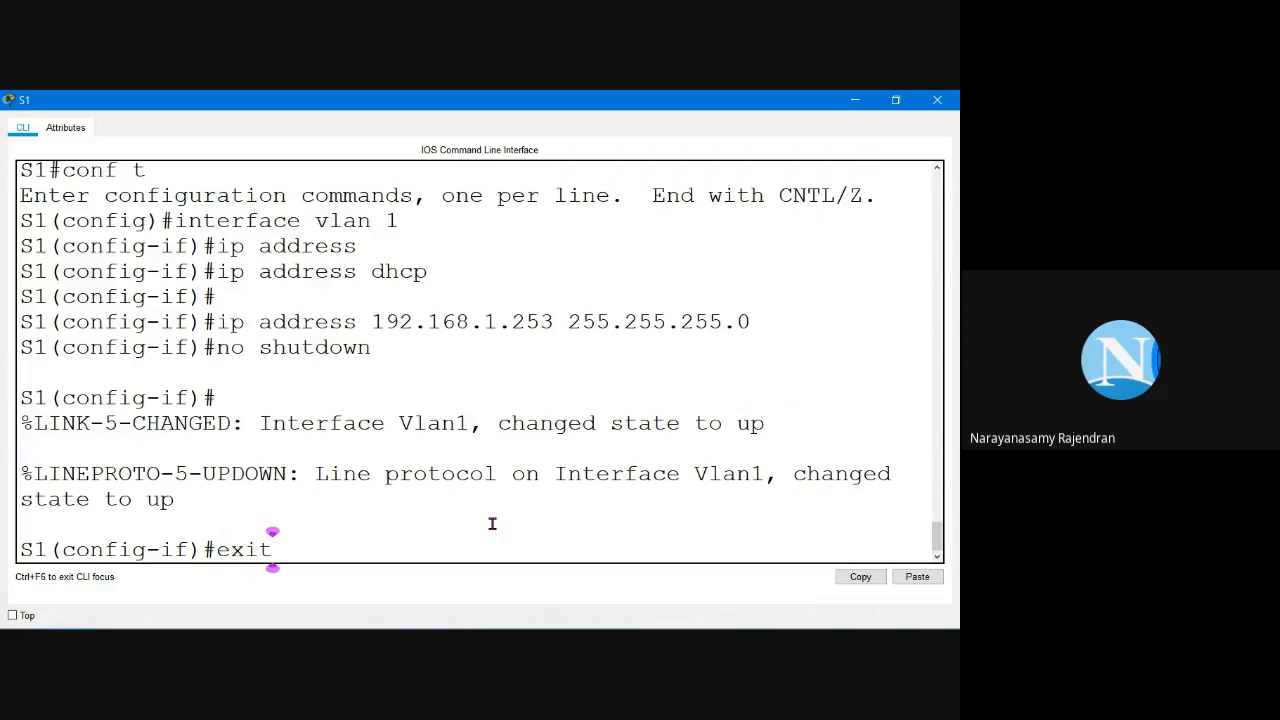
pyautogui.press('Return')
pyautogui.press('Return')
pyautogui.write('exit')
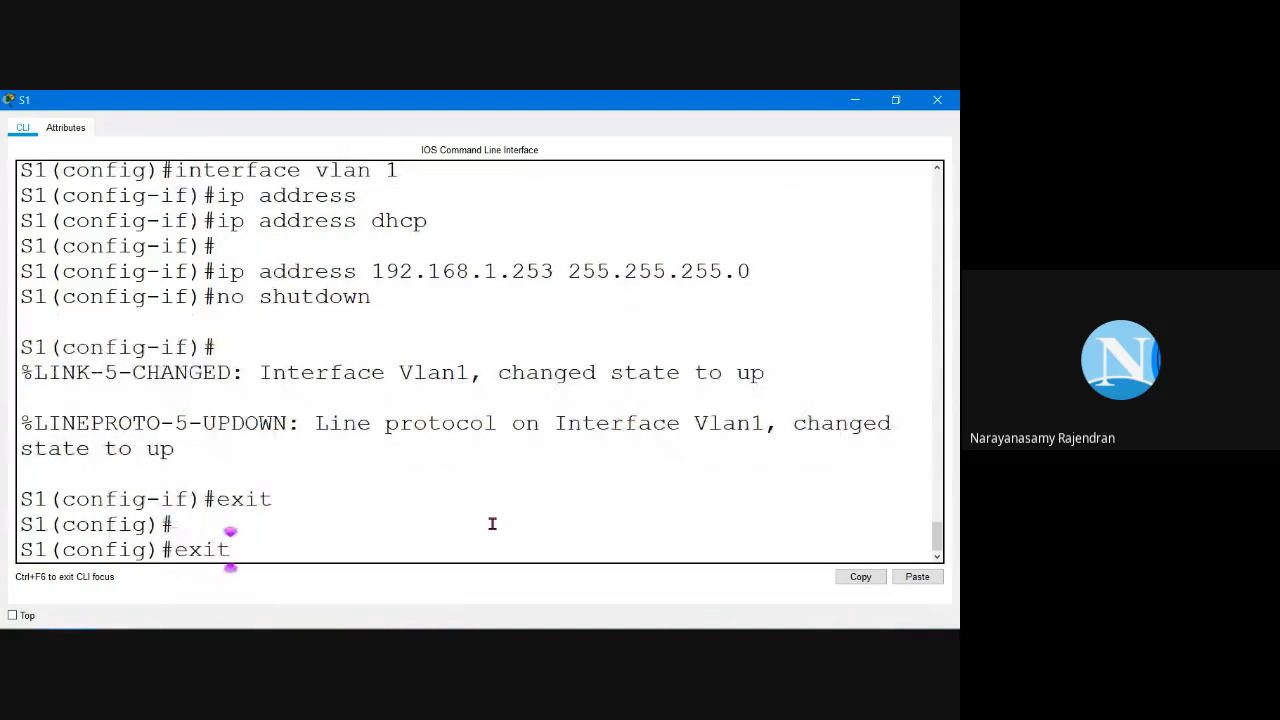
pyautogui.press('Return')
pyautogui.press('Return')
pyautogui.press('Return')
pyautogui.press('Return')
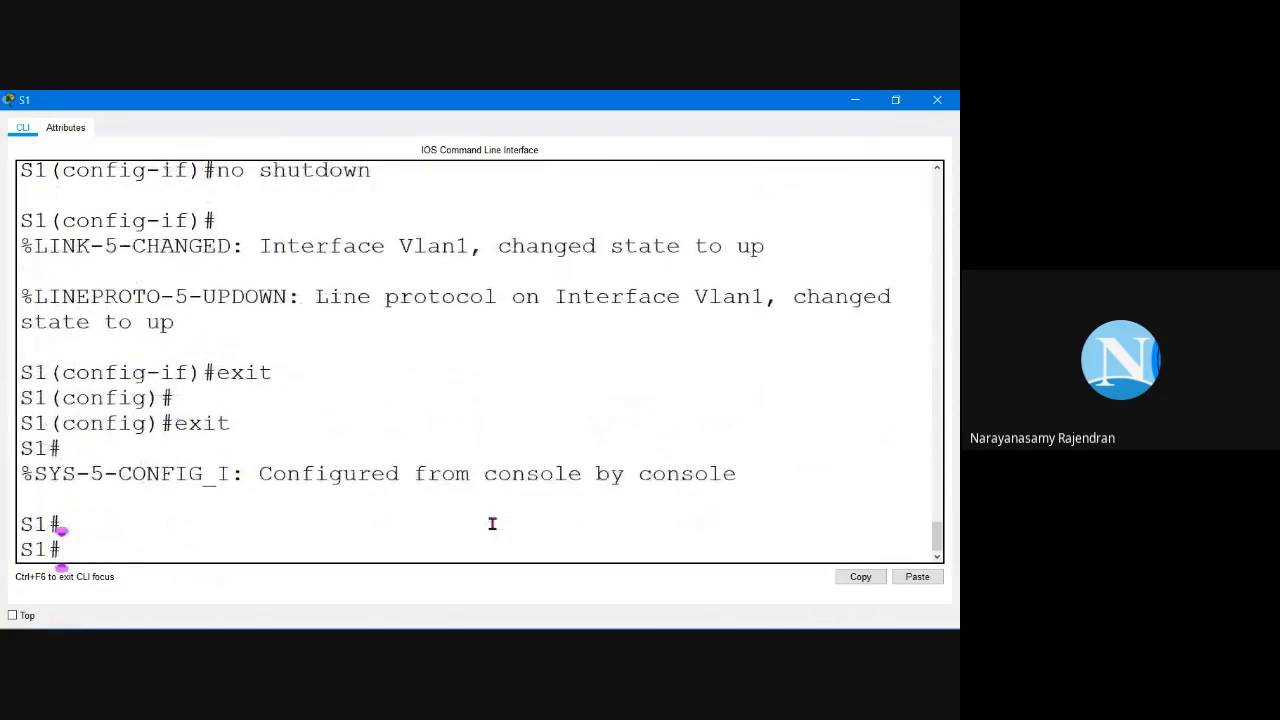
pyautogui.write('w')
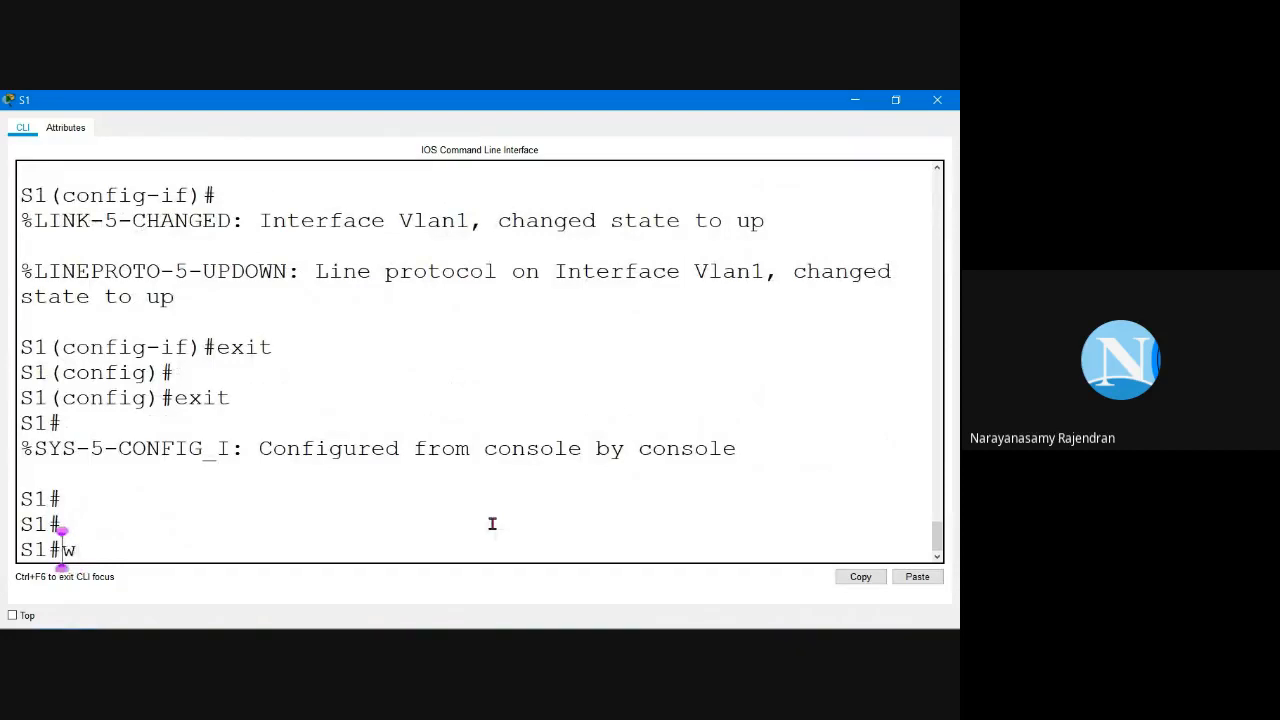
pyautogui.write('rite')
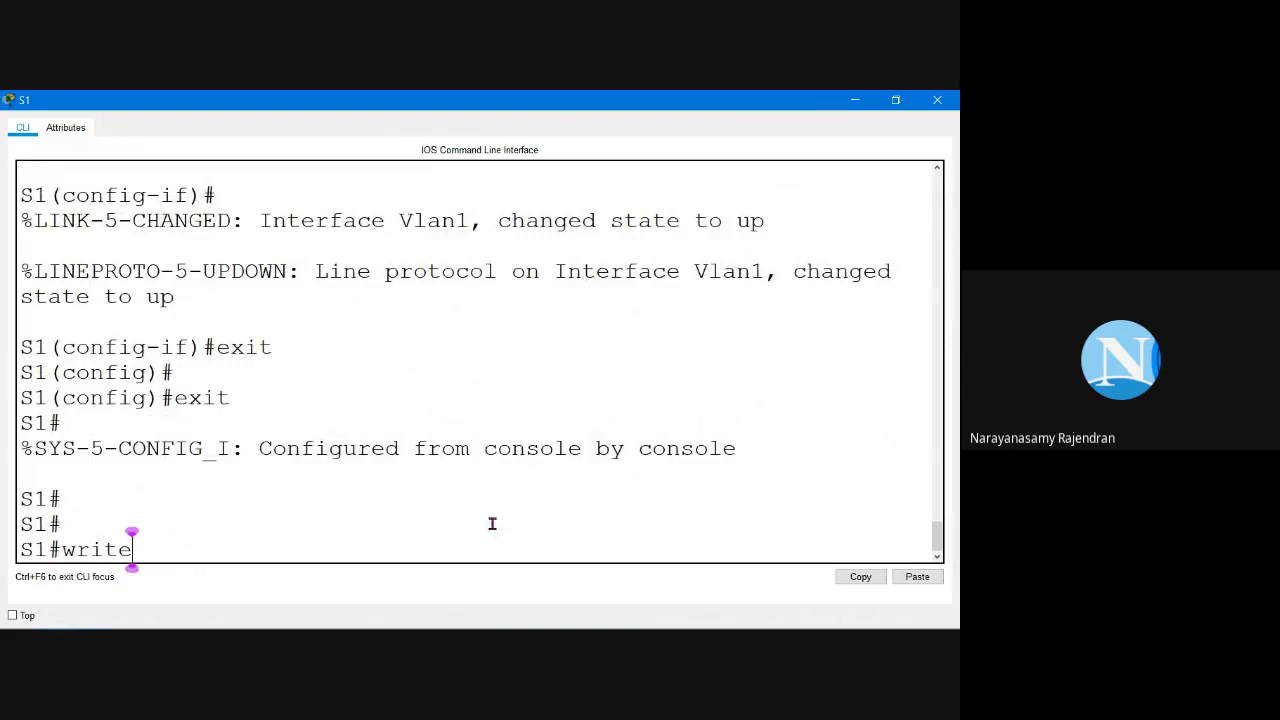
pyautogui.press('Return')
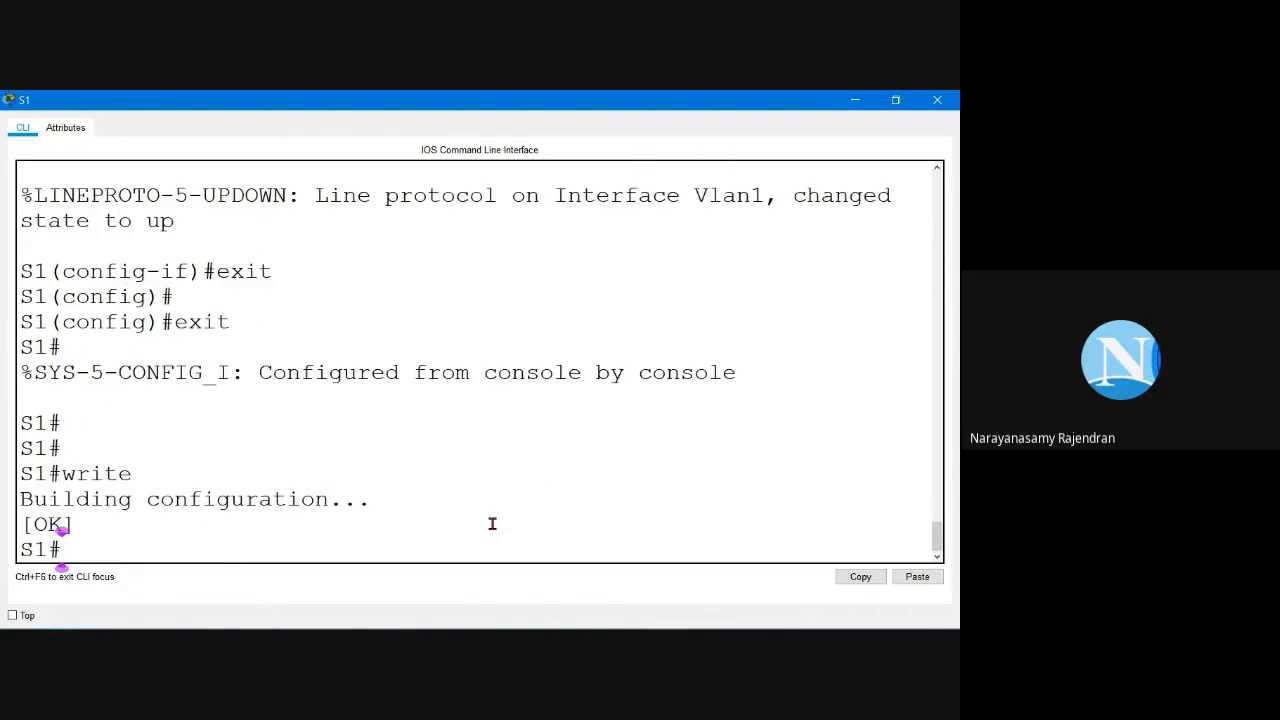
# Step: Run 'copy run start' to save the running configuration to startup-config
pyautogui.press('Return')
pyautogui.write('copy run start')
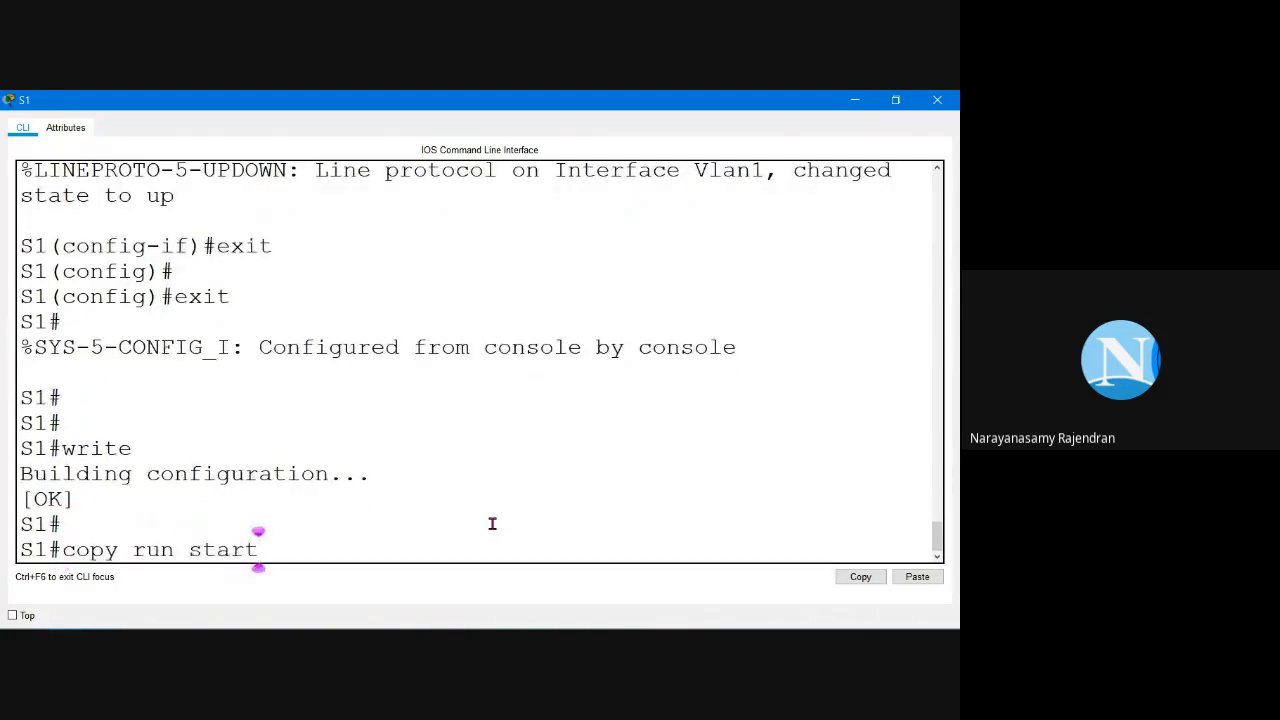
pyautogui.press('Return')
pyautogui.press('Return')
pyautogui.press('Return')
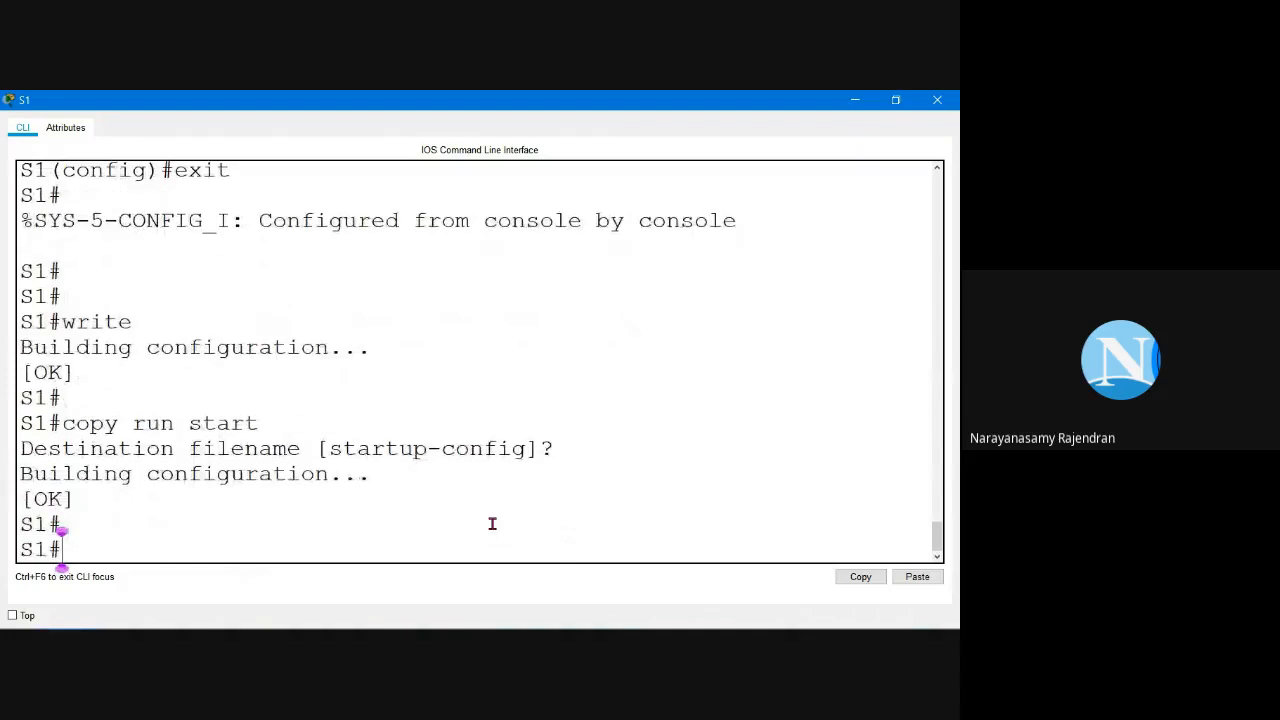
# Step: Close S1, open switch S2's CLI, and check the login passwords in the instructions
pyautogui.click(951, 103)
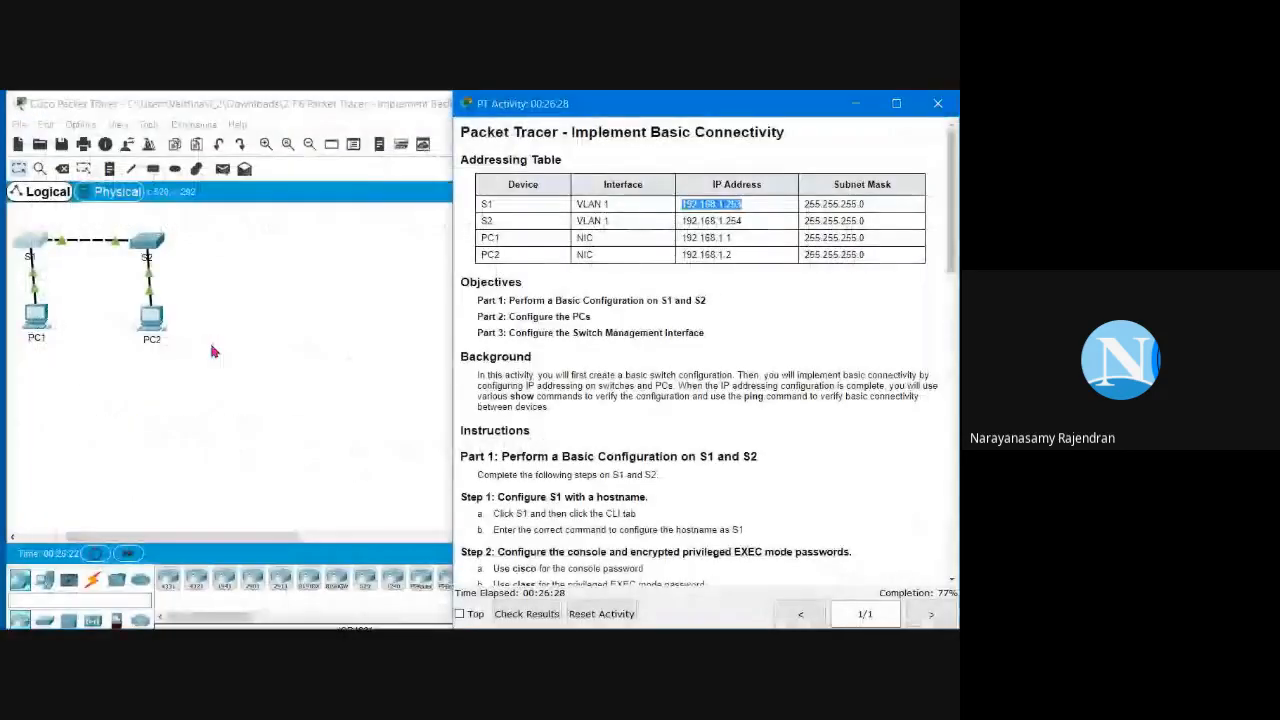
pyautogui.click(215, 342)
pyautogui.click(150, 242)
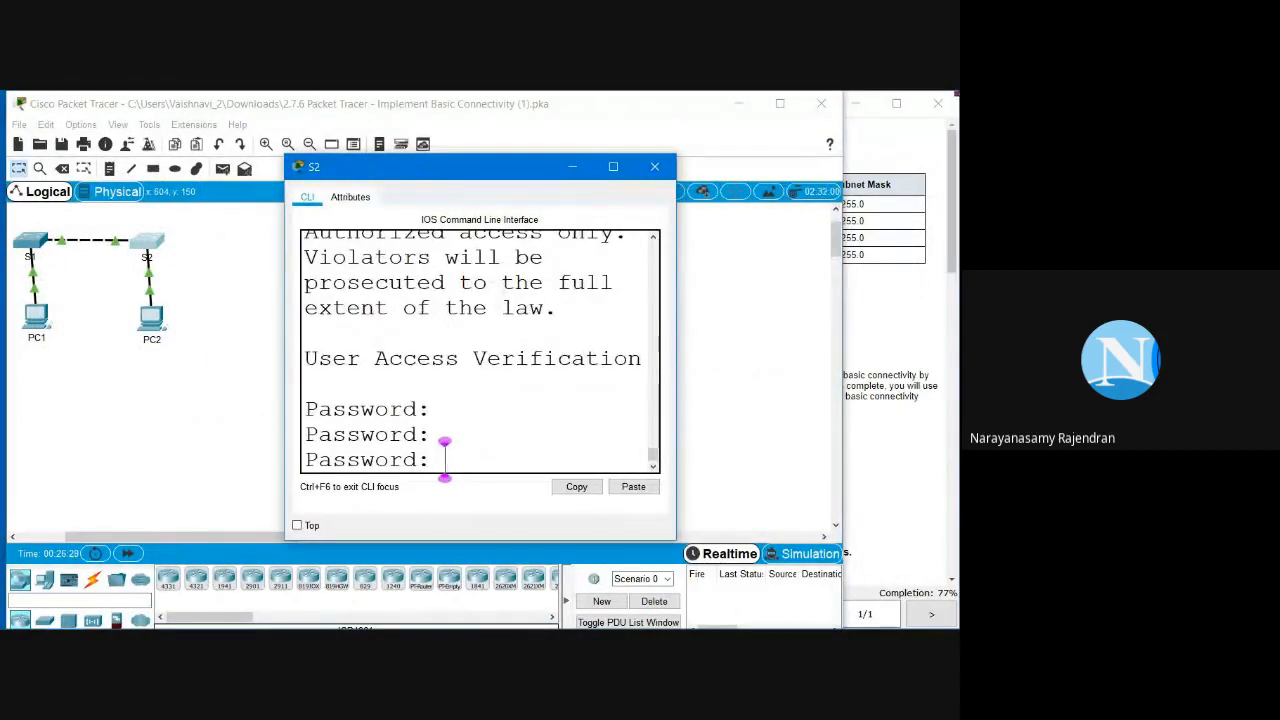
pyautogui.click(858, 323)
pyautogui.scroll(-2, 576, 400)
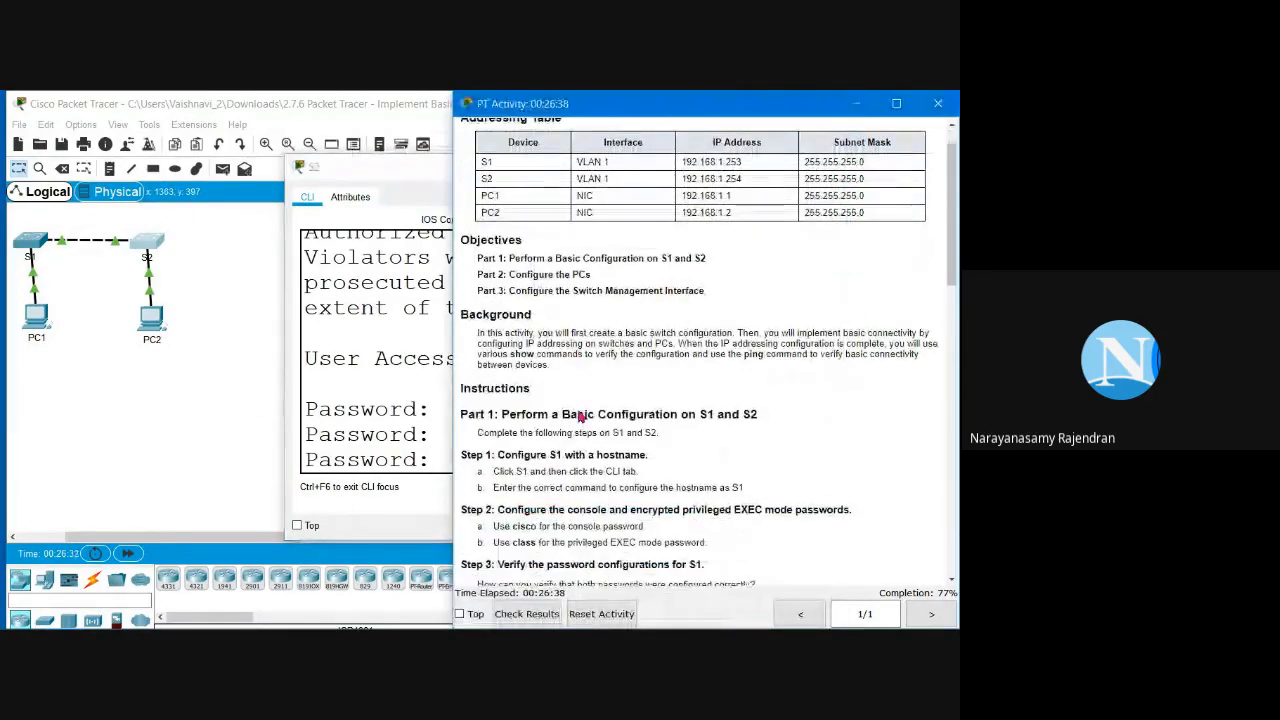
pyautogui.scroll(-1, 478, 455)
pyautogui.click(430, 440)
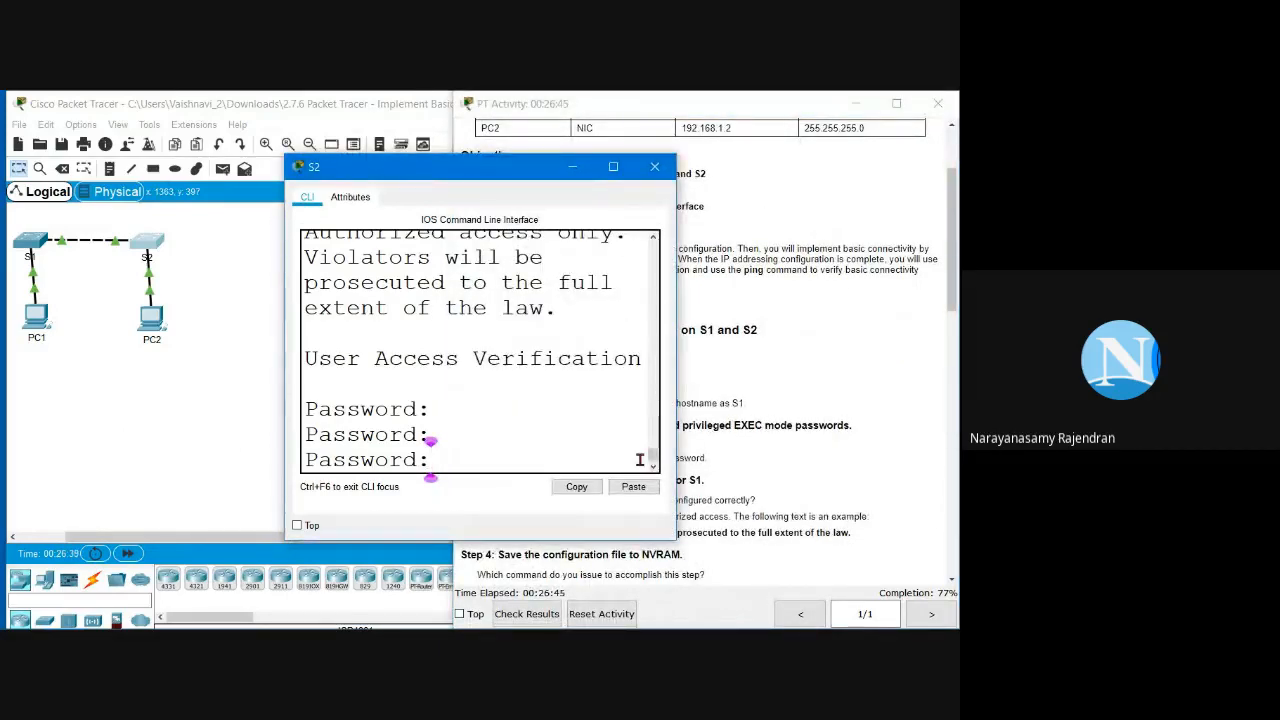
# Step: Log in to S2 with the console password, then enter privileged mode with 'en' and its password
pyautogui.press('Return')
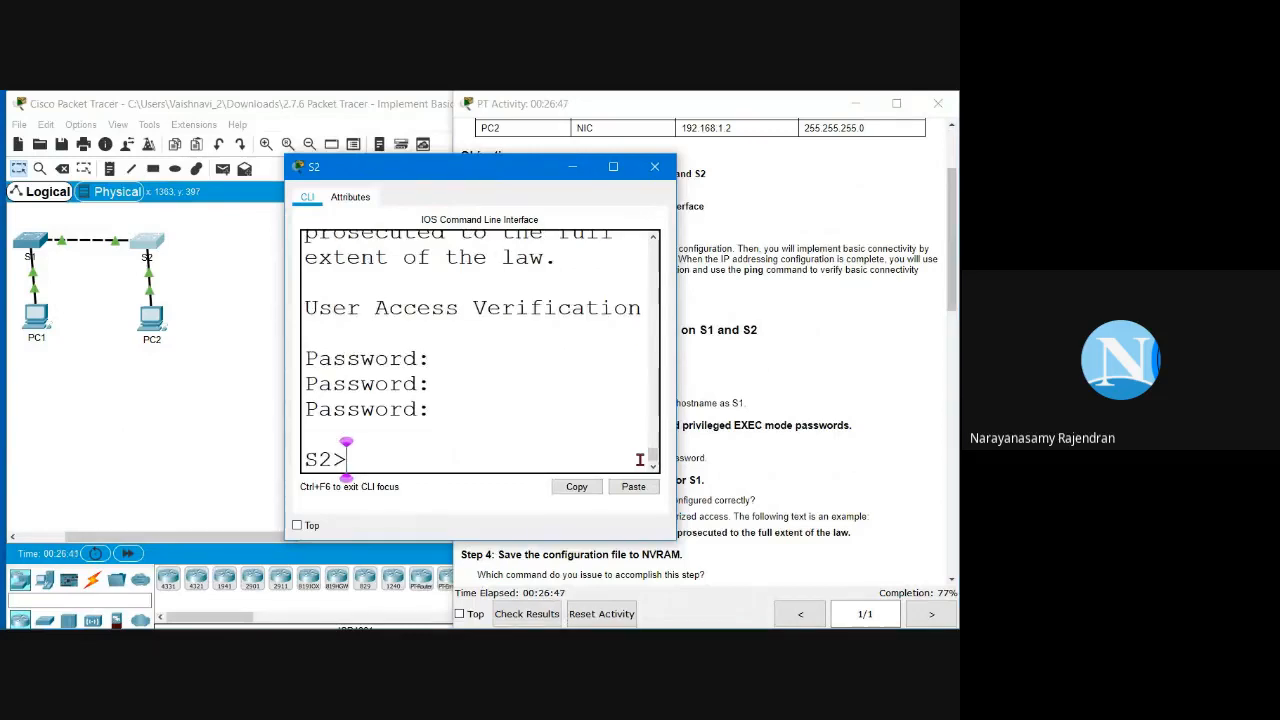
pyautogui.write('en')
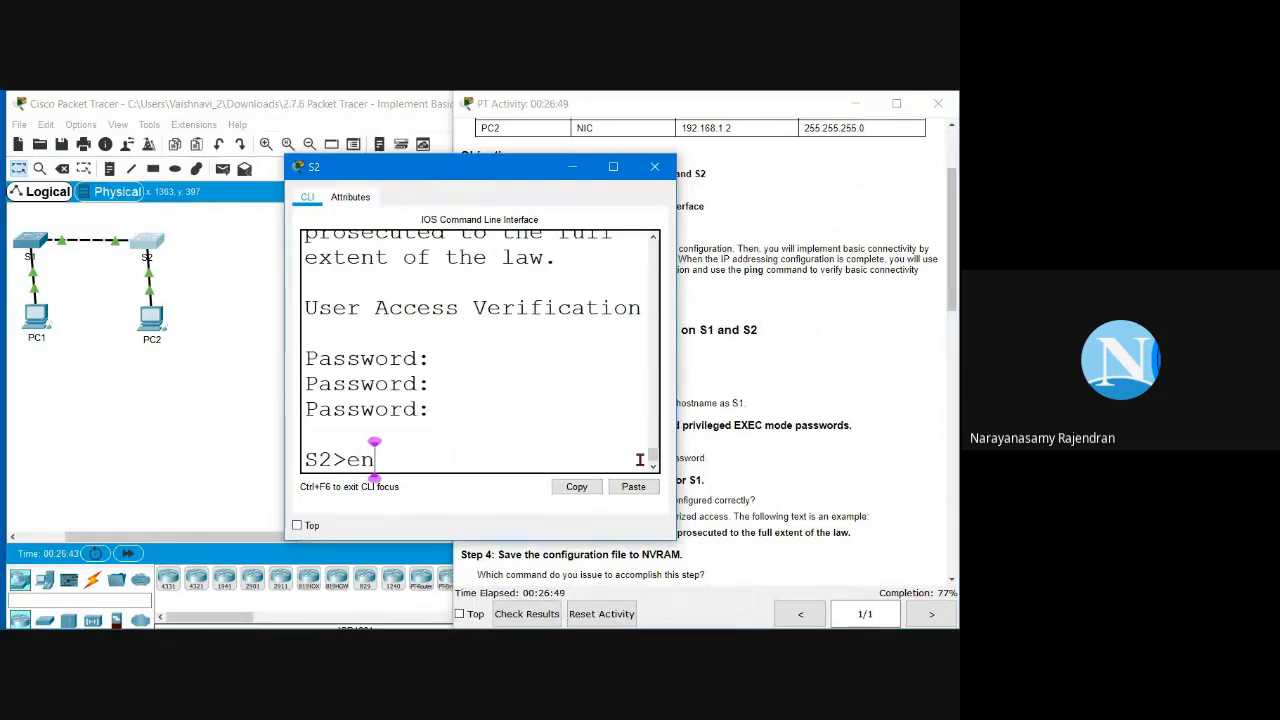
pyautogui.press('Return')
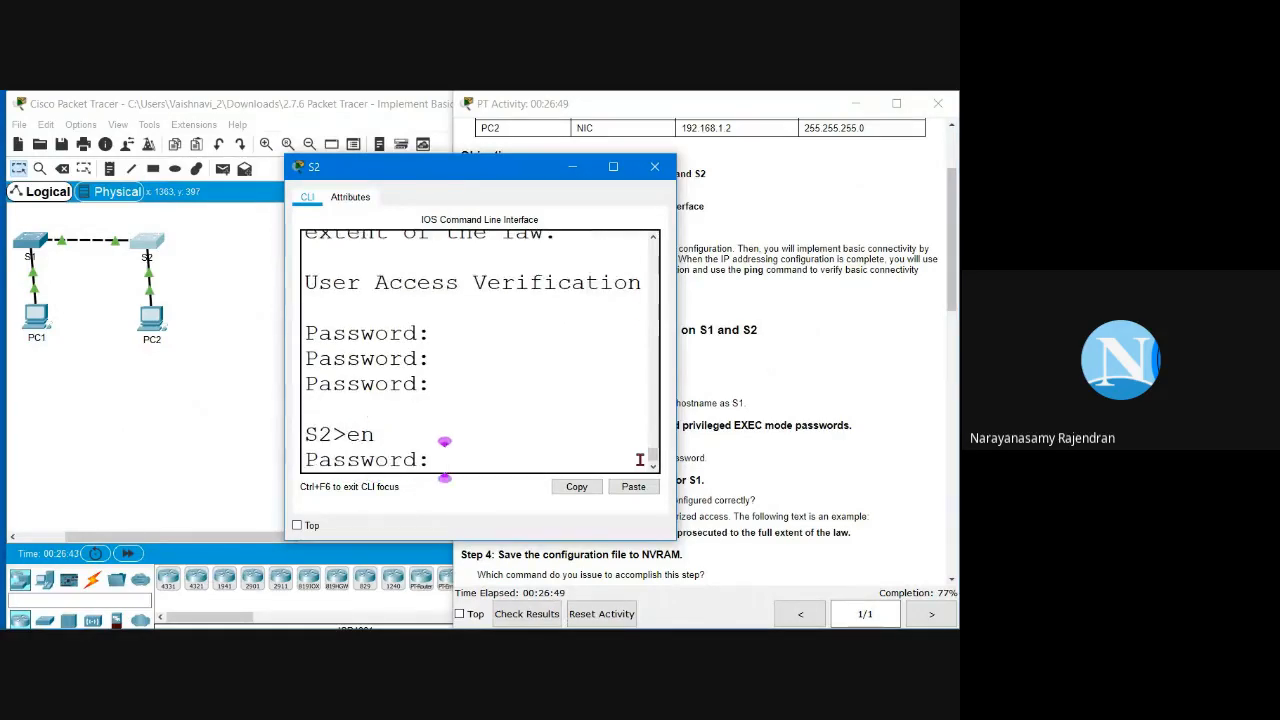
pyautogui.click(825, 391)
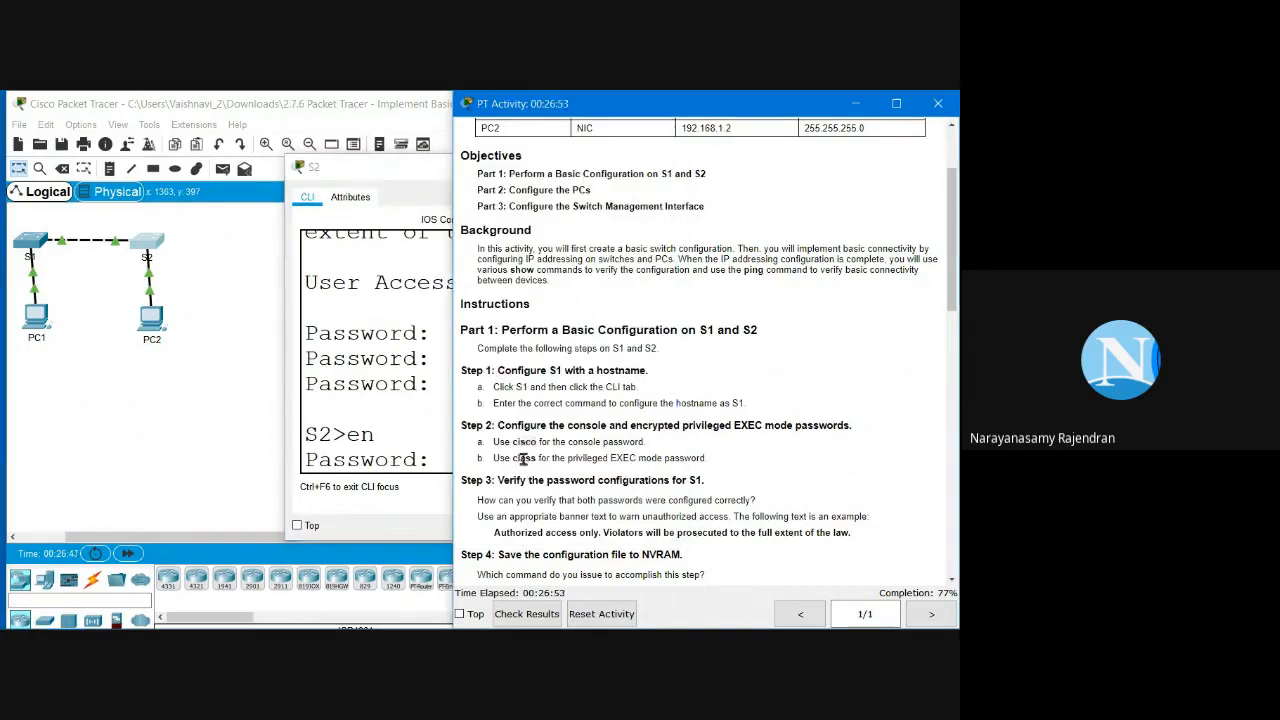
pyautogui.moveTo(511, 458); pyautogui.dragTo(537, 458)
pyautogui.click(424, 462)
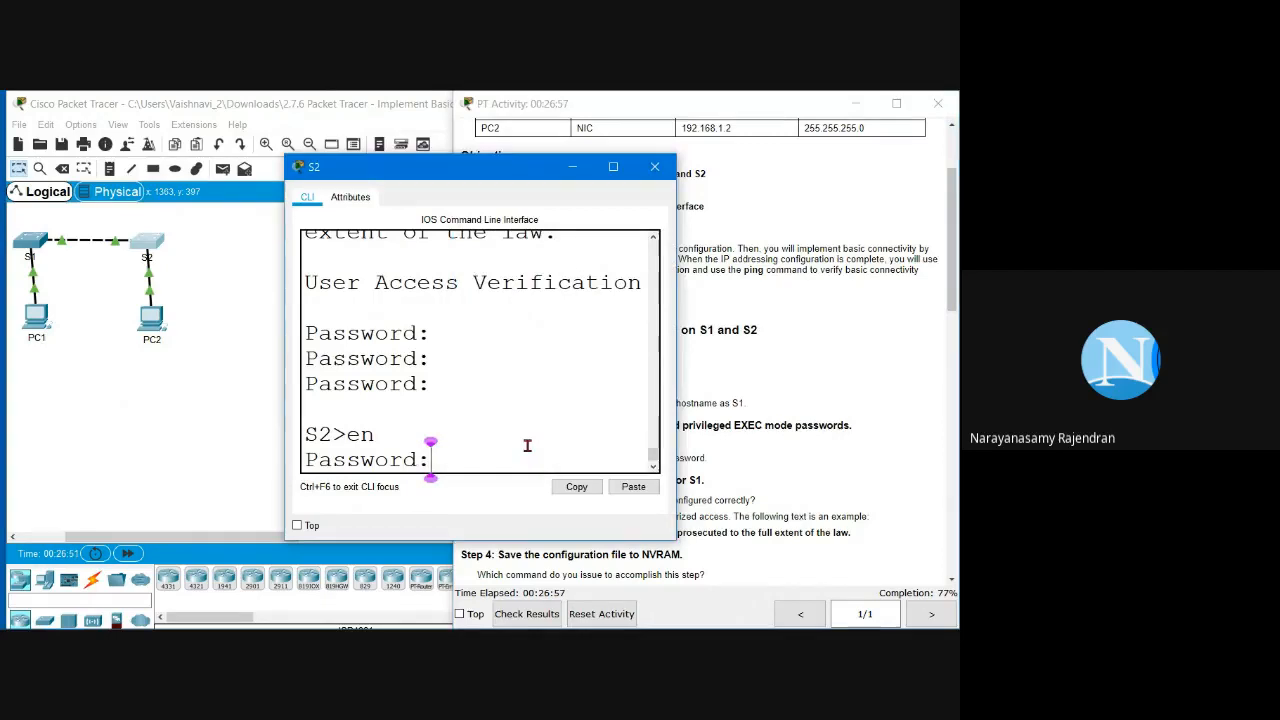
pyautogui.write('class')
pyautogui.press('Return')
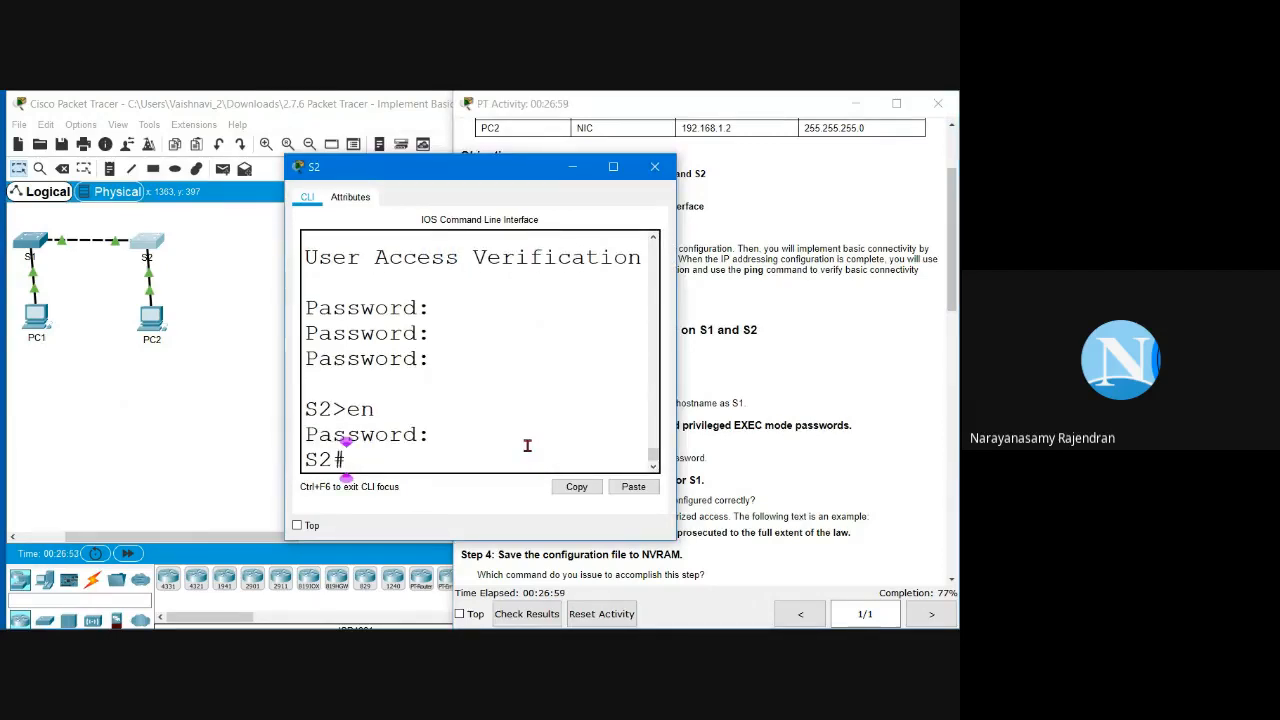
# Step: Enter global configuration mode with 'conf t' and widen S2's CLI window
pyautogui.write('conf t')
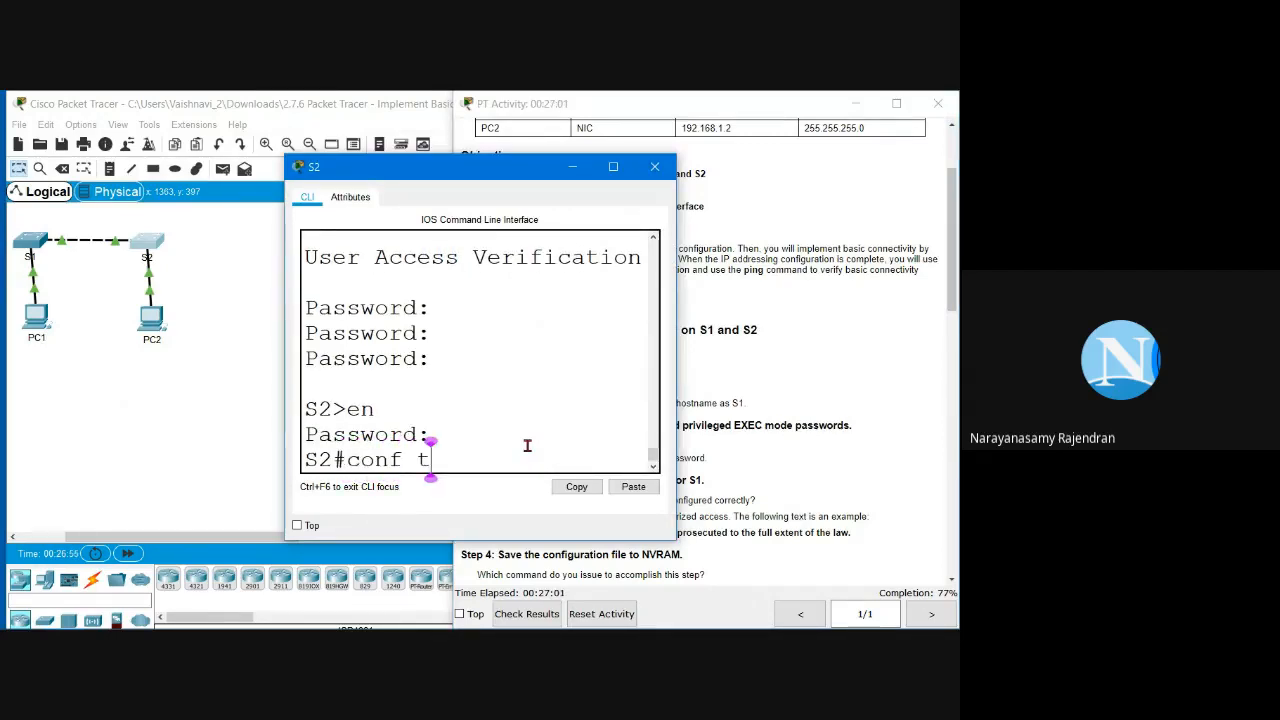
pyautogui.press('Return')
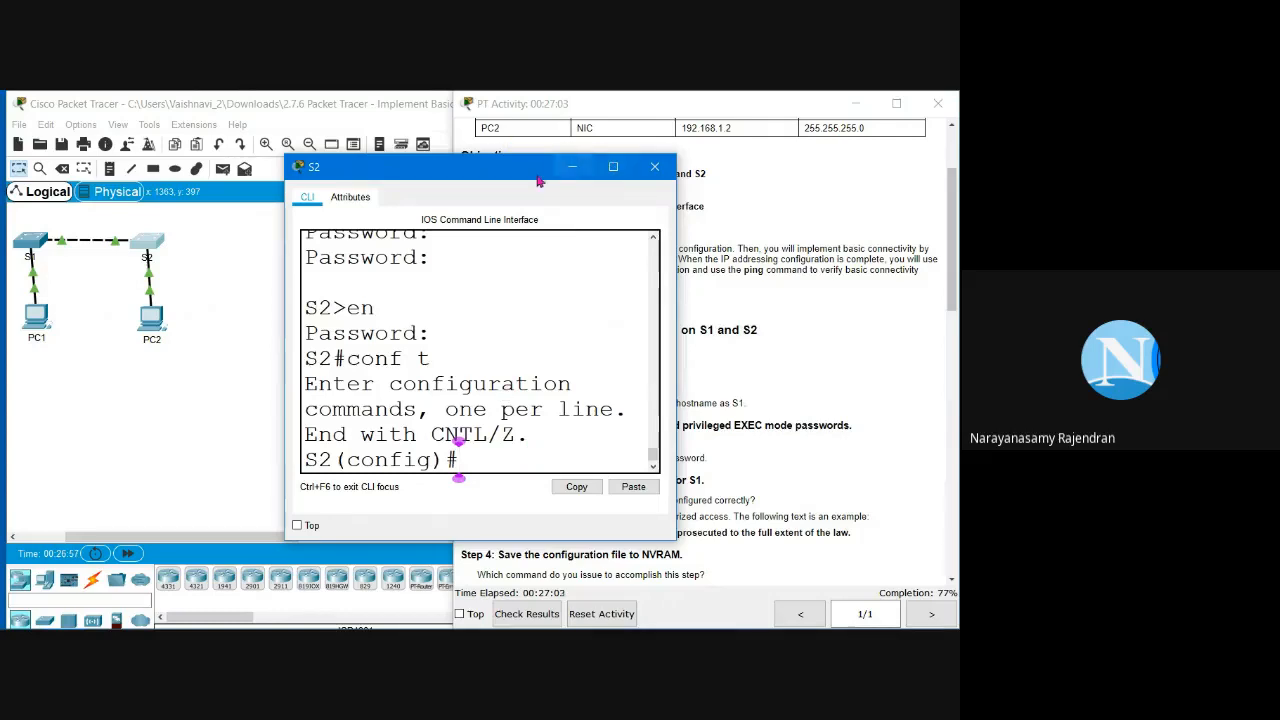
pyautogui.moveTo(516, 175); pyautogui.dragTo(250, 205)
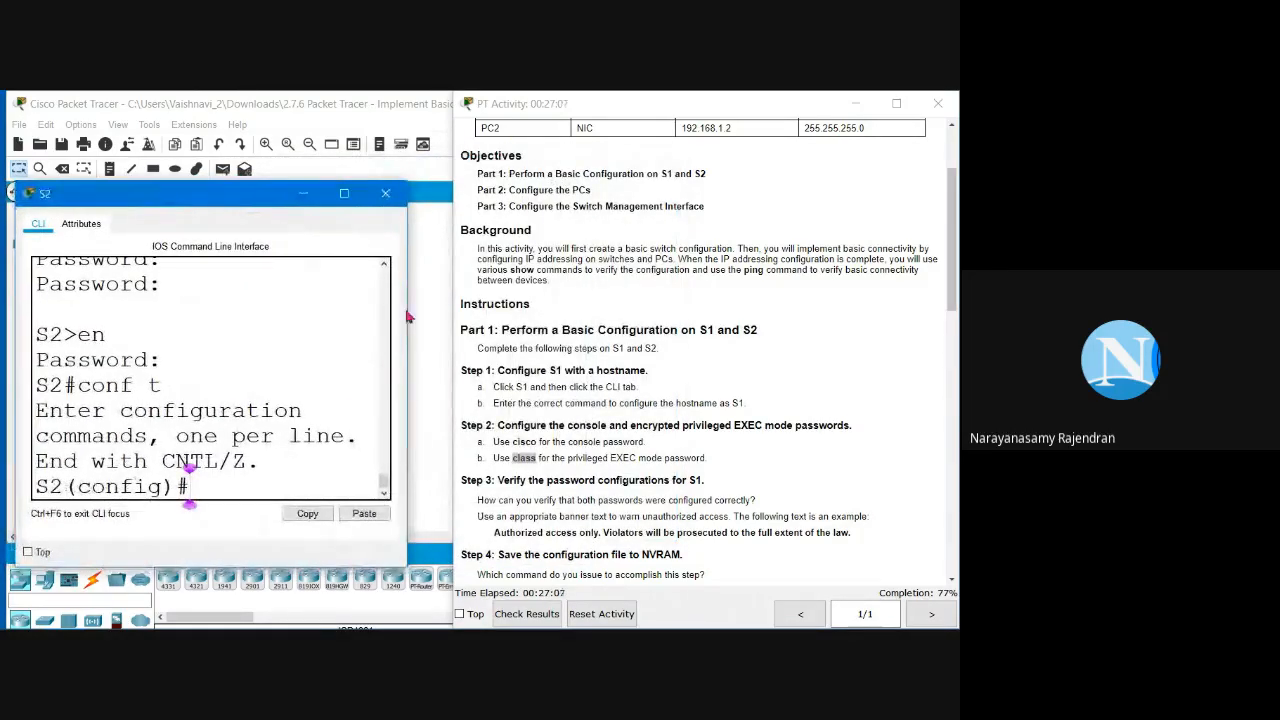
pyautogui.moveTo(407, 322); pyautogui.dragTo(955, 390)
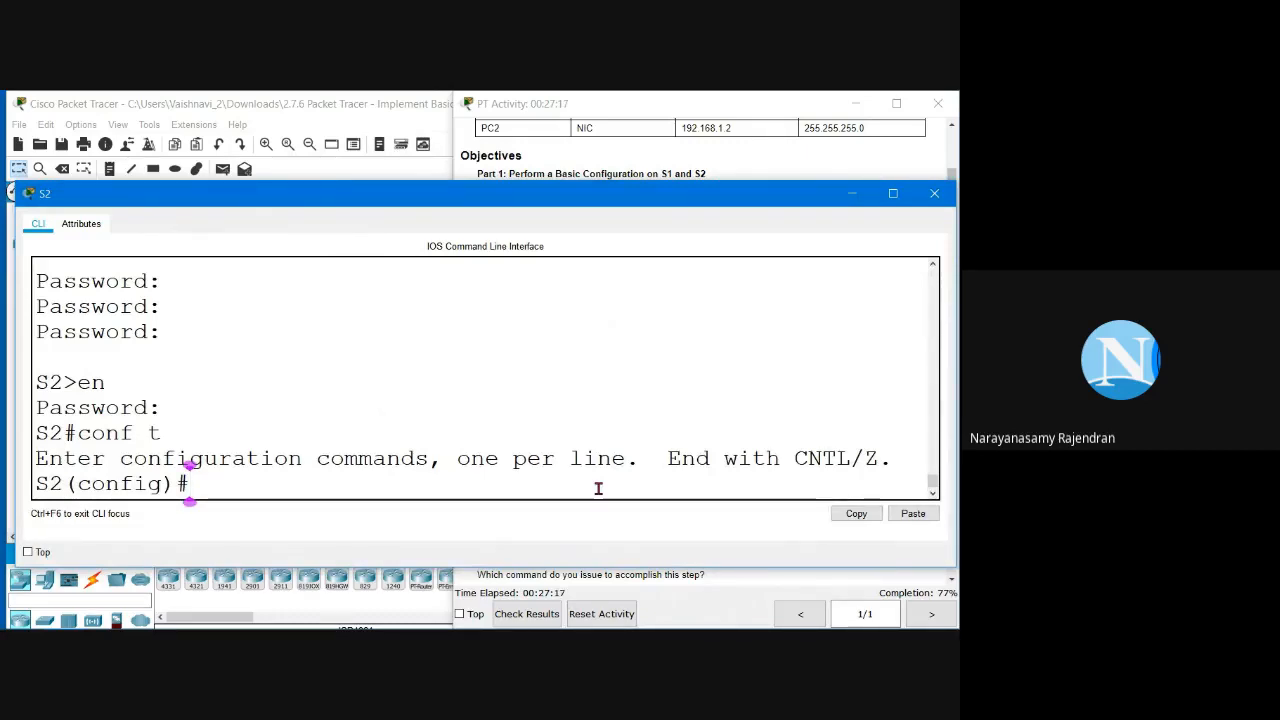
# Step: Enter S2's interface vlan 1 configuration and begin the ip add command, checking the addressing table
pyautogui.write('interfac')
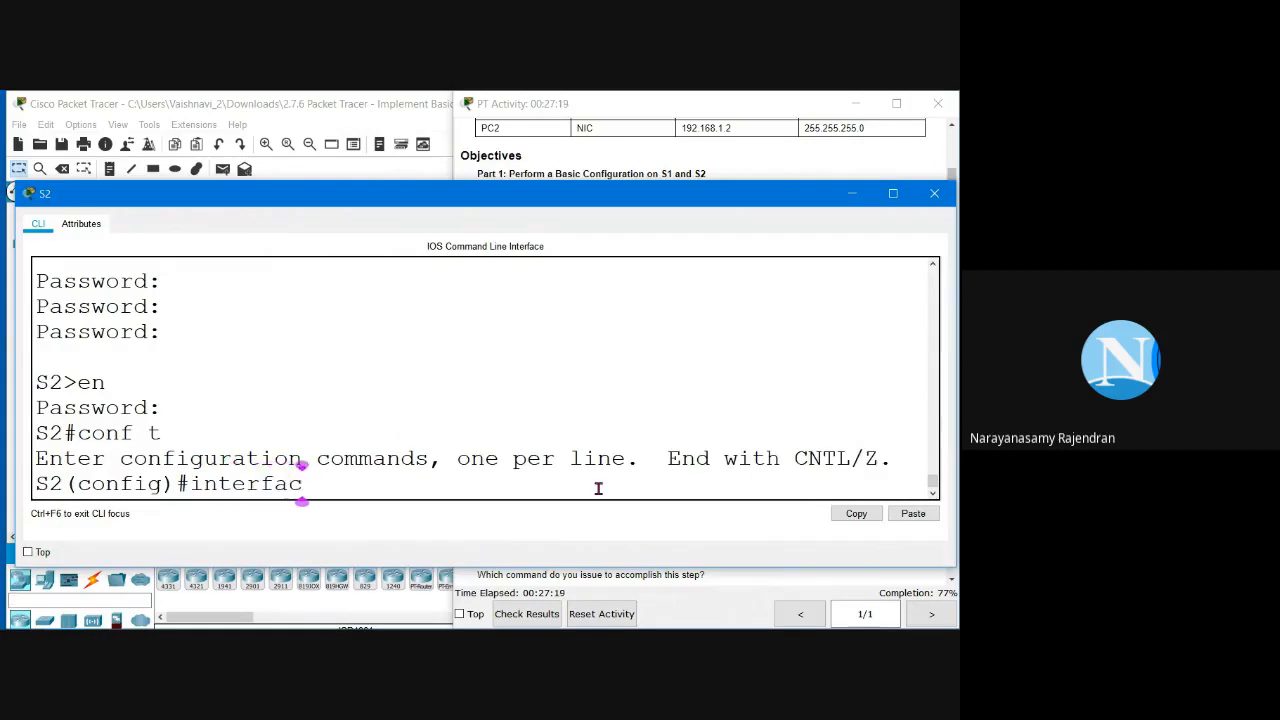
pyautogui.write('e vlan 1')
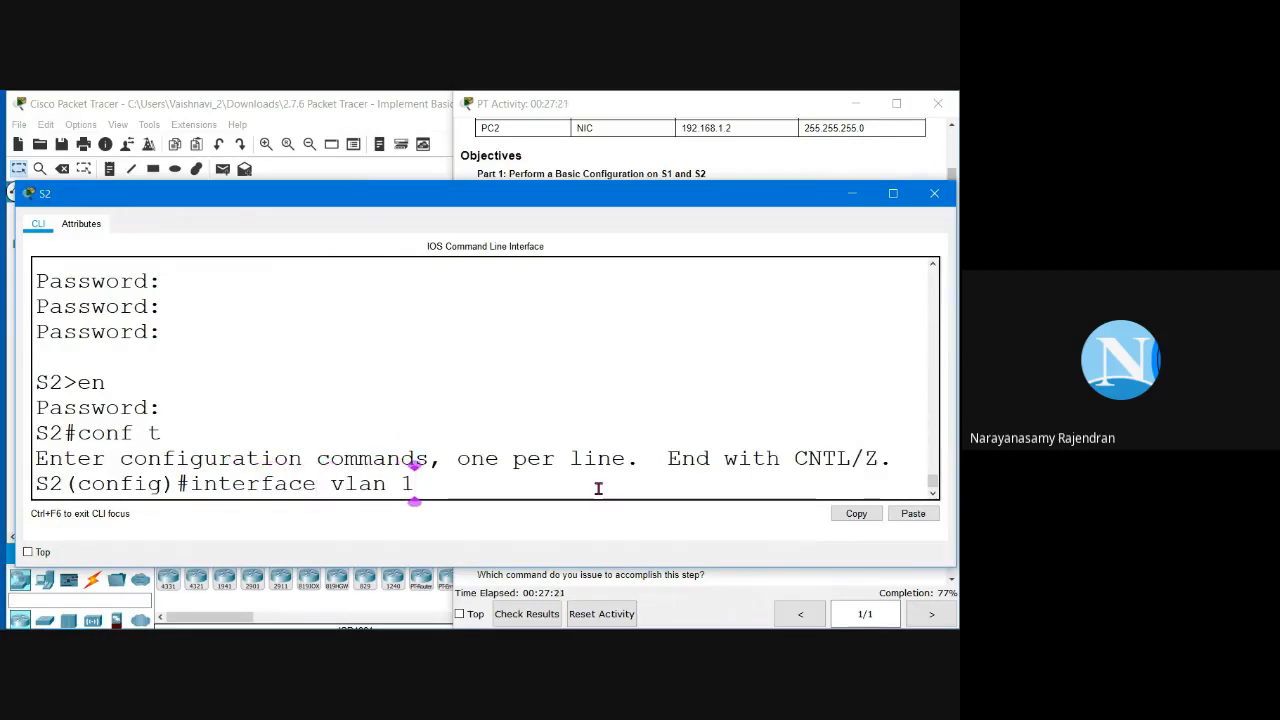
pyautogui.press('Return')
pyautogui.write('ip add')
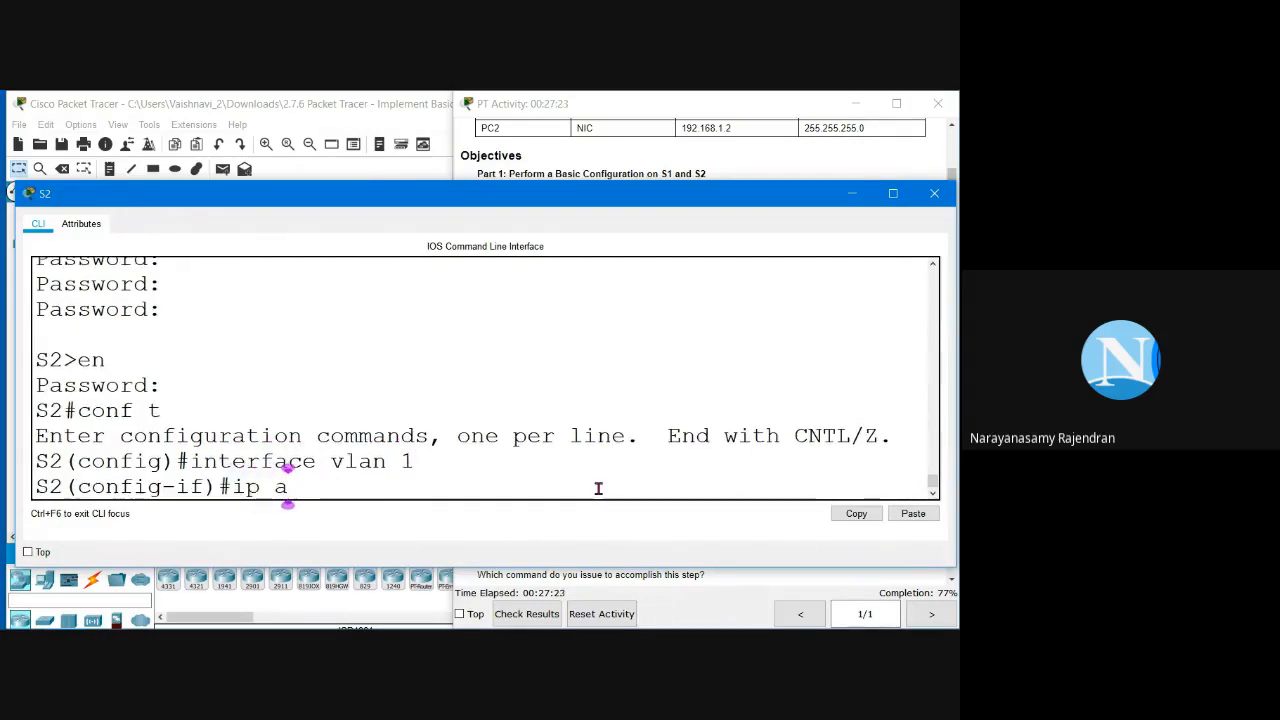
pyautogui.click(840, 157)
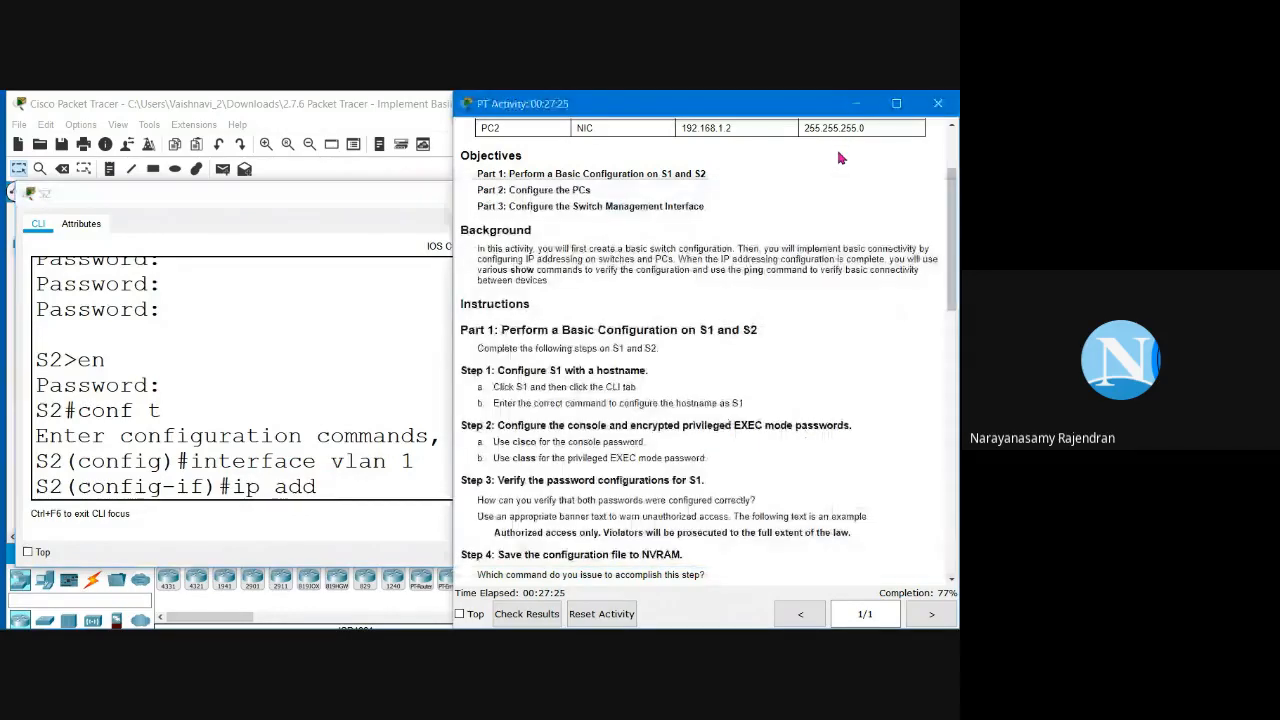
pyautogui.scroll(3, 583, 237)
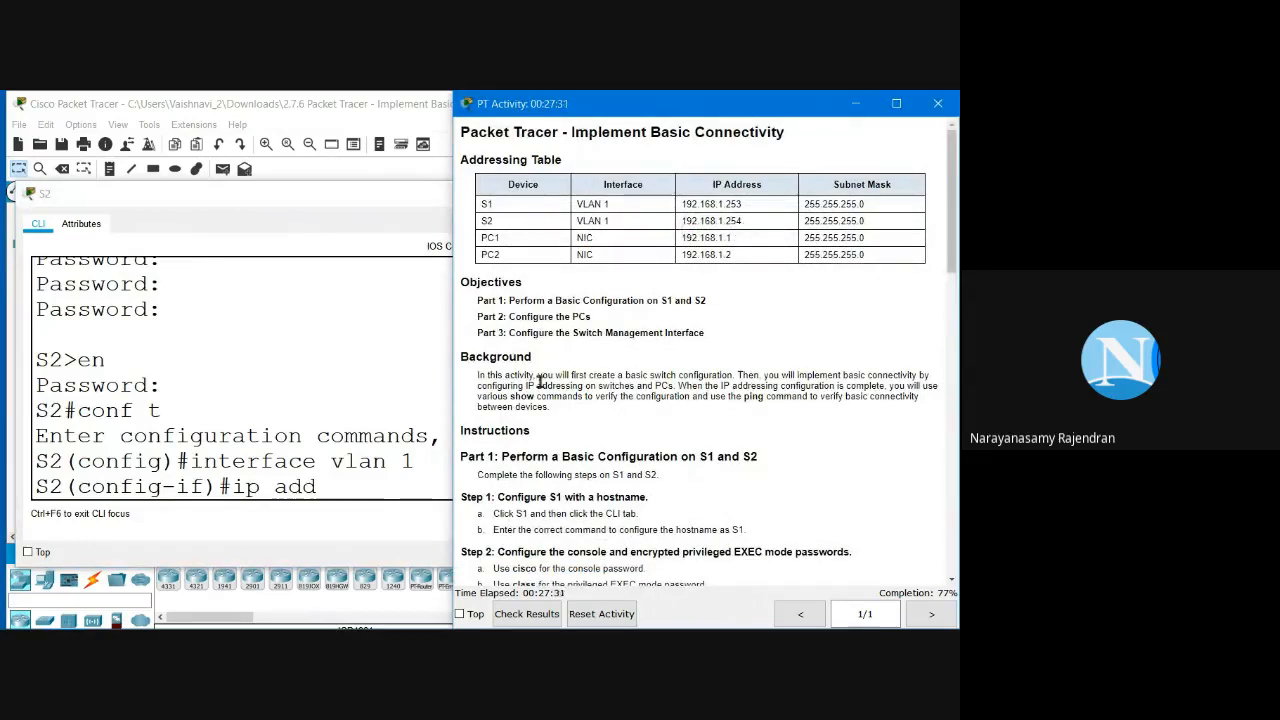
pyautogui.click(355, 490)
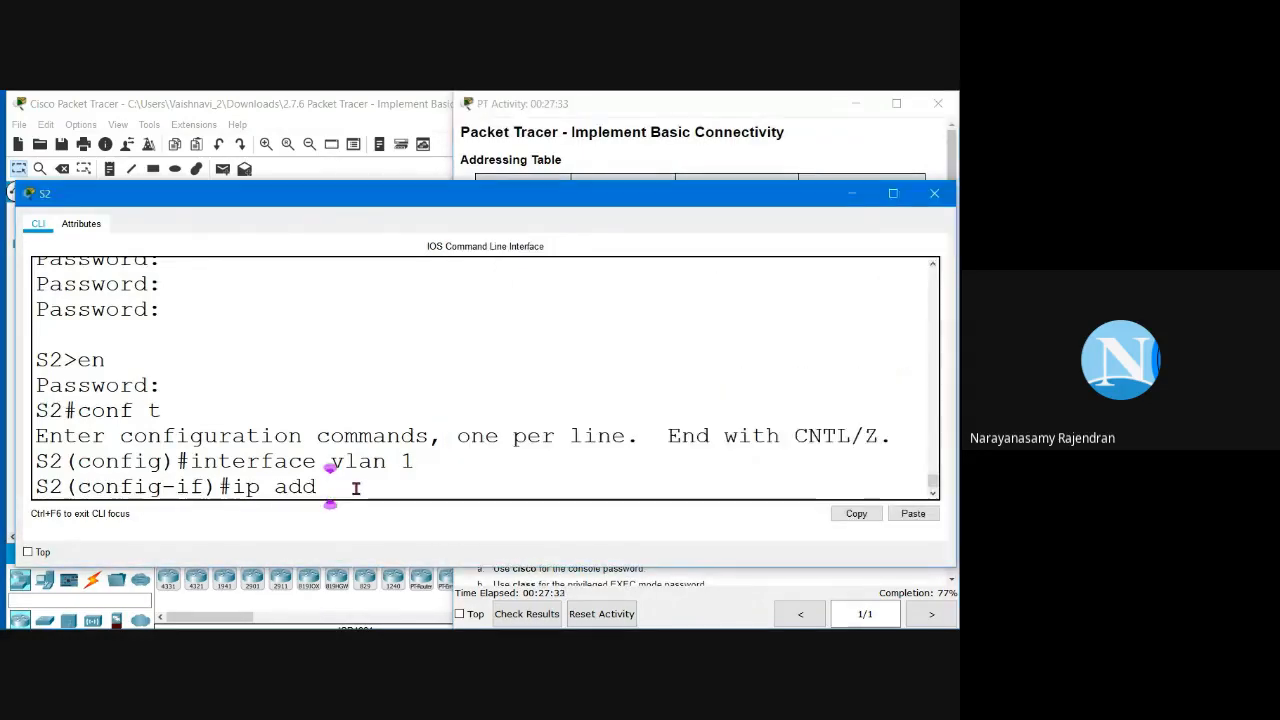
pyautogui.write('192.168.')
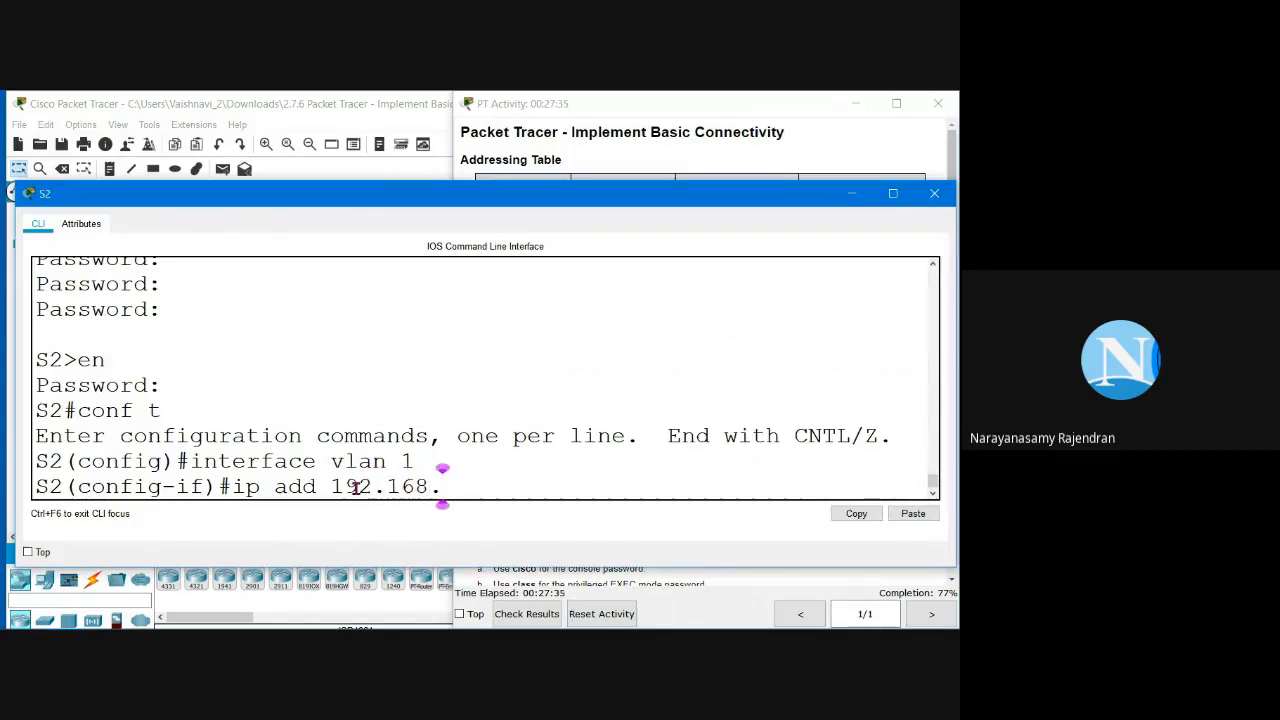
pyautogui.write('2')
pyautogui.click(727, 148)
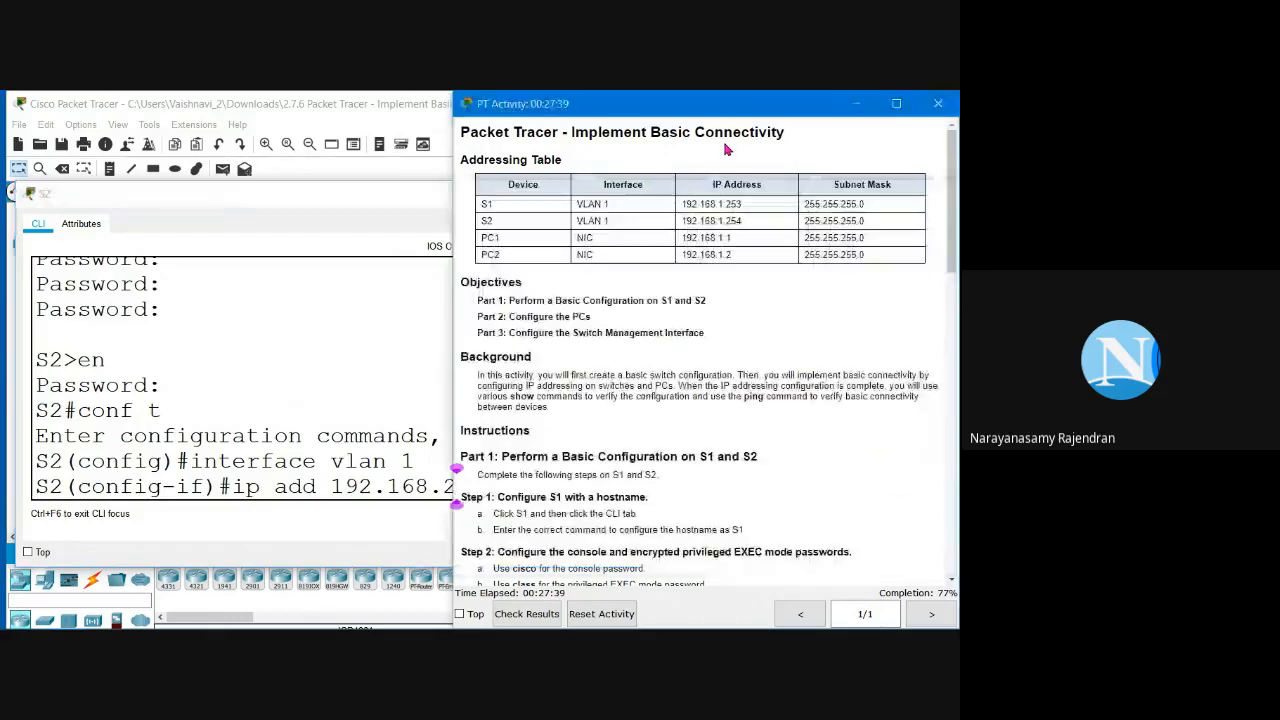
pyautogui.click(428, 486)
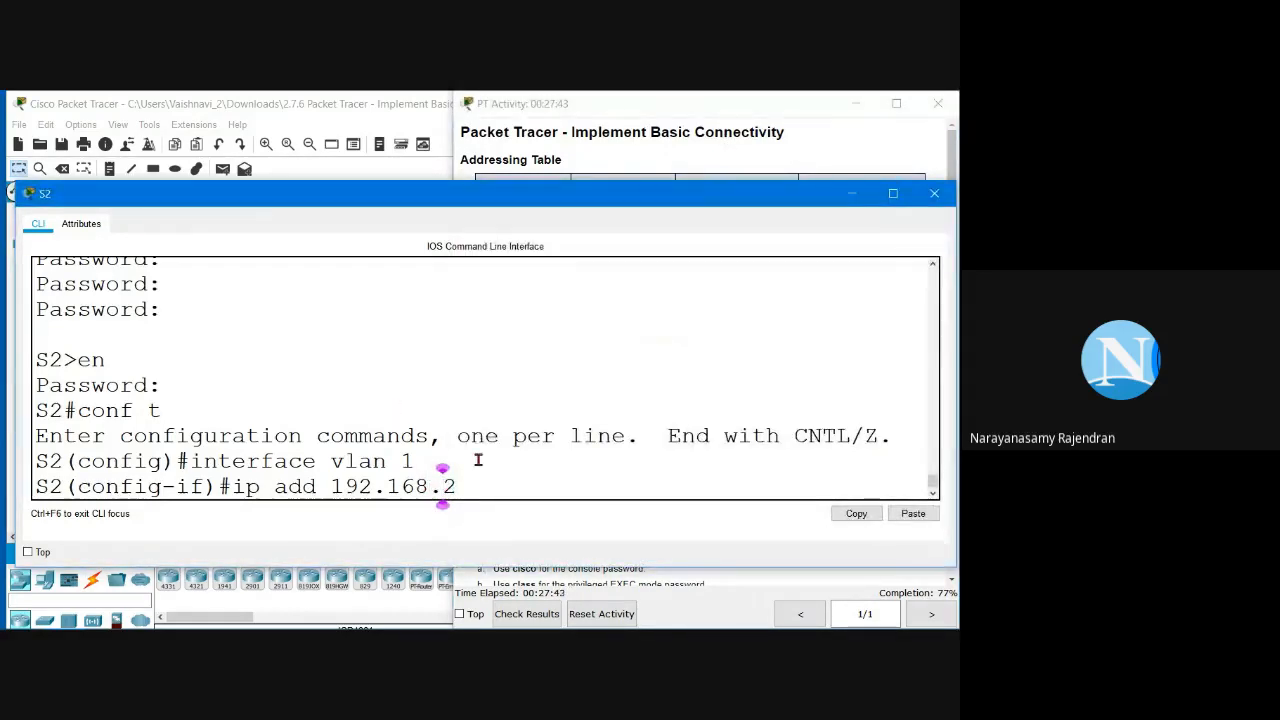
# Step: Correct and submit the VLAN 1 address 192.168.1.254 with mask 255.255.255.0
pyautogui.write('1')
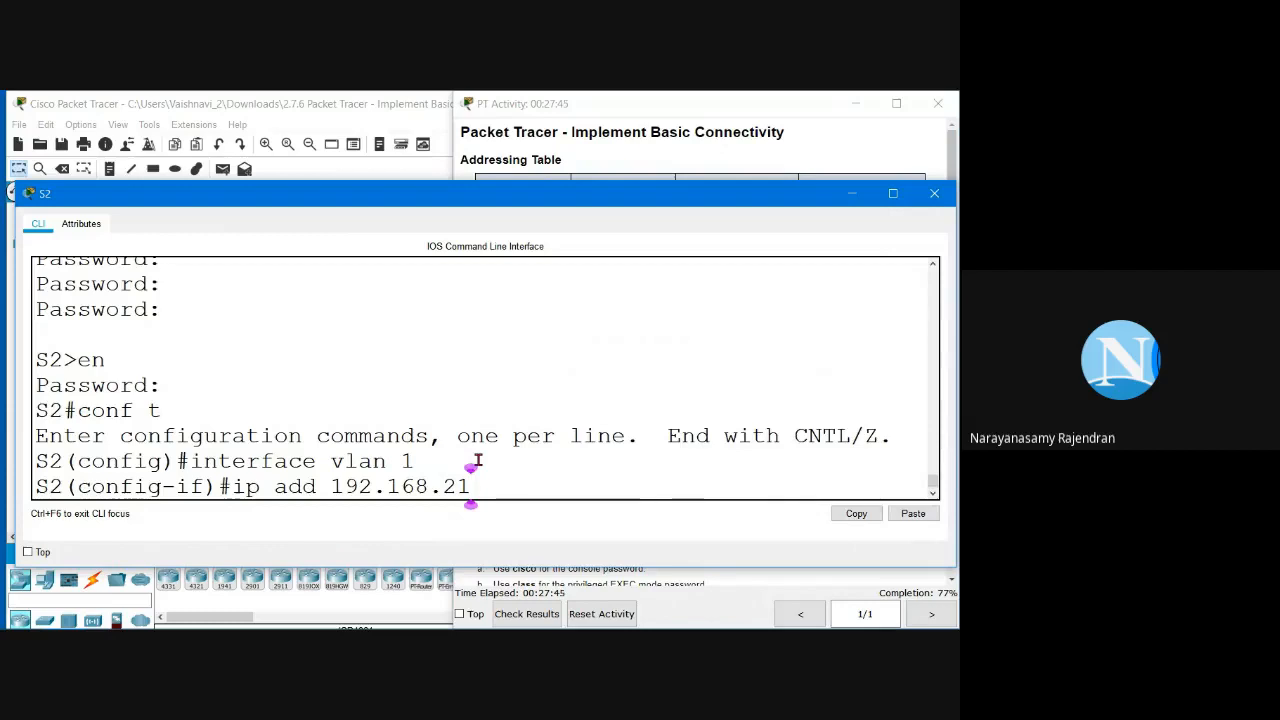
pyautogui.press('Left')
pyautogui.press('Left')
pyautogui.write('1.25')
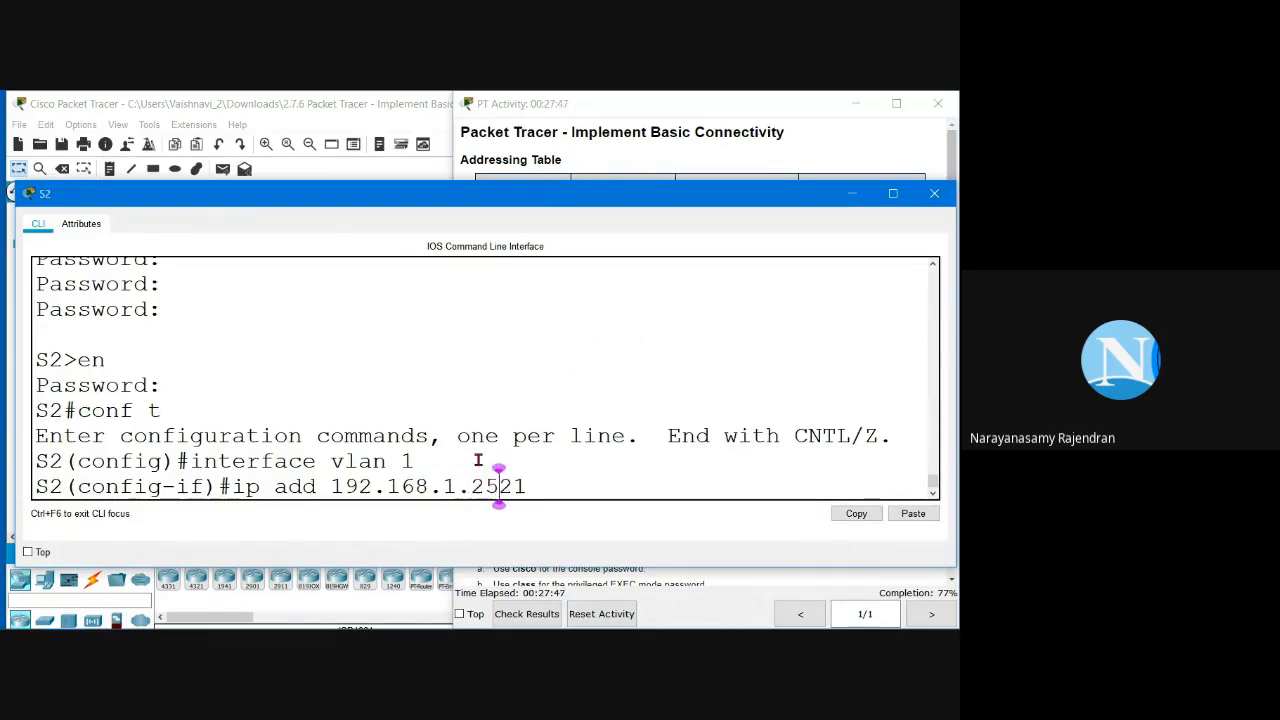
pyautogui.write('4')
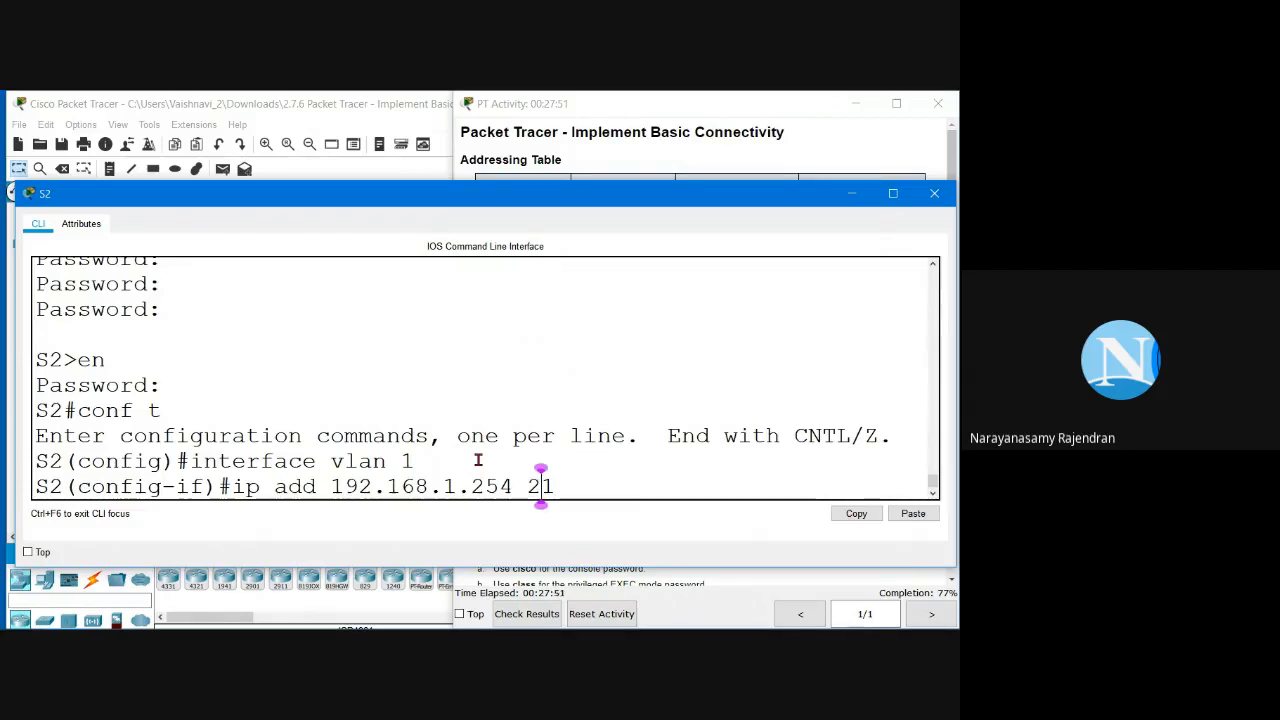
pyautogui.click(681, 123)
pyautogui.click(285, 404)
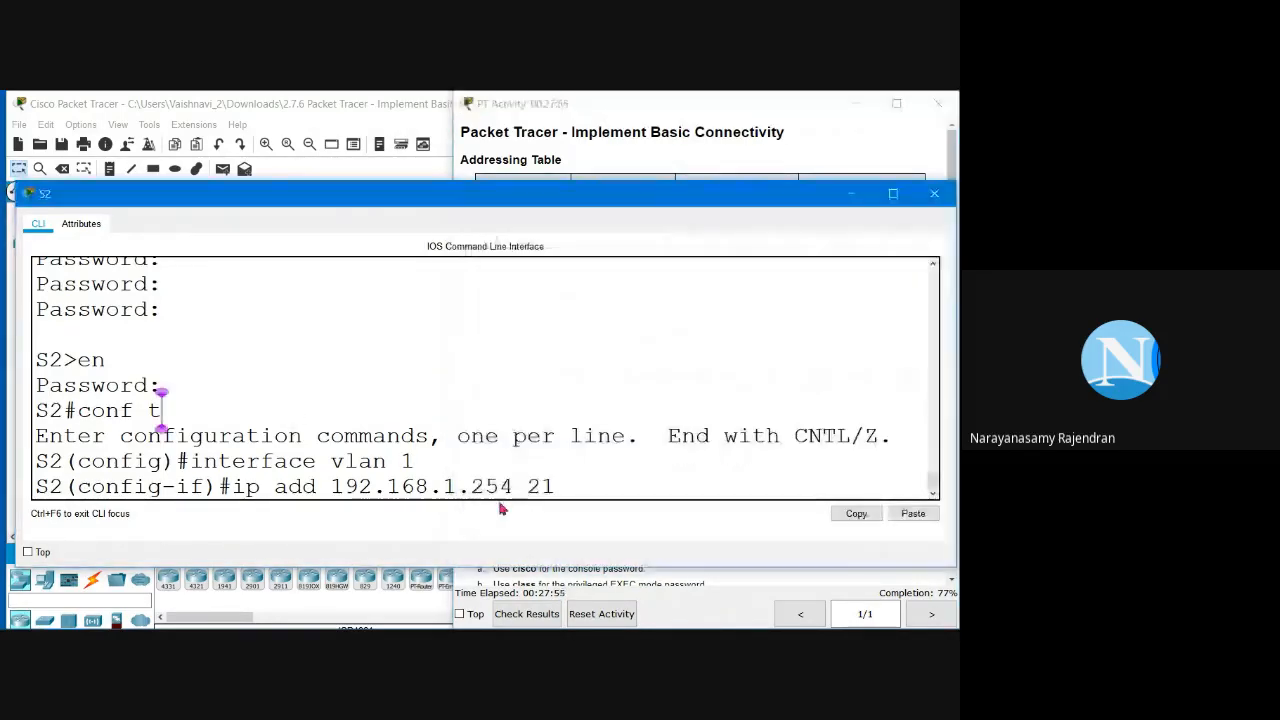
pyautogui.click(743, 481)
pyautogui.press('Left')
pyautogui.press('BackSpace')
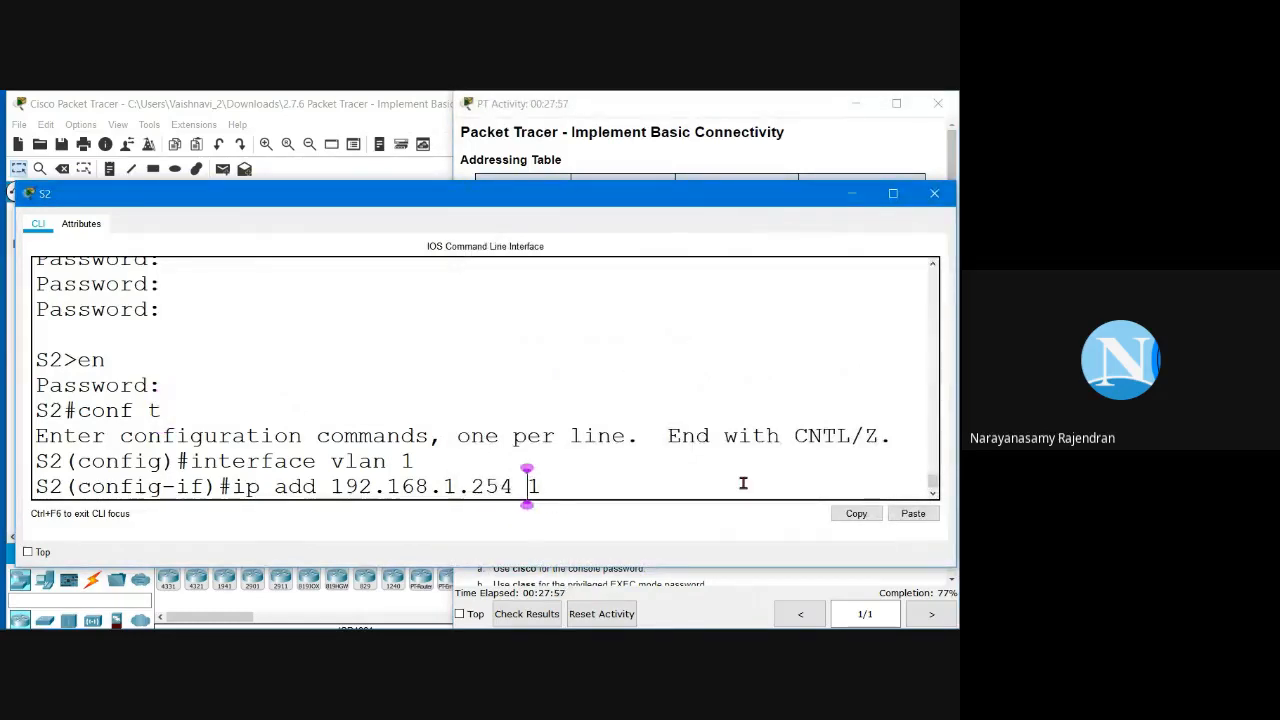
pyautogui.press('Right')
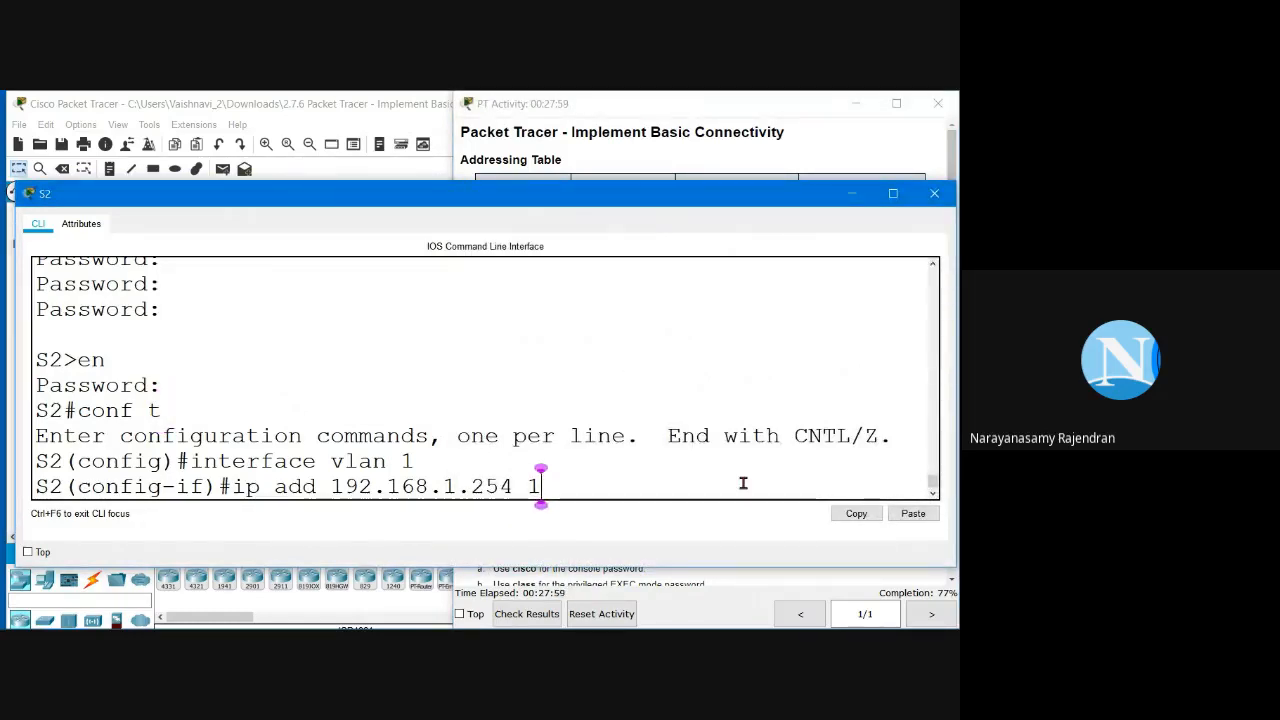
pyautogui.press('BackSpace')
pyautogui.write('255.255.255.0')
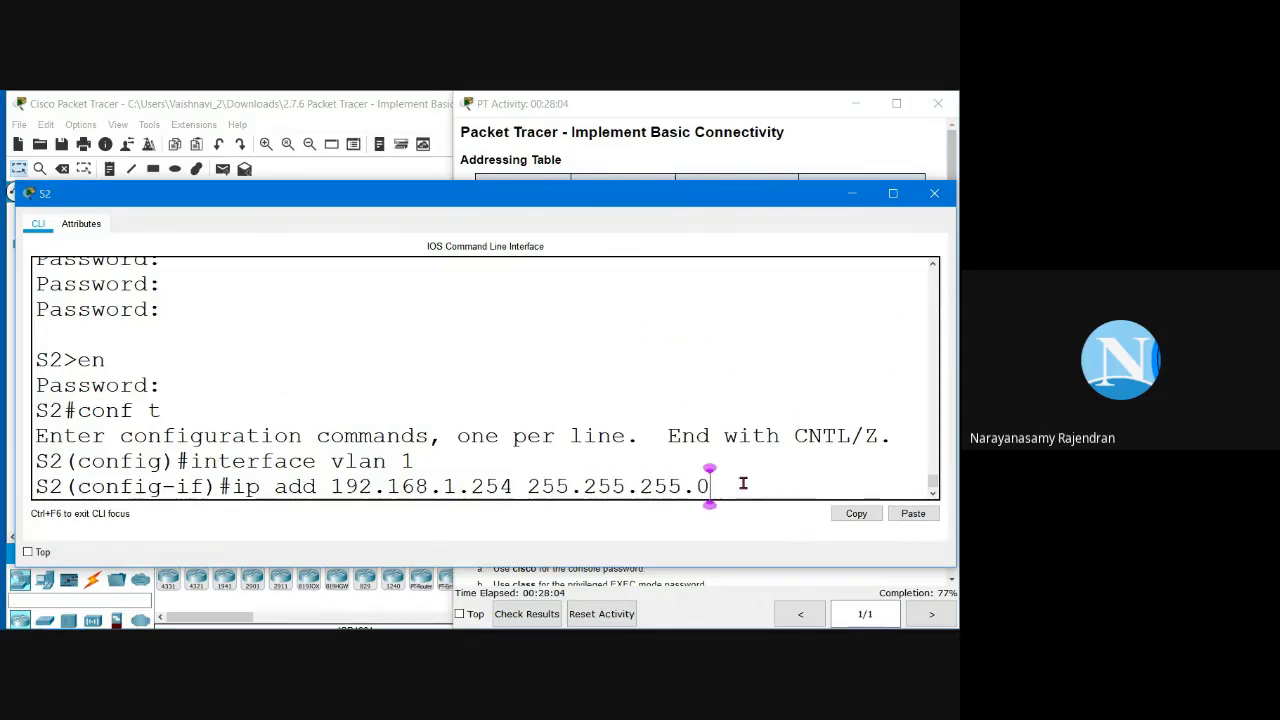
pyautogui.press('Return')
# Step: Bring S2's VLAN 1 interface up with no shut
pyautogui.write('no shut')
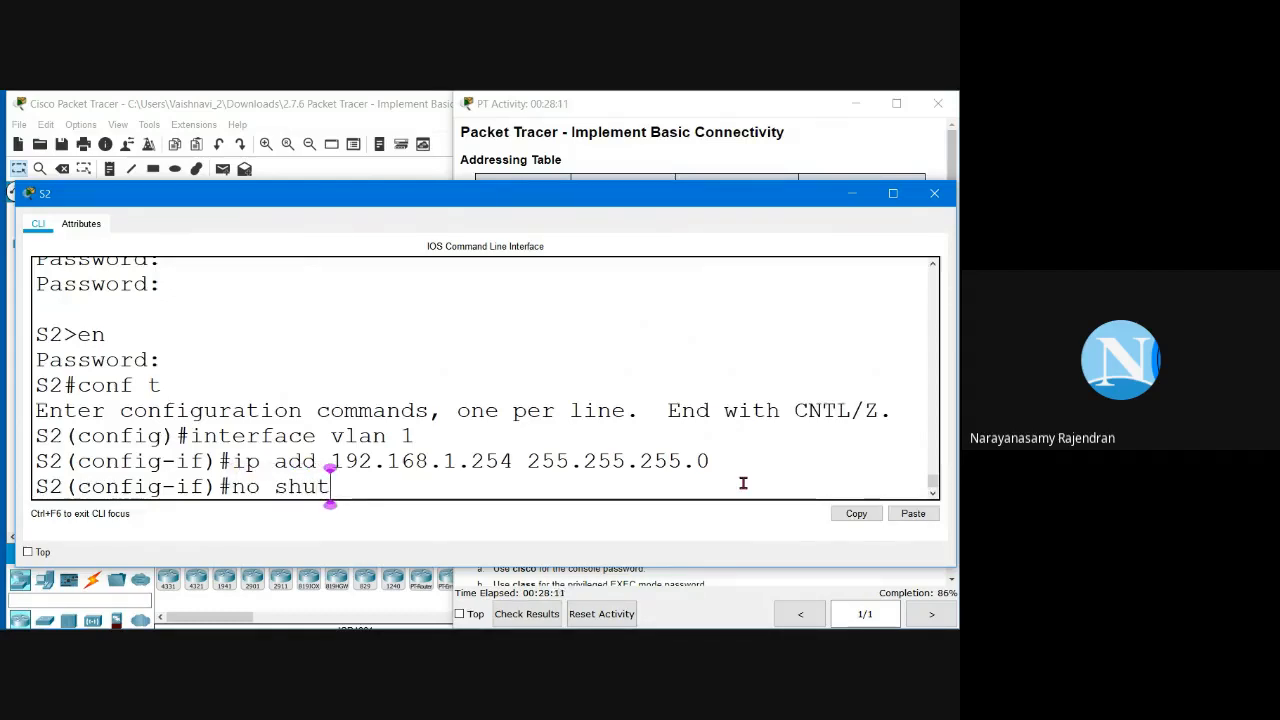
pyautogui.press('Up')
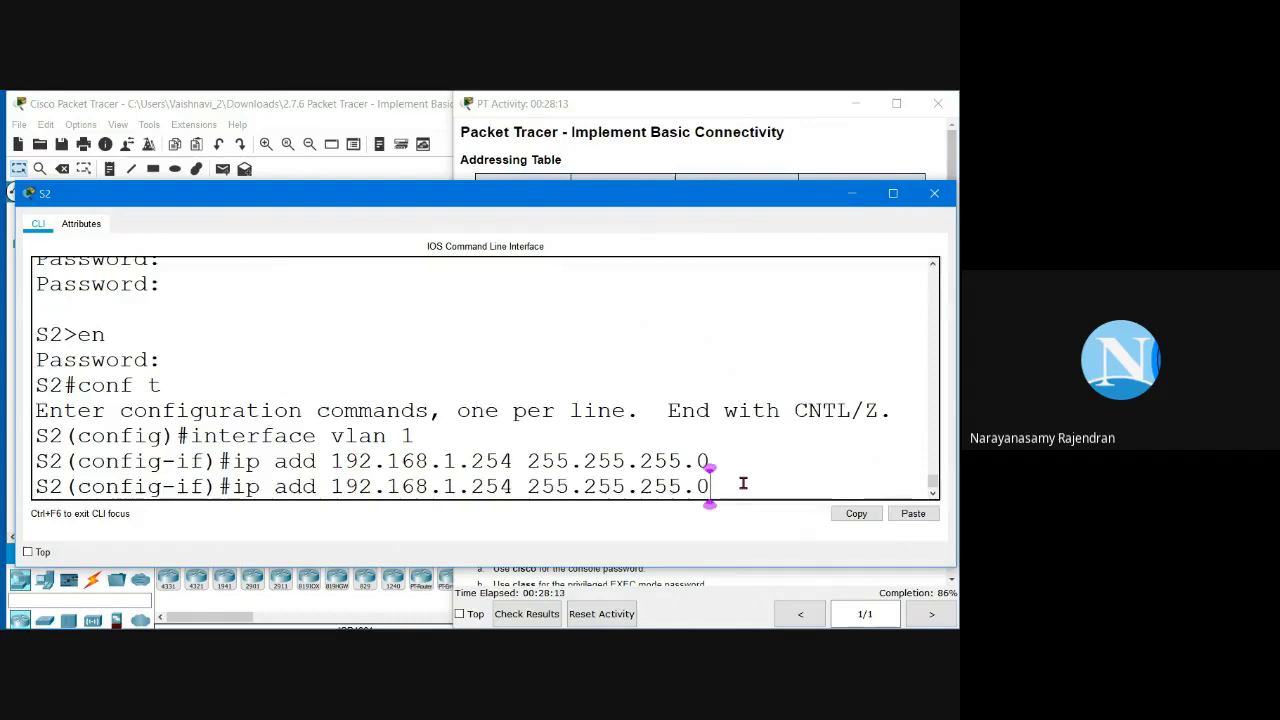
pyautogui.press('Down')
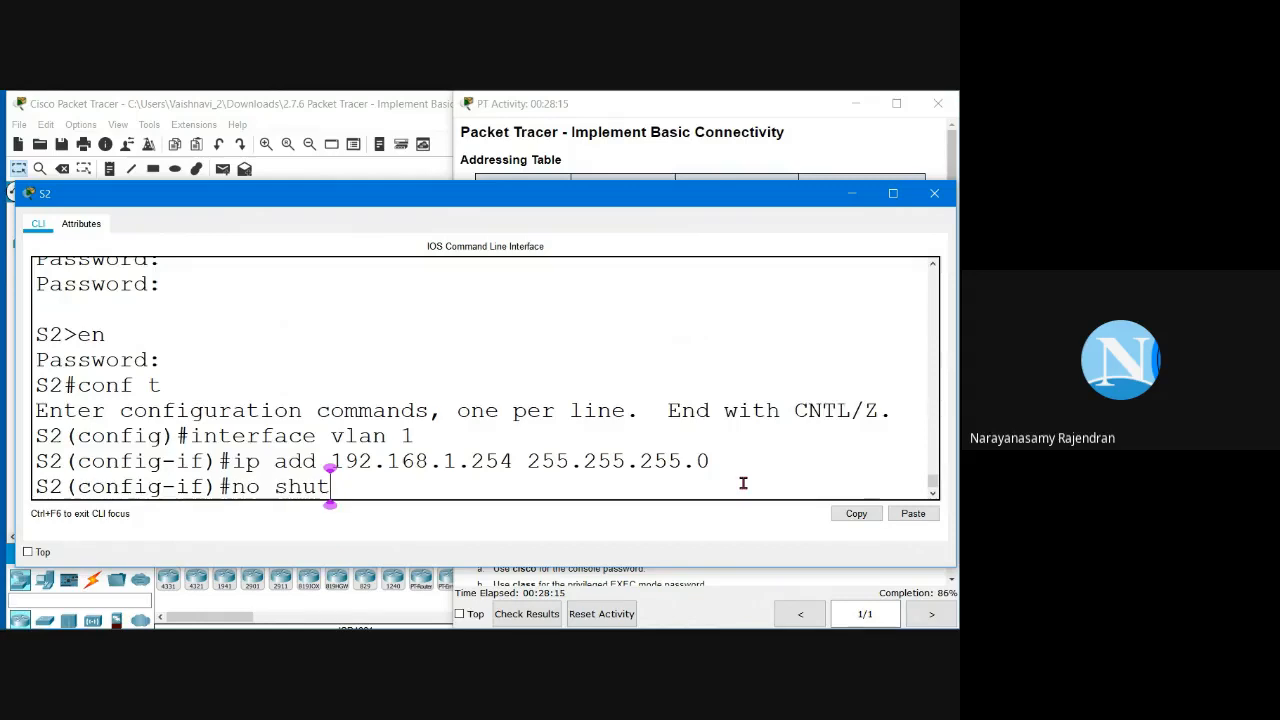
pyautogui.press('Return')
pyautogui.moveTo(274, 283); pyautogui.dragTo(331, 284)
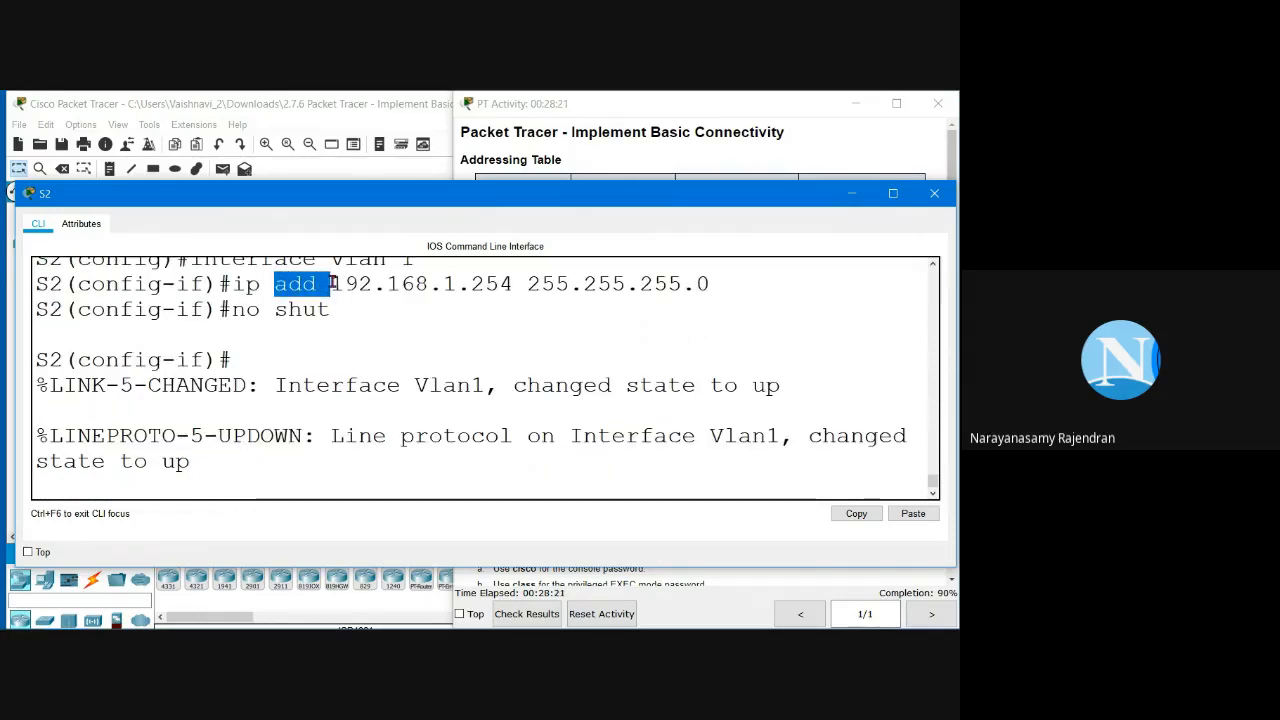
# Step: Leave S2's configuration mode with end
pyautogui.click(316, 284)
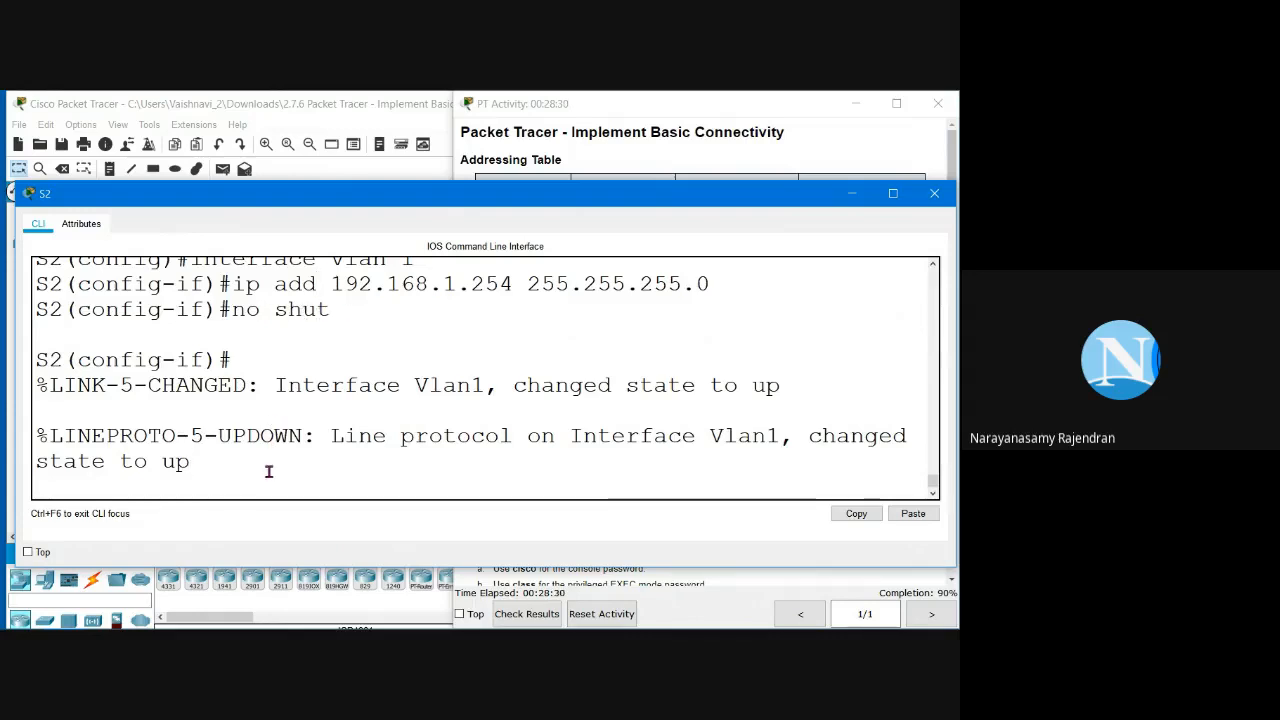
pyautogui.press('Return')
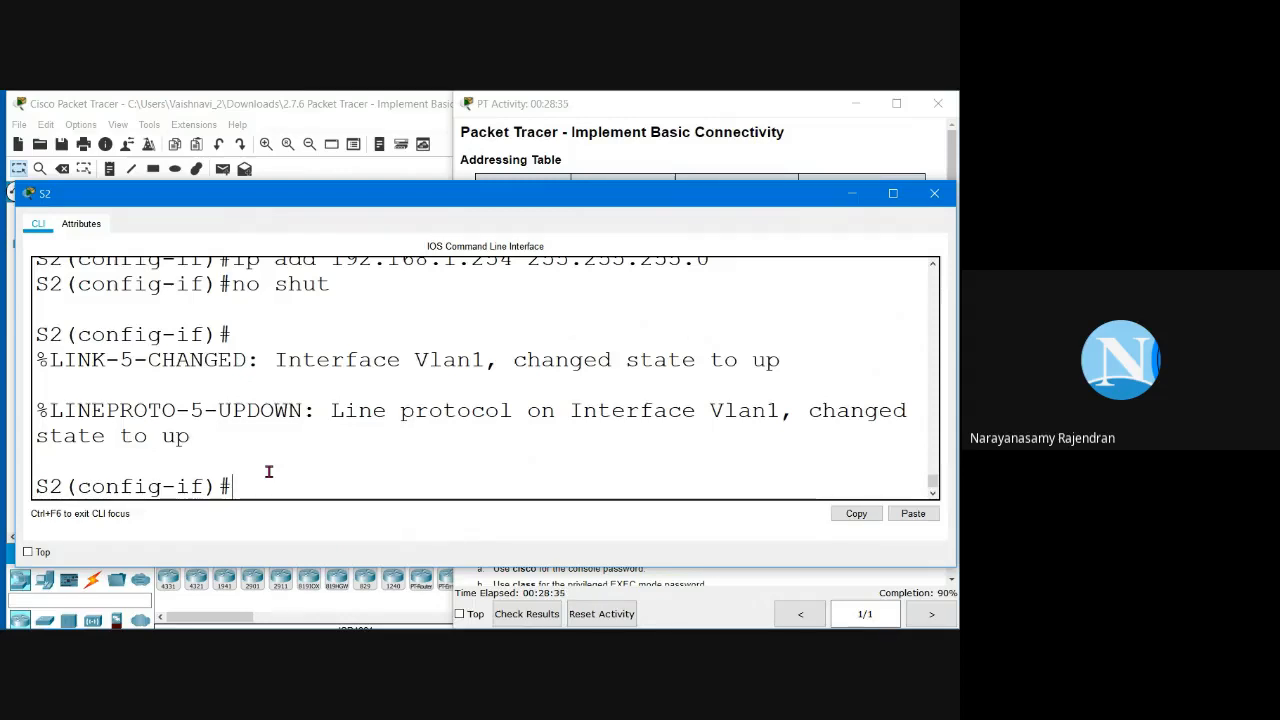
pyautogui.write('e')
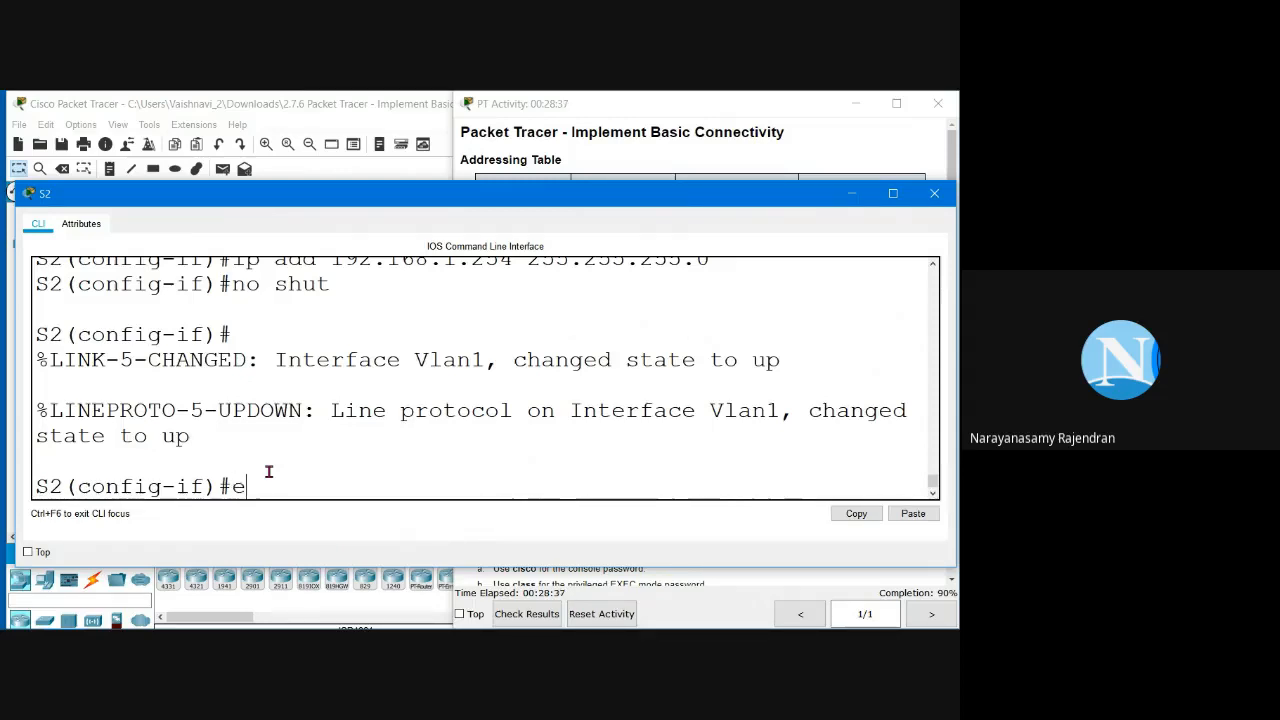
pyautogui.write('nd')
pyautogui.press('Return')
pyautogui.press('Return')
pyautogui.press('Return')
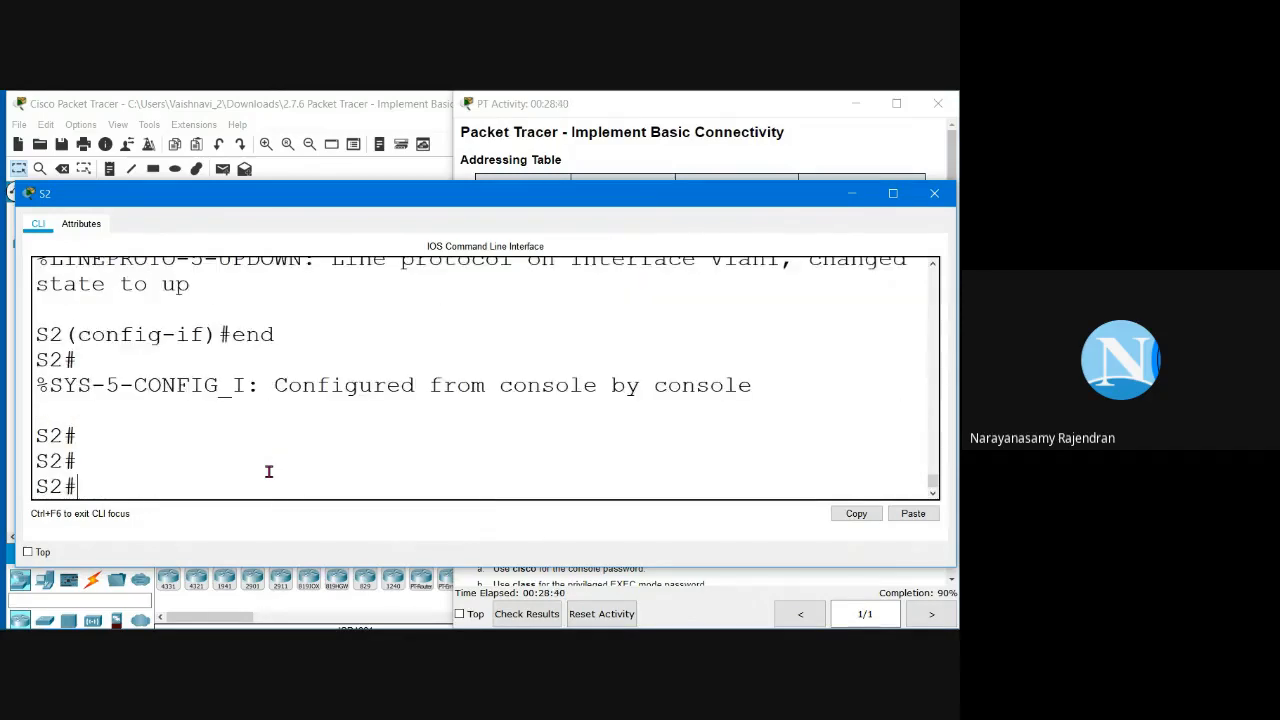
# Step: Save S2's running configuration with copy run start, accepting the startup-config name
pyautogui.write('c')
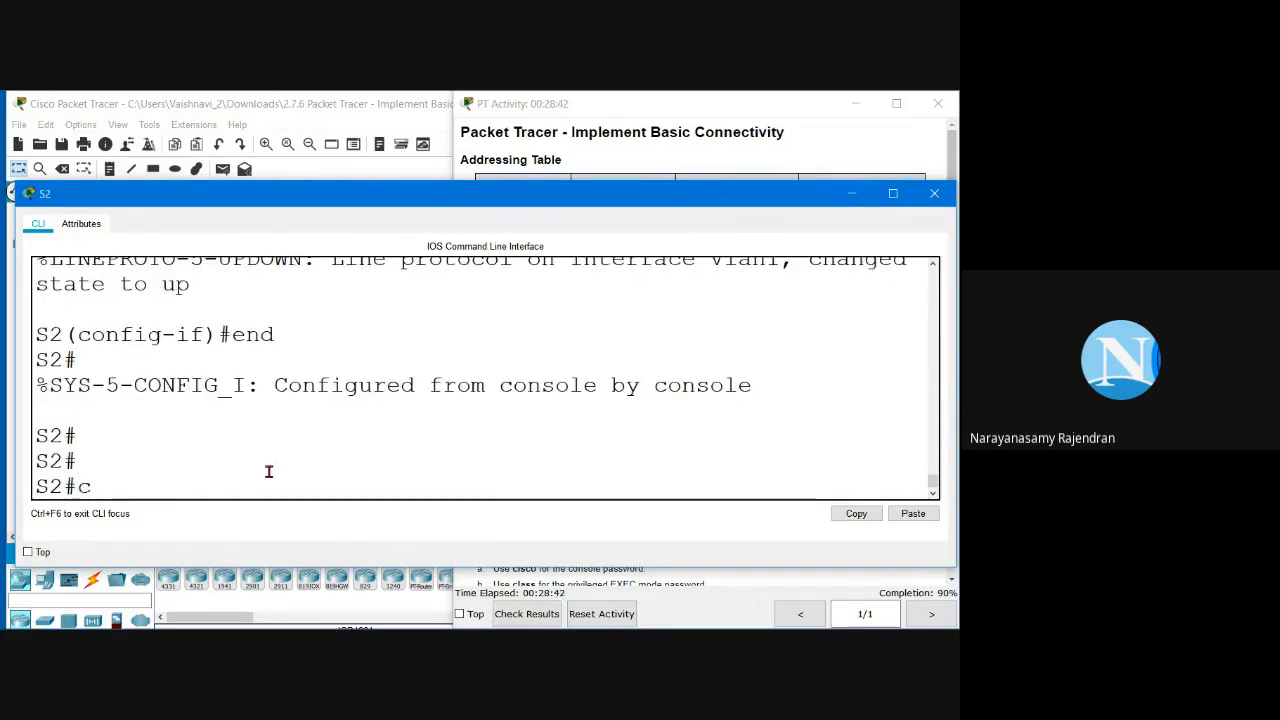
pyautogui.write('opy')
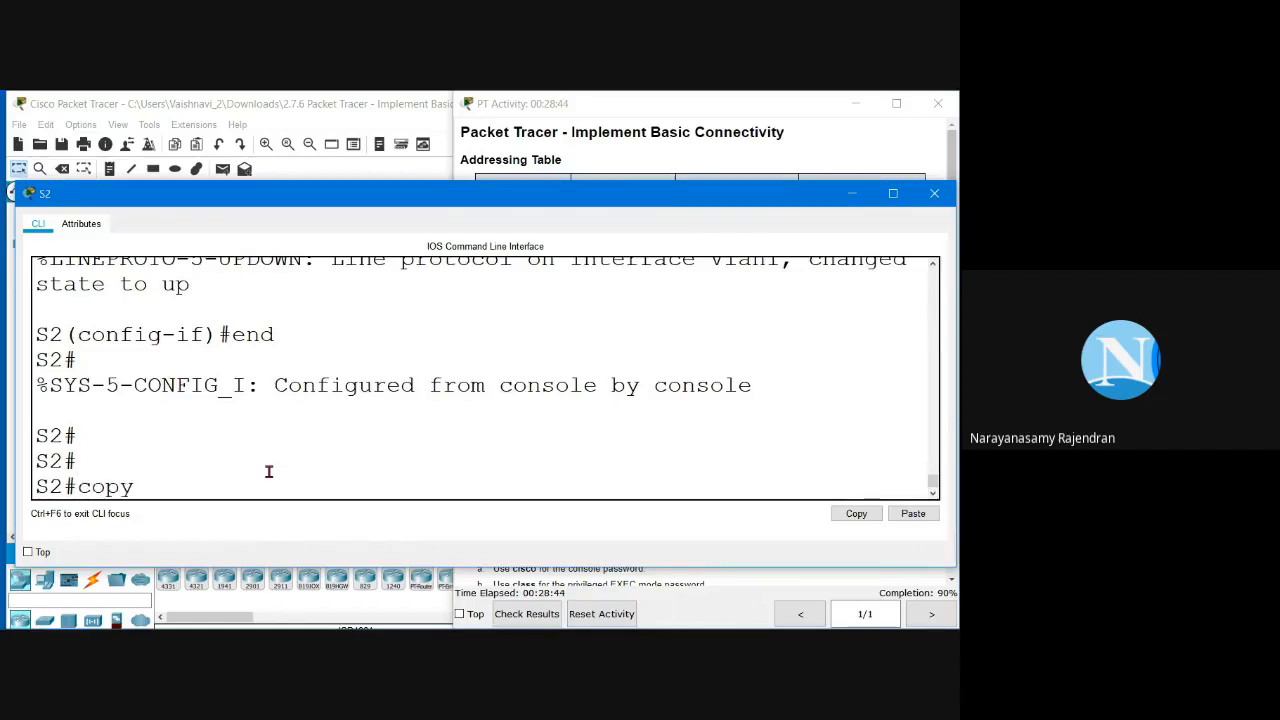
pyautogui.write(' run sta')
pyautogui.write('t')
pyautogui.press('Left')
pyautogui.press('Left')
pyautogui.press('Right')
pyautogui.write('r')
pyautogui.press('Return')
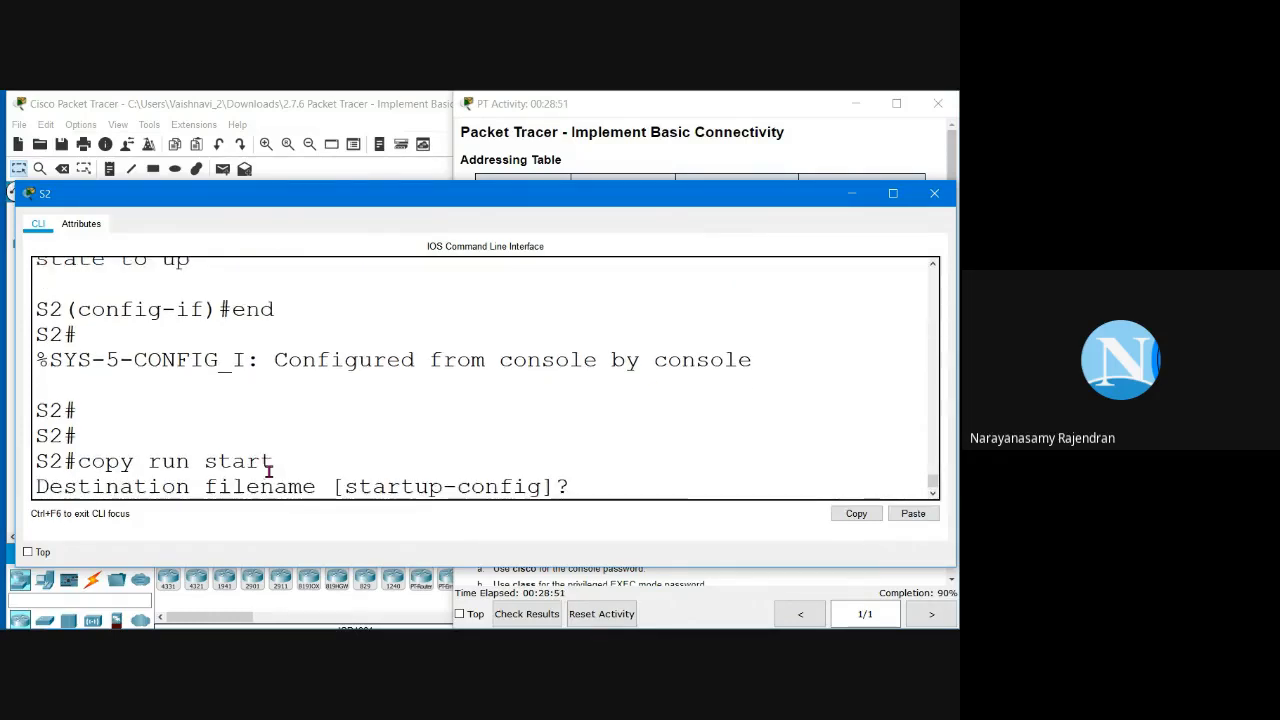
pyautogui.press('Return')
# Step: Save again with write and wr, then close S2's CLI window
pyautogui.write('write')
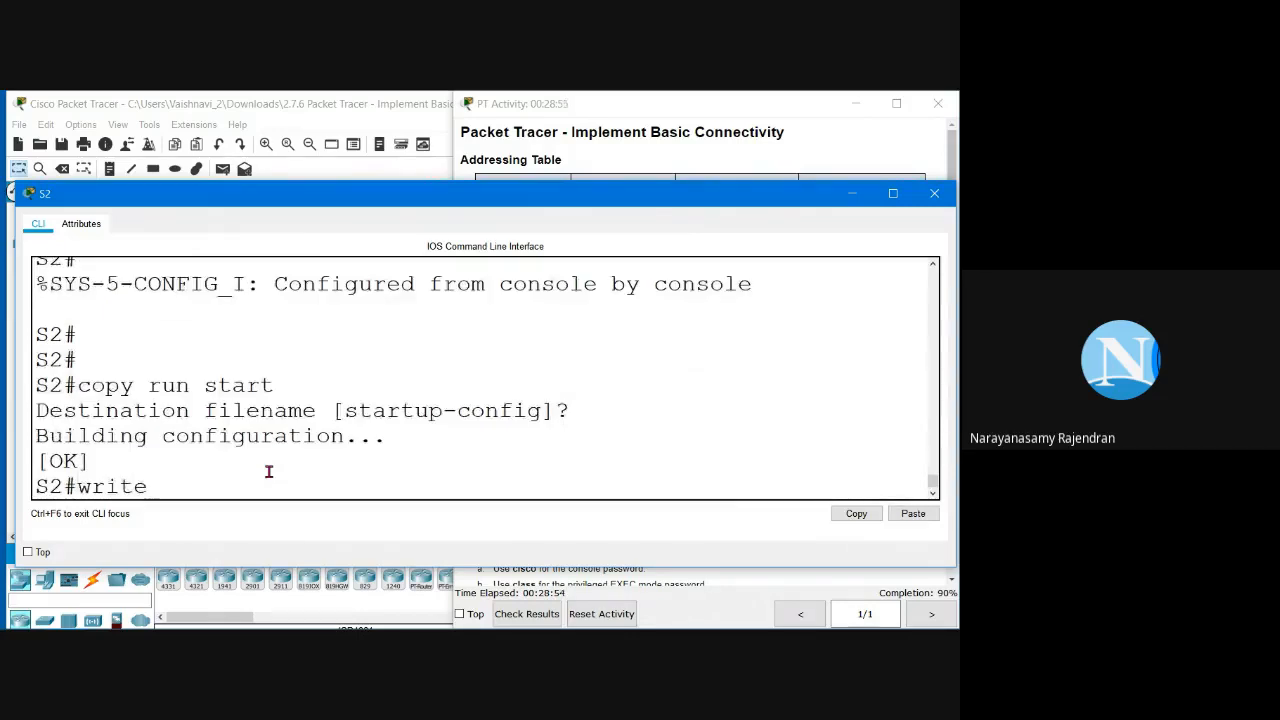
pyautogui.press('Return')
pyautogui.write('wr')
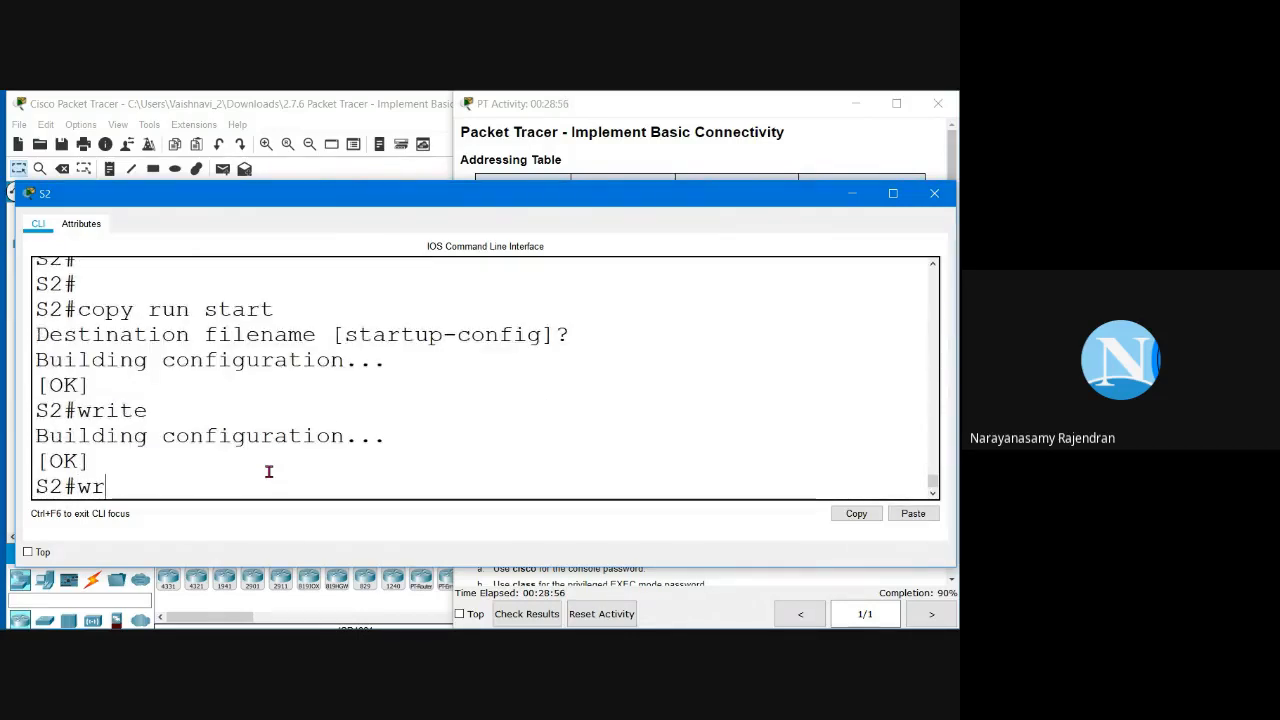
pyautogui.press('Return')
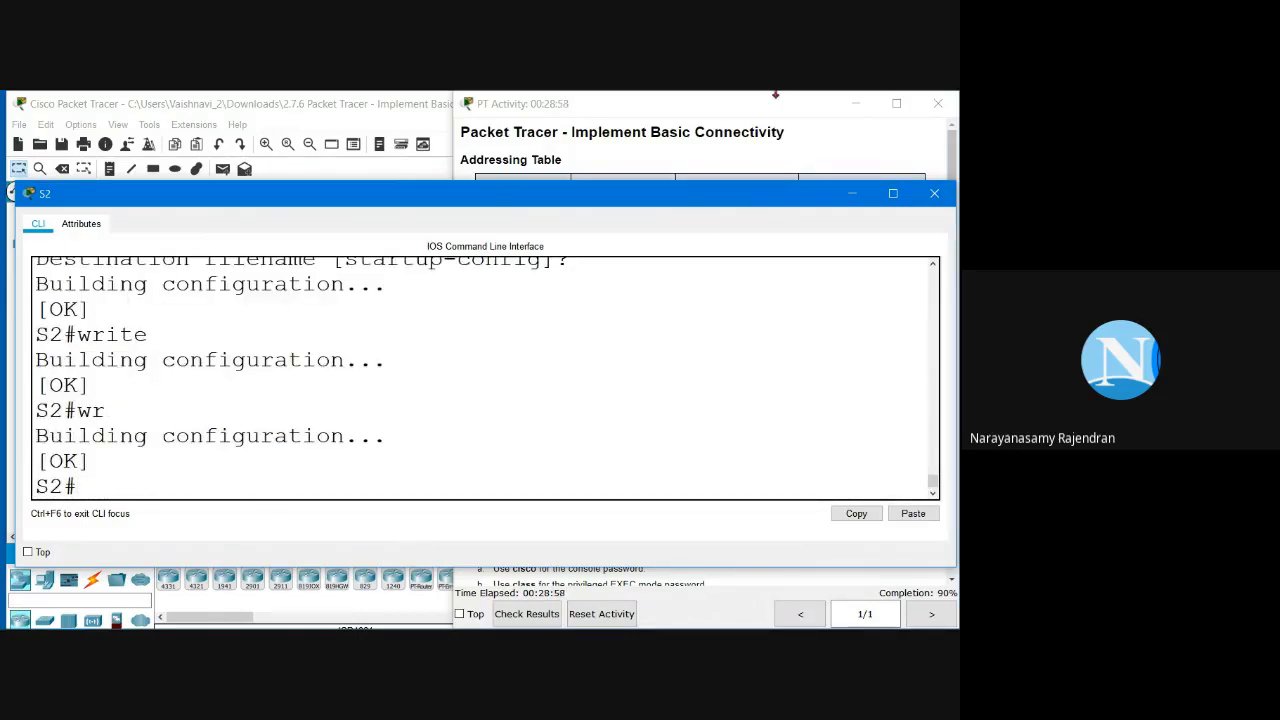
pyautogui.click(943, 205)
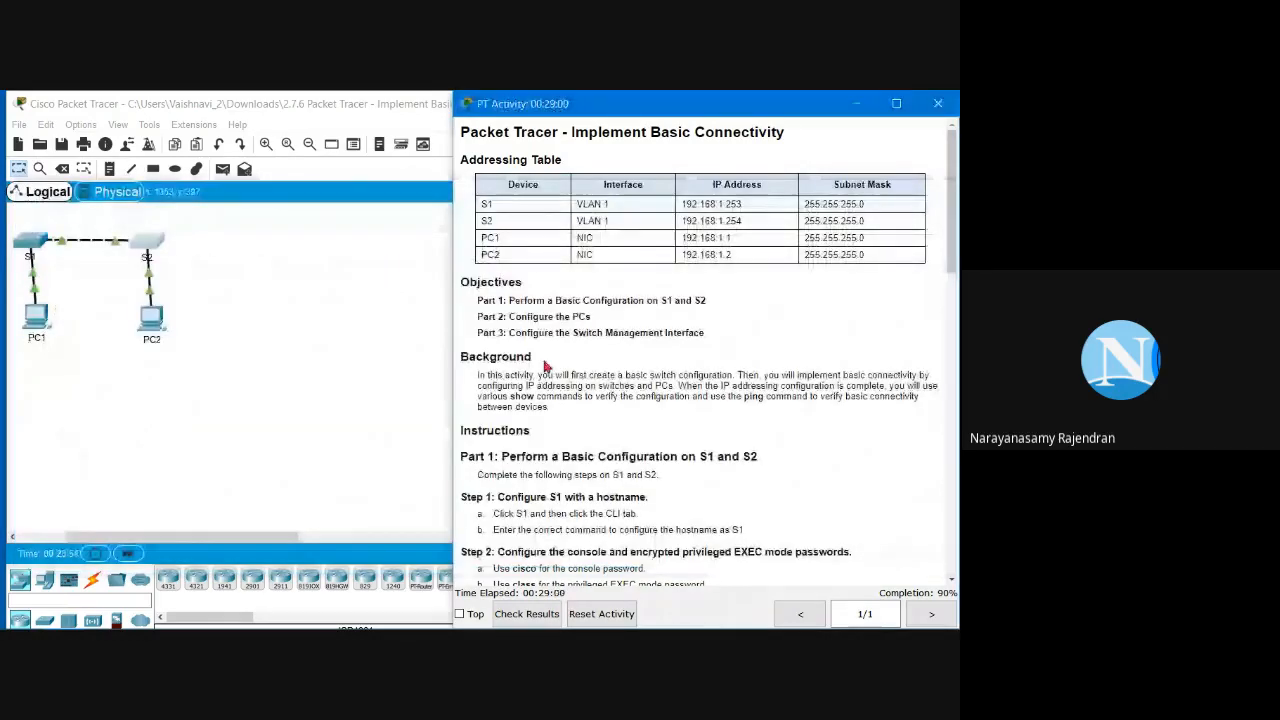
pyautogui.click(380, 414)
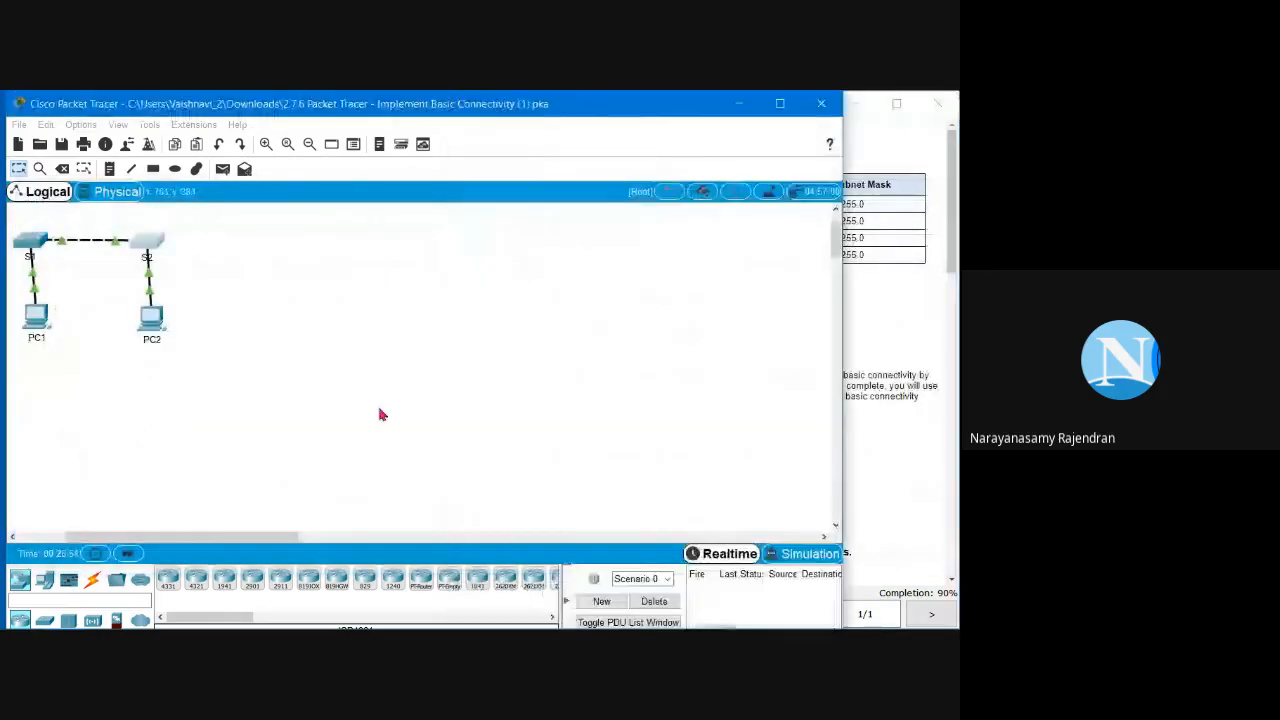
pyautogui.click(891, 292)
pyautogui.scroll(-8, 872, 311)
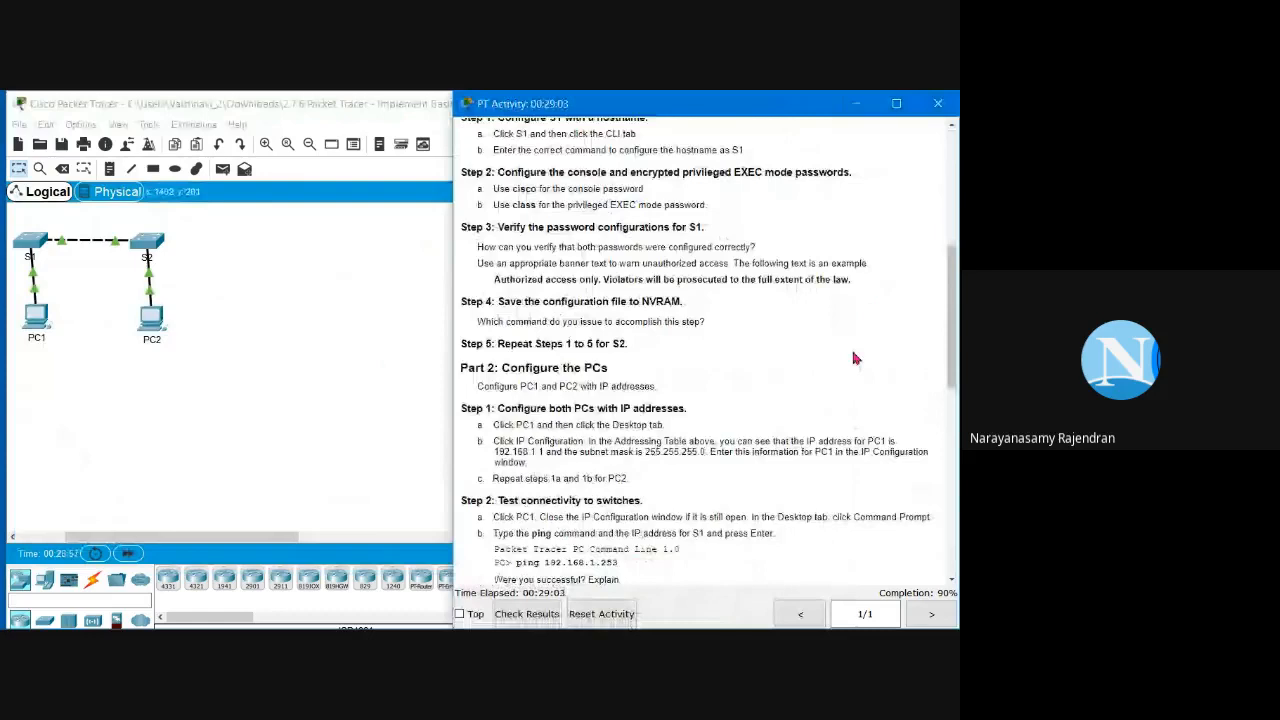
pyautogui.scroll(-8, 870, 315)
pyautogui.scroll(-5, 872, 310)
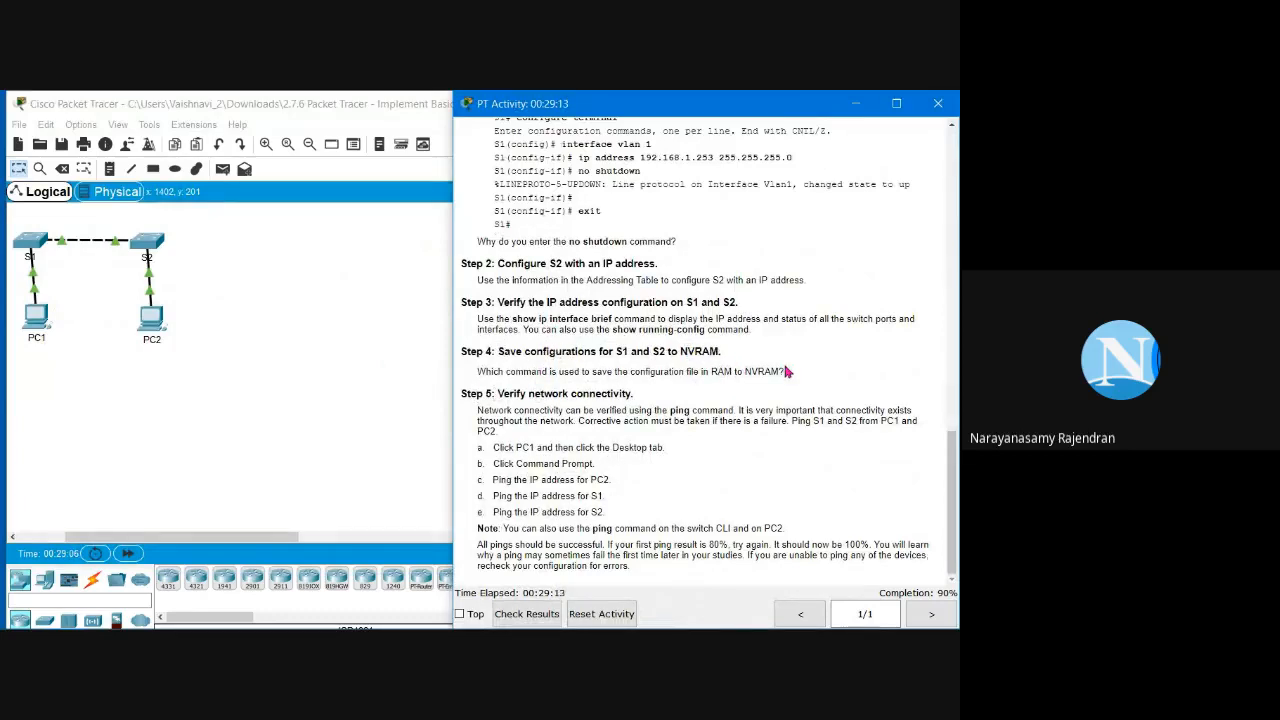
pyautogui.moveTo(744, 362); pyautogui.dragTo(630, 374)
pyautogui.click(630, 374)
pyautogui.moveTo(486, 394); pyautogui.dragTo(603, 394)
pyautogui.click(586, 466)
pyautogui.moveTo(492, 479); pyautogui.dragTo(630, 482)
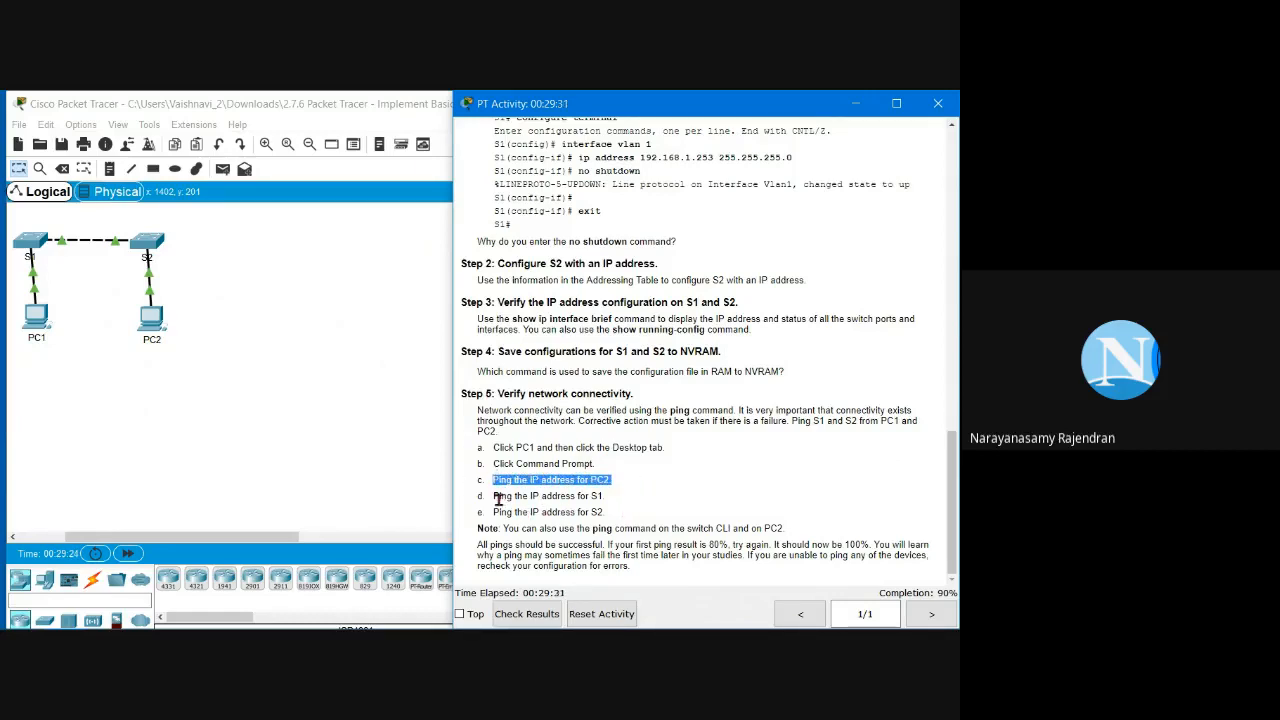
pyautogui.moveTo(496, 496); pyautogui.dragTo(602, 497)
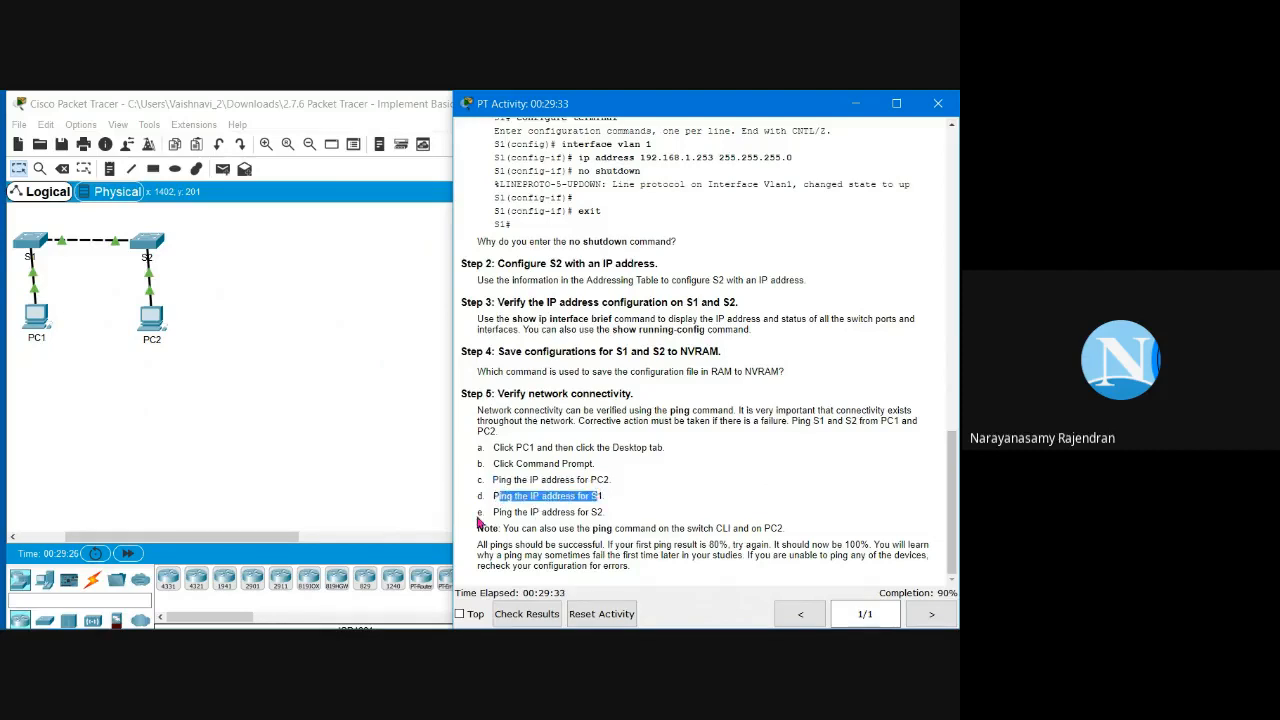
pyautogui.moveTo(496, 512); pyautogui.dragTo(604, 512)
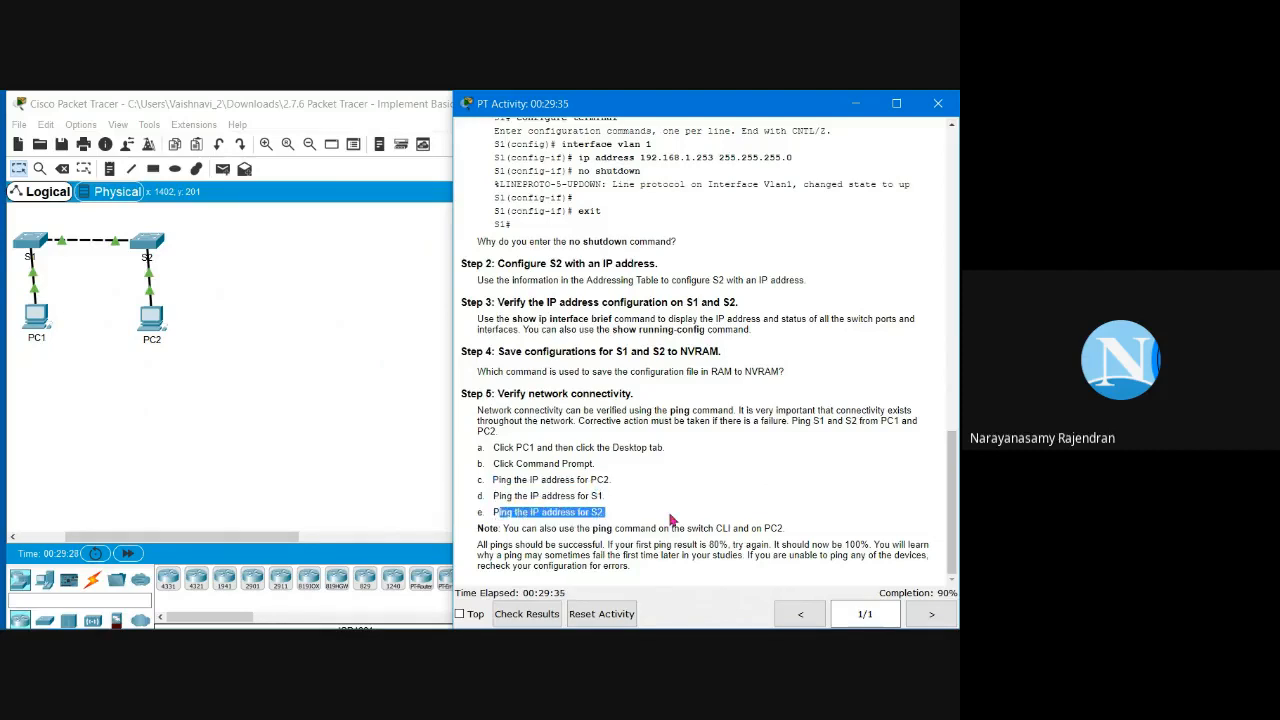
pyautogui.click(366, 509)
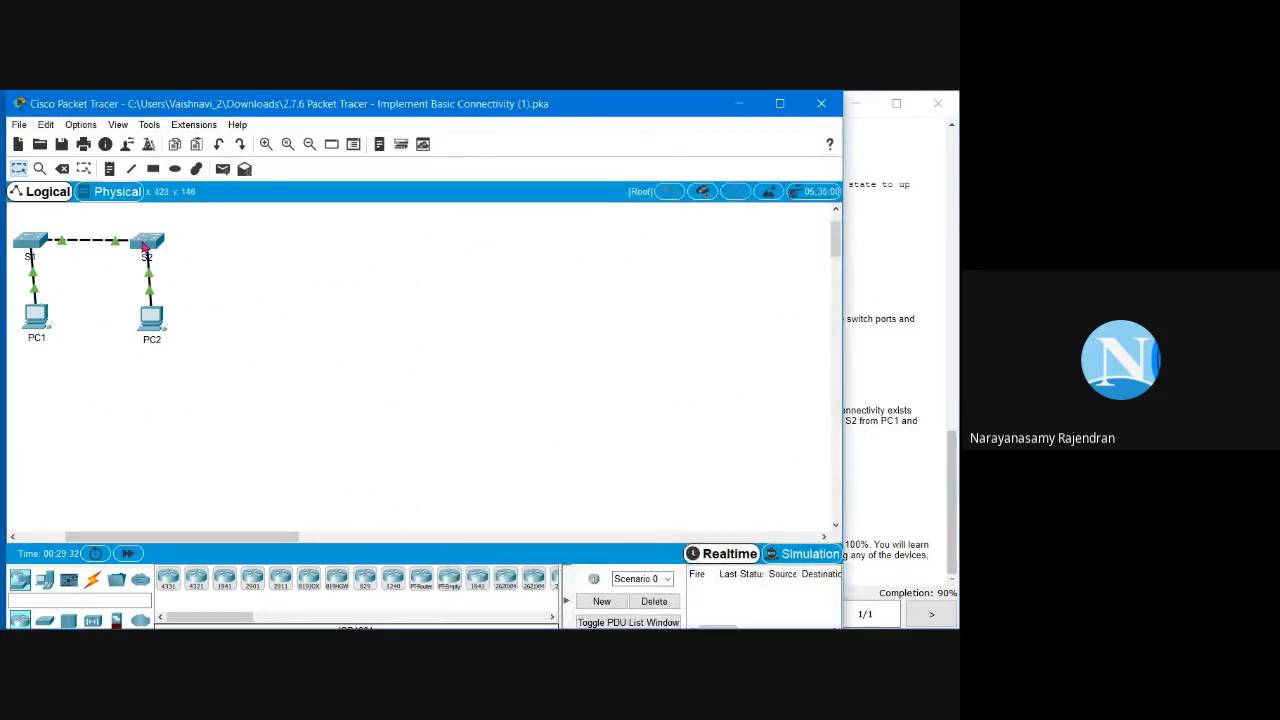
# Step: Check PC1's IP Configuration, then open PC1's Command Prompt to ping S1
pyautogui.click(36, 314)
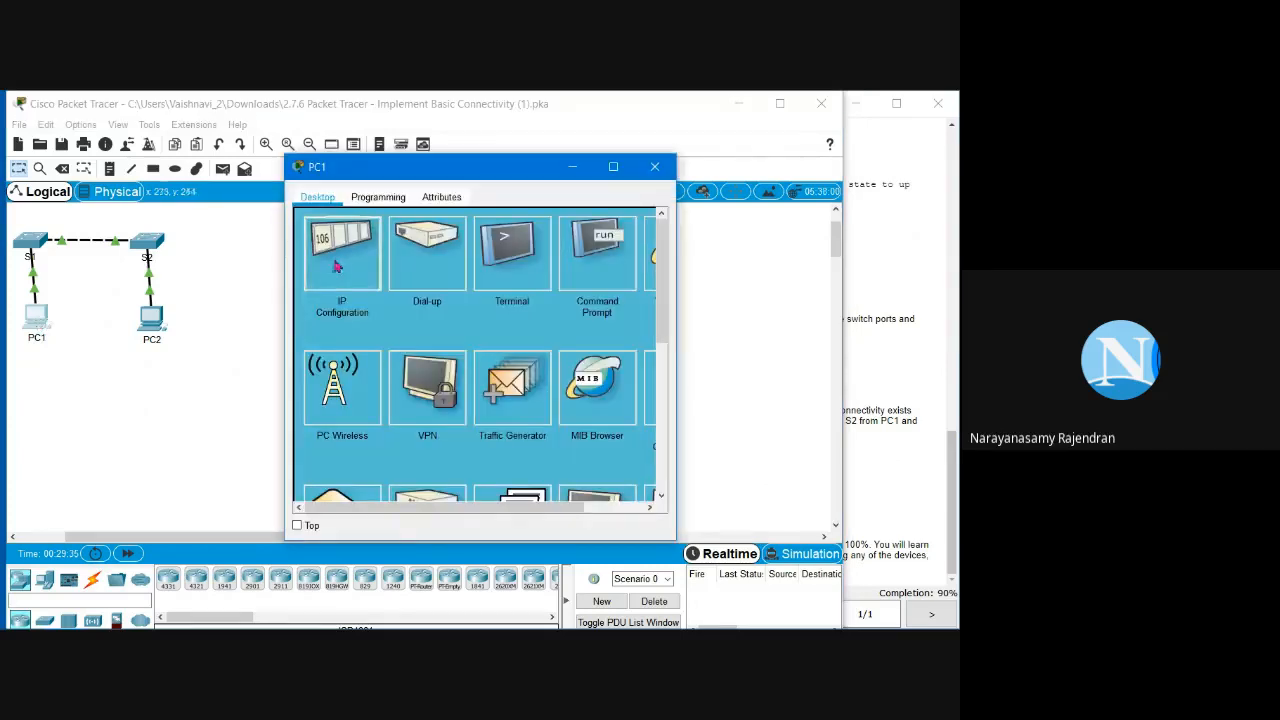
pyautogui.click(337, 251)
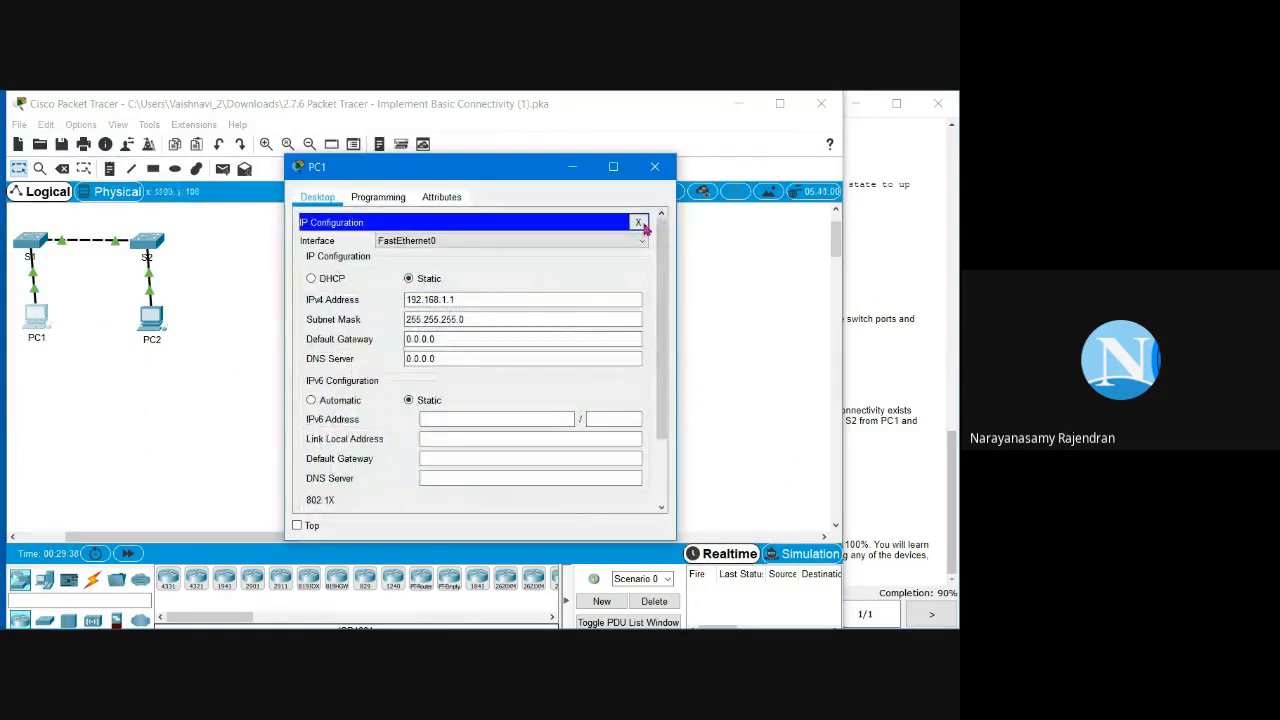
pyautogui.click(637, 222)
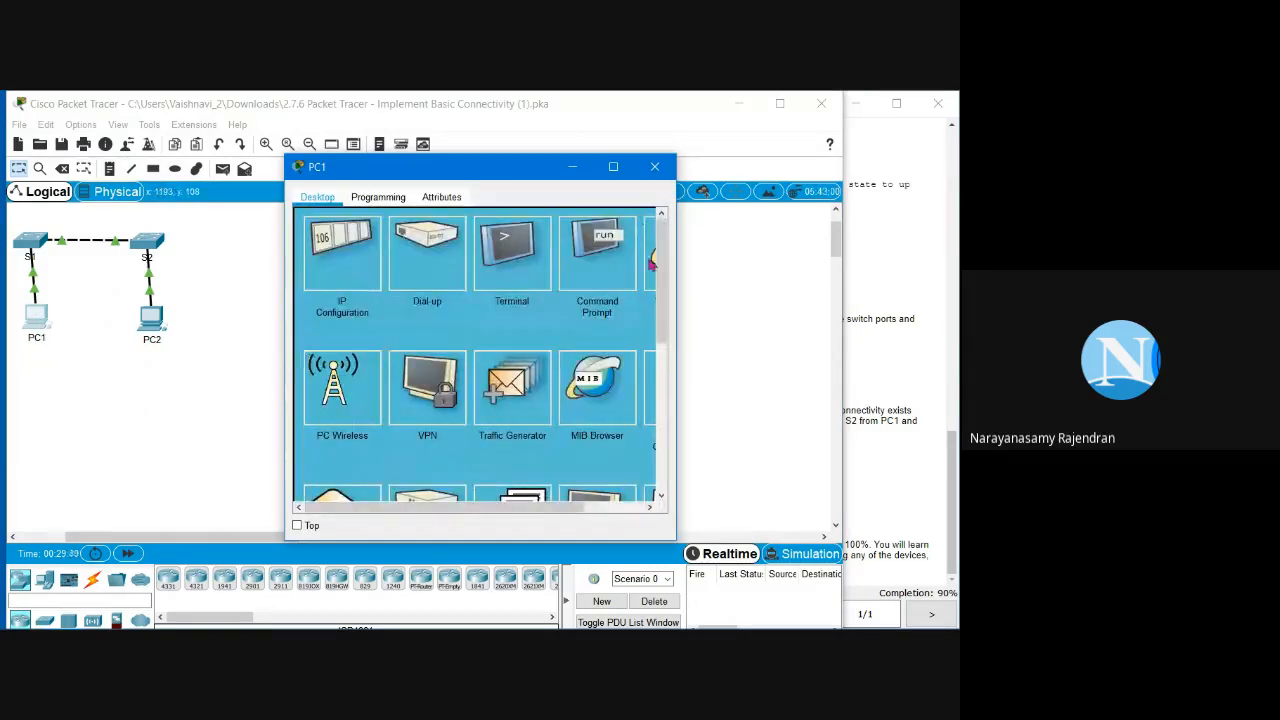
pyautogui.click(595, 279)
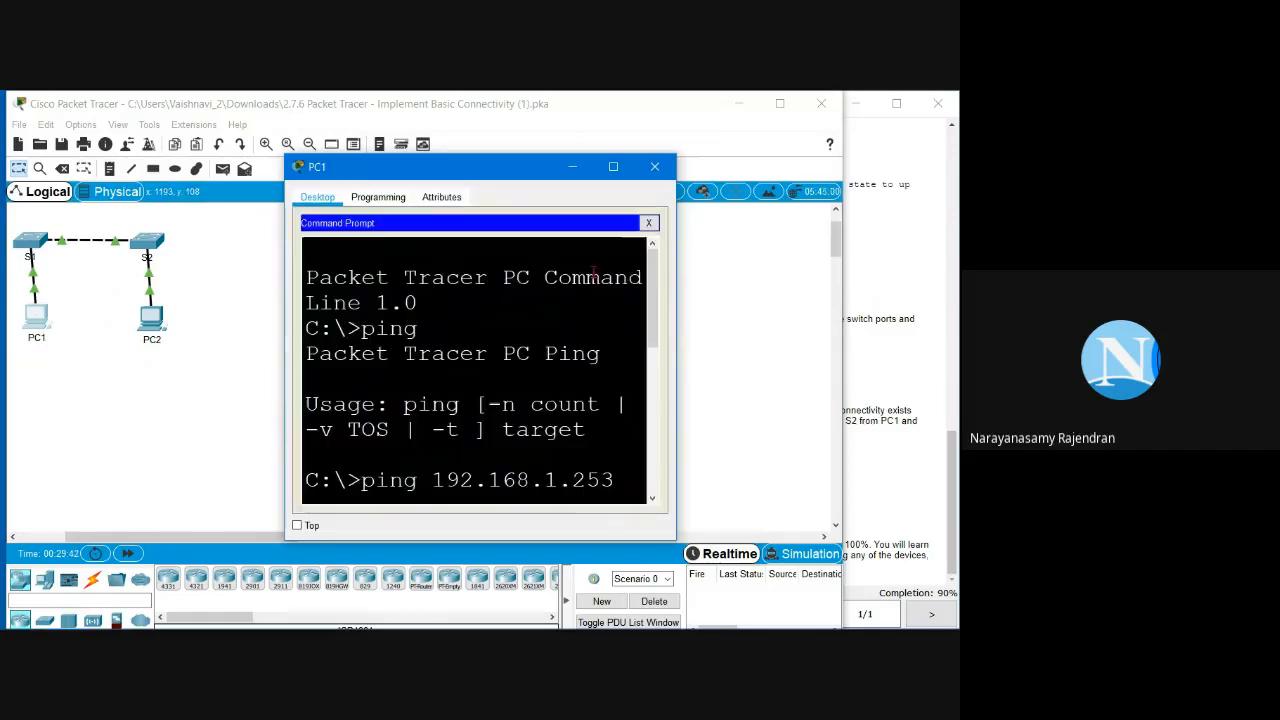
pyautogui.click(610, 166)
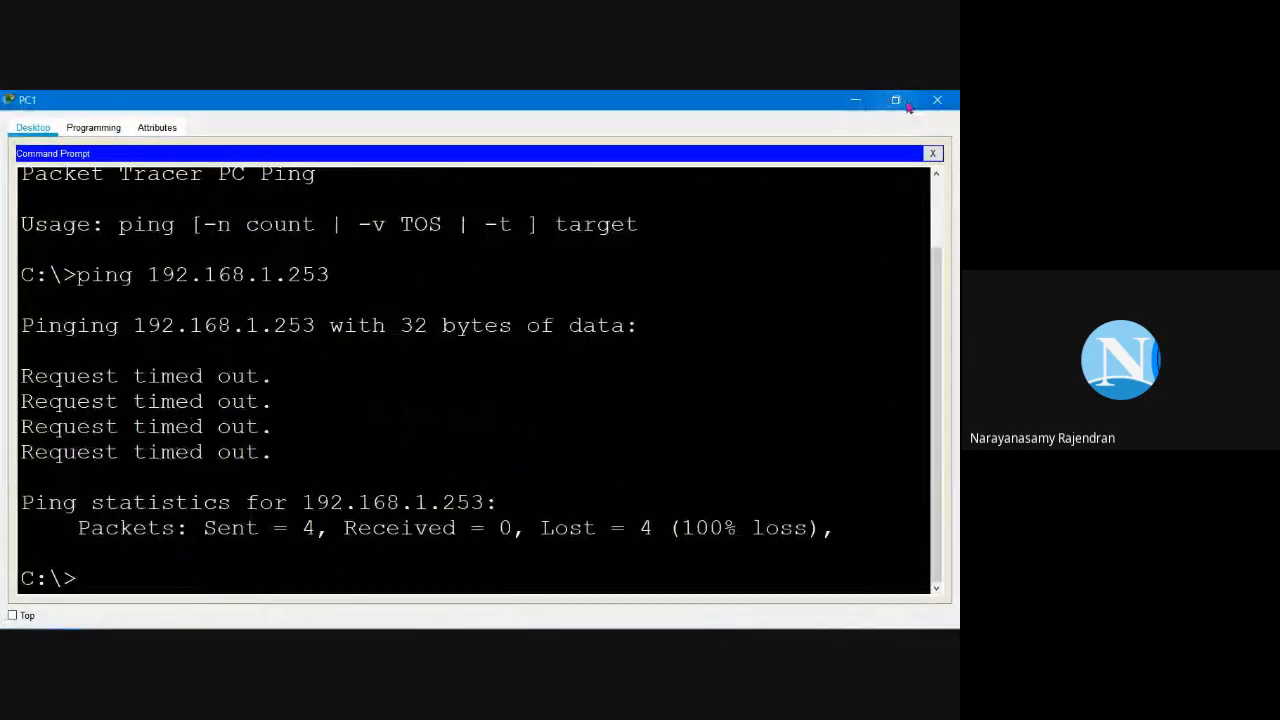
pyautogui.click(906, 104)
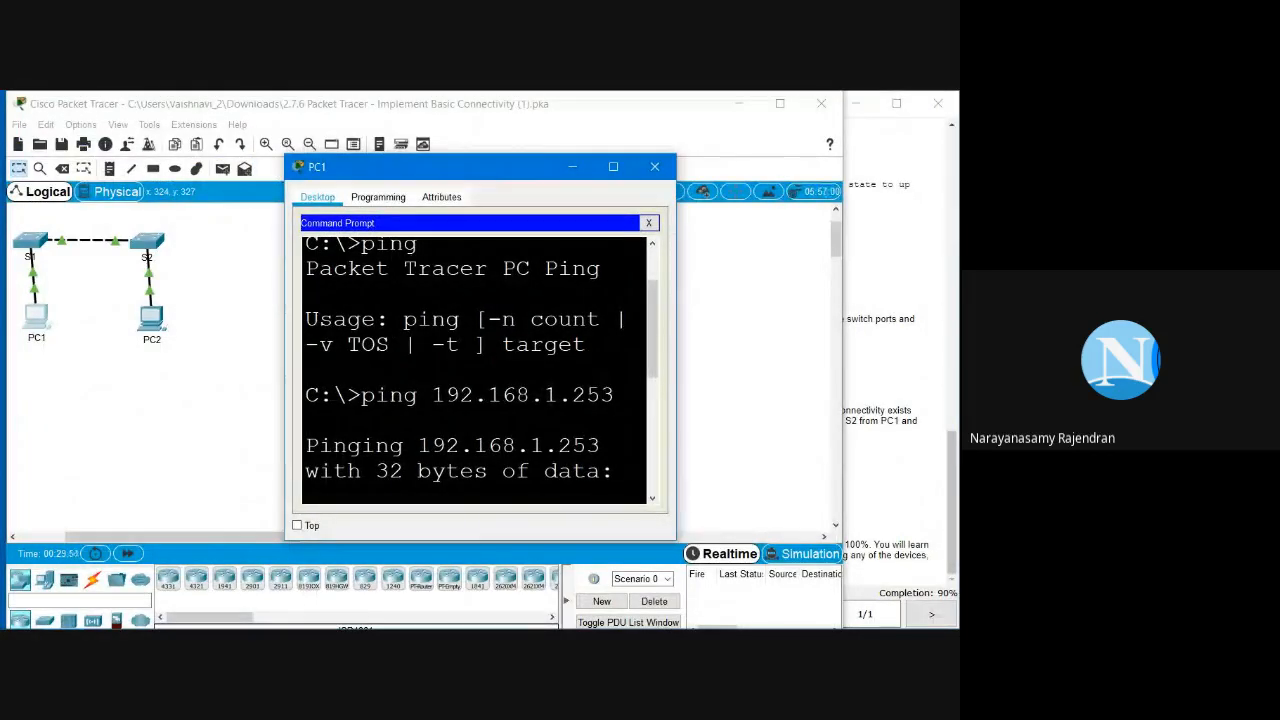
# Step: Look up PC2's address 192.168.1.2 in the addressing table and arrange PC1's window
pyautogui.click(907, 332)
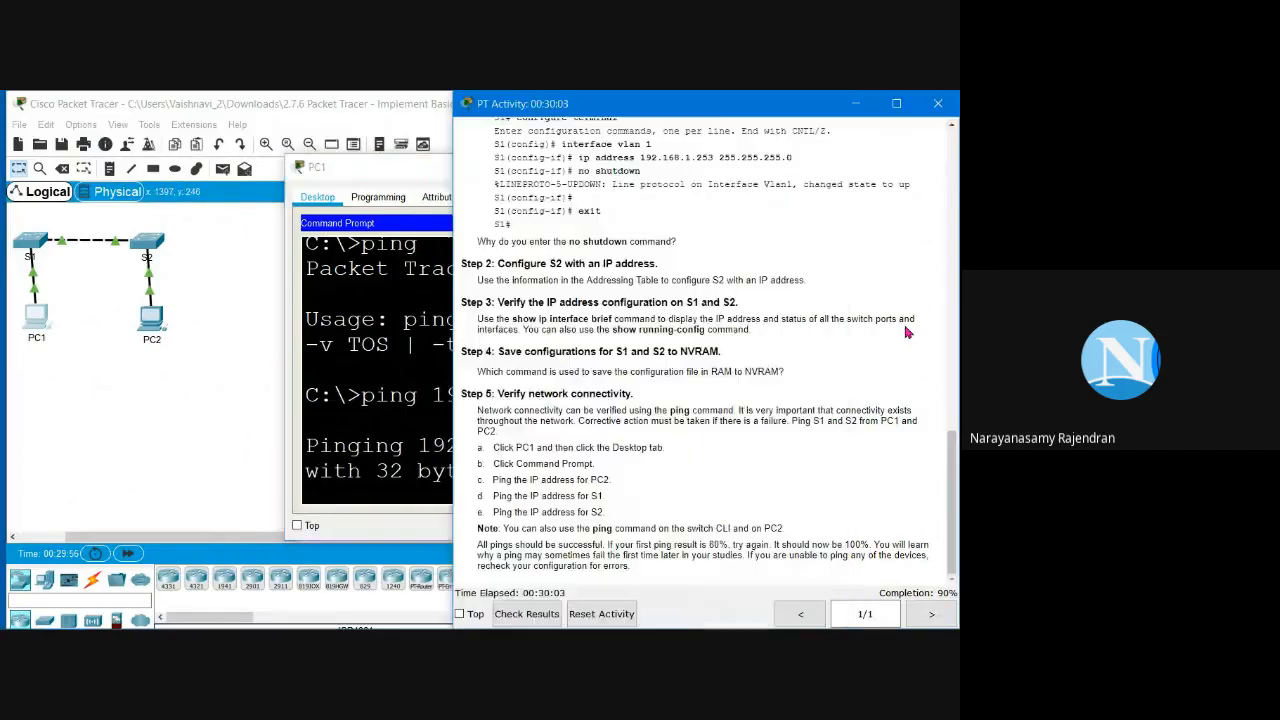
pyautogui.scroll(15, 907, 332)
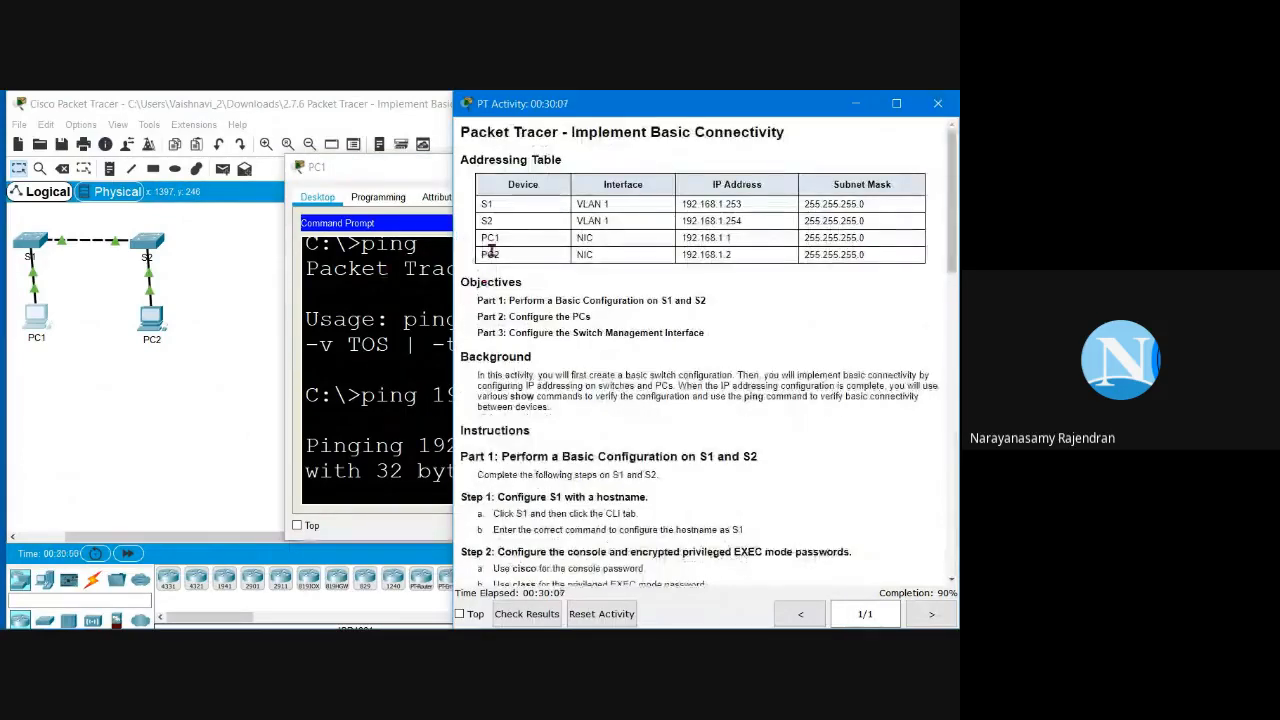
pyautogui.moveTo(733, 256); pyautogui.dragTo(682, 268)
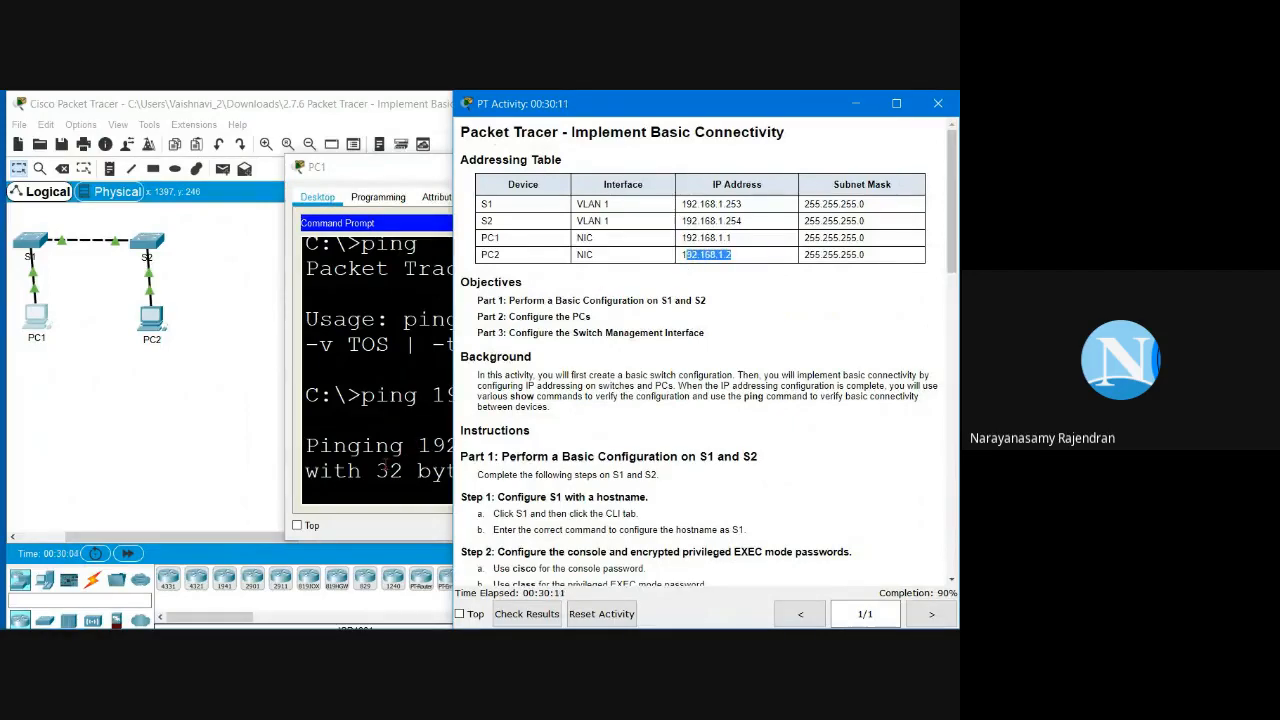
pyautogui.click(375, 430)
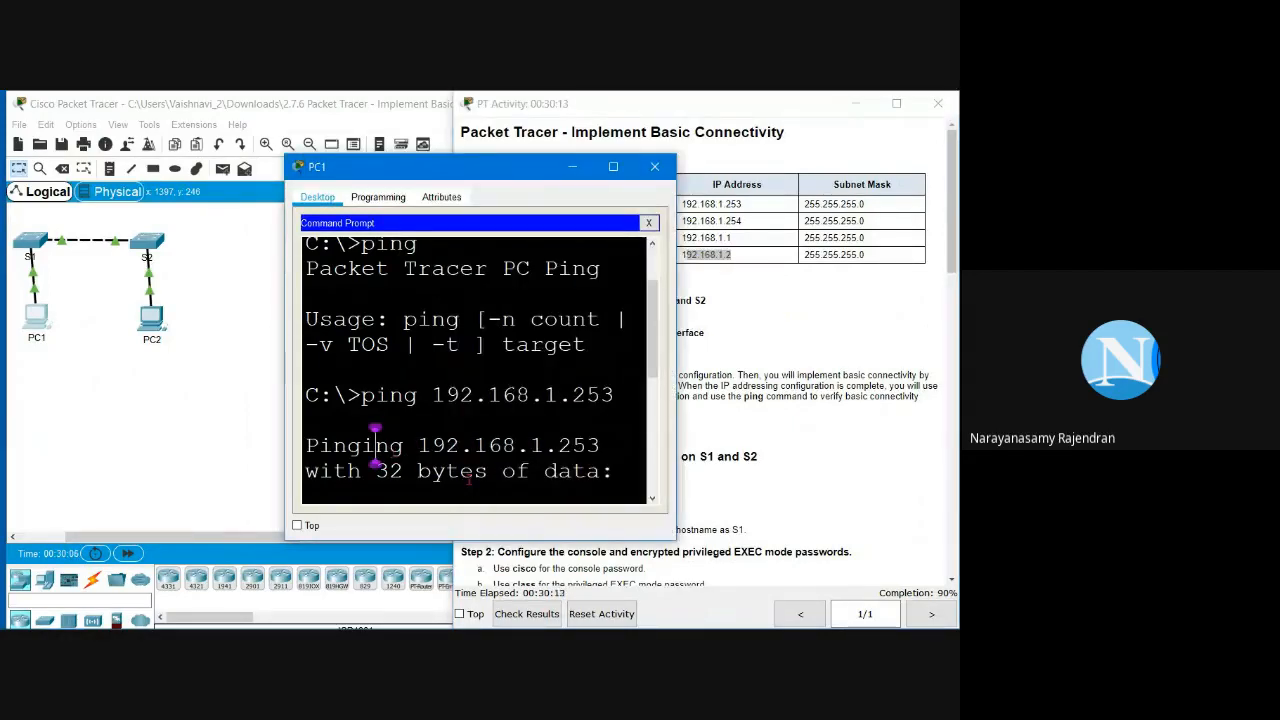
pyautogui.moveTo(285, 470); pyautogui.dragTo(0, 470)
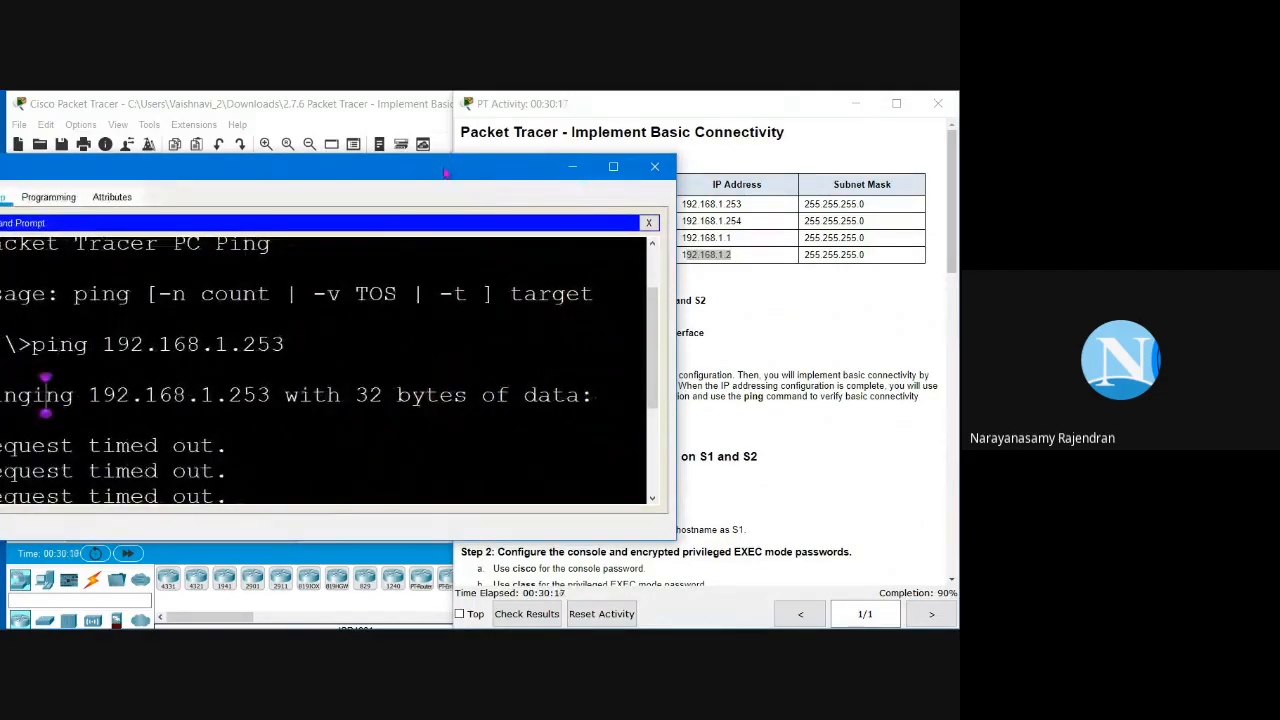
pyautogui.moveTo(444, 172); pyautogui.dragTo(523, 171)
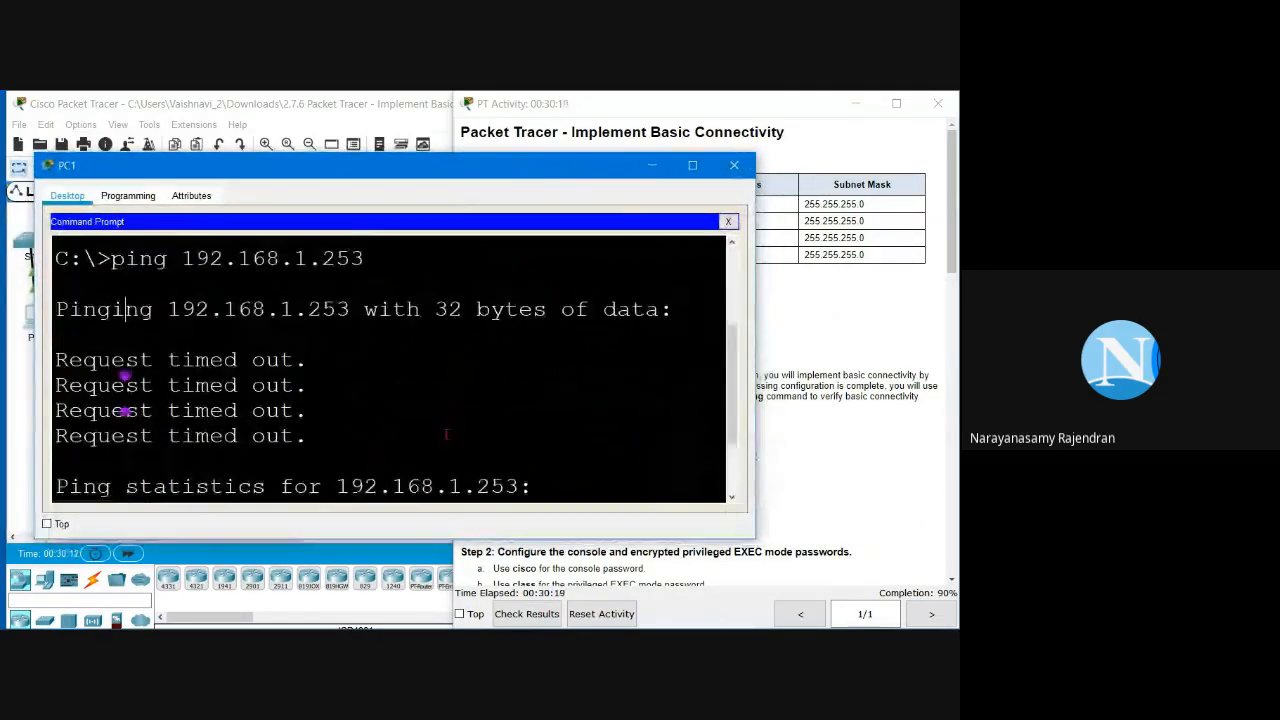
# Step: Edit the previous ping into ping 192.168.1.2 and run it from PC1
pyautogui.press('Return')
pyautogui.press('Up')
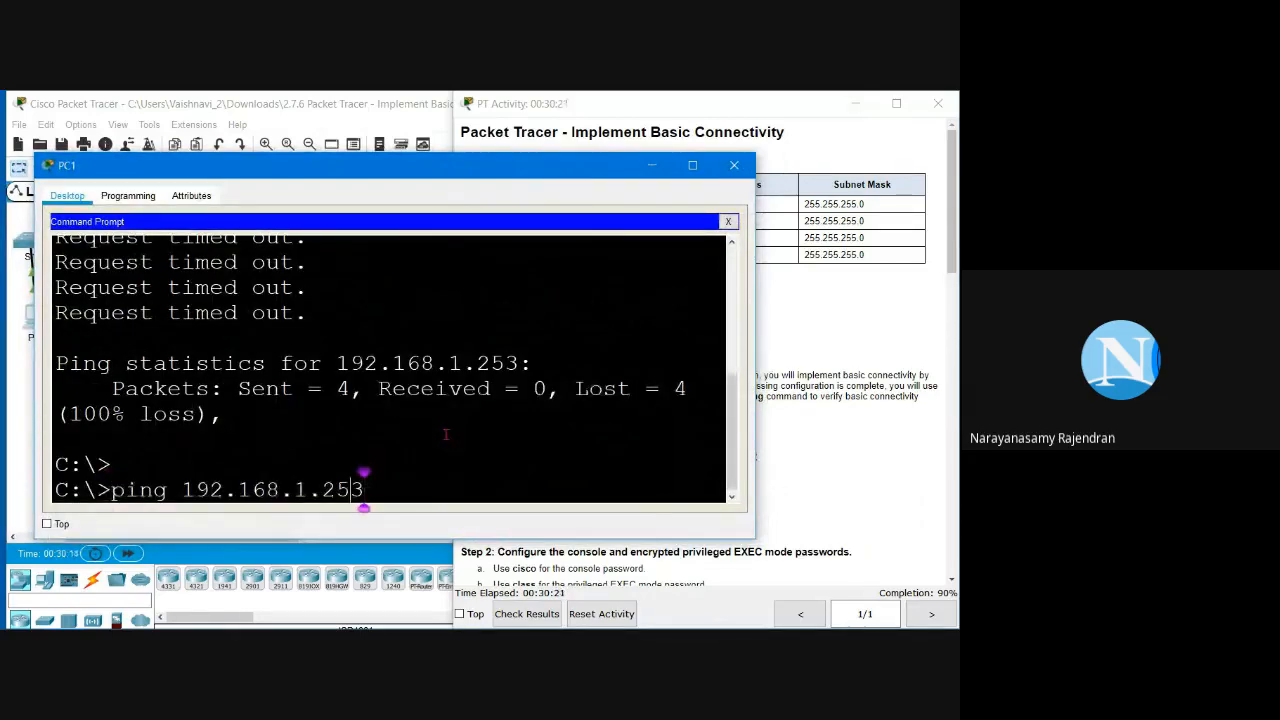
pyautogui.press('Left')
pyautogui.press('Left')
pyautogui.press('Right')
pyautogui.press('Right')
pyautogui.press('BackSpace')
pyautogui.press('BackSpace')
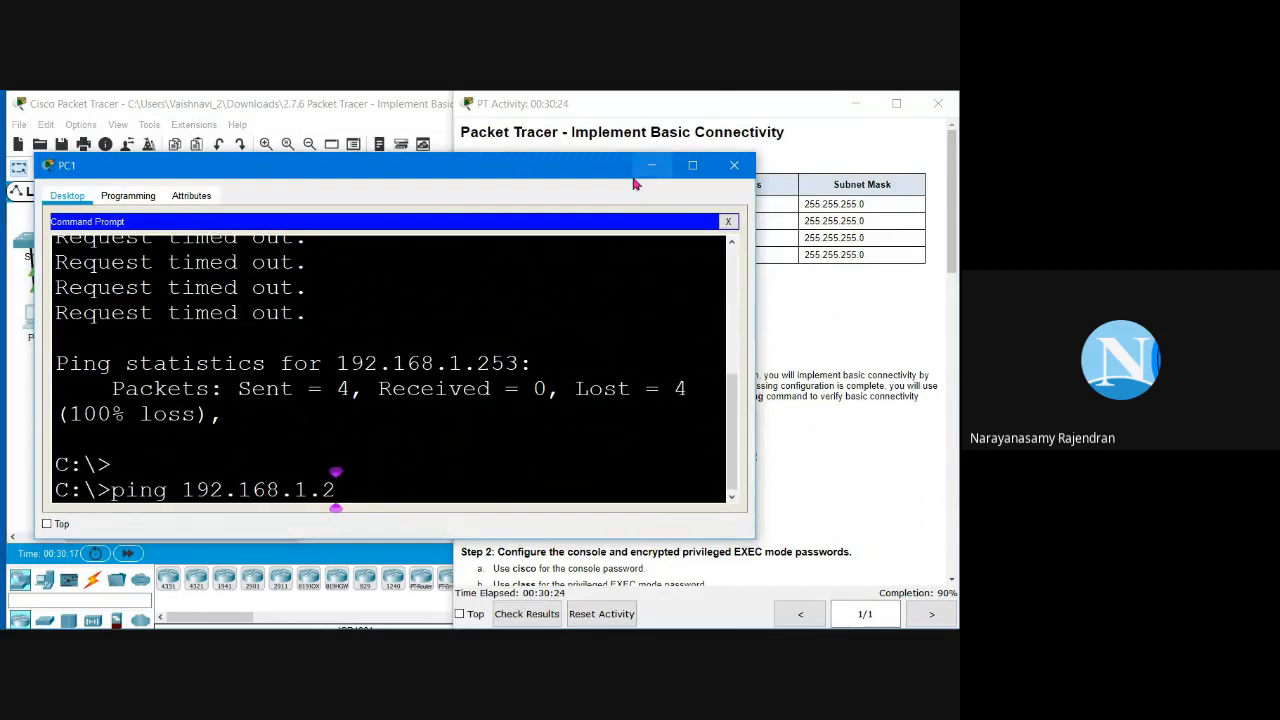
pyautogui.scroll(-1, 827, 161)
pyautogui.scroll(-2, 827, 161)
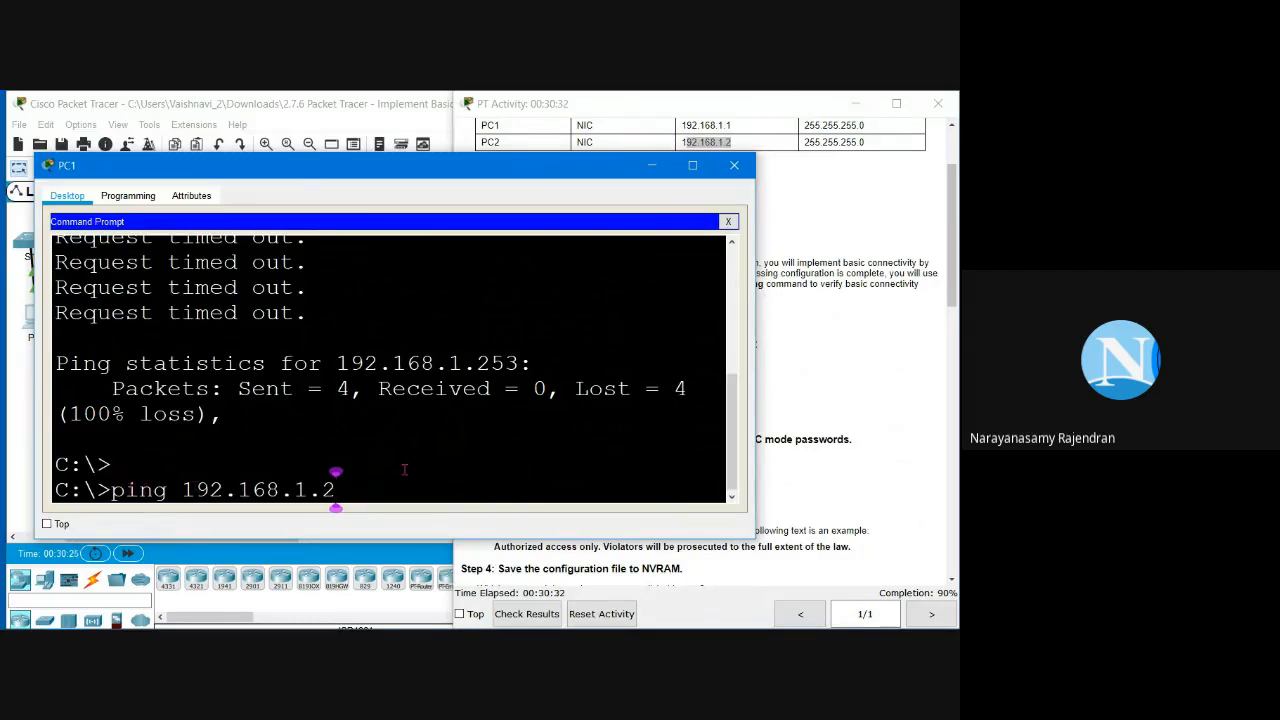
pyautogui.press('Return')
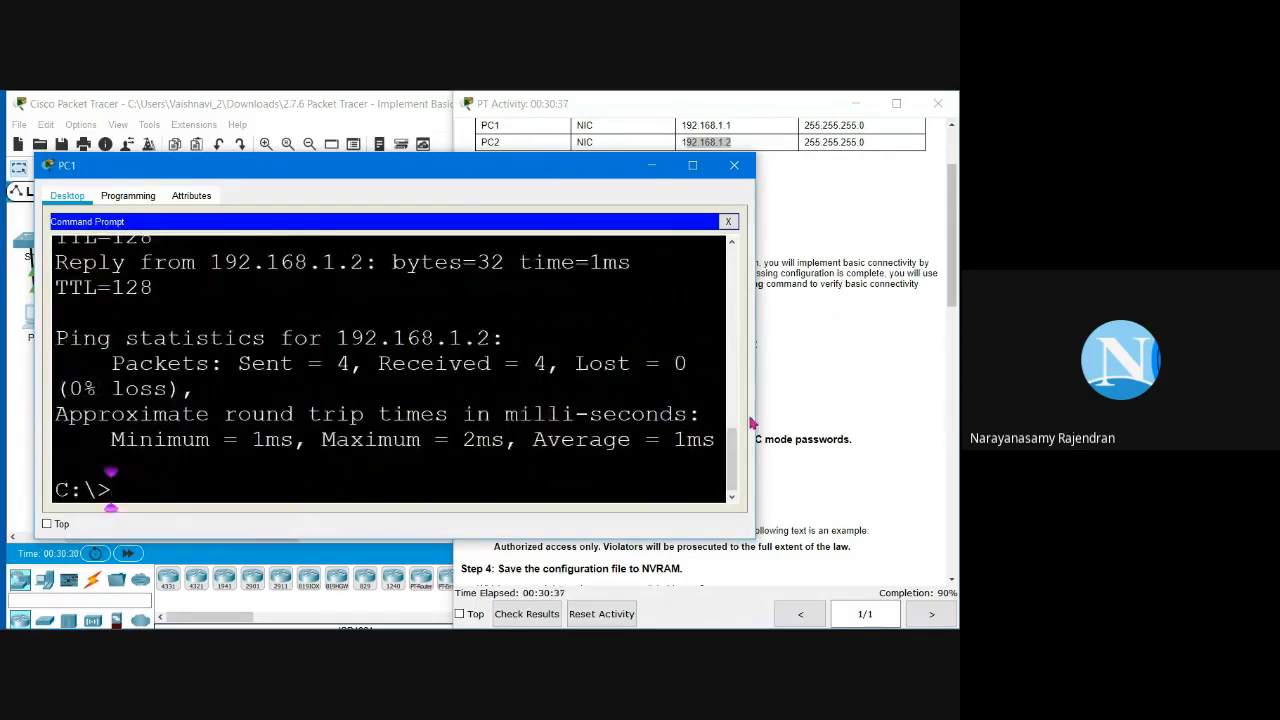
# Step: Scroll through the ping output to confirm four replies with 0% loss
pyautogui.moveTo(760, 416); pyautogui.dragTo(896, 416)
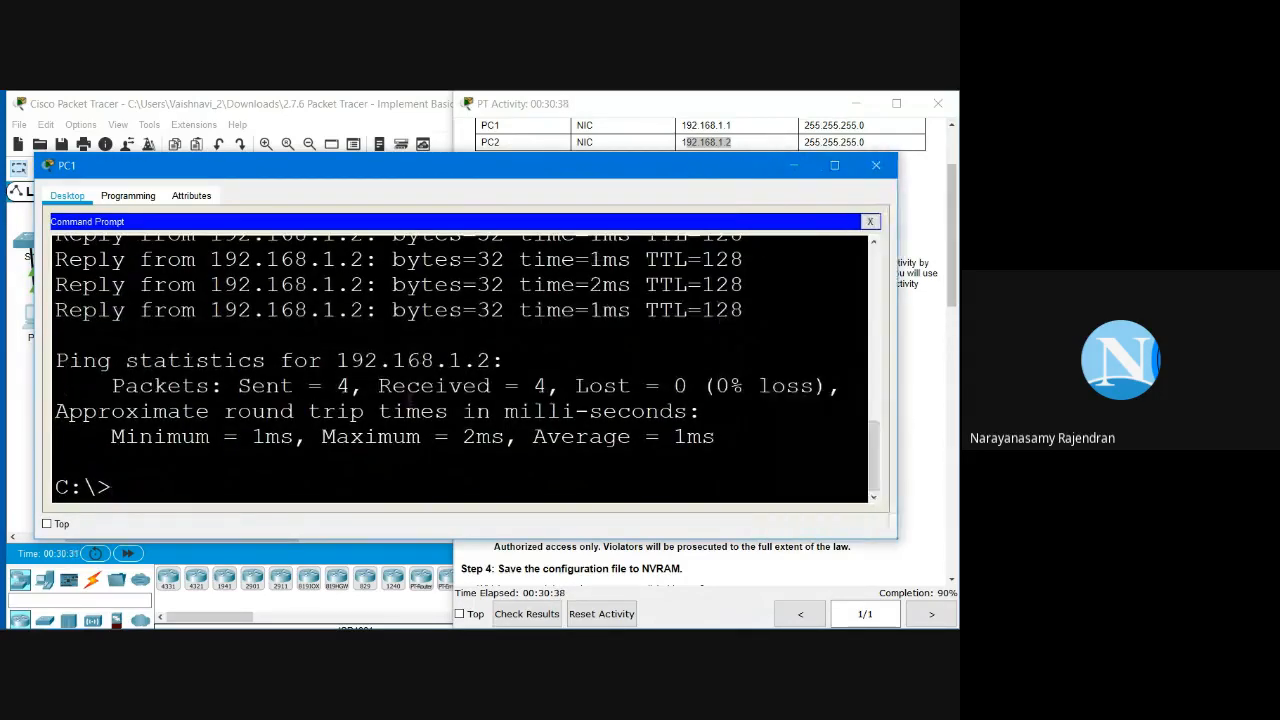
pyautogui.scroll(3, 112, 490)
pyautogui.scroll(1, 410, 400)
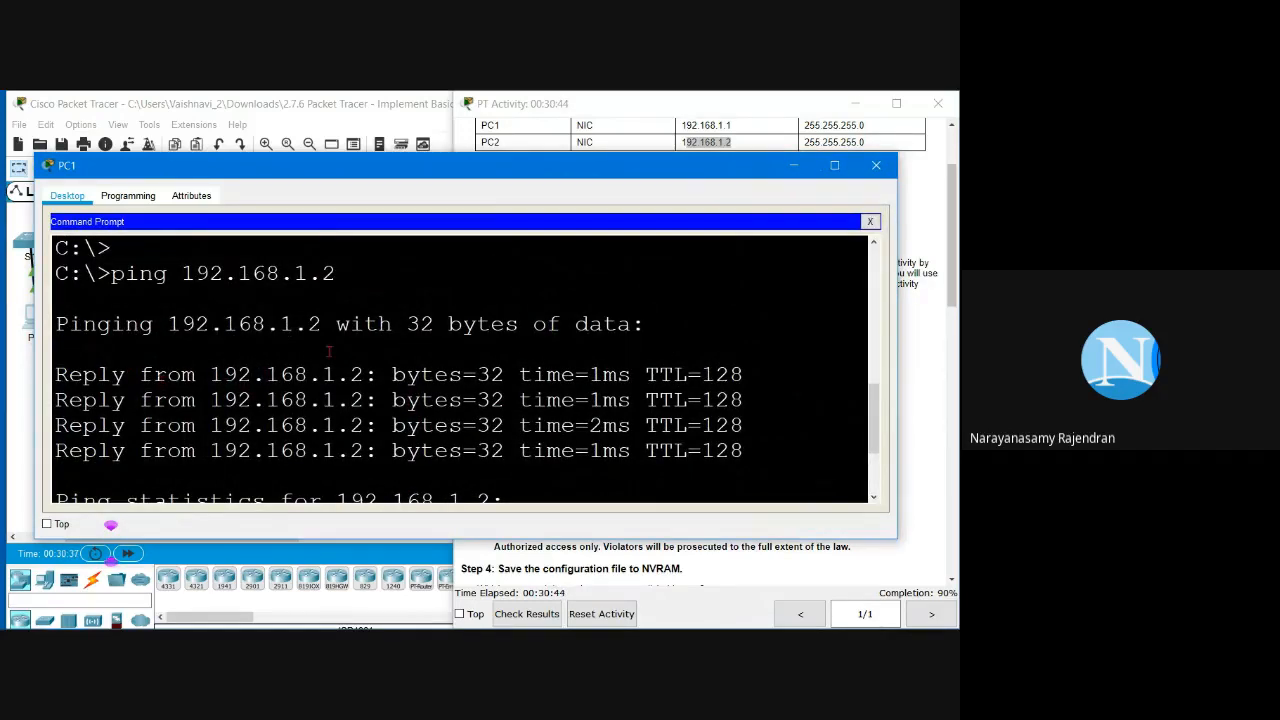
pyautogui.scroll(-1, 342, 396)
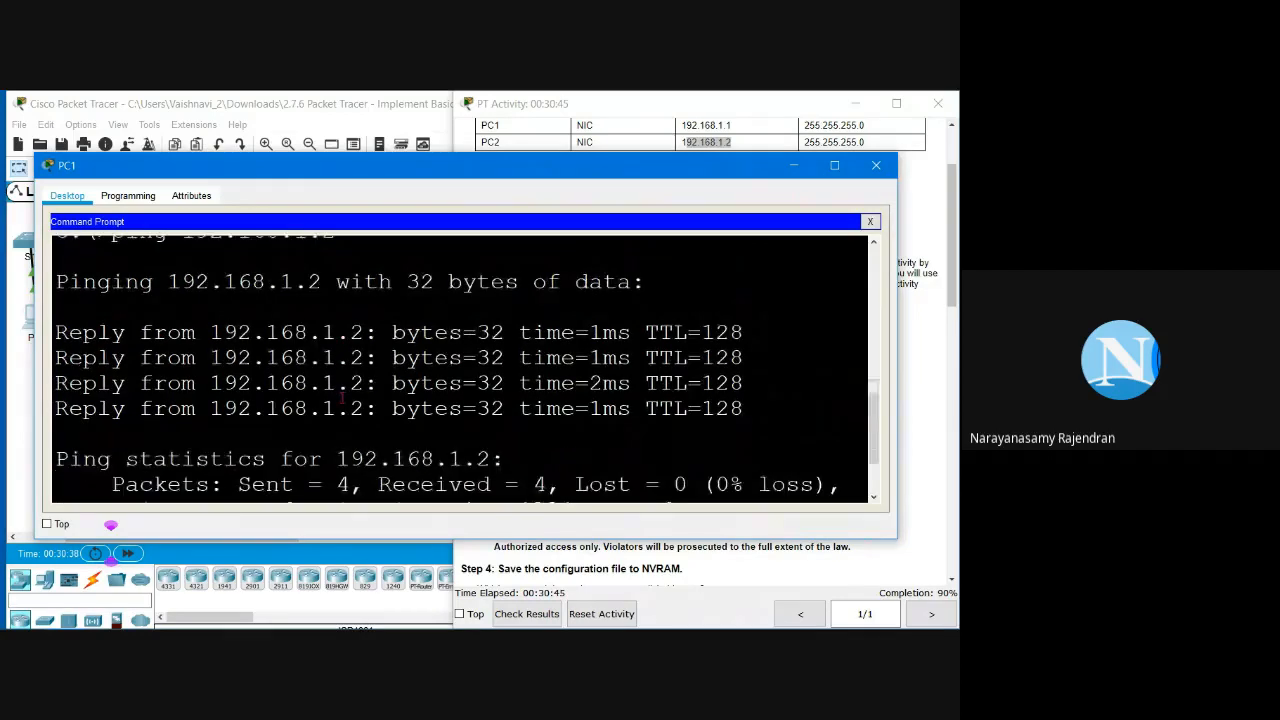
pyautogui.scroll(-2, 342, 397)
pyautogui.scroll(2, 342, 398)
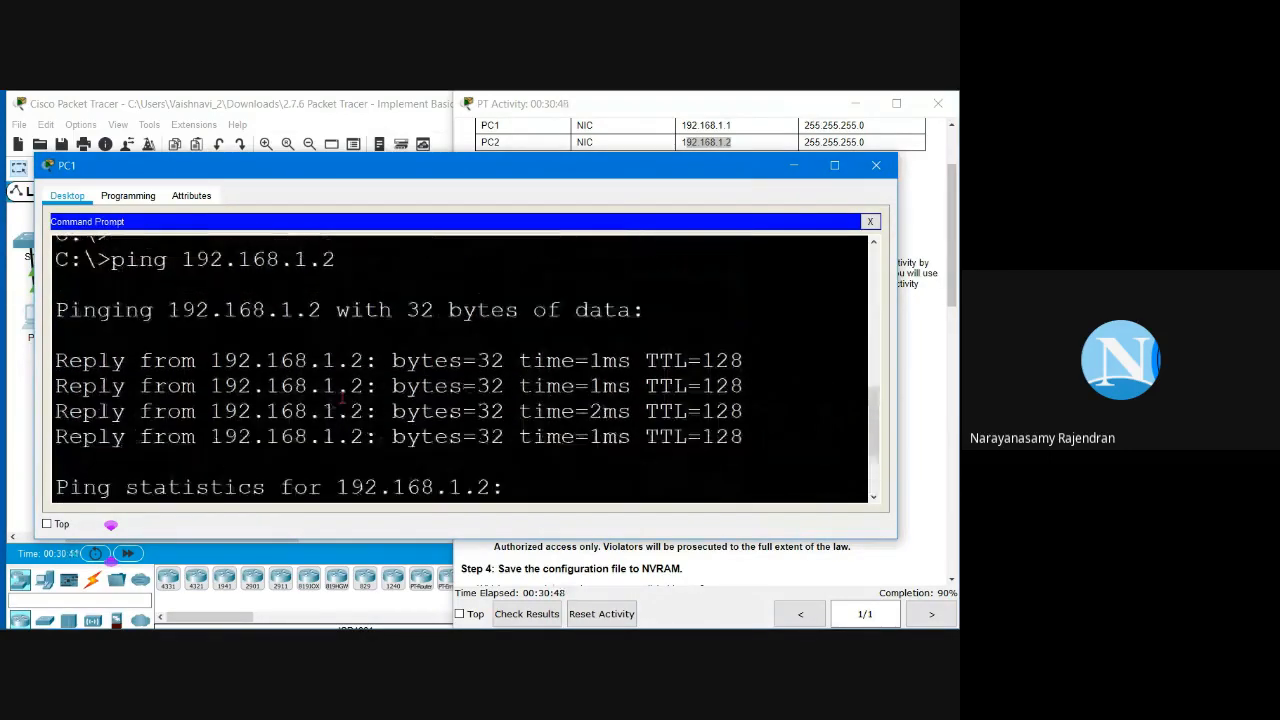
pyautogui.scroll(1, 342, 398)
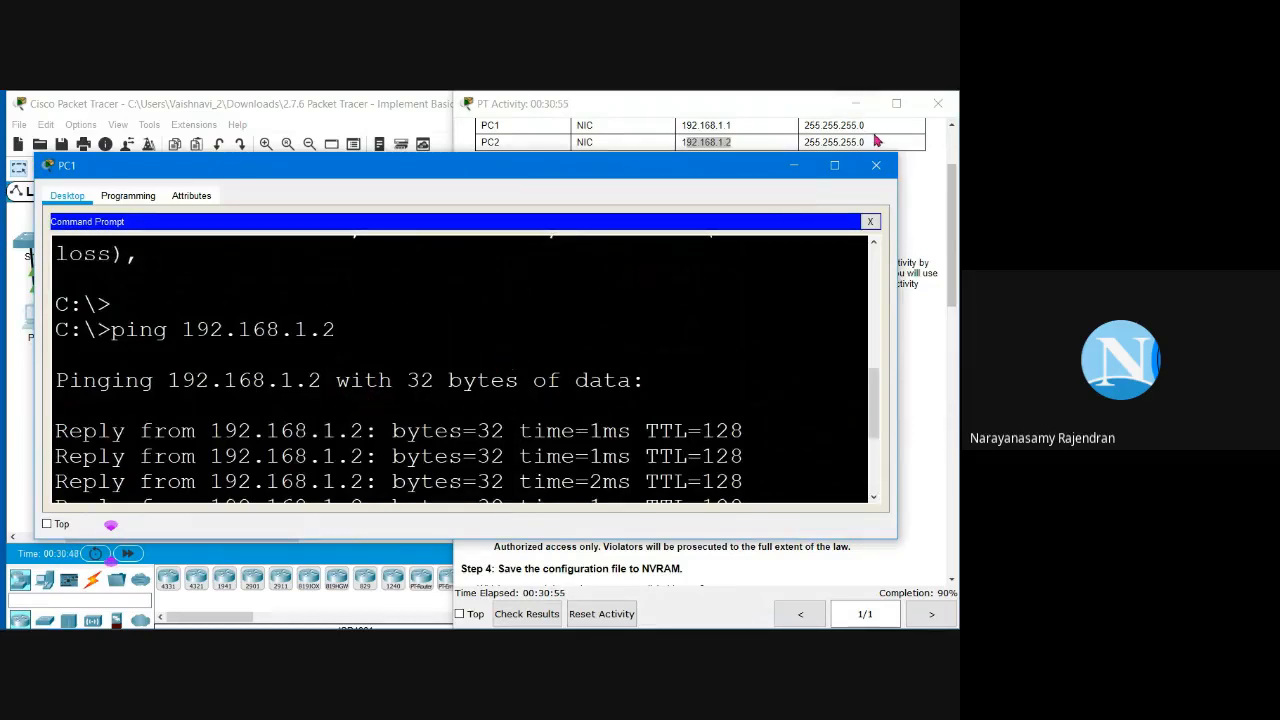
pyautogui.scroll(3, 876, 141)
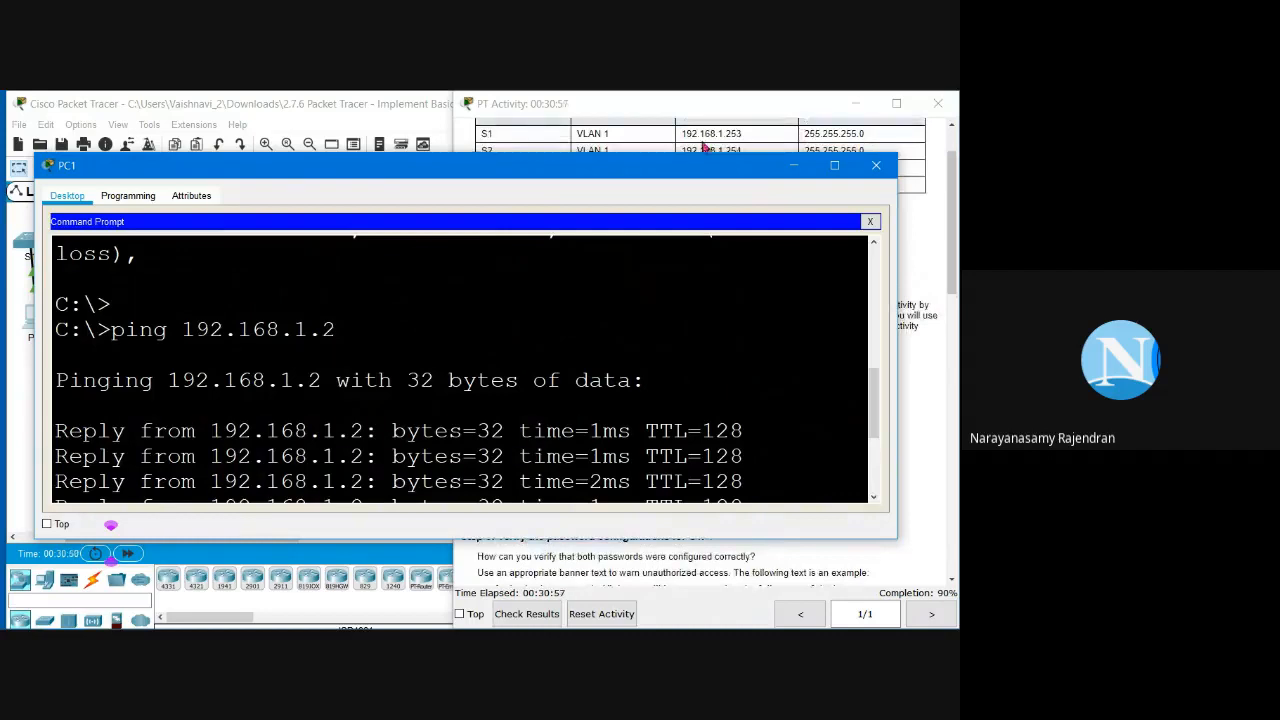
# Step: Ping S1 at 192.168.1.253 twice from PC1, both times getting 100% loss
pyautogui.doubleClick(689, 133)
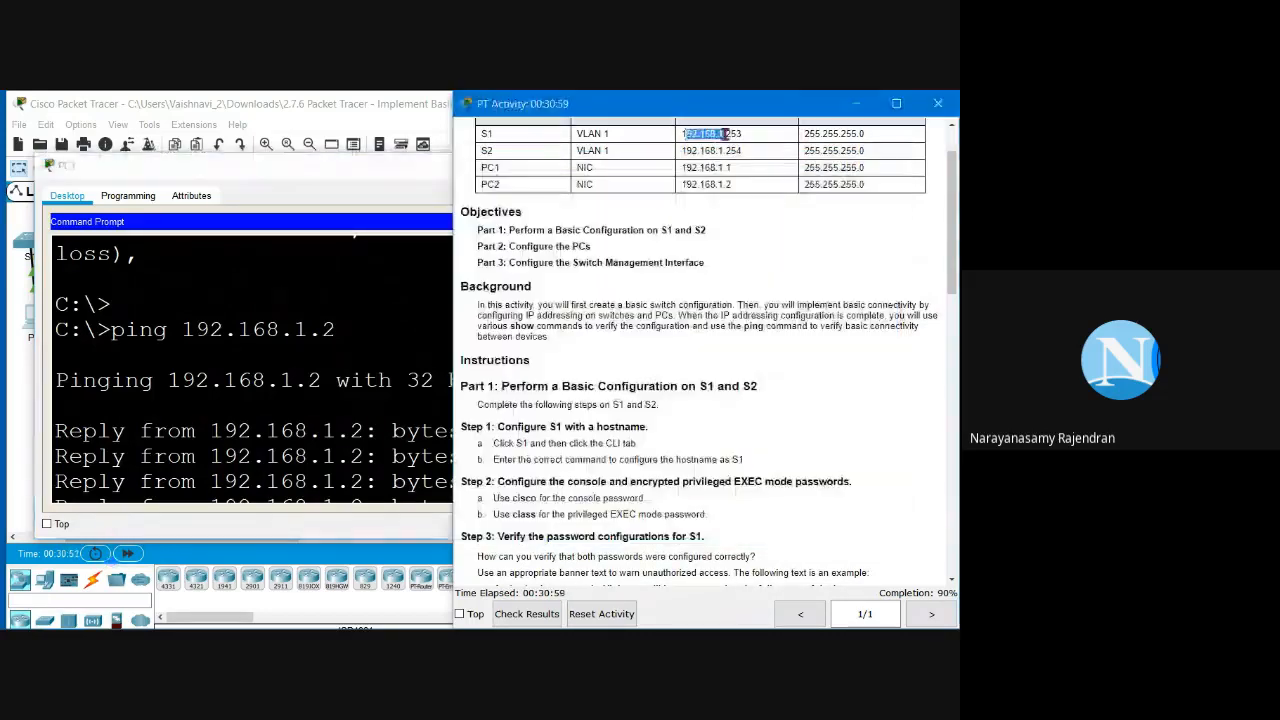
pyautogui.click(411, 391)
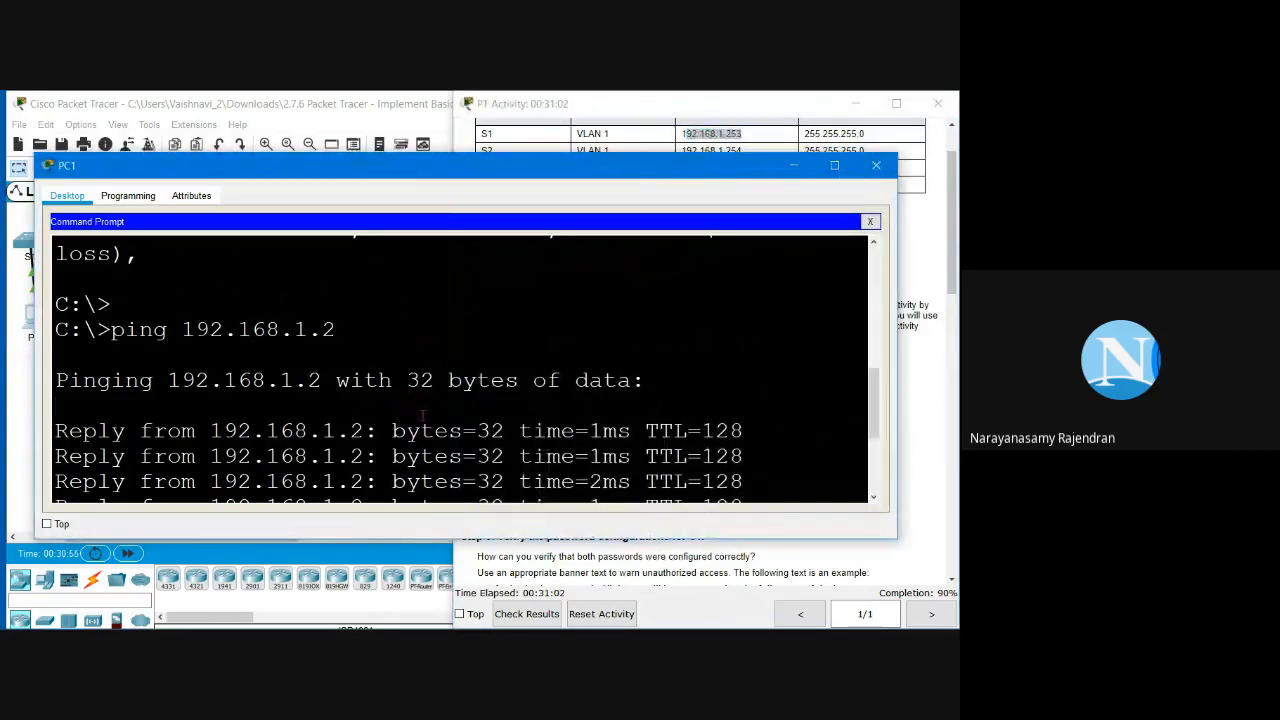
pyautogui.press('Up')
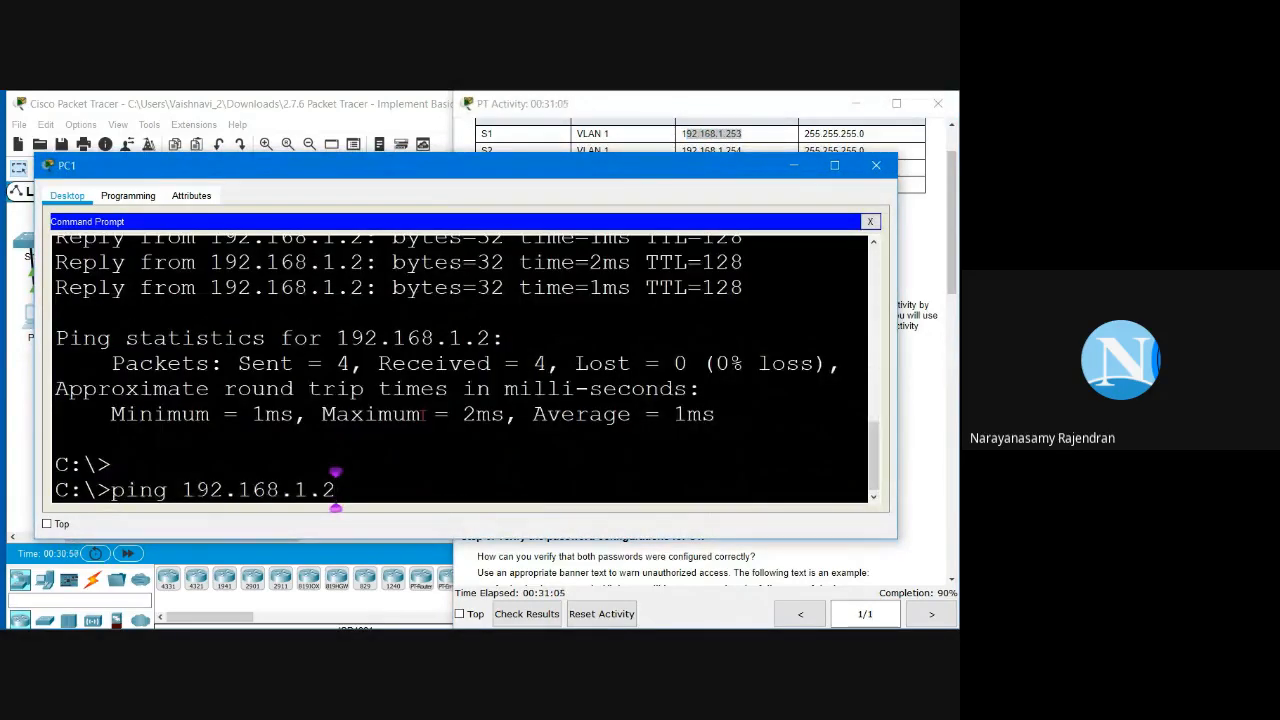
pyautogui.write('53')
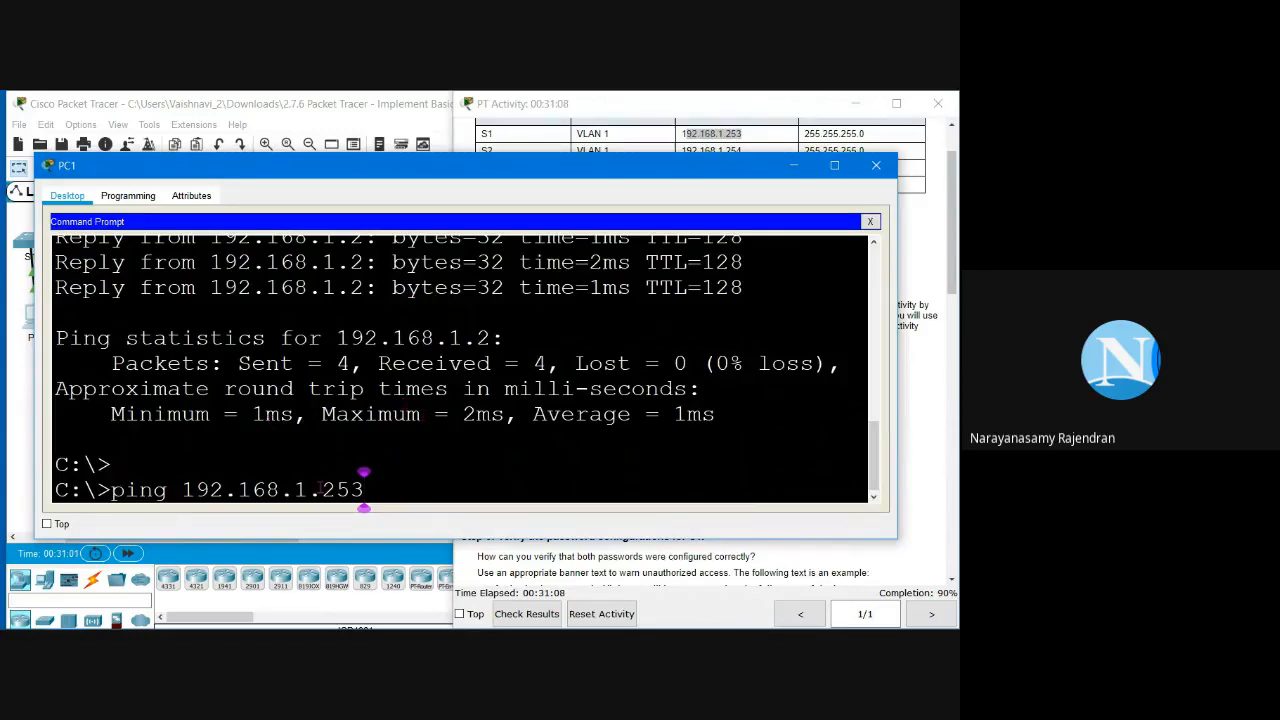
pyautogui.press('Return')
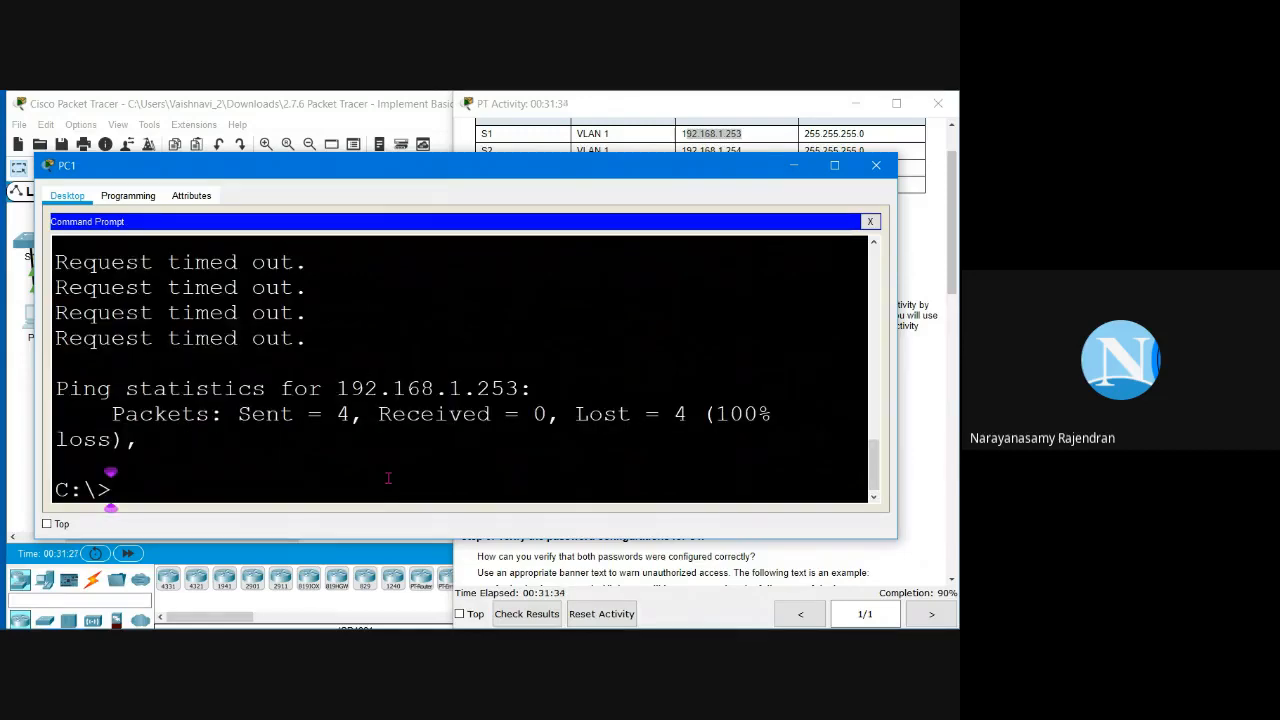
pyautogui.press('Up')
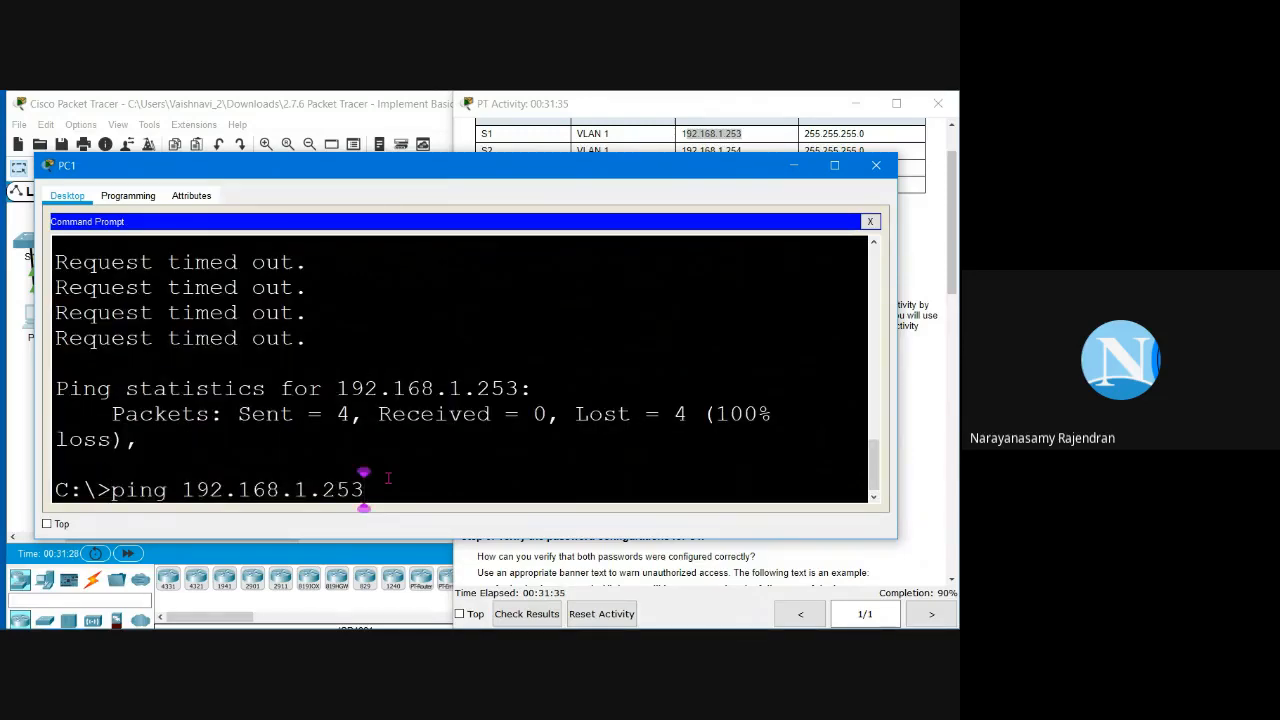
pyautogui.press('Return')
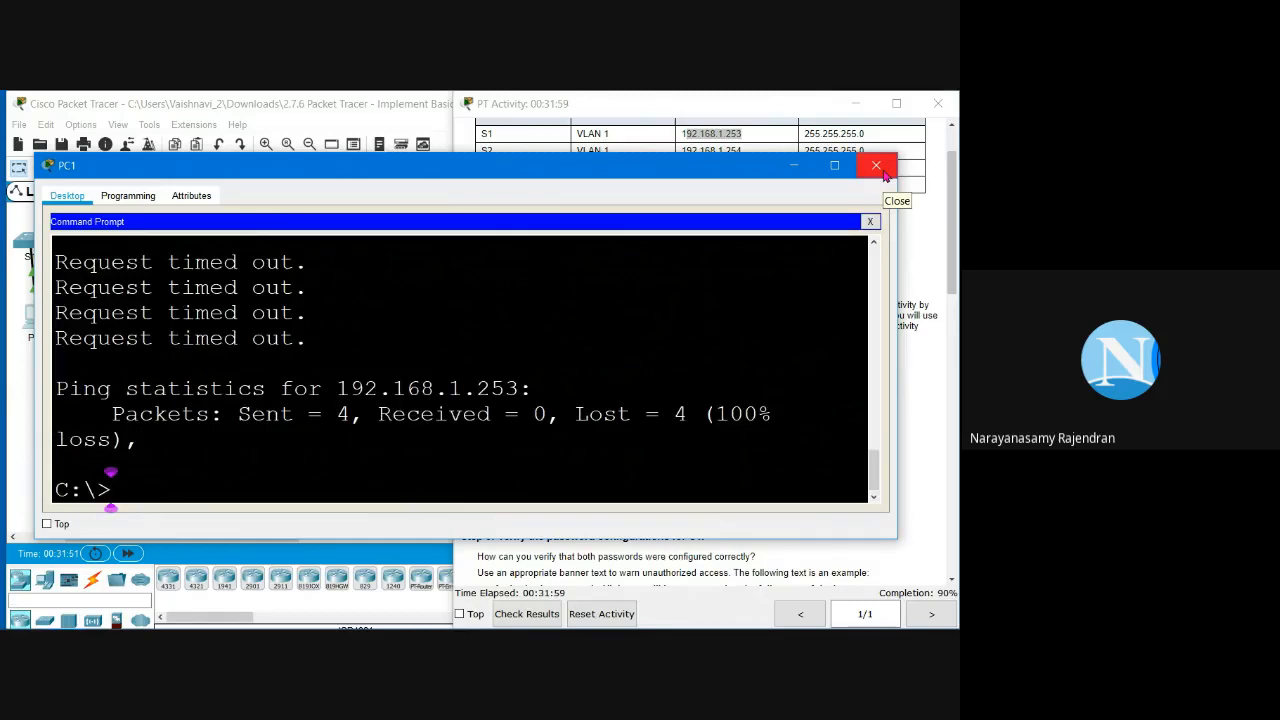
# Step: Close PC1 and display S1's running configuration with sh run
pyautogui.click(876, 166)
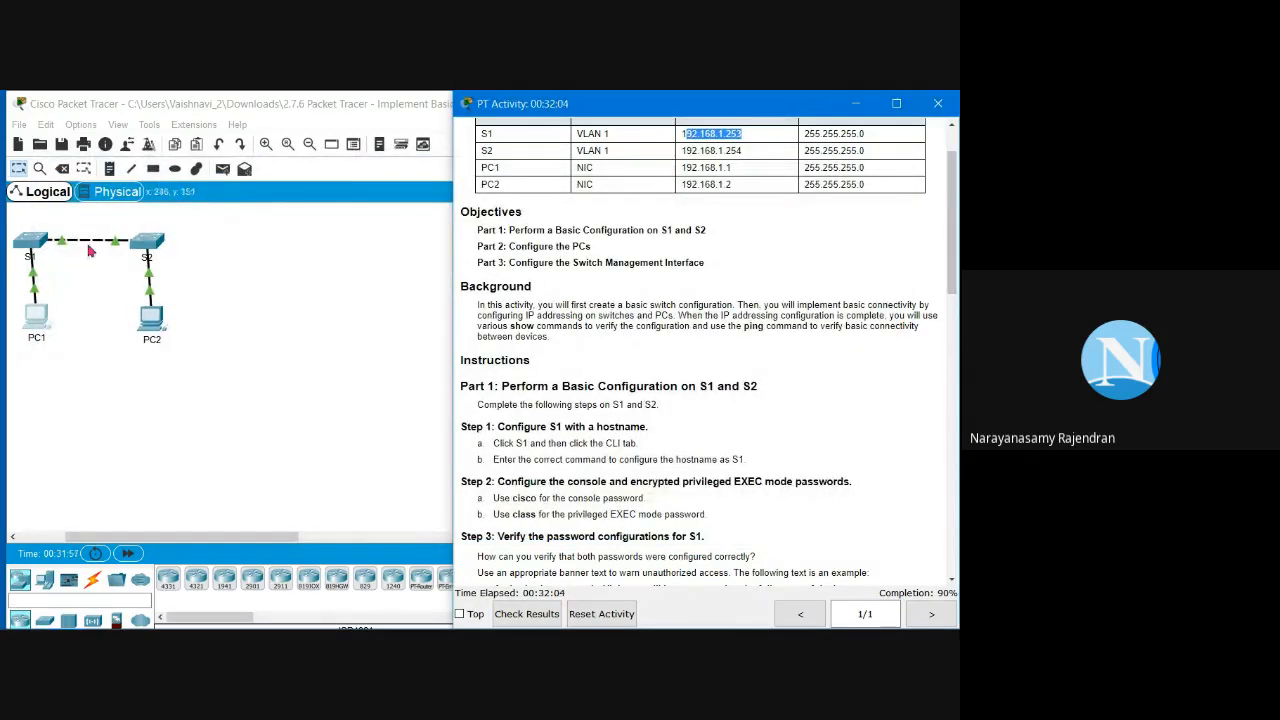
pyautogui.click(35, 255)
pyautogui.click(35, 255)
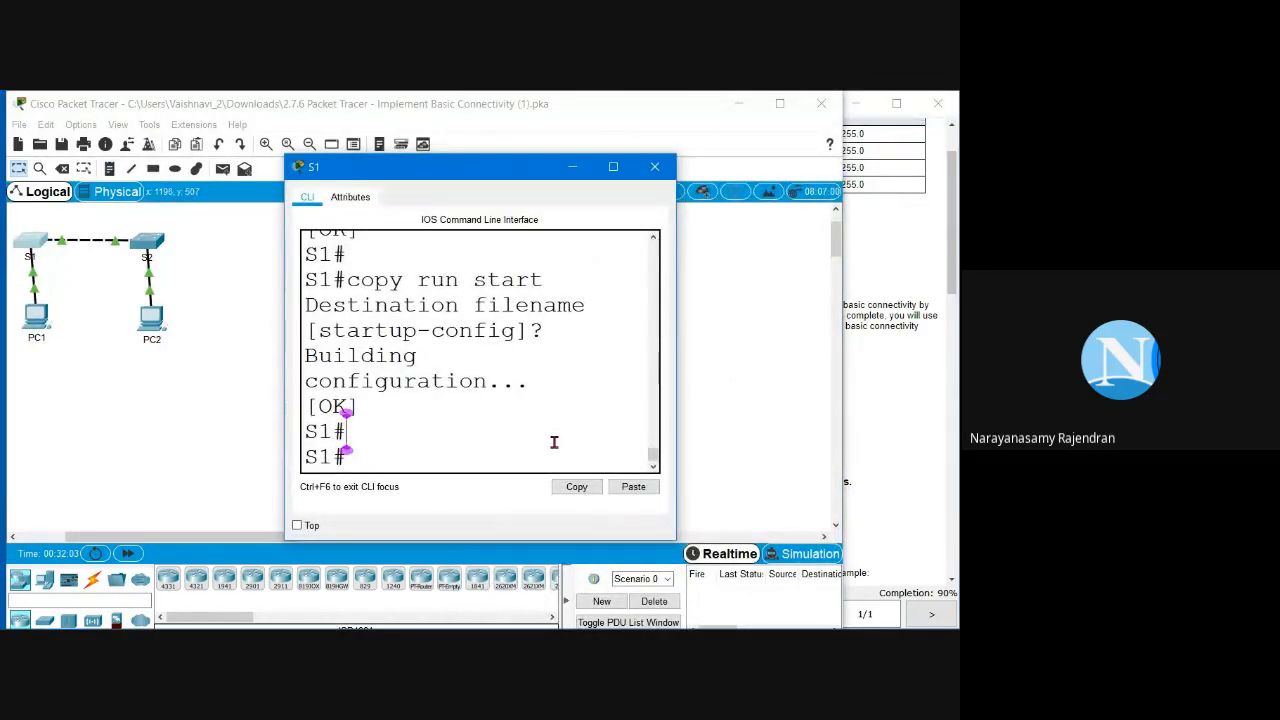
pyautogui.write('sh rum')
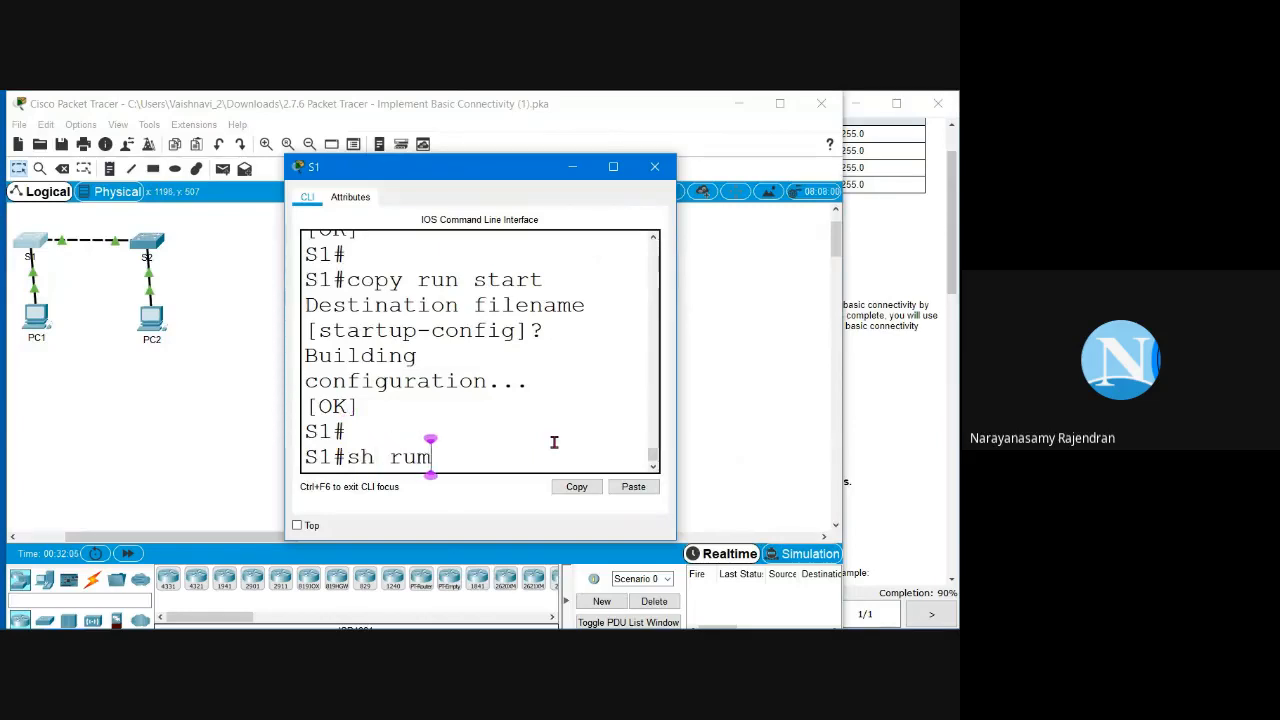
pyautogui.write('n')
pyautogui.press('Delete')
pyautogui.press('Return')
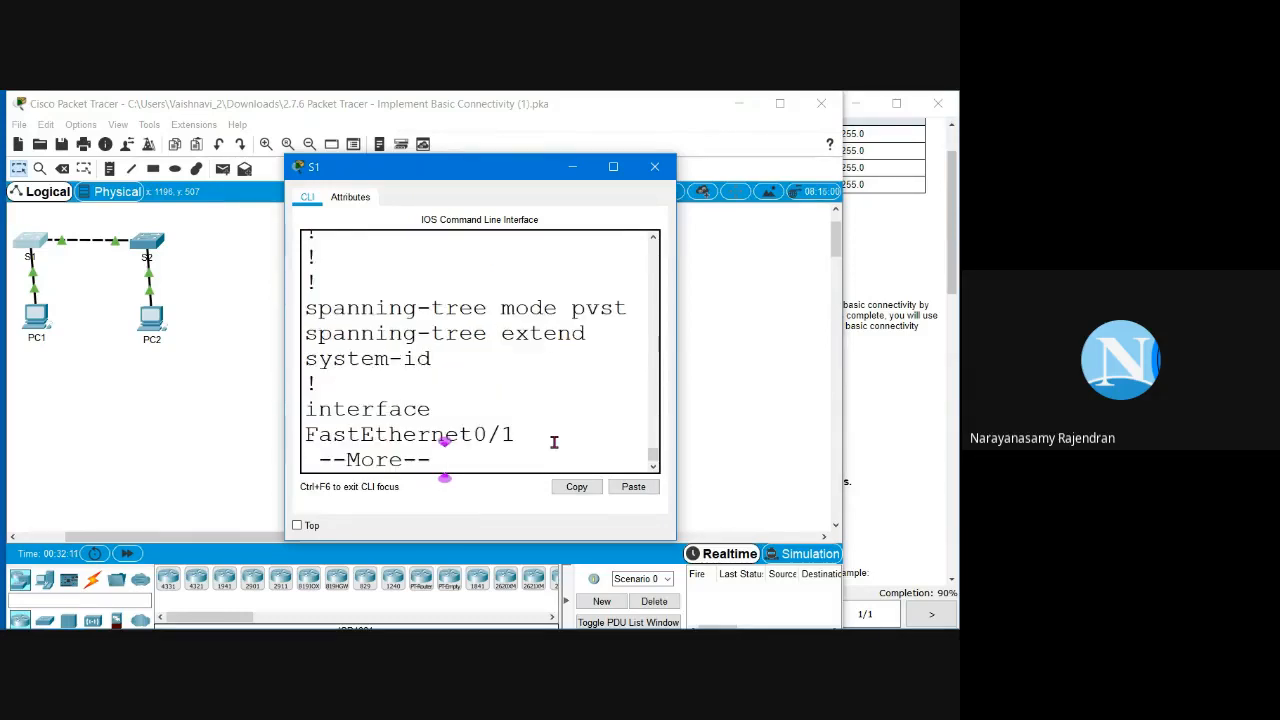
pyautogui.press('space')
pyautogui.press('space')
pyautogui.press('space')
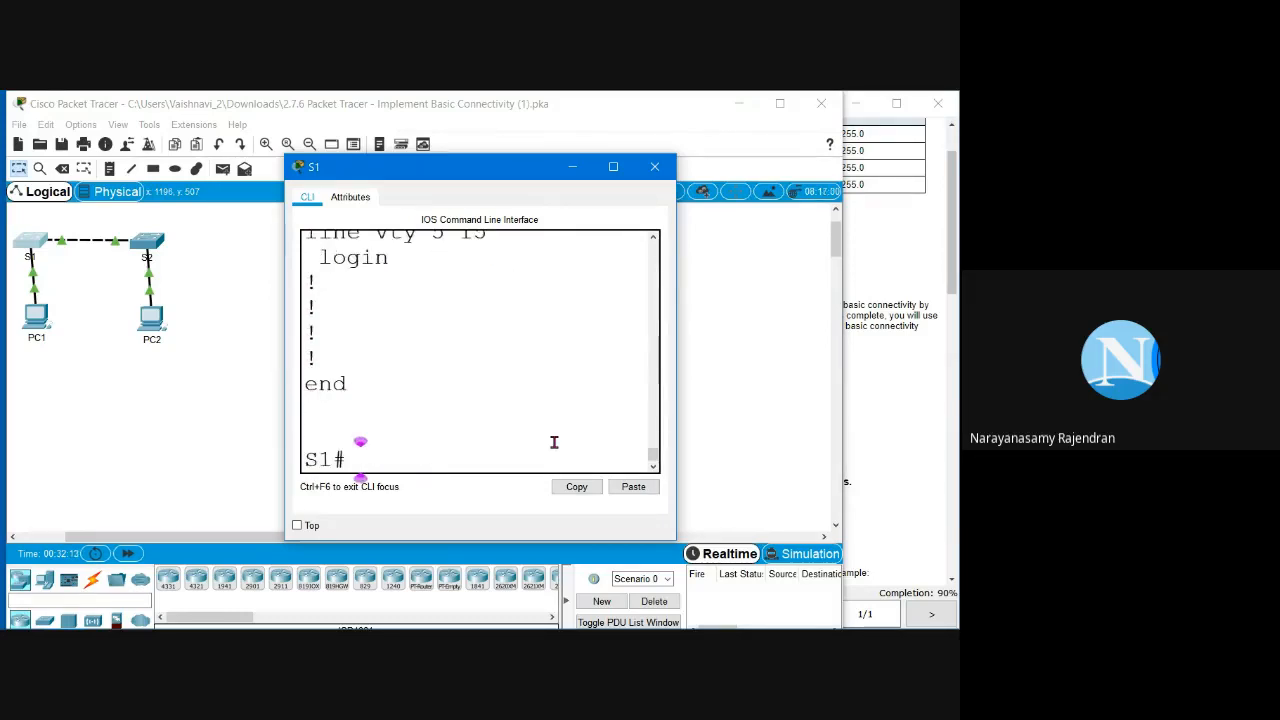
# Step: Scroll to interface Vlan1 and highlight its ip address dhcp line
pyautogui.click(614, 168)
pyautogui.scroll(3, 307, 503)
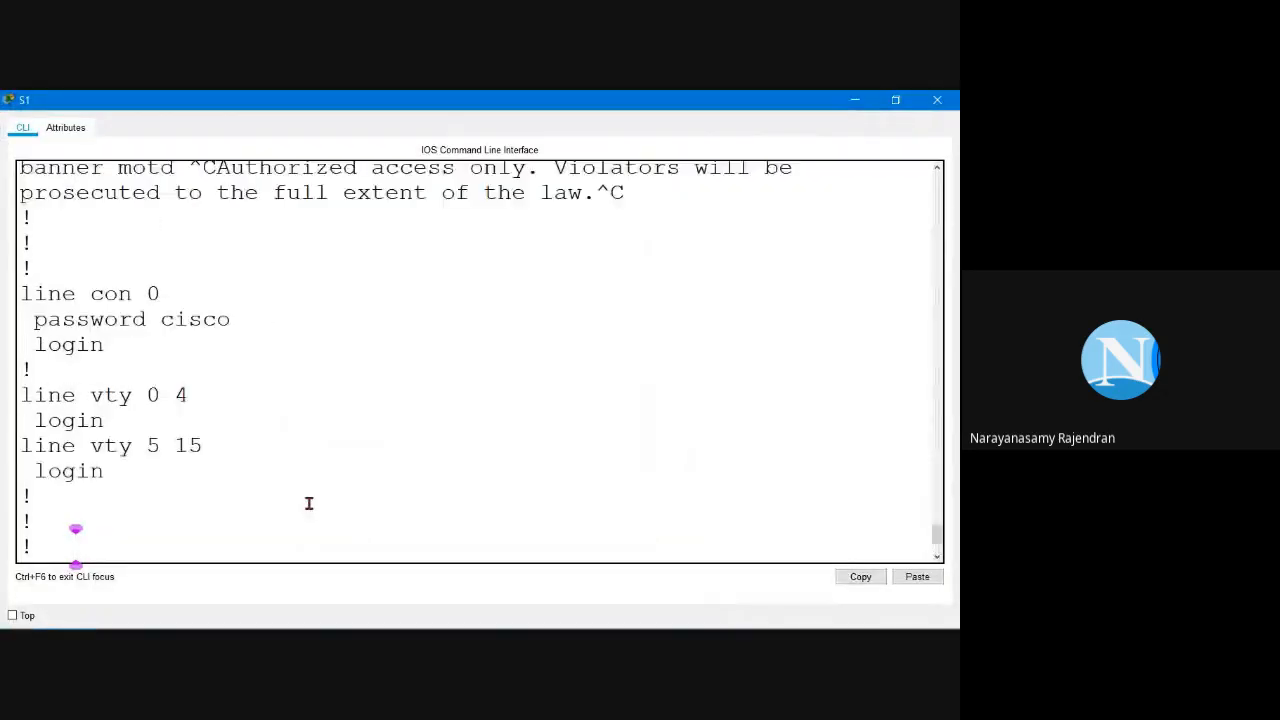
pyautogui.scroll(1, 307, 503)
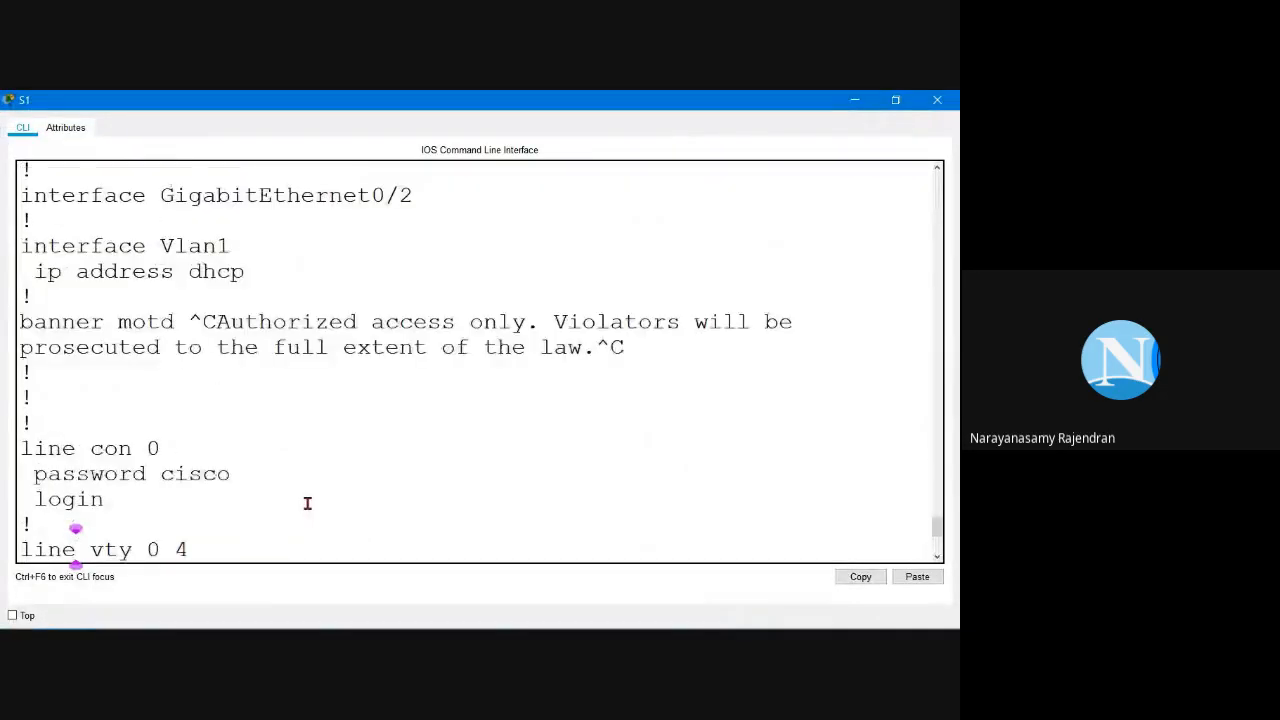
pyautogui.scroll(1, 307, 503)
pyautogui.scroll(-1, 224, 494)
pyautogui.scroll(-1, 211, 476)
pyautogui.scroll(-2, 211, 476)
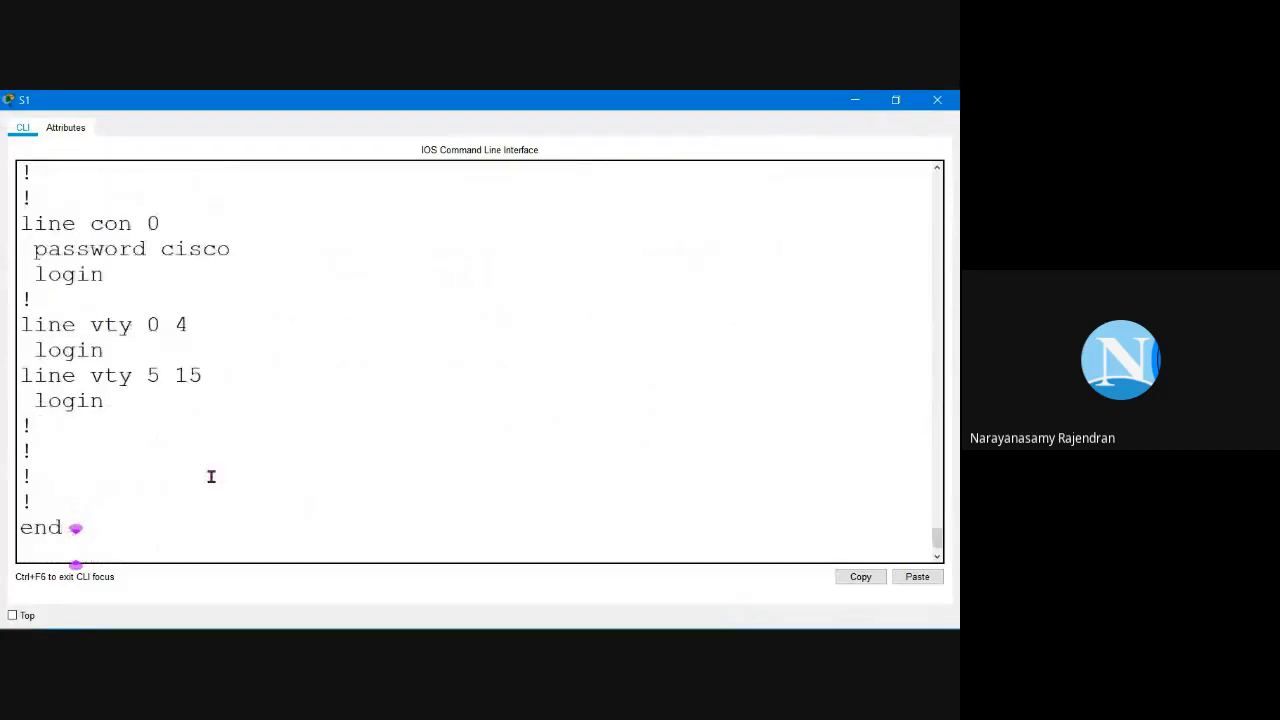
pyautogui.scroll(4, 209, 465)
pyautogui.scroll(2, 211, 466)
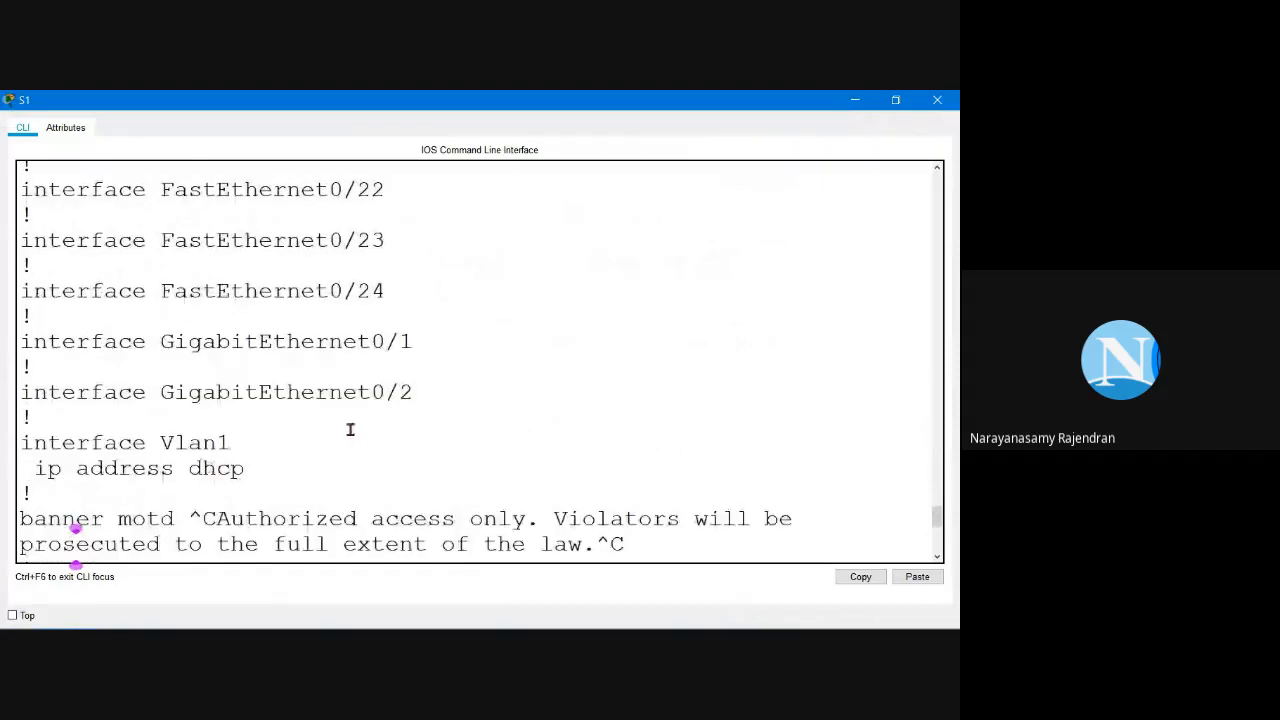
pyautogui.click(286, 470)
pyautogui.moveTo(34, 474); pyautogui.dragTo(277, 480)
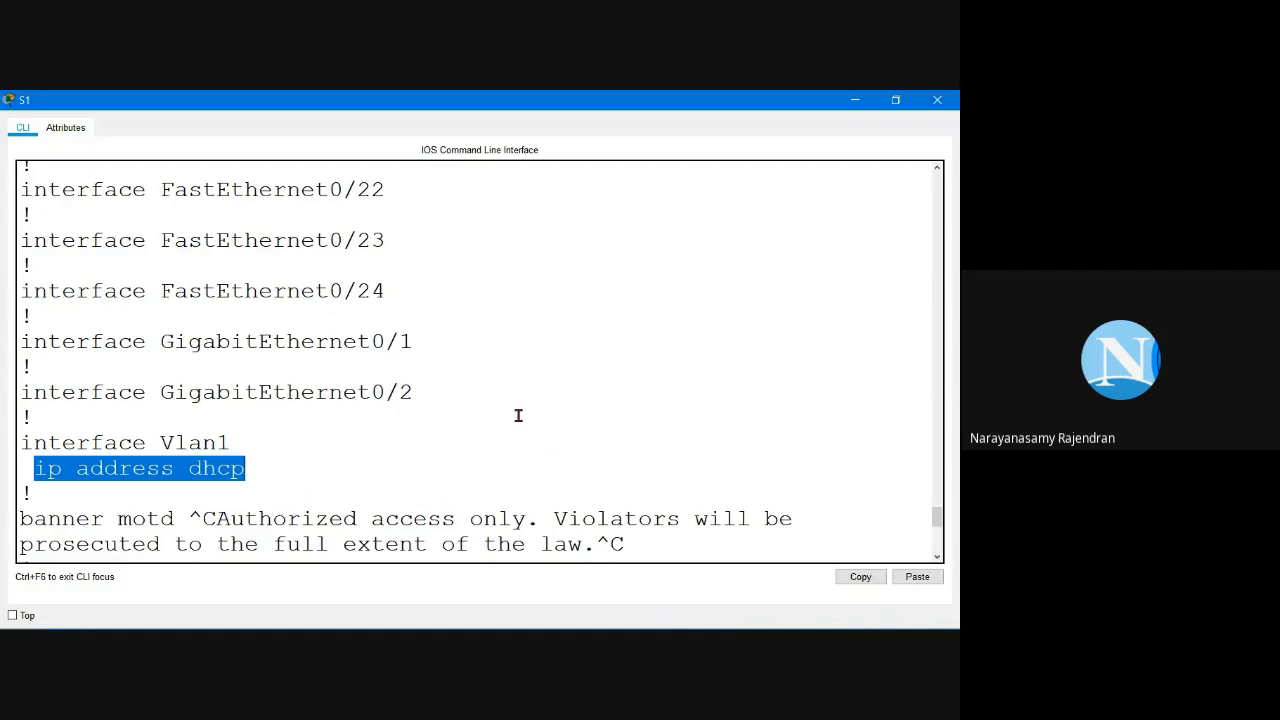
# Step: Enter global configuration mode on S1 with conf t and attempt the interface command
pyautogui.press('Return')
pyautogui.press('Return')
pyautogui.press('Return')
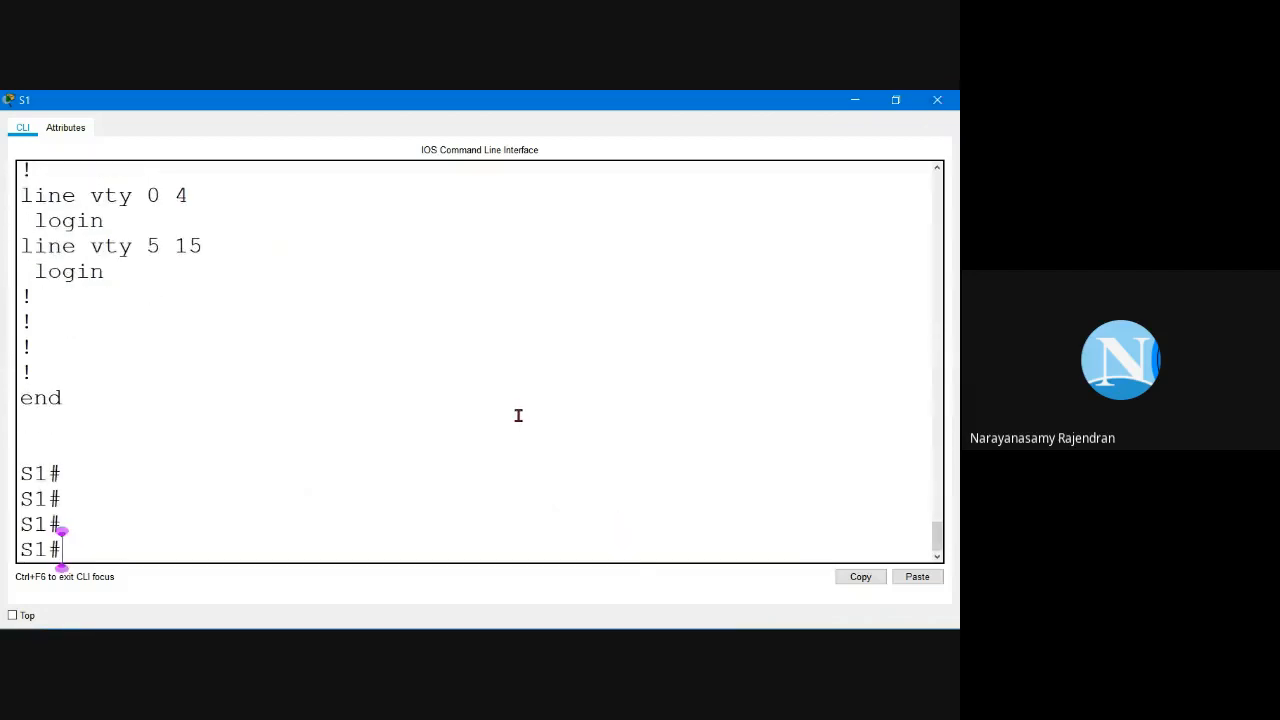
pyautogui.write('conf t')
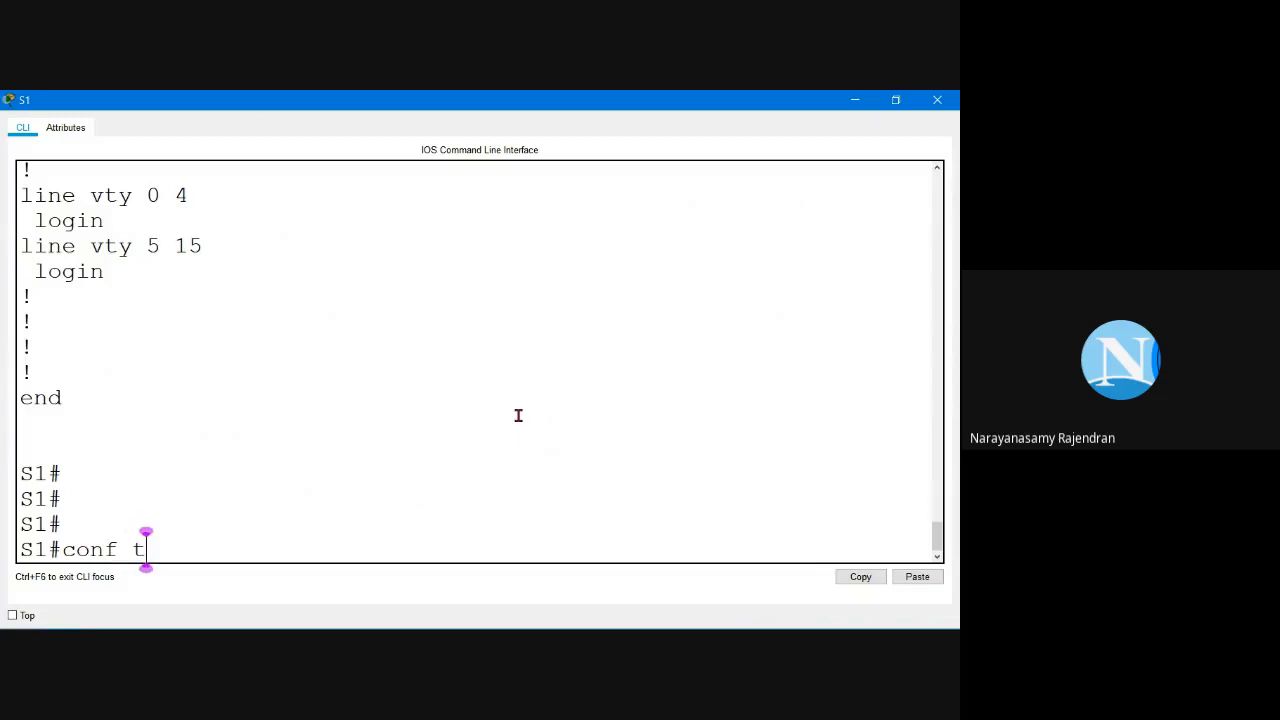
pyautogui.press('Return')
pyautogui.write('in')
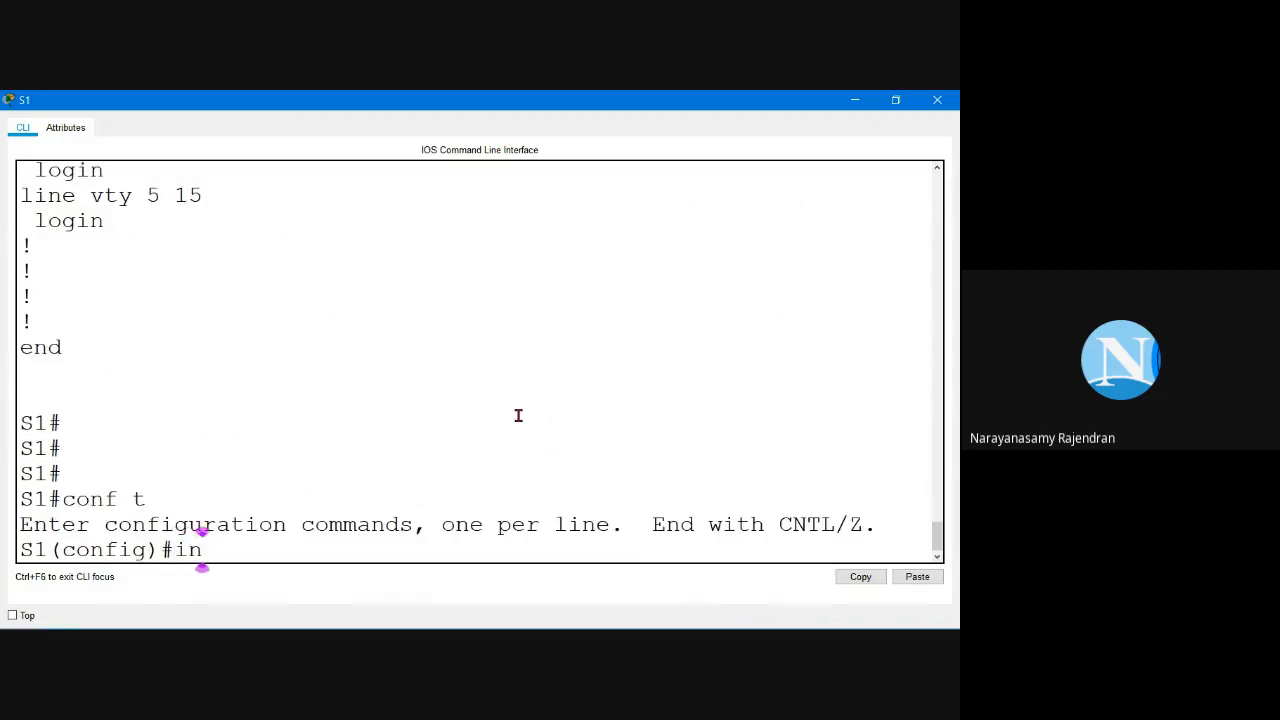
pyautogui.write('t vlamn')
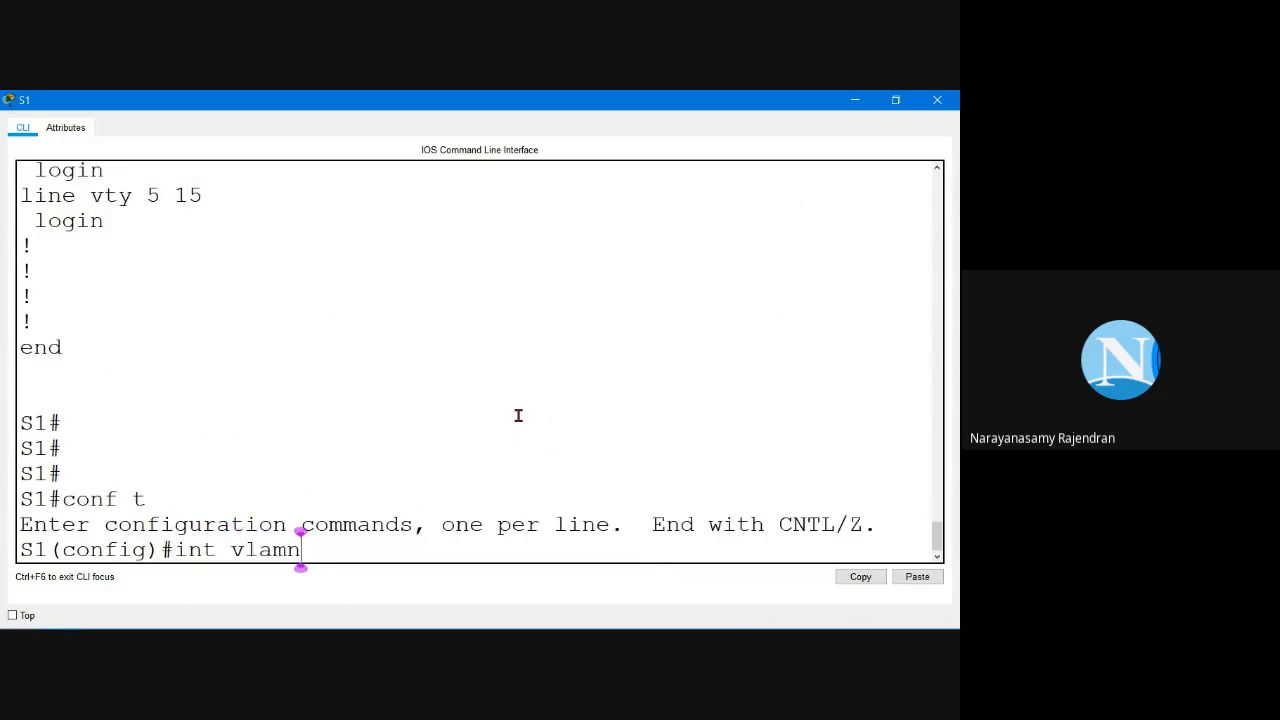
pyautogui.press('BackSpace')
pyautogui.write('1')
pyautogui.press('Return')
# Step: Correct the command to int vlan 1 and enter VLAN 1 interface configuration
pyautogui.press('Up')
pyautogui.press('Left')
pyautogui.press('Left')
pyautogui.press('Left')
pyautogui.press('Right')
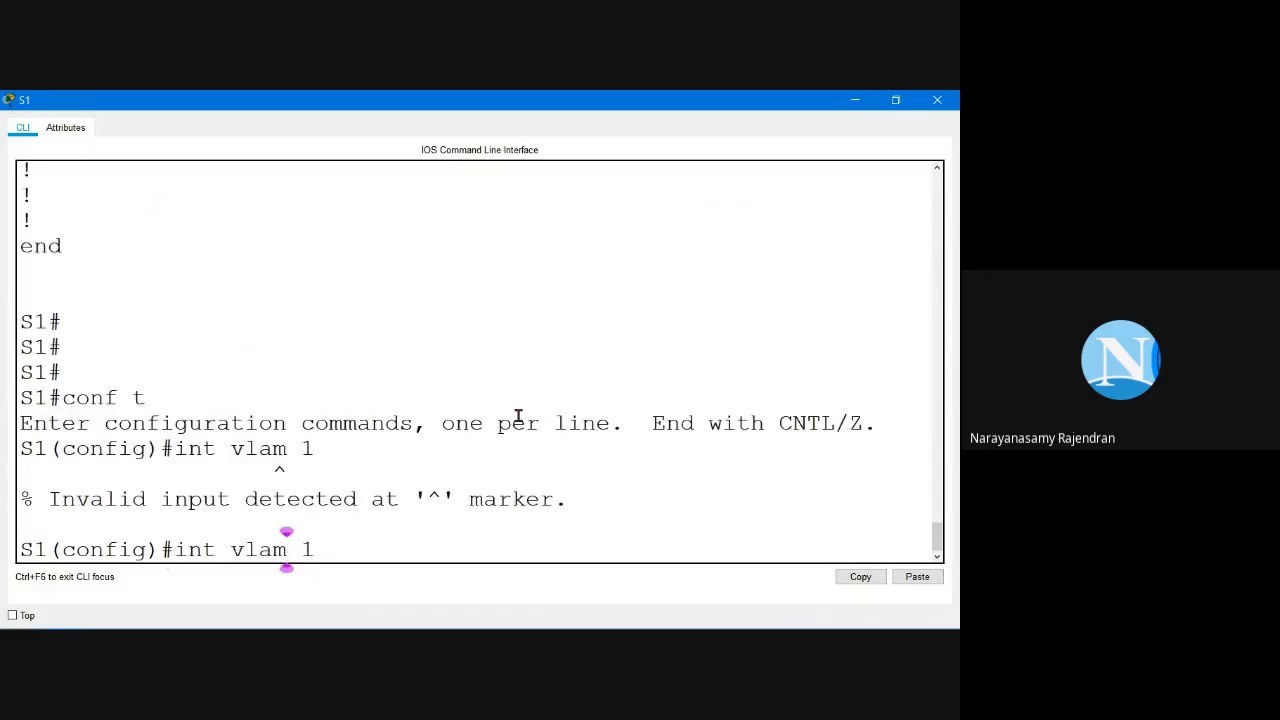
pyautogui.write('n')
pyautogui.press('Left')
pyautogui.press('BackSpace')
pyautogui.press('Return')
# Step: Remove DHCP addressing from VLAN 1 with no ip add dhcp
pyautogui.write('i')
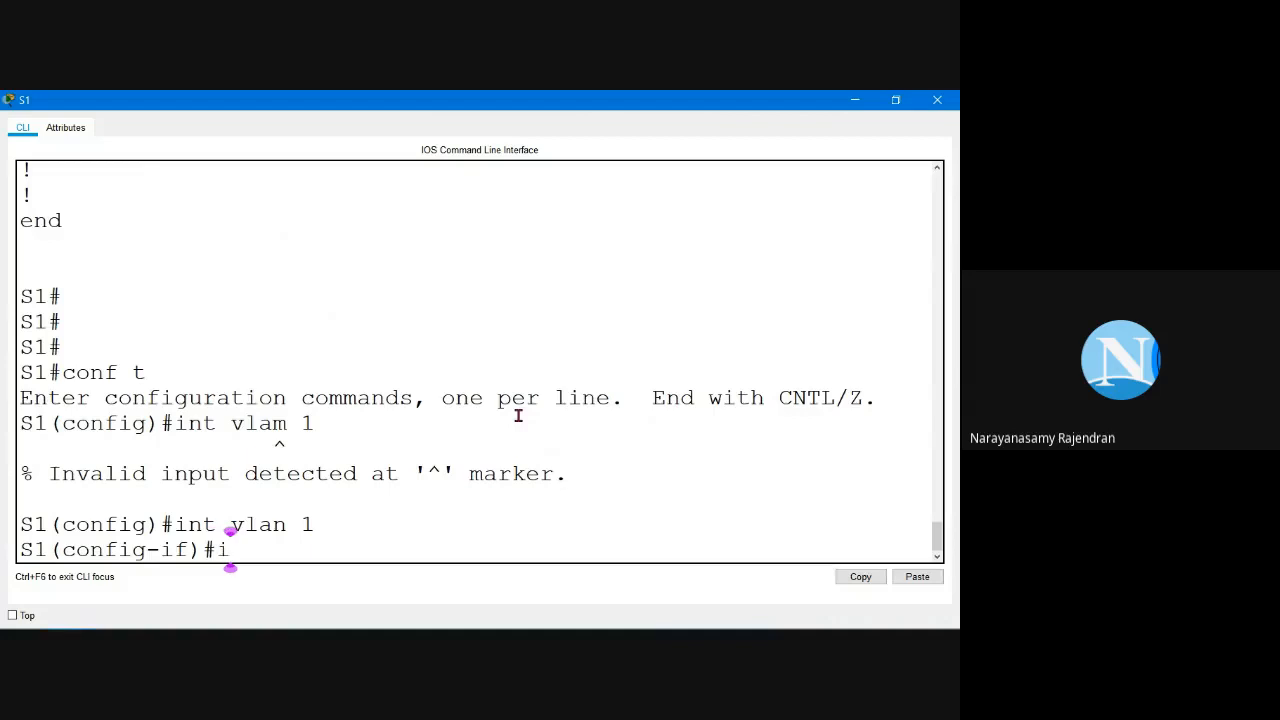
pyautogui.write('p add')
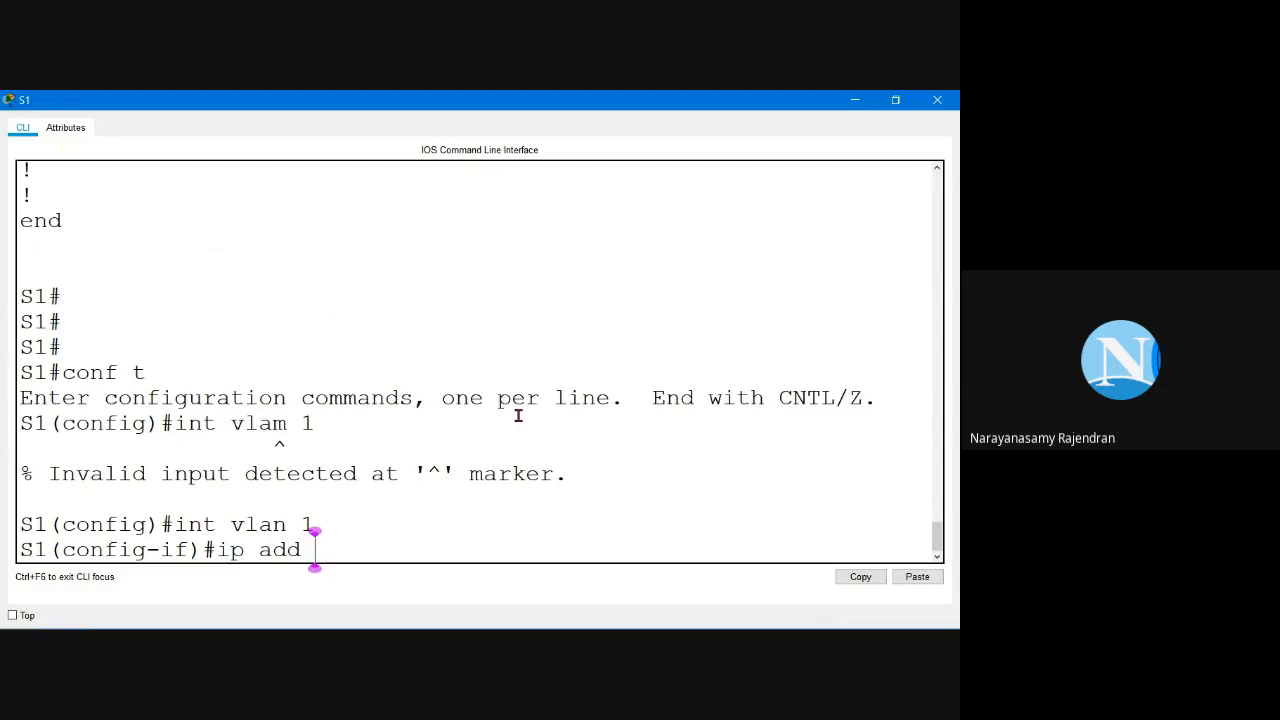
pyautogui.write(' dhcp')
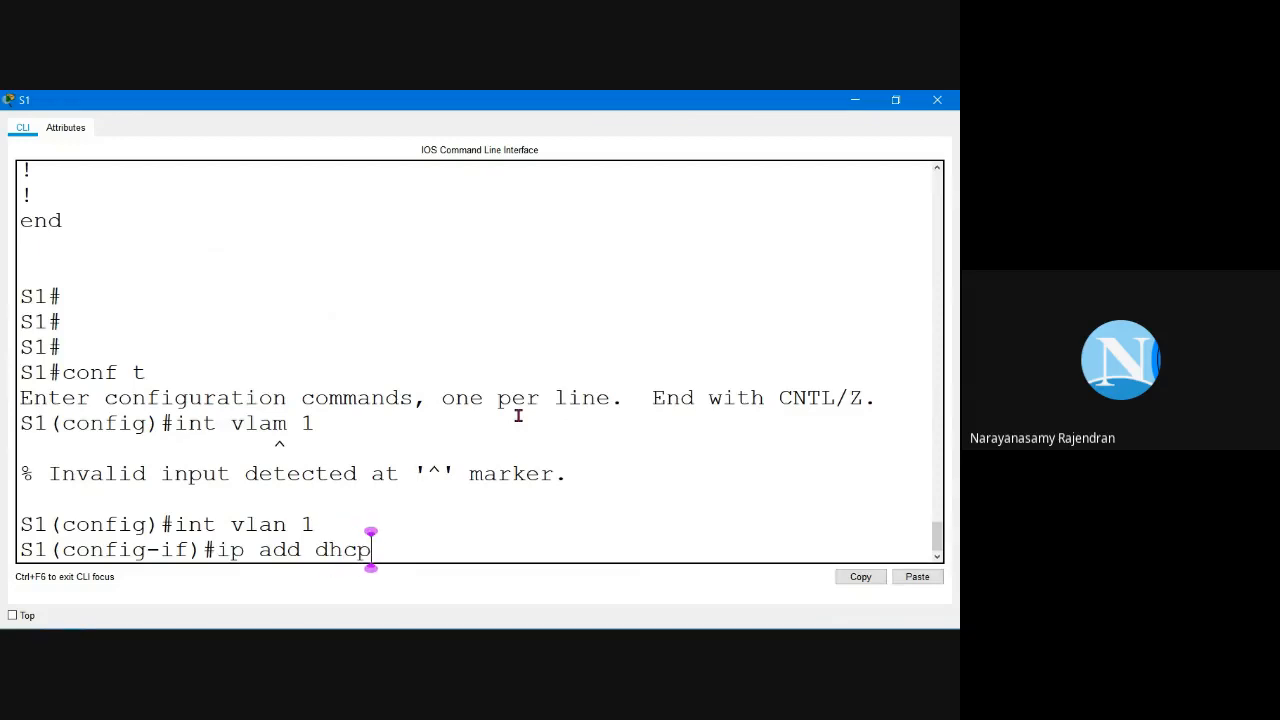
pyautogui.press('Left')
pyautogui.press('Left')
pyautogui.press('Left')
pyautogui.press('Left')
pyautogui.press('Left')
pyautogui.press('Left')
pyautogui.press('Left')
pyautogui.press('Left')
pyautogui.press('Left')
pyautogui.press('Left')
pyautogui.press('Left')
pyautogui.write('no')
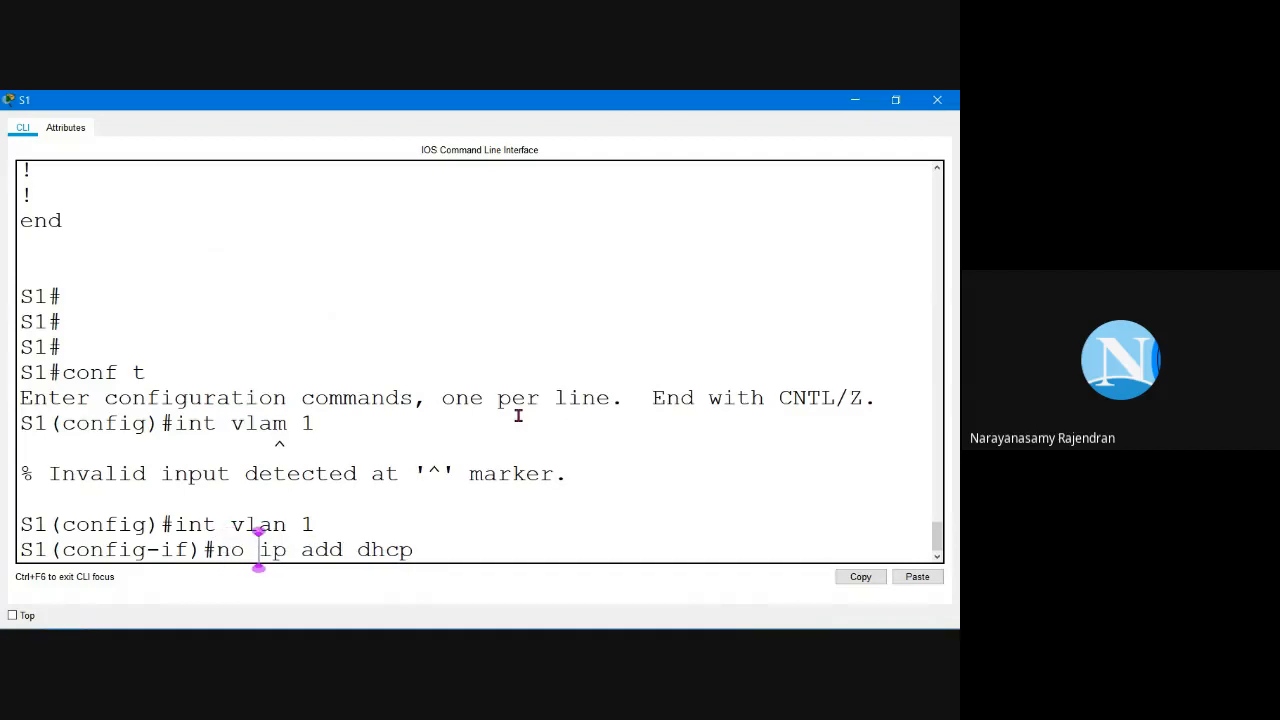
pyautogui.press('Right')
pyautogui.press('Right')
pyautogui.press('Right')
pyautogui.press('Right')
pyautogui.press('Right')
pyautogui.press('Right')
pyautogui.press('Right')
pyautogui.press('Right')
pyautogui.press('Right')
pyautogui.press('Right')
pyautogui.press('Right')
pyautogui.press('Return')
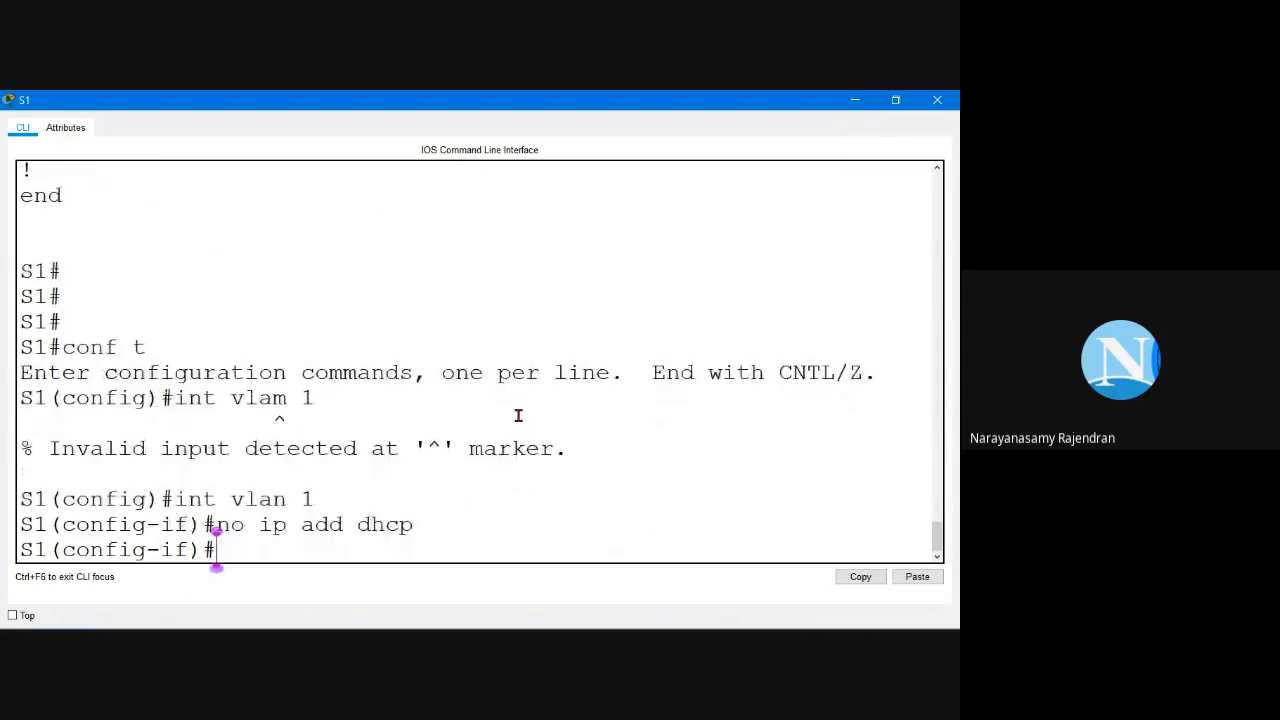
# Step: Begin the ip add command and look up S1's address in the addressing table
pyautogui.write('ip add')
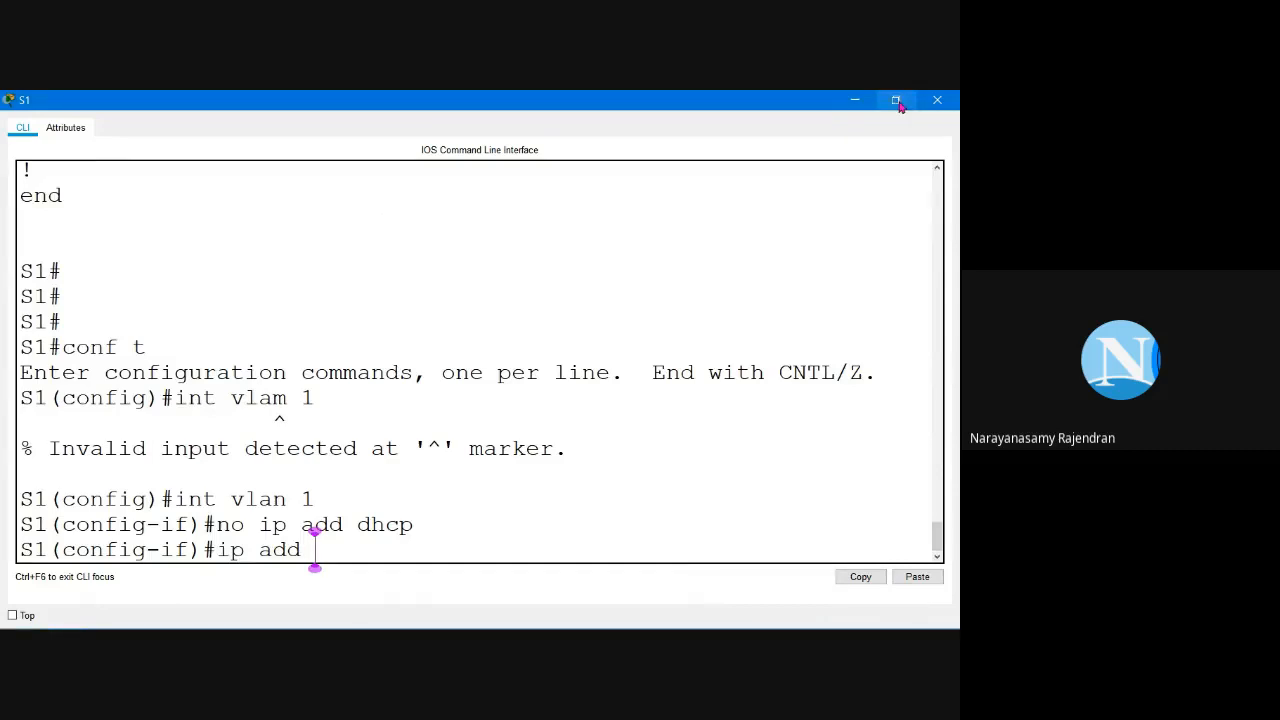
pyautogui.click(897, 101)
pyautogui.click(913, 261)
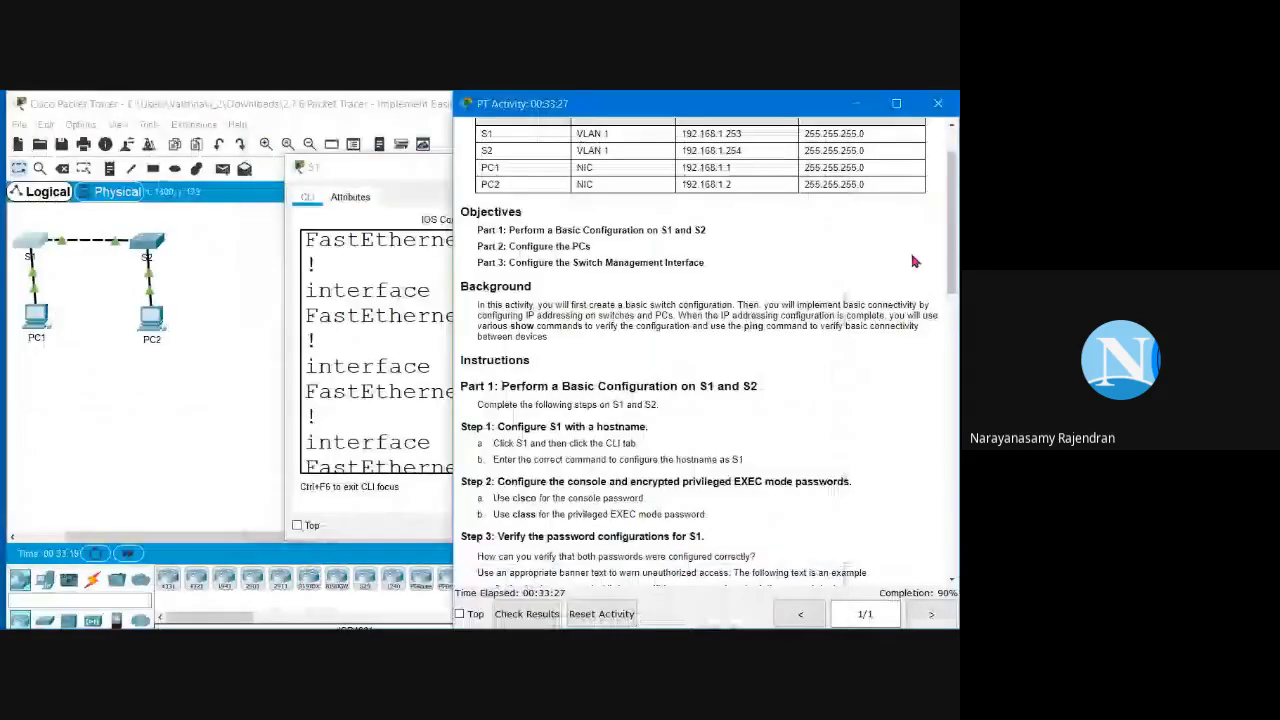
pyautogui.scroll(2, 729, 209)
pyautogui.click(408, 405)
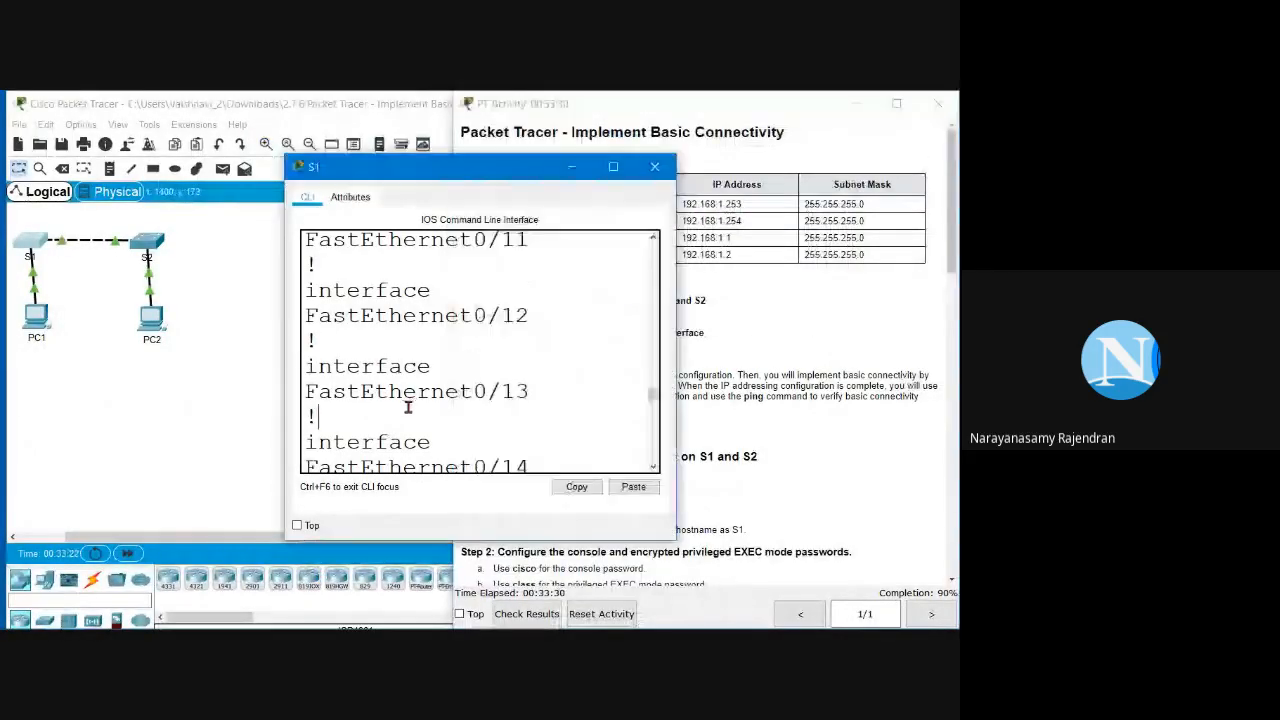
pyautogui.scroll(-10, 408, 405)
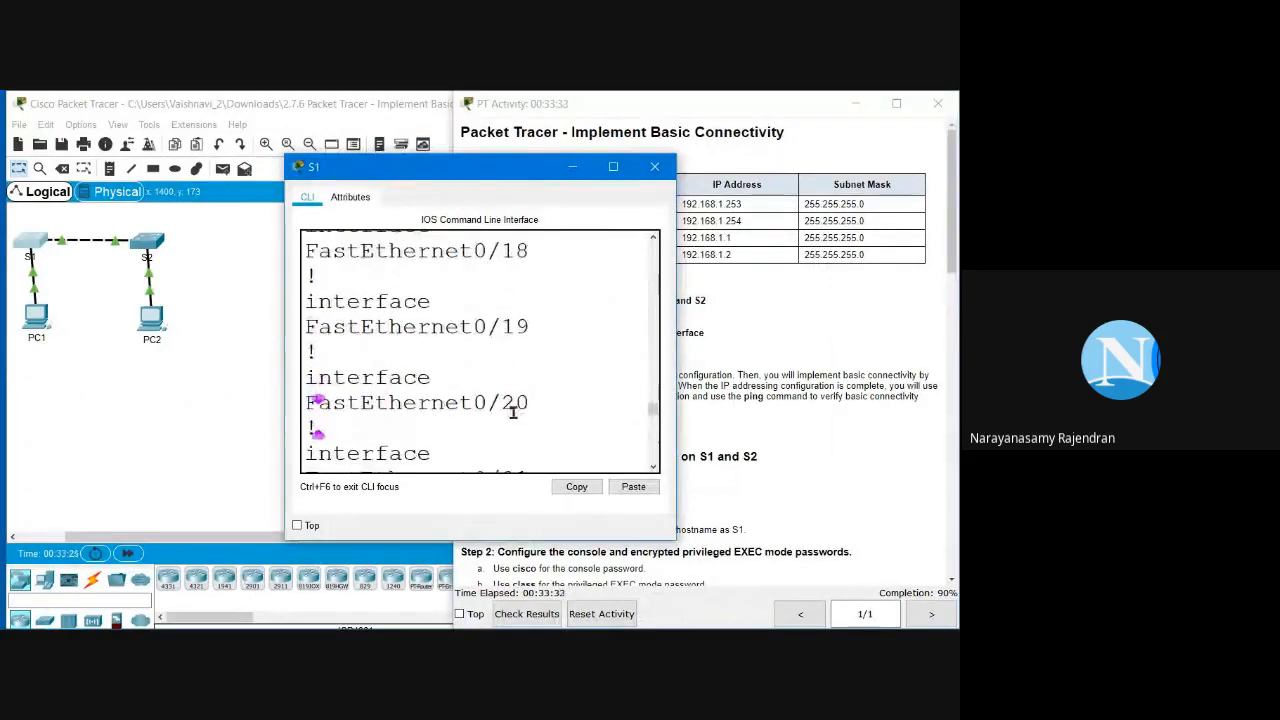
pyautogui.scroll(-2, 513, 413)
pyautogui.click(613, 166)
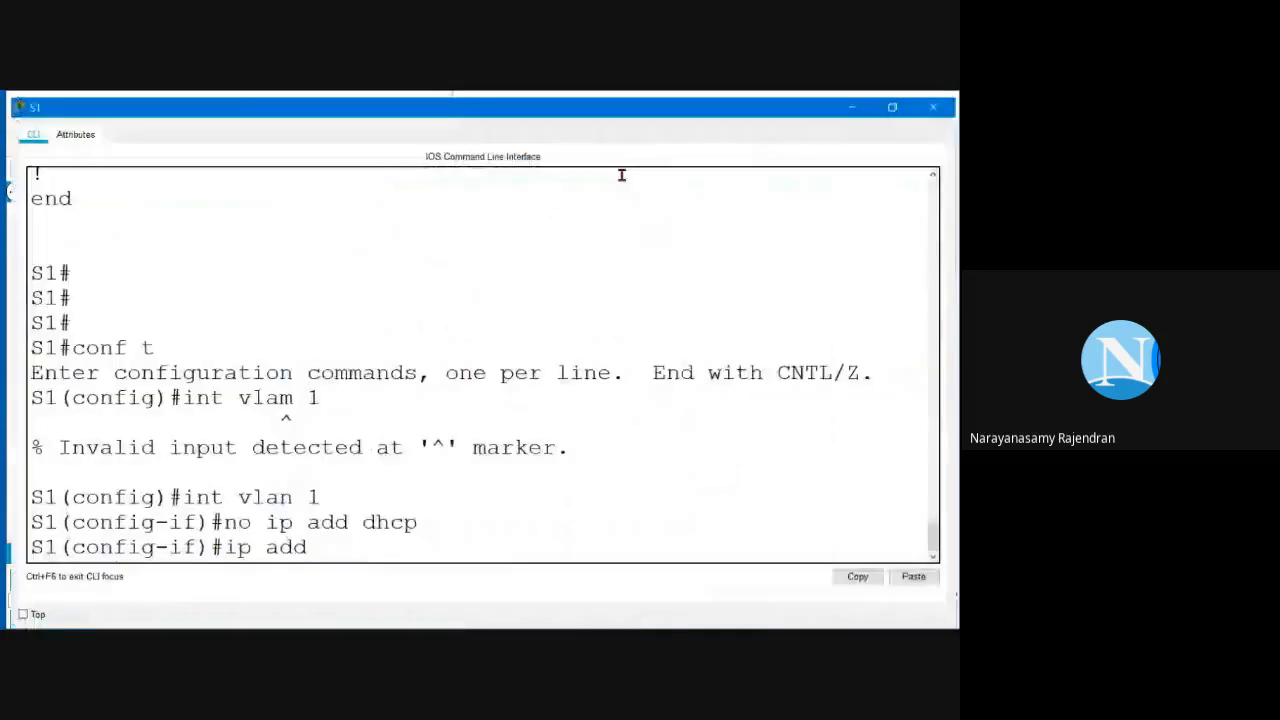
# Step: Assign 192.168.1.253 255.255.255.0 to S1's VLAN 1 and bring it up with no shut
pyautogui.click(372, 544)
pyautogui.write('19')
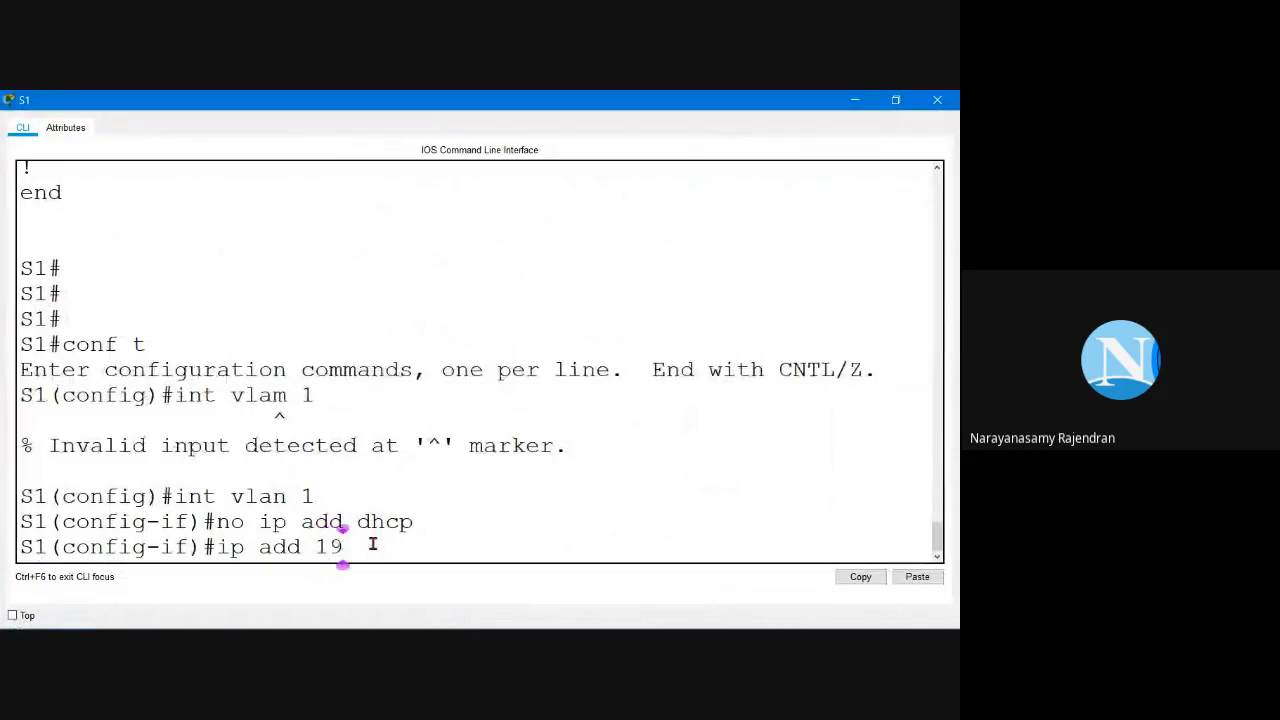
pyautogui.write('2.168.1.253 ')
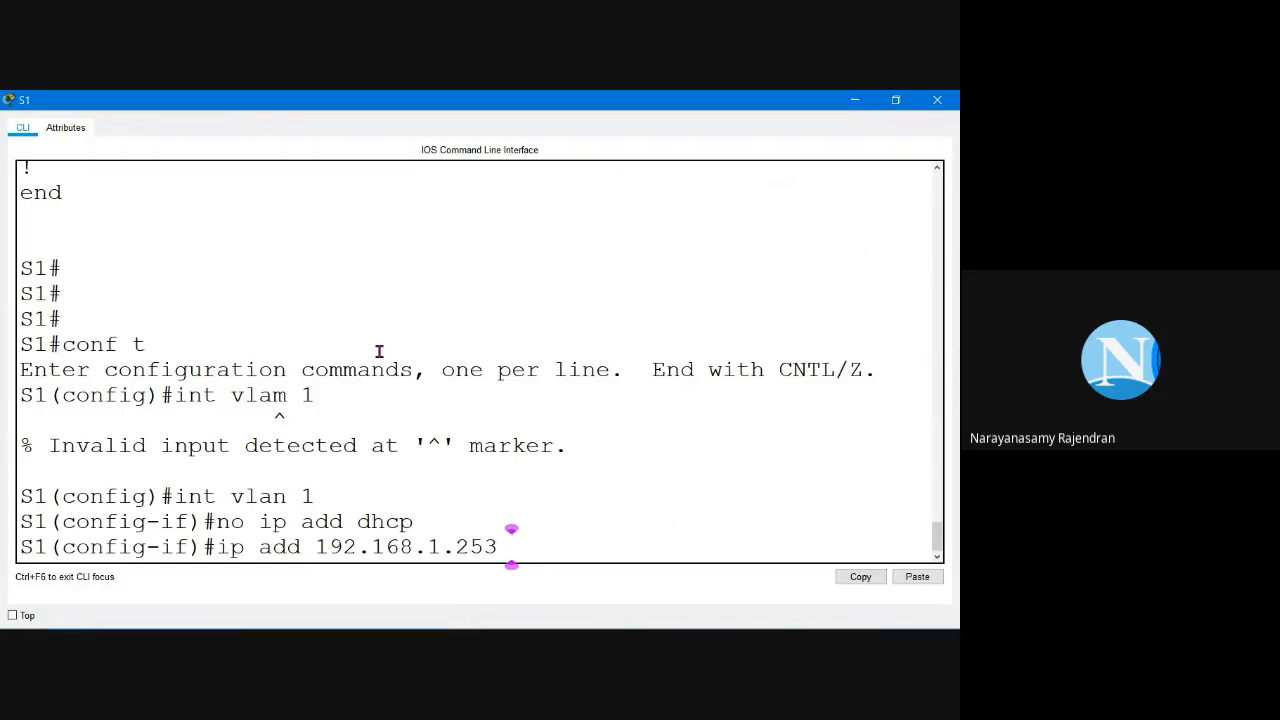
pyautogui.write('255.255.25')
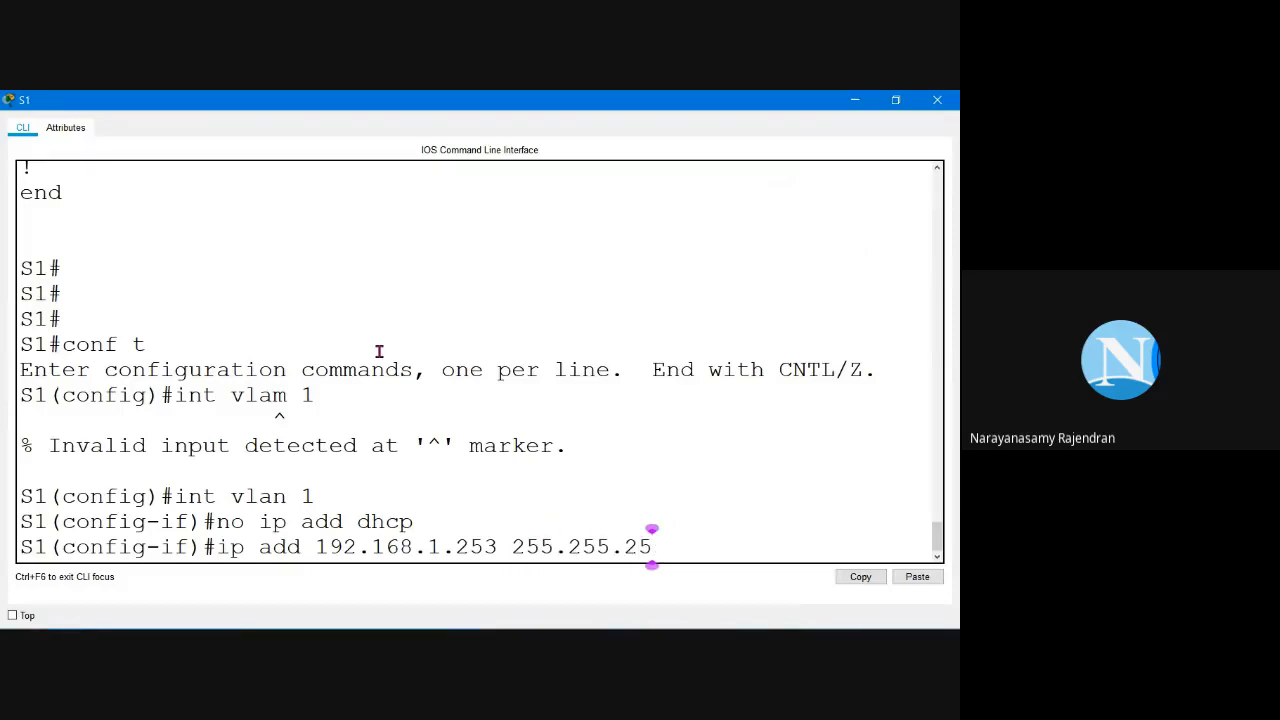
pyautogui.write('5.0')
pyautogui.press('Return')
pyautogui.write('no shhut')
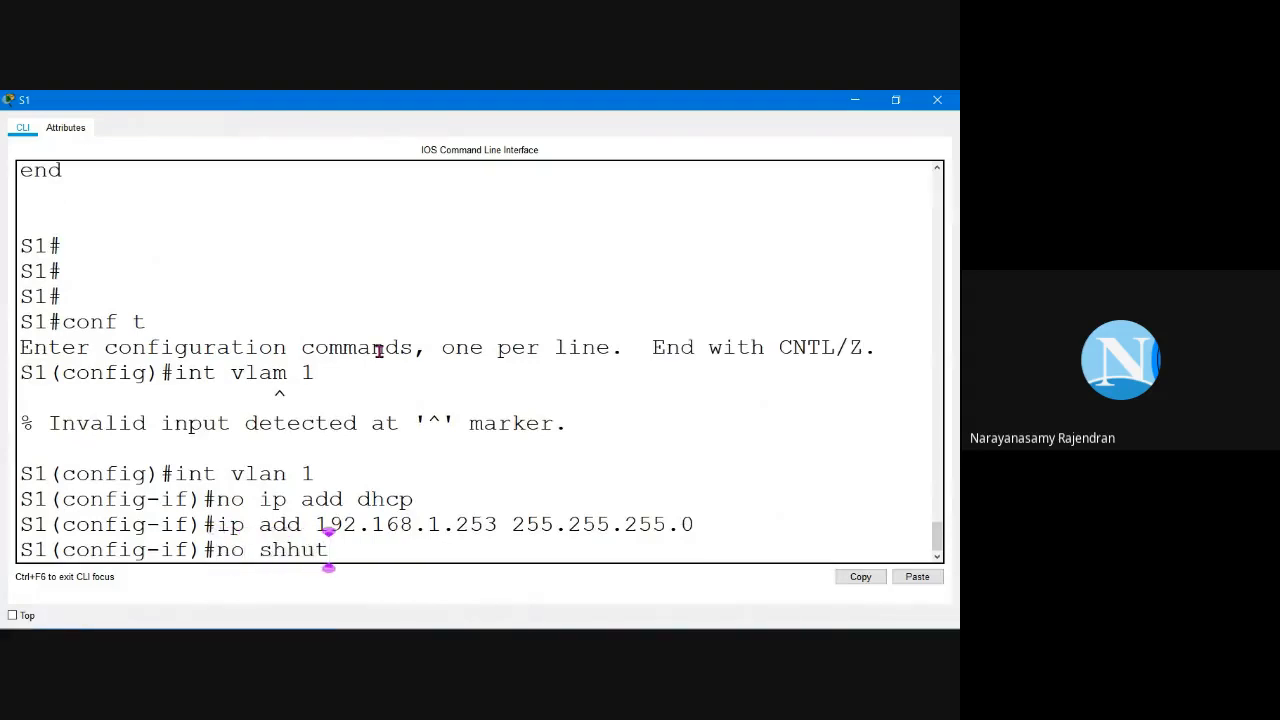
pyautogui.press('Return')
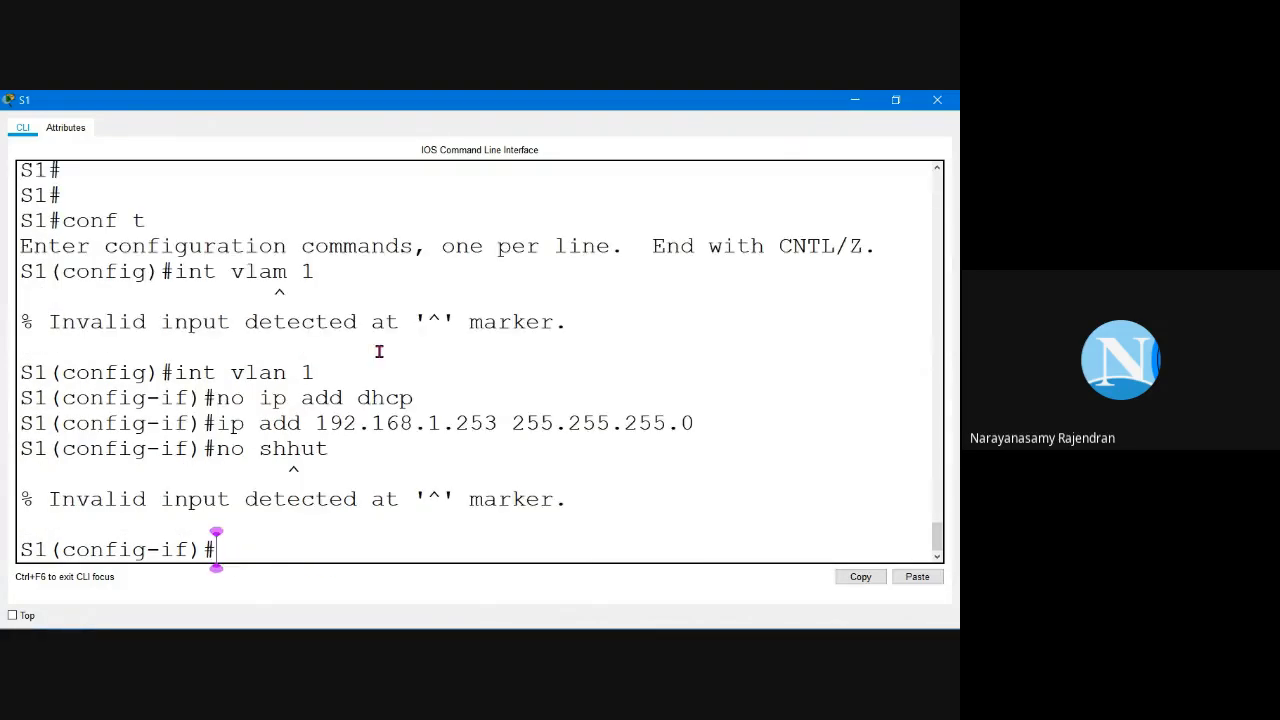
pyautogui.press('Up')
pyautogui.press('Left')
pyautogui.press('Left')
pyautogui.press('Left')
pyautogui.press('BackSpace')
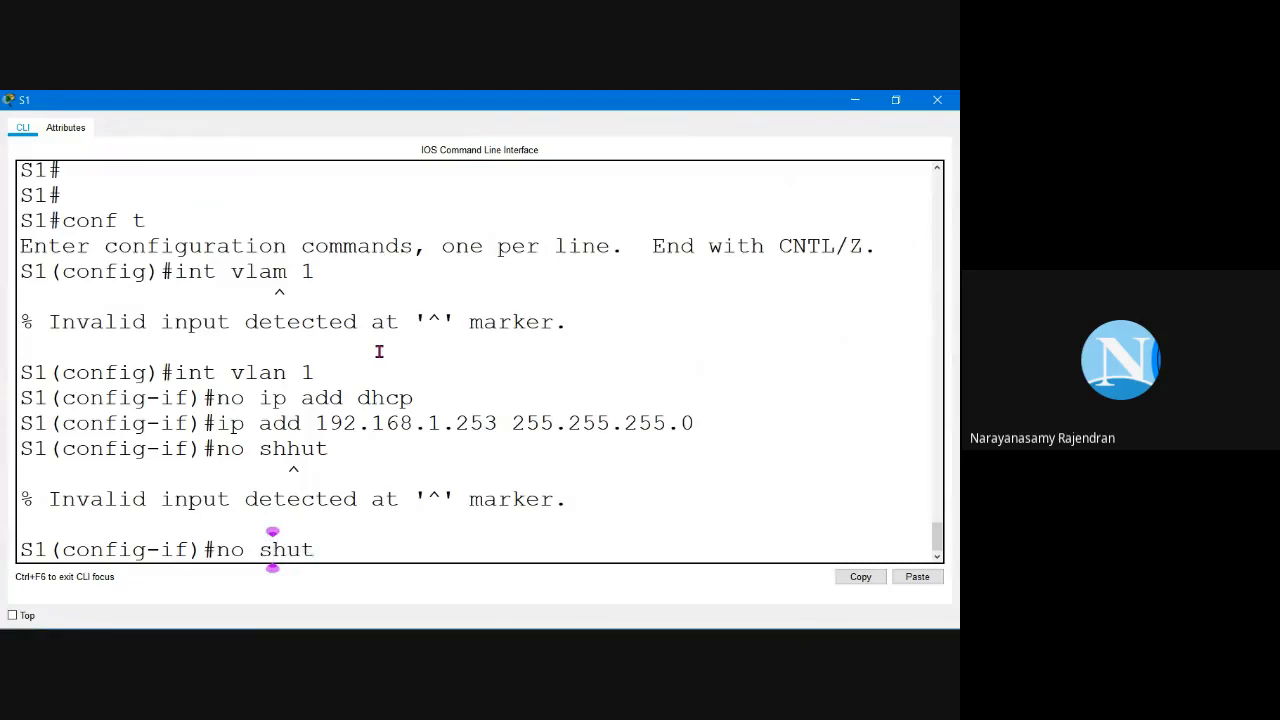
pyautogui.press('Return')
# Step: Exit back to S1# and save the configuration with wr
pyautogui.press('Return')
pyautogui.press('Return')
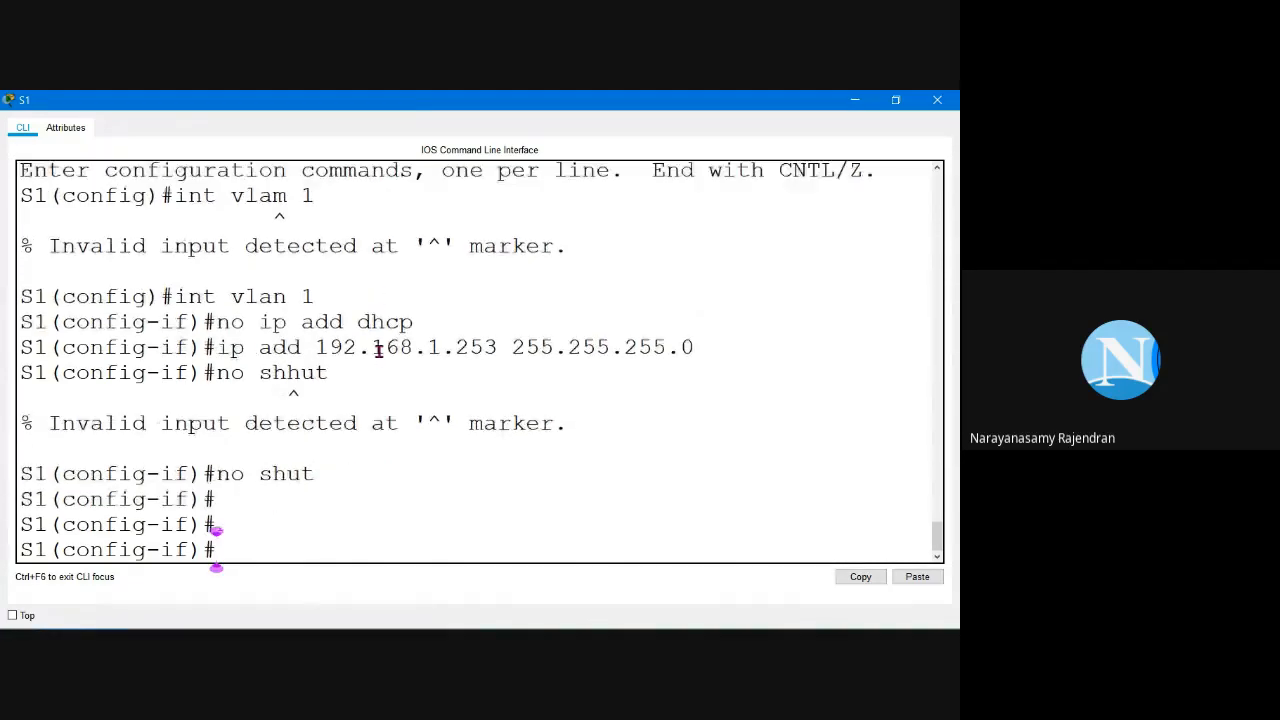
pyautogui.write('exit')
pyautogui.press('Return')
pyautogui.press('Return')
pyautogui.press('Return')
pyautogui.write('exi')
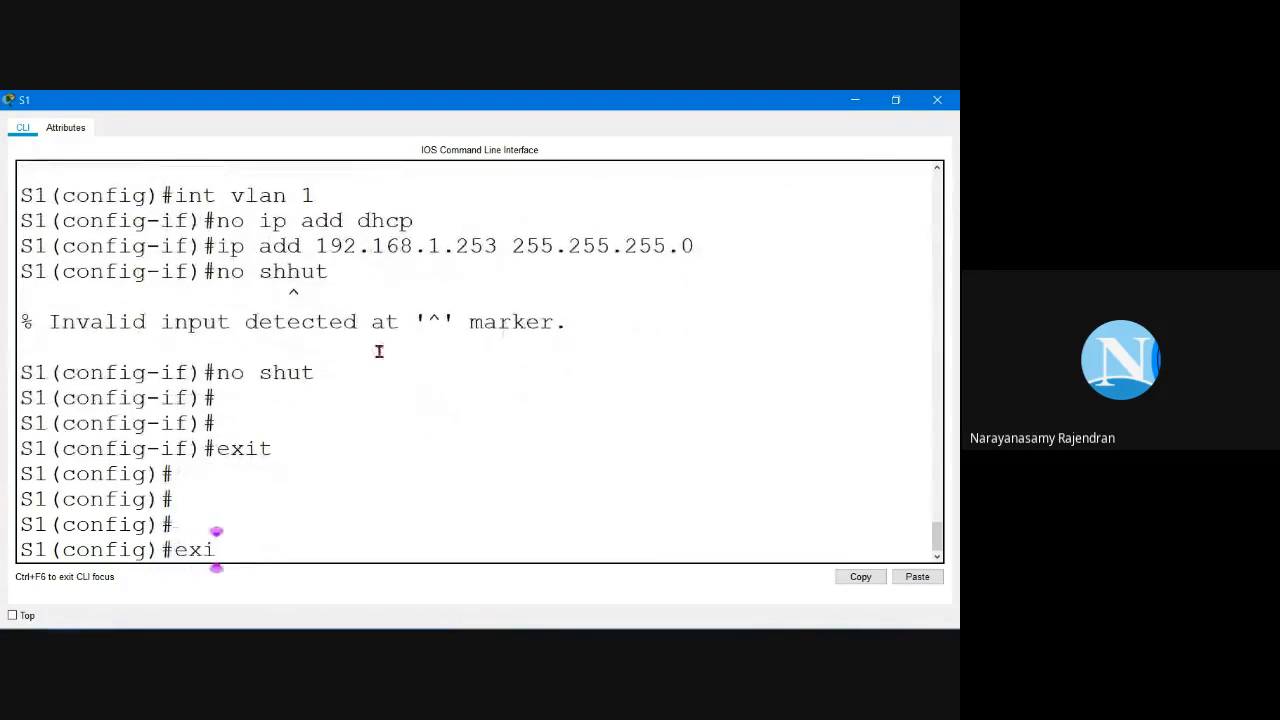
pyautogui.write('t')
pyautogui.press('Return')
pyautogui.press('Return')
pyautogui.write('wr')
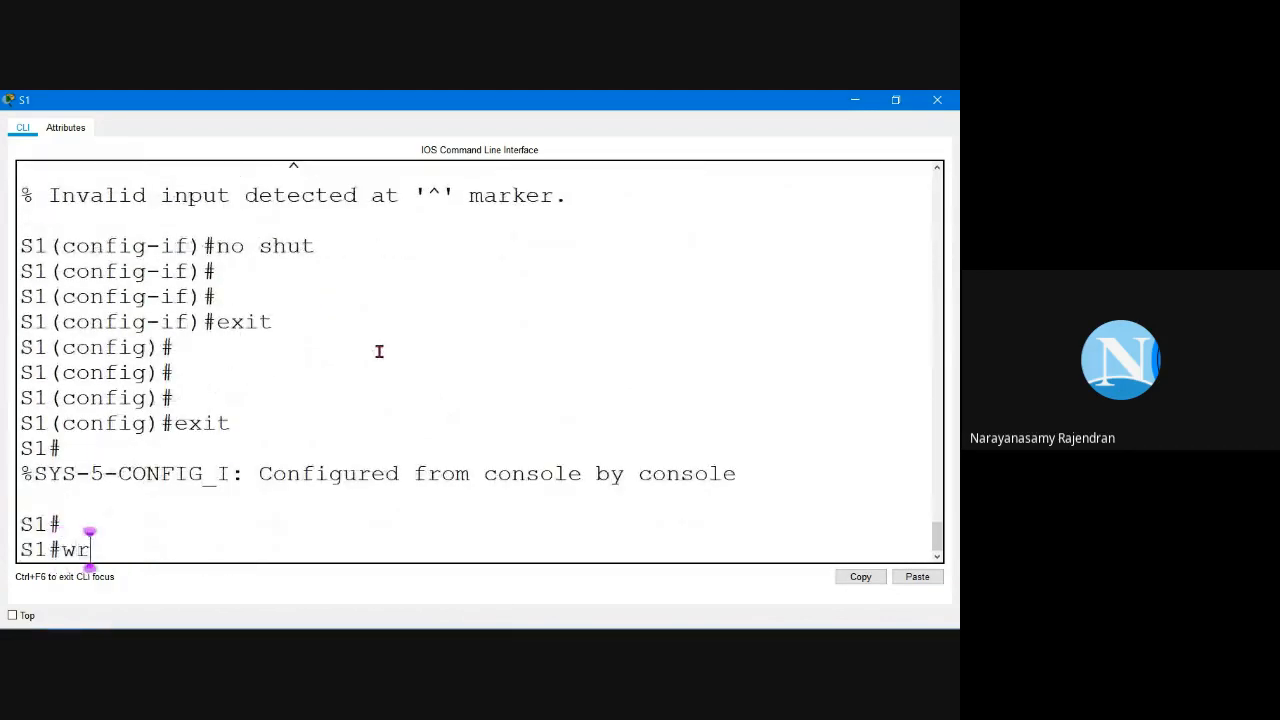
pyautogui.press('Return')
pyautogui.press('Return')
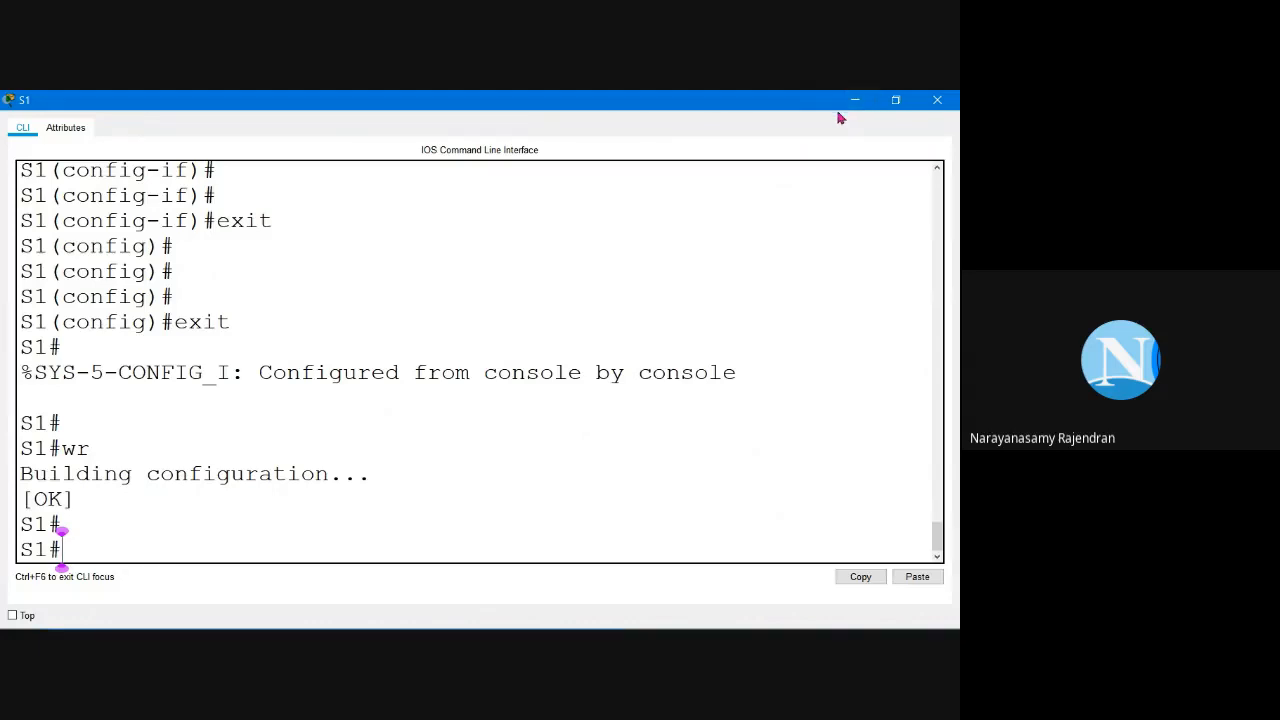
# Step: Close S1's configuration window, widen PC1's Command Prompt, and rerun the ping to 192.168.1.253
pyautogui.click(932, 108)
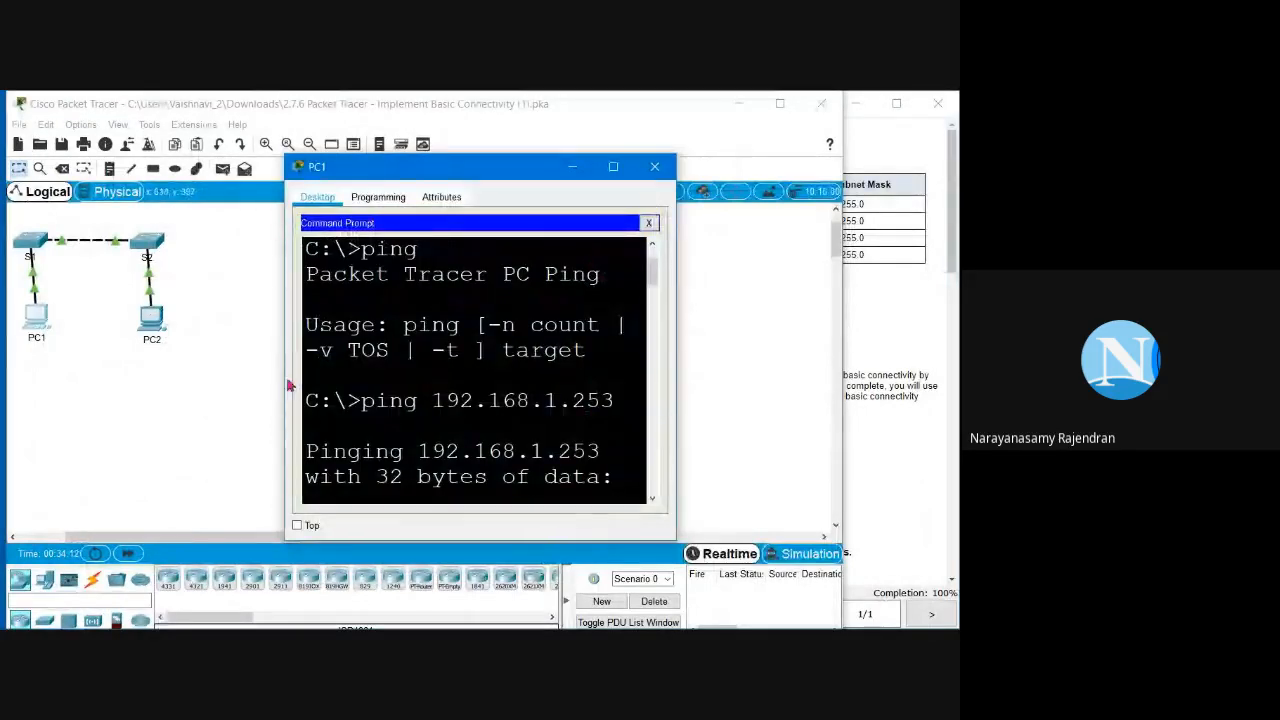
pyautogui.moveTo(284, 380); pyautogui.dragTo(2, 405)
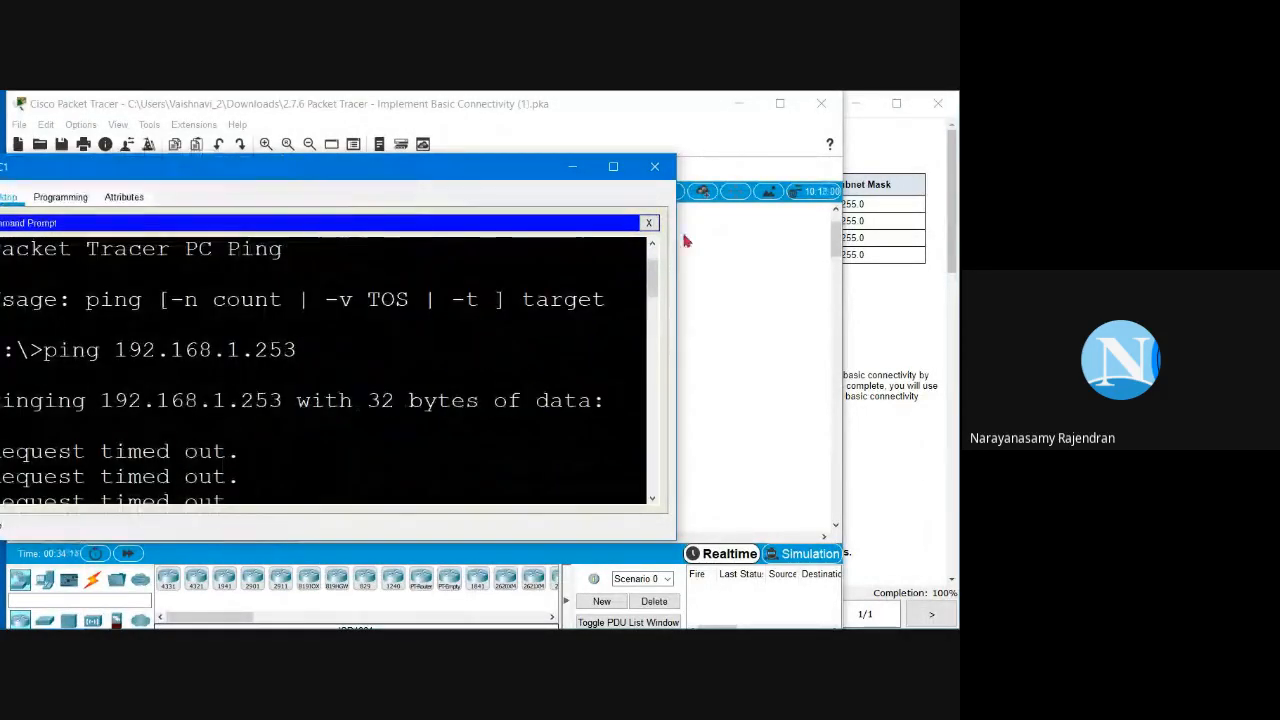
pyautogui.moveTo(424, 173); pyautogui.dragTo(479, 172)
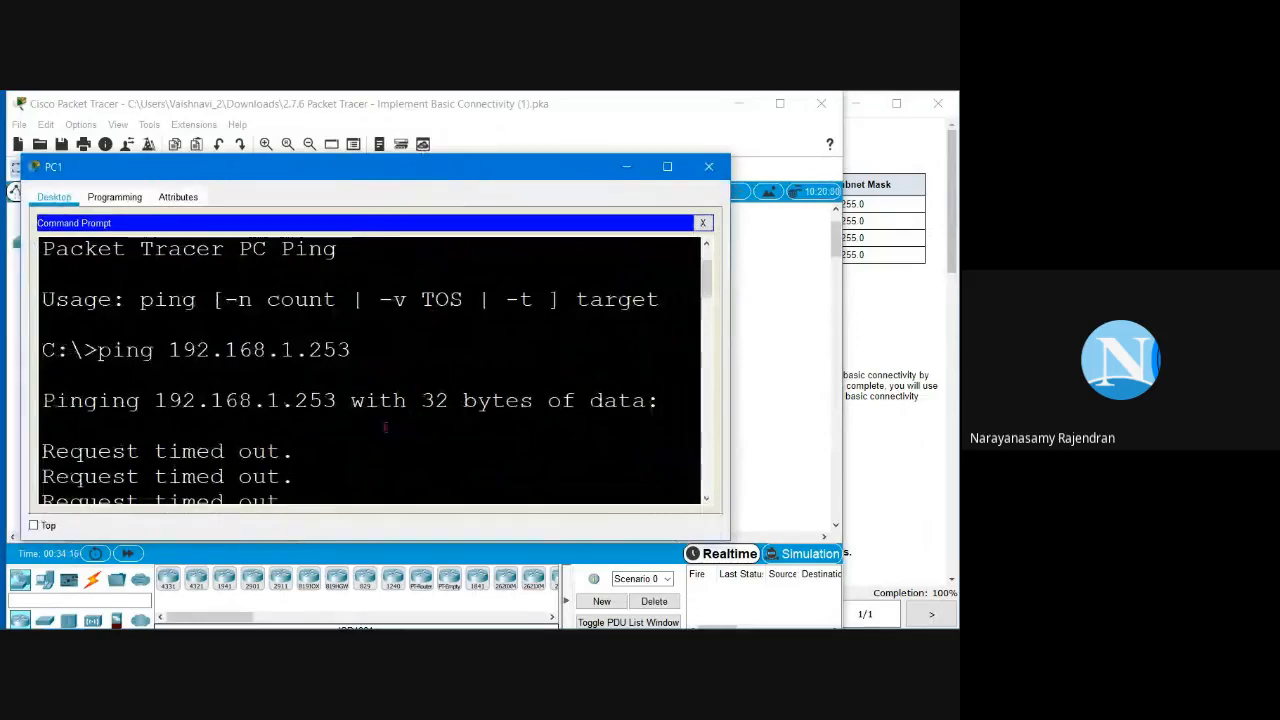
pyautogui.press('Return')
pyautogui.press('Return')
pyautogui.press('Return')
pyautogui.press('Up')
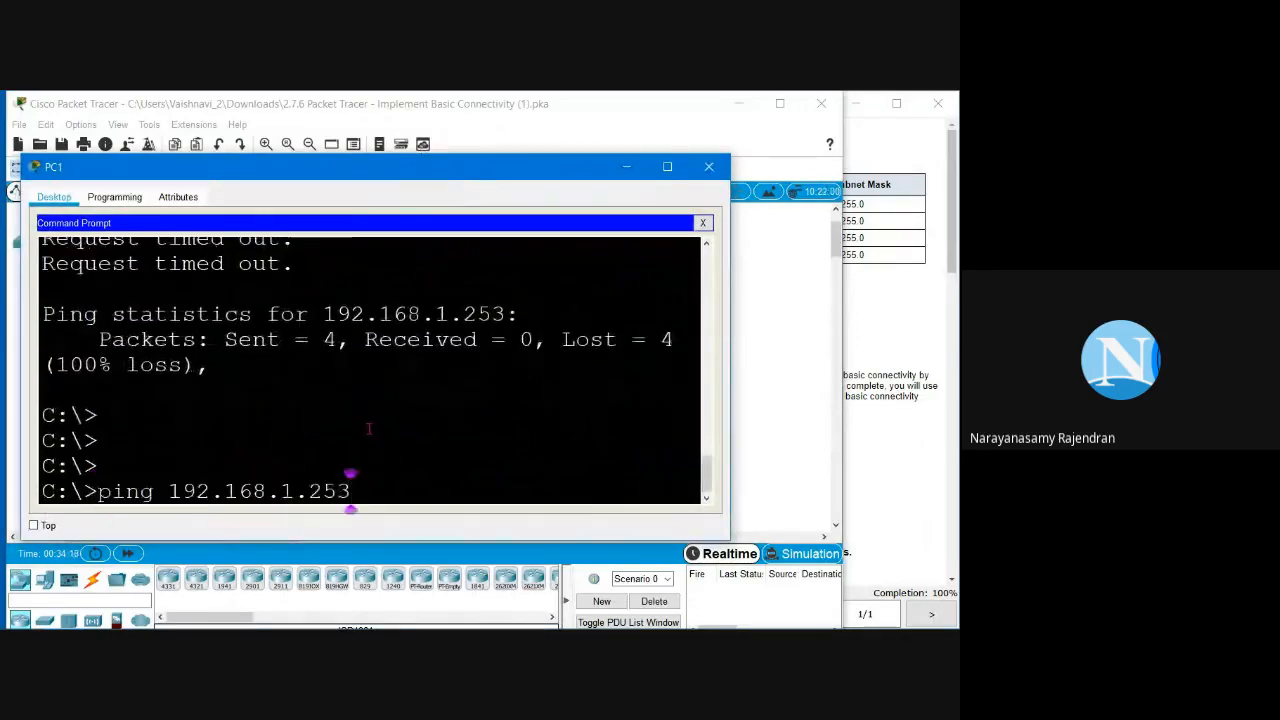
pyautogui.press('Return')
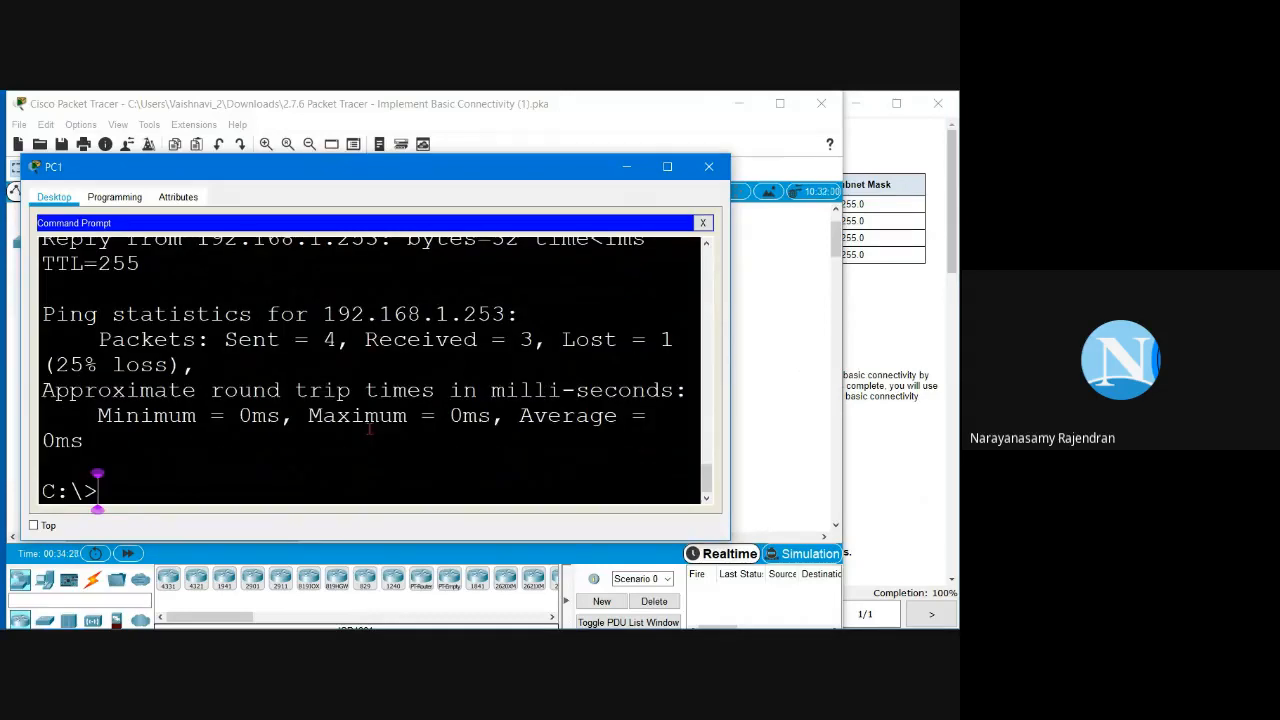
pyautogui.press('Up')
pyautogui.press('Return')
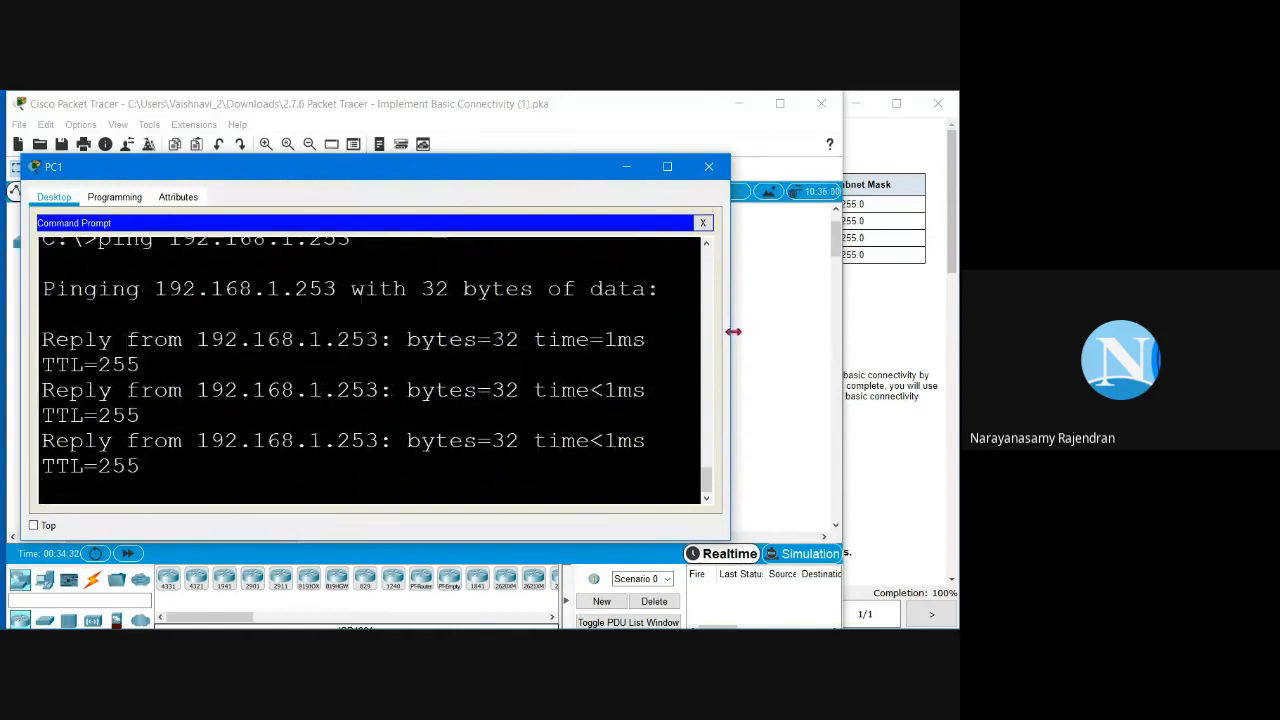
# Step: Highlight the ping statistics: Sent = 4, Received = 4, 0% loss, and 0ms/1ms round-trip times
pyautogui.moveTo(733, 331); pyautogui.dragTo(877, 329)
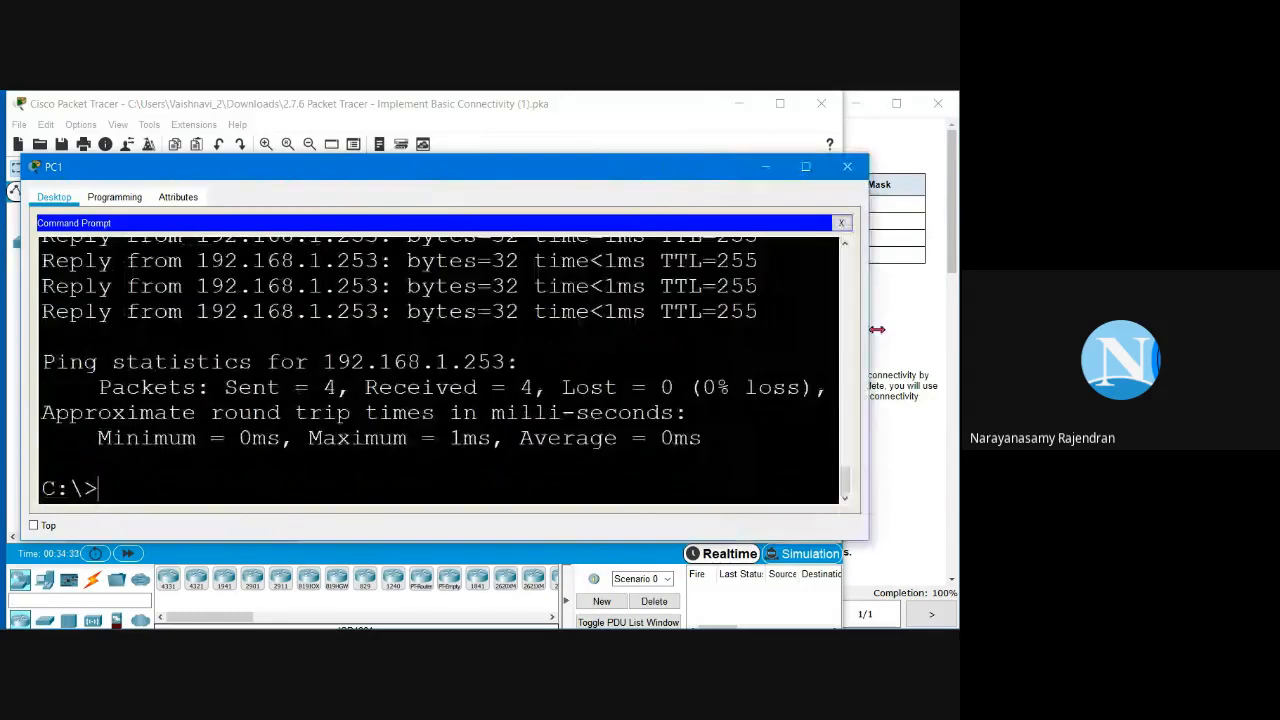
pyautogui.scroll(3, 440, 340)
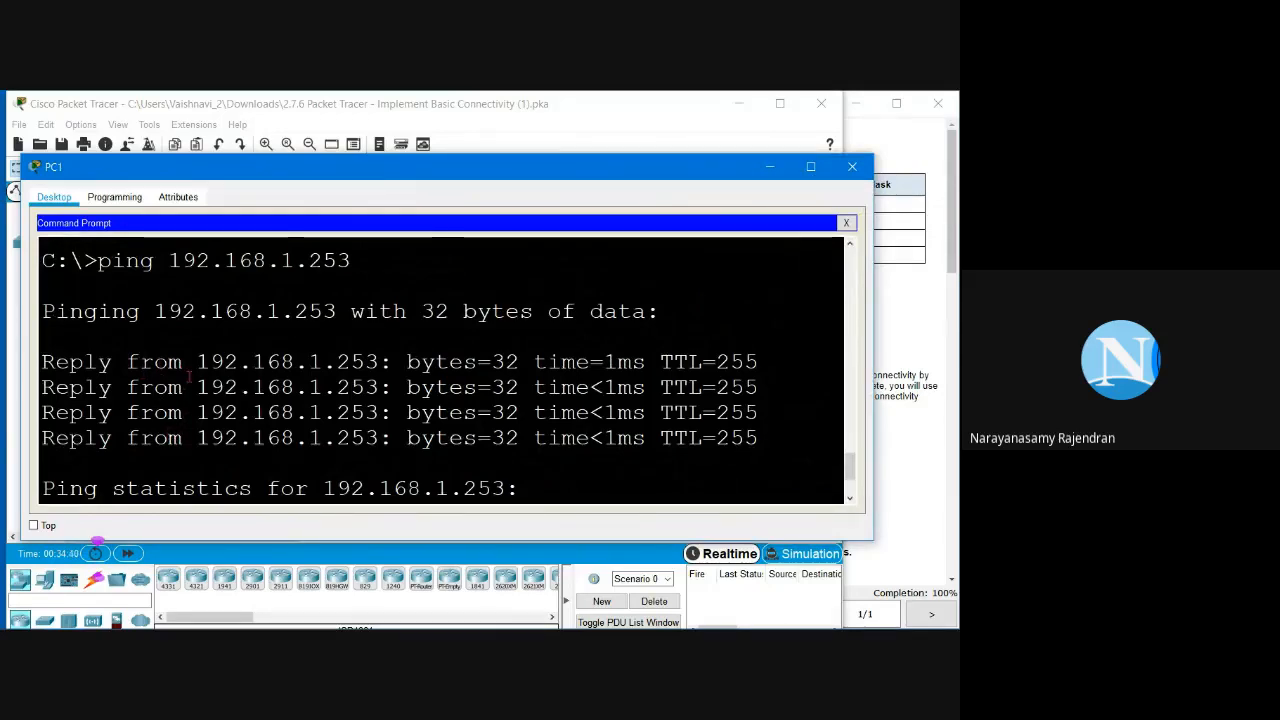
pyautogui.scroll(-1, 185, 397)
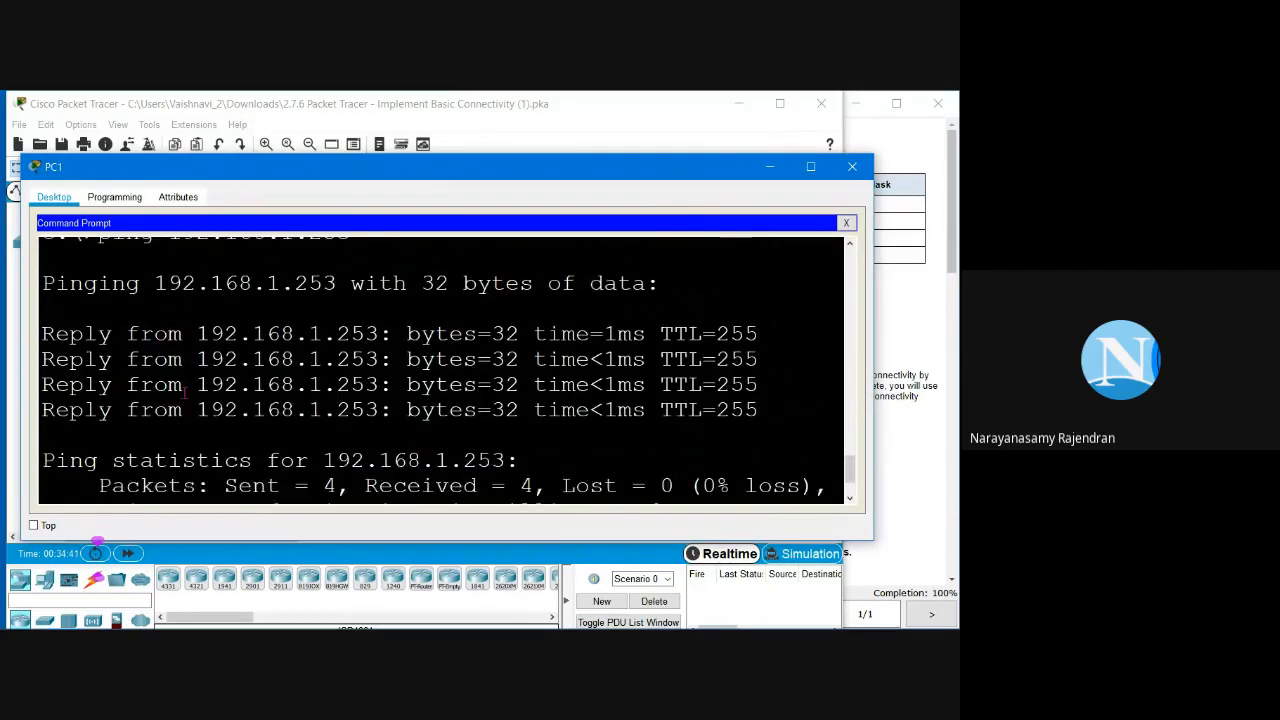
pyautogui.scroll(-3, 185, 397)
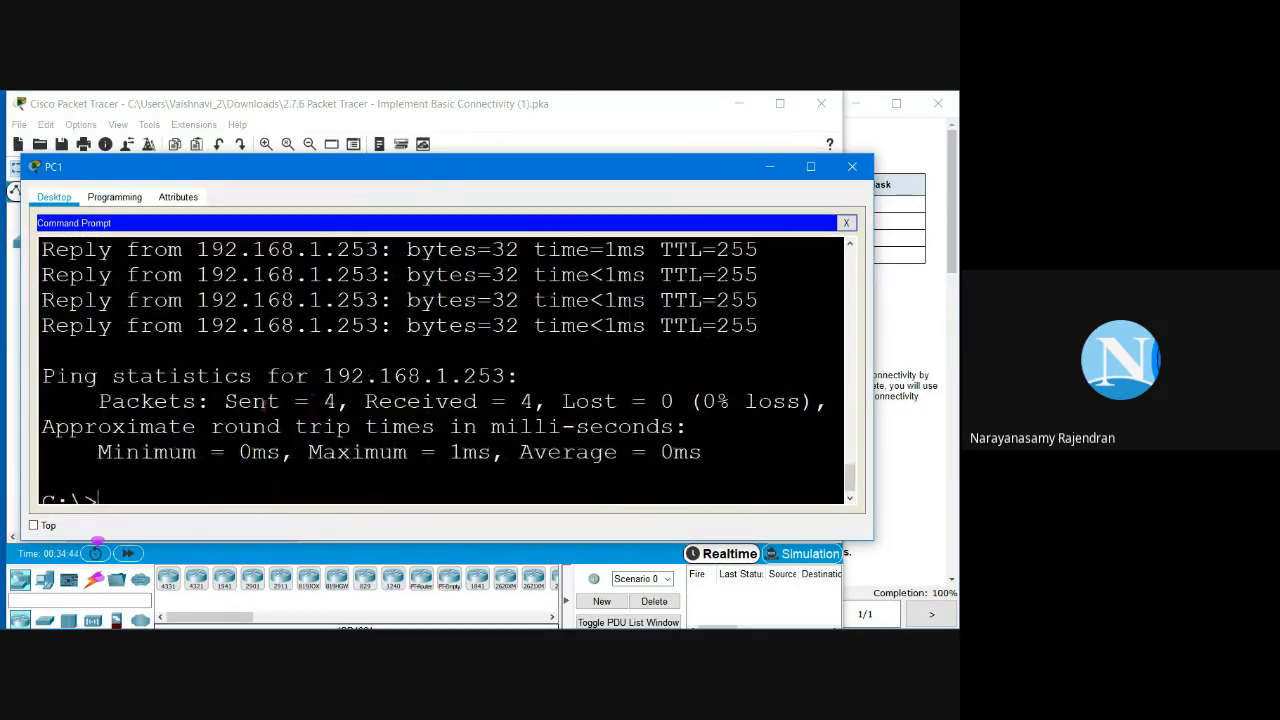
pyautogui.moveTo(224, 401); pyautogui.dragTo(350, 401)
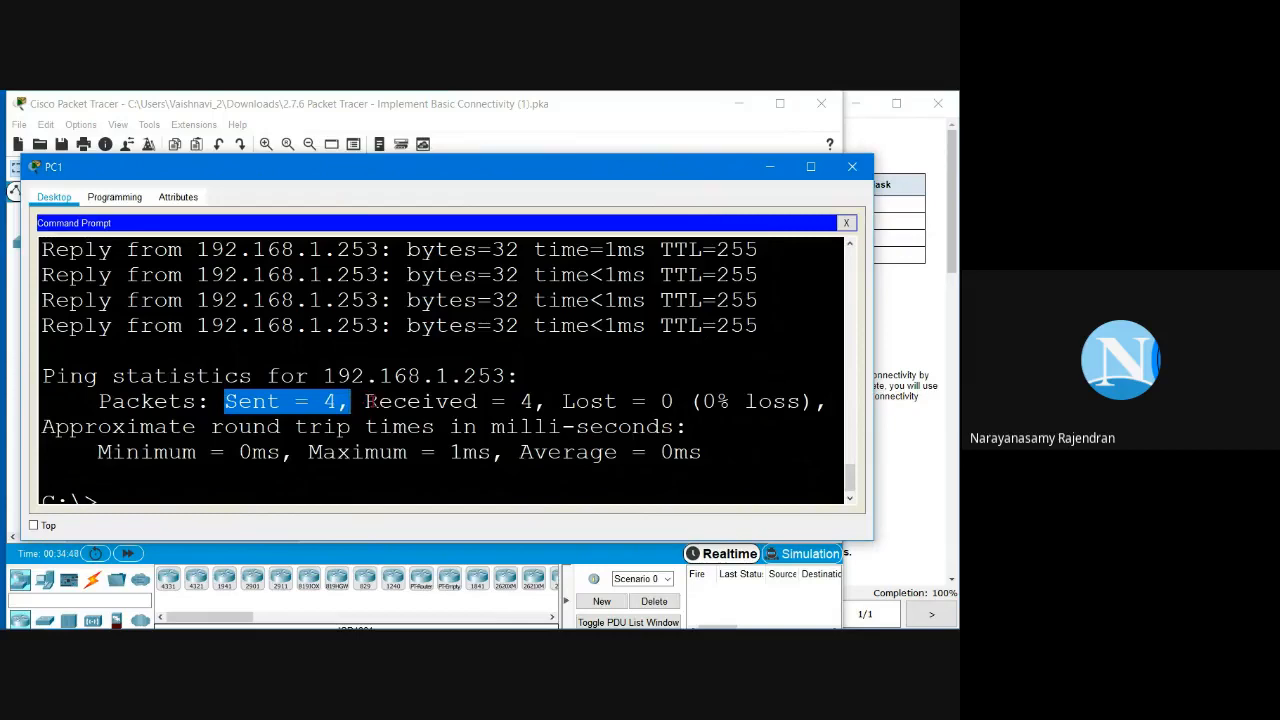
pyautogui.click(377, 400)
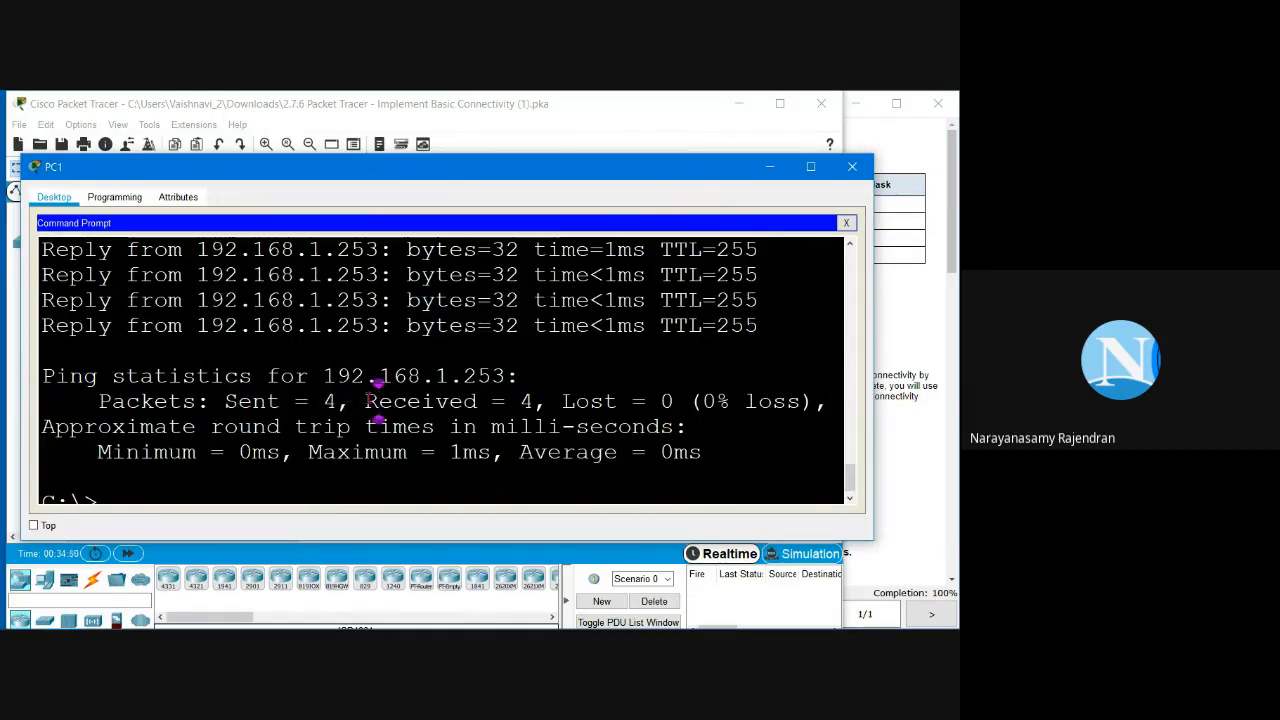
pyautogui.moveTo(366, 401); pyautogui.dragTo(533, 401)
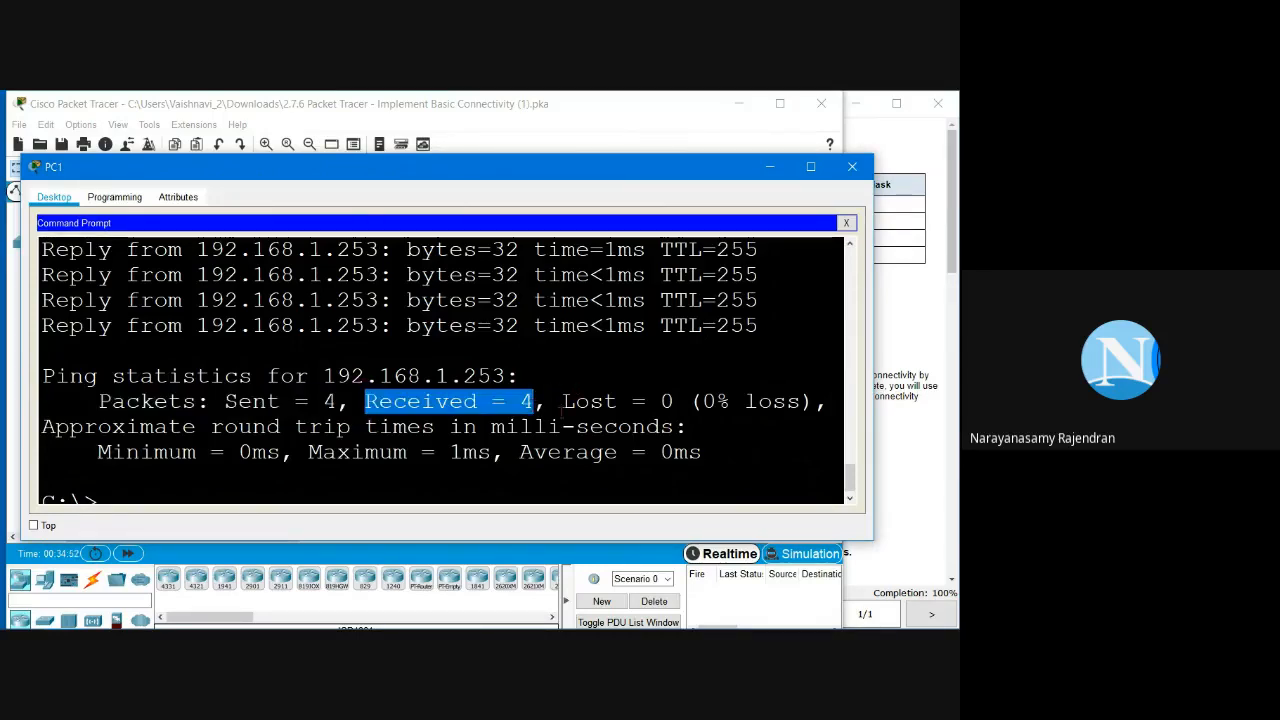
pyautogui.moveTo(702, 401); pyautogui.dragTo(815, 401)
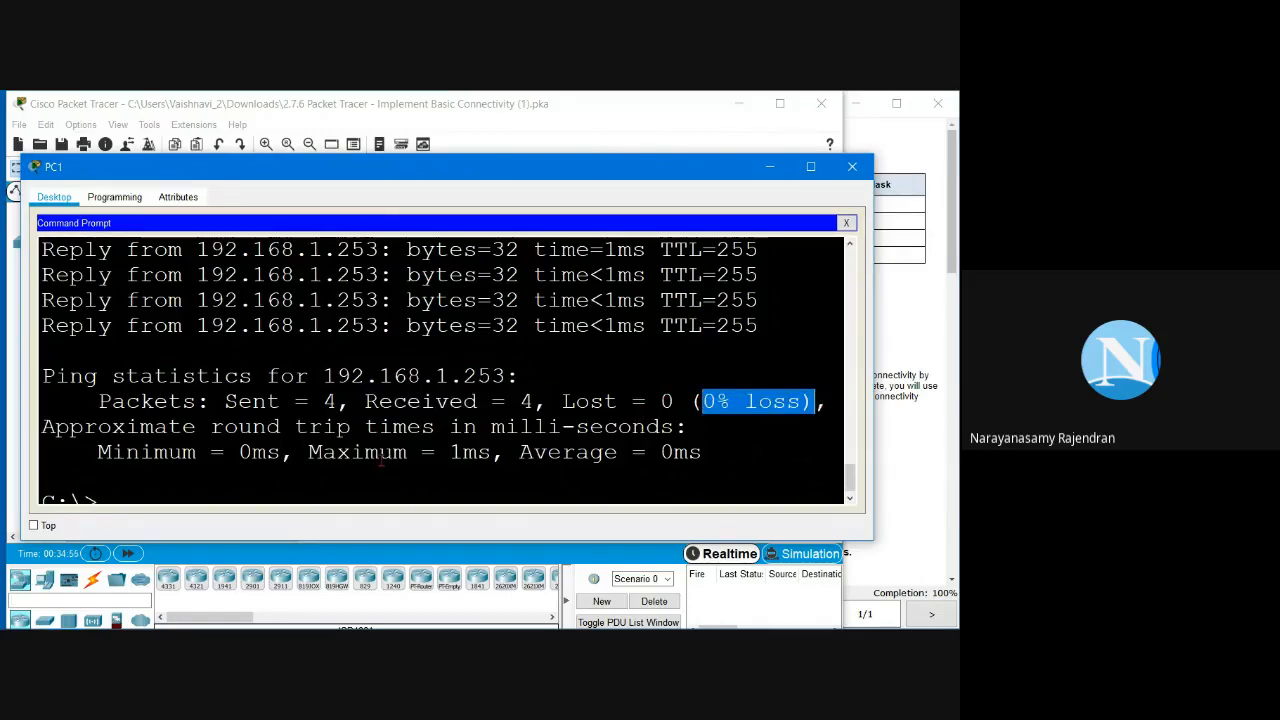
pyautogui.scroll(-1, 380, 460)
pyautogui.moveTo(238, 438); pyautogui.dragTo(283, 440)
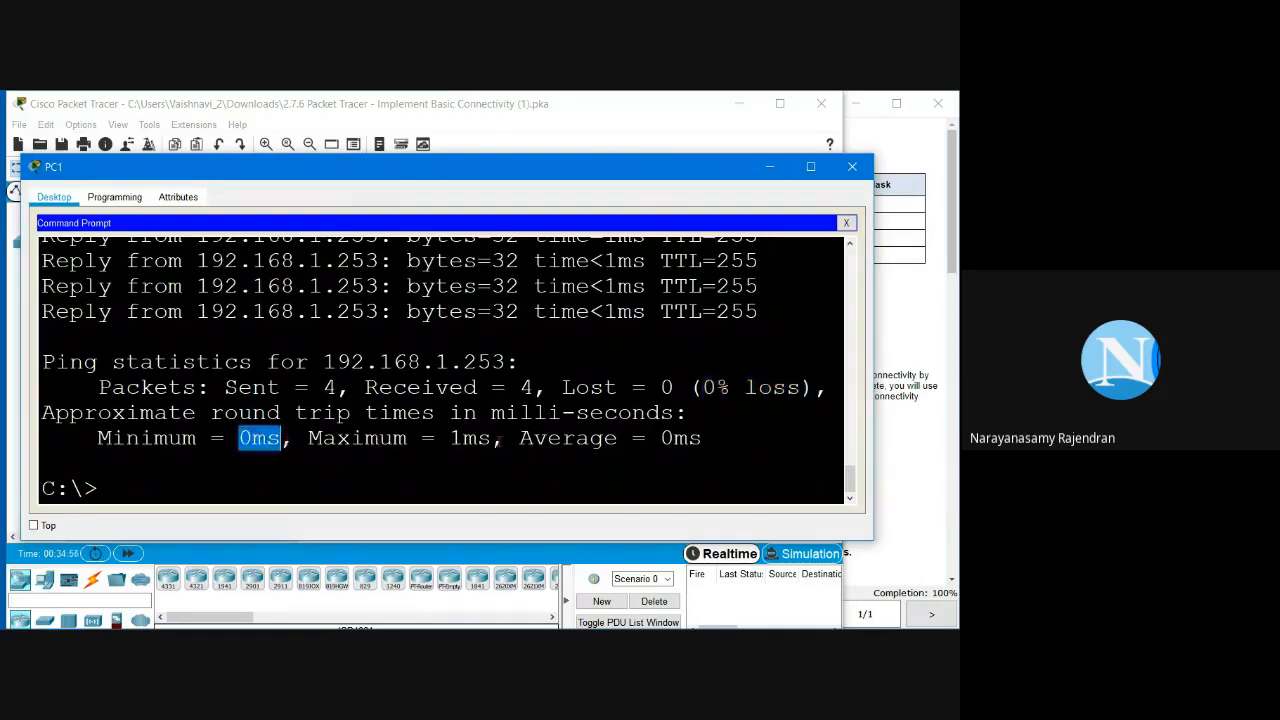
pyautogui.moveTo(449, 438); pyautogui.dragTo(488, 440)
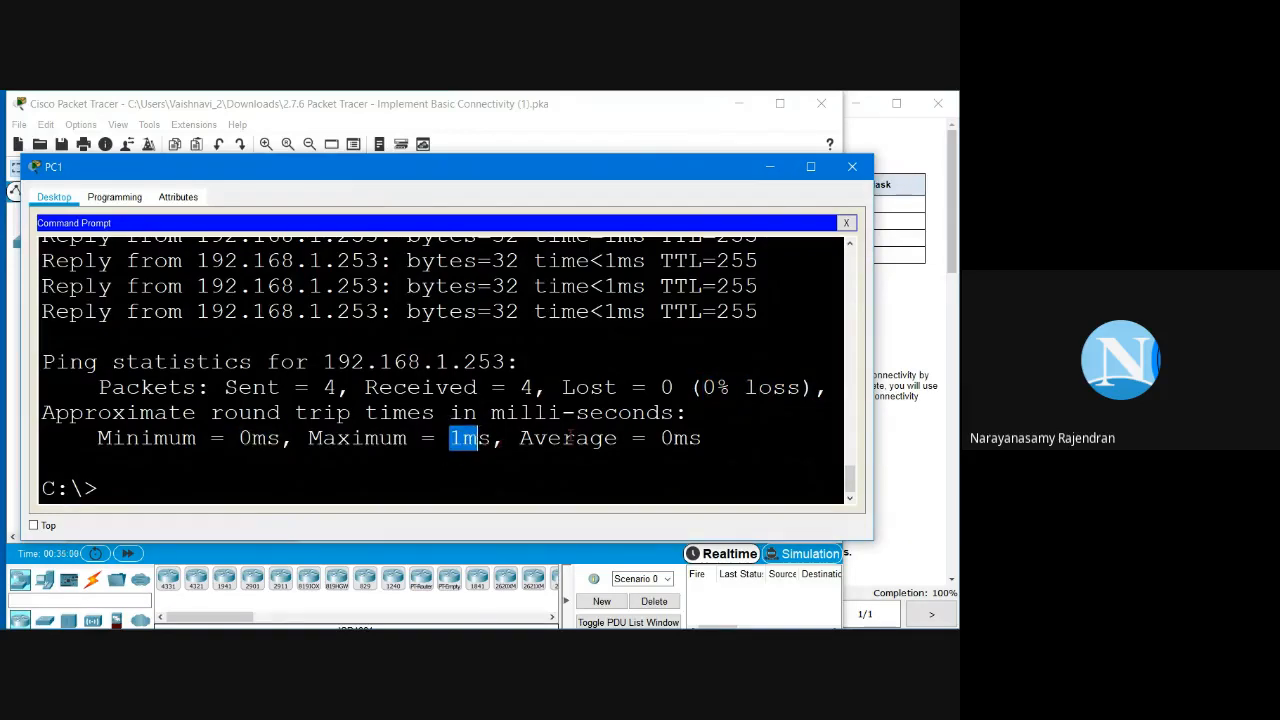
pyautogui.click(702, 438)
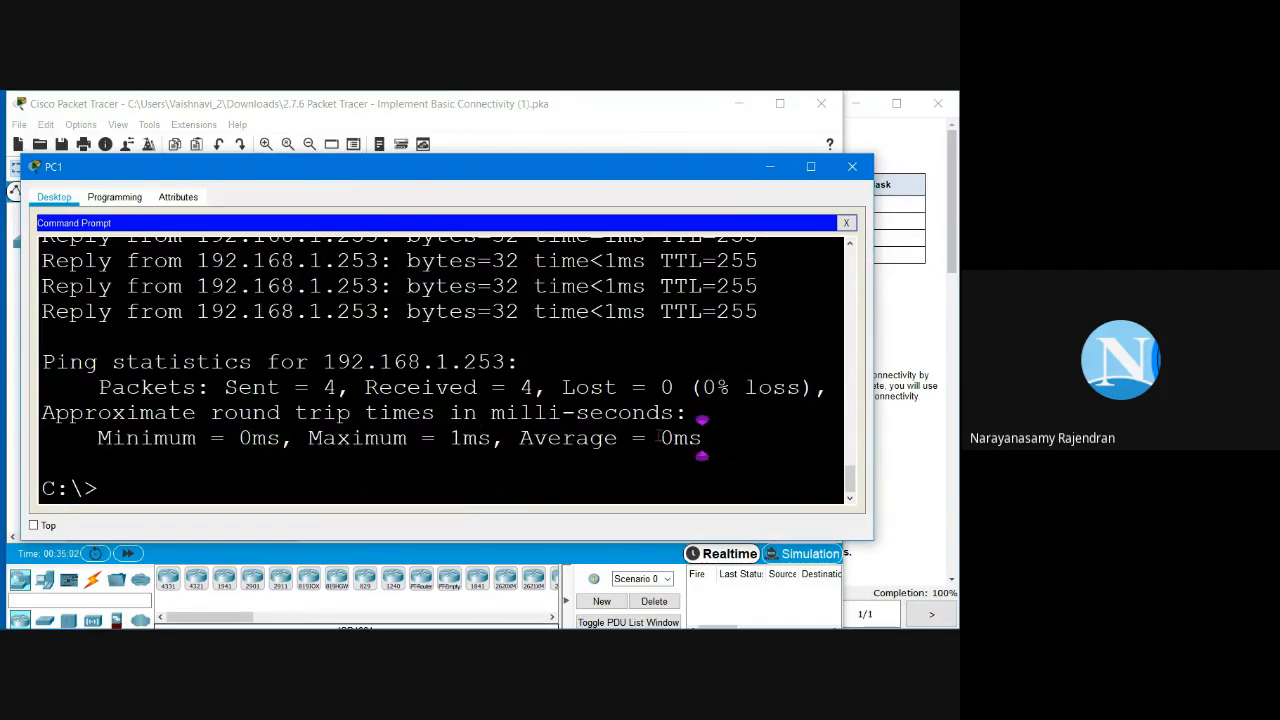
pyautogui.click(198, 464)
# Step: Look up S2's address 192.168.1.254 in the Addressing Table and ping it from PC1
pyautogui.click(903, 287)
pyautogui.moveTo(757, 226); pyautogui.dragTo(620, 230)
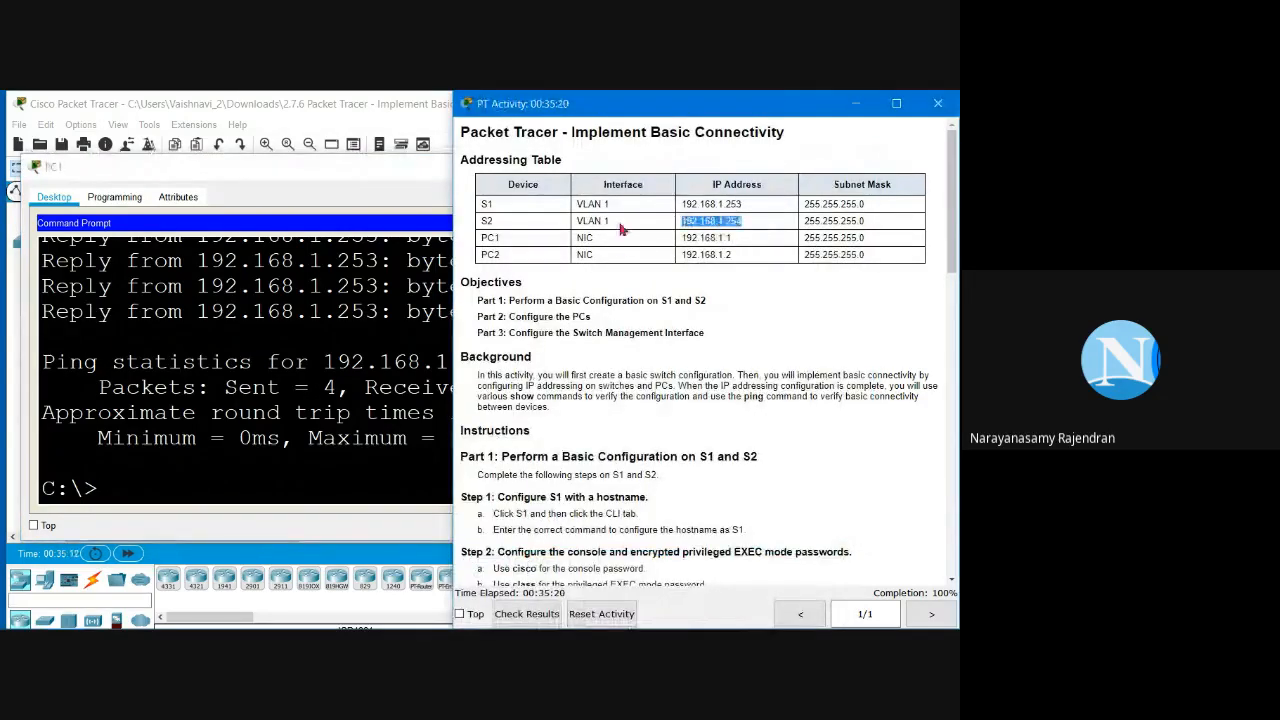
pyautogui.click(200, 490)
pyautogui.press('Up')
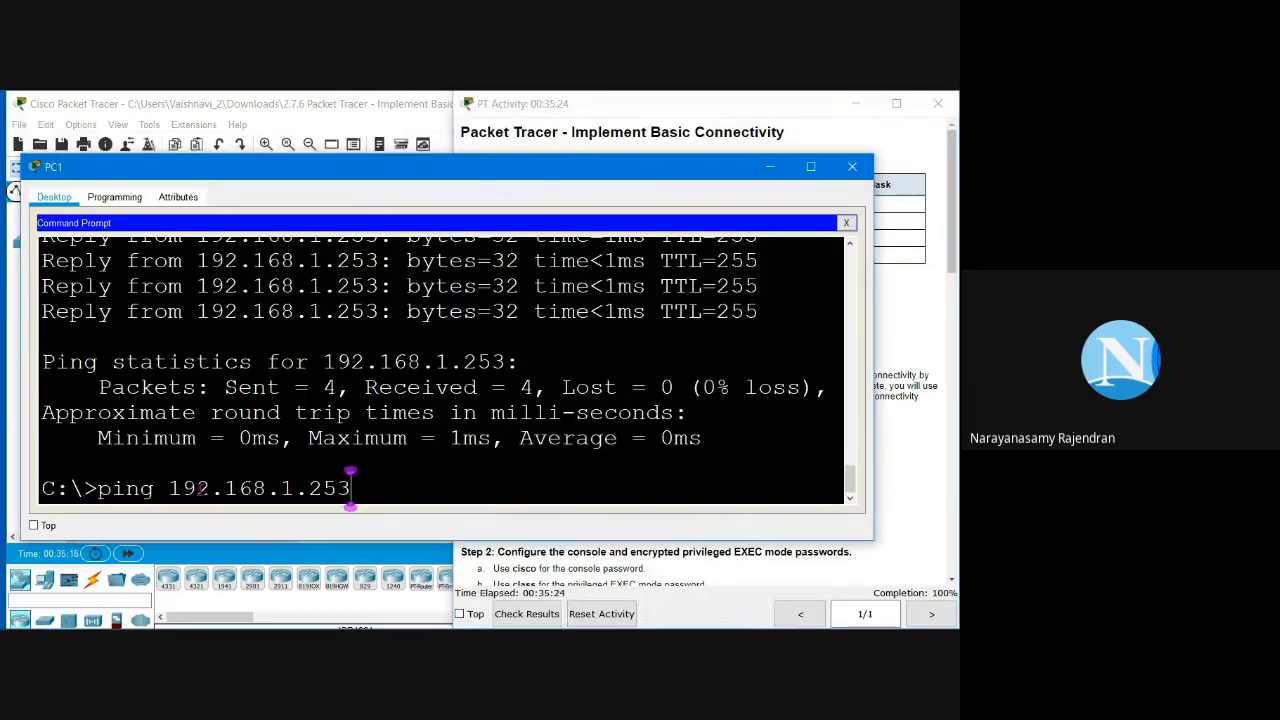
pyautogui.press('BackSpace')
pyautogui.write('4')
pyautogui.press('Return')
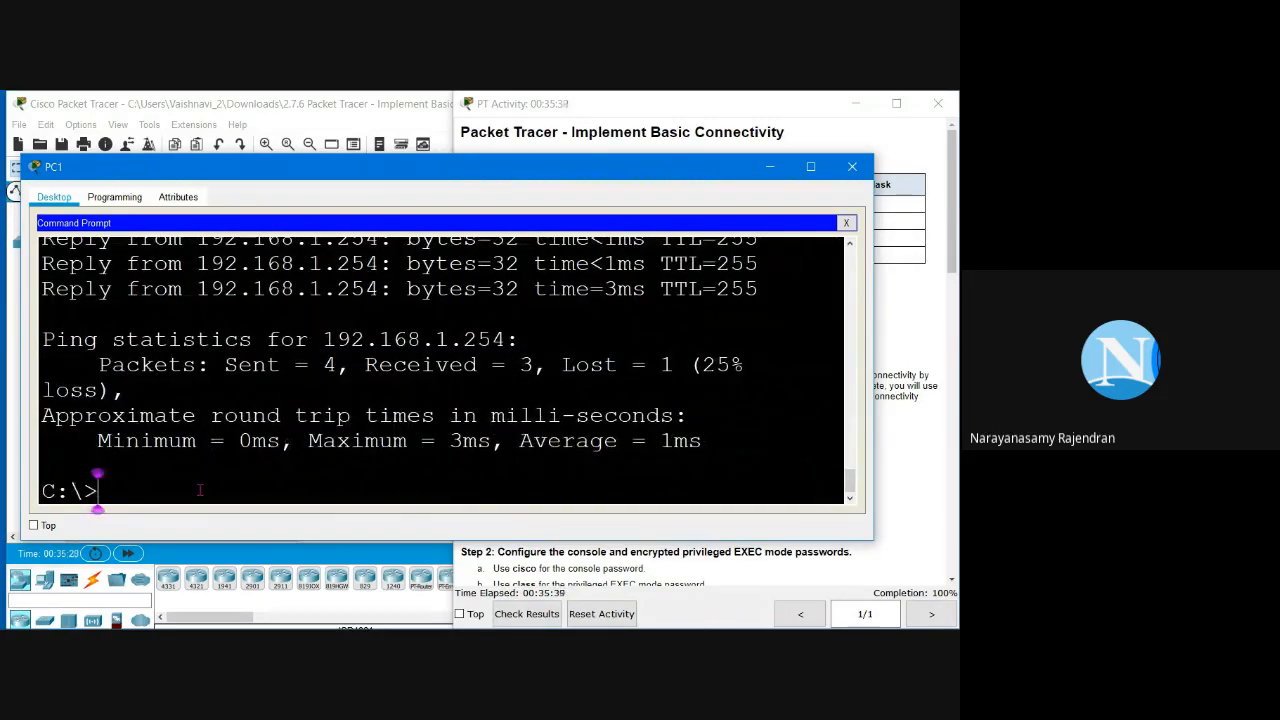
# Step: Rerun the ping to 192.168.1.254 until all four replies return, highlight them, then hide PC1
pyautogui.scroll(1, 200, 489)
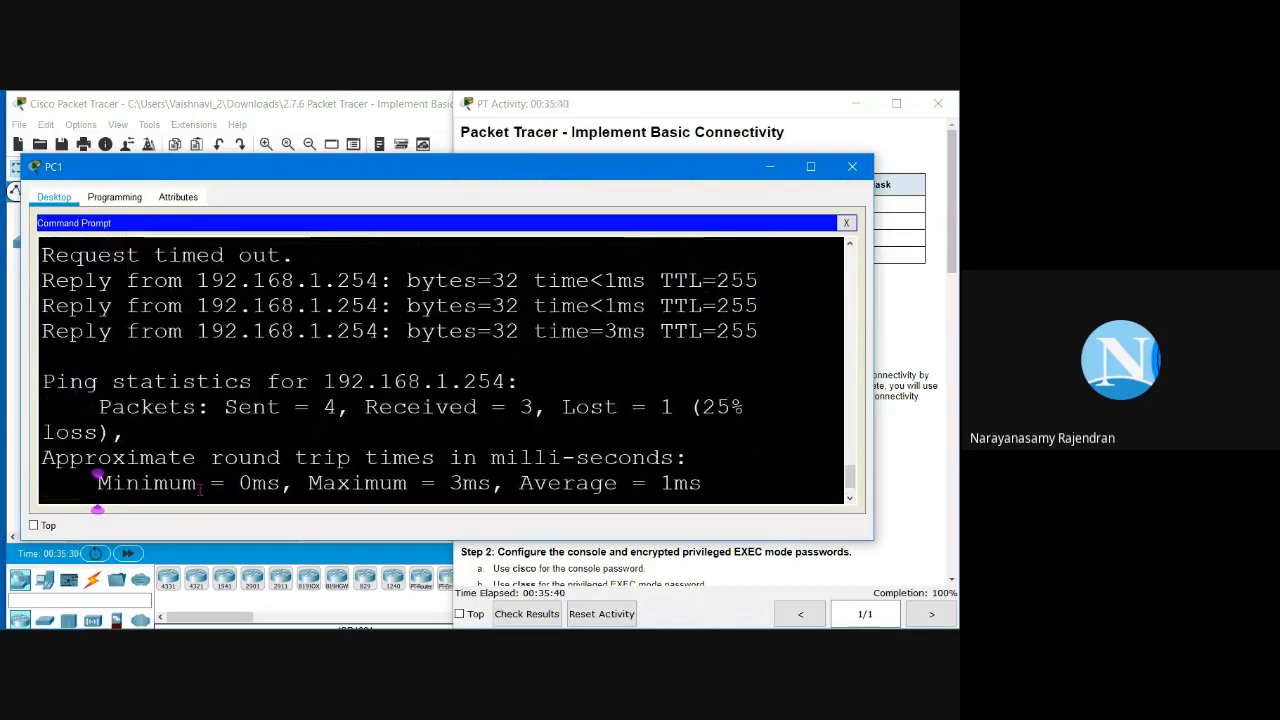
pyautogui.scroll(1, 200, 489)
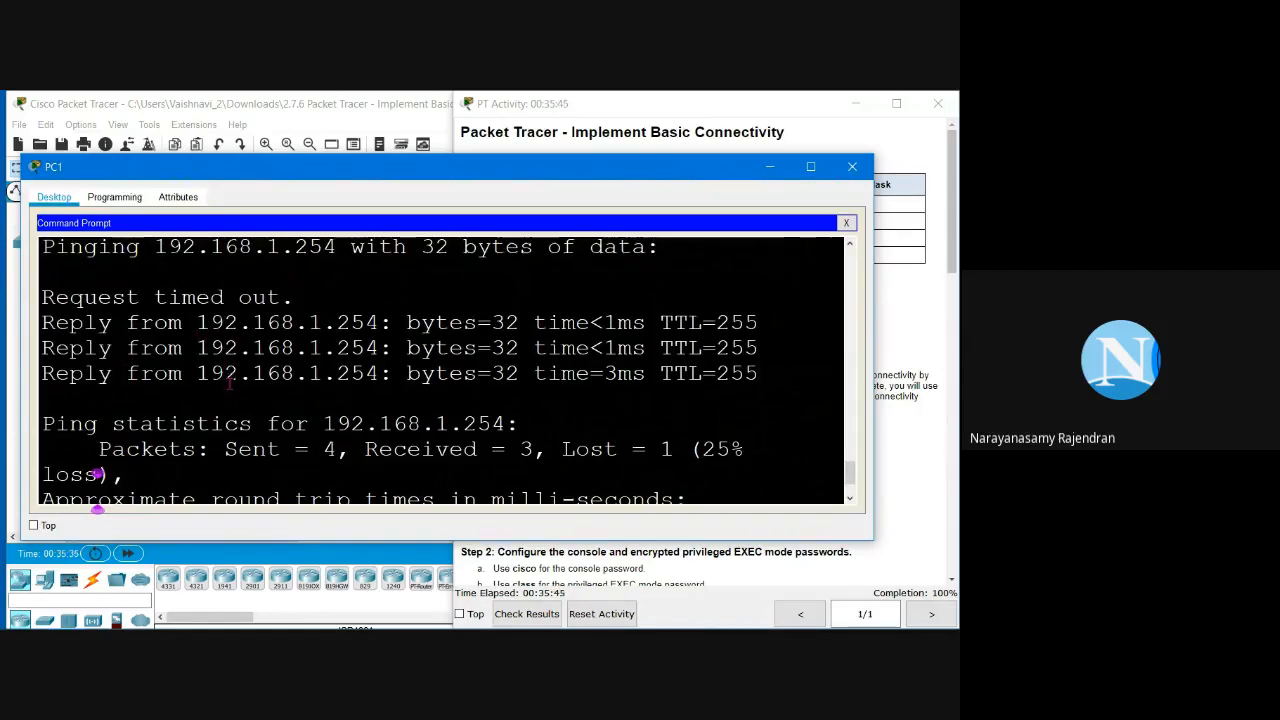
pyautogui.scroll(-1, 230, 384)
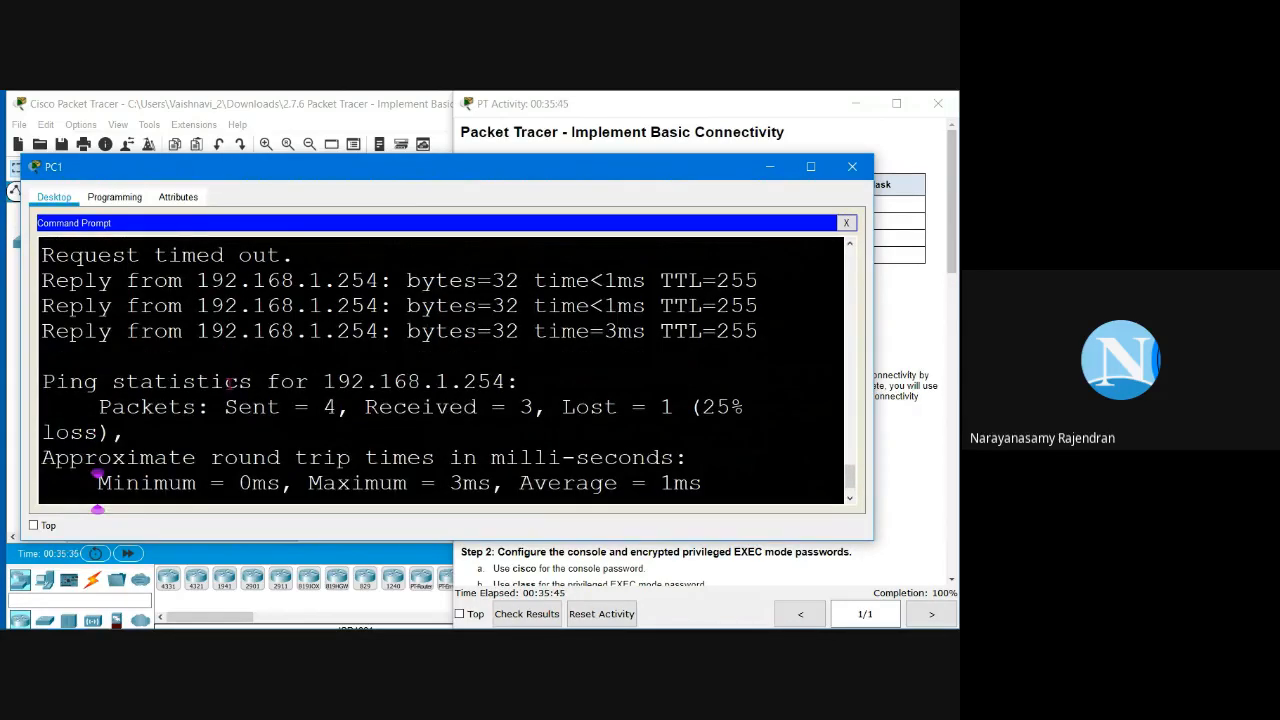
pyautogui.scroll(-1, 230, 384)
pyautogui.press('Up')
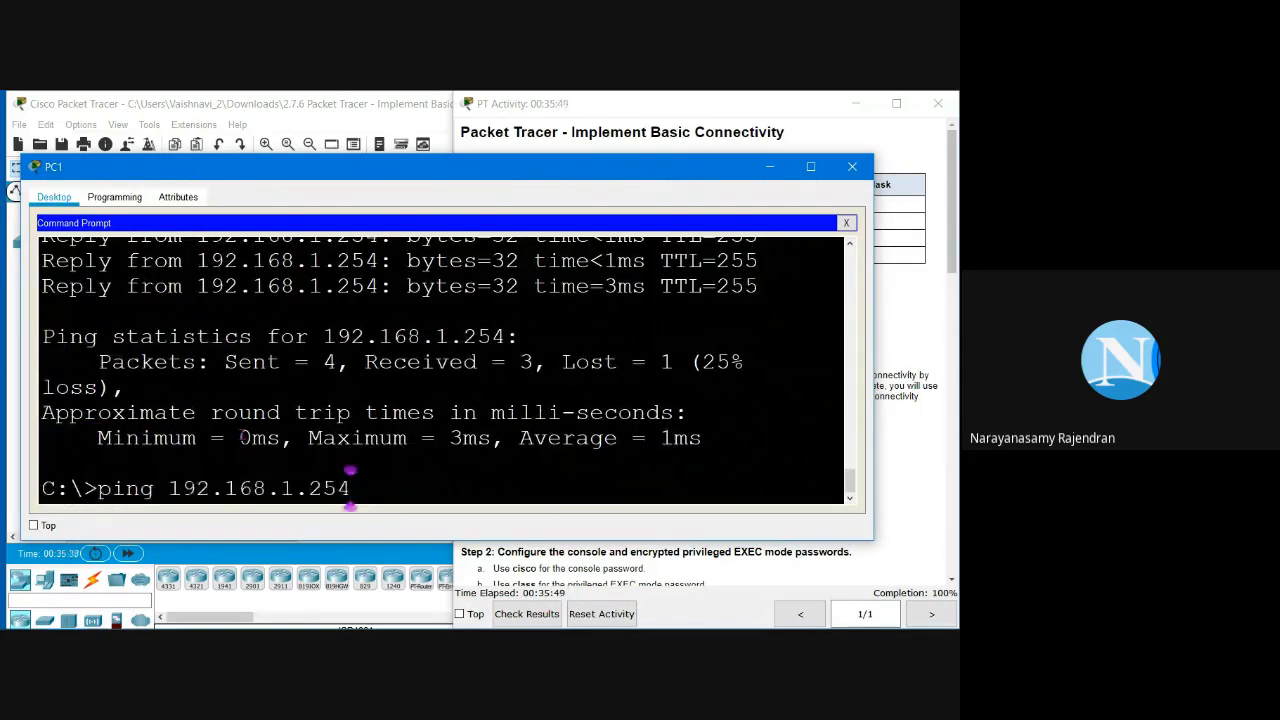
pyautogui.press('Return')
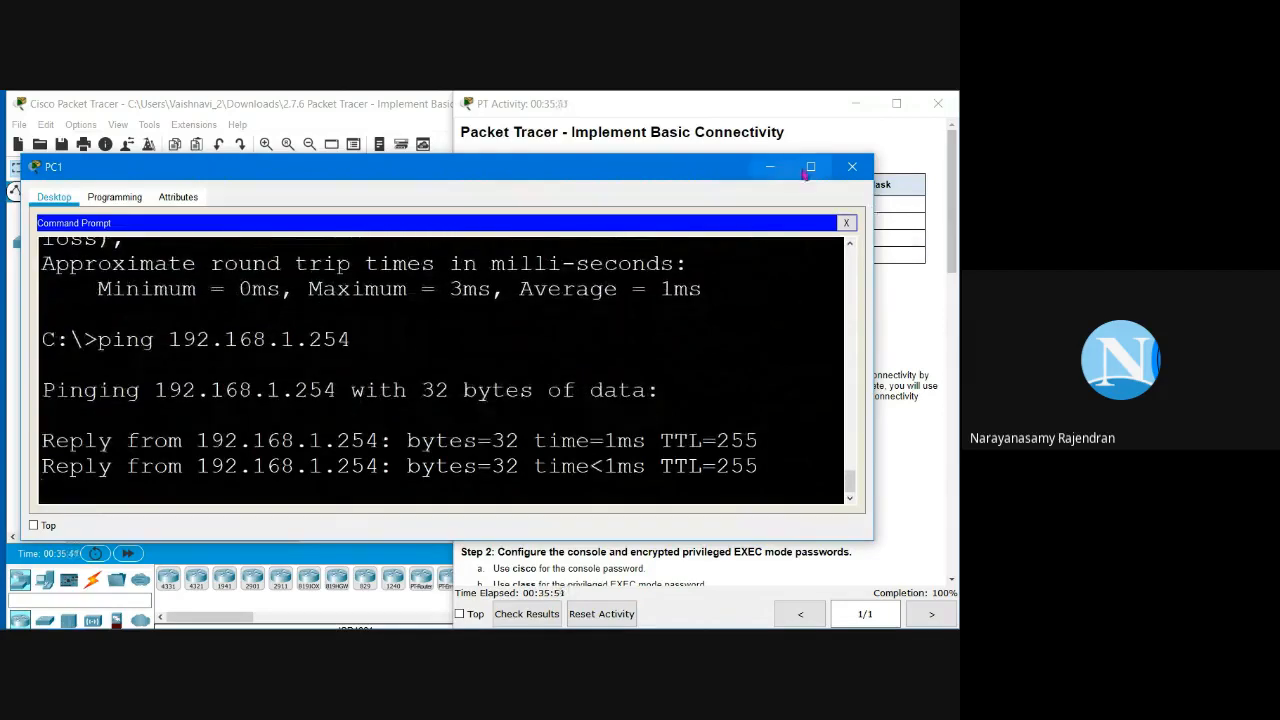
pyautogui.click(810, 168)
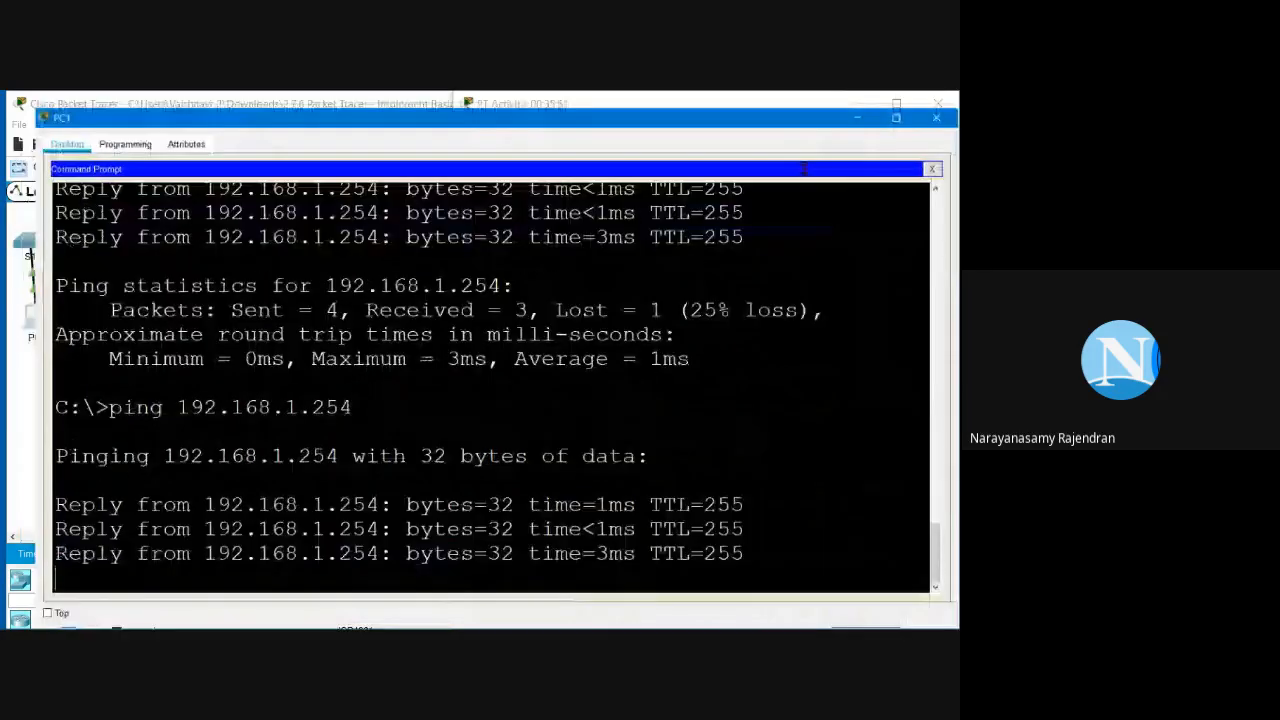
pyautogui.moveTo(20, 328); pyautogui.dragTo(746, 404)
pyautogui.click(258, 530)
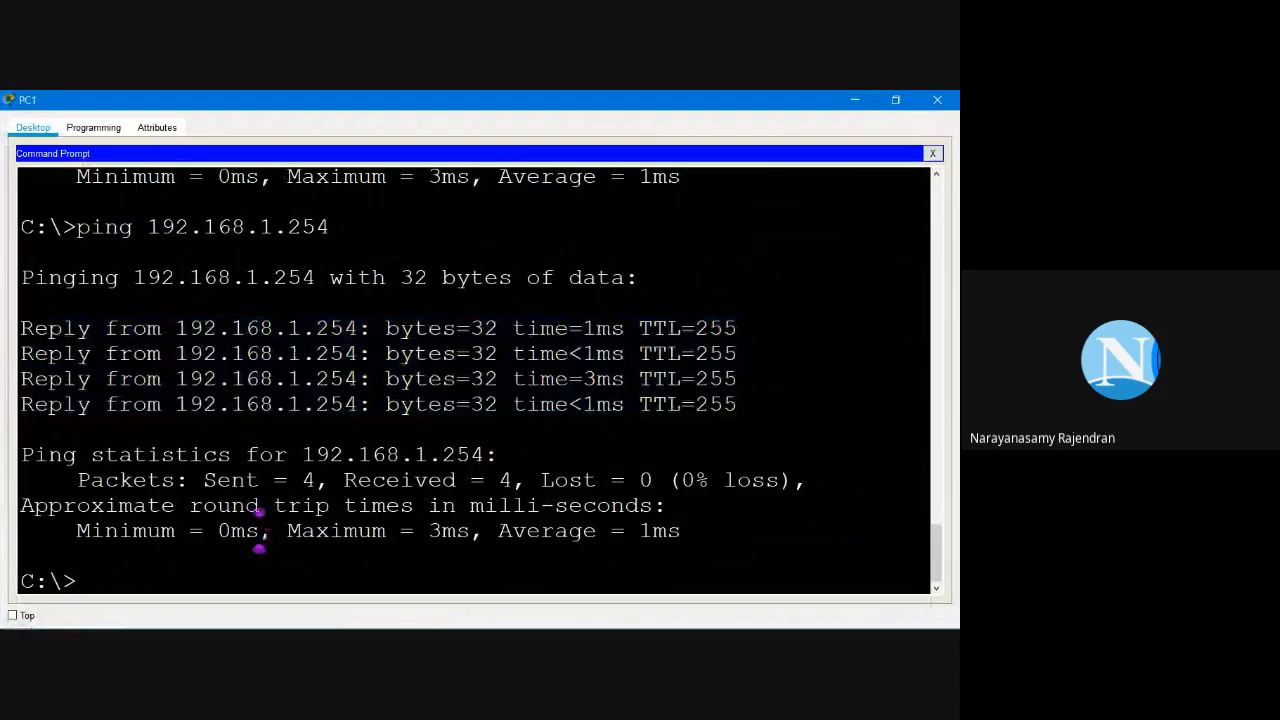
pyautogui.click(855, 100)
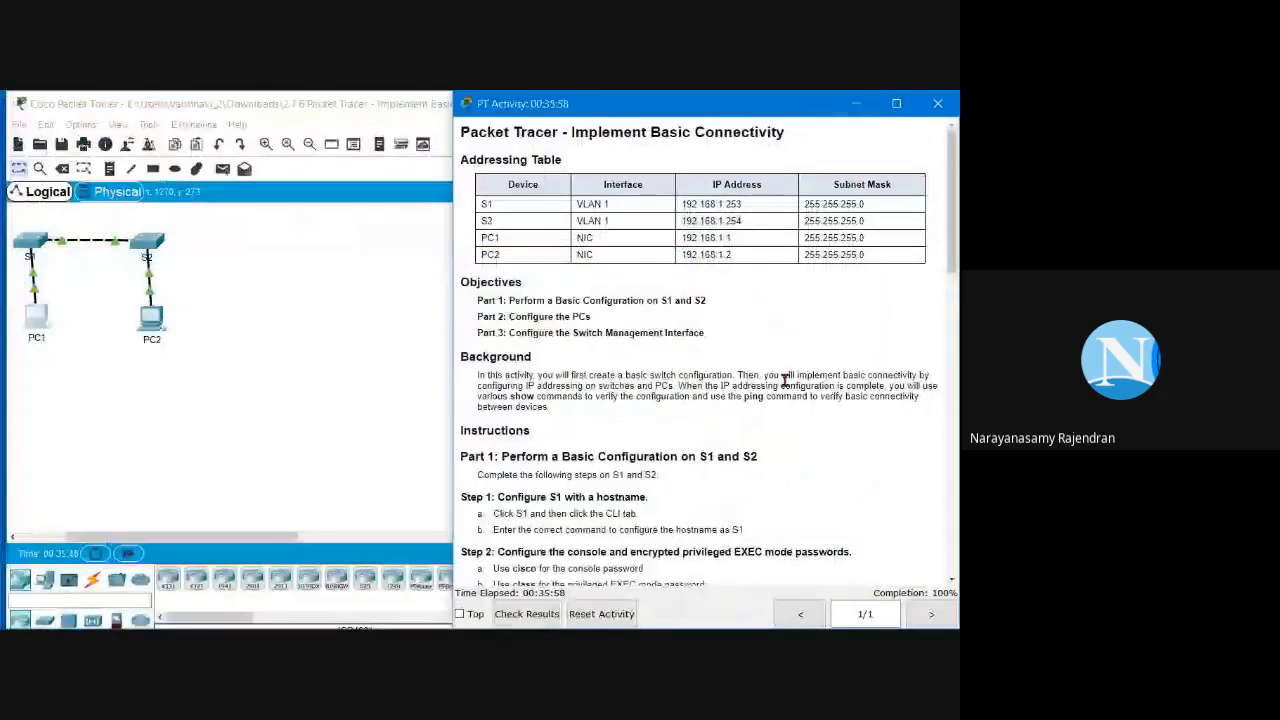
# Step: Scroll the PT Activity instructions to Part 3, Step 5: Verify network connectivity
pyautogui.moveTo(950, 175); pyautogui.dragTo(935, 530)
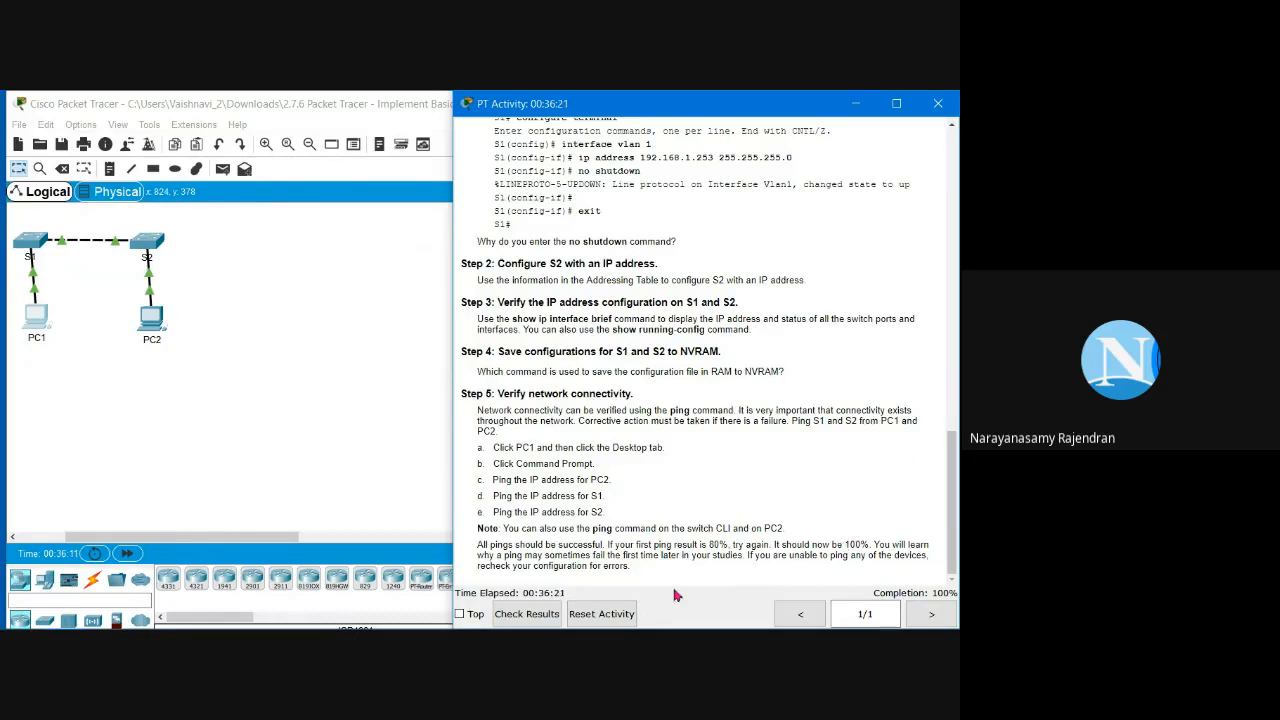
pyautogui.moveTo(680, 628)
pyautogui.hotkey('alt', 'Tab')
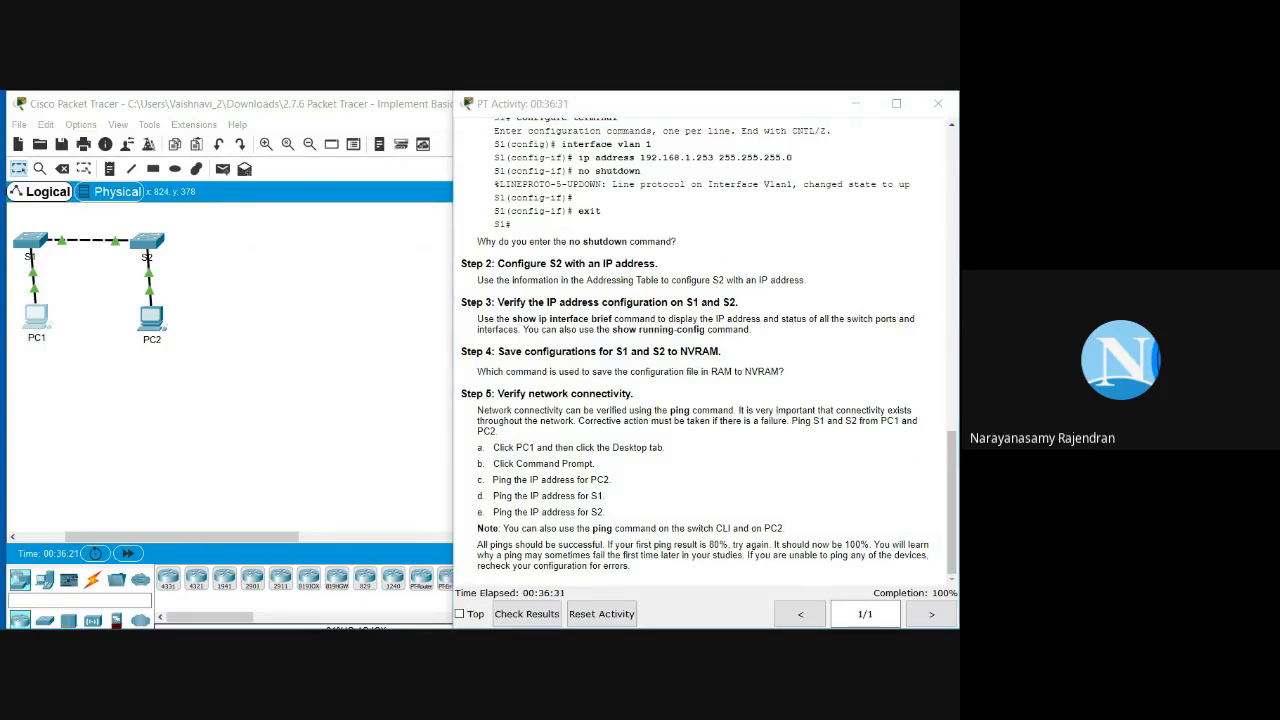